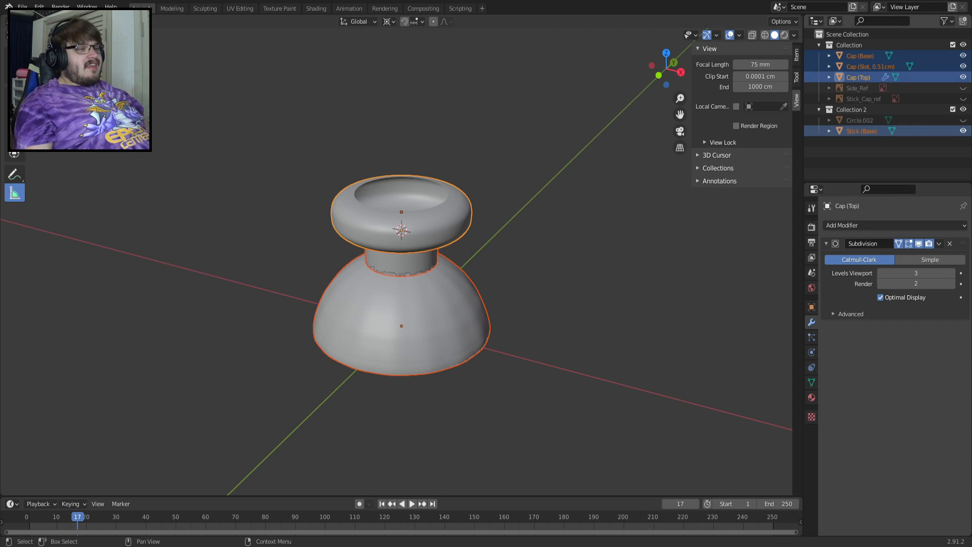
Hide the Stick (Base) object temporarily and examine the octagonal slot inside the cap from below
left_click(963, 131)
scroll(416, 208, "up", 4)
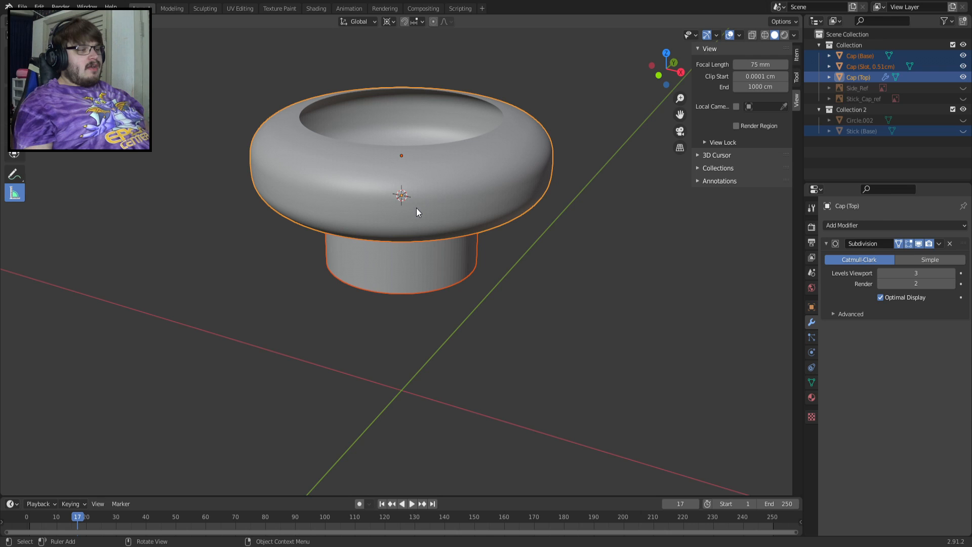
scroll(416, 212, "down", 3)
middle_click_drag(384, 292, 424, 235)
scroll(420, 251, "up", 5)
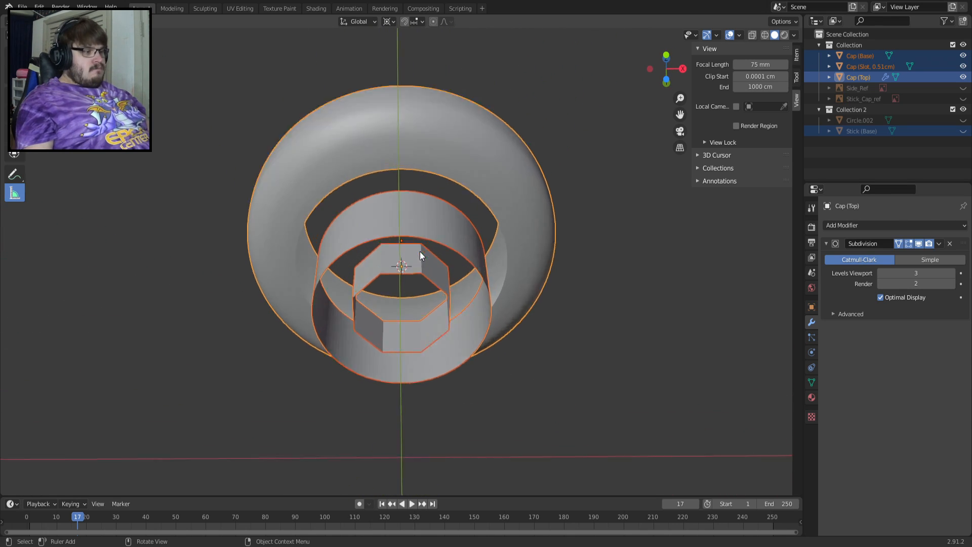
left_click(399, 221)
left_click(438, 269)
middle_click_drag(438, 269, 303, 229)
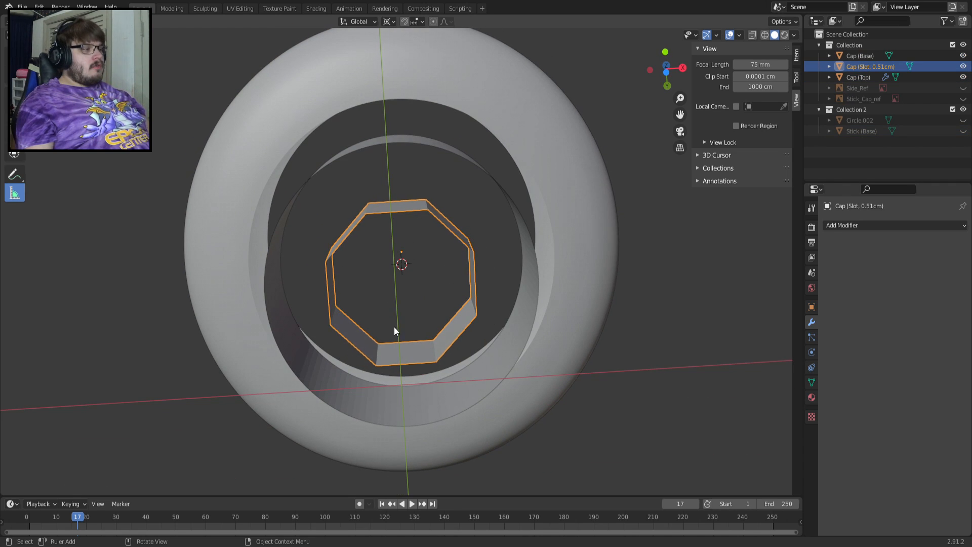
scroll(578, 263, "down", 5)
middle_click_drag(579, 262, 582, 334)
left_click(963, 131)
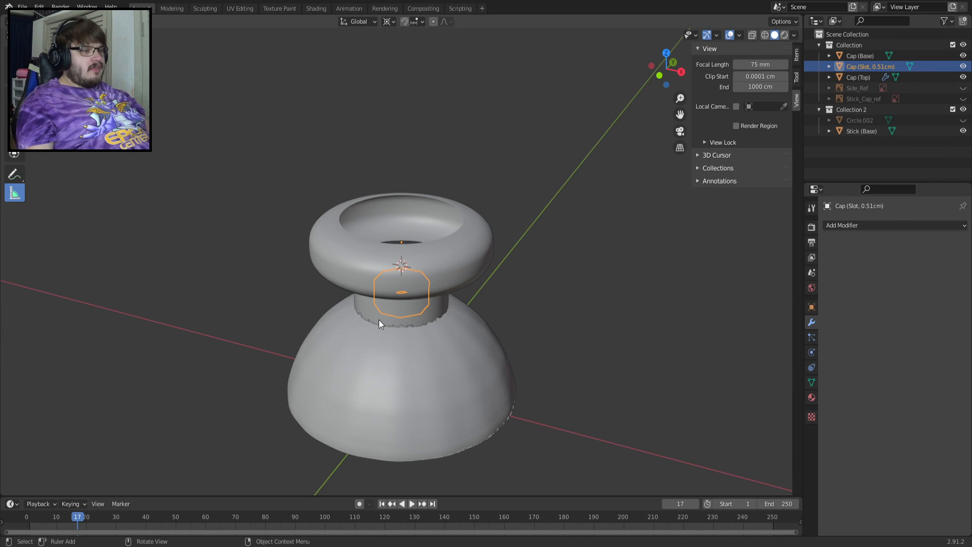
Switch to wireframe shading and try to add the slot to the selection of cap parts
left_click(404, 274)
left_click(405, 270, "shift")
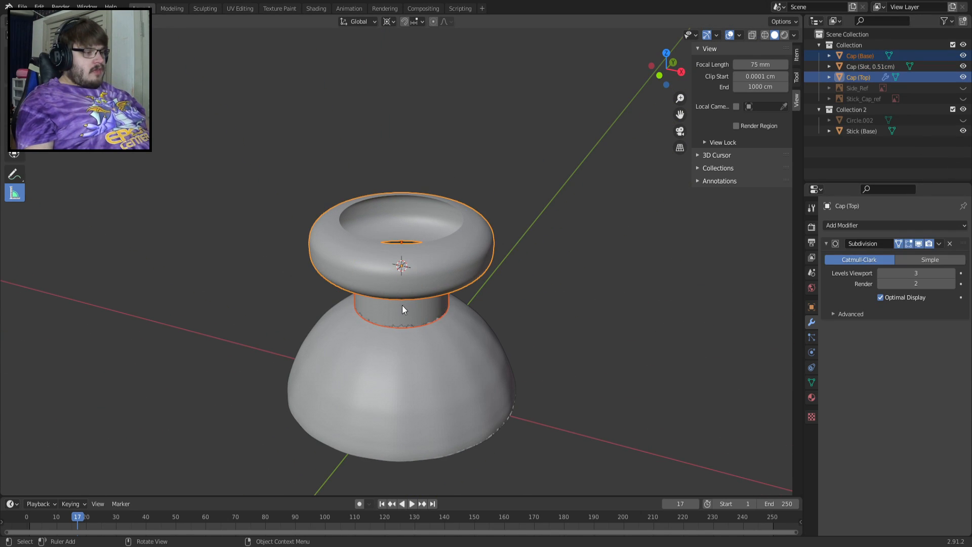
key("z")
left_click(354, 313)
left_click(396, 293, "shift")
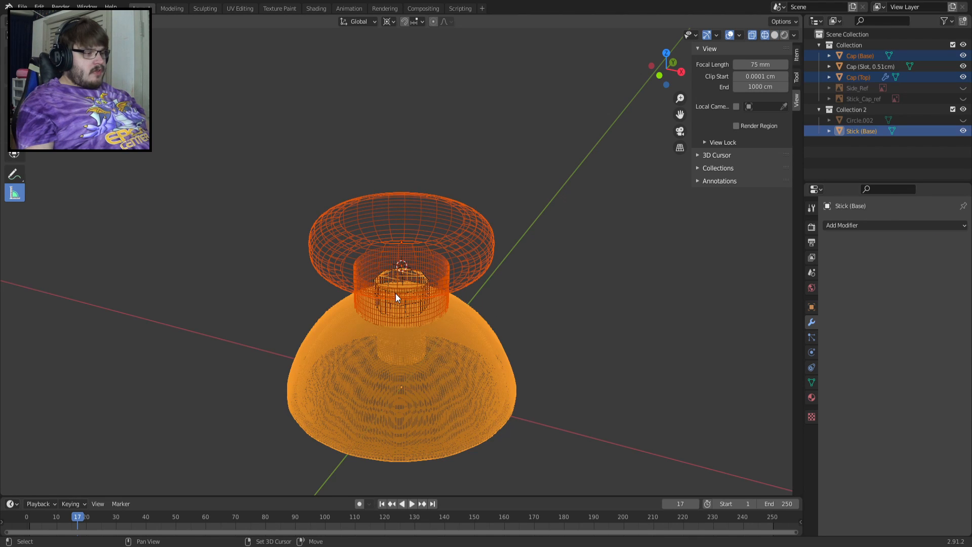
left_click(403, 297, "shift")
mouse_move(405, 296)
middle_mouse_down()
mouse_move(418, 260)
mouse_move(402, 293)
middle_mouse_up()
left_click(402, 293, "shift")
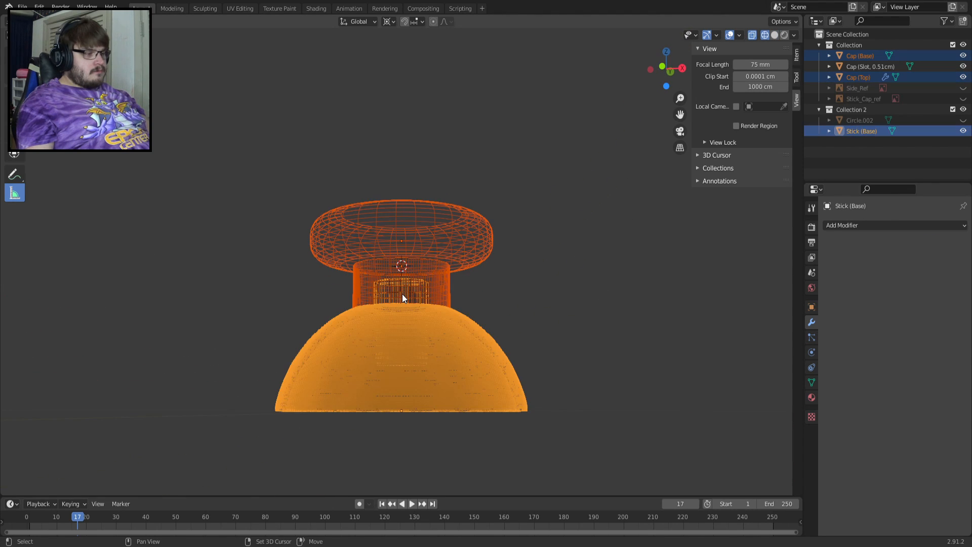
left_click(403, 293, "shift")
Select Cap (Slot, 0.51cm), Cap (Base) and Cap (Top) together and return to solid shading
left_click(427, 287)
left_click(428, 287)
left_click(434, 286)
left_click(402, 292)
left_click(409, 290)
left_click(408, 291)
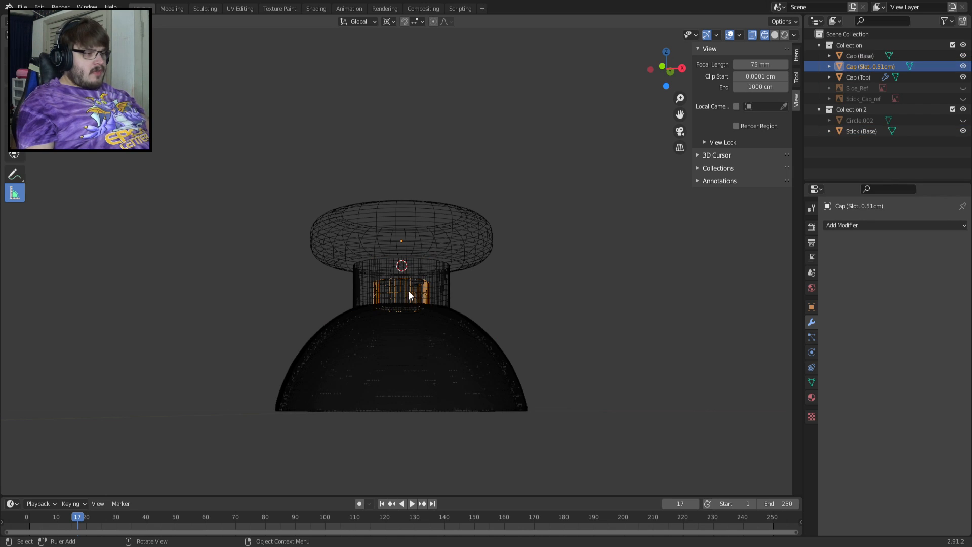
left_click(446, 284, "shift")
left_click(448, 243, "shift")
key("z")
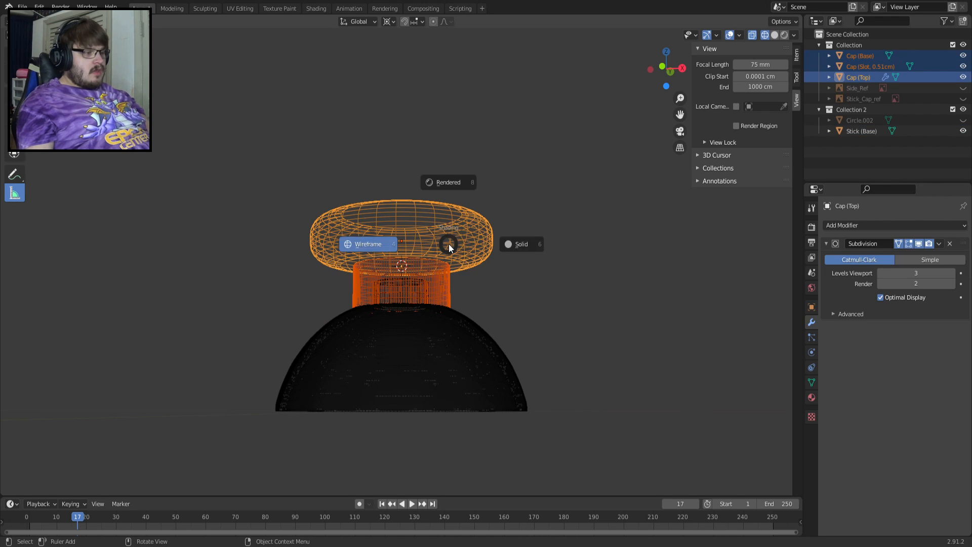
left_click(504, 246)
Move the selected cap parts along Z relative to the stick base and undo the move
middle_click_drag(504, 247, 486, 321)
key("g")
key("z")
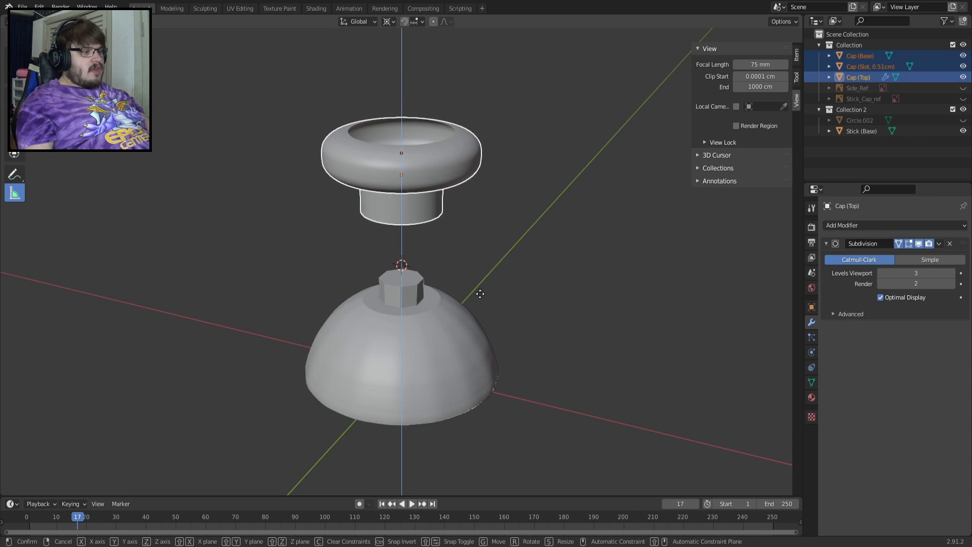
left_click(484, 382)
key("ctrl+z")
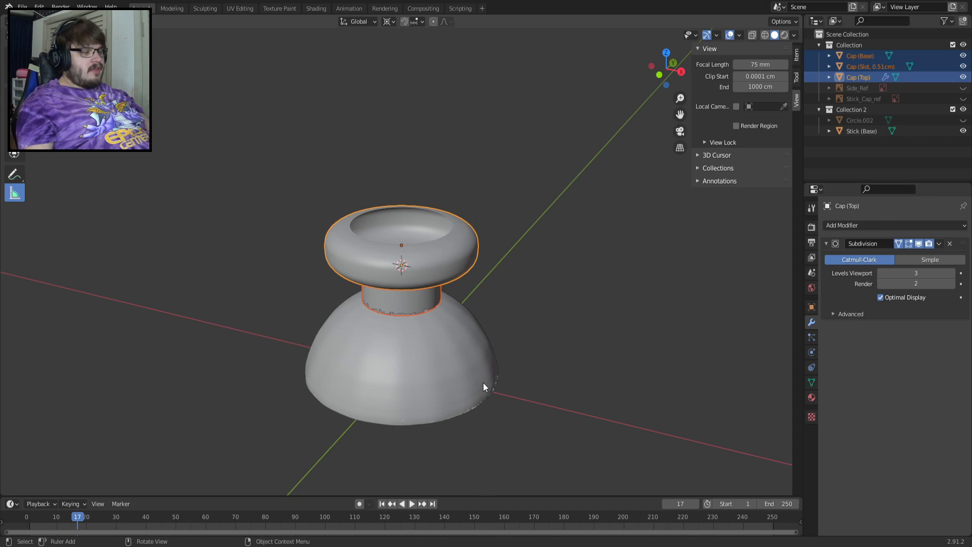
key("KP_1")
scroll(483, 386, "up", 5)
key("g")
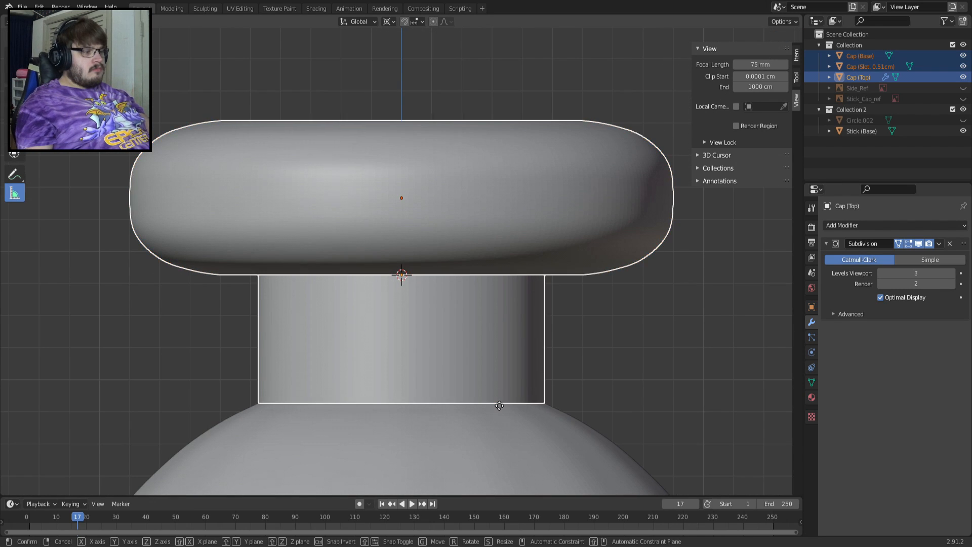
left_click(494, 433)
scroll(494, 434, "down", 4)
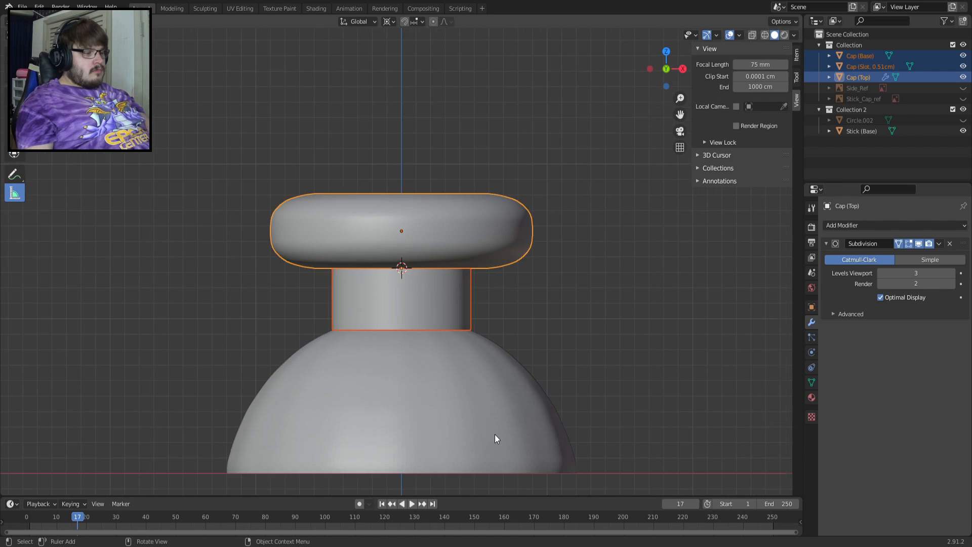
Hide Collection 2, which contains the stick base, so only the cap parts remain in view
left_click(495, 439)
key("h")
left_click(964, 110)
left_click(964, 131)
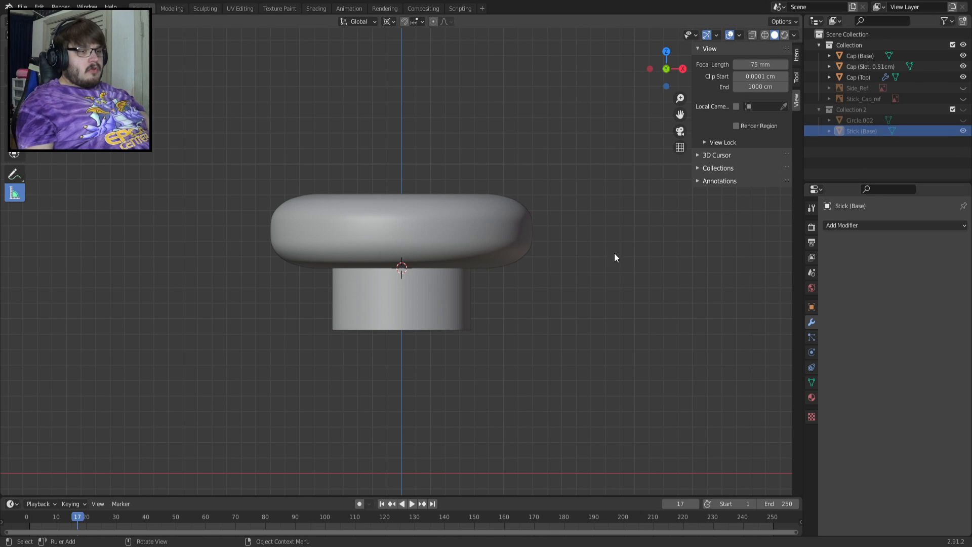
Enter edit mode on Cap (Top) and select the edge loop around the inner rim of its upper opening
left_click(481, 252)
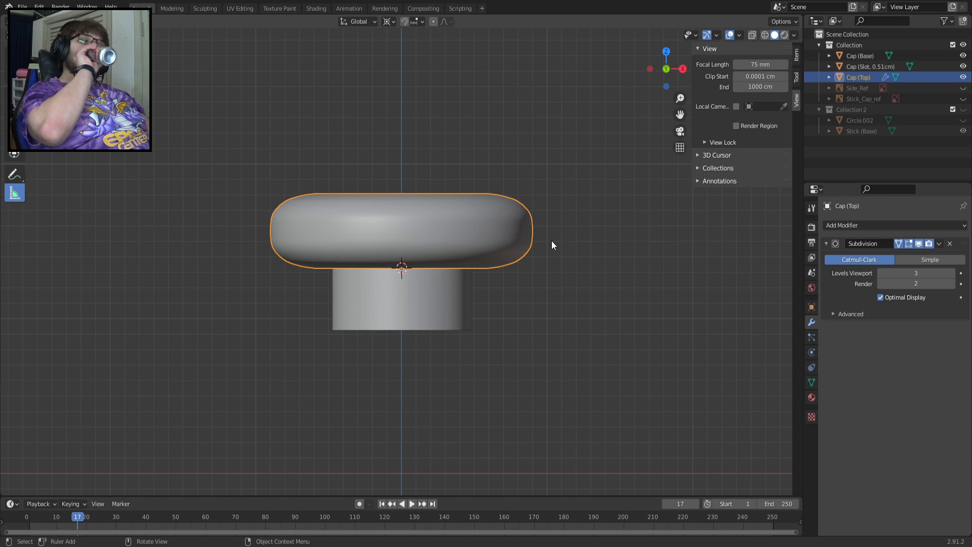
key("Tab")
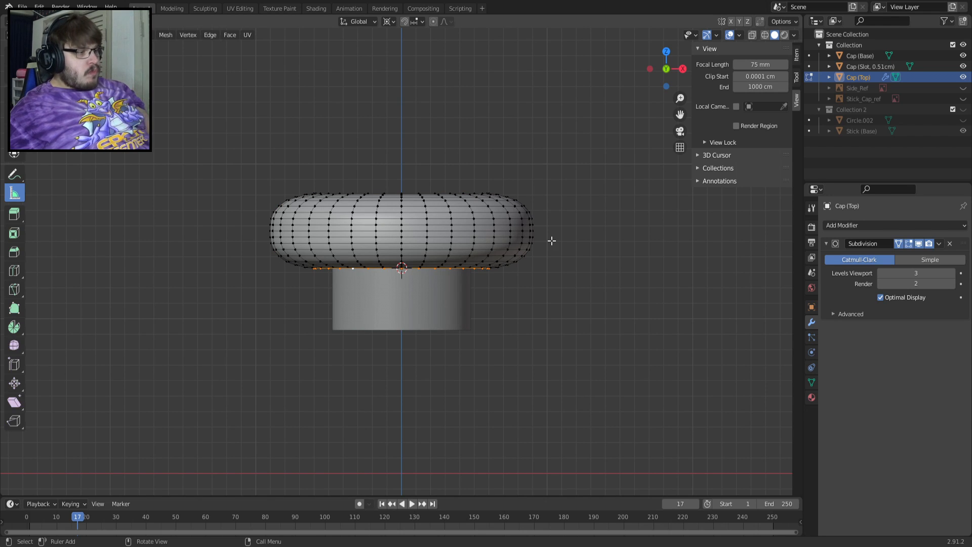
scroll(551, 241, "up", 4)
middle_click_drag(443, 277, 443, 184)
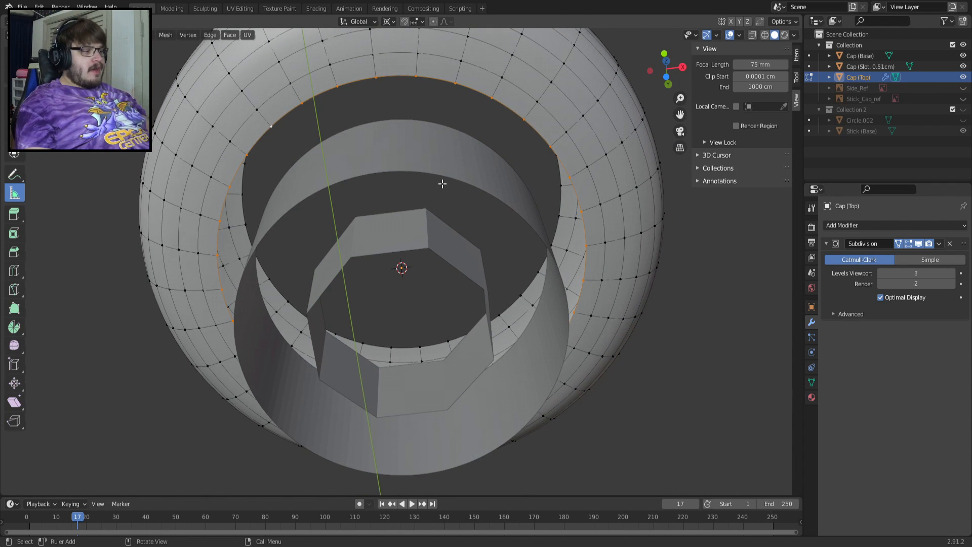
middle_click_drag(618, 149, 336, 265)
left_click(349, 250, "alt")
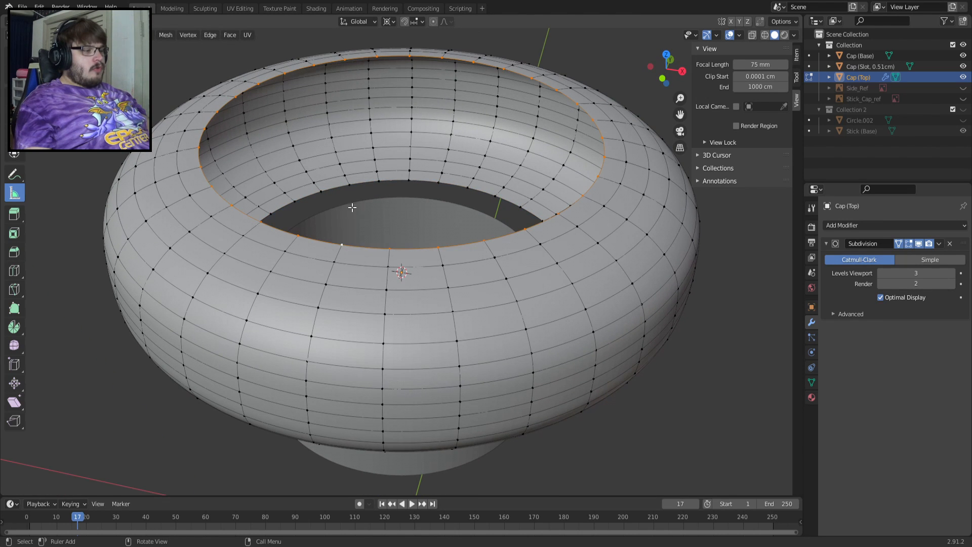
key("KP_7")
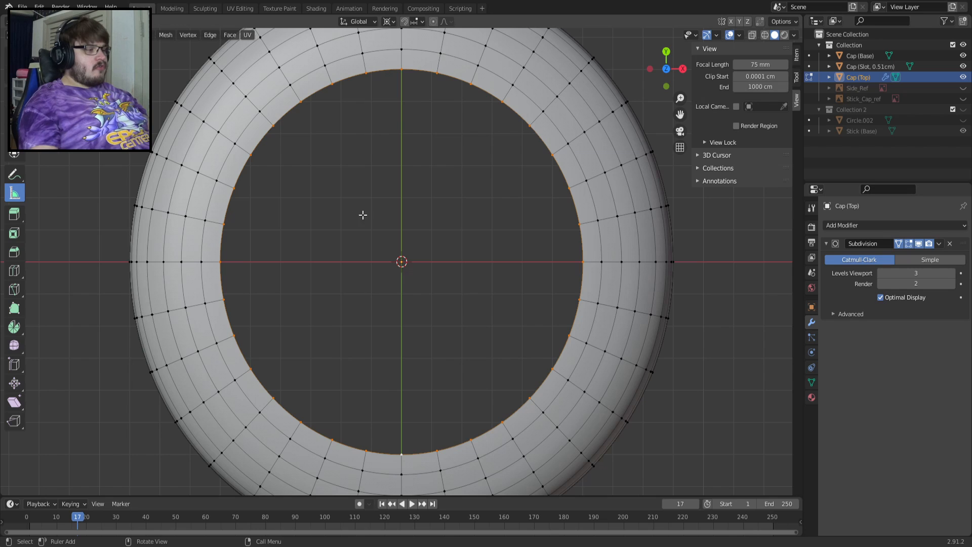
middle_click_drag(380, 333, 319, 252)
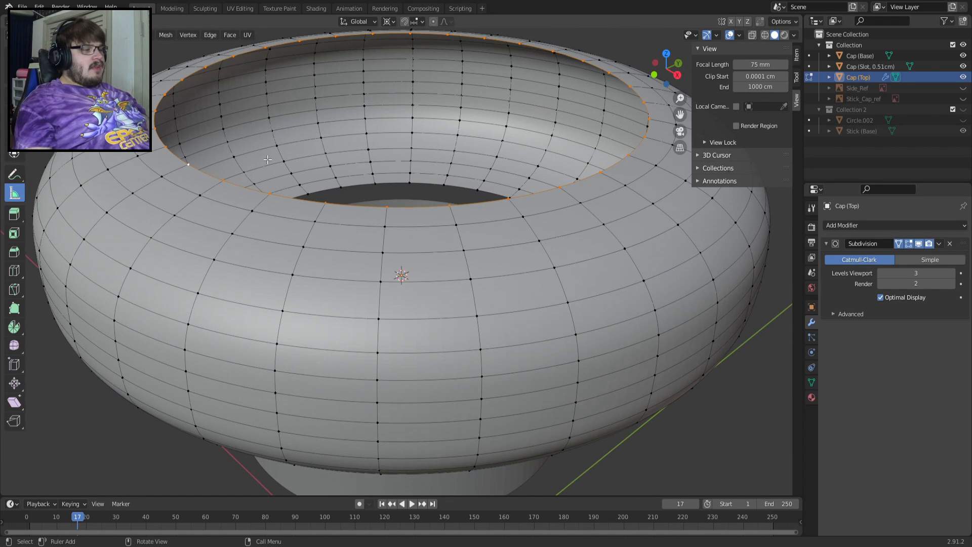
Extrude the selected rim edge loop along Z by -0.05 cm
scroll(267, 160, "down", 2)
middle_click_drag(267, 160, 357, 143)
key("e")
key("z")
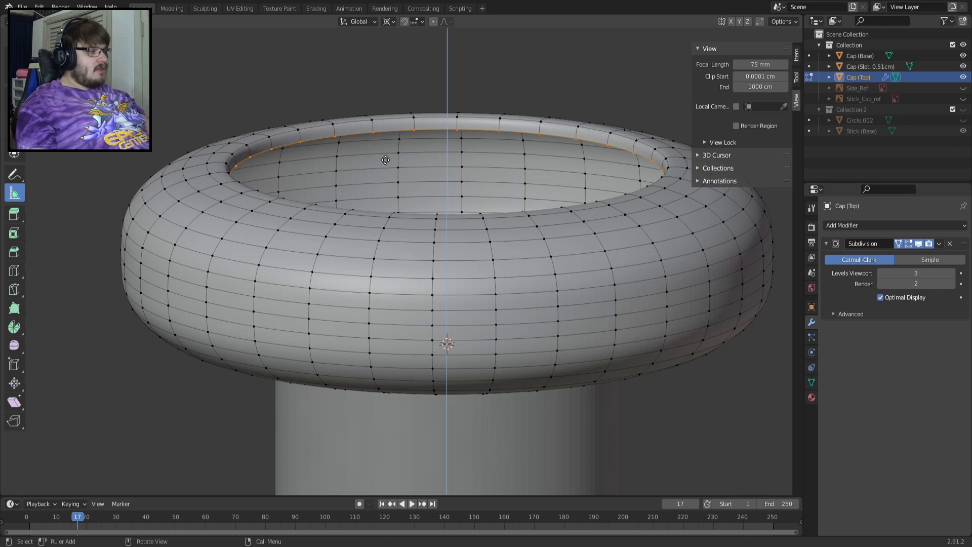
type(".5")
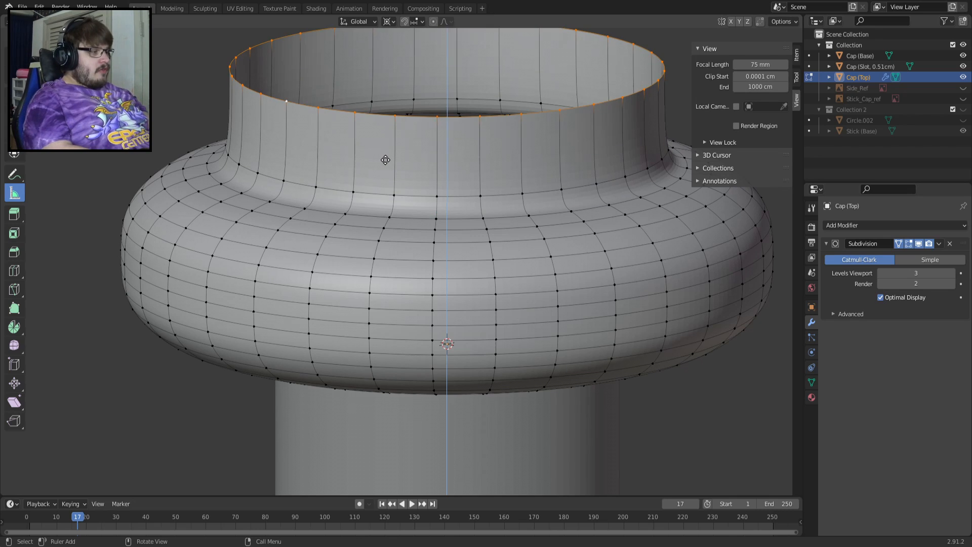
key("BackSpace")
type("4")
key("BackSpace")
type("1")
key("BackSpace")
type("05")
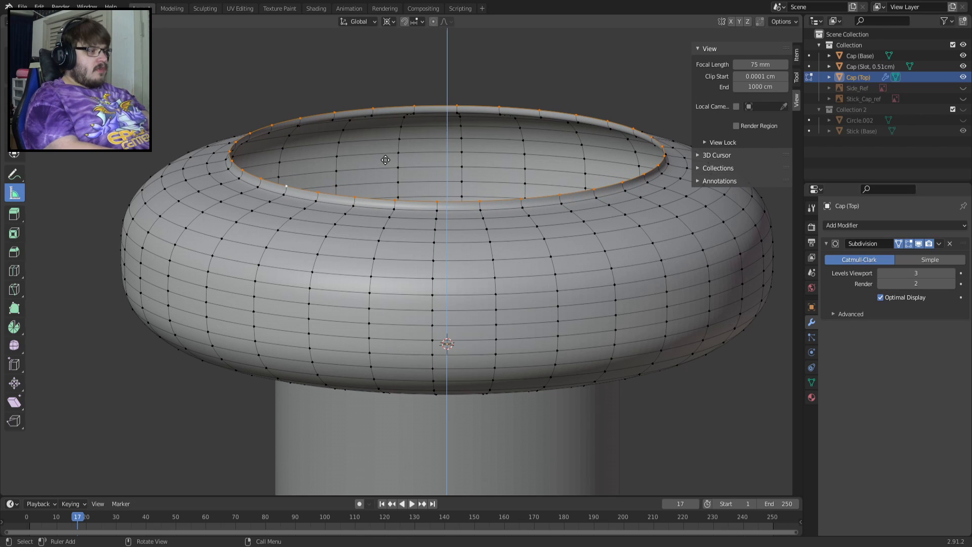
type("-")
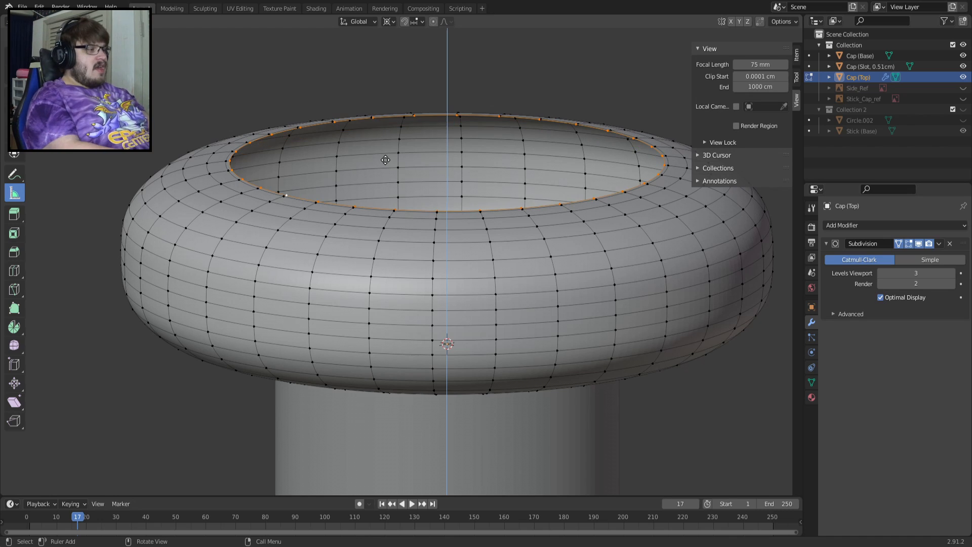
key("BackSpace")
type("2")
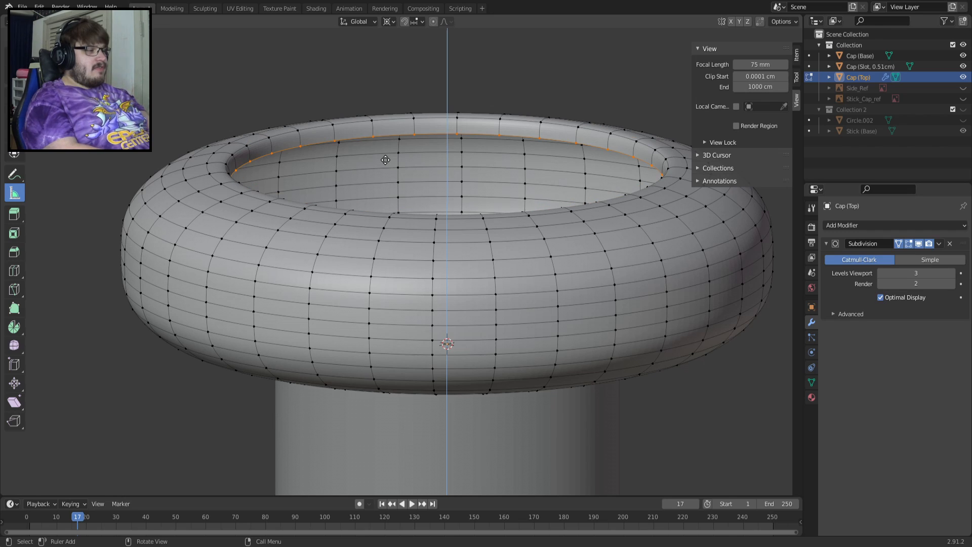
key("Return")
Try to scale the extruded edge loop about the 3D cursor and undo the scaling
middle_click_drag(471, 170, 512, 213)
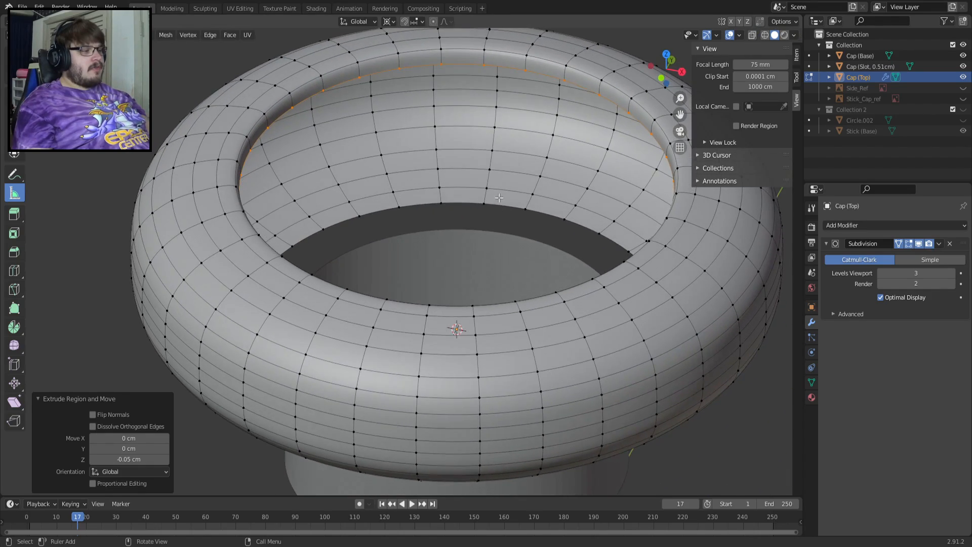
scroll(490, 163, "up", 3)
middle_click_drag(490, 163, 469, 176)
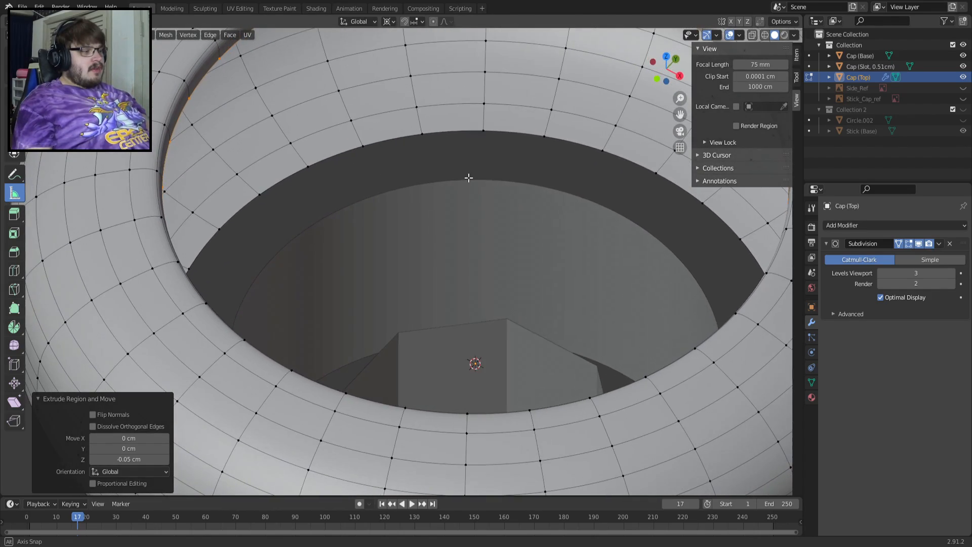
key("s")
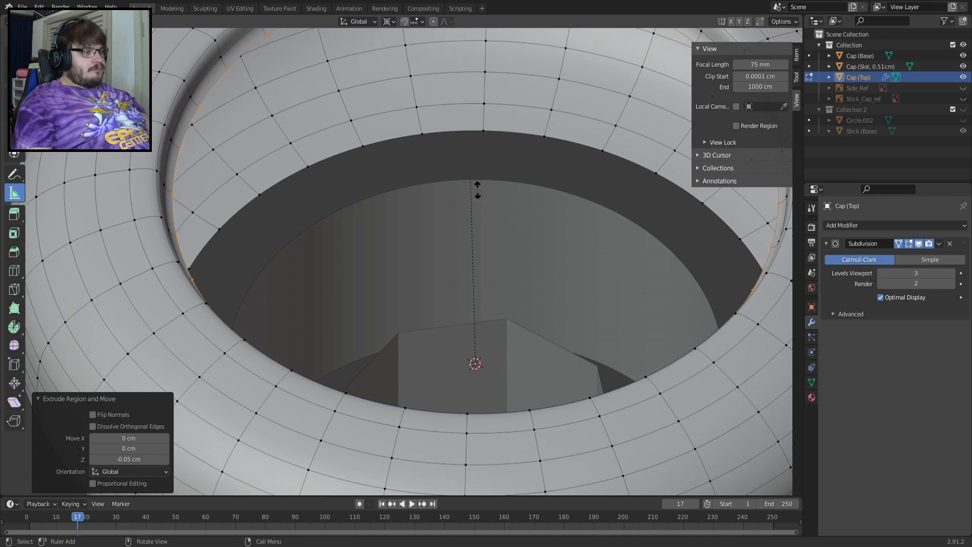
left_click(547, 314)
key("ctrl+z")
Change the transform pivot point from the 3D cursor to the centre of the selected edge loop
left_click(389, 21)
left_click(409, 34)
middle_click_drag(541, 149, 538, 141)
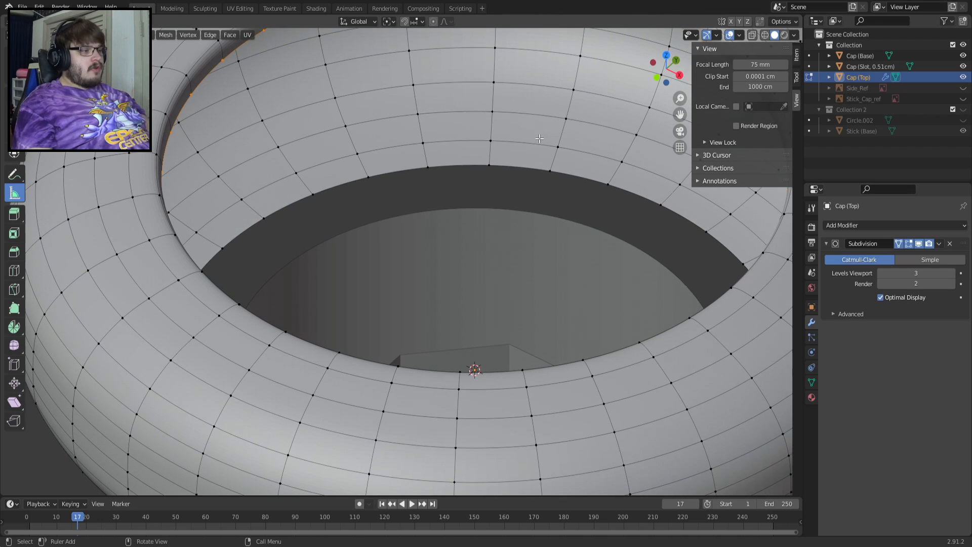
key("KP_Decimal")
scroll(518, 186, "up", 2)
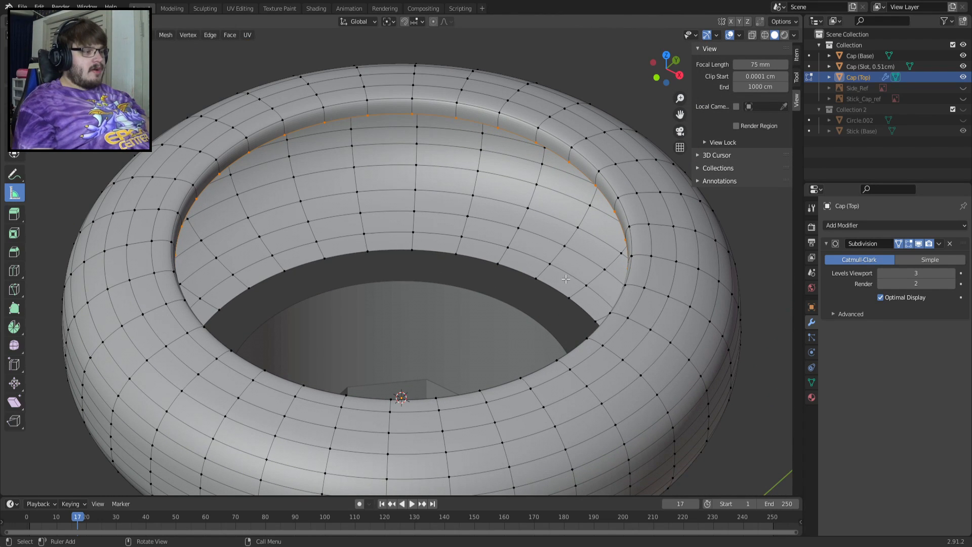
middle_click_drag(565, 278, 559, 289)
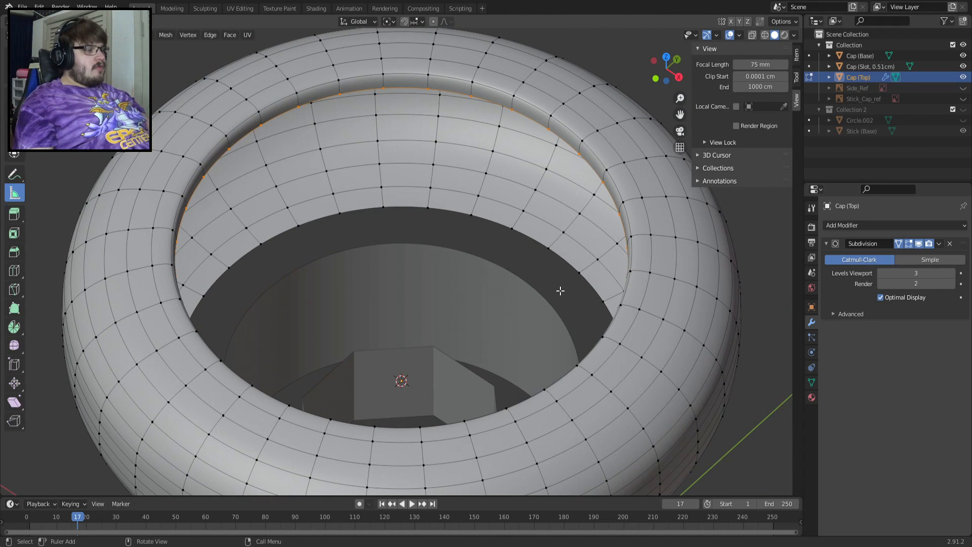
Try to scale the selected edge loop inward about its own centre and undo the change
key("s")
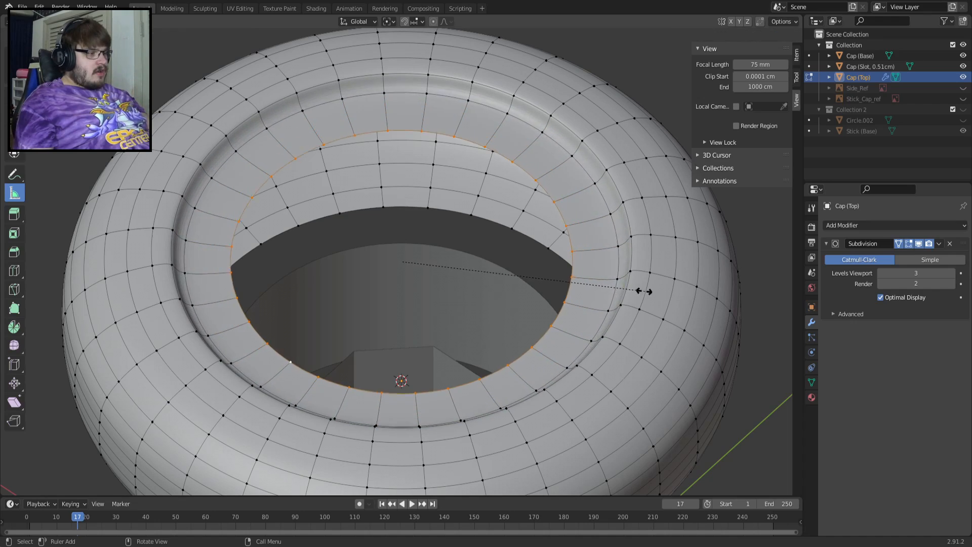
left_click(455, 264)
middle_click_drag(456, 264, 442, 243)
key("ctrl+z")
Try to extrude the selected inner edge loop and scale it slightly inward
scroll(441, 243, "up", 4)
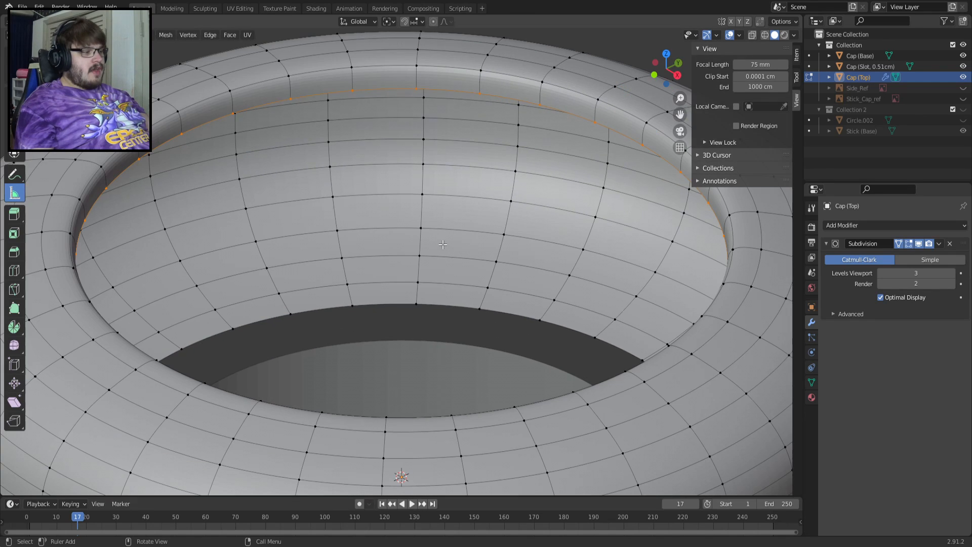
key("e")
key("s")
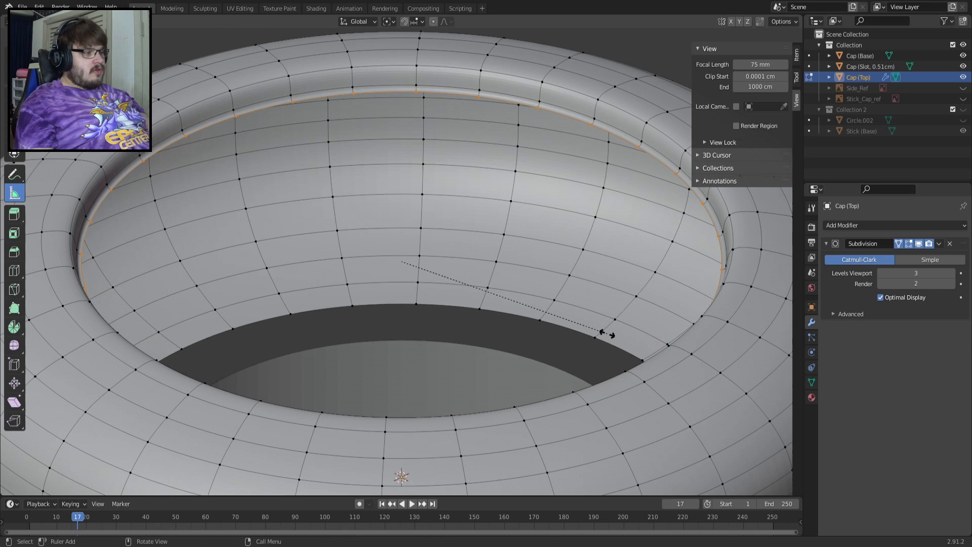
left_click(607, 332)
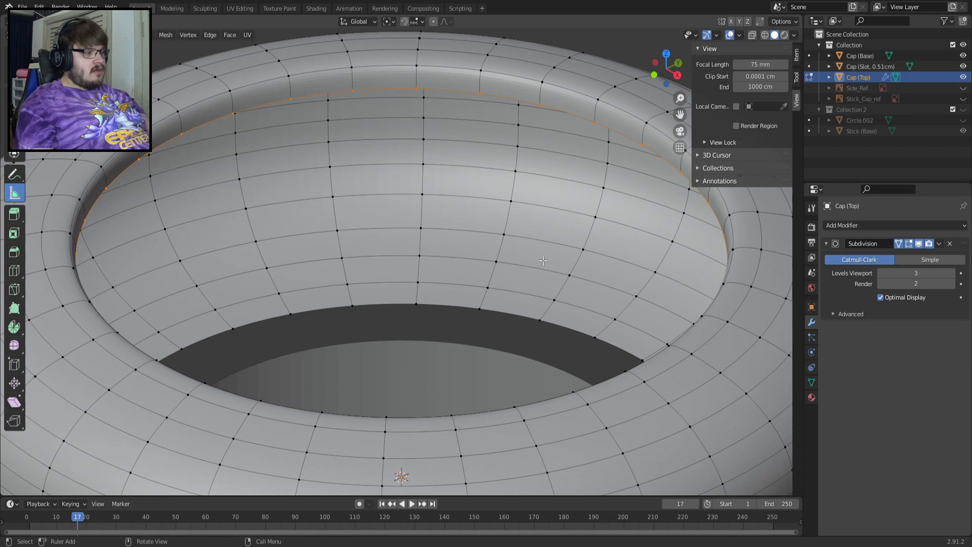
Hide the Subdivision effect in the viewport and try to extrude and scale the edge loop at the inner wall's lower edge
left_click(919, 244)
middle_click_drag(120, 177, 408, 291, "shift")
scroll(409, 290, "up", 3)
scroll(409, 290, "up", 3)
middle_click_drag(582, 332, 509, 138, "shift")
key("e")
key("s")
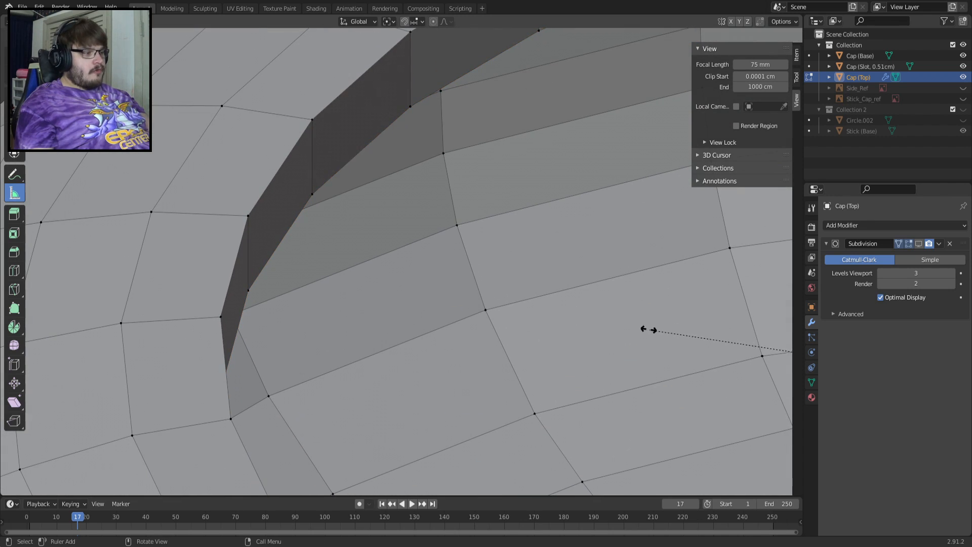
right_click(561, 272)
key("ctrl+z")
Try to extrude the inner wall's lower edge loop inward with an X scale of 0.09
key("e")
key("s")
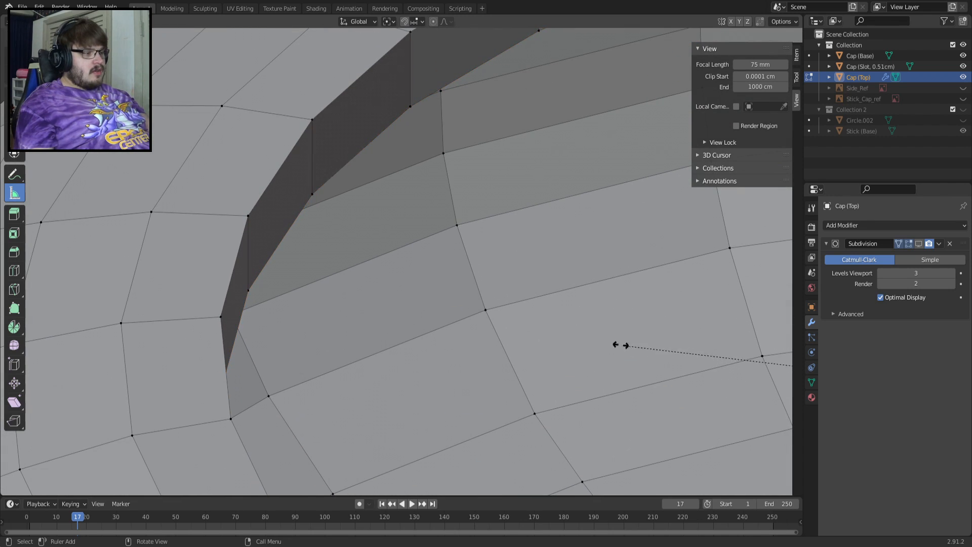
left_click(694, 350)
left_click(144, 438)
type("0.09")
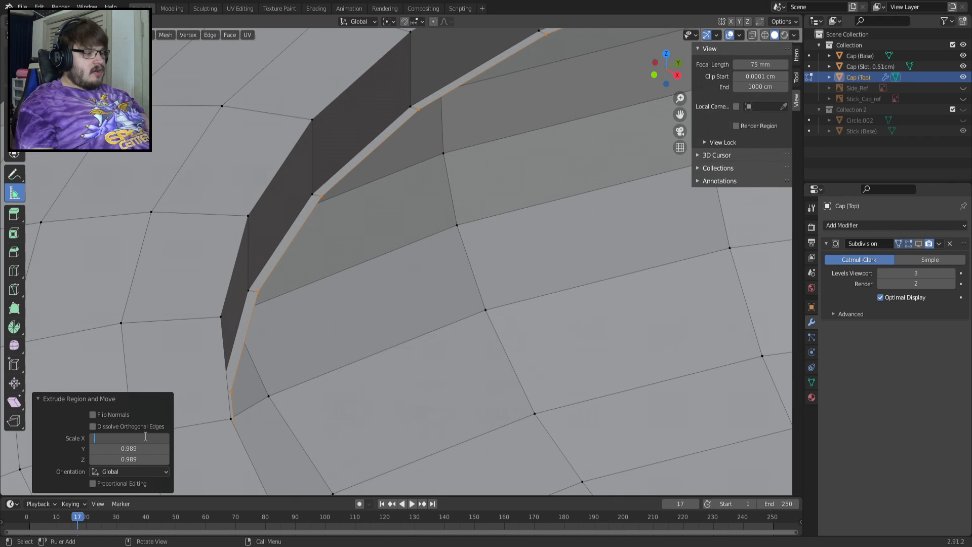
key("Return")
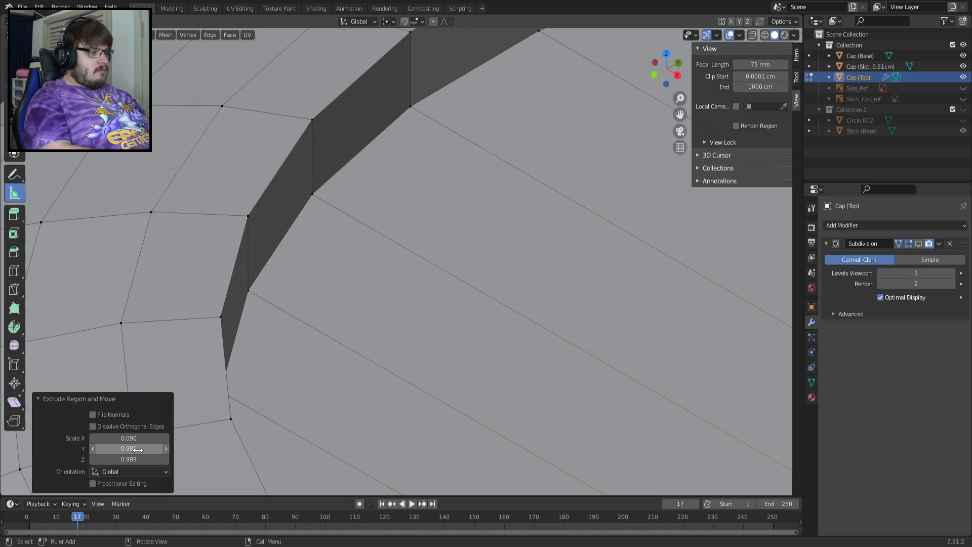
scroll(603, 309, "down", 8)
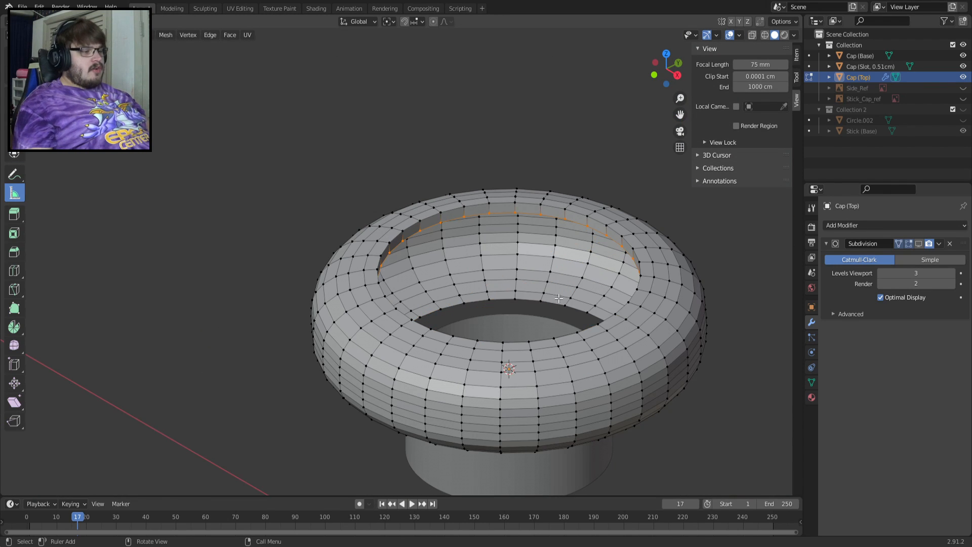
Show the Subdivision effect in the viewport and extrude the inner edge loop to the centre with a scale of 0
scroll(603, 308, "up", 3)
scroll(603, 309, "down", 1)
left_click(918, 244)
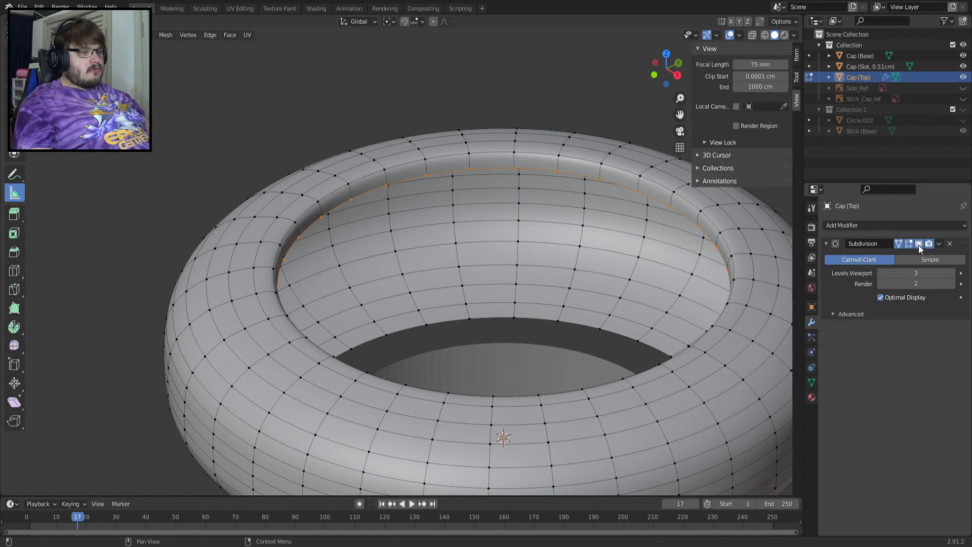
key("s")
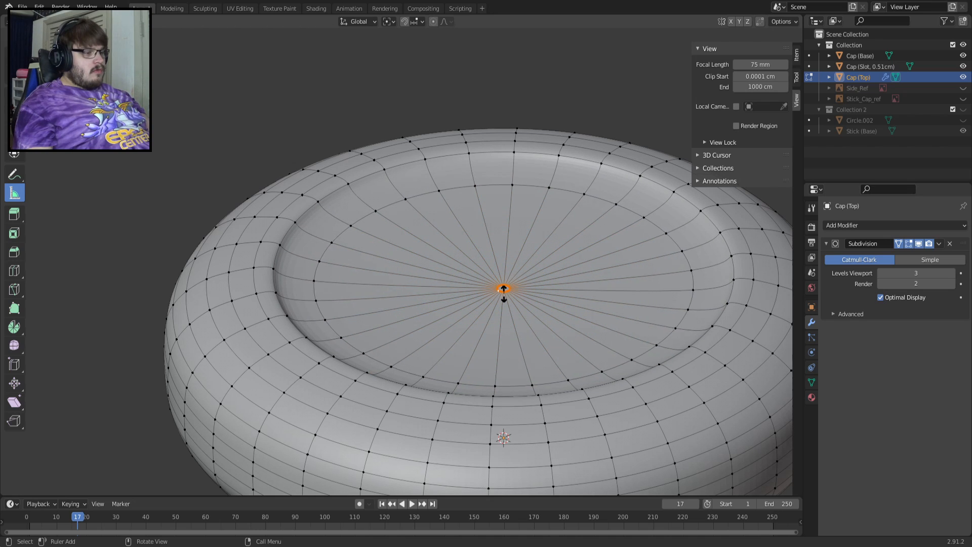
key("Return")
scroll(527, 296, "up", 6)
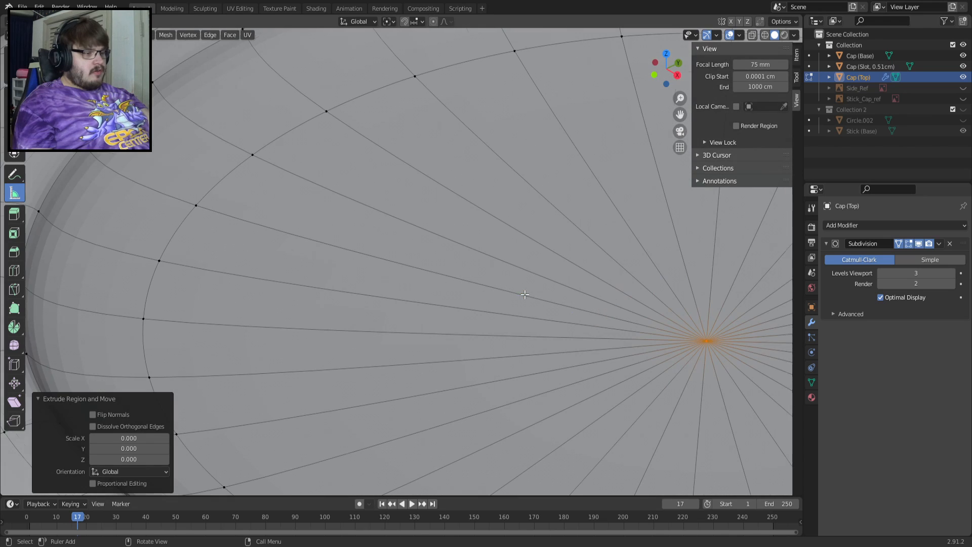
middle_click_drag(594, 332, 321, 234, "shift")
scroll(402, 215, "down", 2)
middle_click_drag(403, 215, 436, 262)
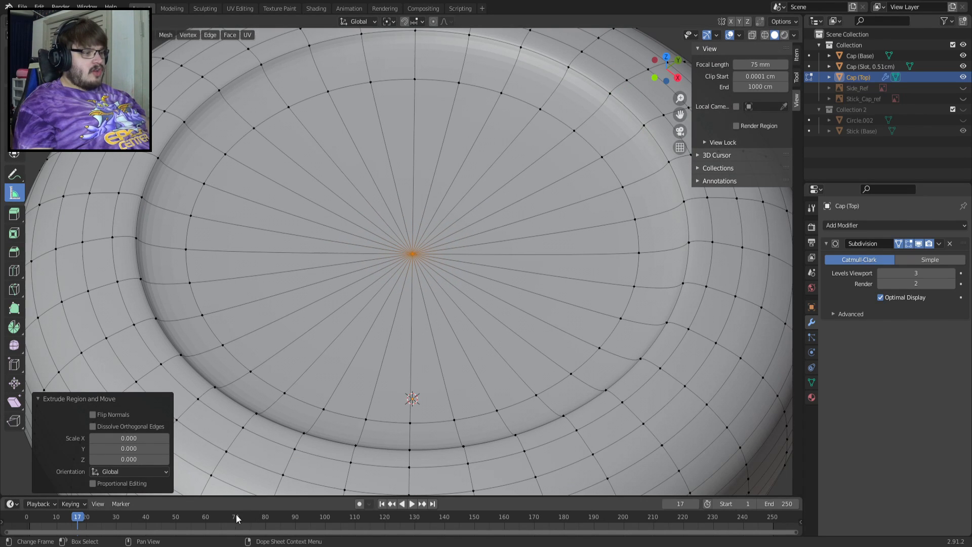
Merge the overlapping centre vertices by distance, using a merge distance of 0.0001 cm
left_click(166, 35)
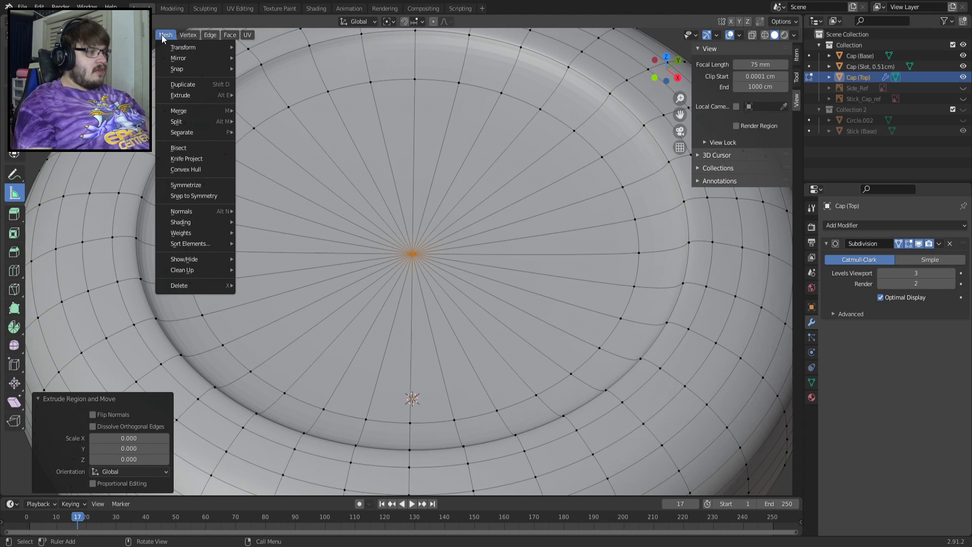
mouse_move(204, 272)
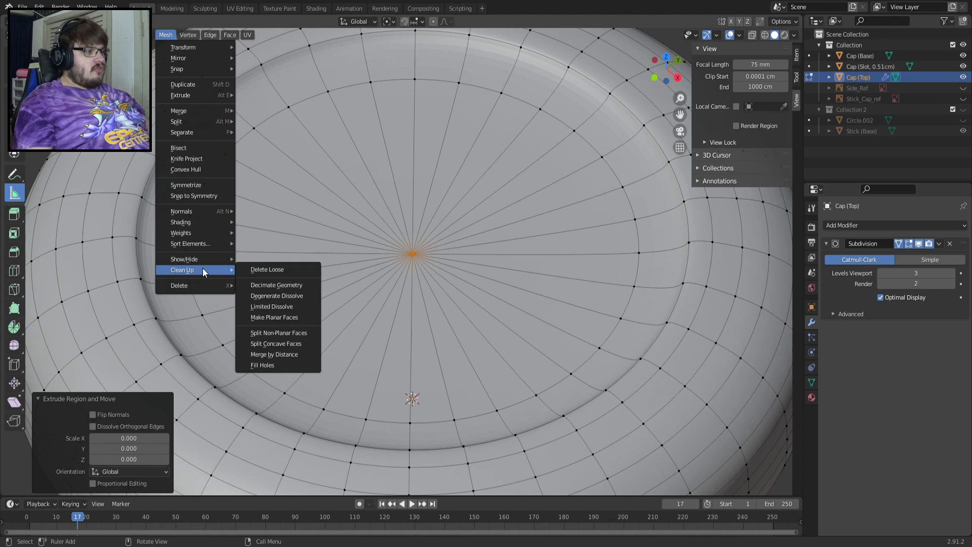
left_click(302, 355)
left_click(115, 460)
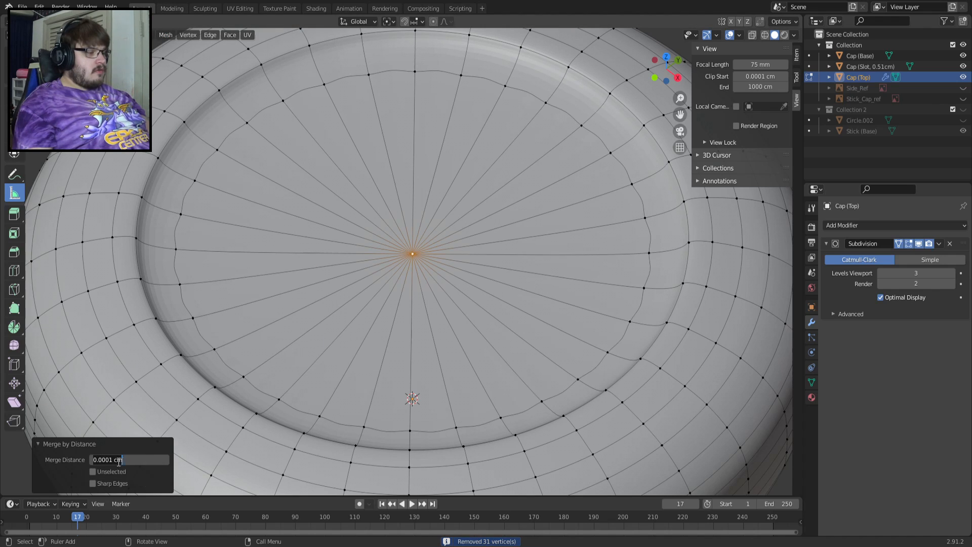
key("Return")
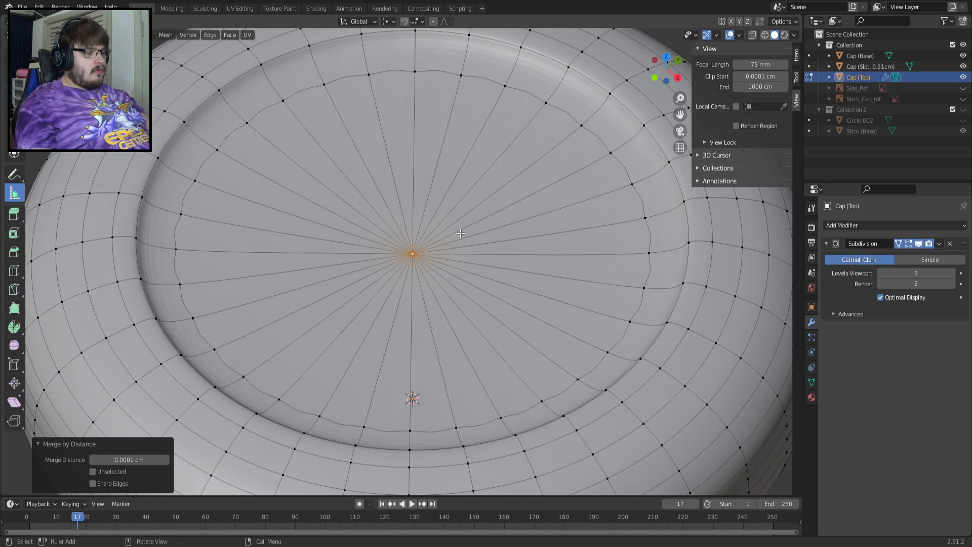
Set the Subdivision viewport level to 2 and cut an edge loop around the recess wall with a factor of -0.9
left_click(180, 267, "alt")
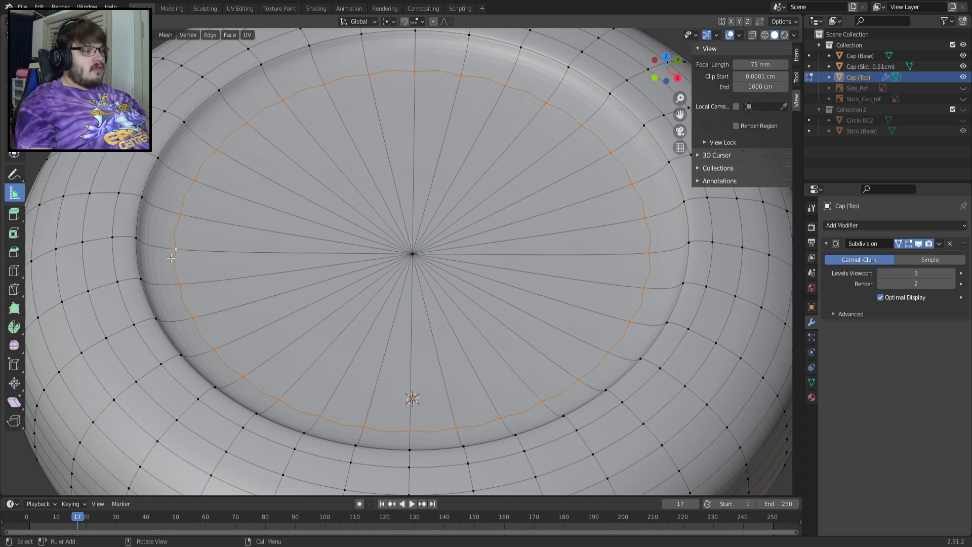
left_click(14, 270)
middle_click_drag(152, 213, 218, 421)
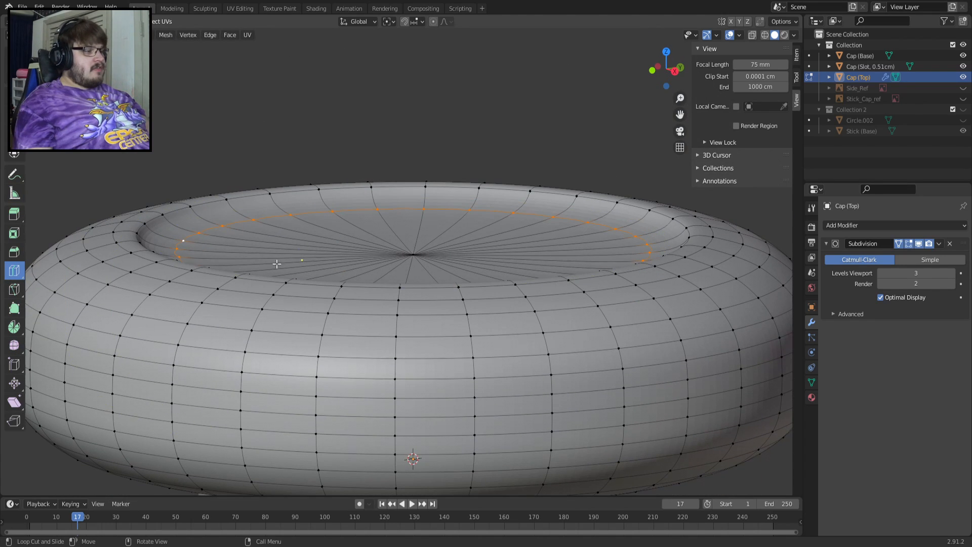
middle_click_drag(286, 243, 161, 242)
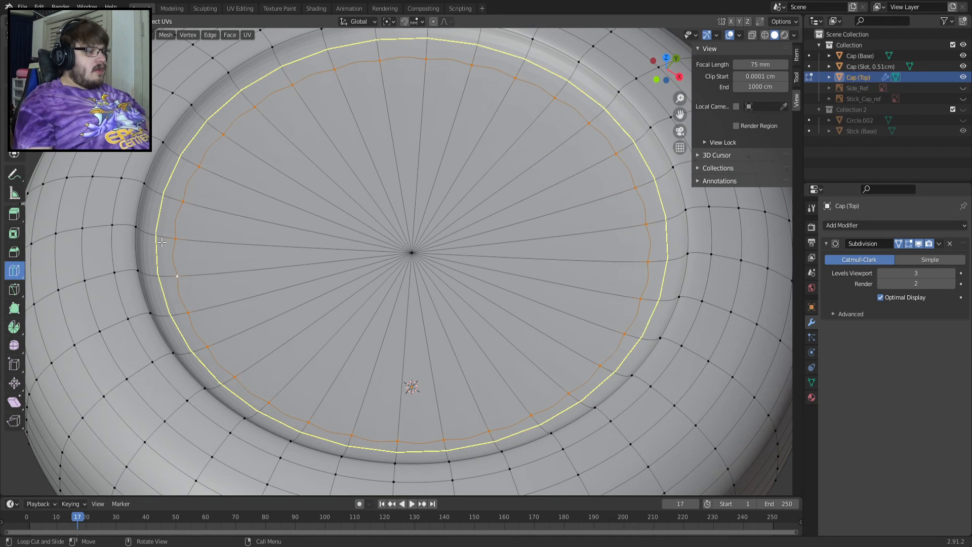
left_click(881, 273)
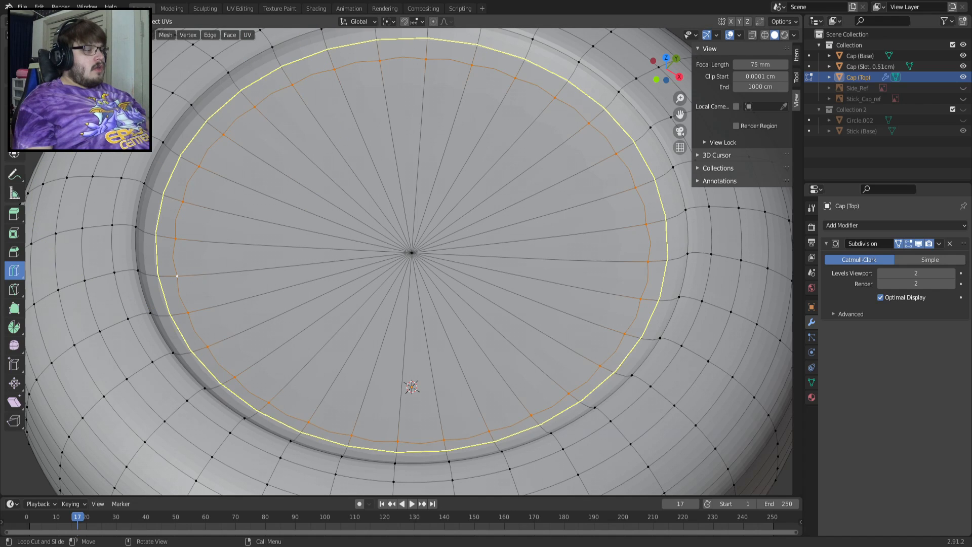
left_click(163, 194)
mouse_move(129, 436)
left_mouse_down()
mouse_move(90, 436)
mouse_move(131, 436)
left_mouse_up()
left_click(131, 436)
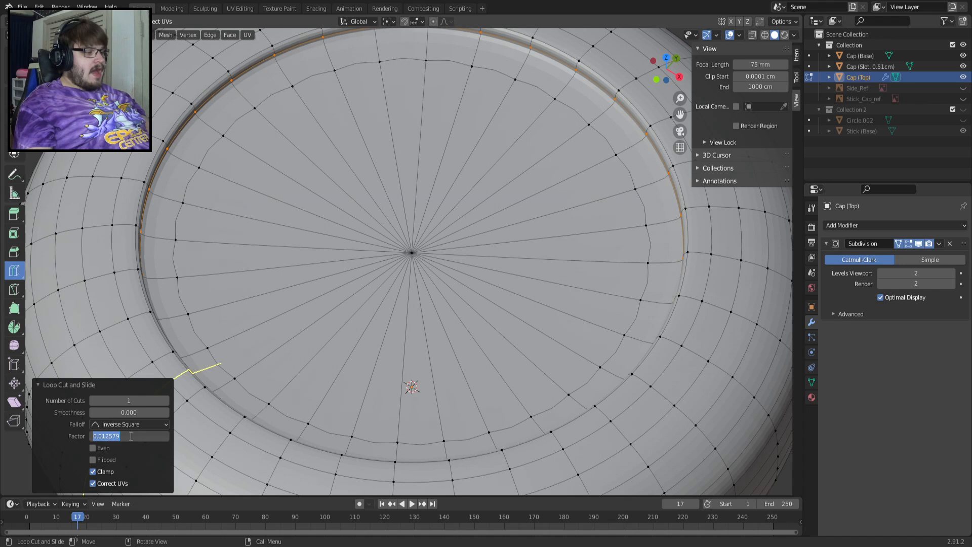
key("BackSpace")
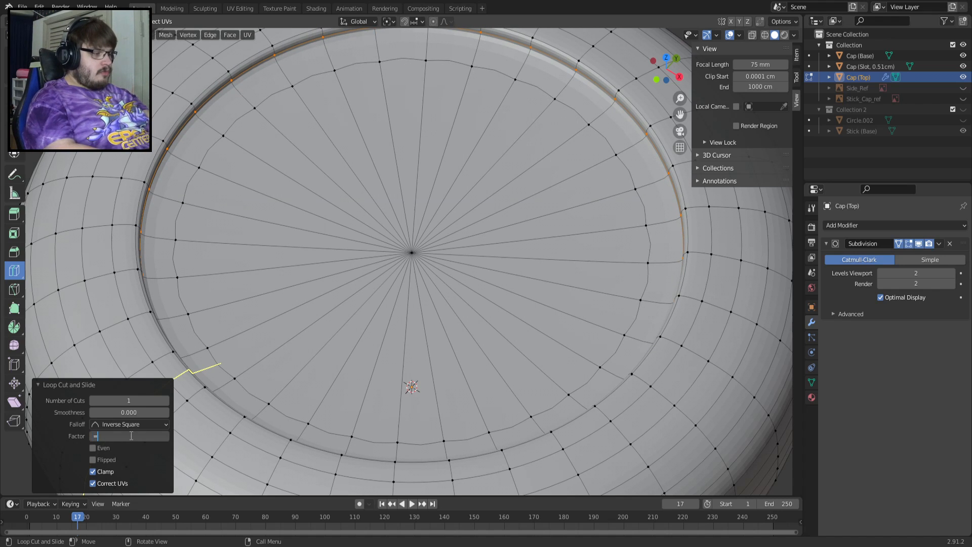
key("Return")
middle_click_drag(219, 315, 184, 278)
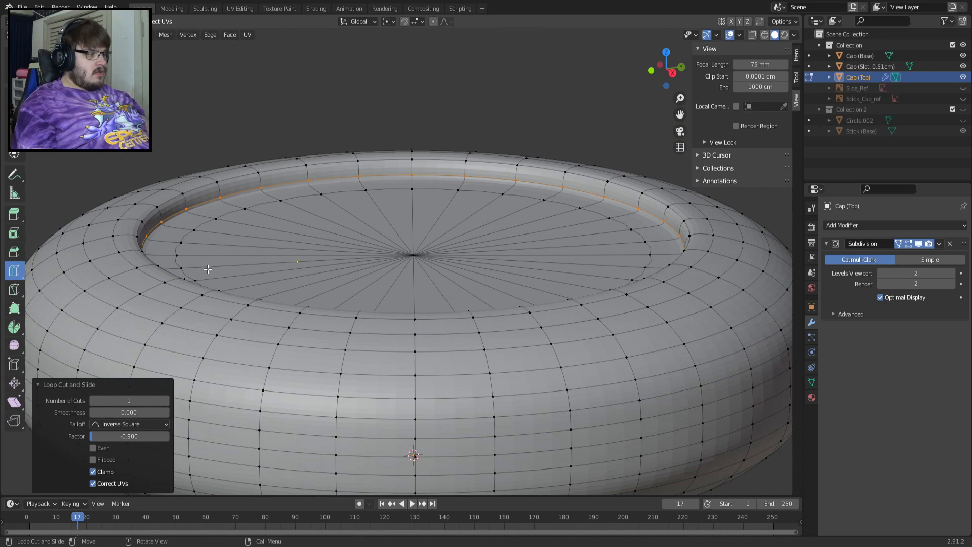
Examine the recess wall and its new edge loop up close in Object and Edit Mode, with the Subdivision effect hidden
key("Tab")
key("Tab")
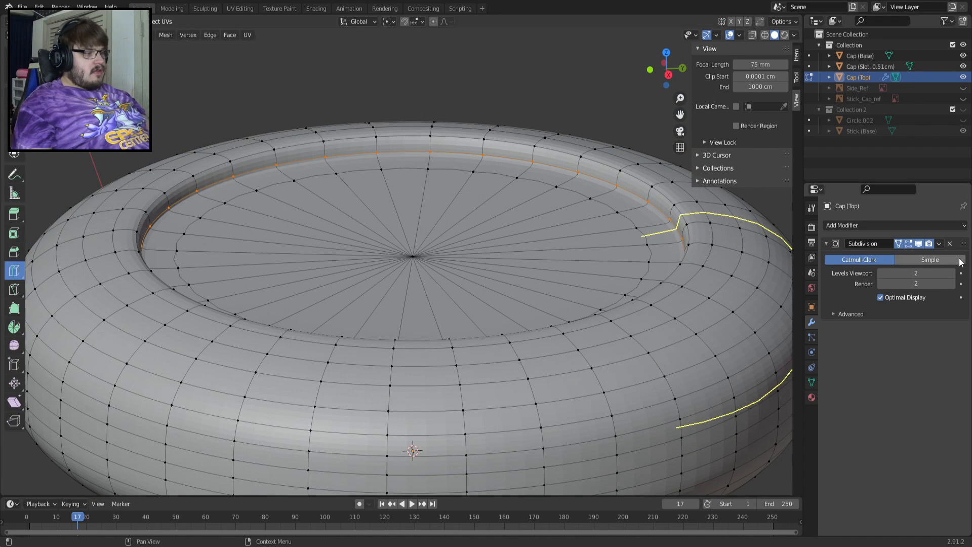
key("Tab")
scroll(338, 278, "up", 8)
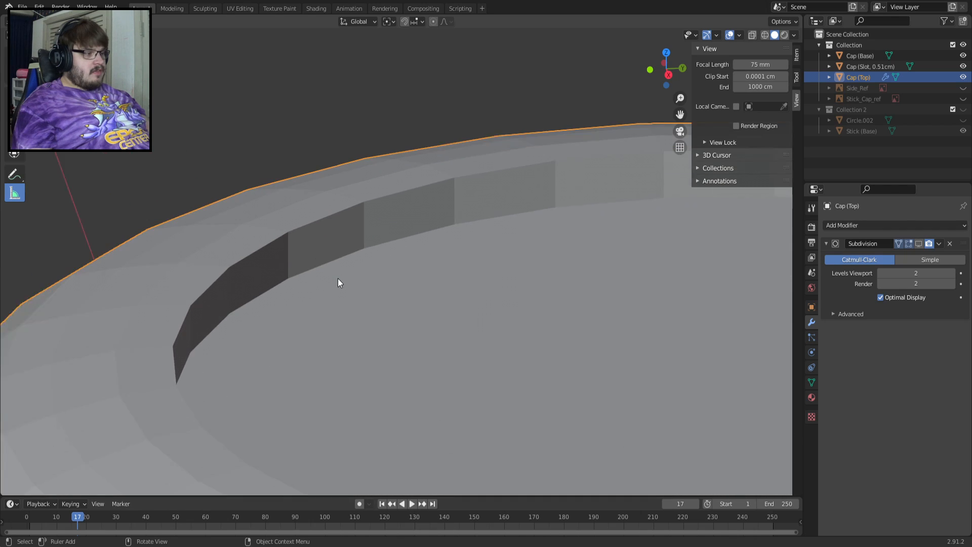
key("Tab")
middle_click_drag(271, 300, 455, 269, "shift")
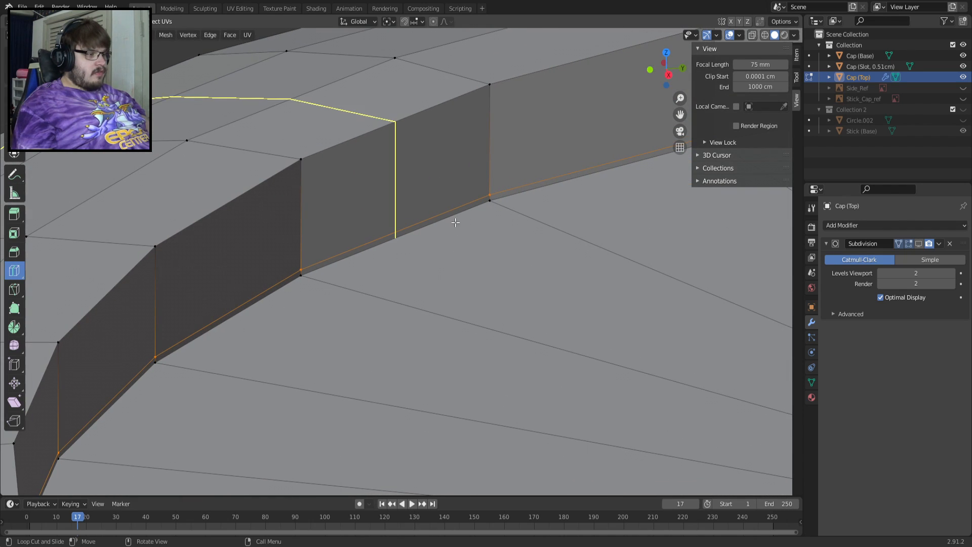
key("Tab")
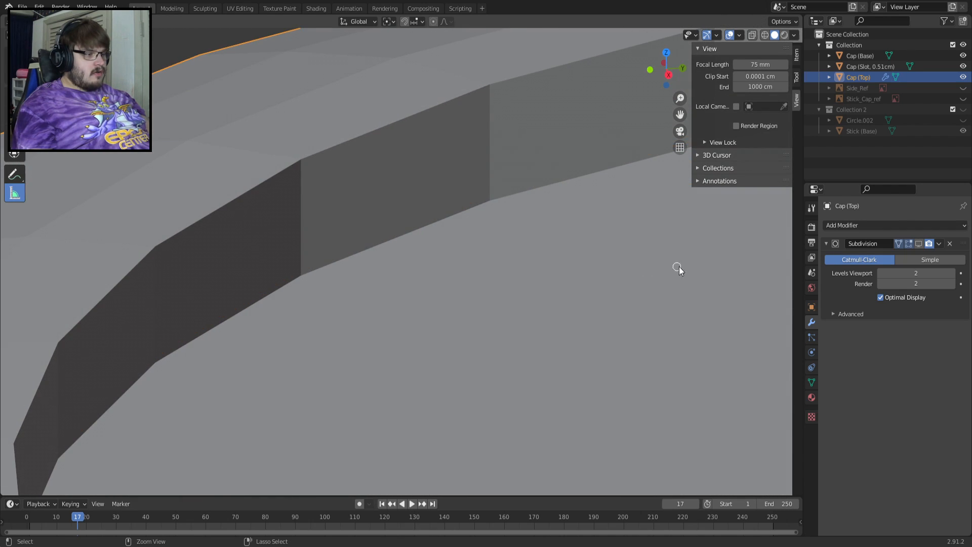
Undo the loop cut and the viewport level change, and hide the Subdivision effect in the viewport
key("ctrl+z")
key("ctrl+z")
key("ctrl+z")
key("ctrl+z")
key("ctrl+shift+z")
key("ctrl+z")
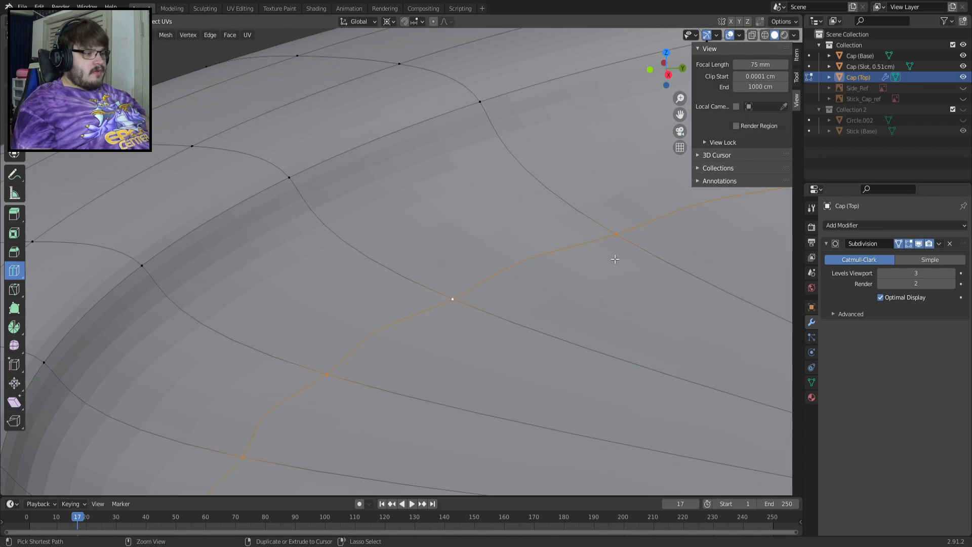
left_click(919, 243)
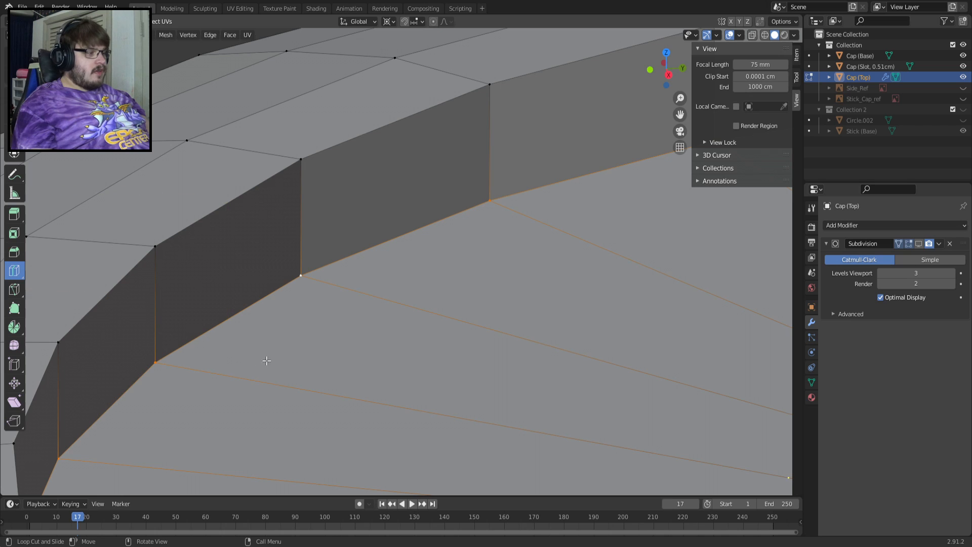
Delete the centre vertex where the recess floor's edges meet, removing the floor faces
scroll(430, 330, "down", 8)
key("Tab")
key("Tab")
middle_click_drag(477, 288, 587, 385)
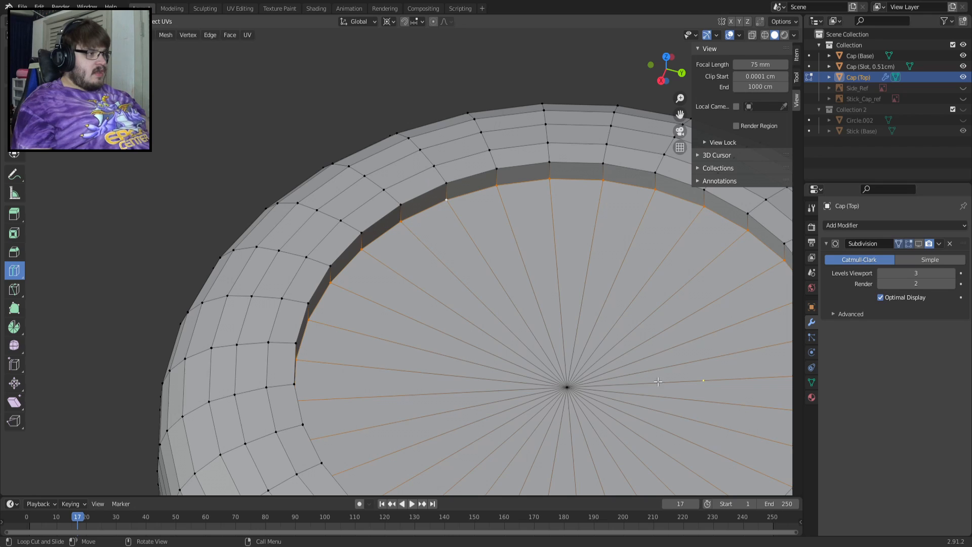
left_click(566, 388)
key("w")
left_click(524, 350)
left_click(567, 387)
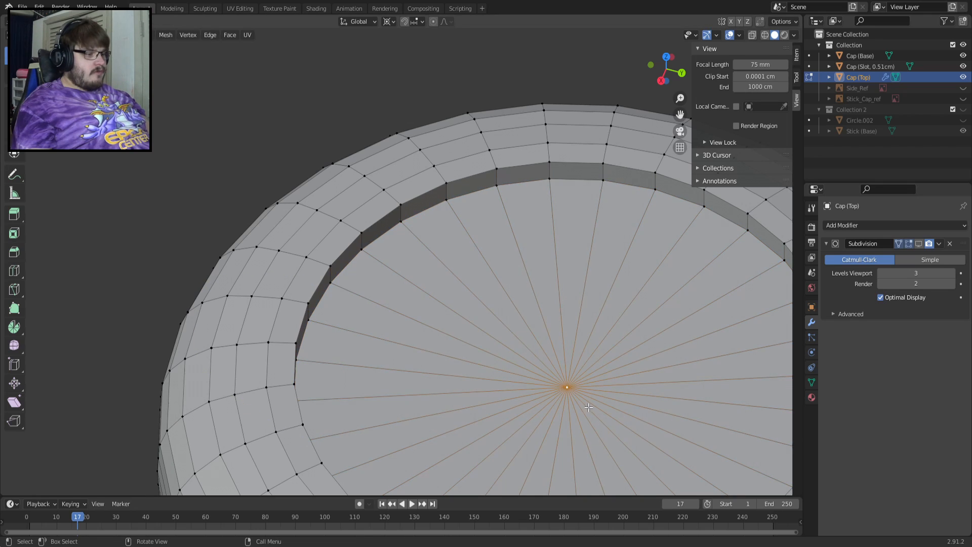
key("x")
left_click(590, 408)
Select the edge loop at the recess wall's lower edge and set the transform pivot point to Bounding Box Center
left_click(408, 219, "alt")
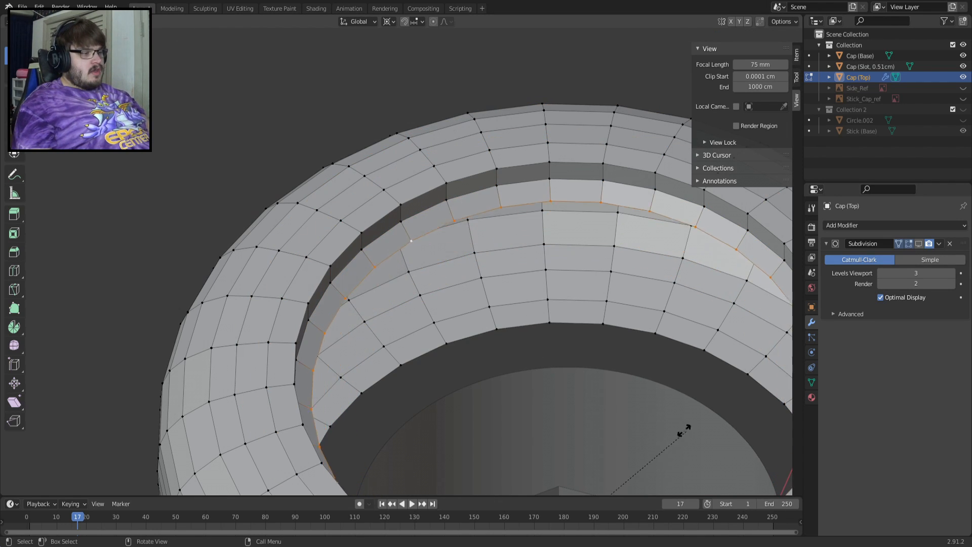
left_click(388, 22)
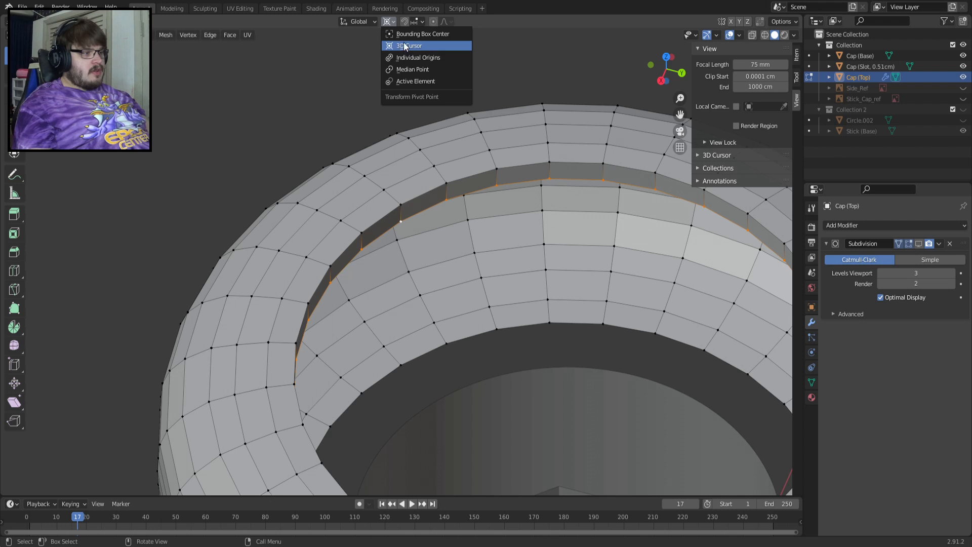
left_click(411, 29)
Extrude the selected edge loop inward with a scale of about 0.054 to form the recess floor
key("e")
key("s")
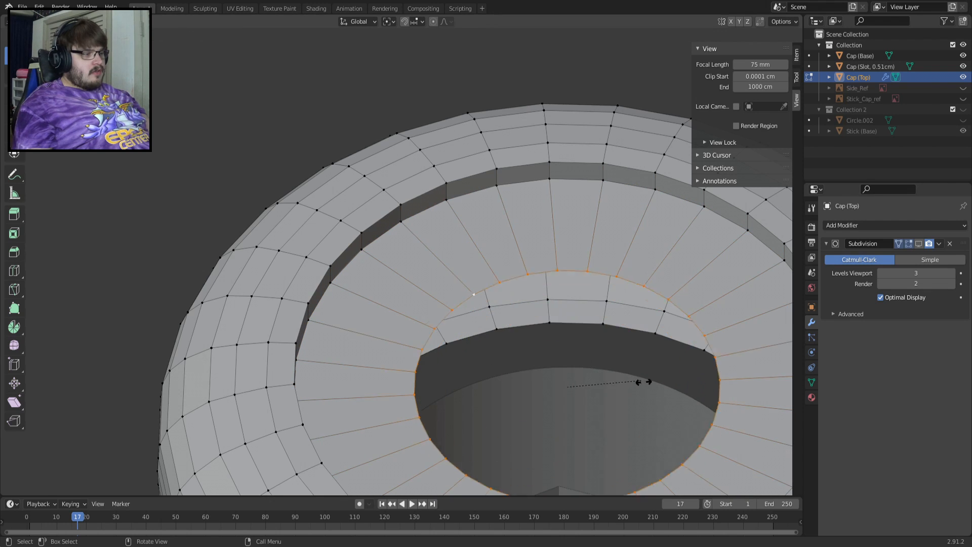
left_click(564, 386)
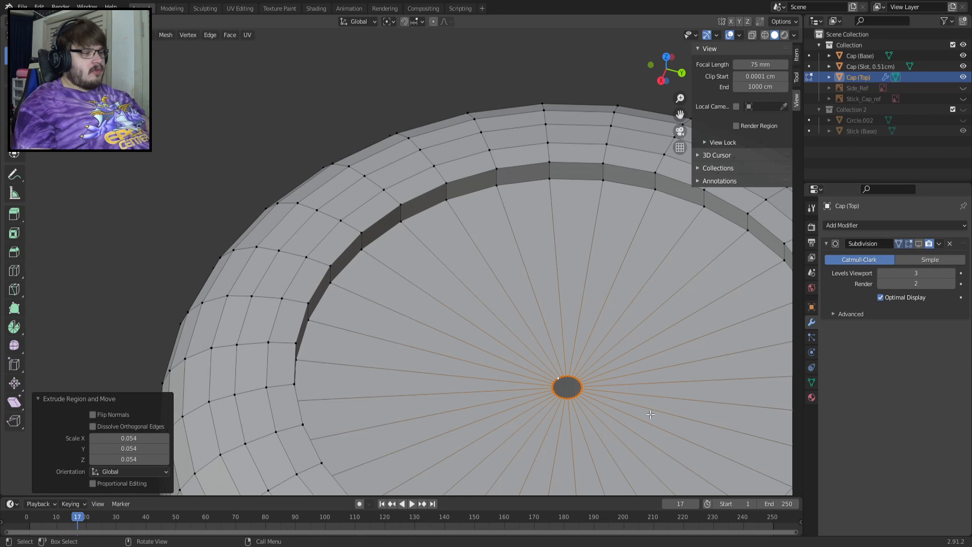
Shrink the small central edge loop of the recess floor with a scale of about 0.116
scroll(648, 412, "up", 4)
middle_click_drag(648, 412, 335, 103, "shift")
key("s")
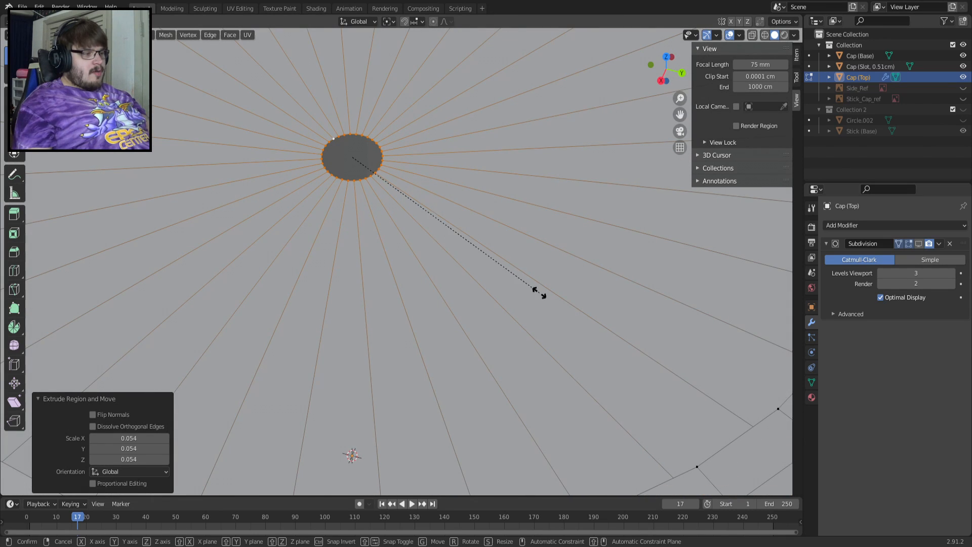
left_click(355, 168)
scroll(353, 166, "down", 5)
middle_click_drag(354, 164, 407, 248, "shift")
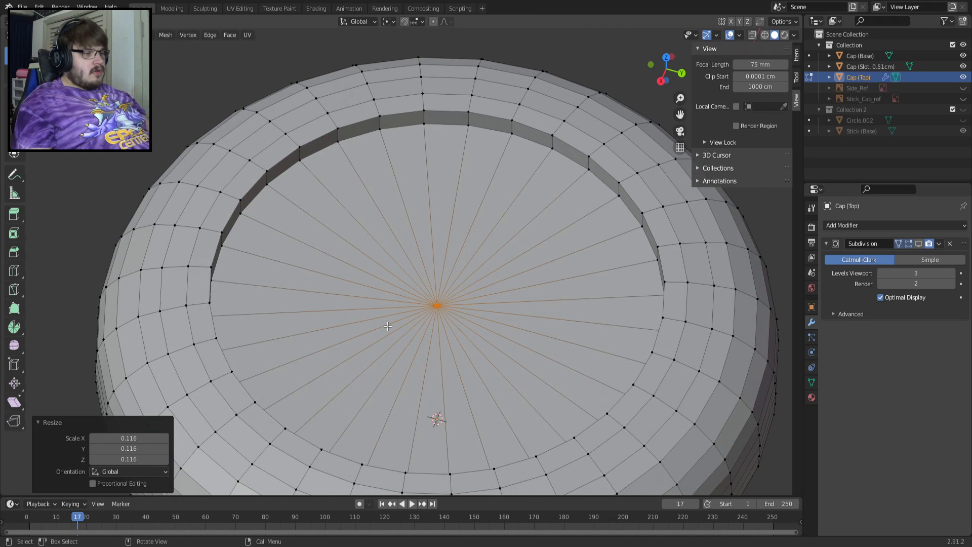
scroll(411, 339, "up", 4)
scroll(504, 365, "down", 3)
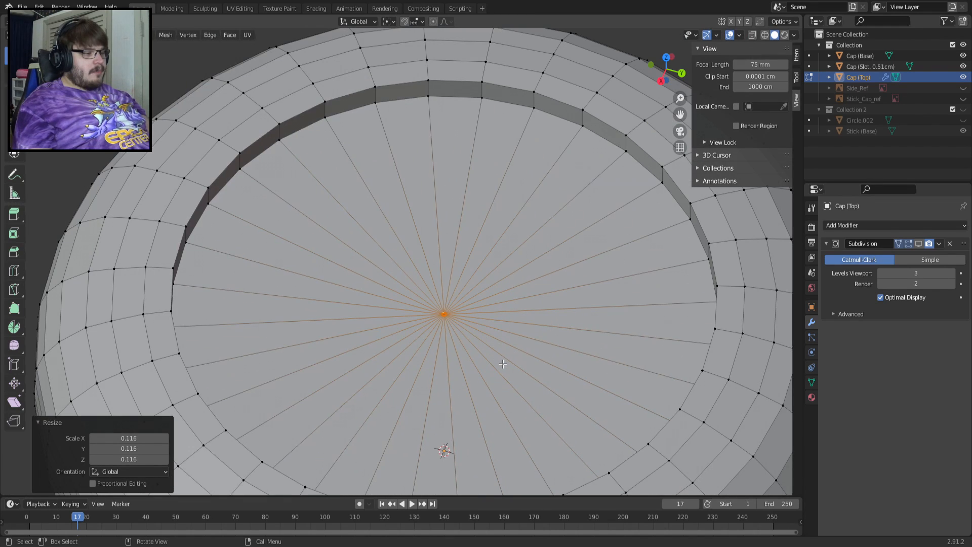
Add an edge loop around the recess floor with Loop Cut, placing it near the wall with a factor of 0.9
left_click(14, 271)
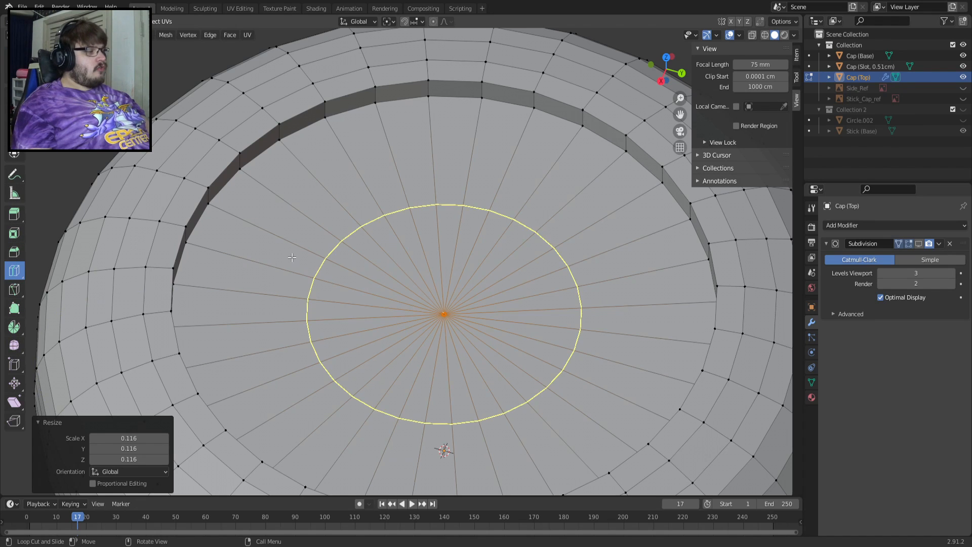
left_click(292, 257)
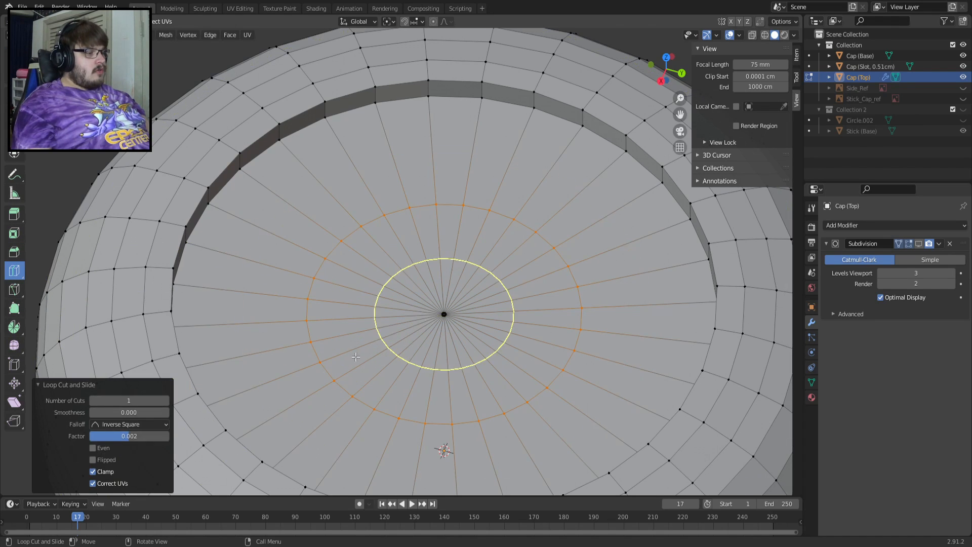
key("ctrl+z")
left_click(311, 304)
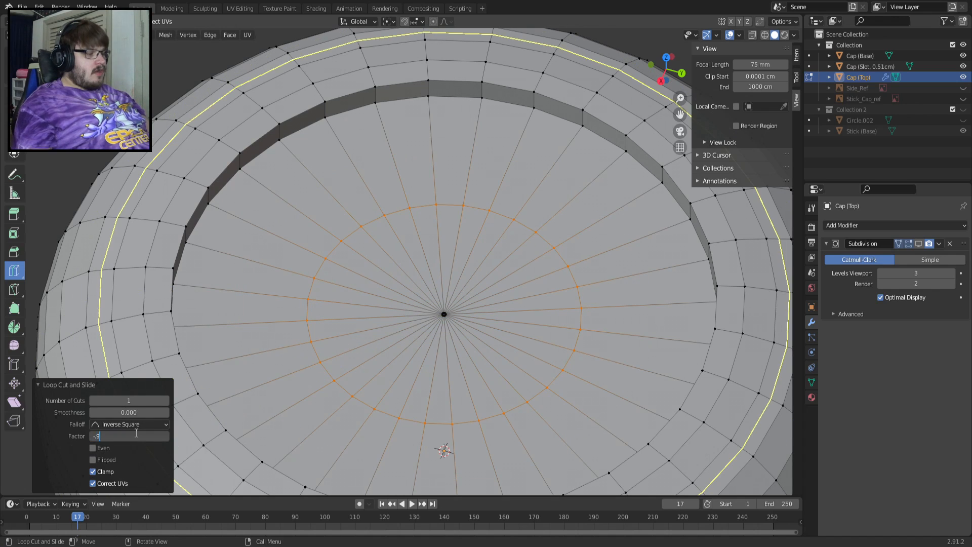
key("Return")
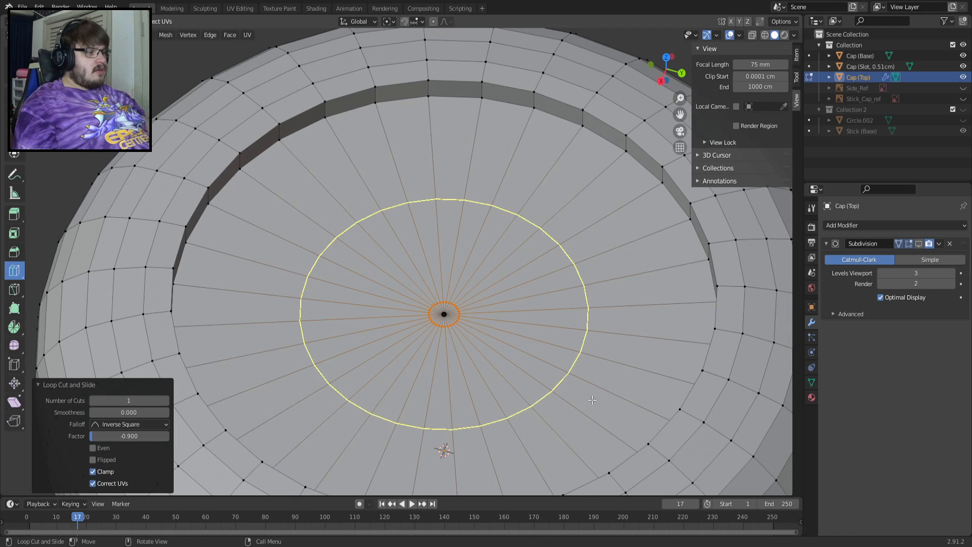
key("minus")
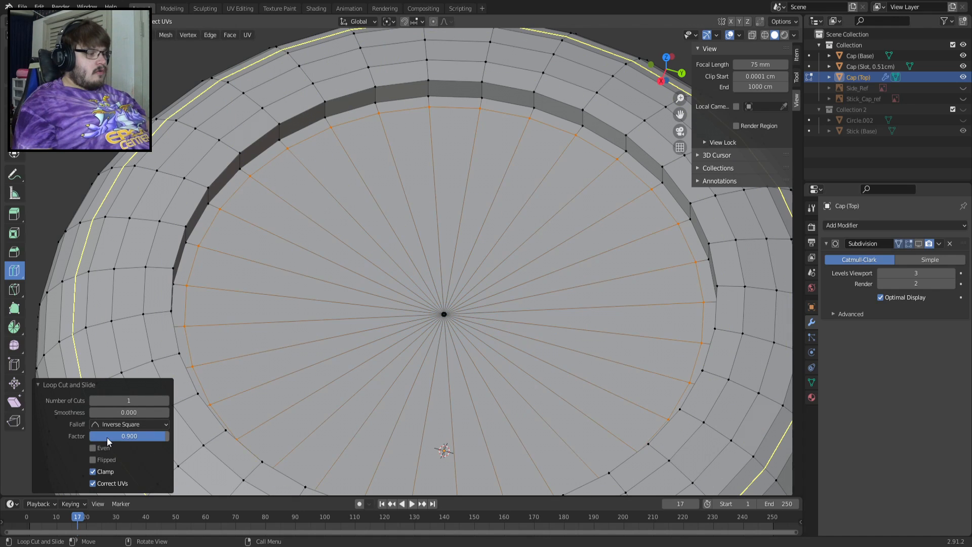
left_click(132, 425)
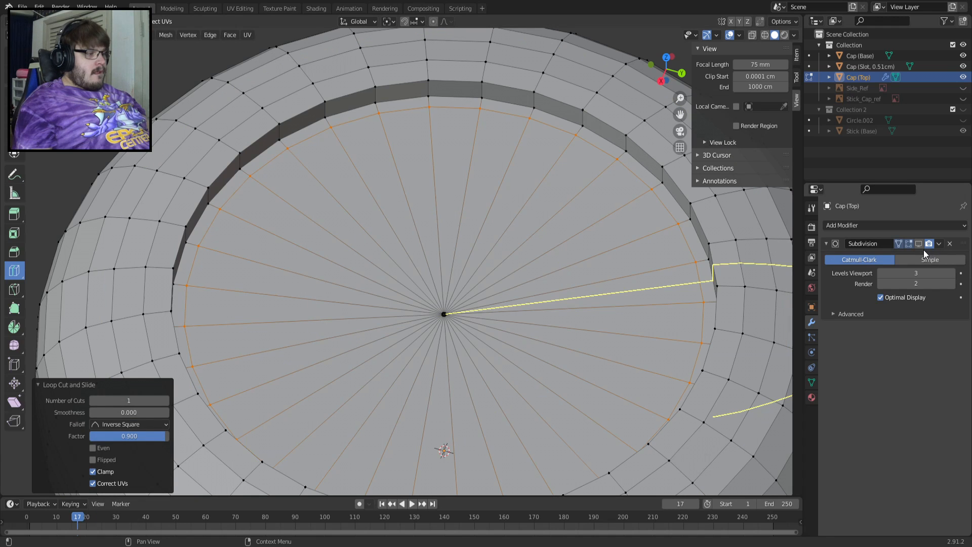
Turn on the Subdivision modifier's viewport display and set the loop cut's factor to 0.99
left_click(924, 250)
left_click(920, 248)
middle_click_drag(354, 272, 374, 205)
double_click(130, 436)
type(".")
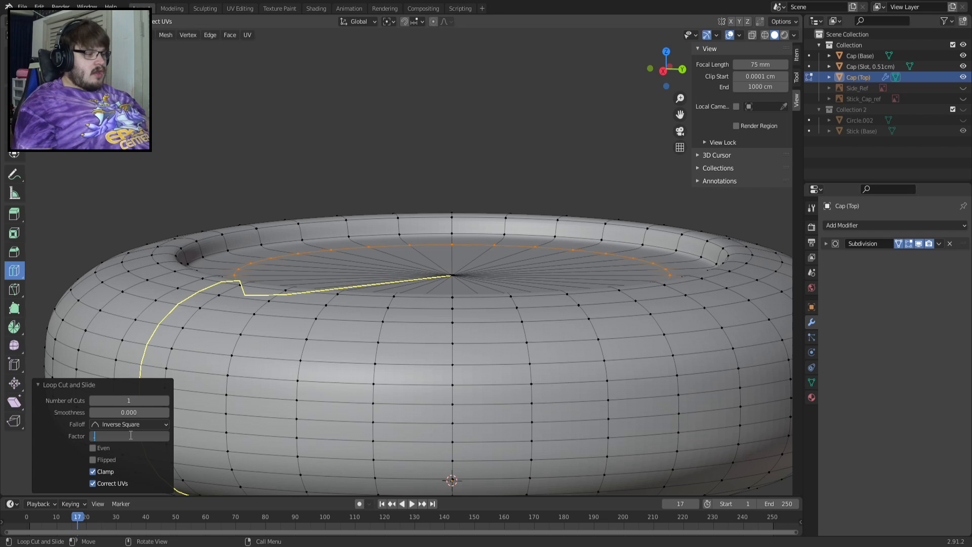
type("99")
key("Return")
Examine the new edge loop's spacing from the recess wall with the subdivision display off and on
middle_click_drag(411, 259, 424, 326)
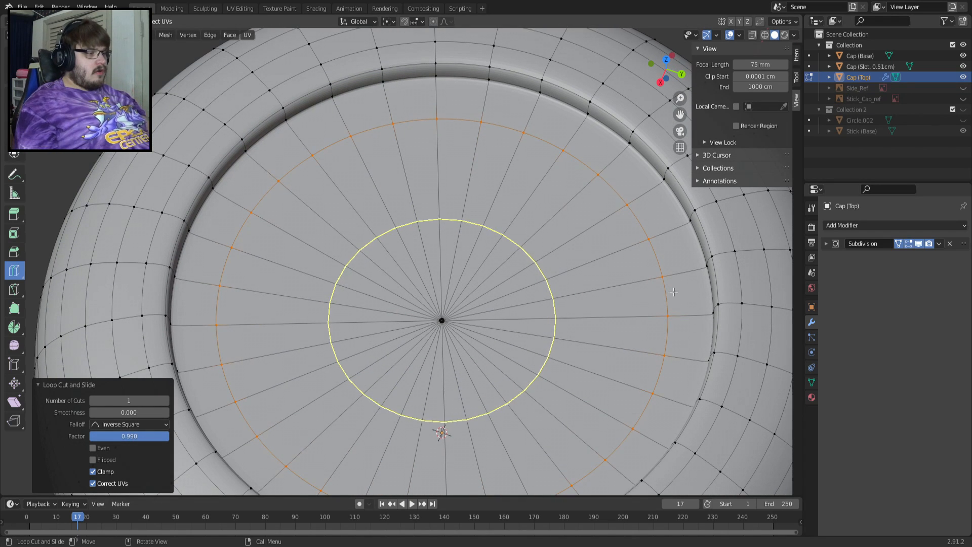
left_click(919, 244)
mouse_move(167, 209)
middle_mouse_down("shift")
mouse_move(317, 202)
mouse_move(172, 202)
middle_mouse_up("shift")
scroll(315, 203, "up", 5)
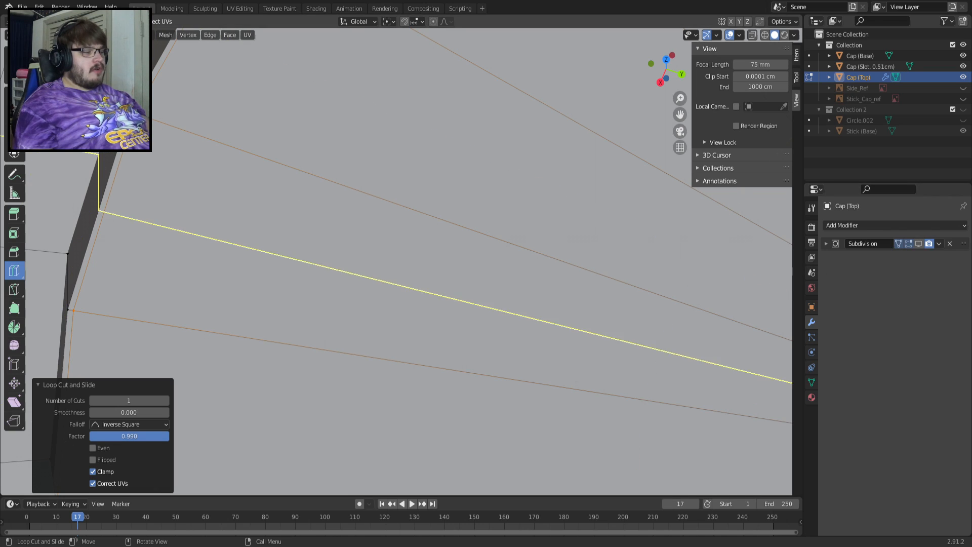
scroll(462, 285, "down", 10)
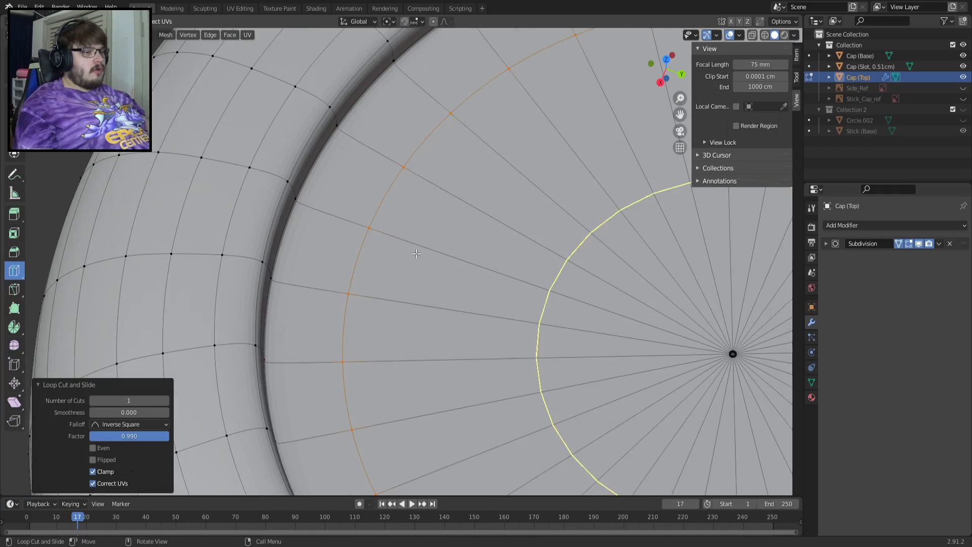
middle_click_drag(462, 285, 404, 370)
scroll(417, 363, "down", 3)
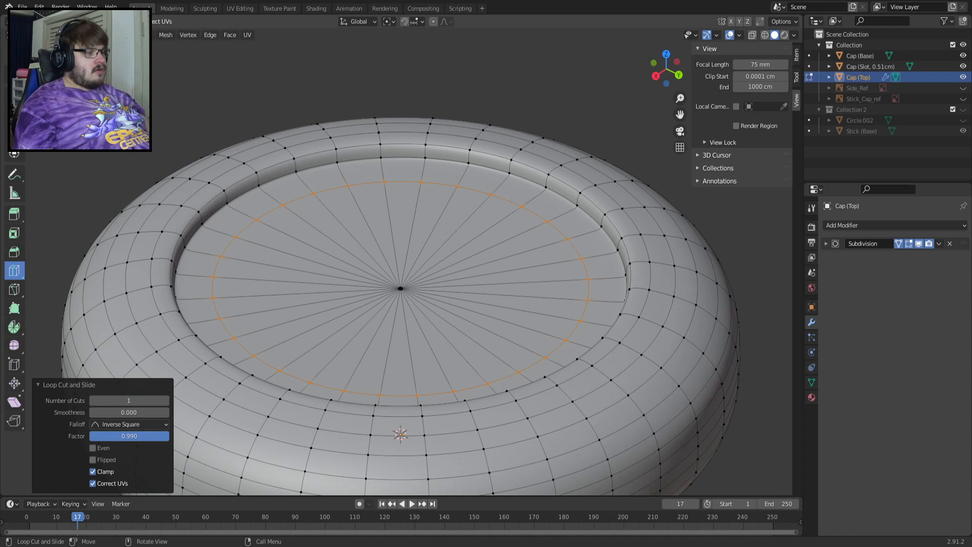
Select the small central edge loop of the recess floor and shrink it with a scale of about 0.014
left_click(14, 55)
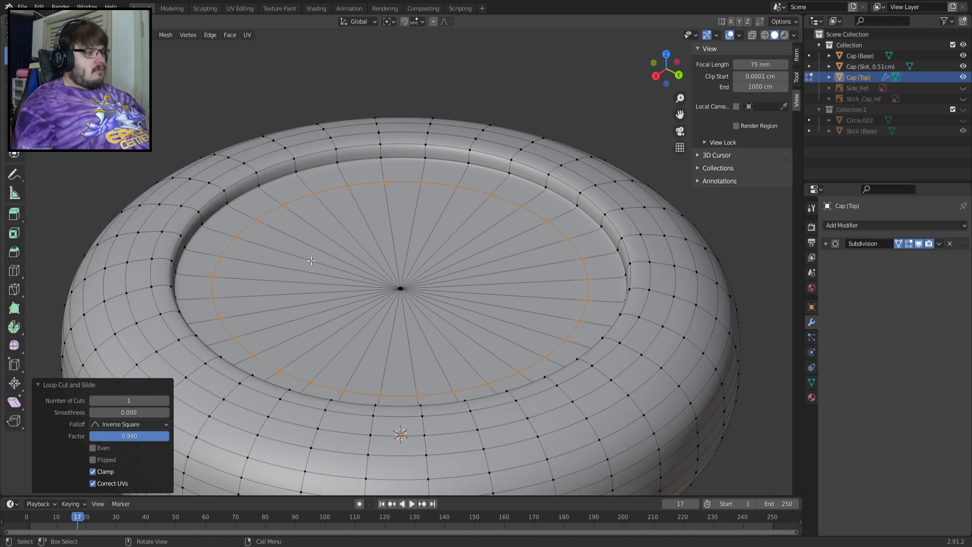
scroll(292, 258, "up", 10)
middle_click_drag(394, 471, 449, 225, "shift")
left_click(470, 147, "alt")
key("KP_Decimal")
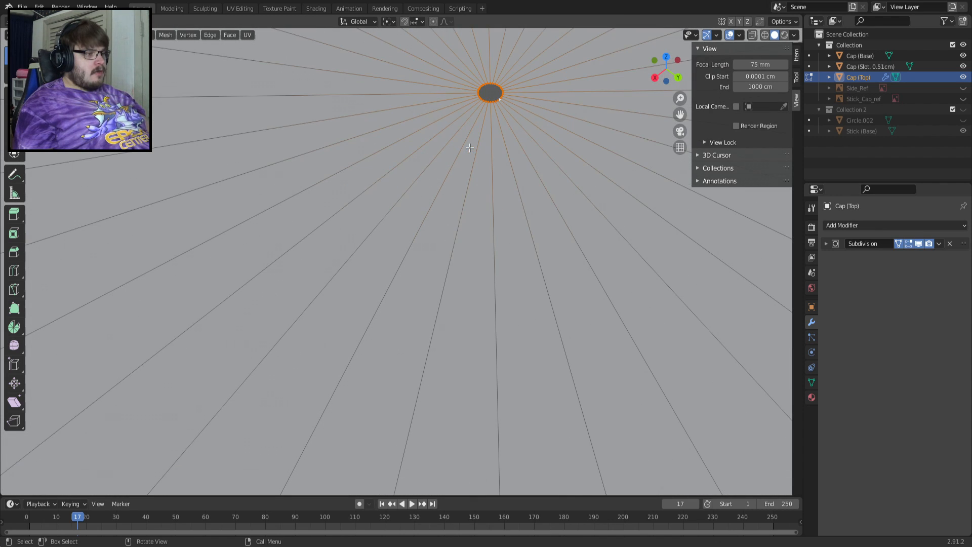
key("s")
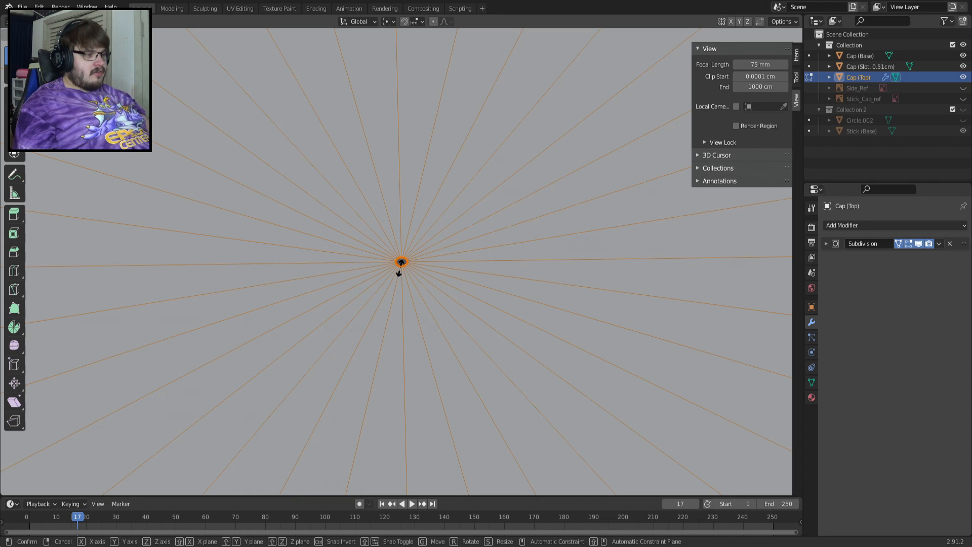
left_click(405, 265)
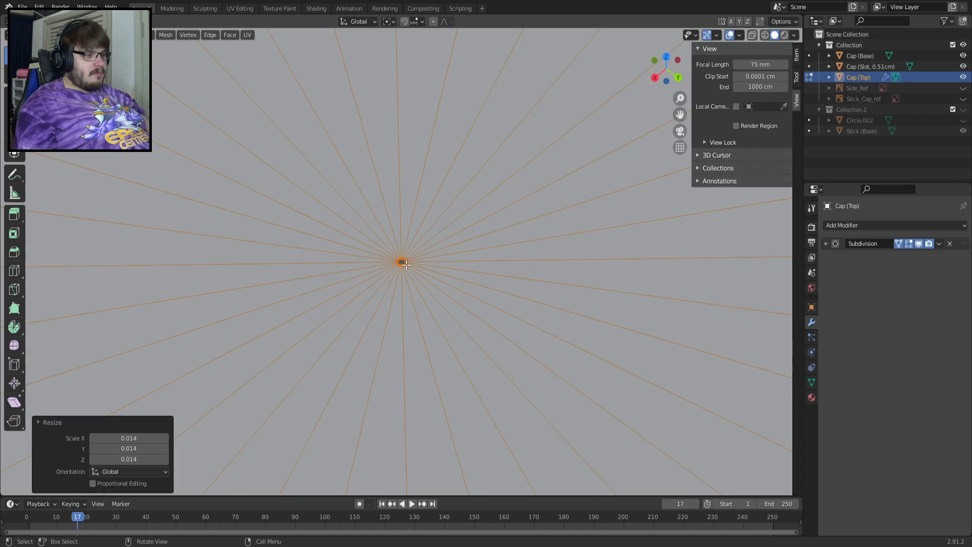
Shrink the central edge loop further with a scale of about 0.120
scroll(405, 264, "up", 12)
key("s")
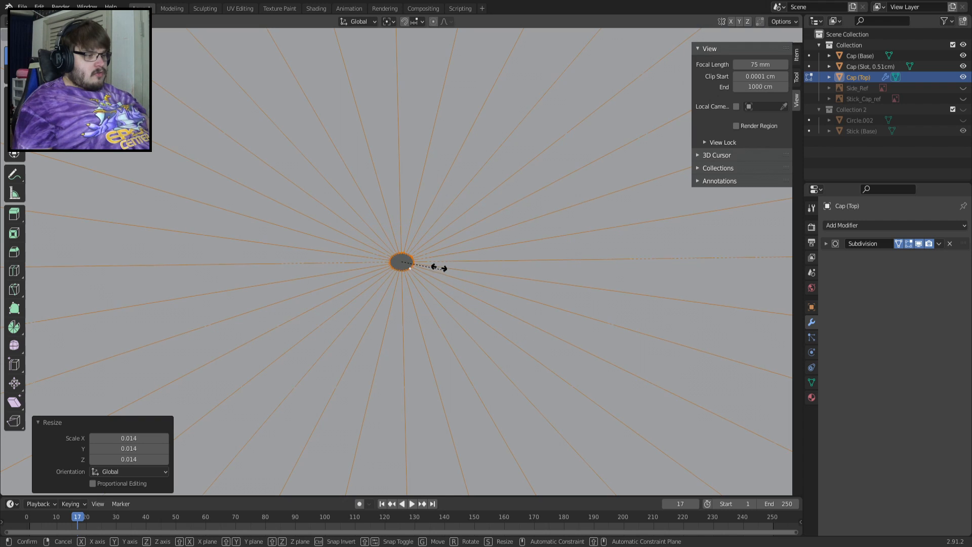
left_click(422, 266)
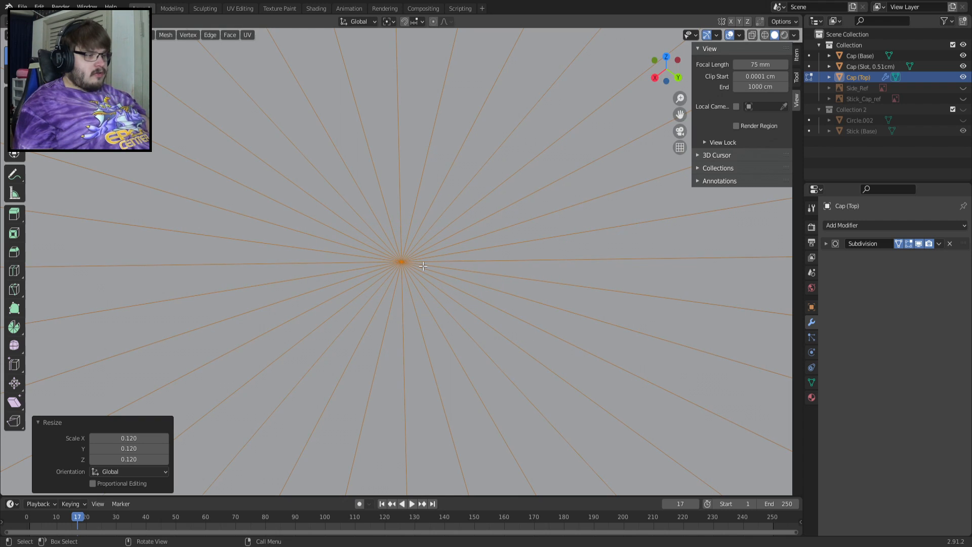
scroll(422, 266, "down", 10)
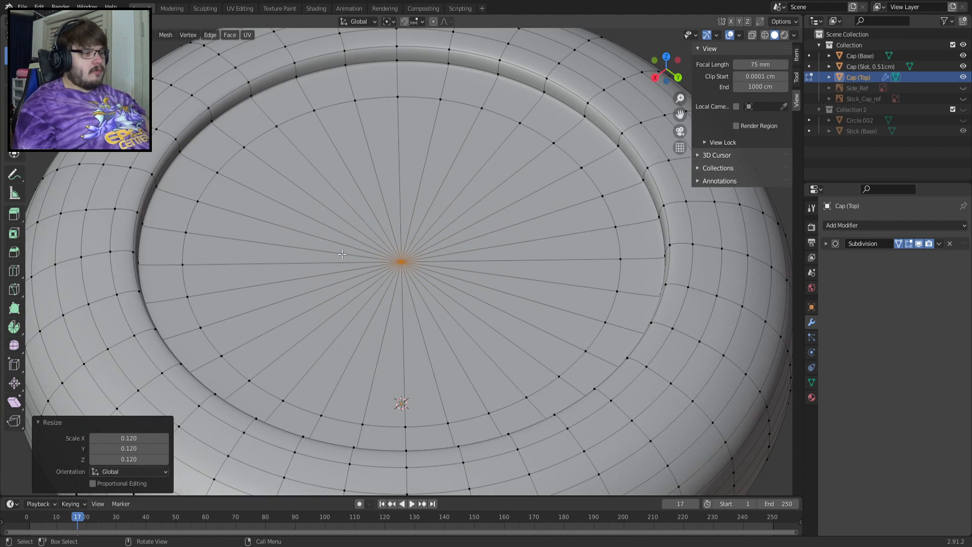
Save the file and add four evenly spaced loop cuts across the recess floor between its centre and the outer loop
left_click(14, 273)
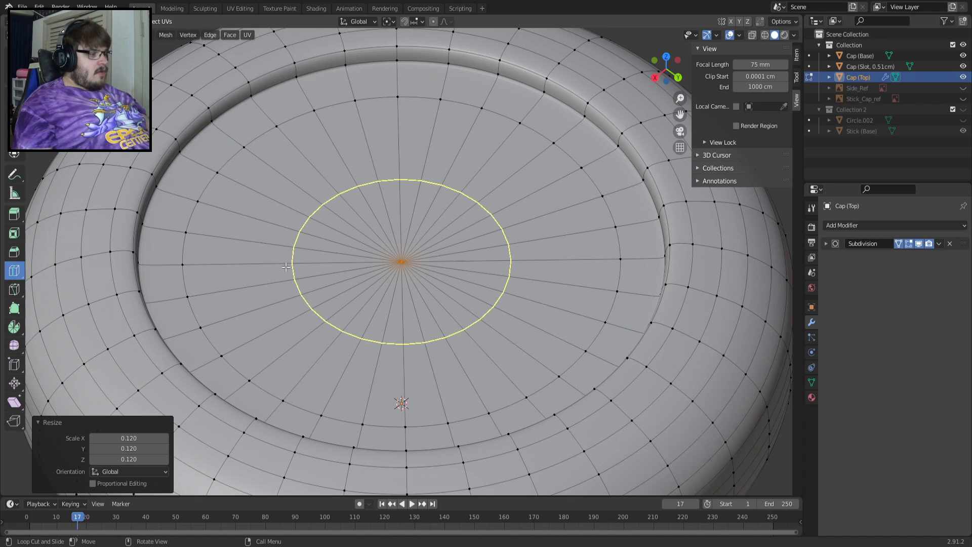
key("ctrl+s")
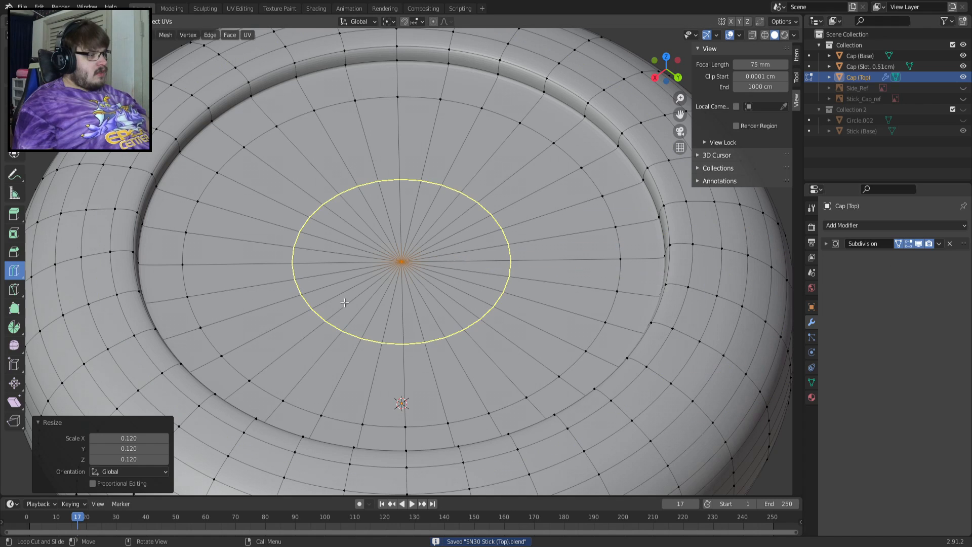
left_click(301, 278)
left_click(166, 401)
left_click(167, 402)
left_click(166, 402)
left_click(166, 401)
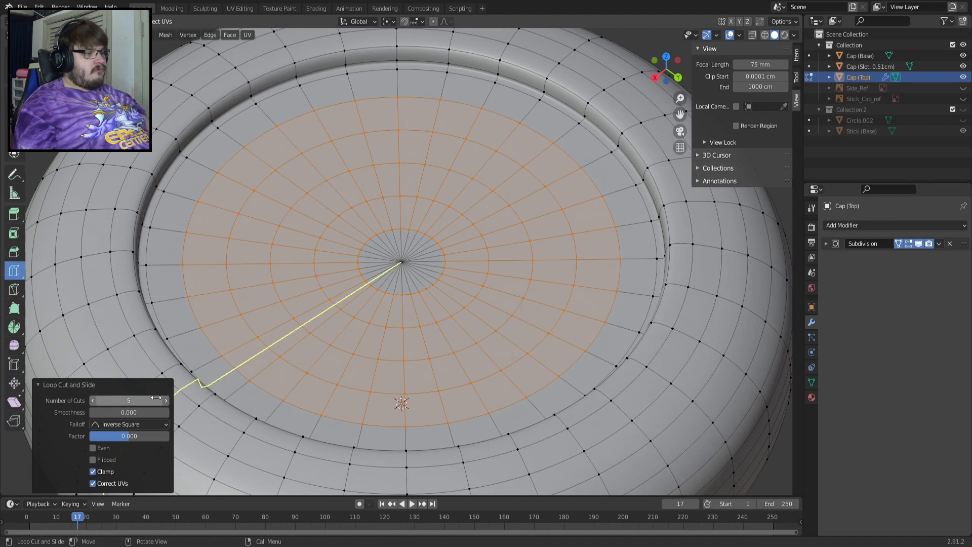
left_click(93, 400)
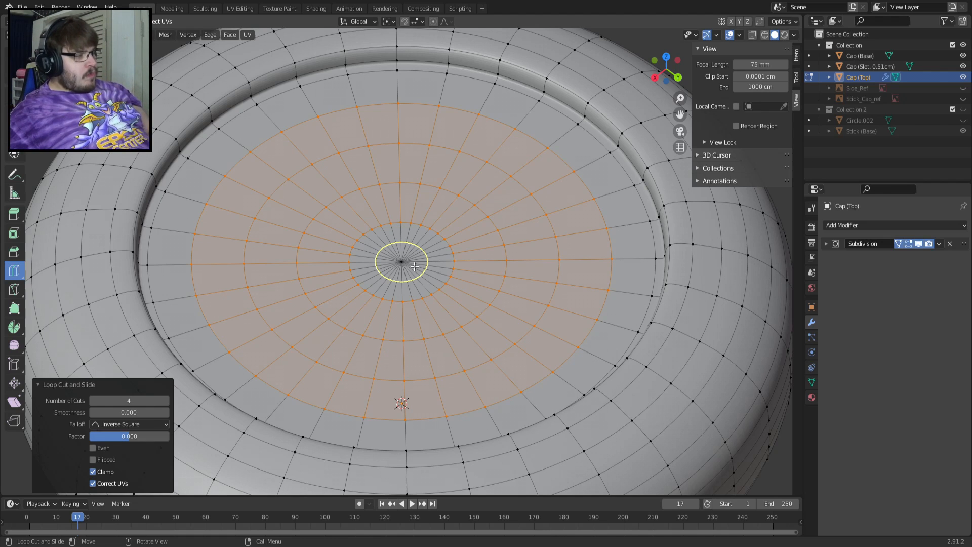
Select the tiny edge loop around the hole at the recess floor's centre
key("Tab")
key("Tab")
key("KP_Decimal")
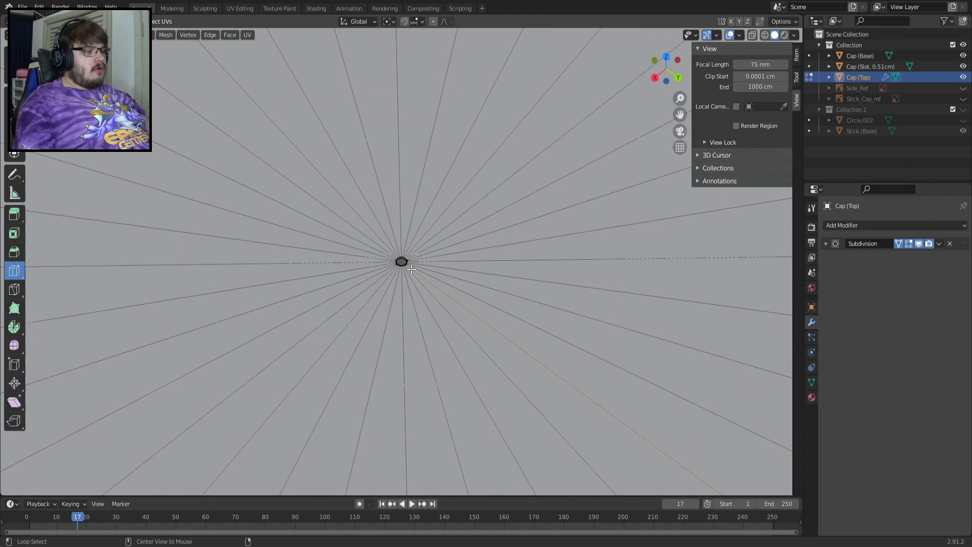
left_click(406, 263, "alt")
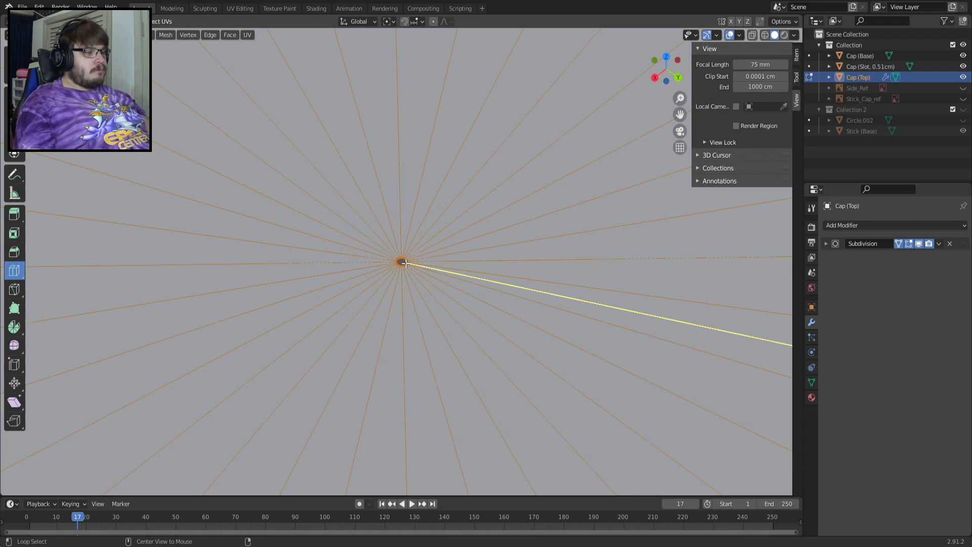
key("Tab")
key("Tab")
key("e")
key("s")
right_click(474, 295)
key("ctrl+z")
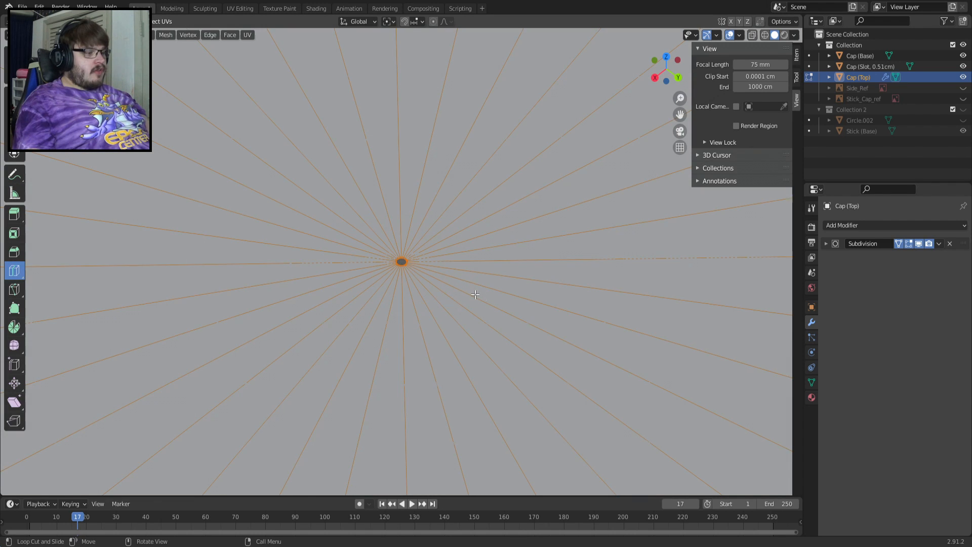
key("ctrl+z")
key("ctrl+z")
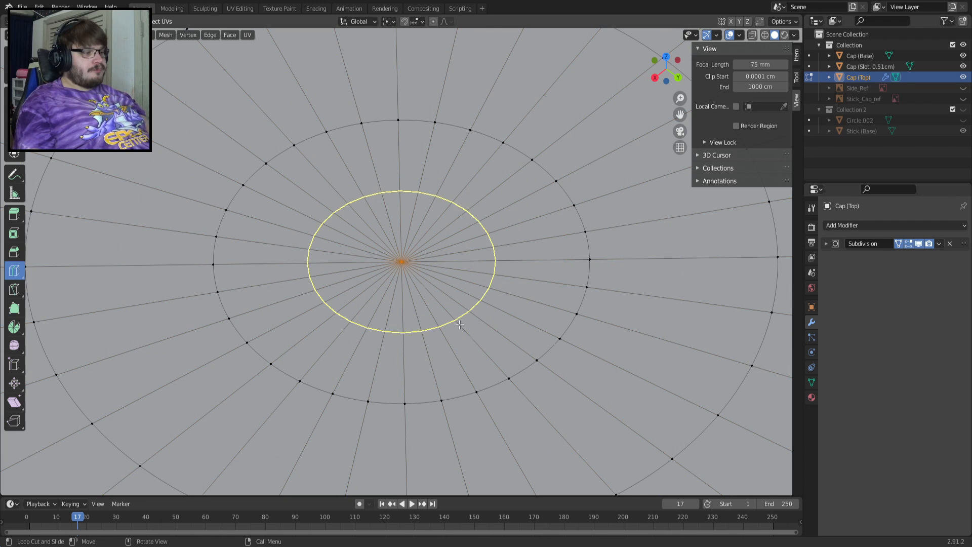
Merge the selected central vertices of the recess floor by distance, using 0.0001 cm
left_click(166, 36)
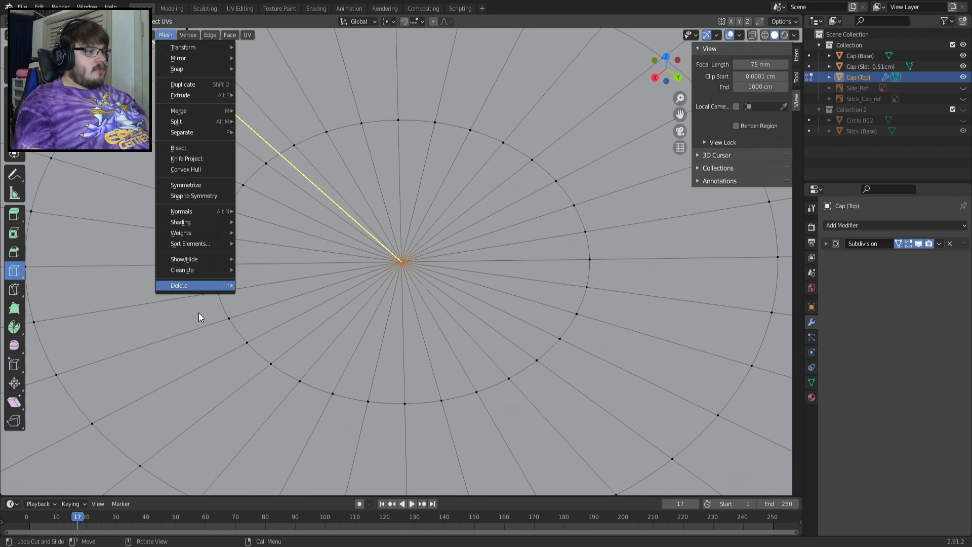
mouse_move(199, 272)
left_click(284, 353)
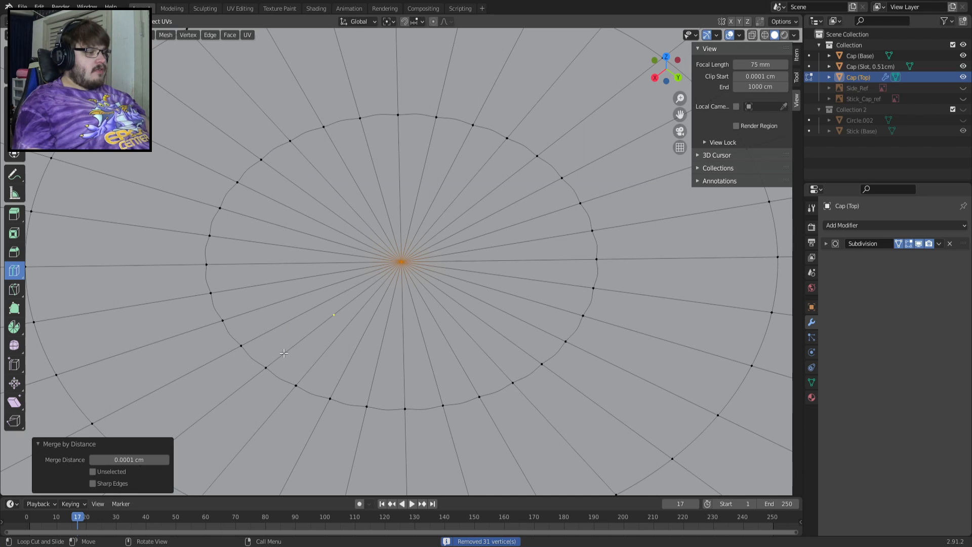
scroll(417, 164, "up", 5)
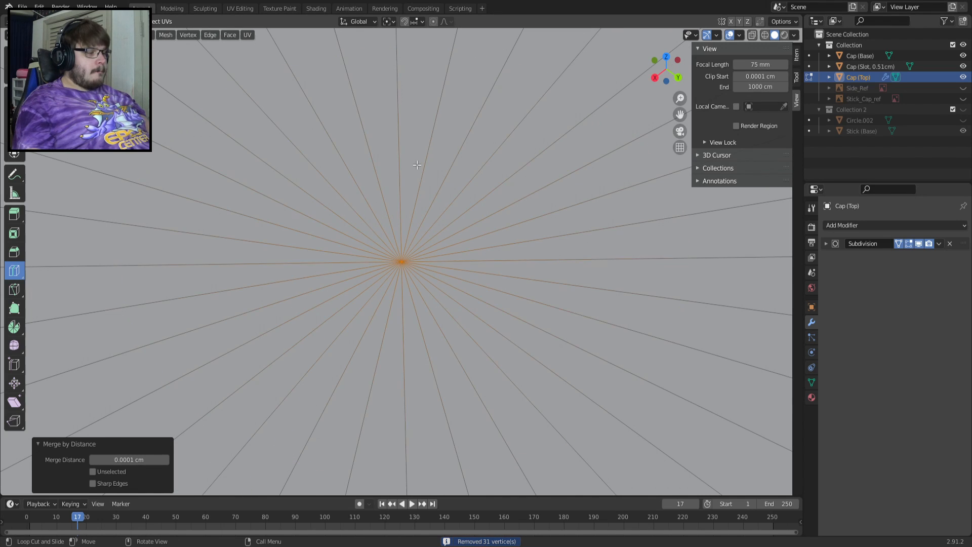
scroll(508, 323, "down", 6)
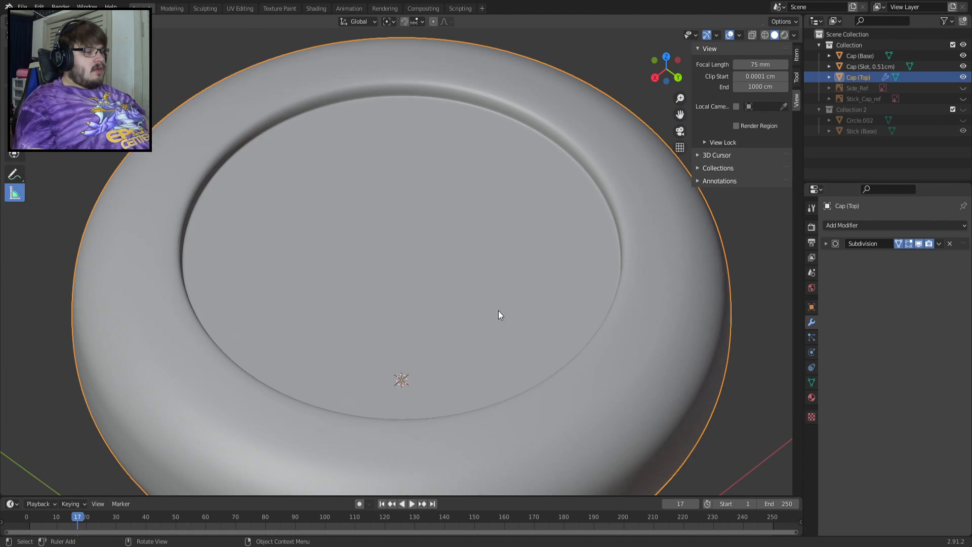
Inspect the smoothed cap and its recess floor in Object Mode from several angles
key("Tab")
scroll(498, 314, "down", 3)
middle_click_drag(499, 314, 504, 400)
scroll(453, 390, "down", 3)
scroll(385, 294, "up", 5)
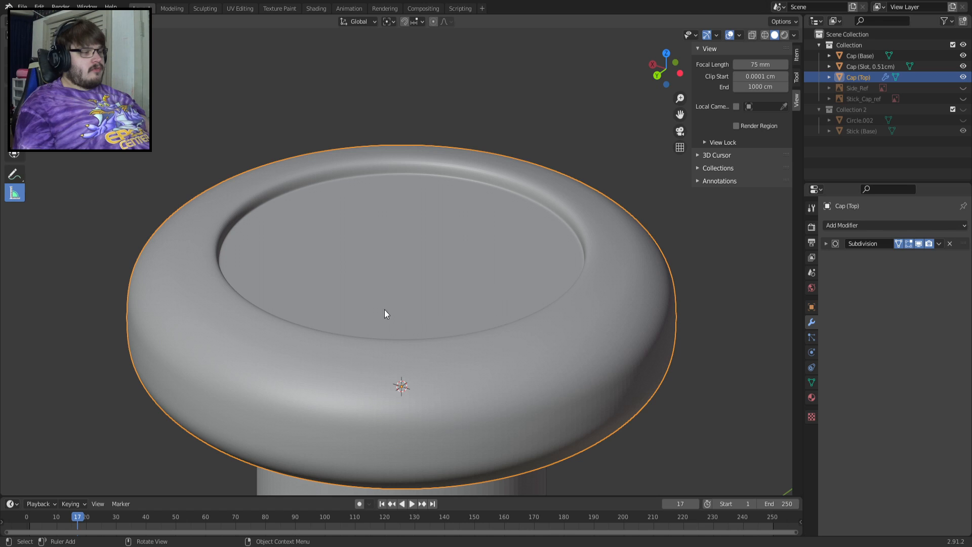
Select the edge loop at mid-height of the cap's outer side in front view and add a new vertex group
key("Tab")
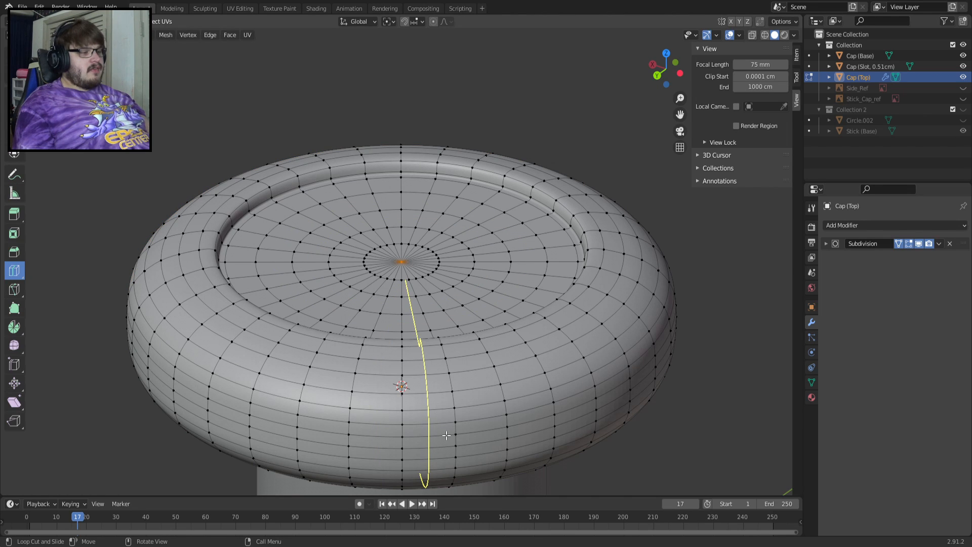
key("KP_1")
left_click(378, 324, "alt")
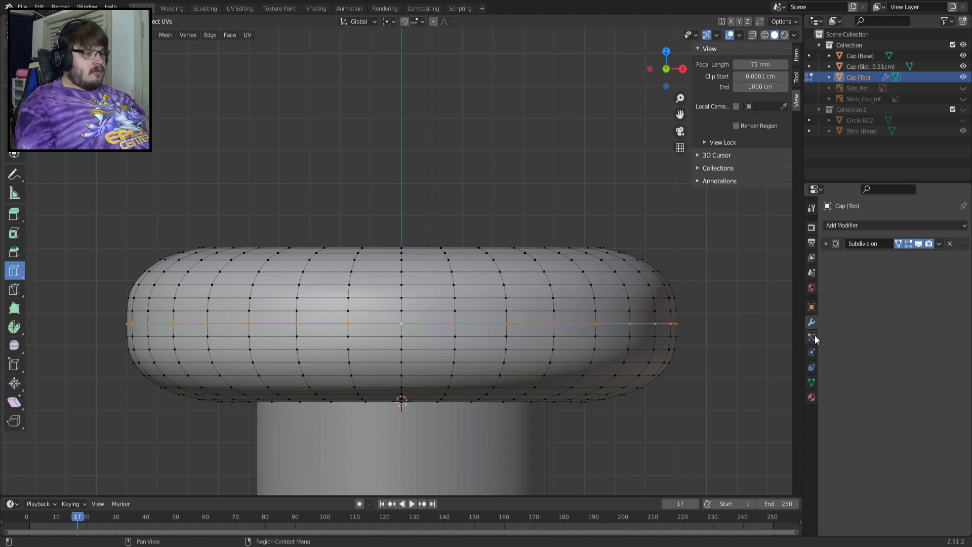
left_click(811, 383)
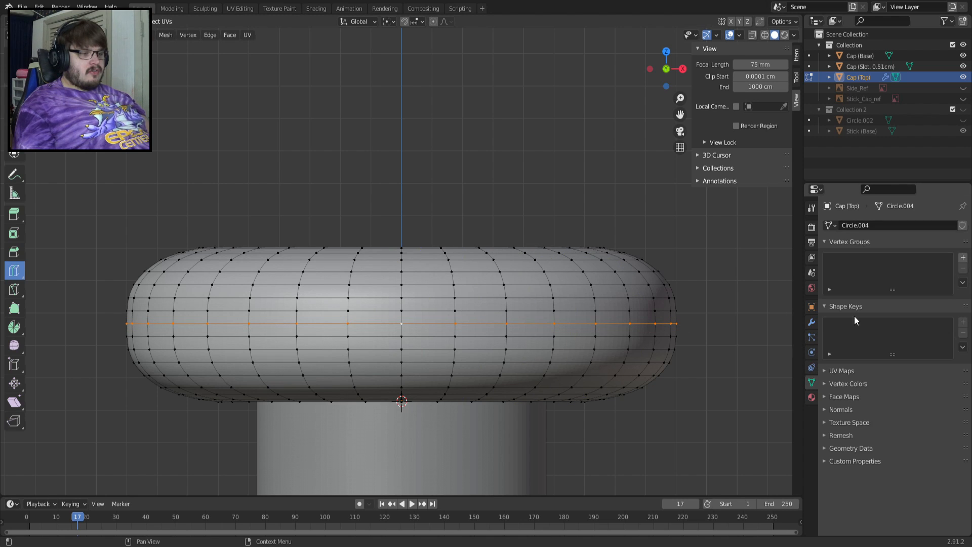
left_click(963, 258)
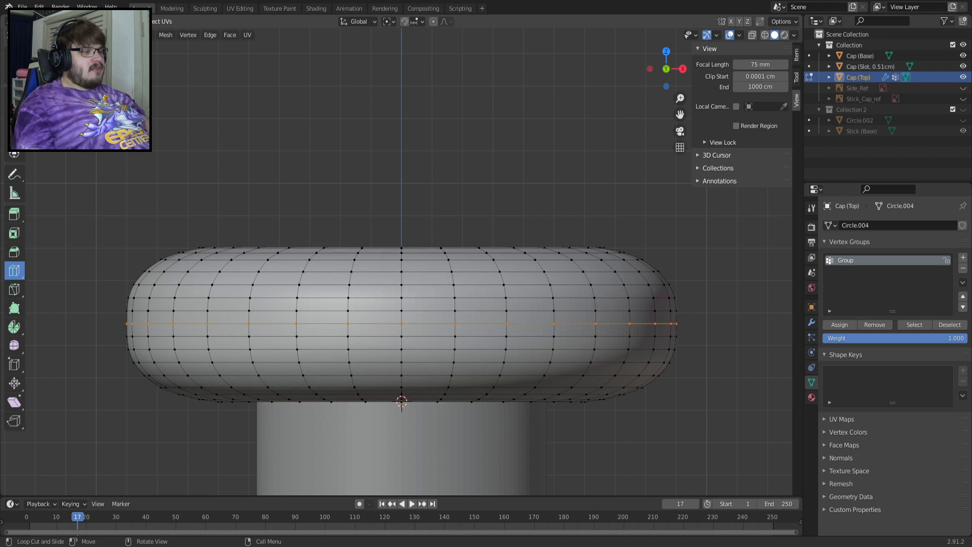
Return Cap (Top) to Object Mode with the plain selection tool active and save the file
key("w")
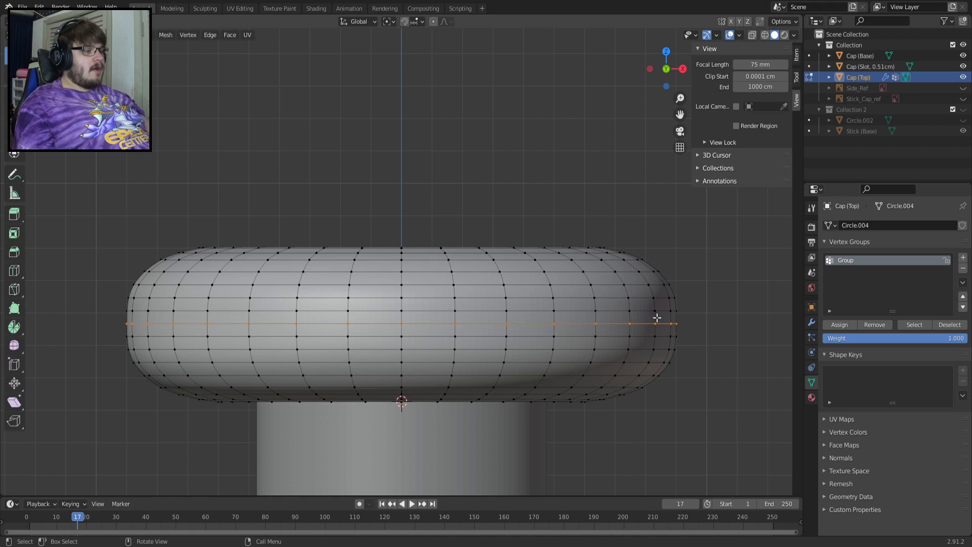
key("Tab")
middle_click_drag(565, 239, 526, 331)
scroll(563, 286, "down", 3)
key("ctrl+s")
key("Tab")
key("Tab")
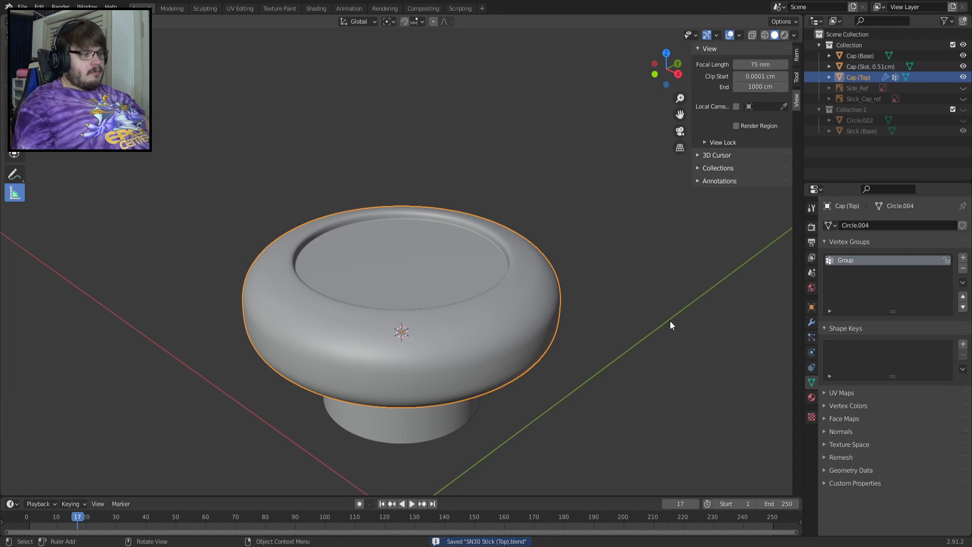
Apply the Catmull-Clark Subdivision modifier with three viewport levels to Cap (Top)
left_click(811, 322)
left_click(939, 244)
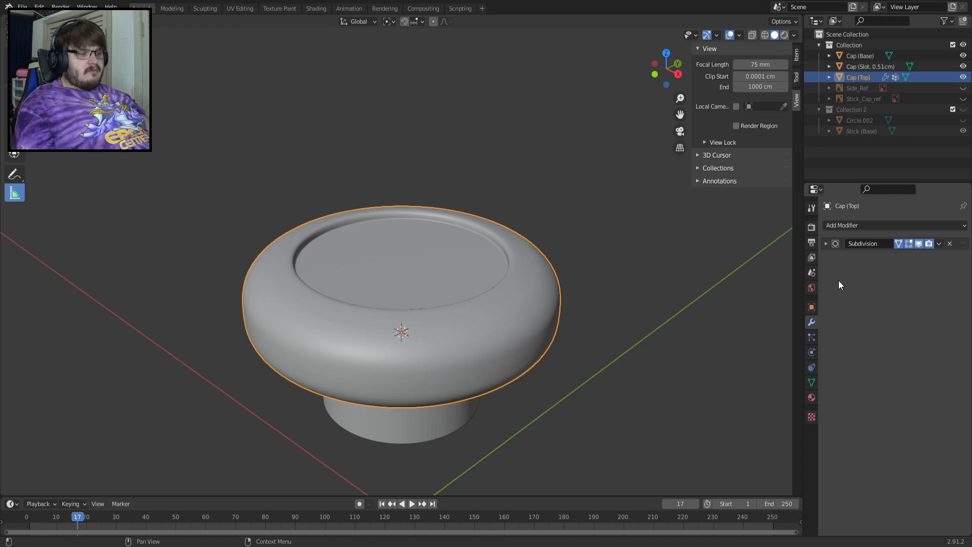
left_click(825, 244)
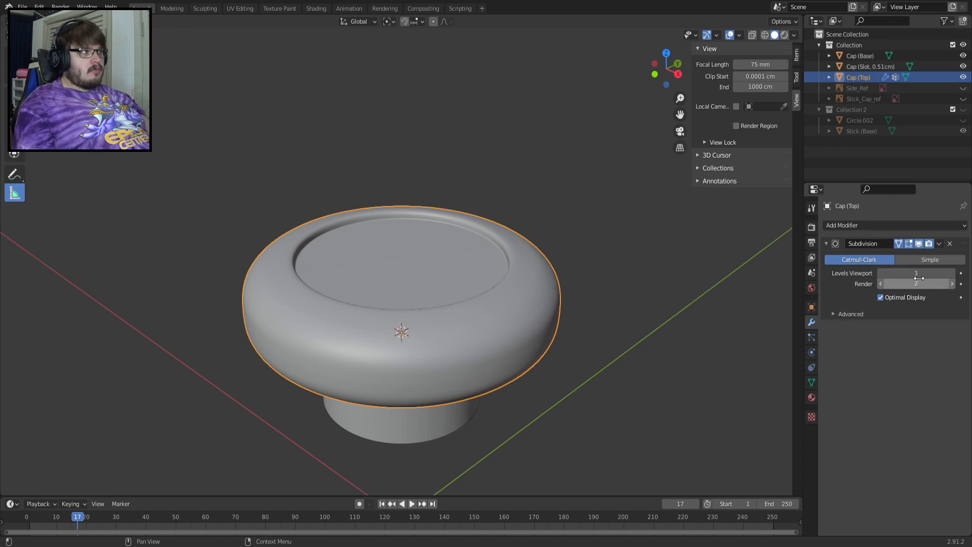
left_click(937, 246)
left_click(932, 254)
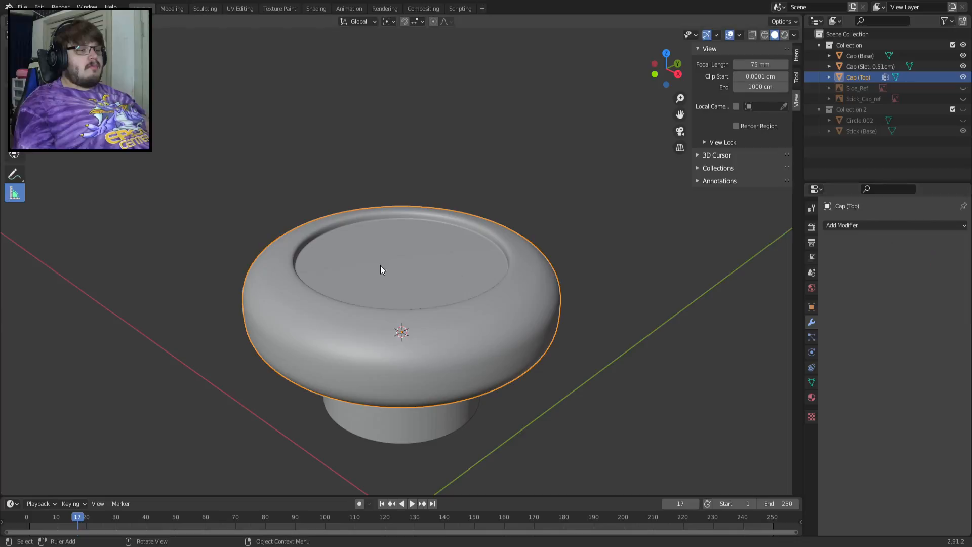
Examine Cap (Top)'s dense mesh in Edit Mode, especially the vertices around the recess floor's centre
scroll(381, 270, "up", 5)
key("Tab")
middle_click_drag(380, 267, 380, 311)
scroll(394, 248, "up", 5)
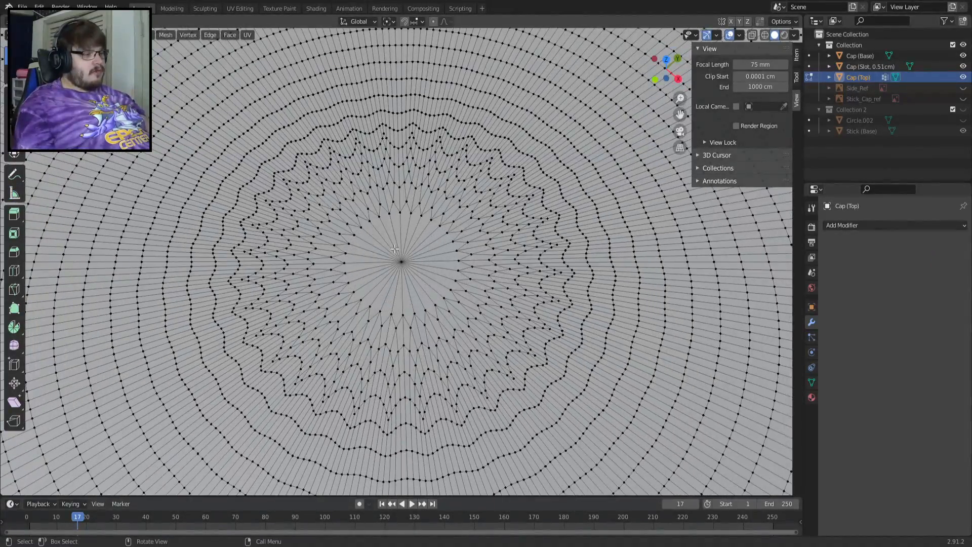
scroll(394, 248, "up", 2)
scroll(395, 248, "down", 2)
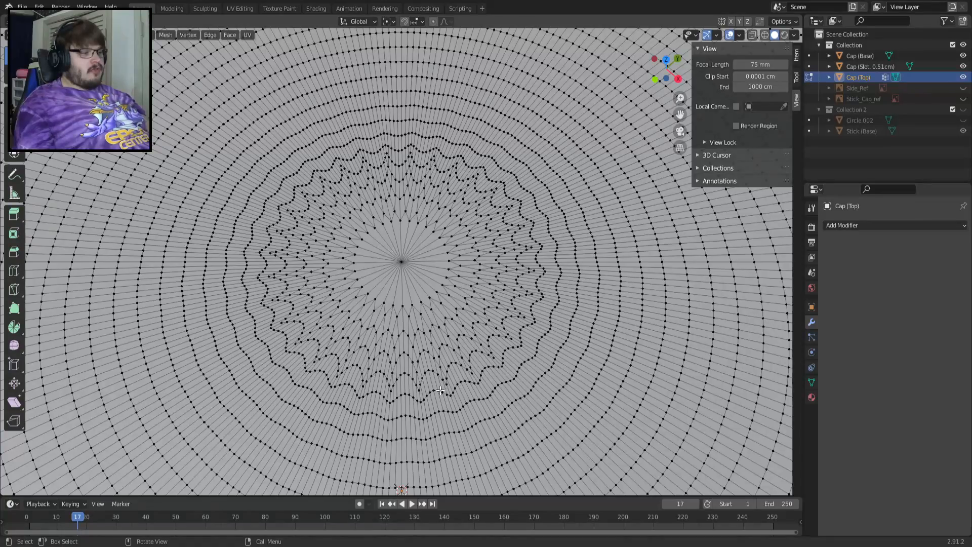
scroll(507, 363, "down", 5)
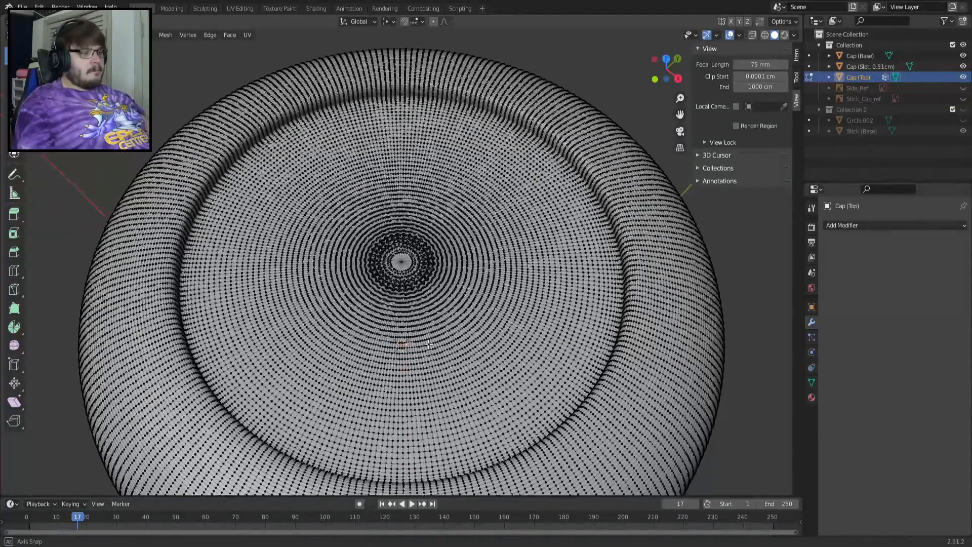
middle_click_drag(428, 344, 427, 320)
scroll(261, 256, "up", 9)
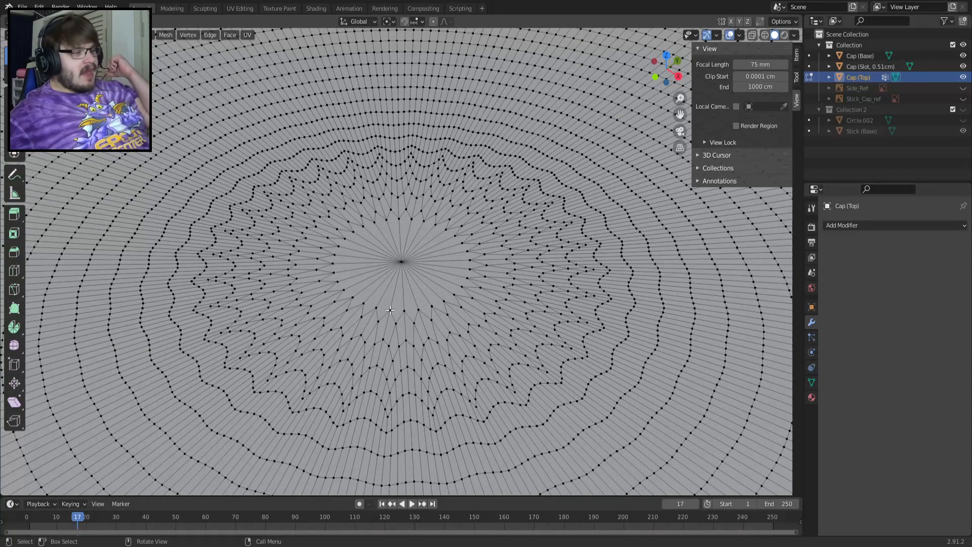
Select the vertex at the recess floor's centre and check the recess surface in Object Mode
left_click(399, 267)
scroll(399, 268, "down", 5)
scroll(398, 269, "down", 5)
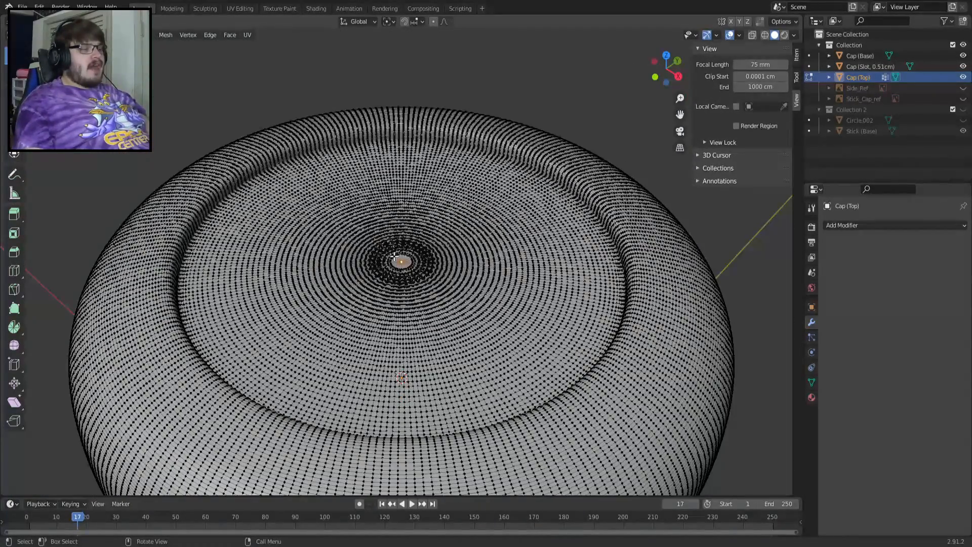
key("Tab")
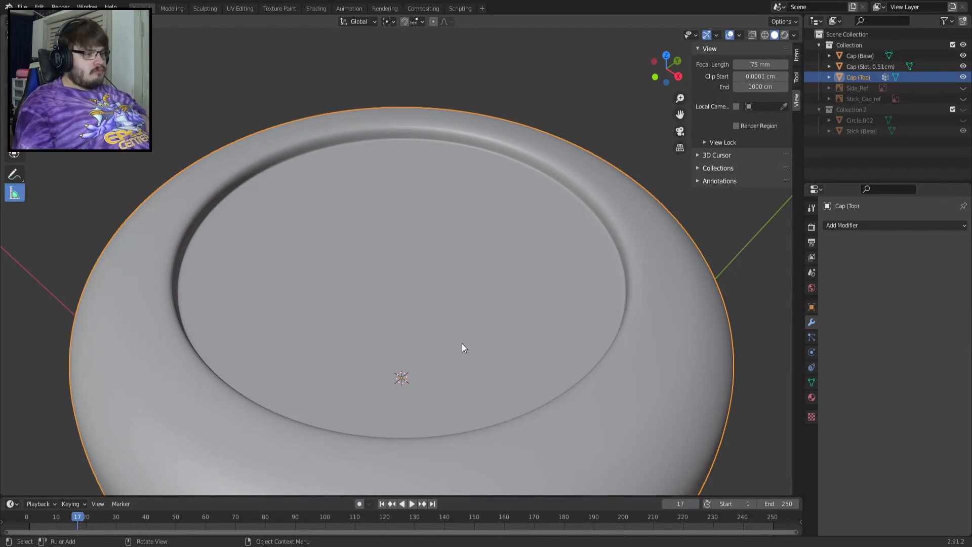
middle_click_drag(461, 334, 445, 318)
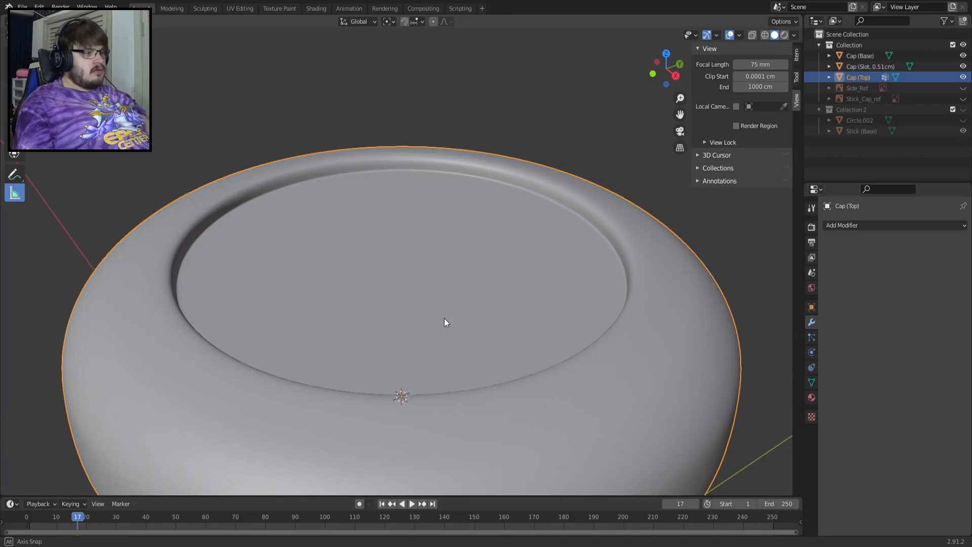
Grow the selection from the centre vertex until it covers the whole recess floor in Edit Mode
key("Tab")
key("ctrl+KP_Add")
key("ctrl+KP_Add")
key("ctrl+KP_Add")
key("ctrl+KP_Add")
key("ctrl+KP_Add")
key("ctrl+KP_Add")
key("ctrl+KP_Add")
key("ctrl+KP_Add")
key("ctrl+KP_Add")
key("ctrl+KP_Add")
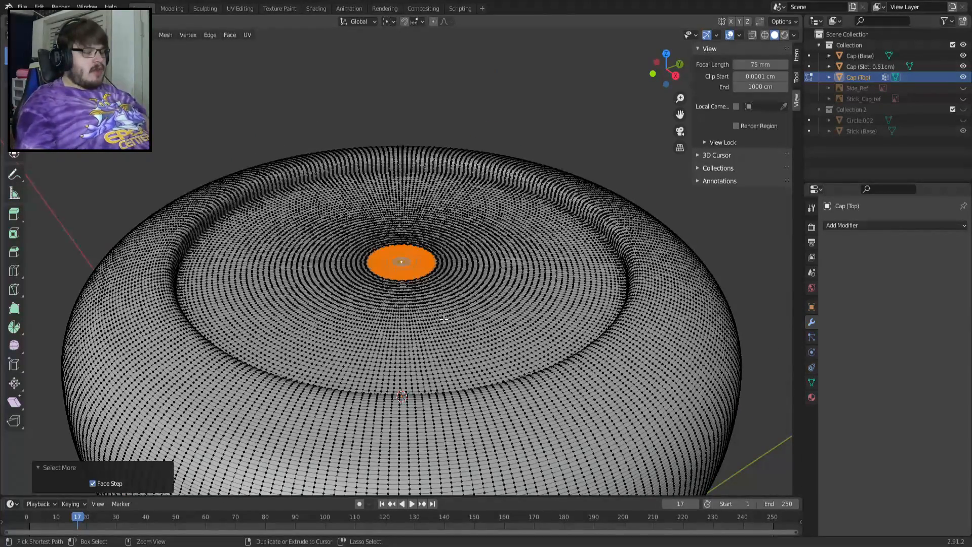
key("ctrl+KP_Add")
key("ctrl+KP_Add")
key("ctrl+KP_Add")
key("ctrl+KP_Add")
key("ctrl+KP_Add")
key("ctrl+KP_Add")
key("ctrl+KP_Add")
key("ctrl+KP_Add")
key("ctrl+KP_Add")
key("ctrl+KP_Add")
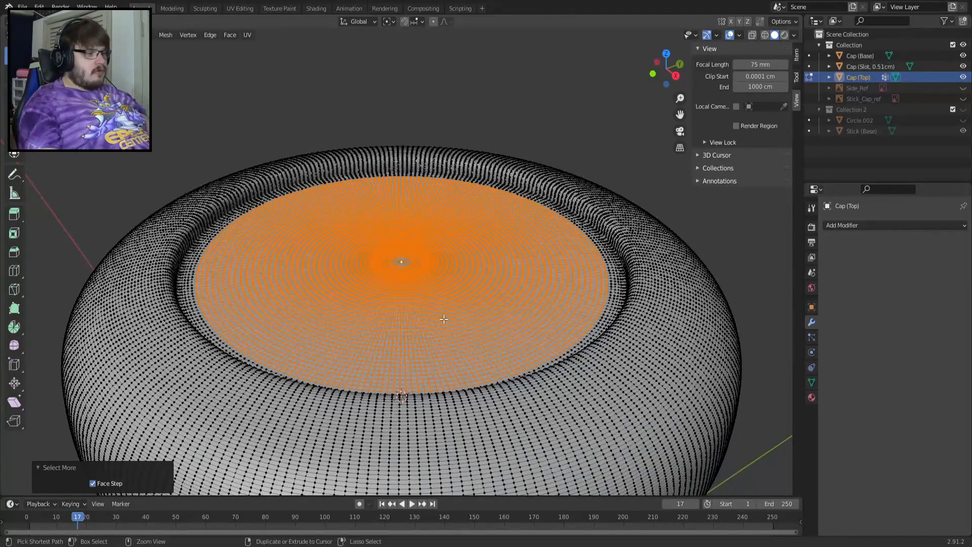
key("ctrl+KP_Add")
key("ctrl+KP_Add")
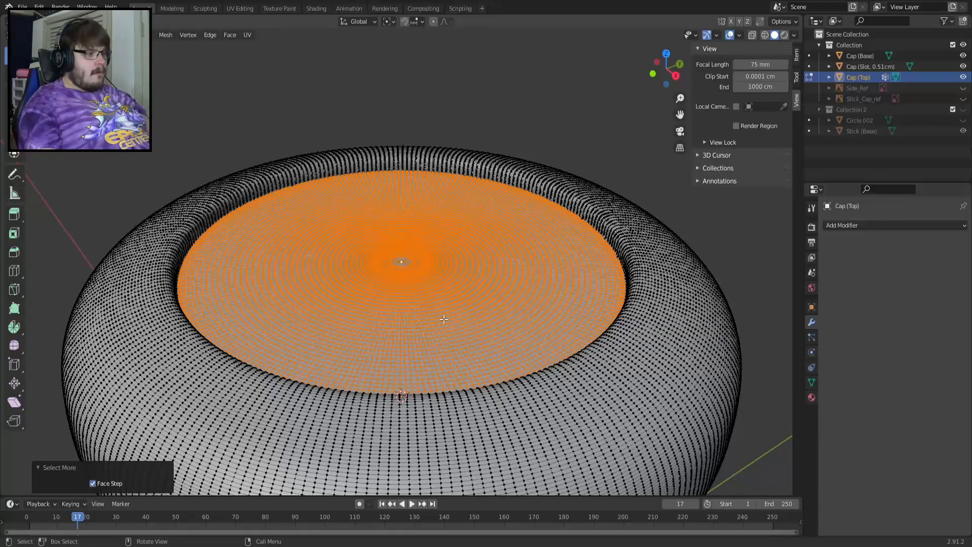
Check the selection's boundary against the recess wall and shrink the selection by one ring
middle_click_drag(311, 281, 535, 356, "shift")
scroll(532, 356, "up", 5)
middle_click_drag(375, 365, 389, 386)
scroll(389, 386, "down", 3)
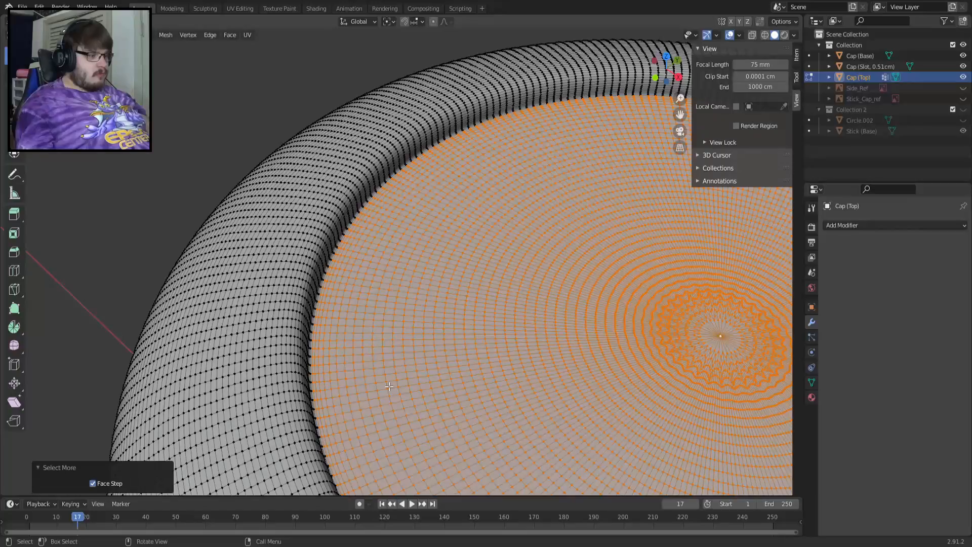
scroll(526, 410, "down", 4)
middle_click_drag(548, 398, 416, 378, "shift")
scroll(402, 367, "up", 4)
scroll(402, 366, "down", 1)
scroll(401, 366, "down", 4)
scroll(401, 366, "up", 4)
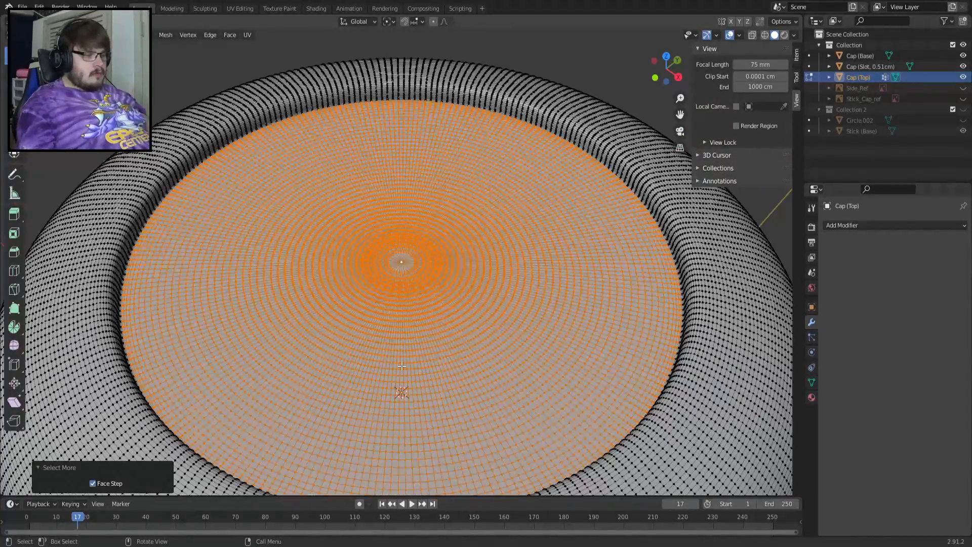
middle_click_drag(457, 289, 457, 293)
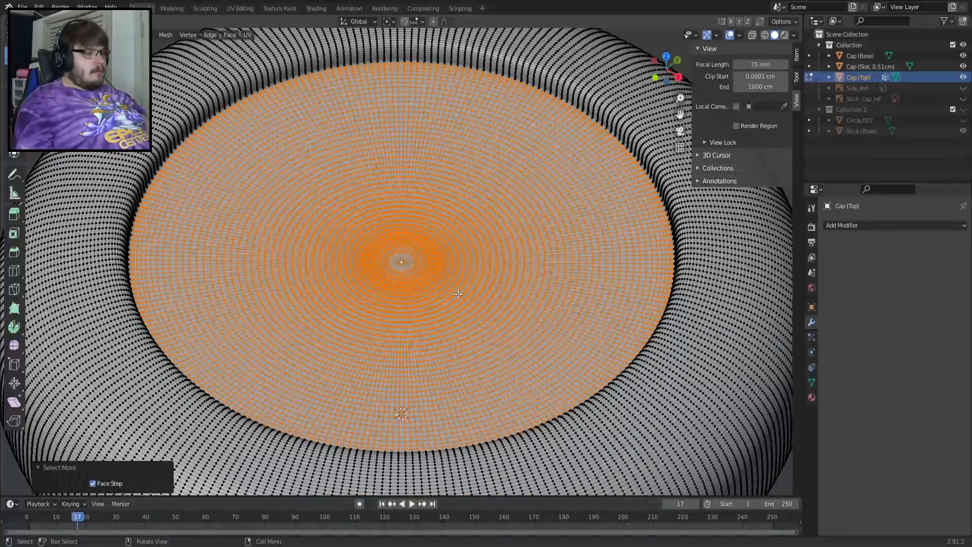
scroll(460, 292, "up", 1)
key("ctrl+KP_Subtract")
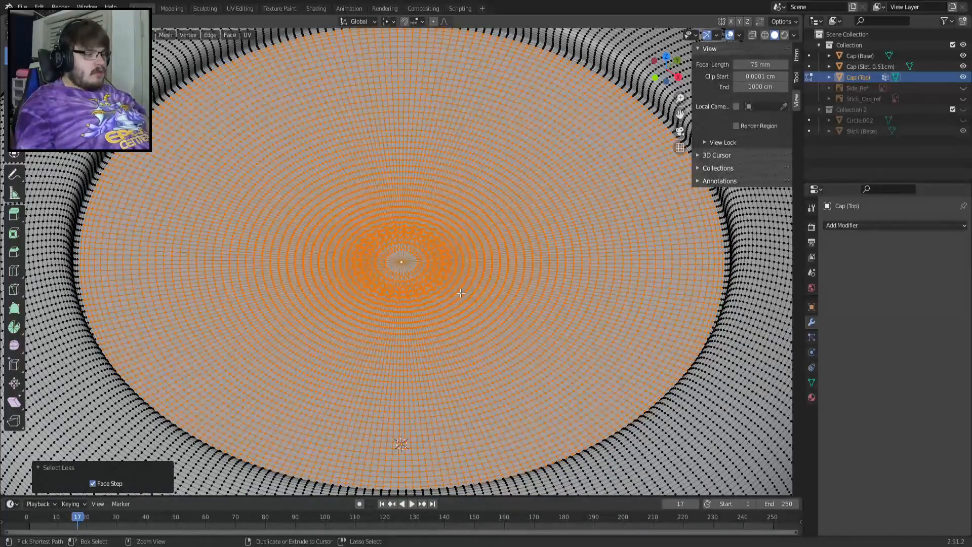
Try to lower the selected recess floor by 0.05 cm along Z
key("g")
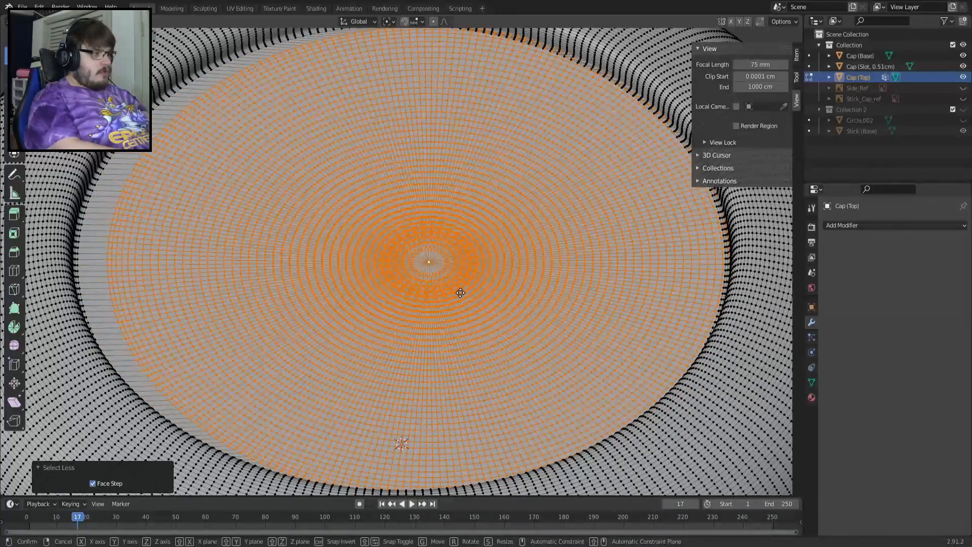
key("z")
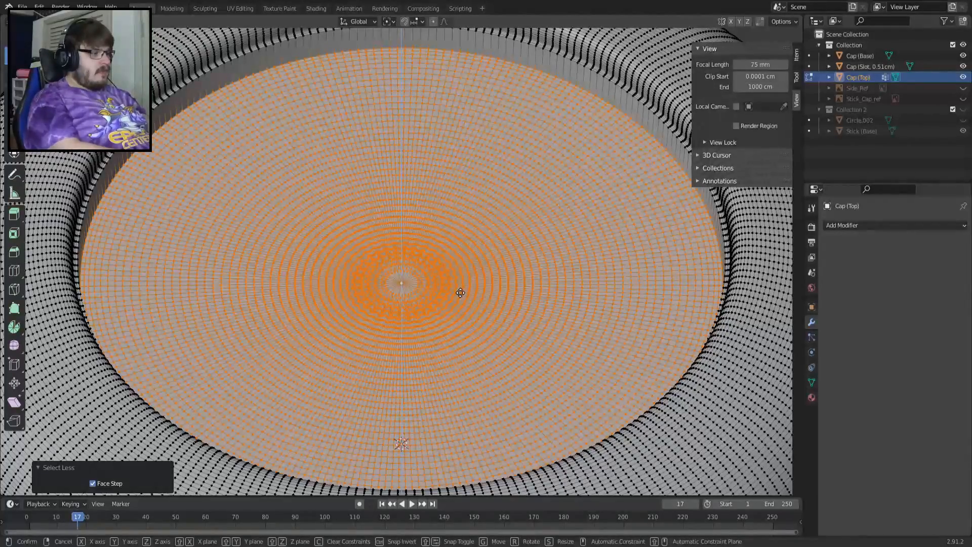
key("Return")
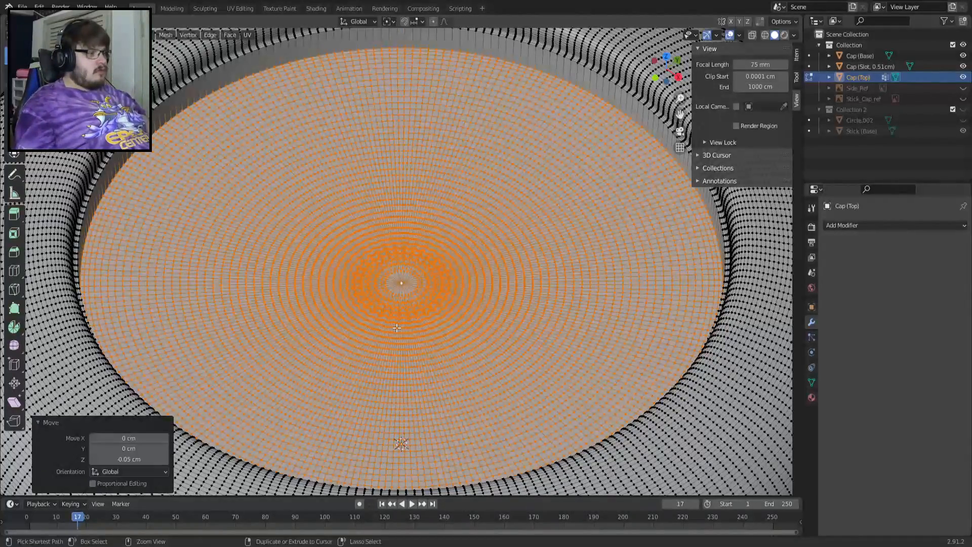
key("ctrl+z")
Shrink the recess floor selection by one more ring and try lowering it 0.05 cm along Z
key("ctrl+KP_Subtract")
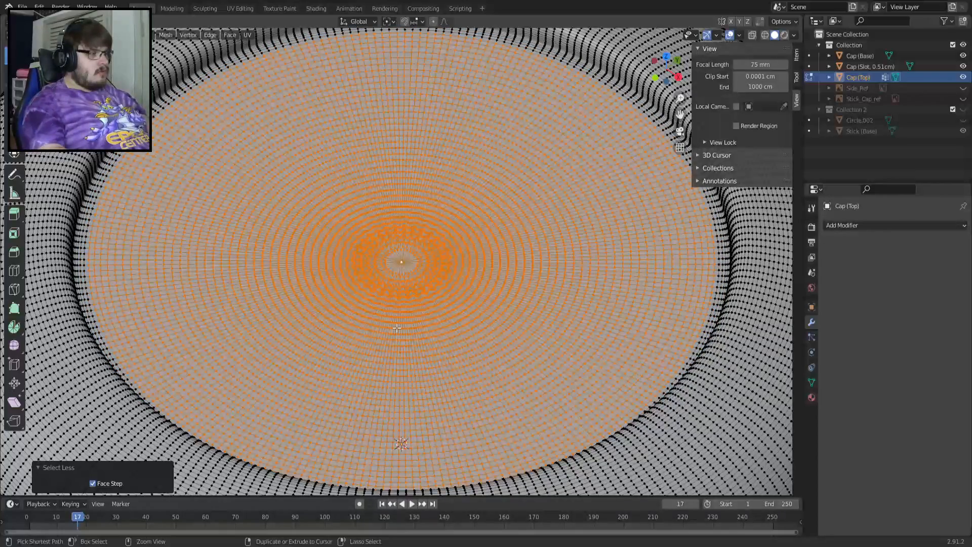
type("gz-0.05")
key("Return")
key("ctrl+KP_Subtract")
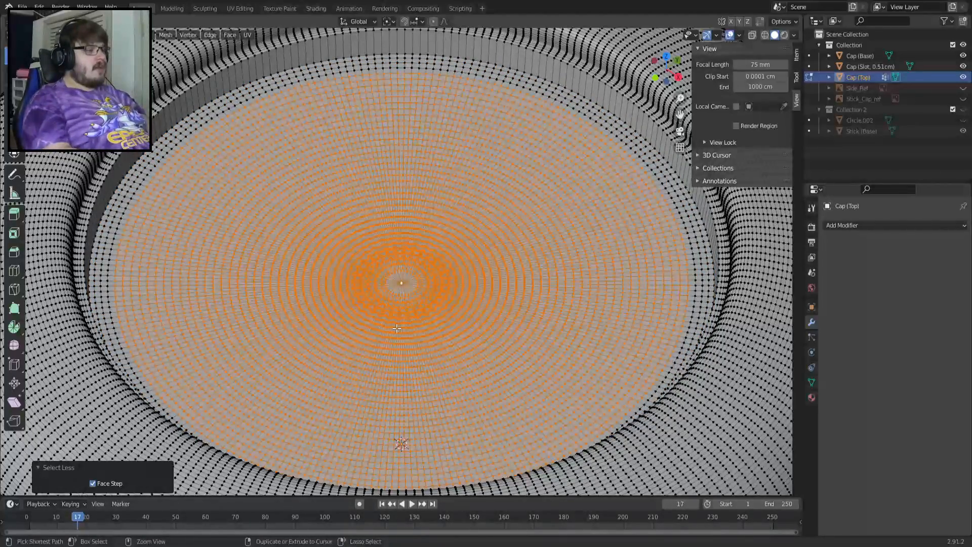
key("ctrl+z")
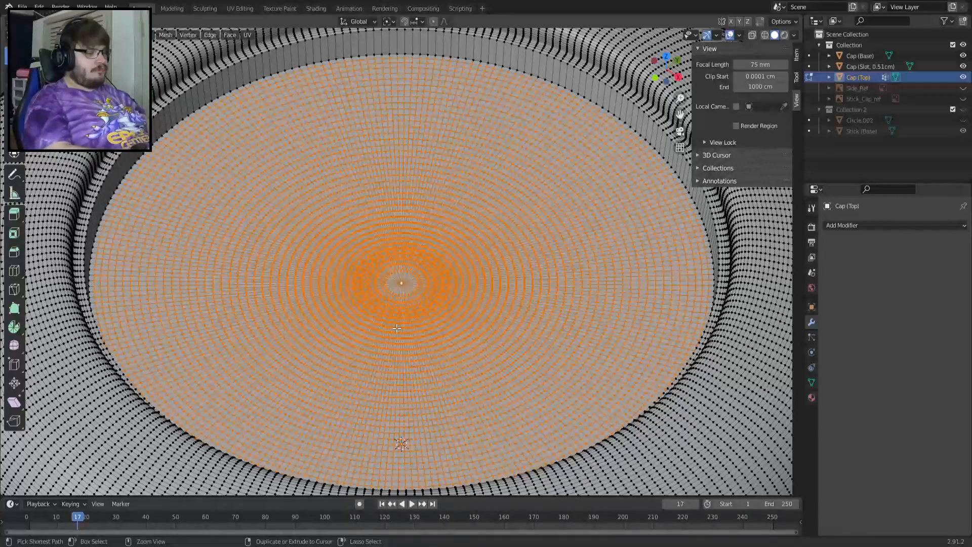
scroll(396, 328, "up", 2)
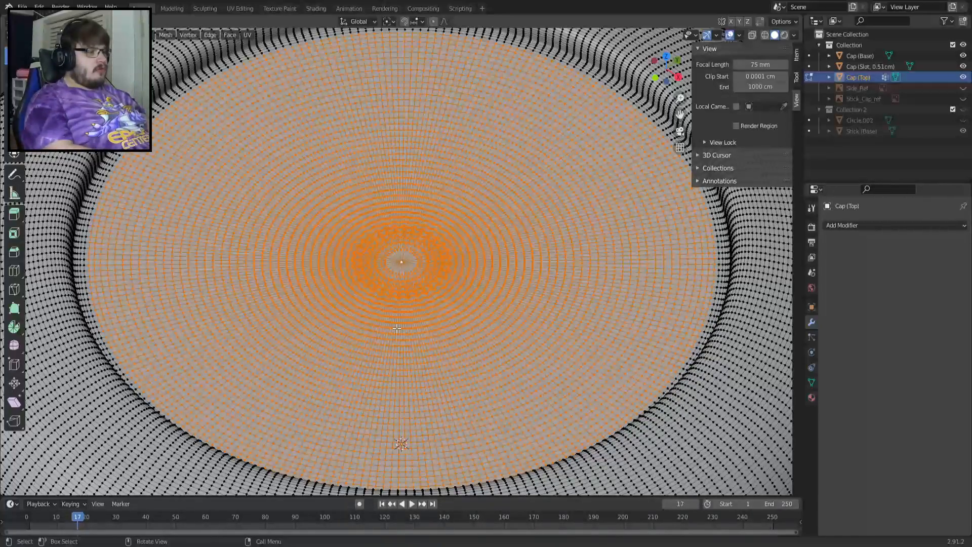
Lower the selected recess floor by 0.025 cm along Z
key("g")
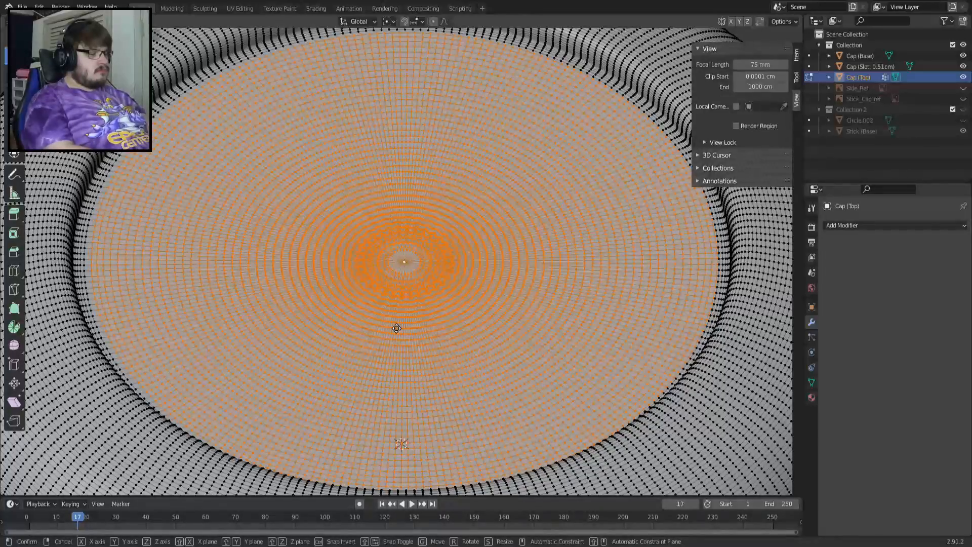
type("1")
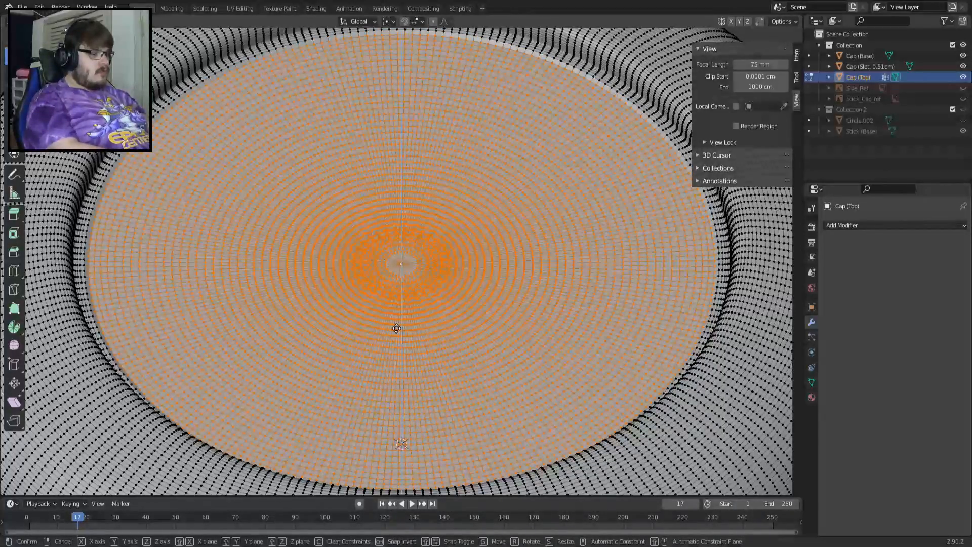
key("BackSpace")
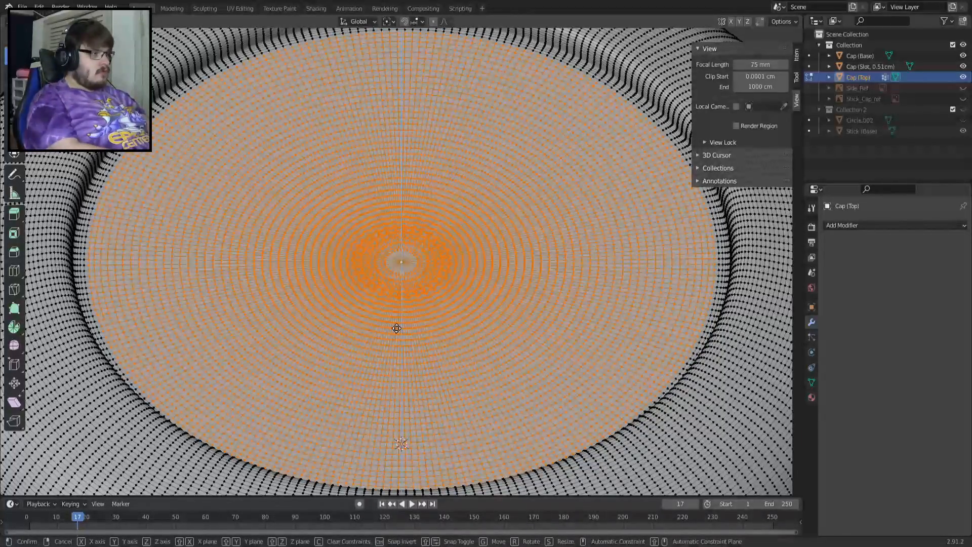
type("2")
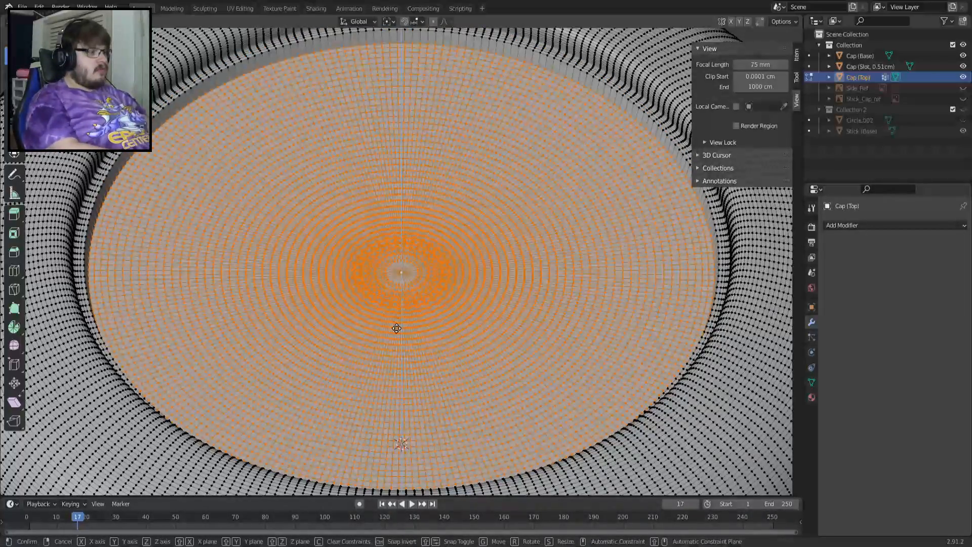
key("Return")
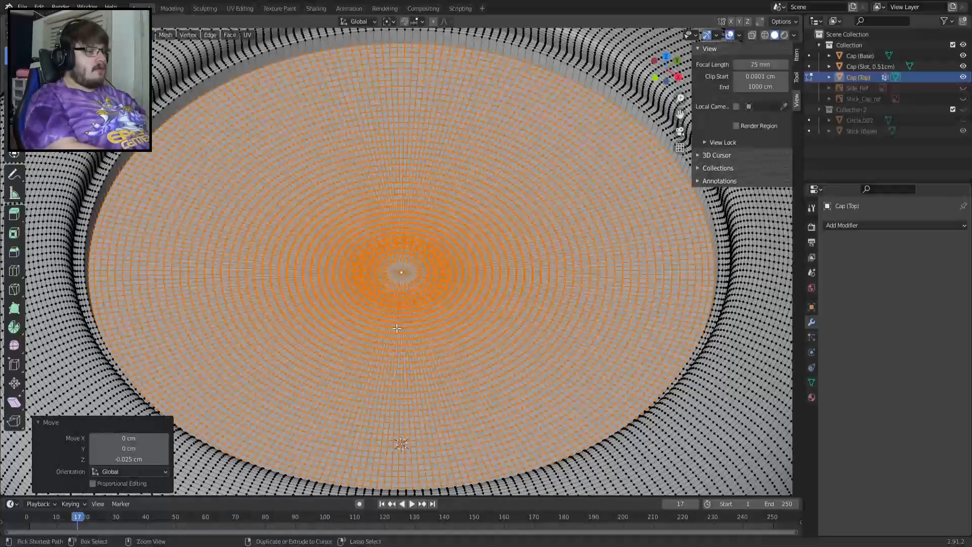
Shrink the selection by one ring and raise it 0.025 cm along Z to form a groove
key("ctrl+KP_Subtract")
key("g")
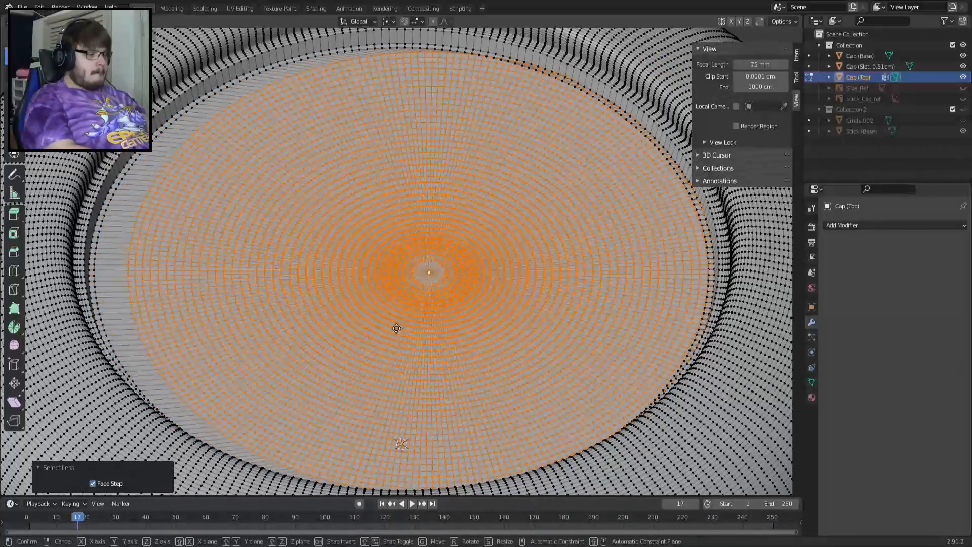
type("z0.025")
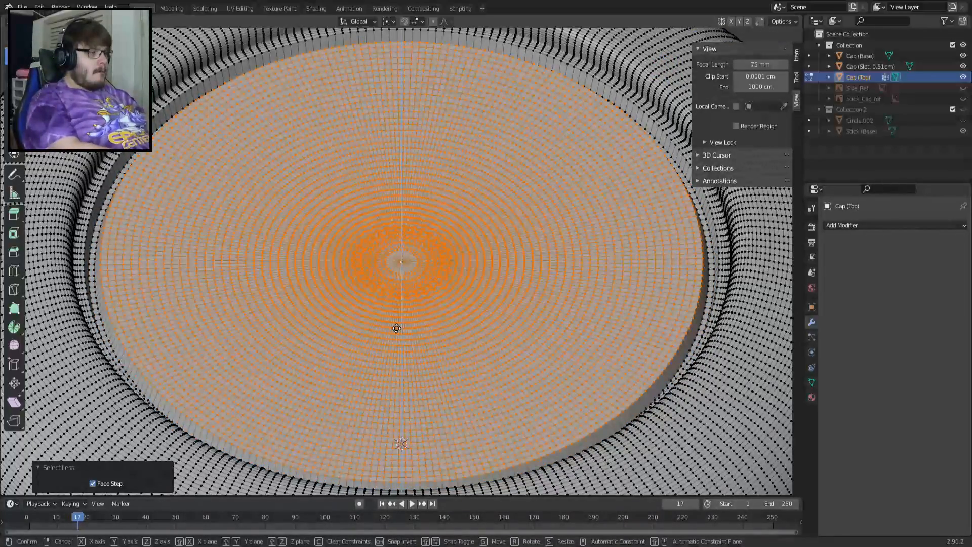
key("Return")
Shrink the recess floor selection inward and lower it 0.025 cm along Z
key("ctrl+KP_Subtract")
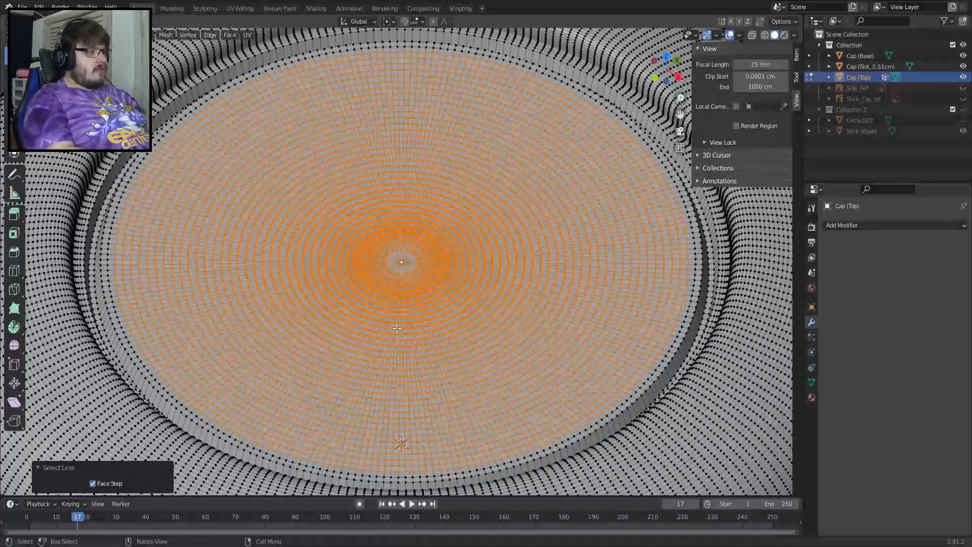
type("gz-0.025")
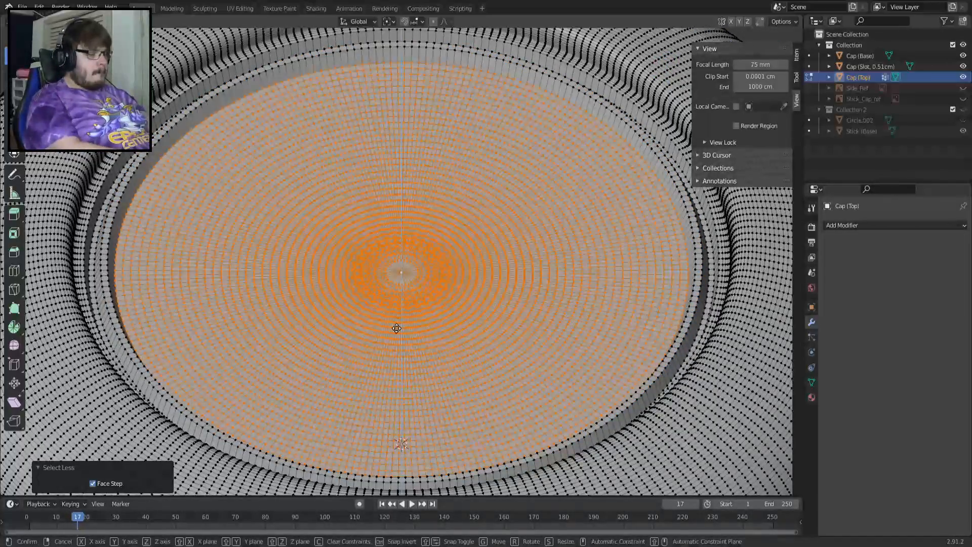
key("Return")
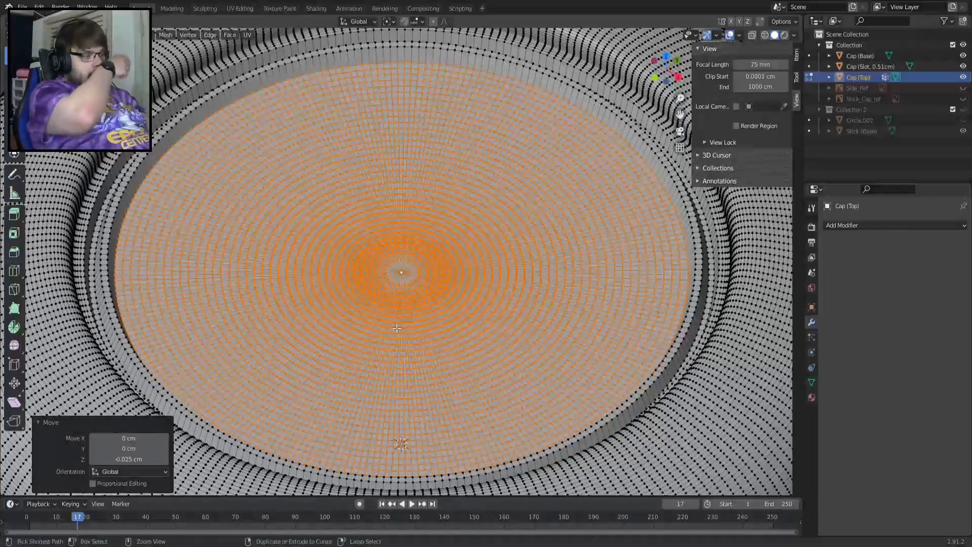
Shrink the recess floor selection further inward and raise it 0.025 cm along Z to close the groove
key("ctrl+KP_Subtract")
key("g")
type("z0.025")
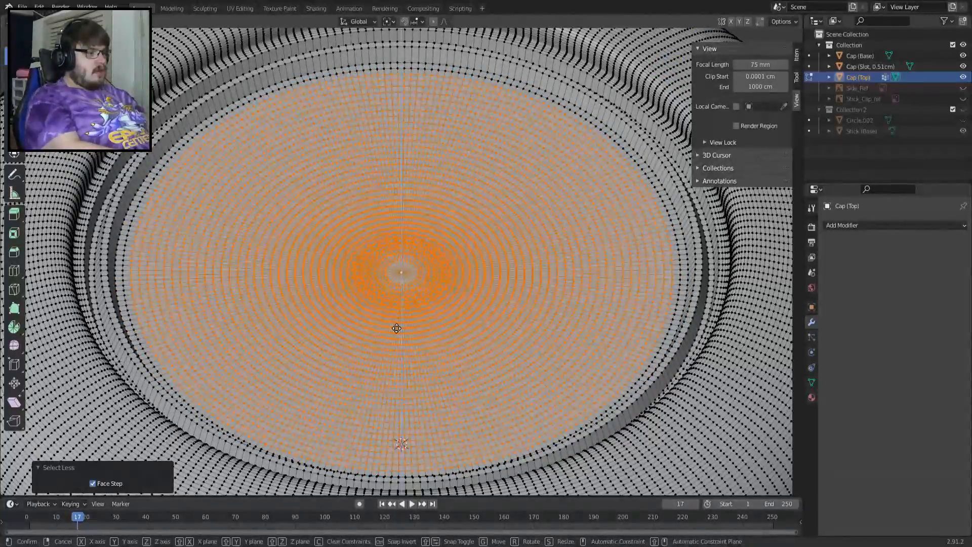
key("Return")
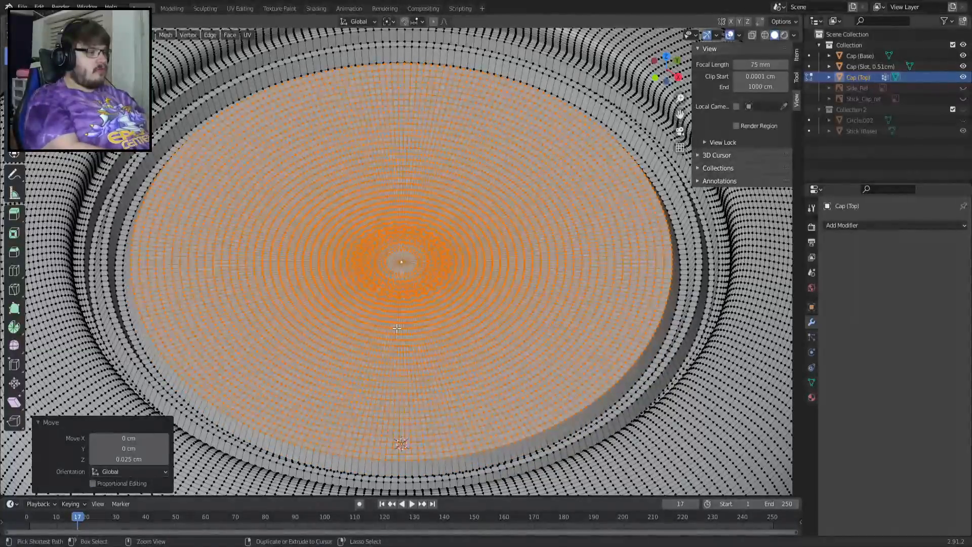
key("ctrl+z")
key("g")
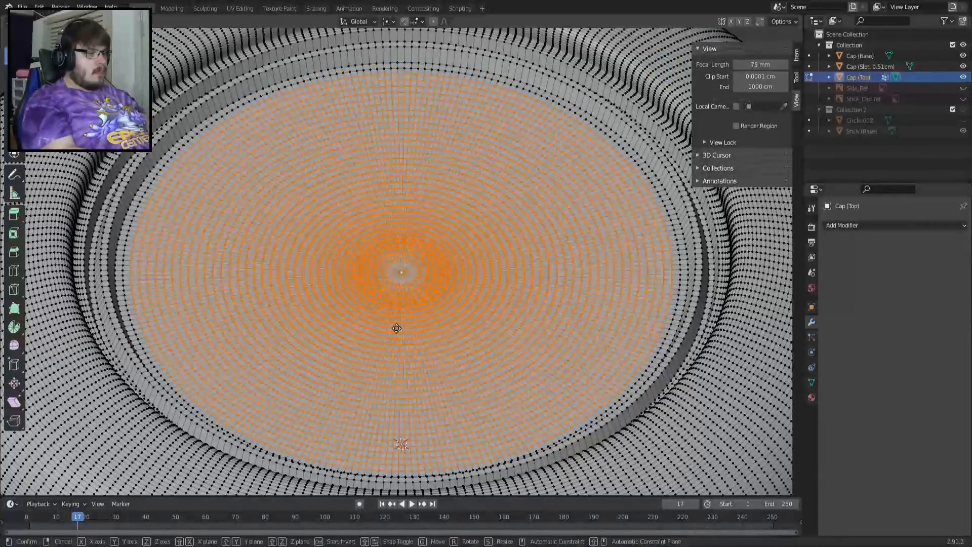
type("z")
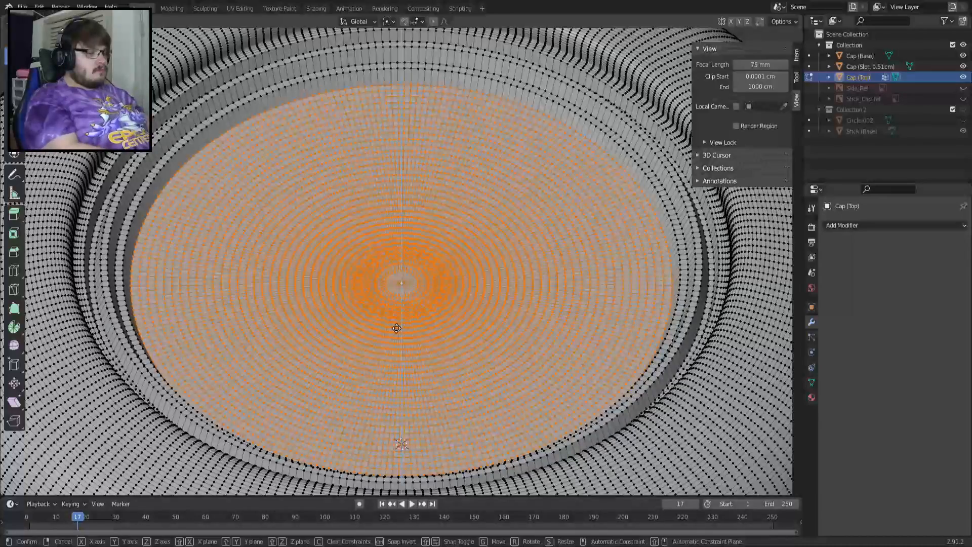
type("0")
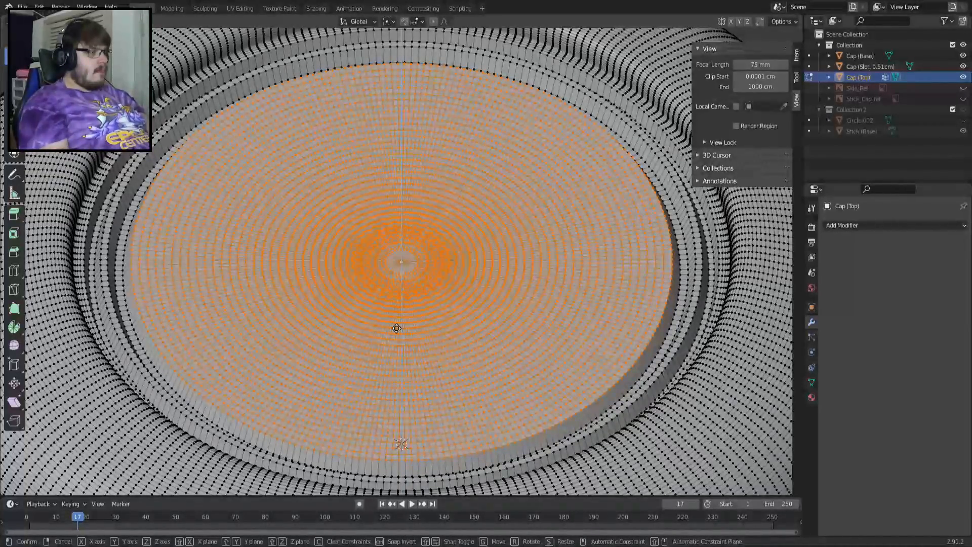
key("Return")
Shrink the raised floor selection inward and lower it 0.025 cm along Z to start another groove
key("ctrl+KP_Subtract")
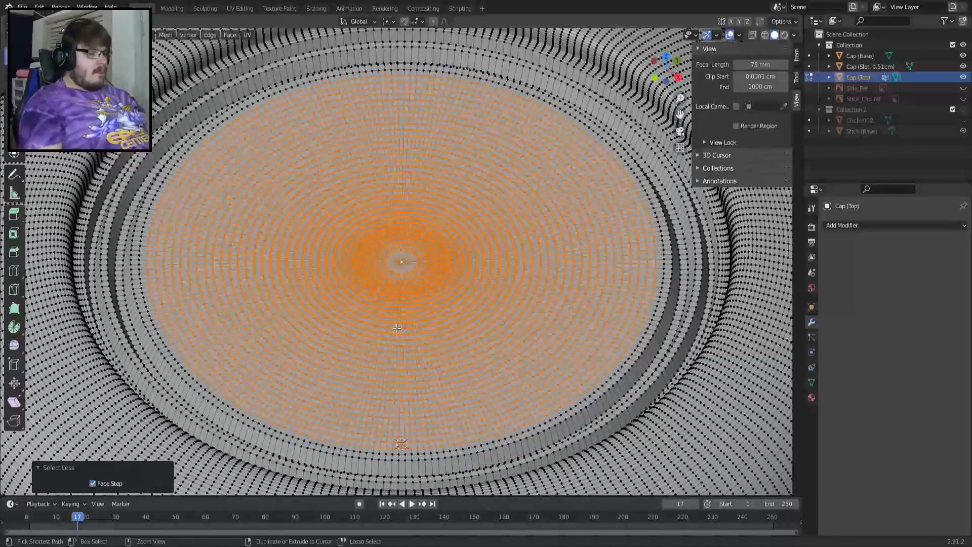
middle_click_drag(378, 320, 395, 299)
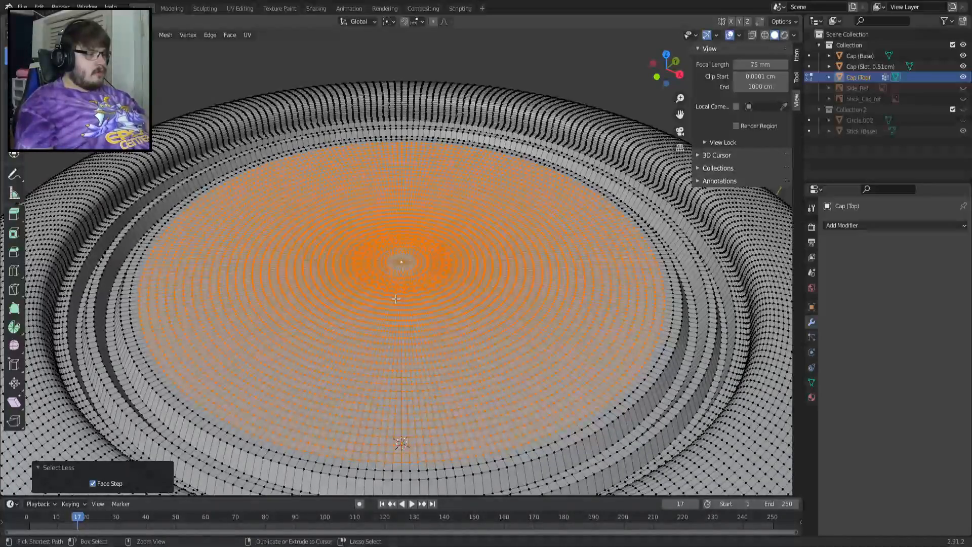
type("gz.05-")
key("Return")
Shrink the lowered floor selection inward and raise it 0.025 cm along Z
key("ctrl+KP_Subtract")
key("g")
type("z")
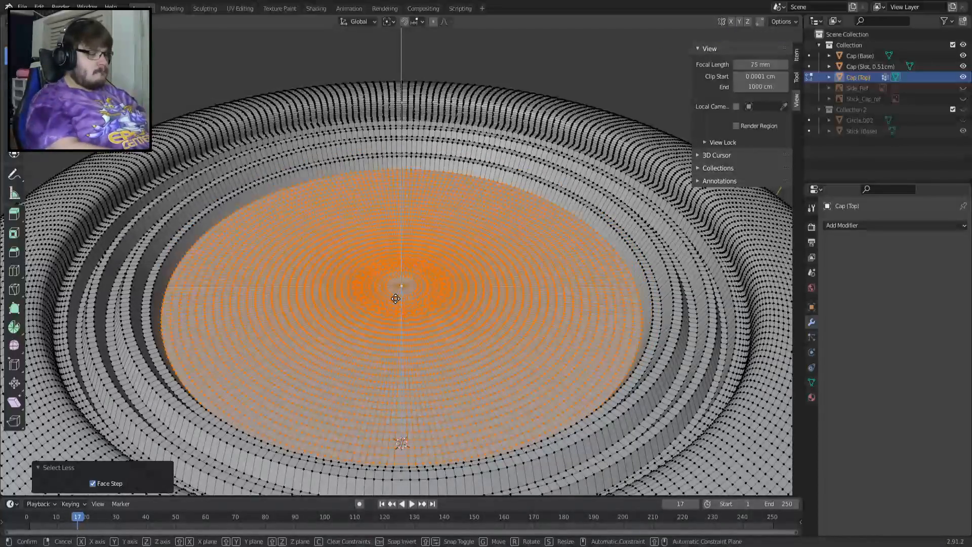
type(".05")
key("Return")
Shrink the floor selection by two rings and lower it 0.025 cm along Z
key("ctrl+KP_Subtract")
key("ctrl+KP_Subtract")
type("g")
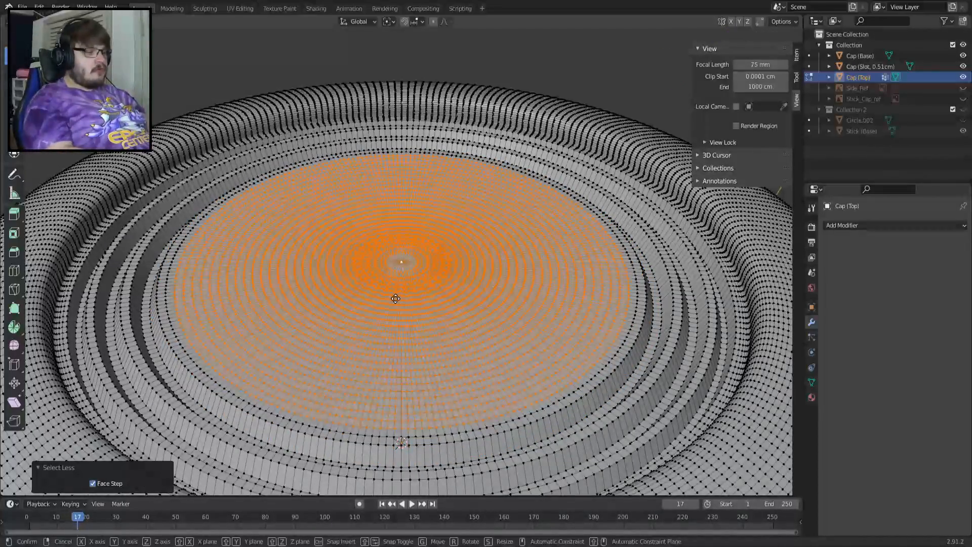
type("z.025-")
key("Return")
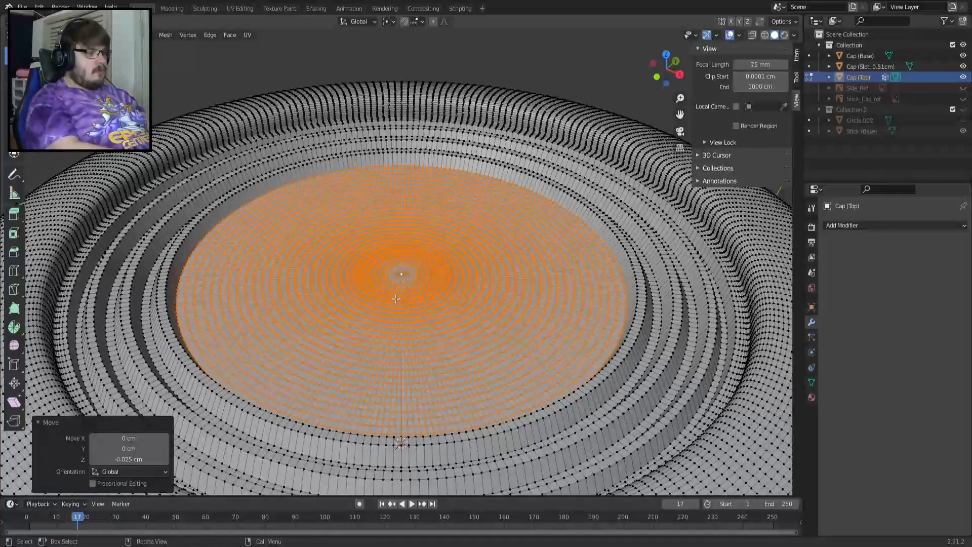
Shrink the lowered floor selection by two rings and raise it 0.025 cm along Z
key("ctrl+KP_Subtract")
key("ctrl+KP_Subtract")
type("gz")
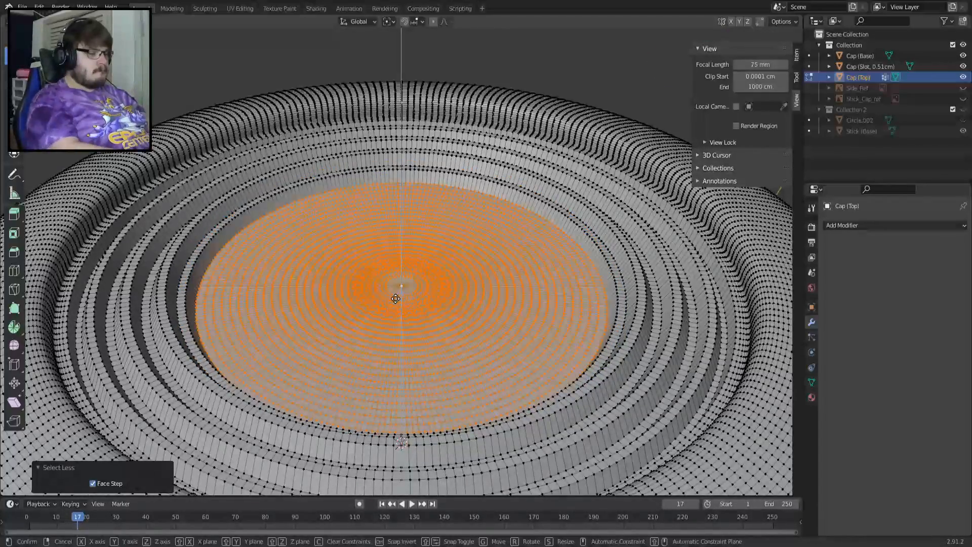
type(".05")
key("Return")
Shrink the raised floor selection by two rings and lower it 0.025 cm along Z
key("ctrl+KP_Subtract")
key("ctrl+KP_Subtract")
type("g.05-z")
key("Return")
Shrink the selection by two rings and raise it 0.025 cm along Z to finish this groove
key("ctrl+KP_Subtract")
key("ctrl+KP_Subtract")
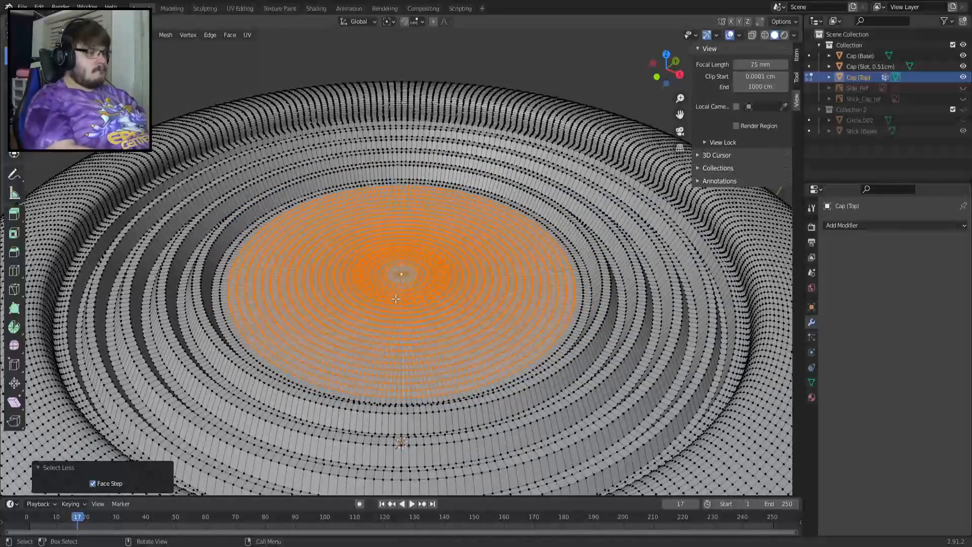
type("g.05z--")
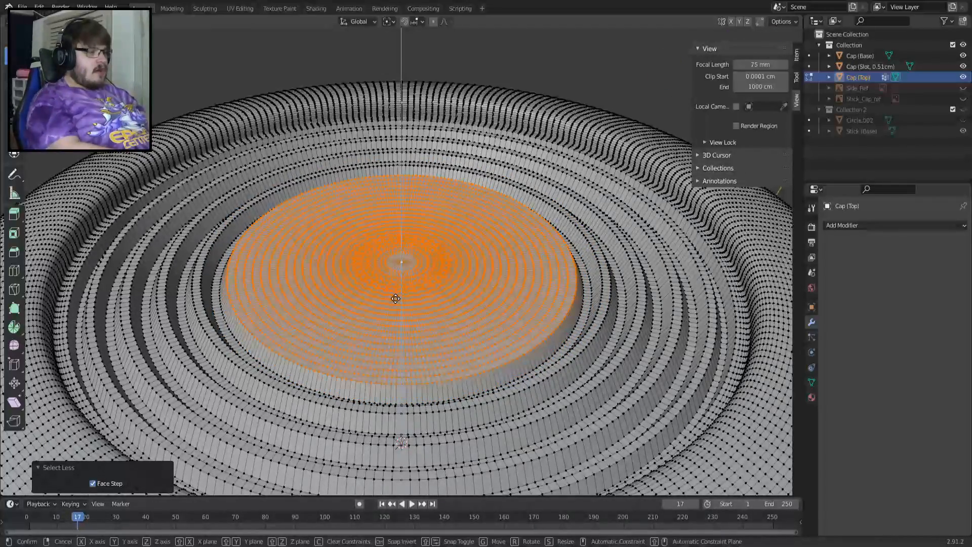
key("Return")
Start the next inner groove by shrinking the selection two rings and lowering it 0.025 cm along Z
key("ctrl+KP_Subtract")
key("ctrl+KP_Subtract")
key("g")
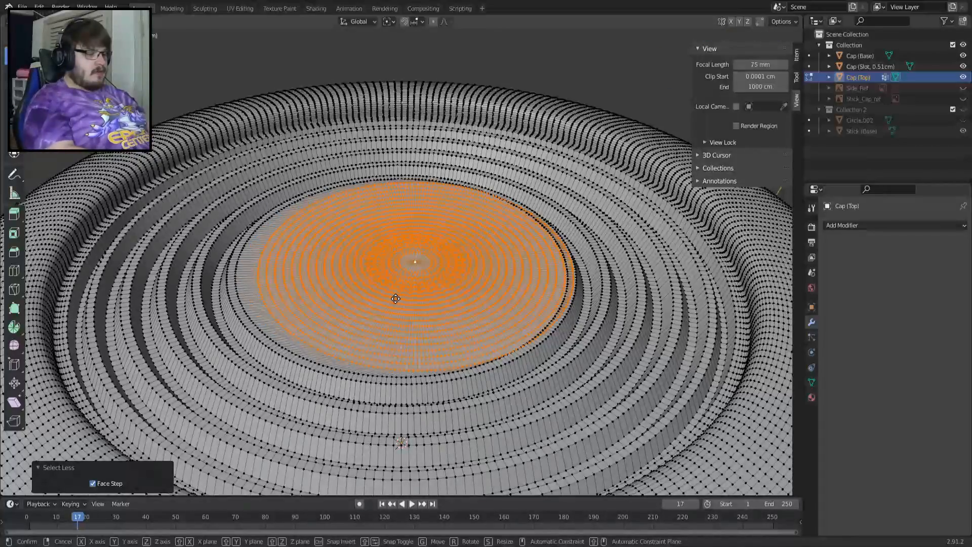
key("z")
key("Return")
Shrink the lowered floor selection by two rings and raise it 0.025 cm along Z
key("ctrl+KP_Subtract")
key("ctrl+KP_Subtract")
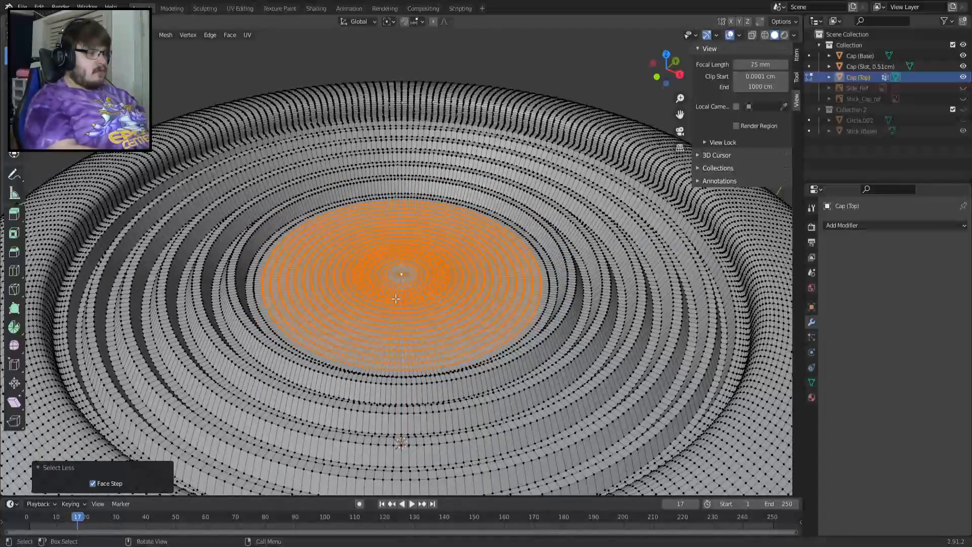
type("g.05z")
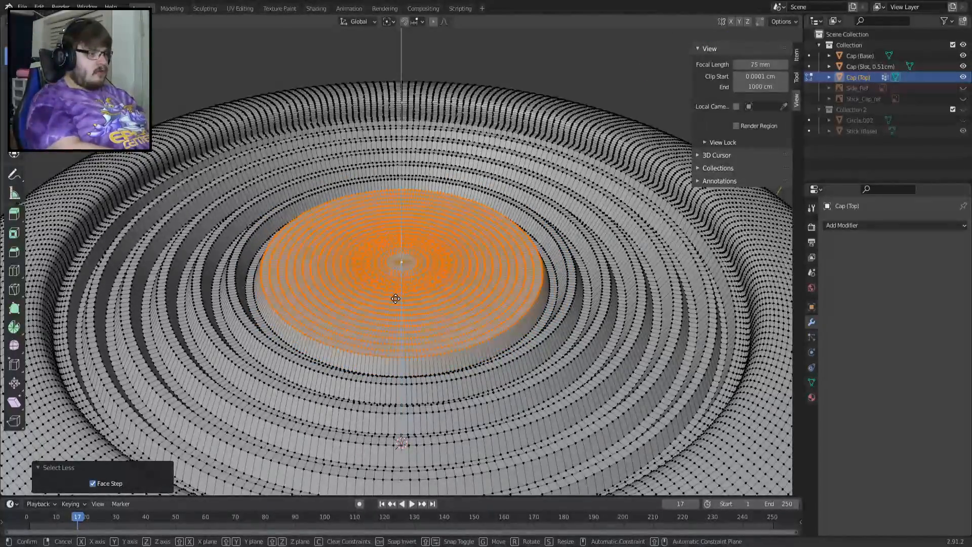
key("Return")
Shrink the raised floor selection by two rings and lower it 0.025 cm along Z
key("ctrl+KP_Subtract")
key("ctrl+KP_Subtract")
type("g.05z")
key("Return")
Close the groove by shrinking the selection two rings and raising it 0.025 cm along Z
key("ctrl+KP_Subtract")
key("ctrl+KP_Subtract")
key("ctrl+KP_Subtract")
key("g")
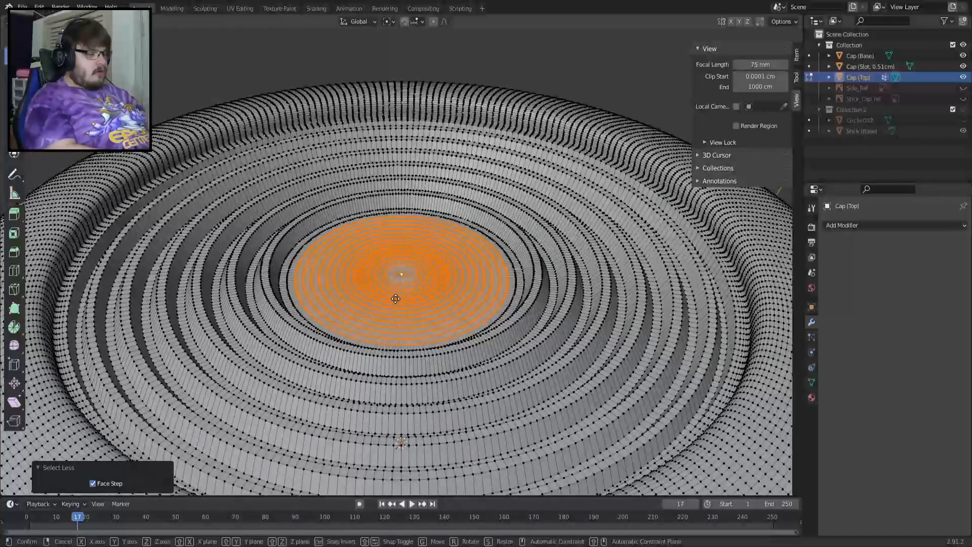
key("z")
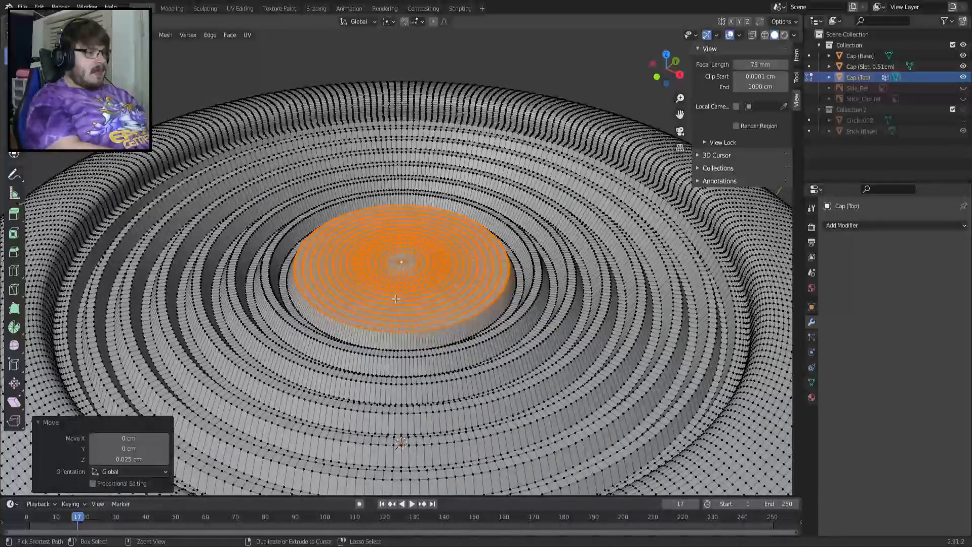
Shrink the raised central disc selection inward and lower it 0.025 cm along Z
key("ctrl+KP_Subtract")
key("g")
key("z")
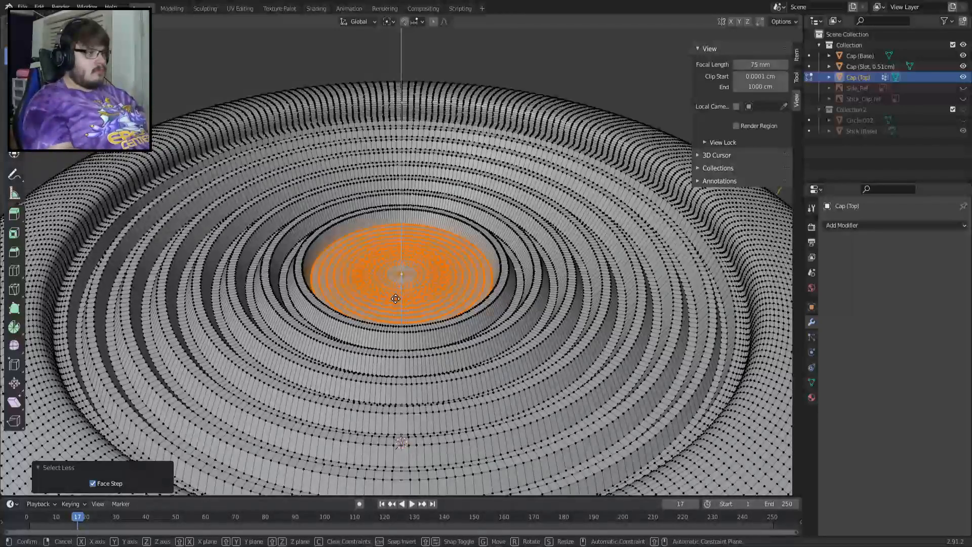
key("Return")
Shrink the lowered central disc selection inward and raise it 0.025 cm along Z
key("ctrl+KP_Subtract")
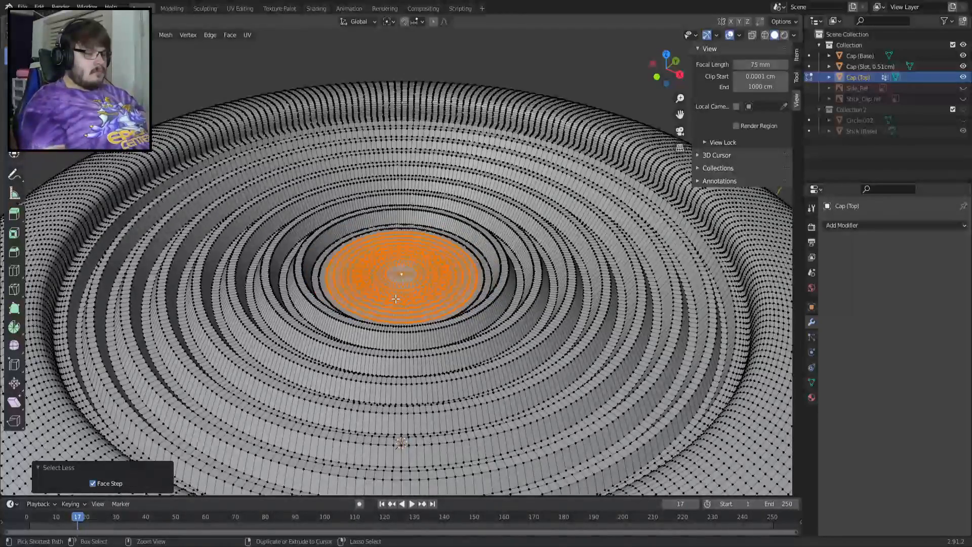
key("g")
key("z")
key("Return")
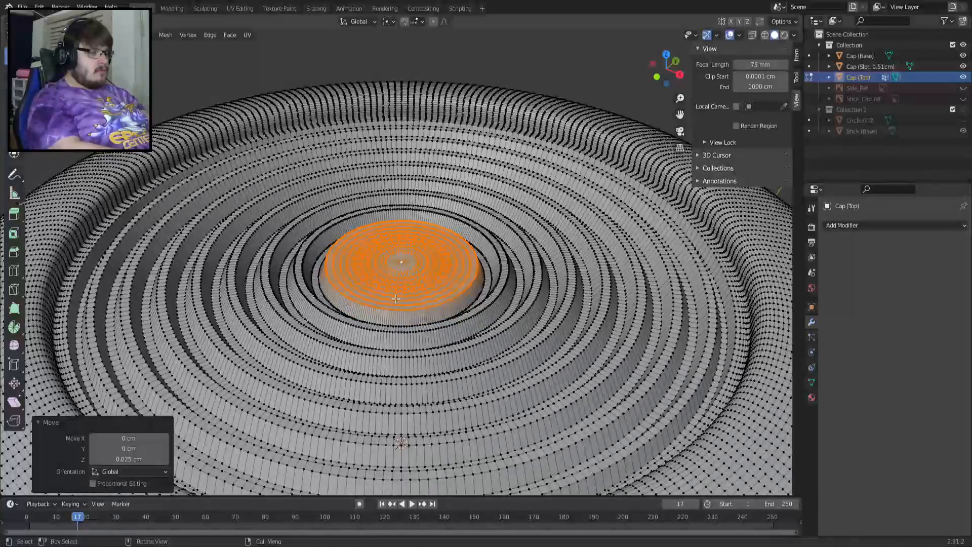
Lower the innermost disc inside the last raised ring 0.025 cm along Z
key("ctrl+z")
type("gz.025-")
key("Return")
Select the upper and lower edge loops of the wall around the innermost lowered disc
key("Tab")
key("Tab")
key("KP_Decimal")
key("Tab")
mouse_move(369, 282)
middle_mouse_down()
mouse_move(410, 333)
mouse_move(360, 275)
middle_mouse_up()
key("Tab")
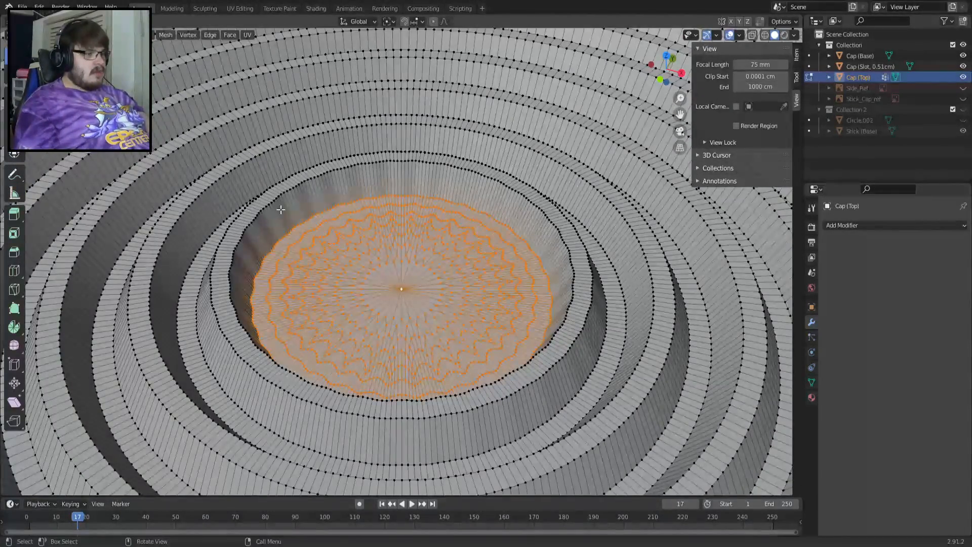
left_click(246, 236, "alt")
left_click(250, 226, "alt")
left_click(253, 220, "alt")
left_click(254, 219, "alt")
left_click(259, 220, "alt")
scroll(252, 235, "up", 5)
left_click(181, 98, "alt")
left_click(170, 187, "alt+shift")
scroll(171, 187, "down", 5)
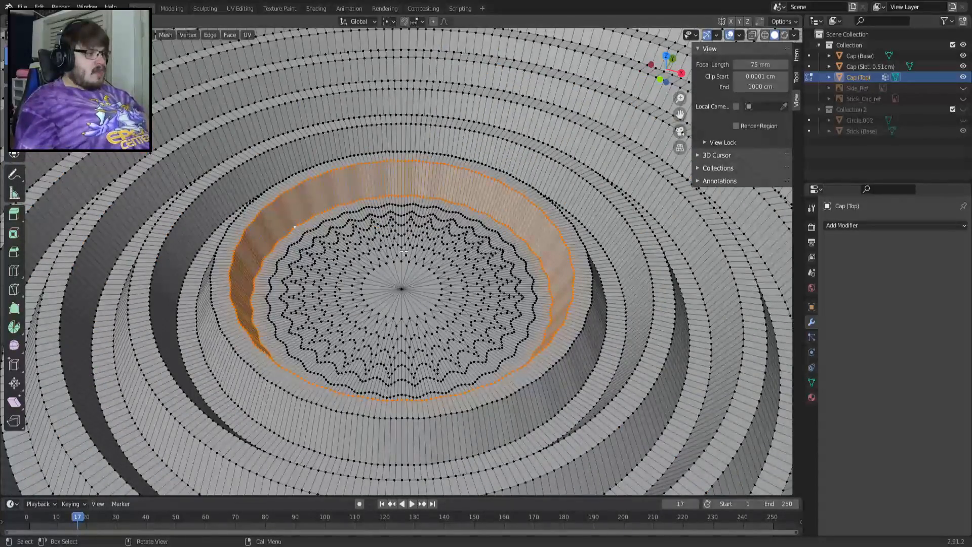
key("ctrl+z")
key("ctrl+shift+z")
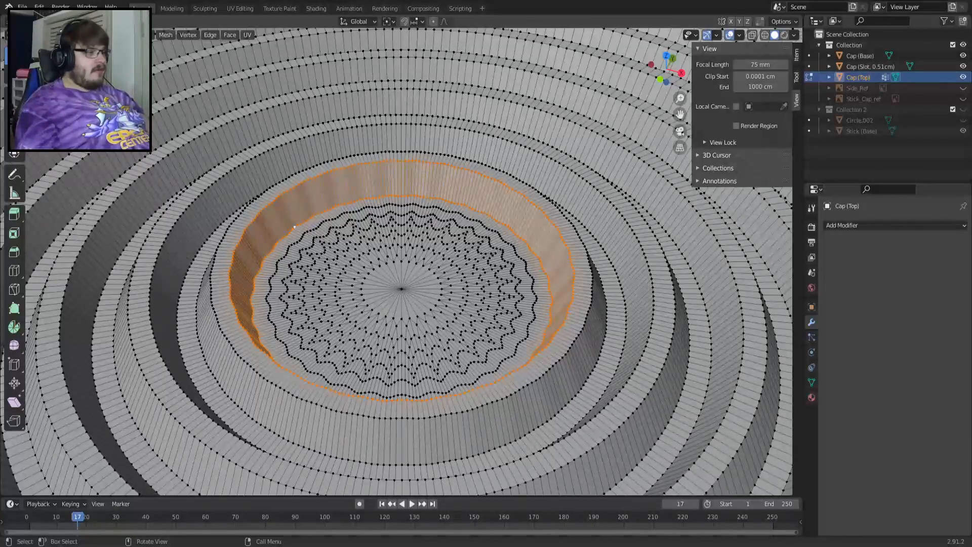
Try Smooth Vertices on the selected innermost wall and adjust its smoothing factor
left_click(162, 35)
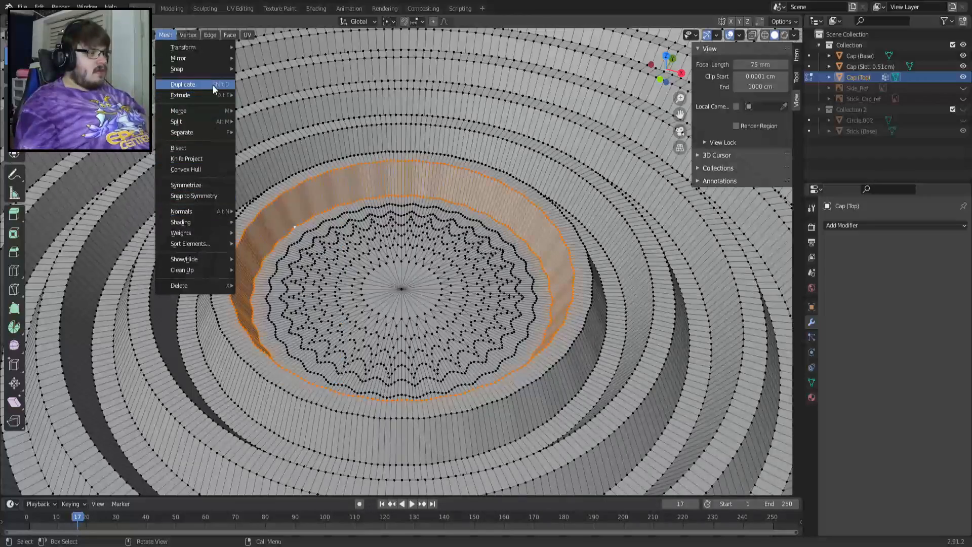
mouse_move(205, 256)
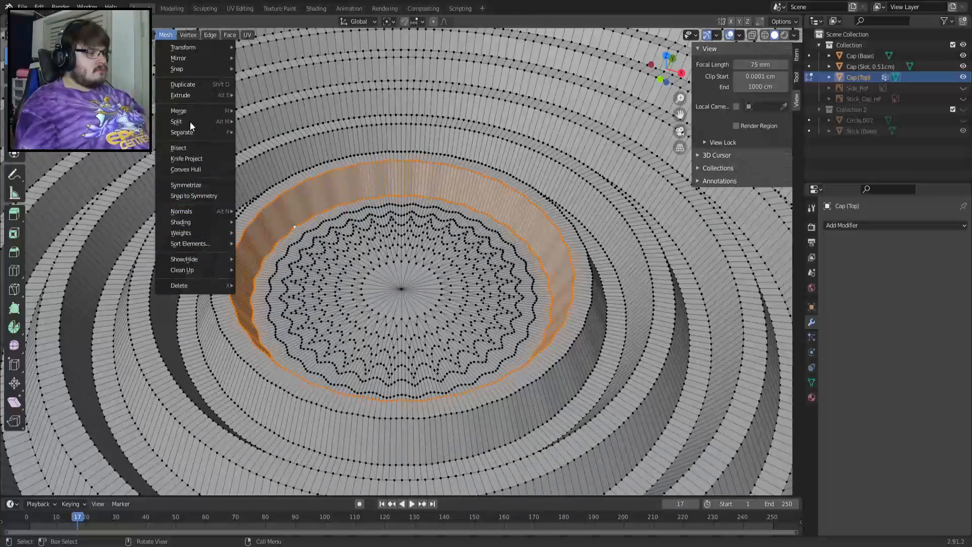
left_click(188, 34)
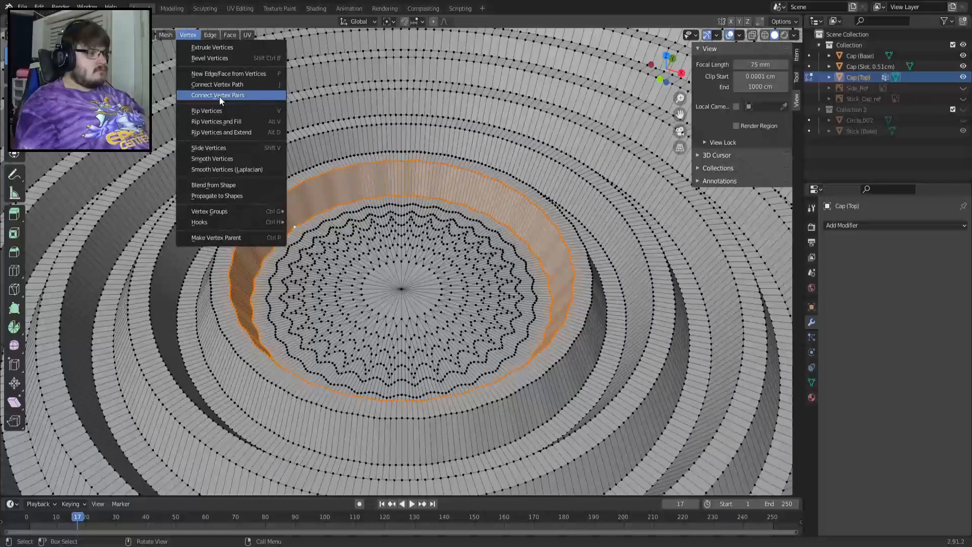
left_click(213, 157)
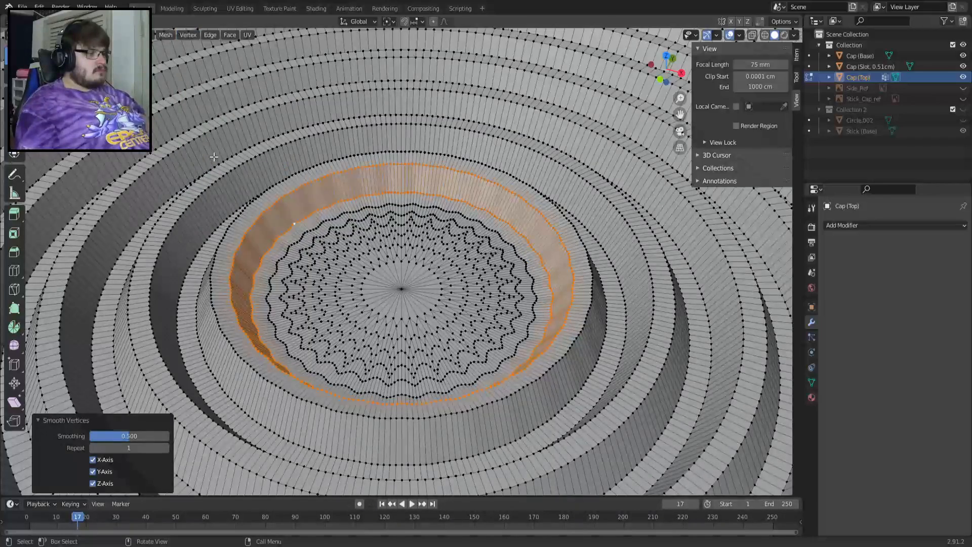
left_click_drag(129, 436, 169, 436)
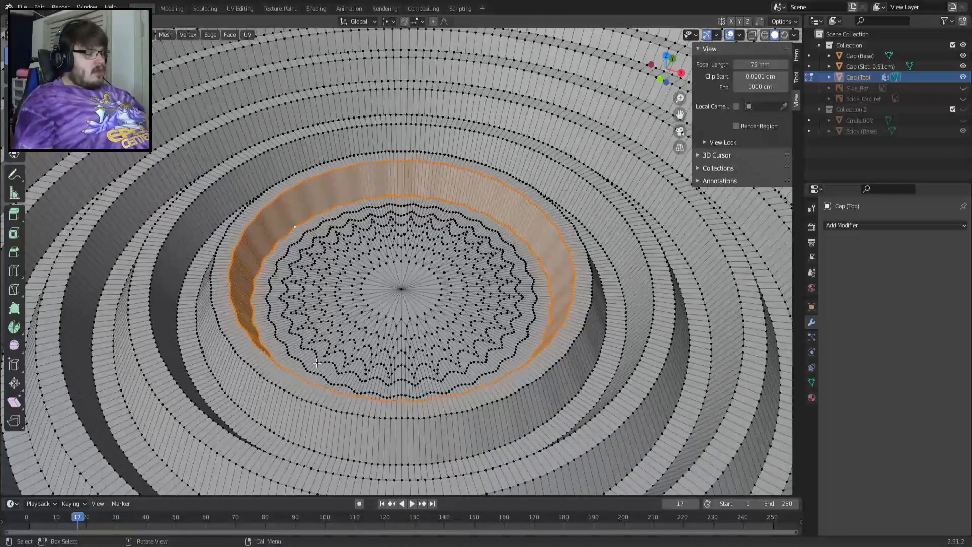
Examine the concentric grooves of Cap (Top) in Object Mode from above and at an angle, and return to Edit Mode
key("Tab")
scroll(317, 363, "down", 4)
scroll(317, 361, "down", 3)
middle_click_drag(379, 351, 381, 397)
scroll(366, 371, "up", 5)
scroll(366, 370, "up", 1)
key("Tab")
key("Tab")
scroll(381, 376, "down", 2)
scroll(450, 327, "down", 4)
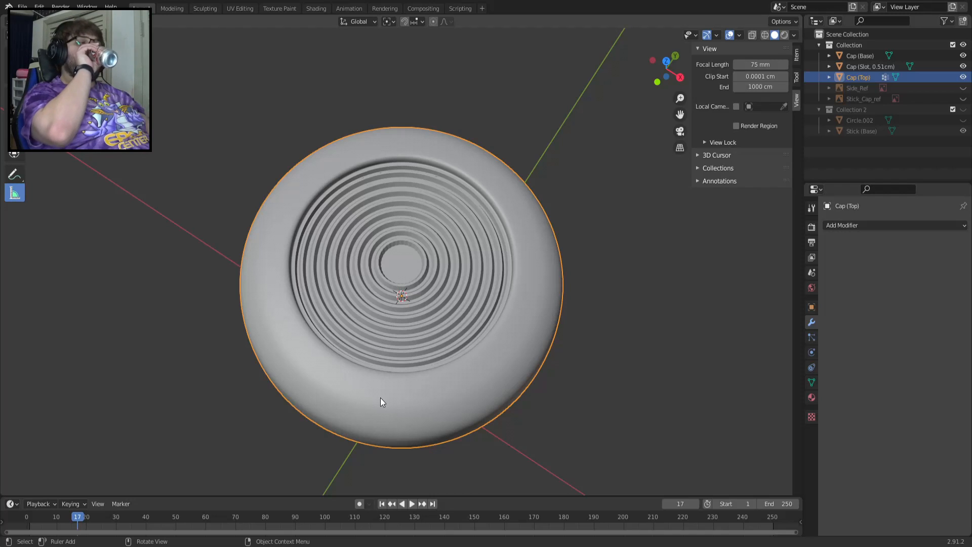
middle_click_drag(380, 400, 402, 350)
scroll(357, 305, "up", 4)
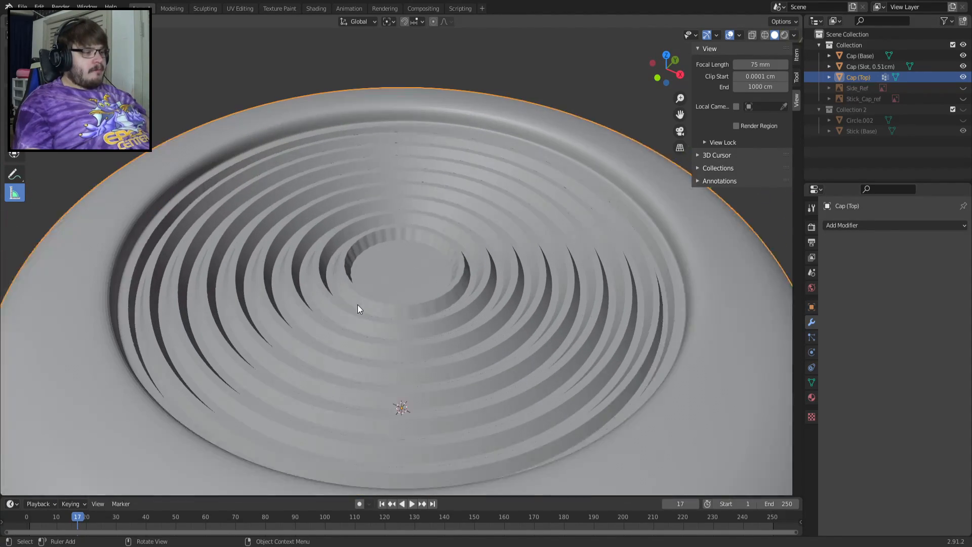
key("Tab")
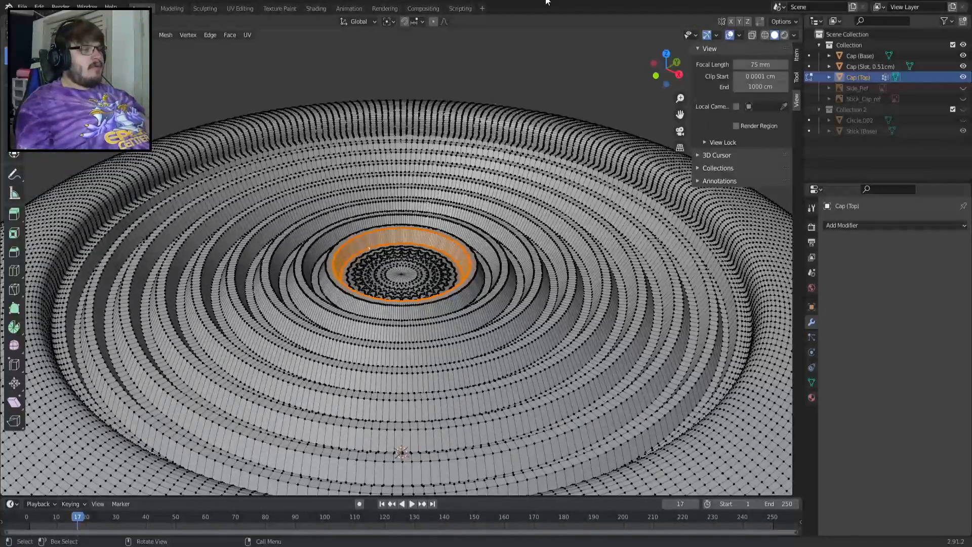
Undo all the concentric grooves cut into Cap (Top)'s recess floor
scroll(457, 222, "down", 3)
key("Tab")
key("Tab")
key("Tab")
key("Tab")
key("ctrl+z")
key("ctrl+z")
key("ctrl+z")
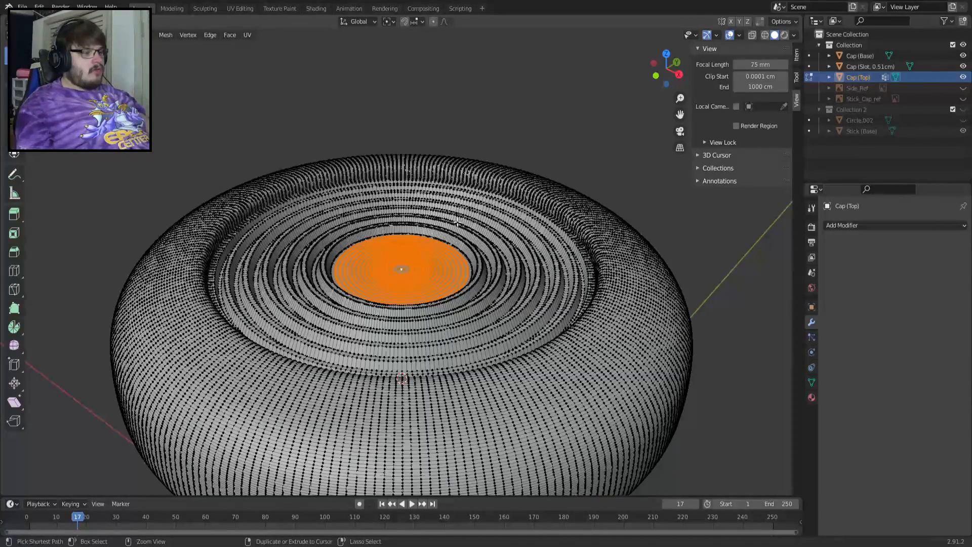
key("ctrl+z")
key("ctrl+z")
key("ctrl+z")
key("ctrl+z")
key("ctrl+z")
key("ctrl+z")
key("ctrl+z")
key("ctrl+z")
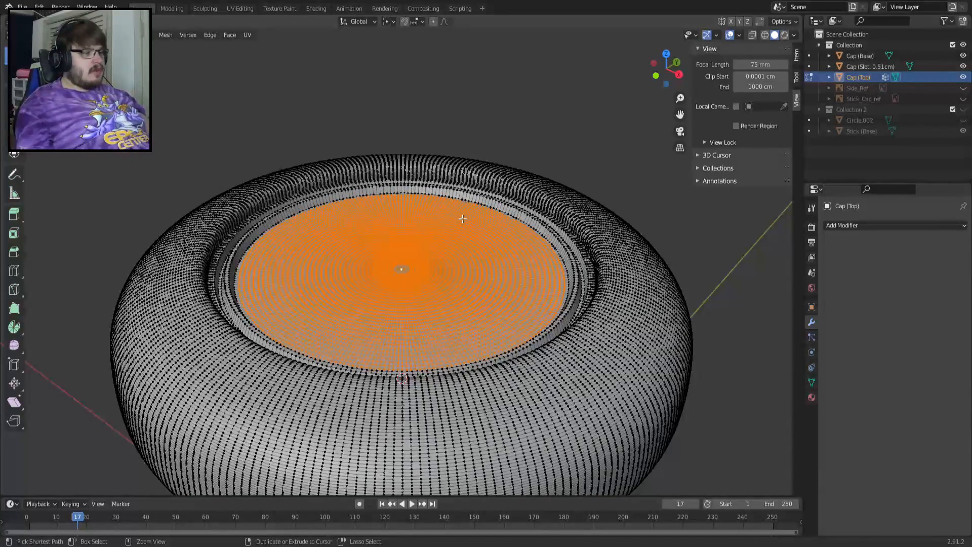
key("ctrl+z")
key("ctrl+z")
key("ctrl+z")
key("ctrl+z")
key("ctrl+z")
key("ctrl+z")
key("ctrl+z")
key("ctrl+z")
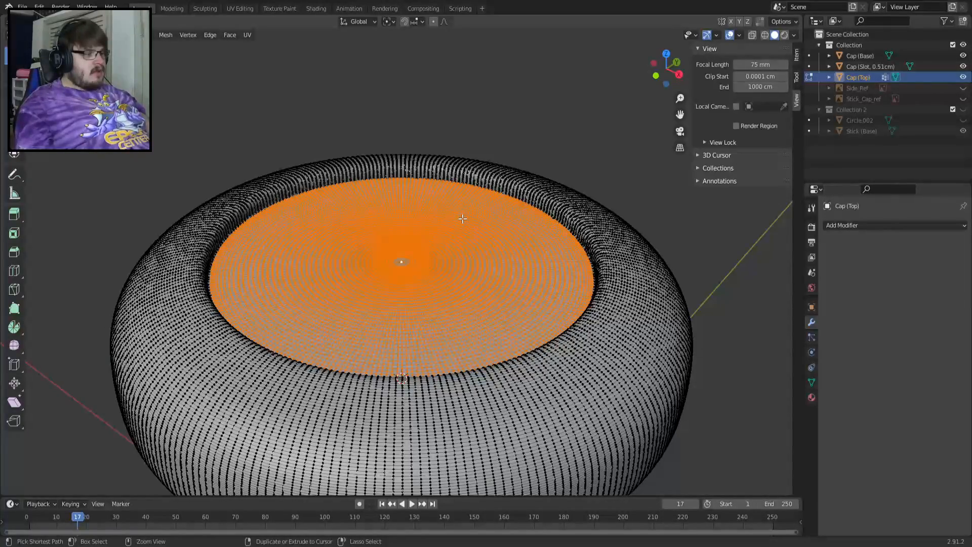
Undo the earlier floor selections and the applied Subdivision modifier on Cap (Top), and expand the modifier's settings
key("ctrl+z")
key("ctrl+z")
key("ctrl+z")
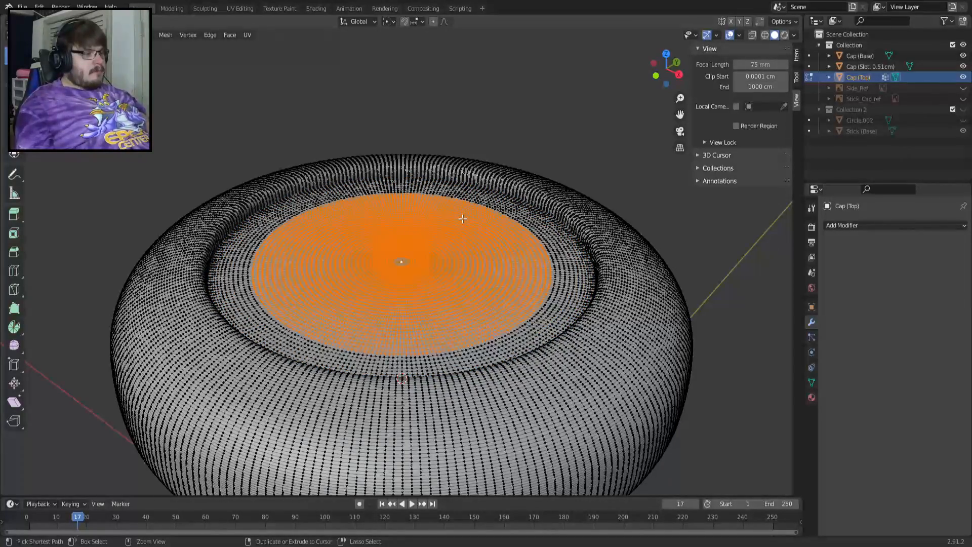
key("ctrl+z")
key("ctrl+z")
key("ctrl+z")
key("ctrl+z")
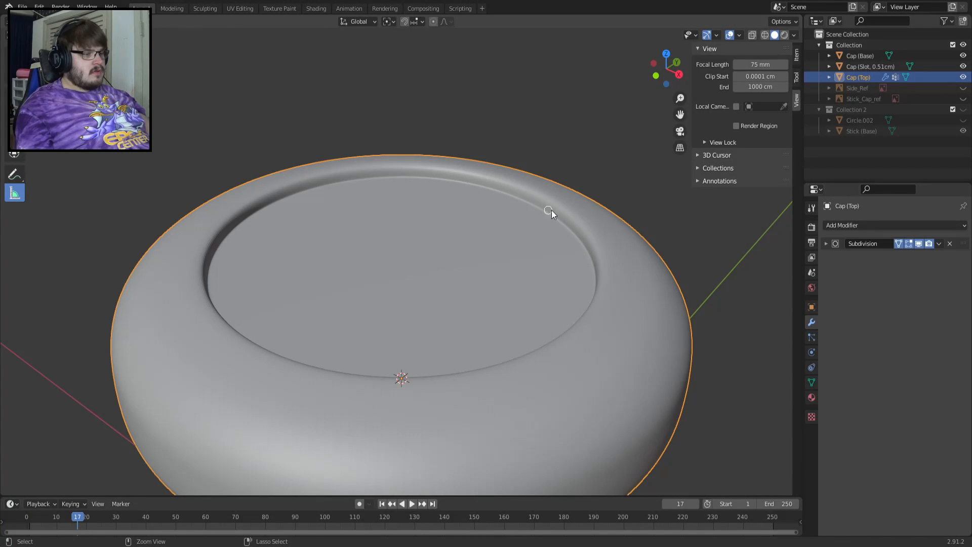
left_click(829, 246)
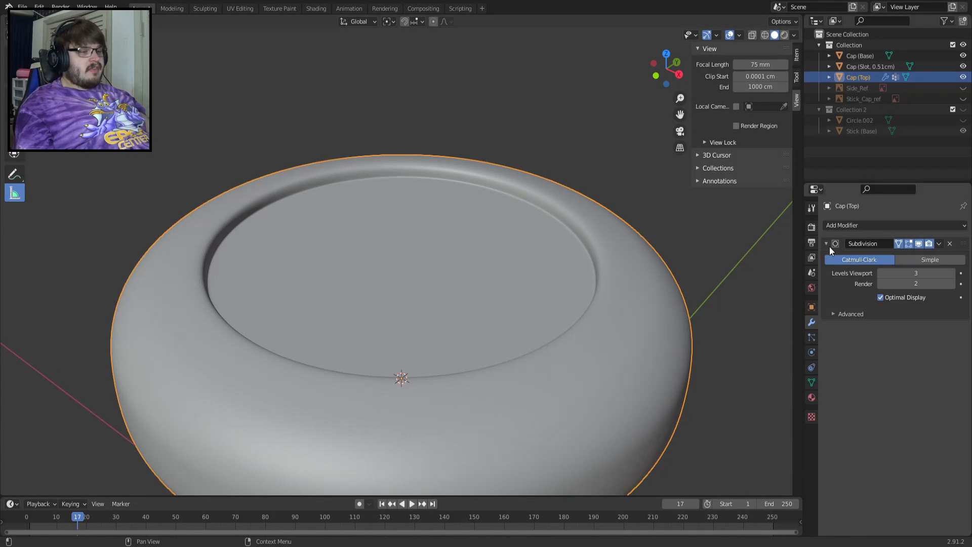
In Edit Mode, delete the centre of Cap (Top)'s recess floor to open a hole inside the innermost edge loop
scroll(429, 275, "up", 2)
key("Tab")
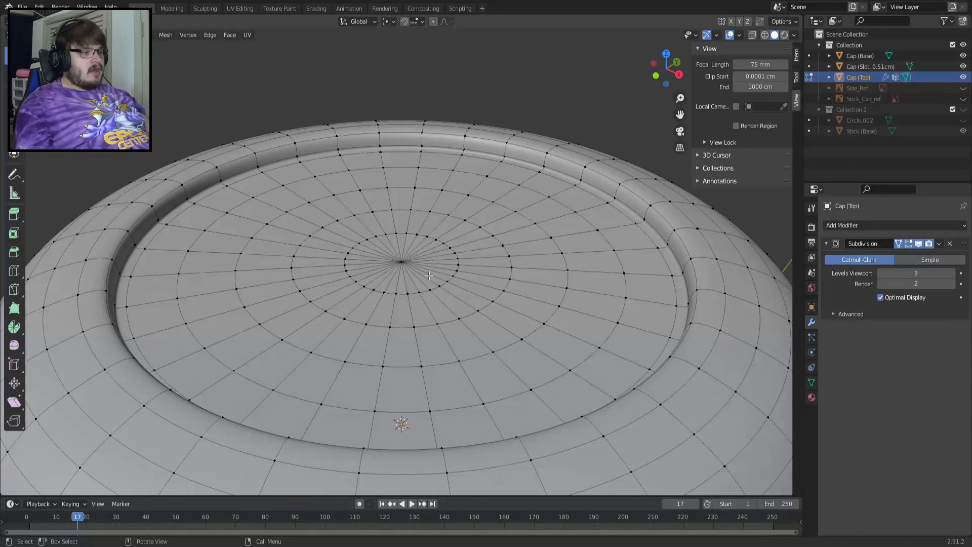
scroll(405, 263, "up", 6)
scroll(444, 287, "down", 5)
key("x")
left_click(445, 287)
Extrude the edge loop around the centre hole inward at a scale of about 0.076
left_click(231, 289, "alt")
left_click(233, 285, "alt")
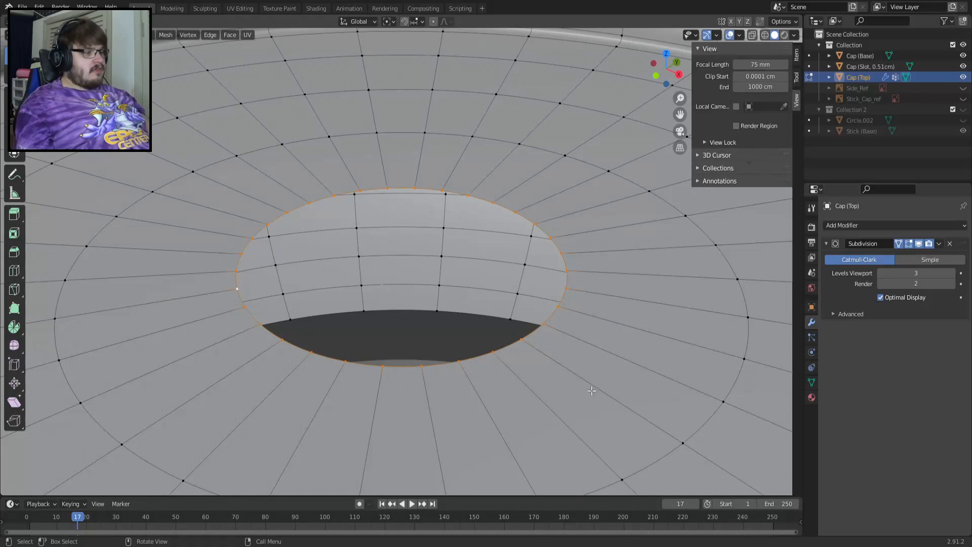
key("s")
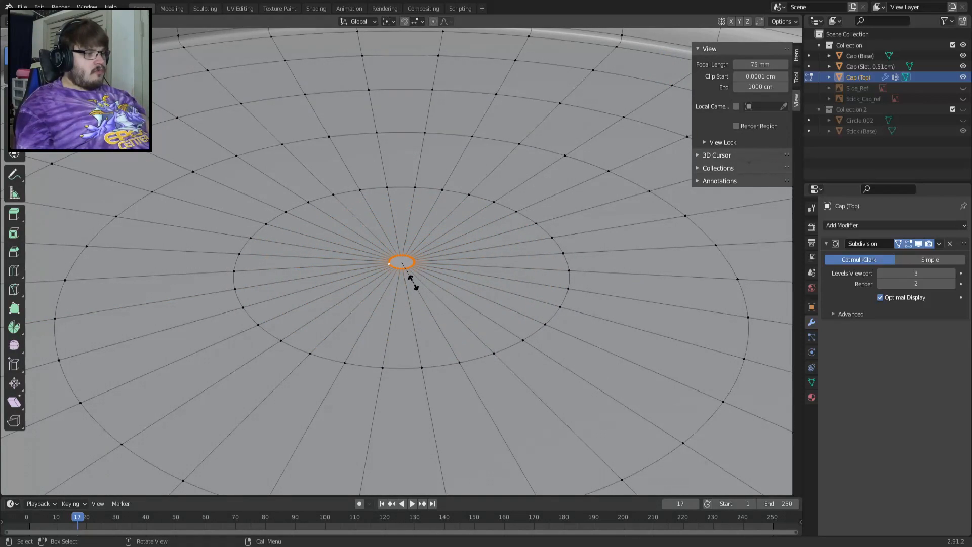
left_click(413, 282)
scroll(415, 278, "up", 10)
middle_click_drag(427, 267, 436, 302)
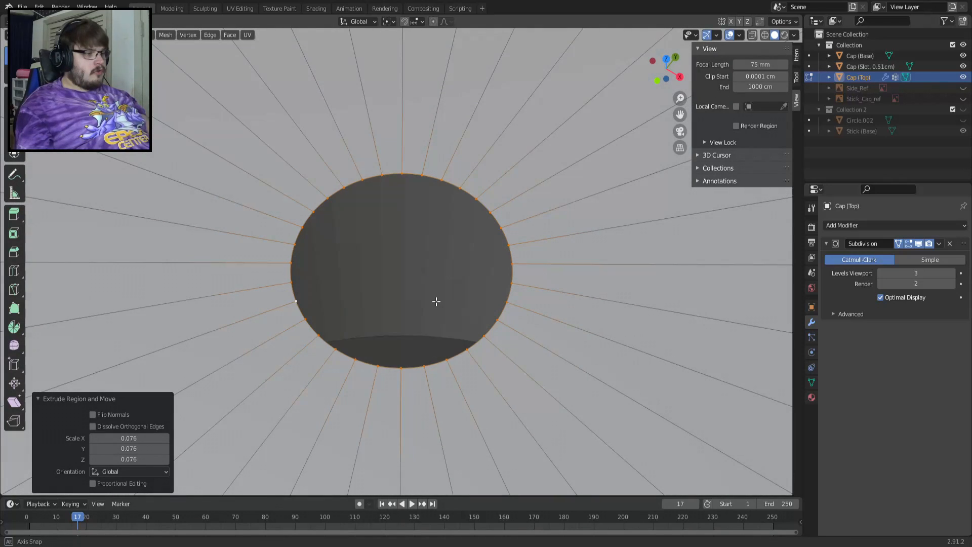
Try filling the small centre hole with Fill, and undo it
left_click(212, 35)
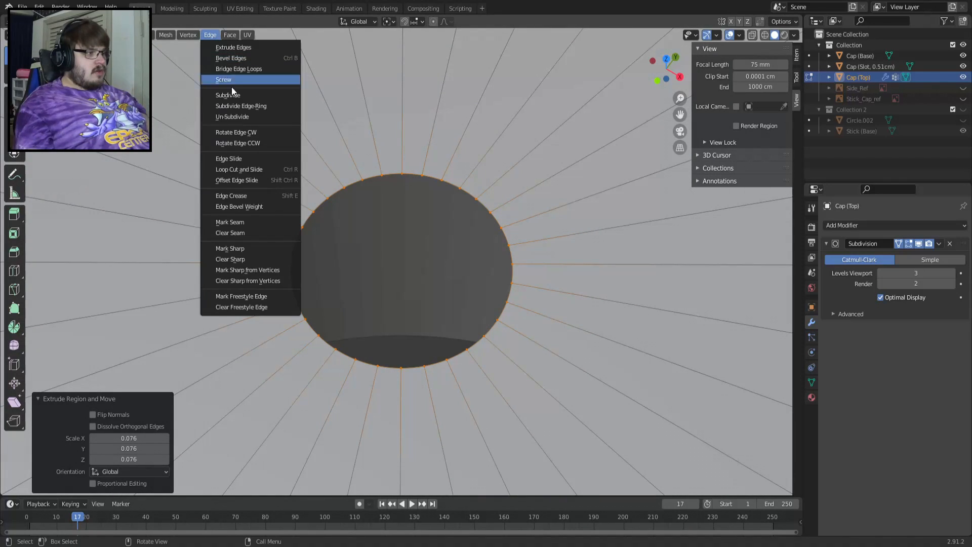
left_click(198, 35)
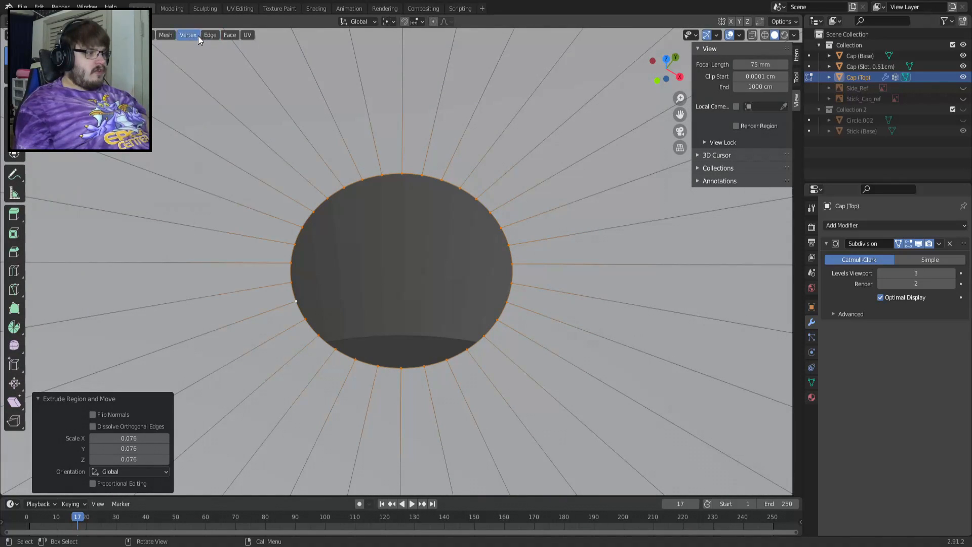
mouse_move(227, 36)
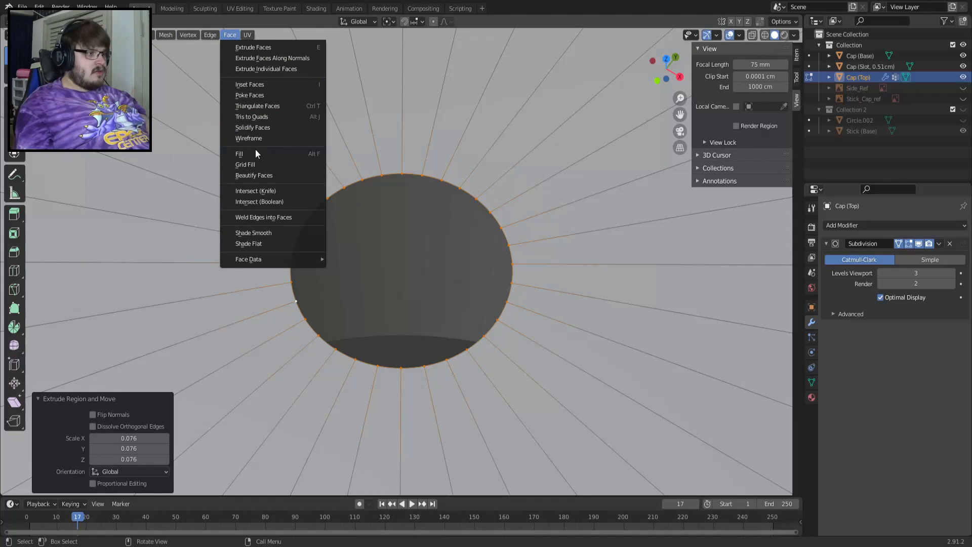
left_click(256, 154)
scroll(327, 177, "down", 5)
key("ctrl+z")
Fill the small centre hole again with the Beauty option turned off
left_click(229, 34)
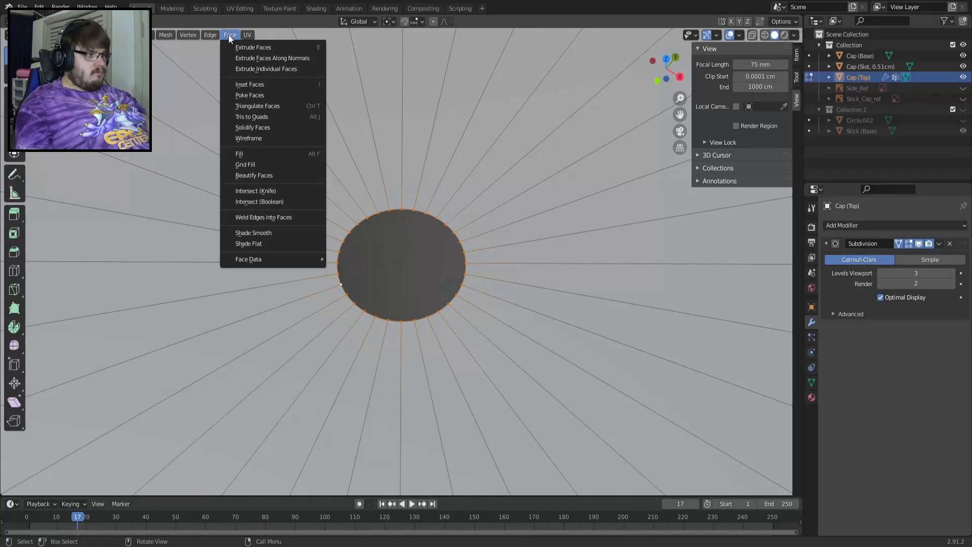
left_click(260, 154)
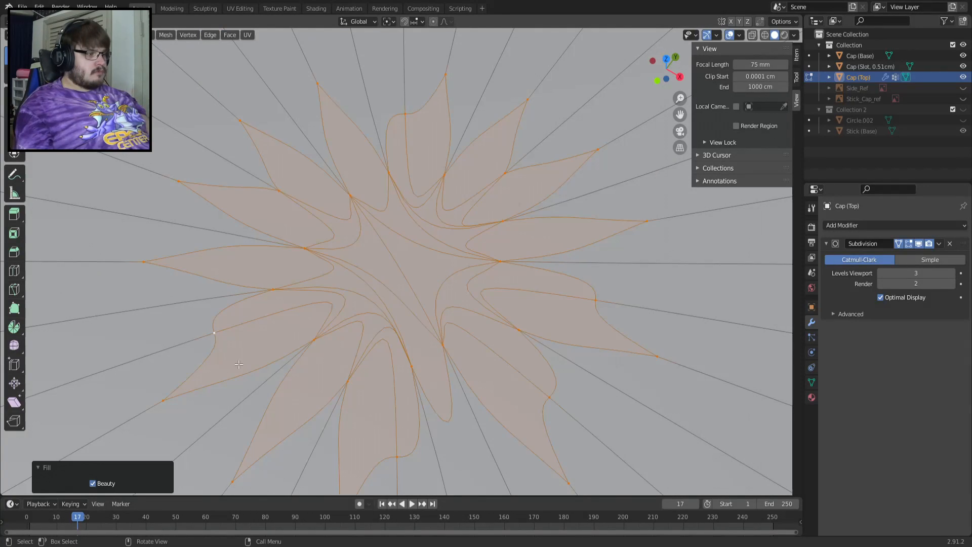
left_click(98, 486)
scroll(338, 346, "down", 5)
middle_click_drag(338, 347, 272, 378)
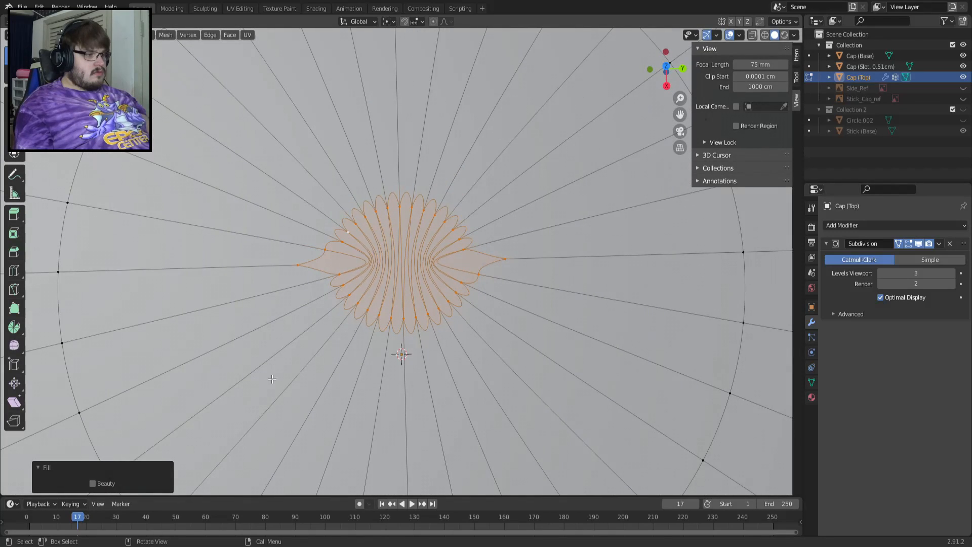
Check the filled centre of the recess floor in Object Mode and undo the fill
scroll(274, 381, "down", 6)
scroll(402, 315, "up", 8)
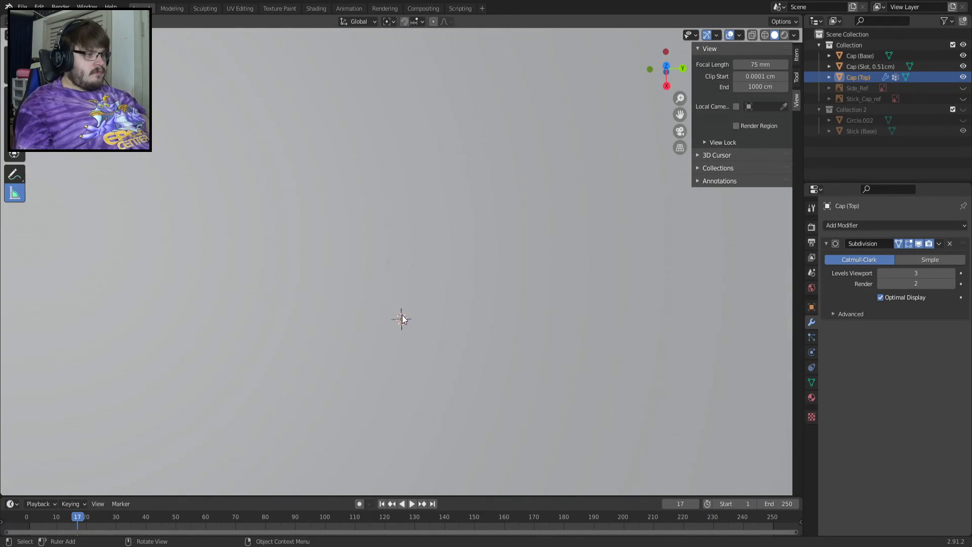
scroll(402, 315, "up", 2)
key("ctrl+z")
scroll(402, 315, "down", 5)
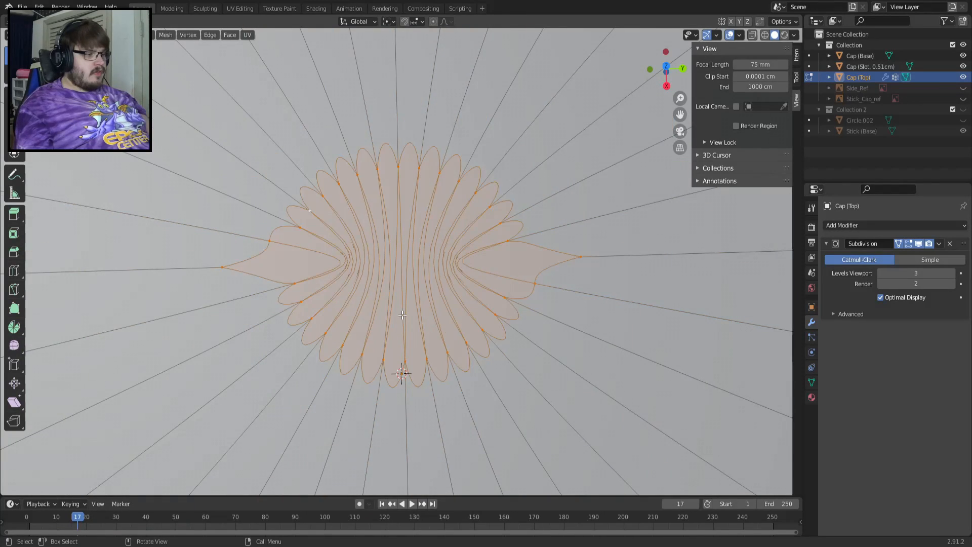
key("Tab")
scroll(402, 315, "down", 6)
scroll(402, 314, "up", 3)
scroll(402, 318, "up", 3)
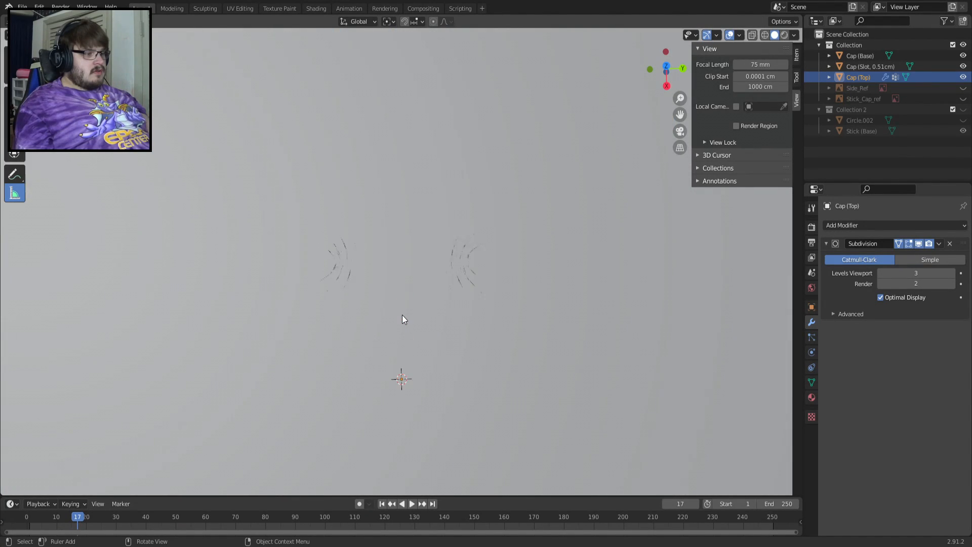
key("Tab")
scroll(402, 318, "up", 5)
key("Tab")
key("Tab")
key("Tab")
key("Tab")
scroll(411, 228, "down", 6)
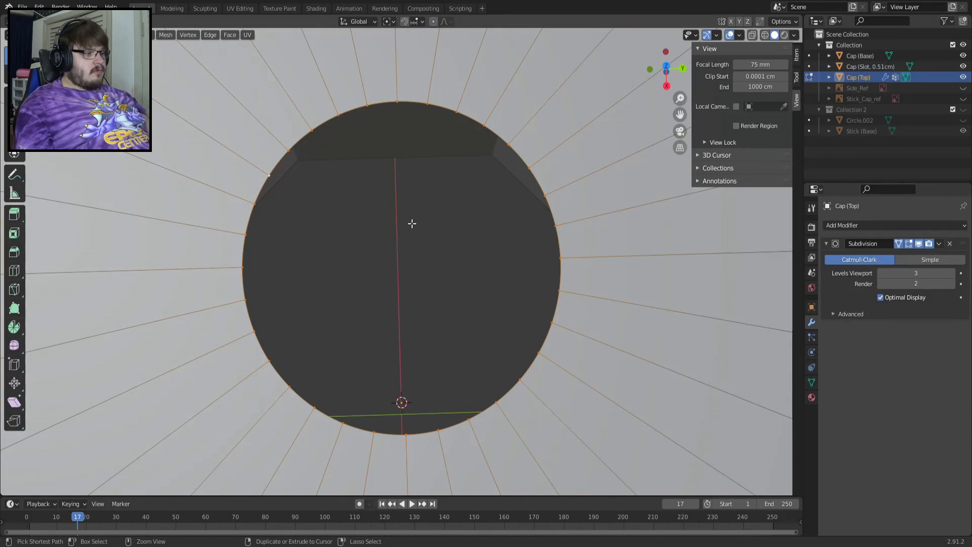
Extrude the small hole's edge loop to its centre at scale 0 and merge the vertices by distance at 0.0001 cm
key("e")
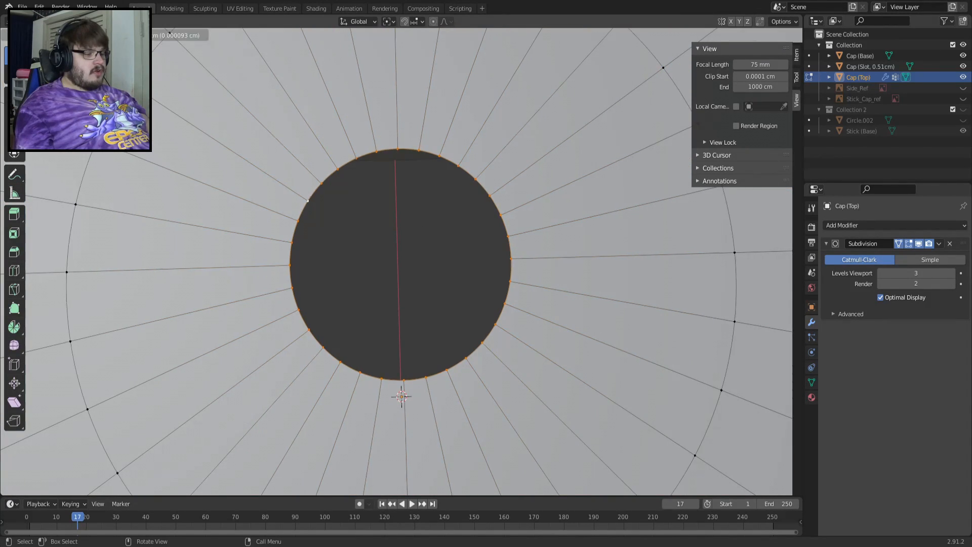
key("s")
key("0")
key("Return")
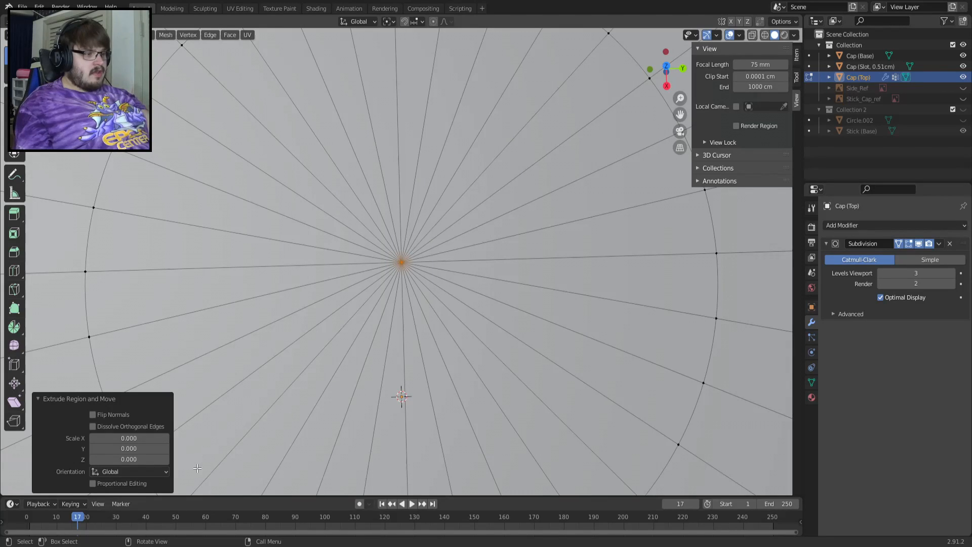
left_click(166, 34)
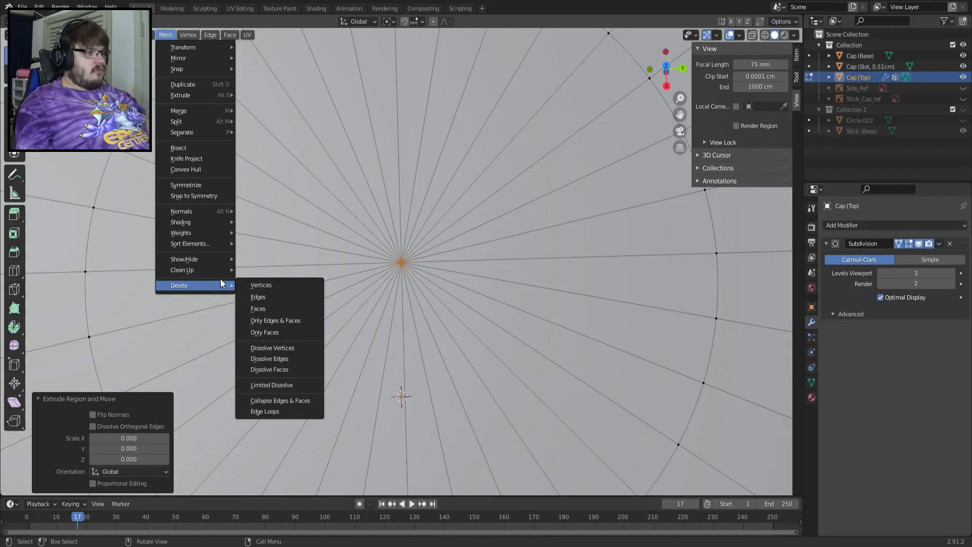
mouse_move(218, 270)
left_click(283, 354)
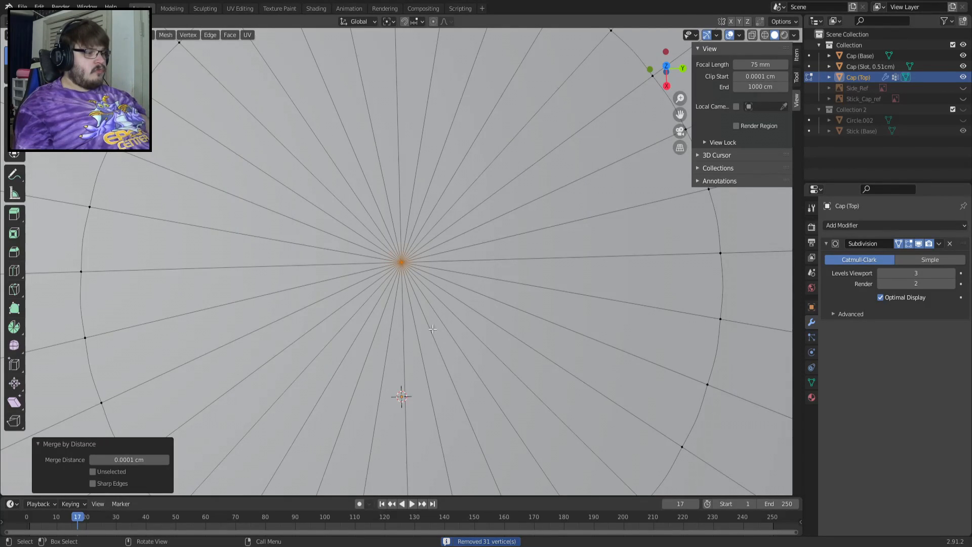
Try moving the merged centre vertex, undo the move, and check the closed recess floor in Object Mode
key("Tab")
key("Tab")
key("g")
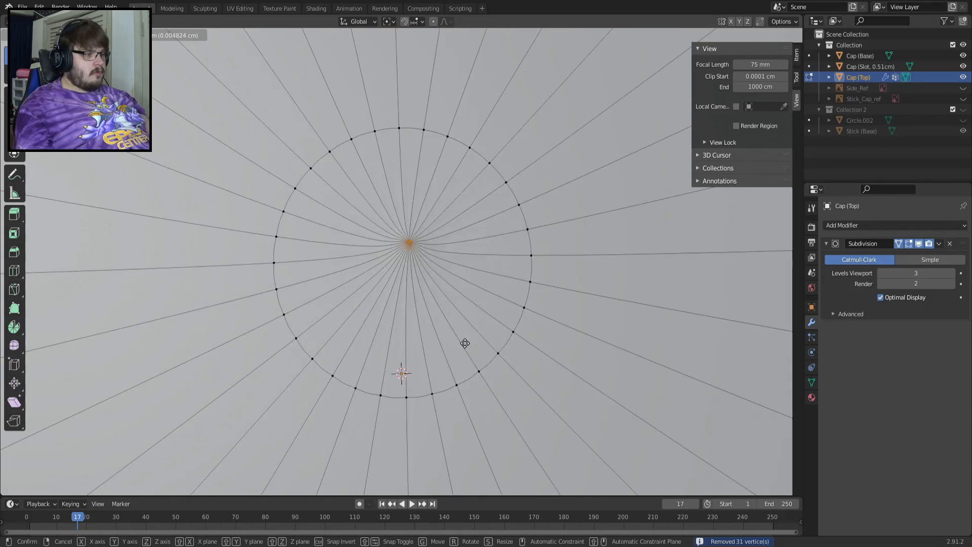
left_click(357, 333)
key("ctrl+z")
middle_click_drag(357, 333, 415, 250)
scroll(436, 353, "down", 4)
key("Tab")
key("Tab")
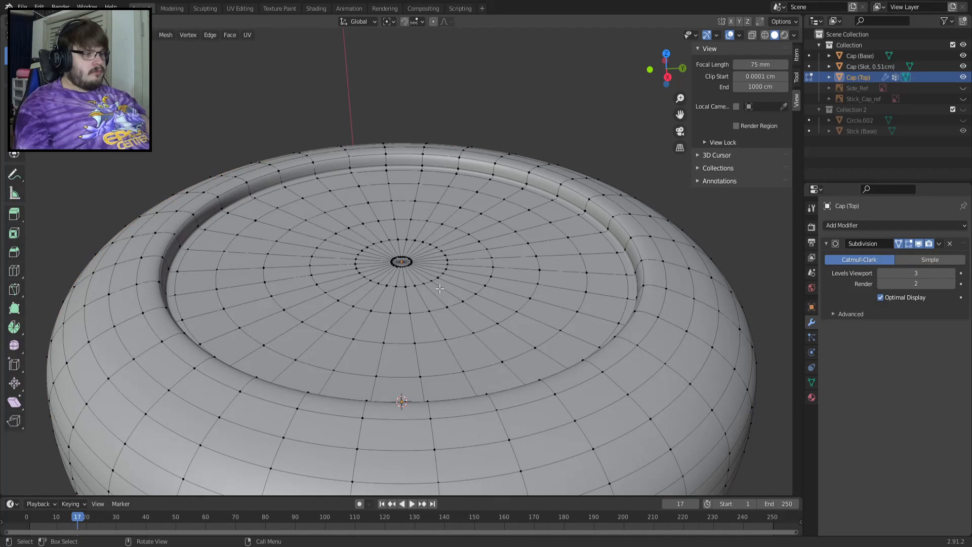
scroll(426, 268, "up", 4)
key("Tab")
key("Tab")
Select the small ring around the centre vertex and scale it down by about 0.098
scroll(445, 284, "up", 9)
left_click(485, 326, "alt")
key("s")
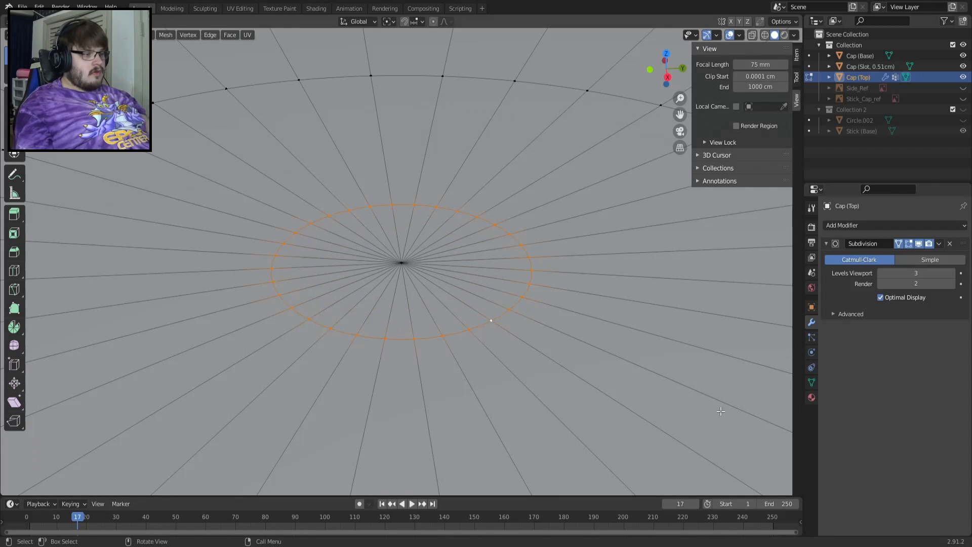
left_click(435, 271)
scroll(437, 273, "down", 9)
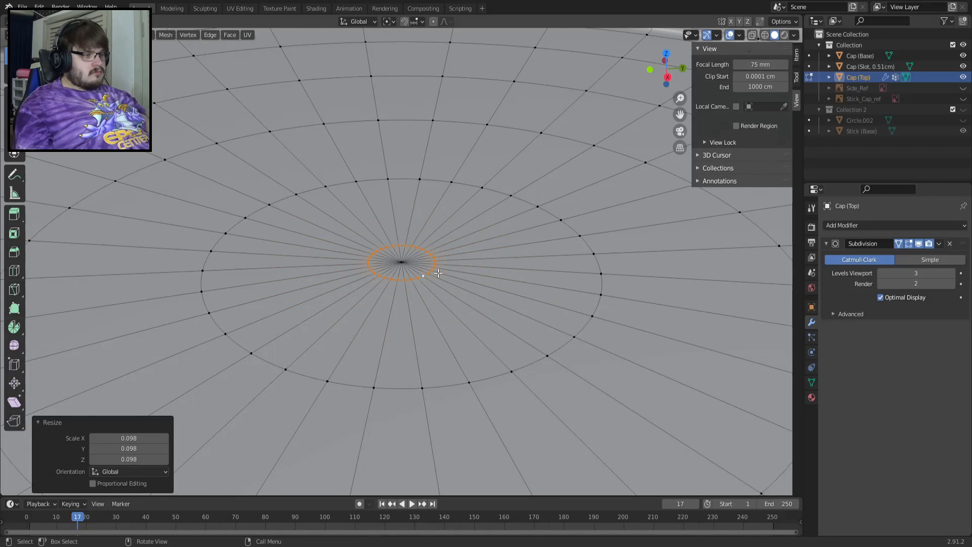
Scale the small centre ring down further, finishing with a factor of 0.1
middle_click_drag(438, 274, 462, 340)
key("s")
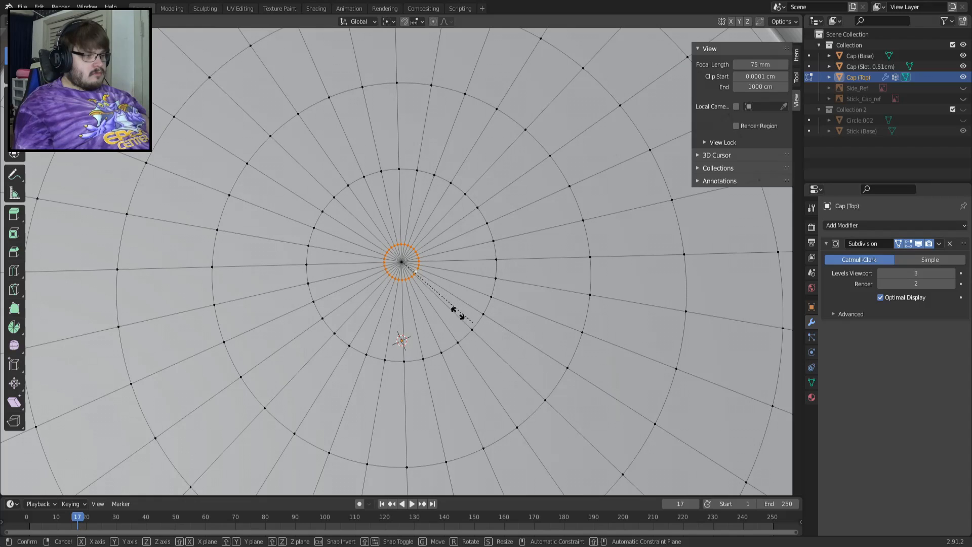
left_click(448, 304)
scroll(450, 293, "up", 8)
key("s")
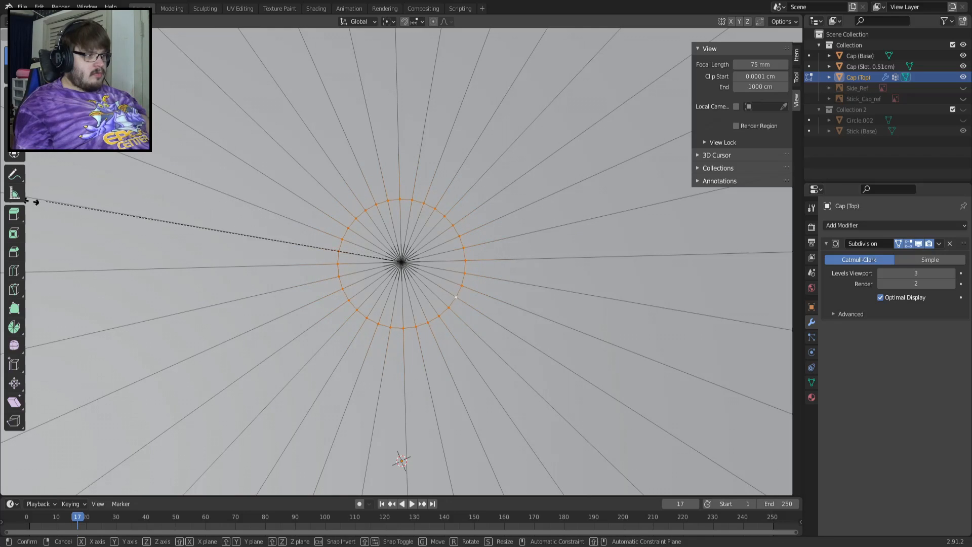
type("0.1")
key("Return")
Undo the scaling and selection of the small centre ring
key("s")
scroll(532, 396, "down", 6)
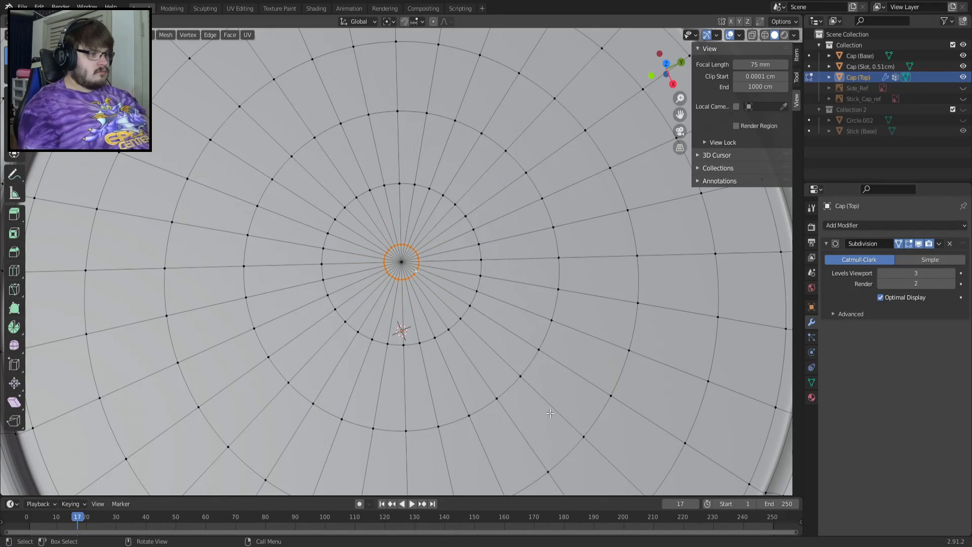
left_click(116, 327)
key("ctrl+z")
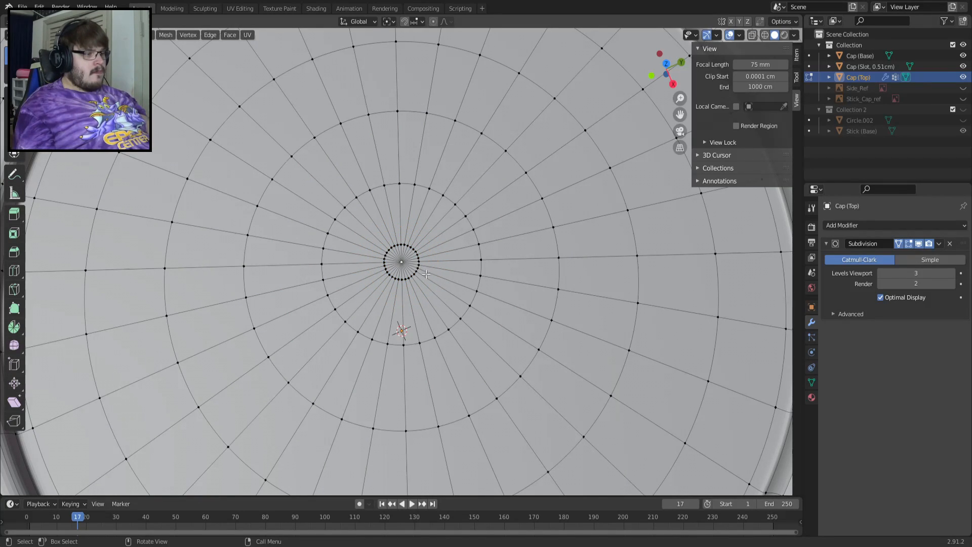
Check Cap (Top)'s smooth recess floor in Object Mode, apply its Subdivision modifier, and return to Edit Mode
key("Tab")
scroll(429, 278, "down", 5)
middle_click_drag(428, 277, 430, 229)
key("Tab")
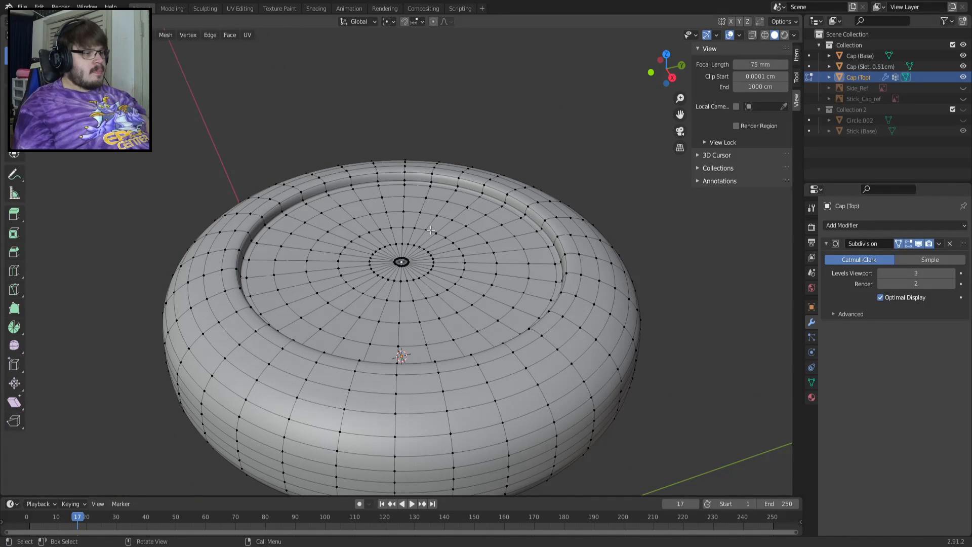
key("Tab")
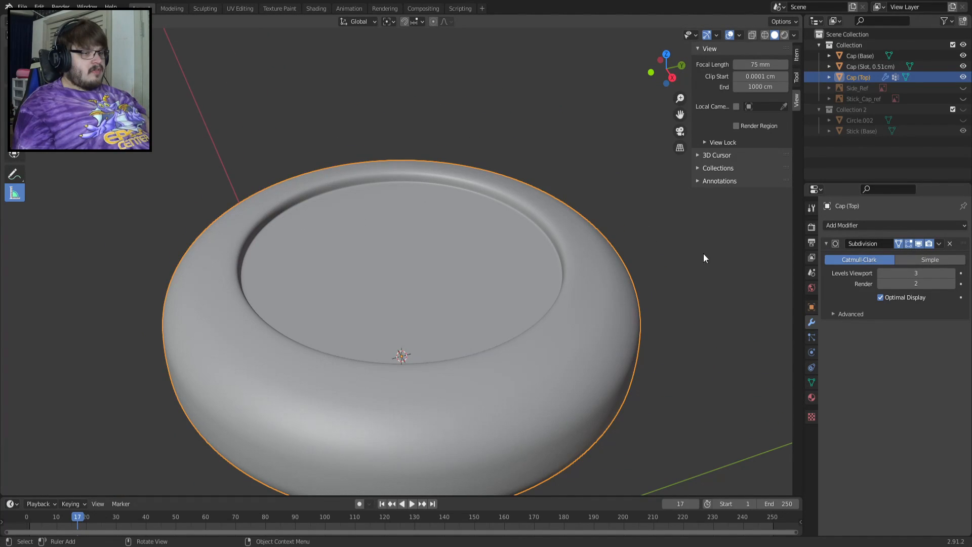
left_click(938, 244)
left_click(894, 256)
key("Tab")
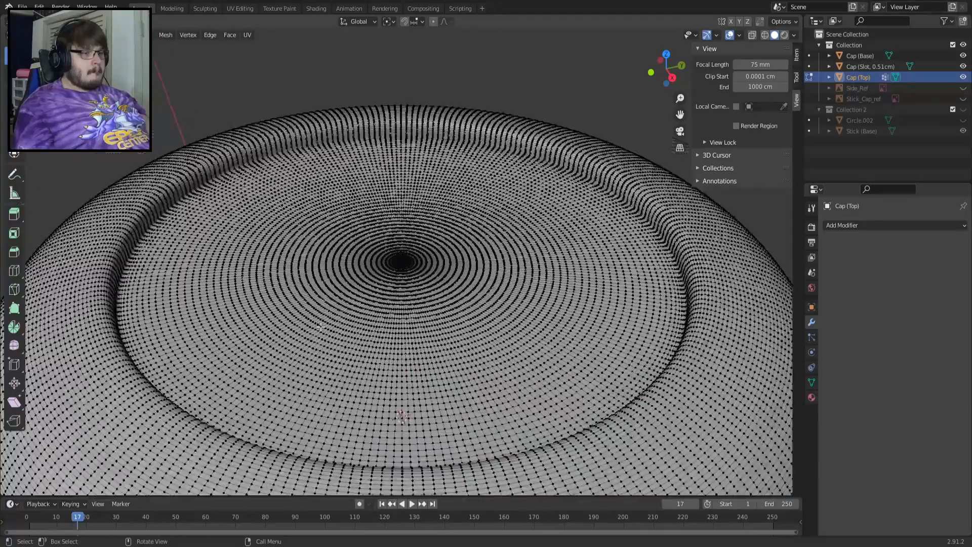
Select the centre vertex of the recess floor and grow the selection outward ring by ring until it nearly reaches the recess wall
scroll(380, 232, "up", 5)
scroll(379, 231, "up", 8)
scroll(380, 235, "down", 6)
scroll(380, 241, "down", 10)
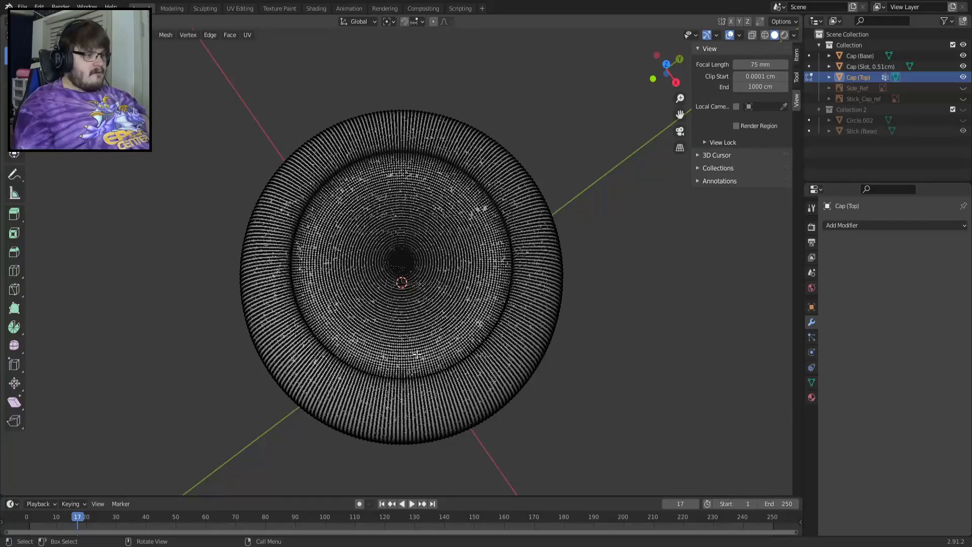
middle_click_drag(416, 354, 419, 282)
scroll(413, 287, "up", 8)
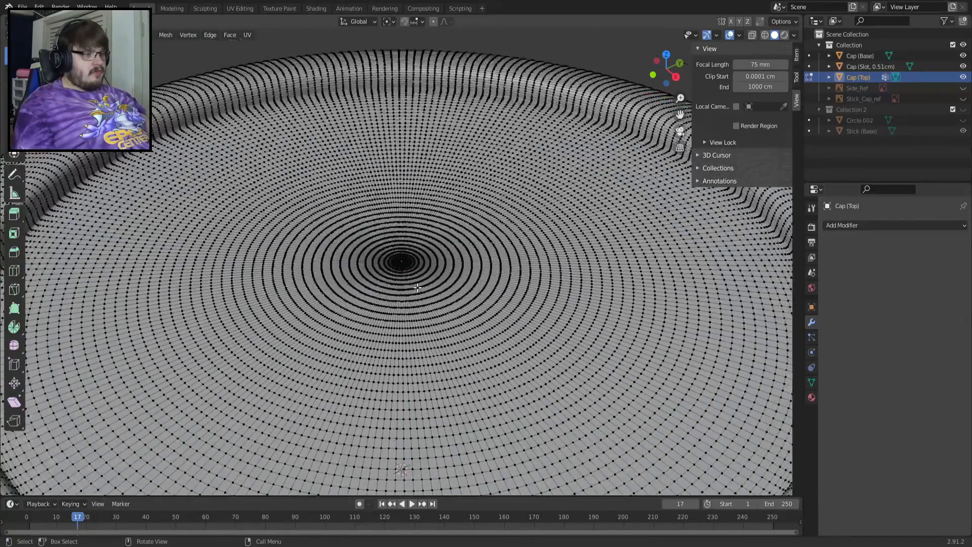
scroll(414, 287, "up", 3)
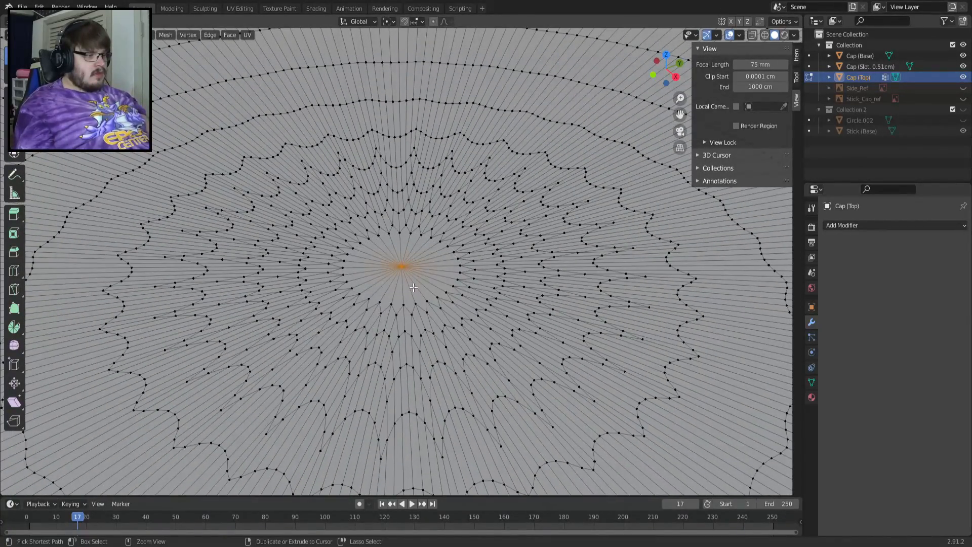
key("ctrl+KP_Add")
key("ctrl+KP_Add")
key("ctrl+KP_Add")
key("ctrl+KP_Add")
key("ctrl+KP_Add")
key("ctrl+KP_Add")
scroll(412, 288, "down", 8)
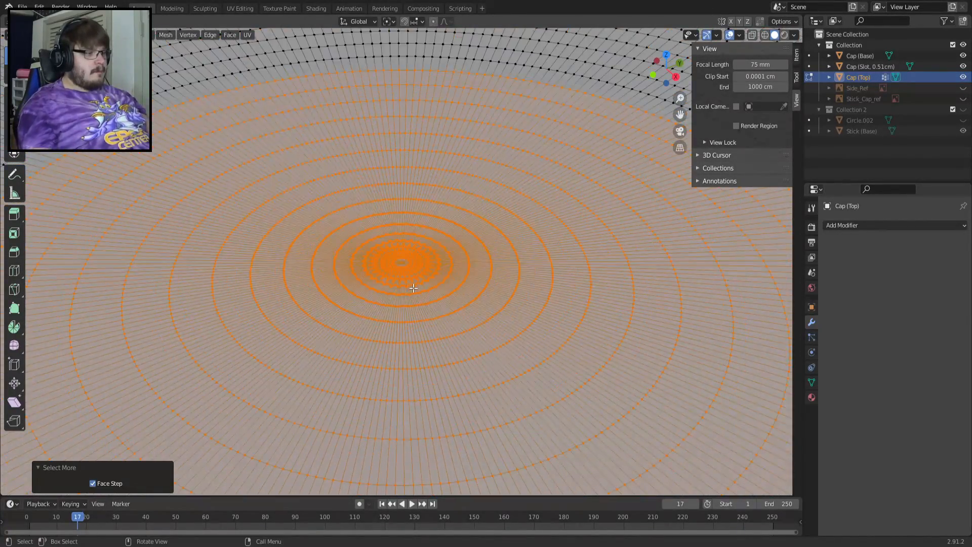
key("ctrl+KP_Add")
key("ctrl+KP_Add")
key("ctrl+KP_Add")
key("ctrl+KP_Add")
key("ctrl+KP_Add")
key("ctrl+KP_Add")
key("ctrl+KP_Add")
key("ctrl+KP_Add")
key("ctrl+KP_Add")
key("ctrl+KP_Add")
key("ctrl+KP_Add")
key("ctrl+KP_Add")
key("ctrl+KP_Add")
key("ctrl+KP_Add")
key("ctrl+KP_Add")
key("ctrl+KP_Add")
key("ctrl+KP_Add")
key("ctrl+KP_Add")
key("ctrl+KP_Add")
key("ctrl+KP_Add")
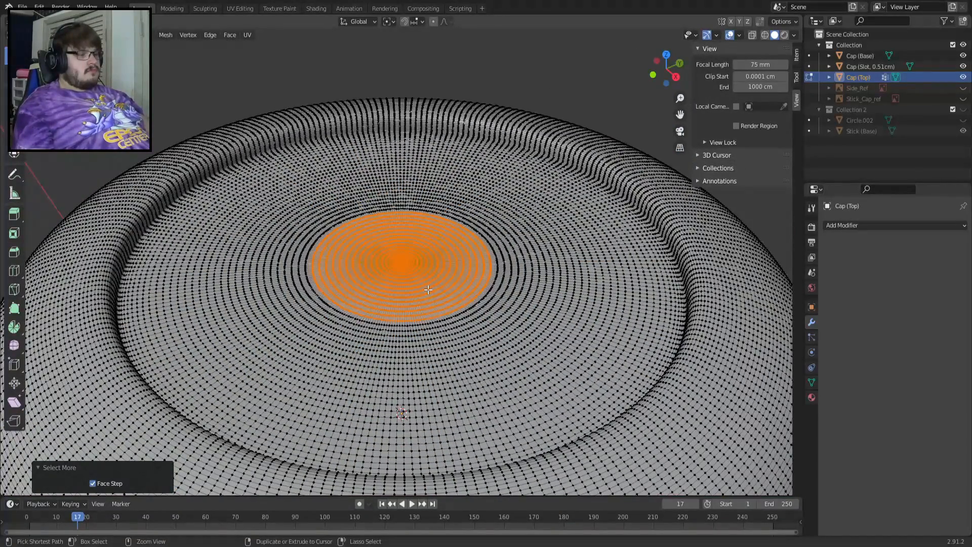
key("ctrl+KP_Add")
key("ctrl+KP_Add")
key("ctrl+KP_Add")
key("ctrl+KP_Add")
key("ctrl+KP_Add")
key("ctrl+KP_Add")
key("ctrl+KP_Add")
key("ctrl+KP_Add")
key("ctrl+KP_Add")
key("ctrl+KP_Add")
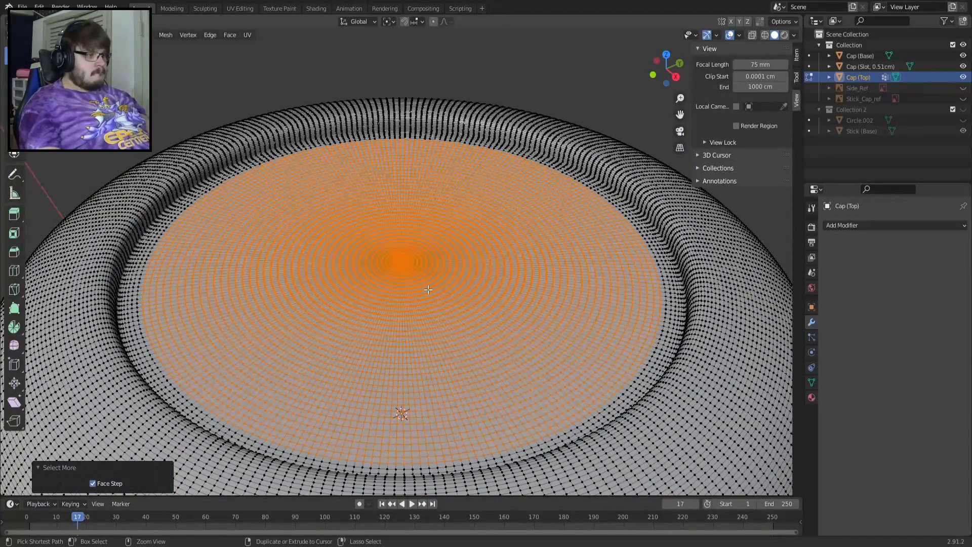
Adjust the selection's outer edge so the selected floor reaches the foot of the recess wall
middle_click_drag(430, 289, 581, 338)
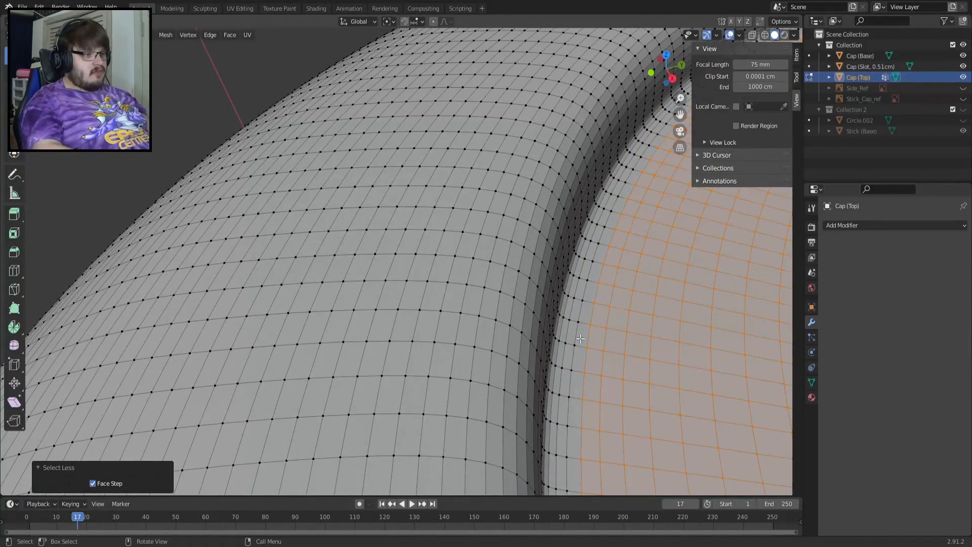
key("KP_Decimal")
scroll(580, 339, "up", 2)
scroll(551, 335, "up", 1)
scroll(551, 334, "down", 1)
scroll(552, 334, "up", 1)
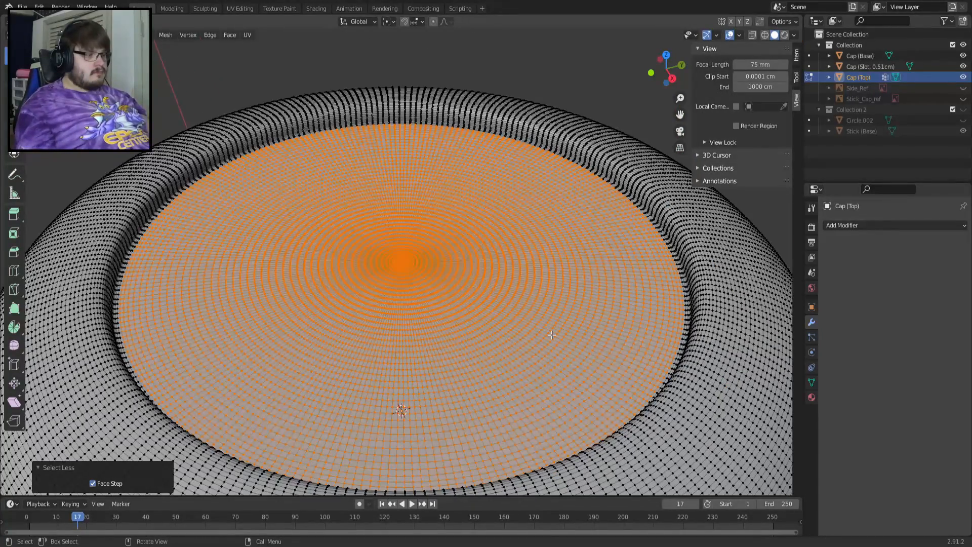
Try lowering the whole selected recess floor by 0.025 cm along Z and undo the move
type("gz-0.025")
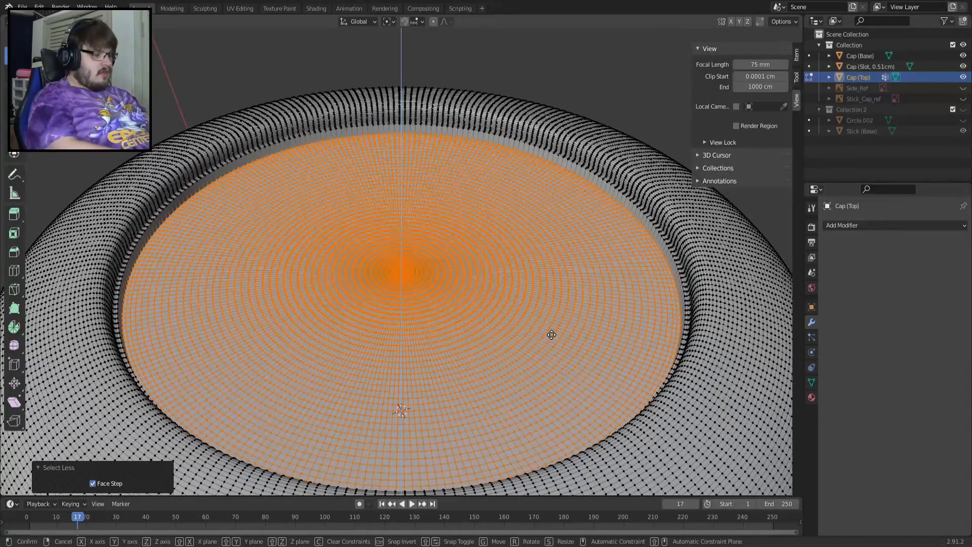
key("Return")
key("ctrl+z")
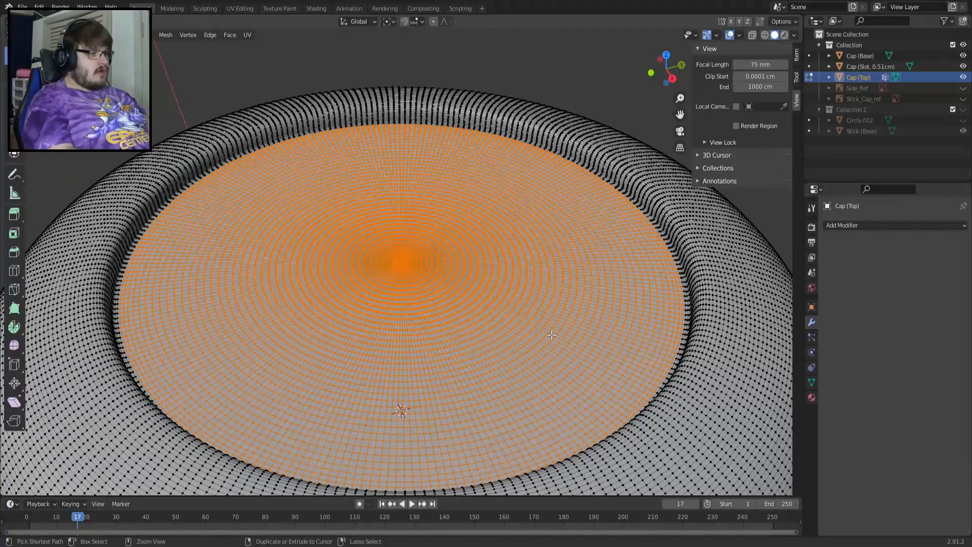
Form the outermost concentric groove: shrink the floor selection and lower it 0.025 cm along Z, shrink again and raise it 0.025 cm
key("ctrl+KP_Subtract")
key("g")
key("z")
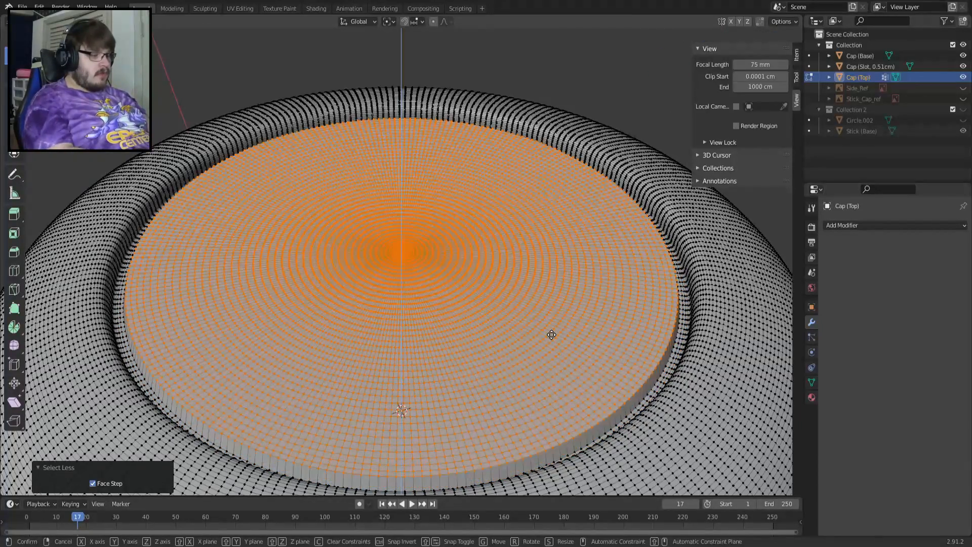
left_click(551, 334)
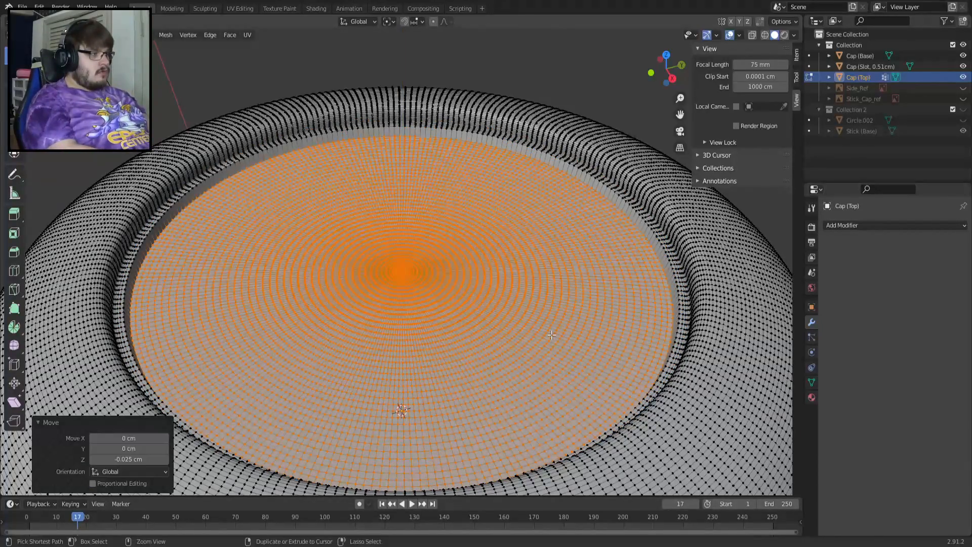
key("ctrl+KP_Subtract")
key("g")
key("z")
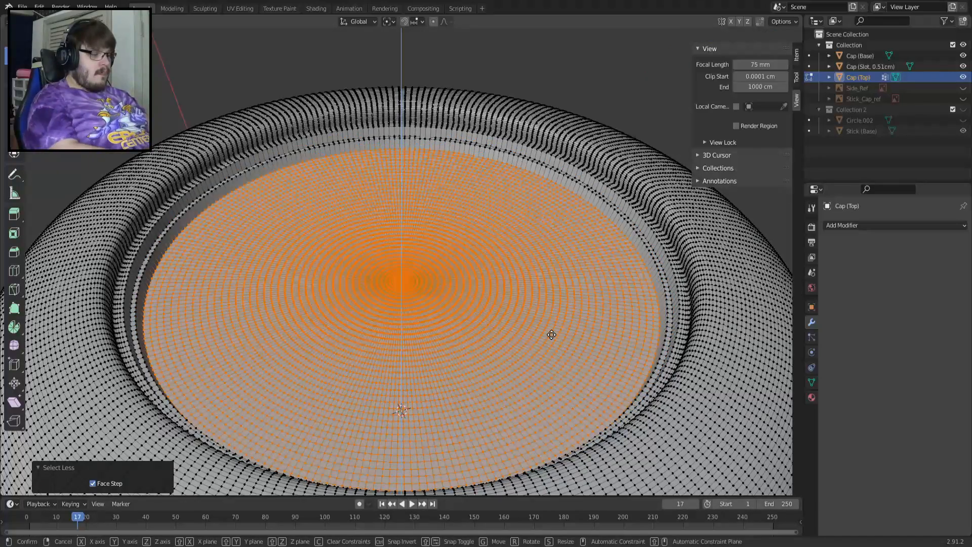
left_click(551, 335)
Form the second groove inward by shrinking the selection and lowering it 0.025 cm, shrinking again and raising it 0.025 cm along Z
key("ctrl+KP_Subtract")
key("ctrl+KP_Subtract")
key("g")
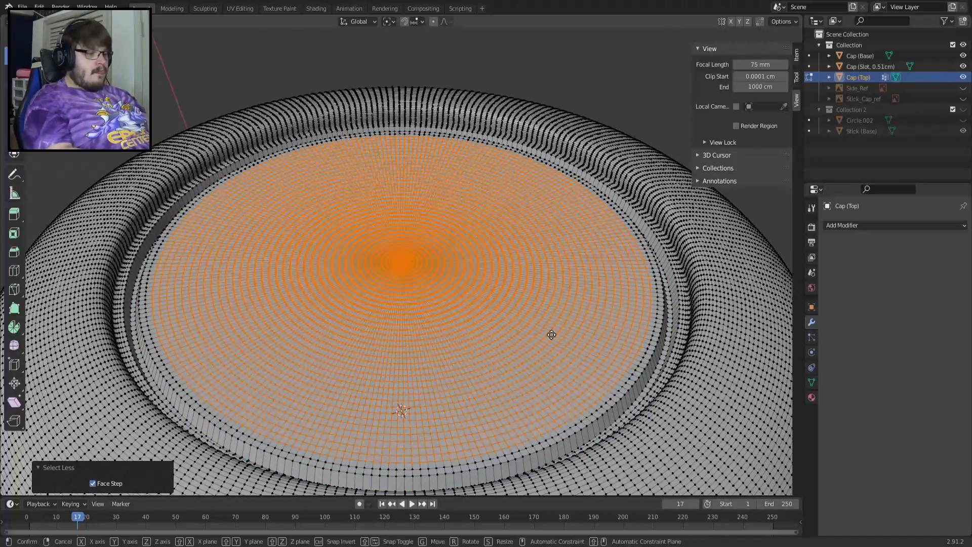
key("z")
left_click(551, 334)
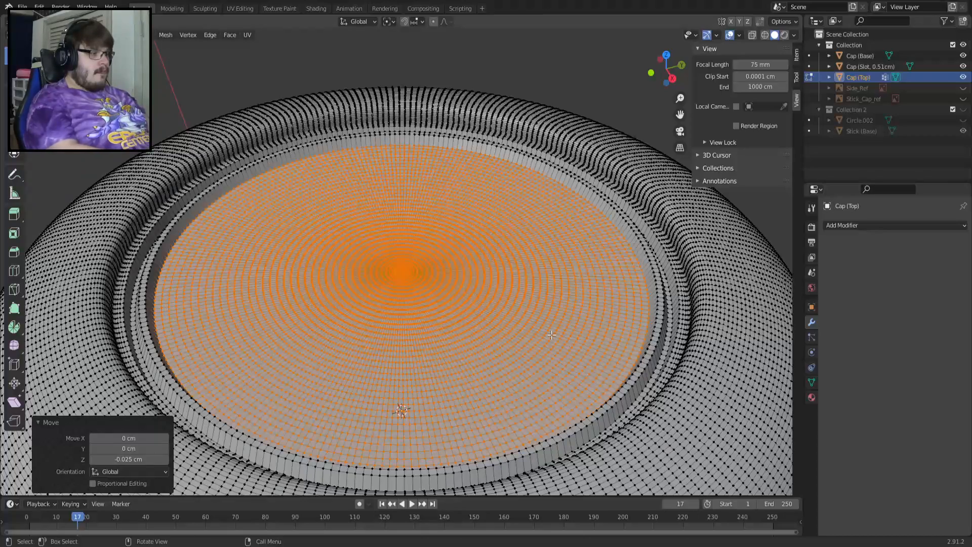
key("g")
key("Escape")
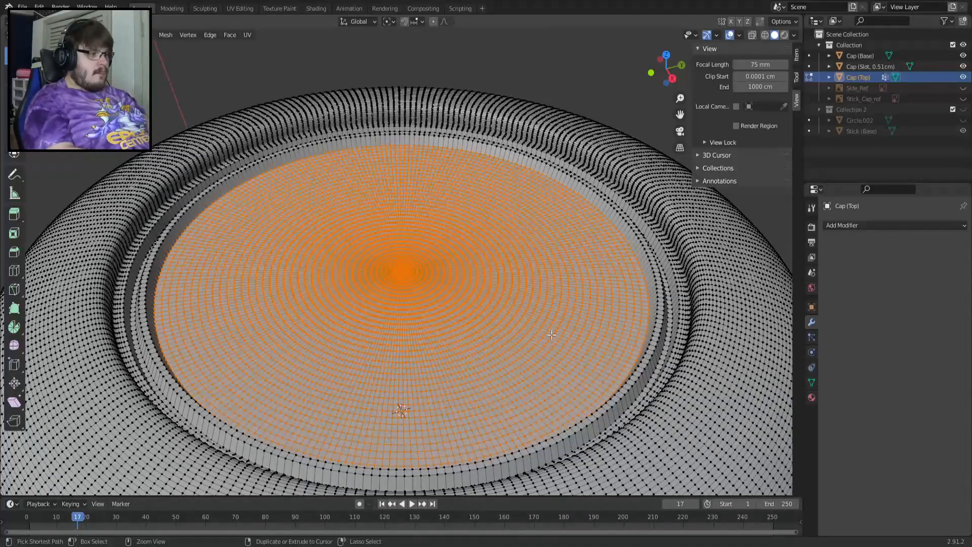
key("ctrl+KP_Subtract")
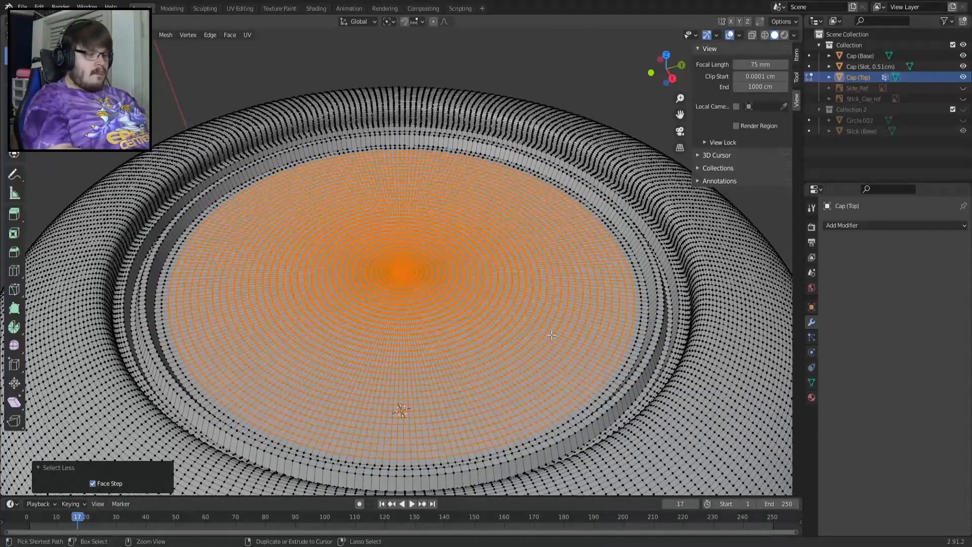
key("g")
key("z")
key("Return")
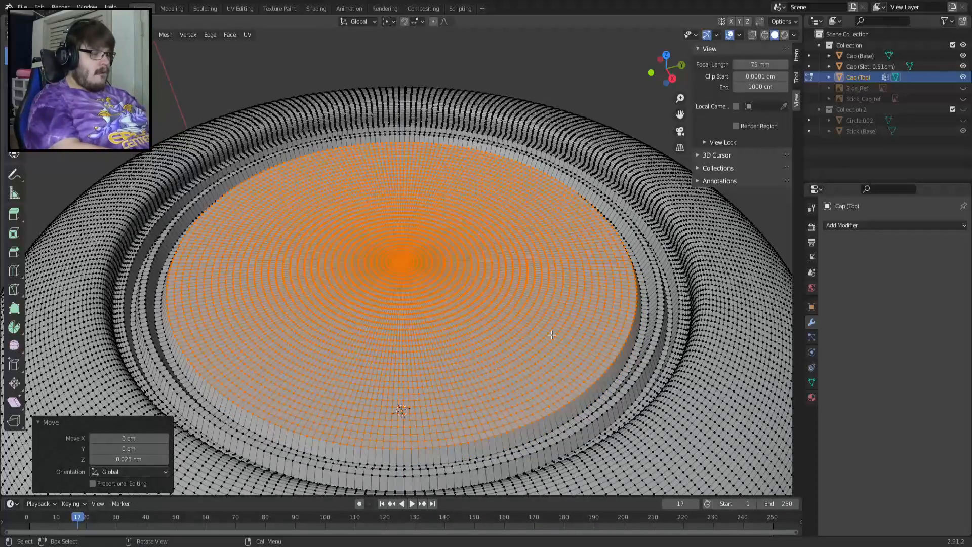
Form the third groove inward, lowering the shrunken floor selection 0.025 cm along Z and raising the next smaller one 0.025 cm
key("ctrl+KP_Subtract")
type("gz.025-")
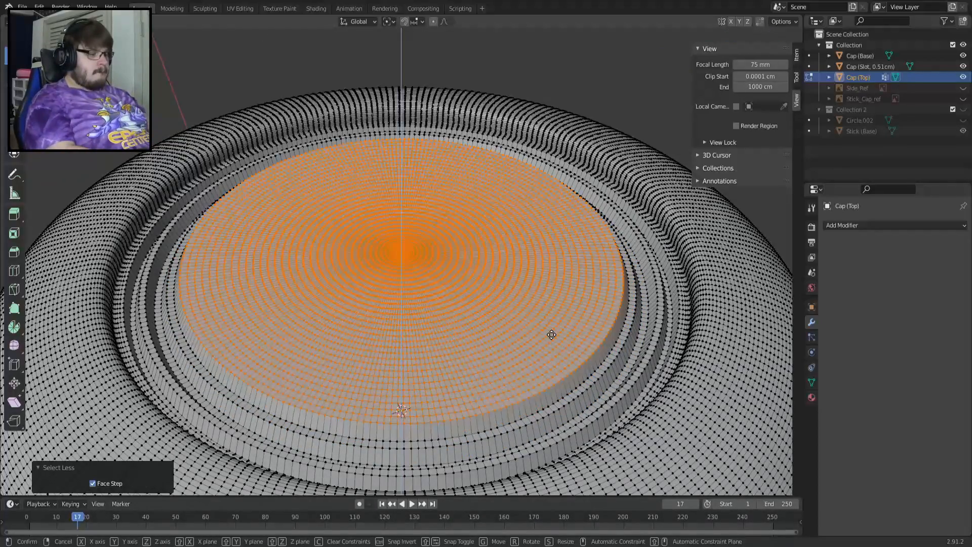
key("Return")
key("ctrl+KP_Subtract")
key("g")
type("z")
type(".025")
key("Return")
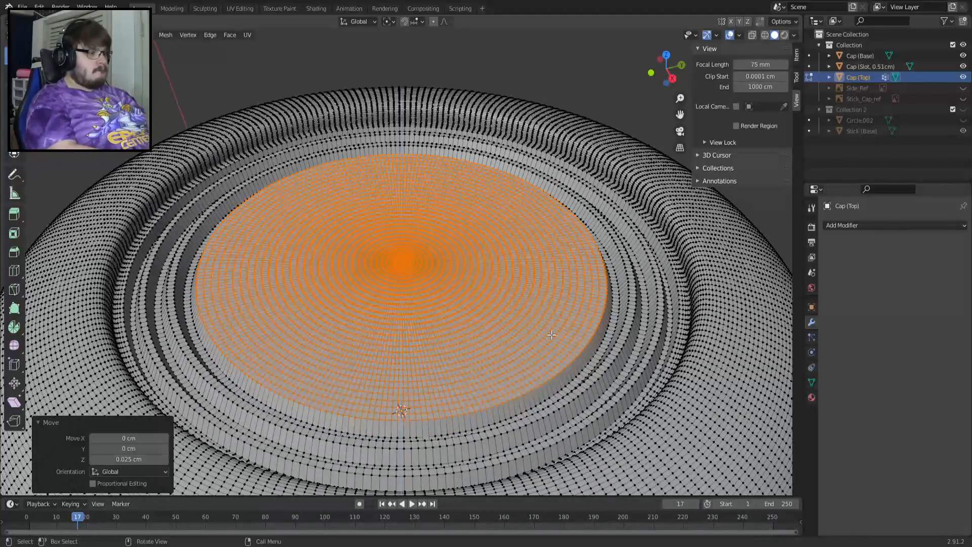
Form the fourth groove inward, lowering the shrunken floor selection 0.025 cm along Z and raising the next smaller one 0.025 cm
key("ctrl+KP_Subtract")
type("gy.025")
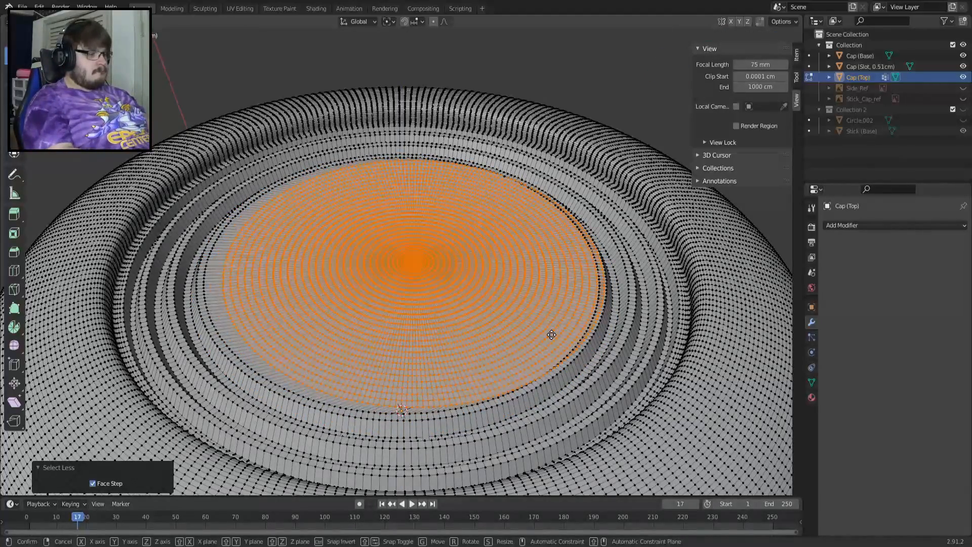
type("z-")
key("Return")
key("ctrl+KP_Subtract")
key("ctrl+KP_Subtract")
type("g")
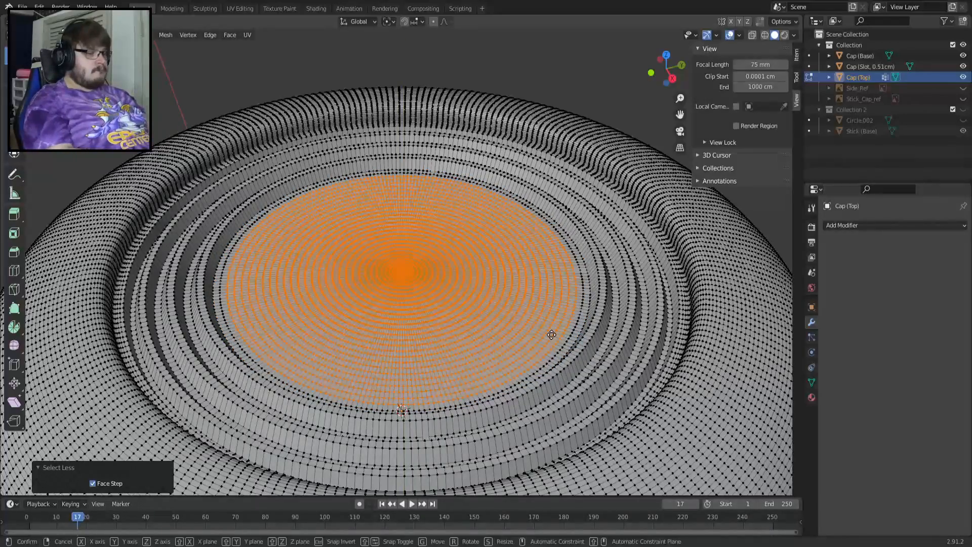
type(".025z")
key("Return")
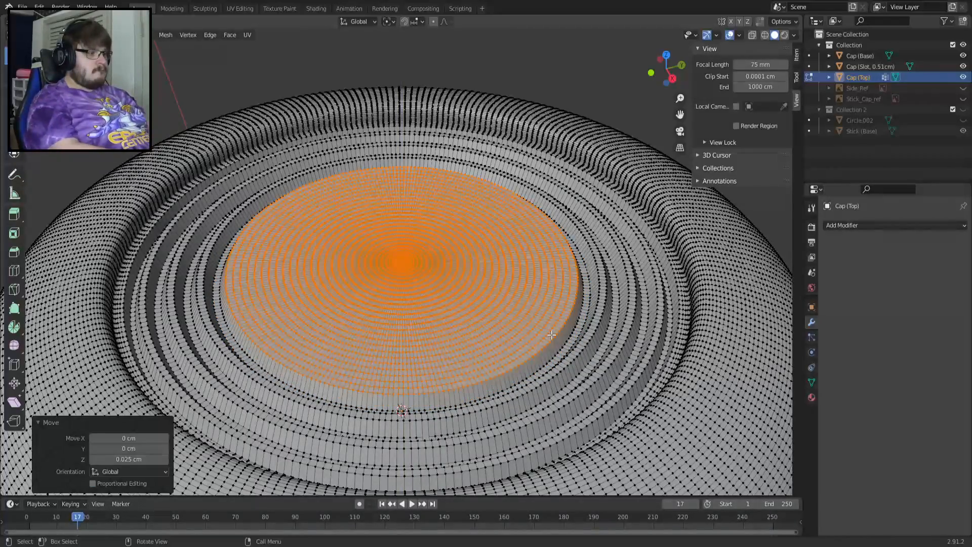
Form the fifth groove inward, lowering the shrunken floor selection 0.025 cm along Z and raising the next smaller one 0.025 cm
key("ctrl+KP_Subtract")
key("ctrl+KP_Subtract")
type("g.025z")
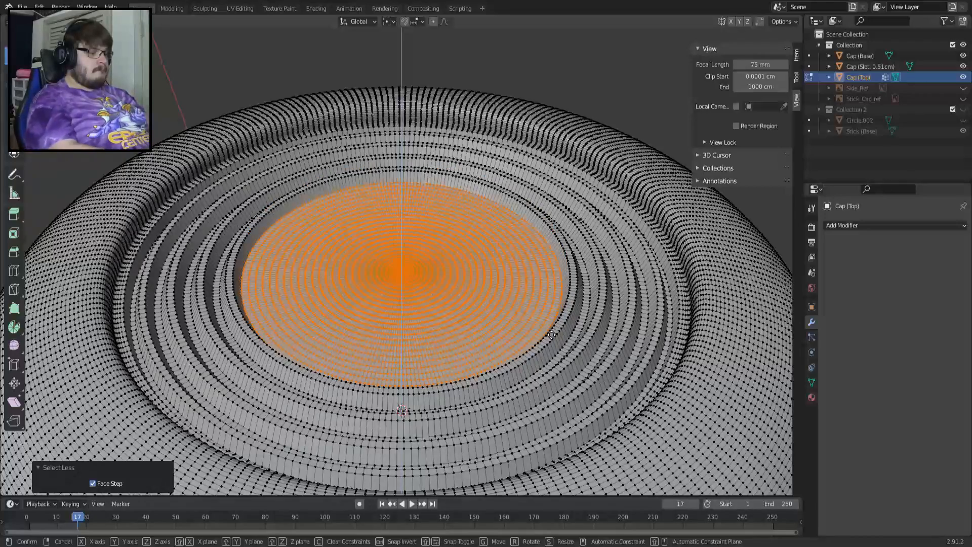
key("Return")
key("ctrl+KP_Subtract")
type("g")
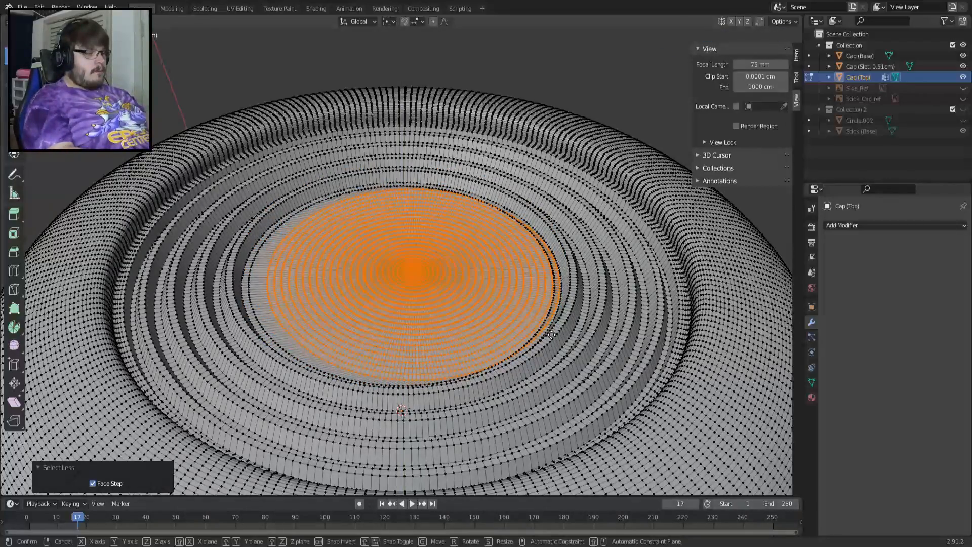
type(".025z")
key("Return")
Shrink the selection inside the fifth groove and lower the remaining floor by 0.025 cm along Z
key("ctrl+KP_Subtract")
type("g")
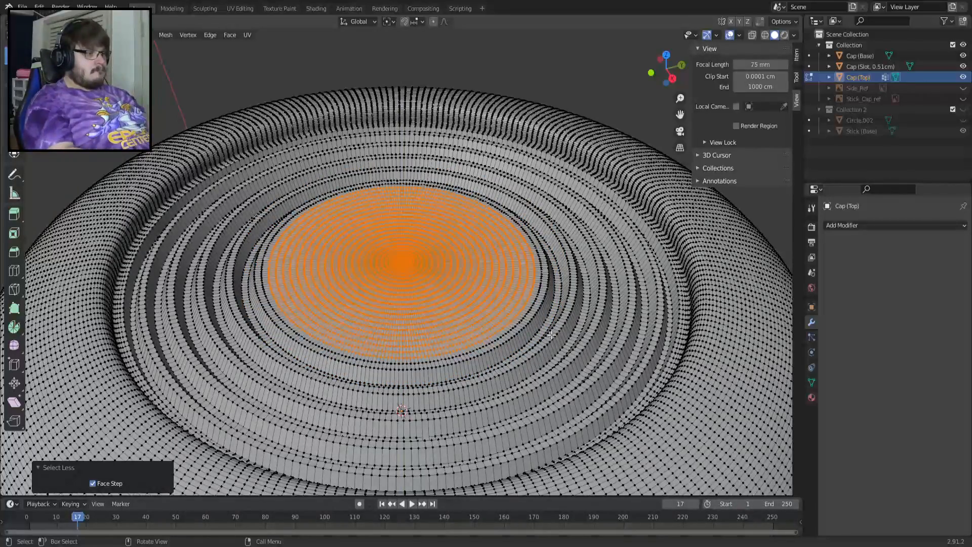
type("-.025")
type("z")
key("Return")
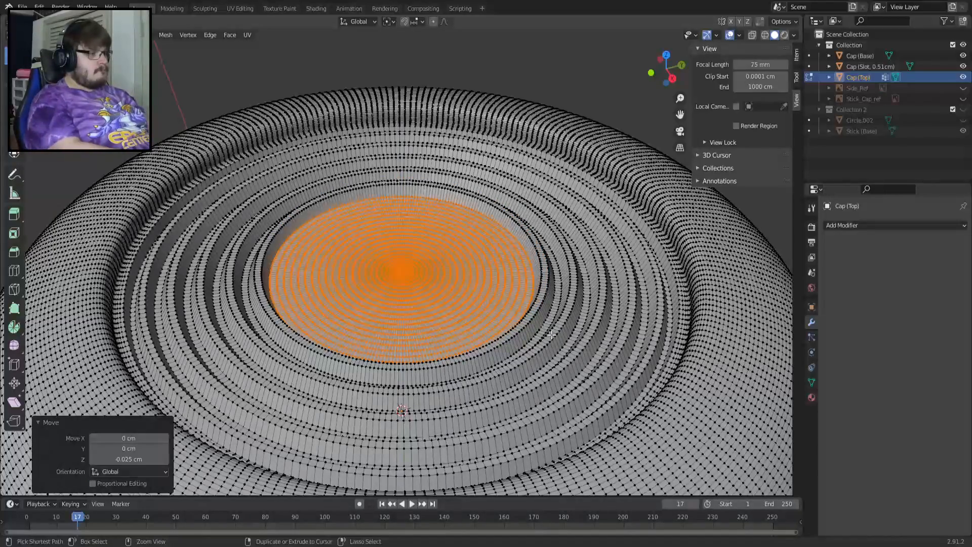
Shrink the selection once more, try raising the inner floor by 0.025 cm along Z, and undo the move
key("ctrl+KP_Subtract")
key("g")
key("z")
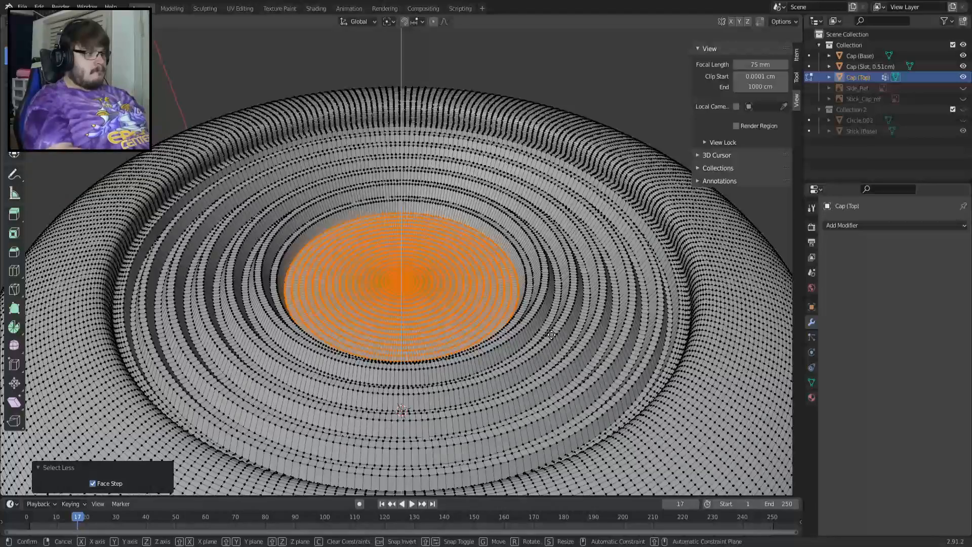
type(".025")
key("Return")
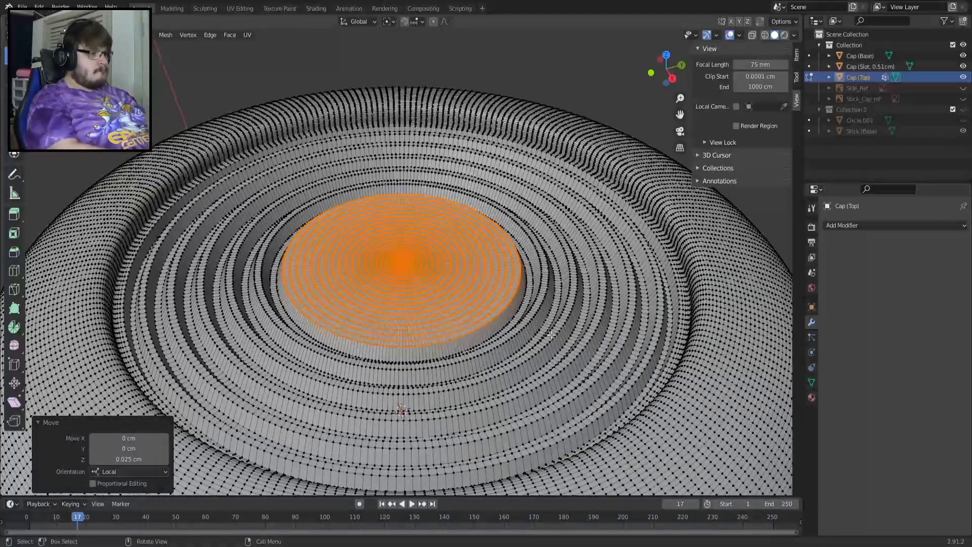
key("ctrl+z")
Try lowering the same inner floor selection by 0.025 cm along Z and undo the move
type("g")
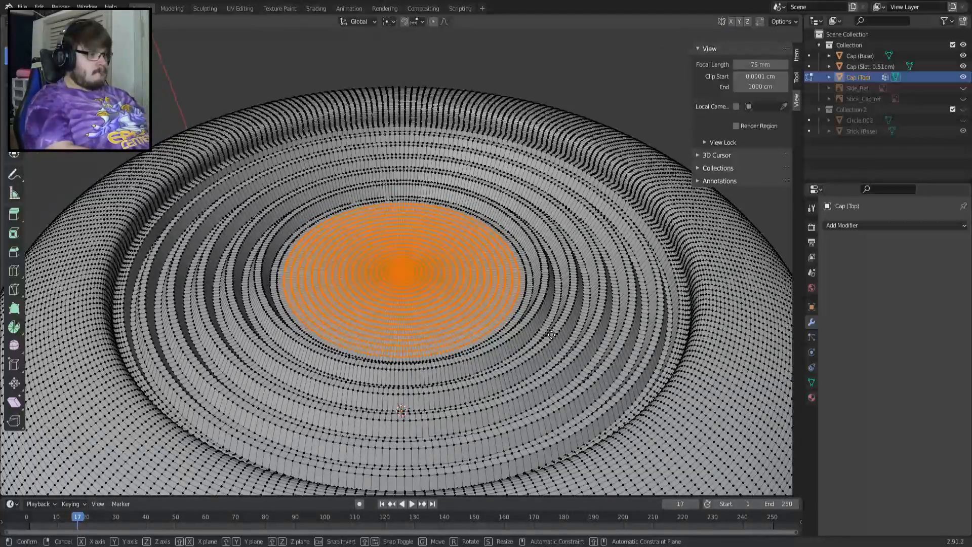
type(".025z-")
key("Return")
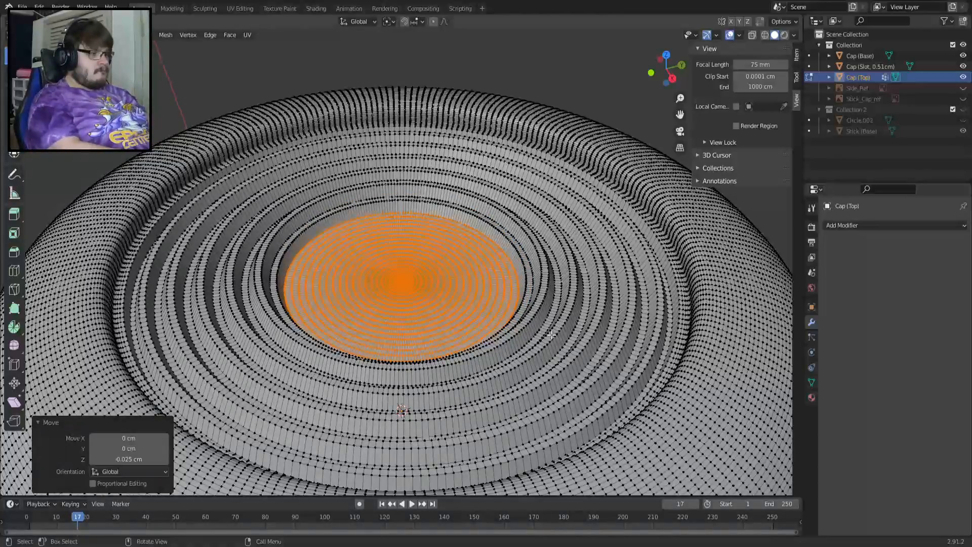
key("ctrl+z")
Undo the lowering and selection shrinking made inside the fifth groove
key("g")
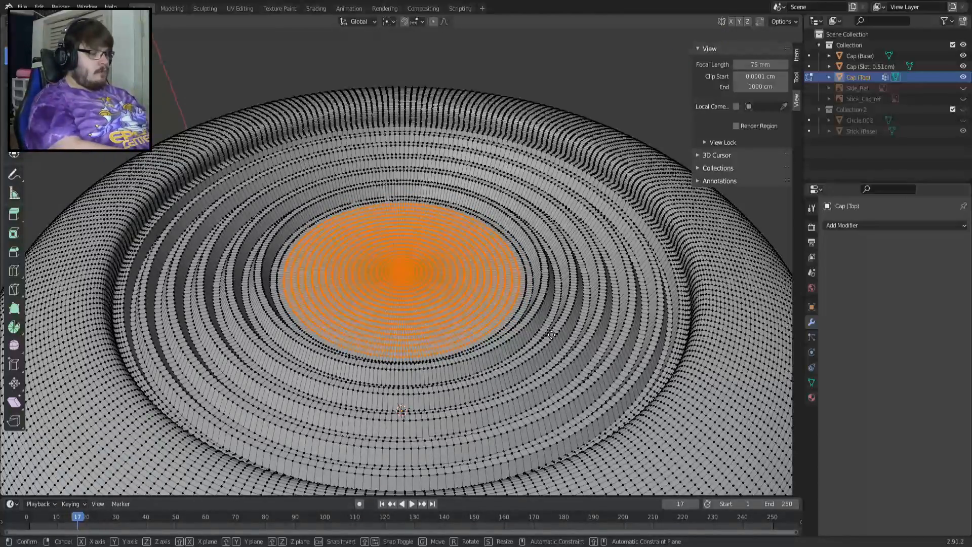
key("Return")
key("ctrl+z")
key("ctrl+z")
key("ctrl+z")
key("ctrl+z")
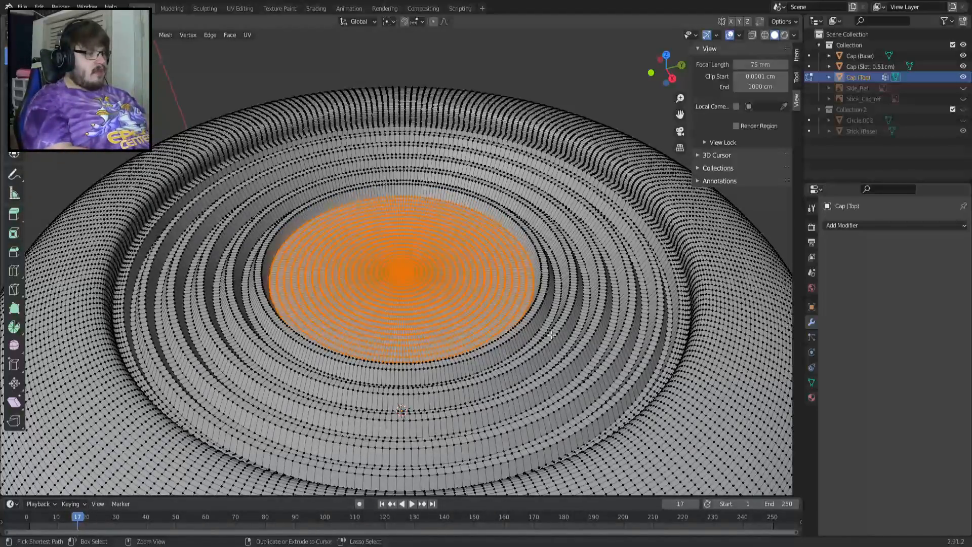
key("ctrl+z")
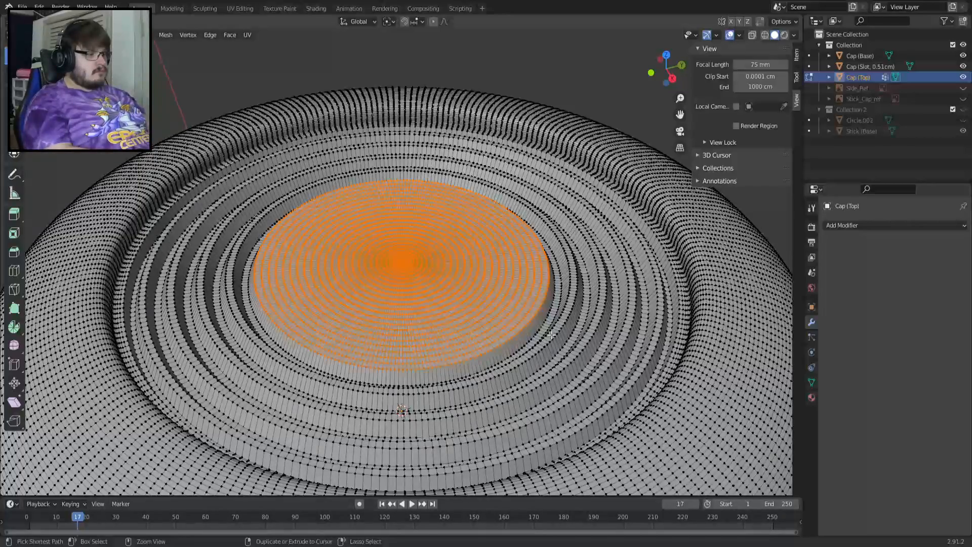
Cut the sixth groove by shrinking the selection and lowering it 0.025 cm along Z, then shrinking again and raising it 0.025 cm
key("ctrl+KP_Subtract")
key("g")
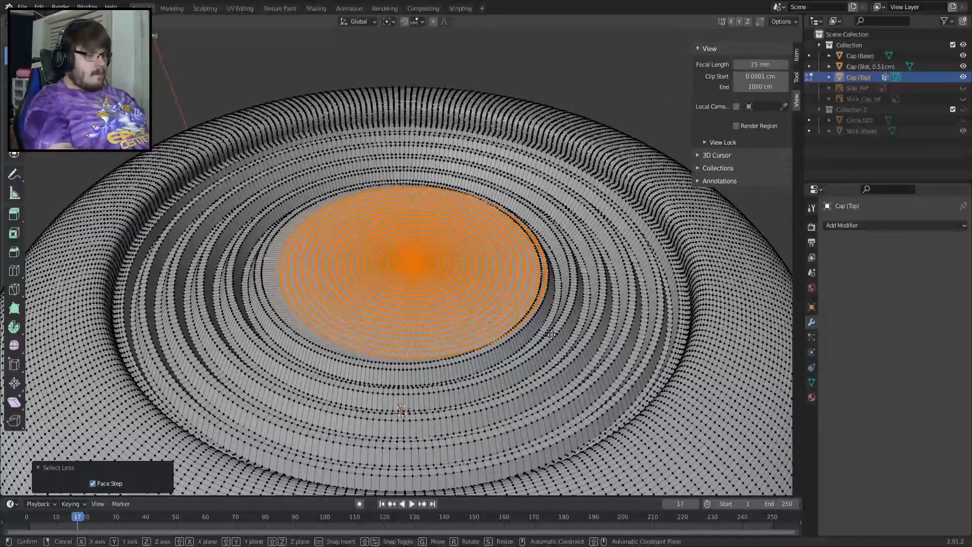
key("z")
left_click(551, 335)
key("ctrl+KP_Subtract")
key("g")
key("z")
left_click(552, 334)
Form the seventh groove with a smaller selection lowered 0.025 cm along Z and a further shrunken one raised 0.025 cm
key("ctrl+KP_Subtract")
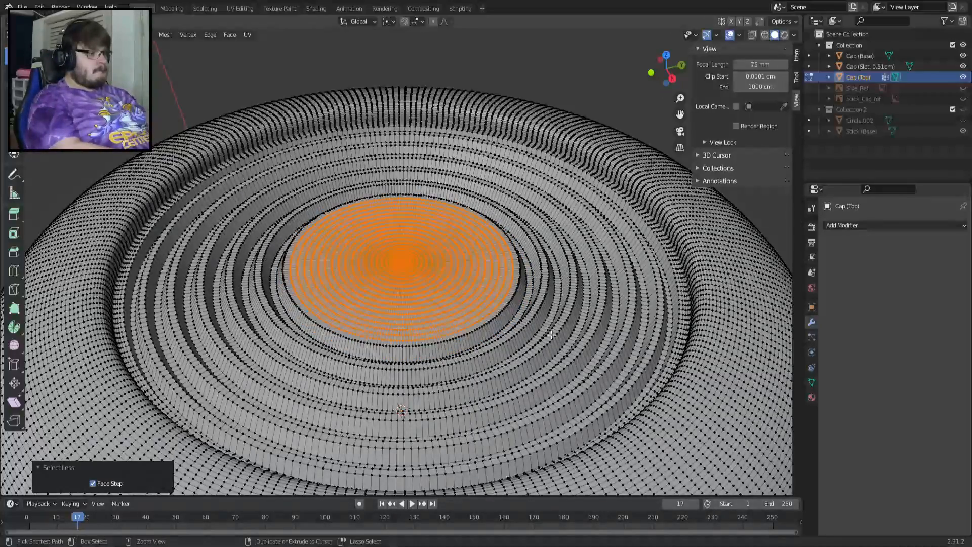
key("g")
key("z")
left_click(552, 335)
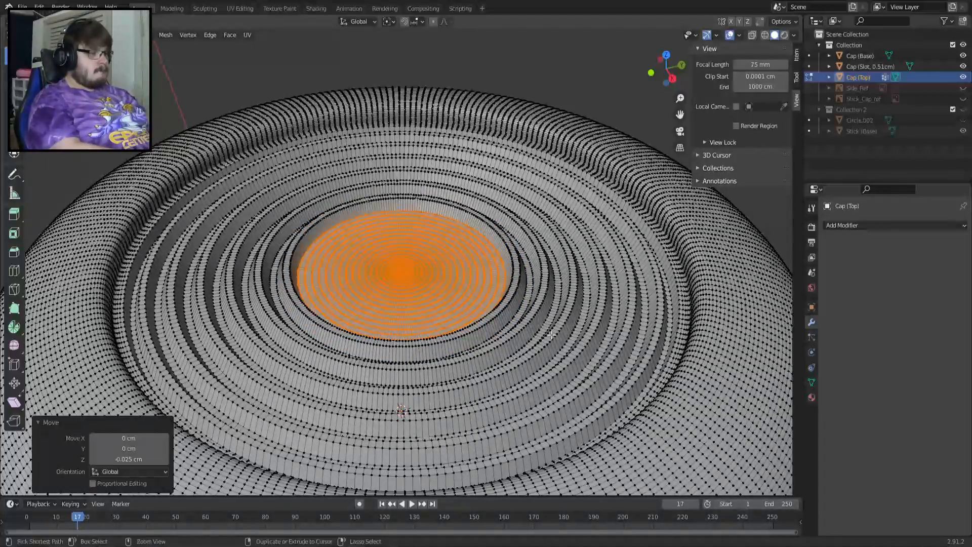
key("ctrl+KP_Subtract")
key("g")
key("z")
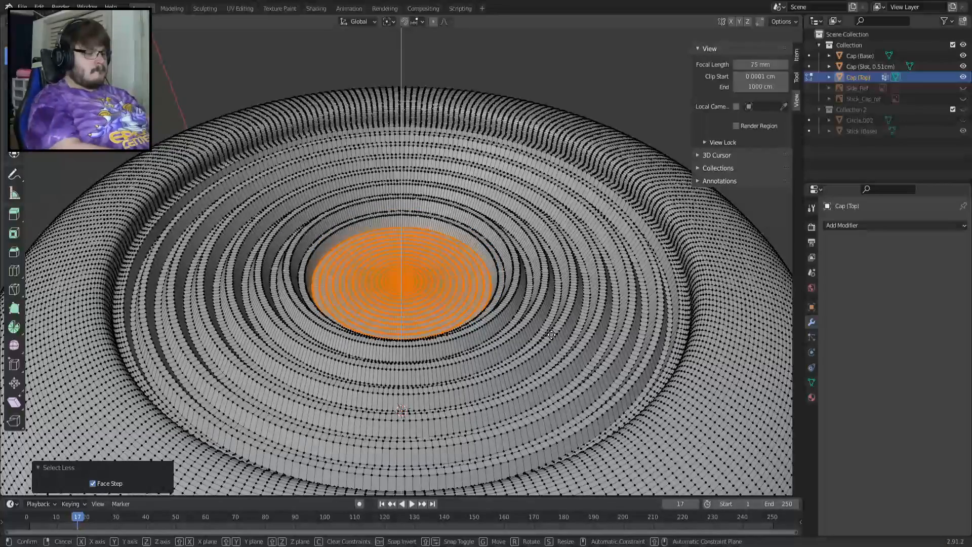
left_click(551, 335)
Form the eighth groove by lowering the shrunken inner floor 0.025 cm along Z and raising the next smaller selection 0.025 cm
key("ctrl+KP_Subtract")
key("g")
key("z")
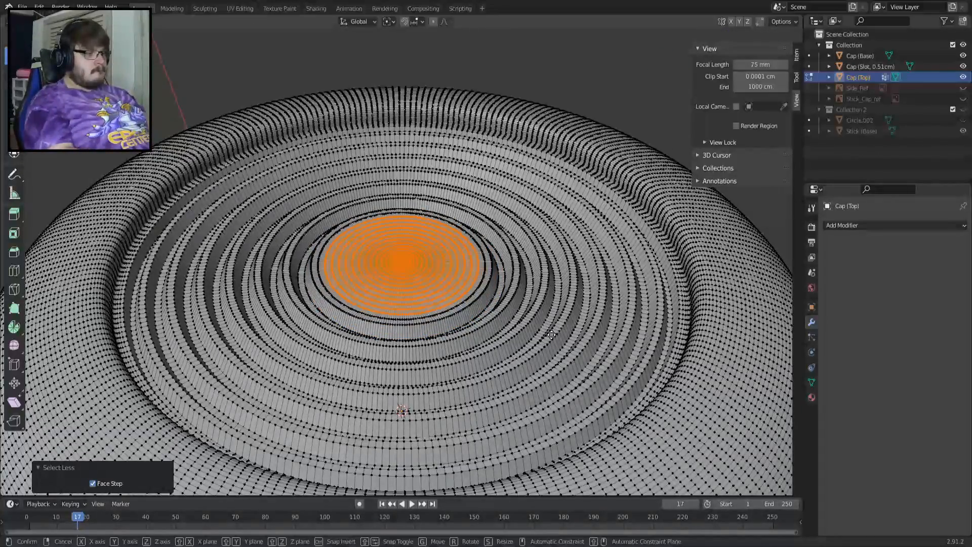
left_click(552, 335)
key("ctrl+KP_Subtract")
key("g")
key("z")
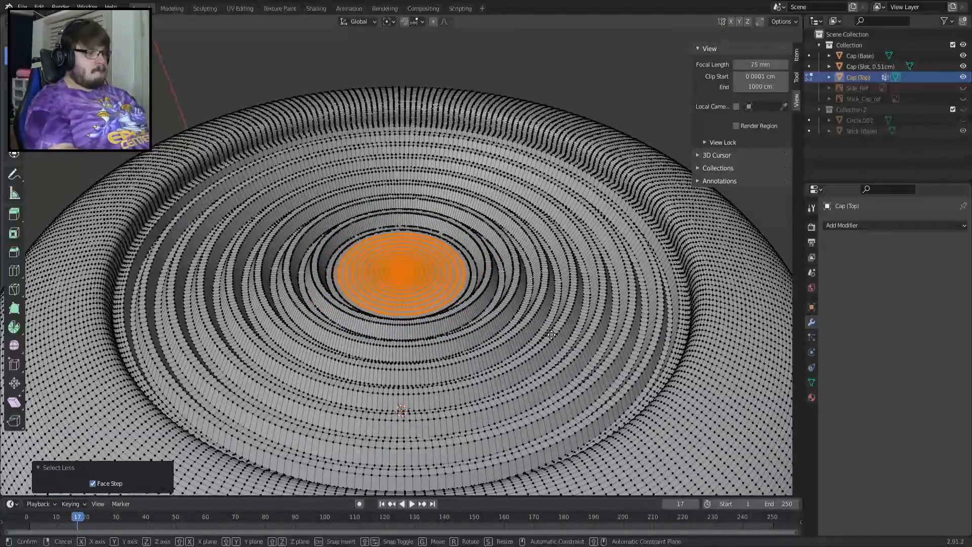
left_click(552, 334)
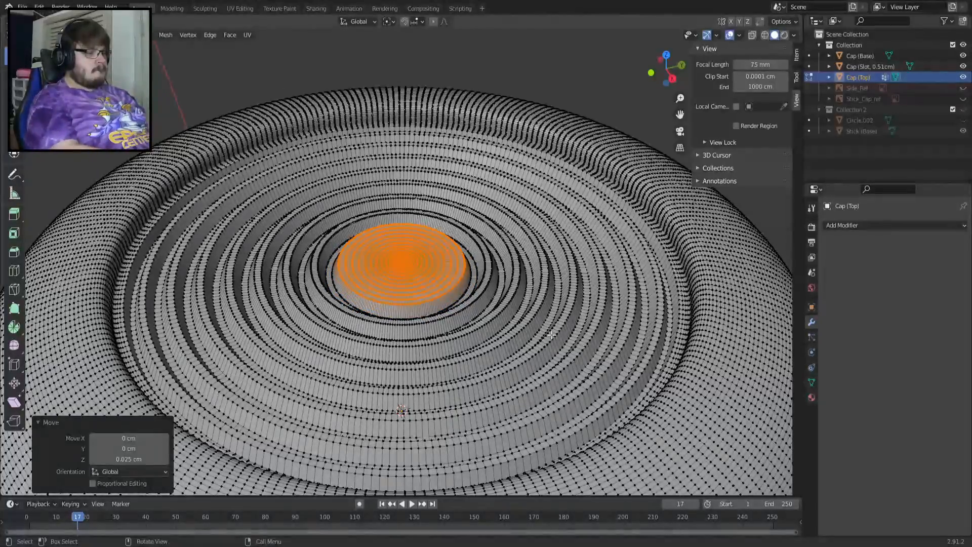
Shrink the selection inside the eighth groove and lower the remaining floor by 0.025 cm along Z
key("g")
key("z")
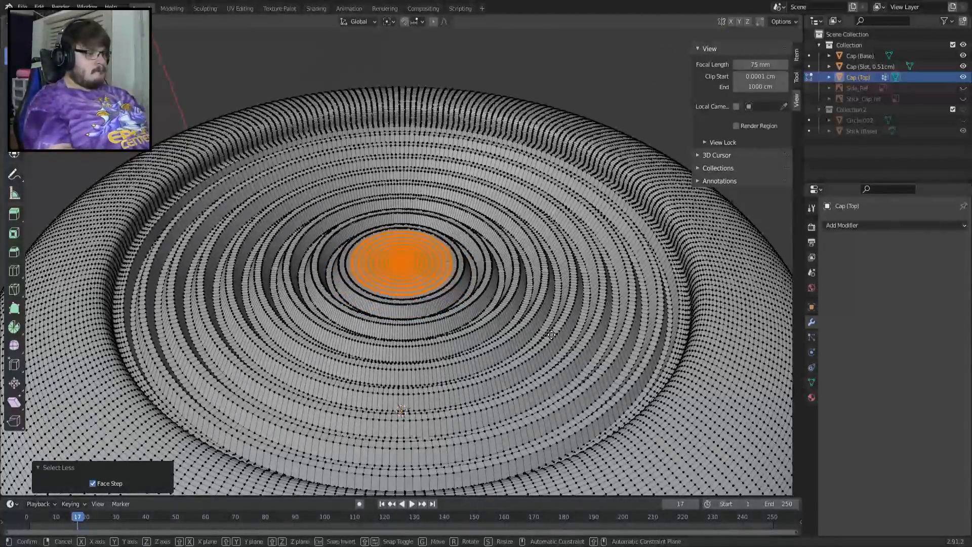
left_click(551, 334)
key("g")
key("z")
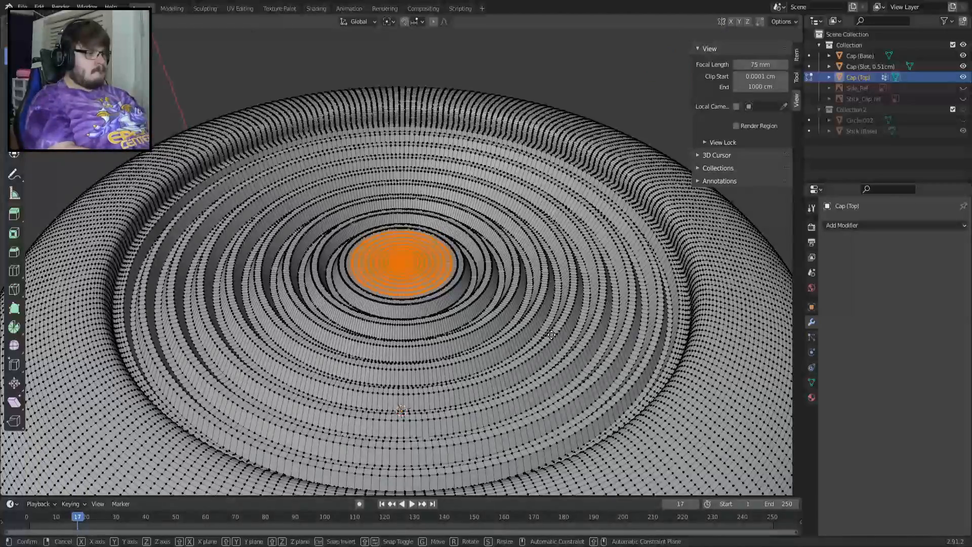
left_click(551, 334)
key("g")
key("z")
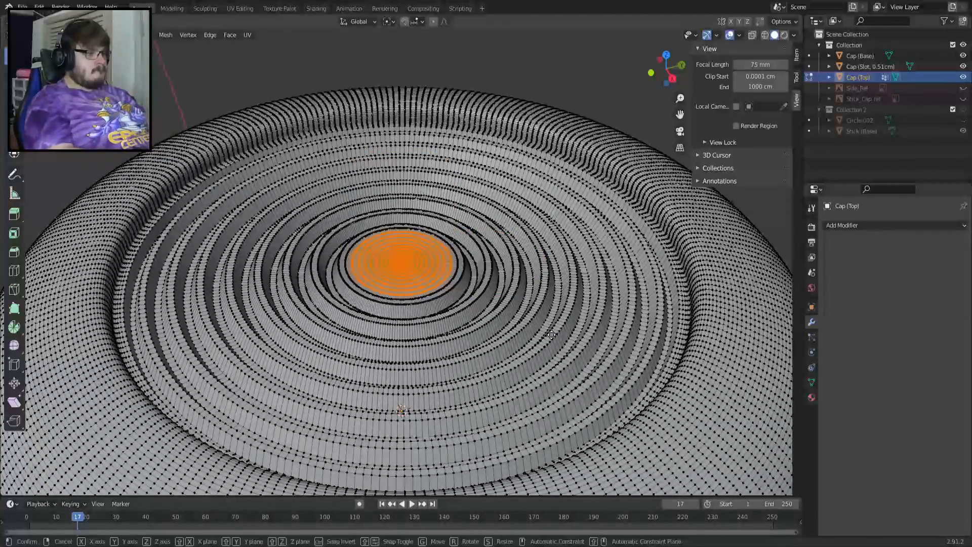
key("z")
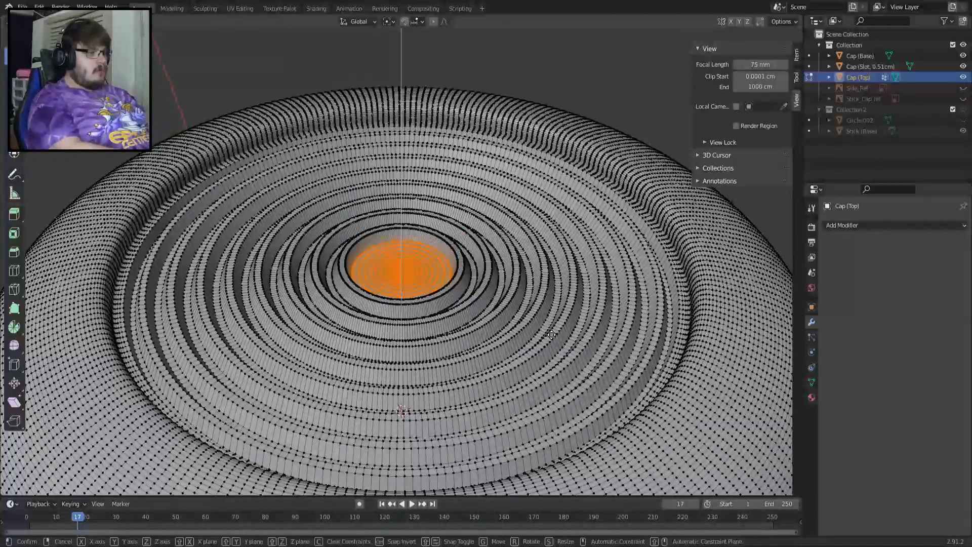
left_click(551, 335)
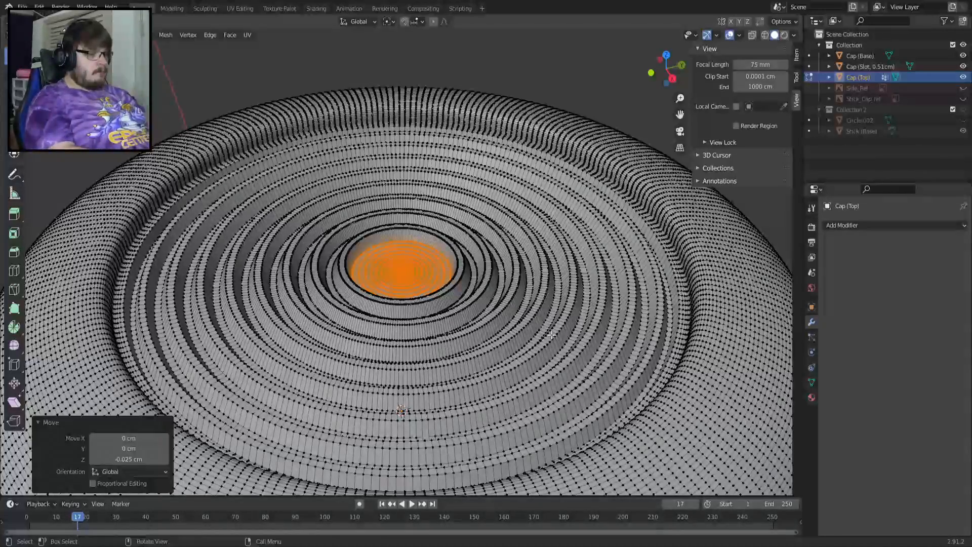
Shrink the selection within the ninth groove and raise the central floor by 0.025 cm along Z
key("ctrl+KP_Subtract")
key("z")
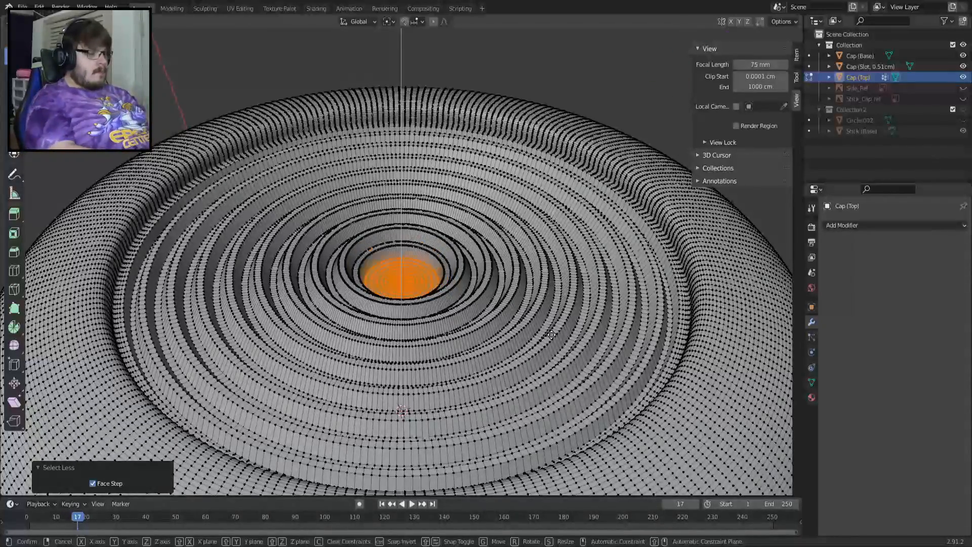
left_click(552, 334)
Shrink the selection inside the ninth groove and try lowering the small central floor by 0.025 cm along Z
key("ctrl+KP_Subtract")
key("g")
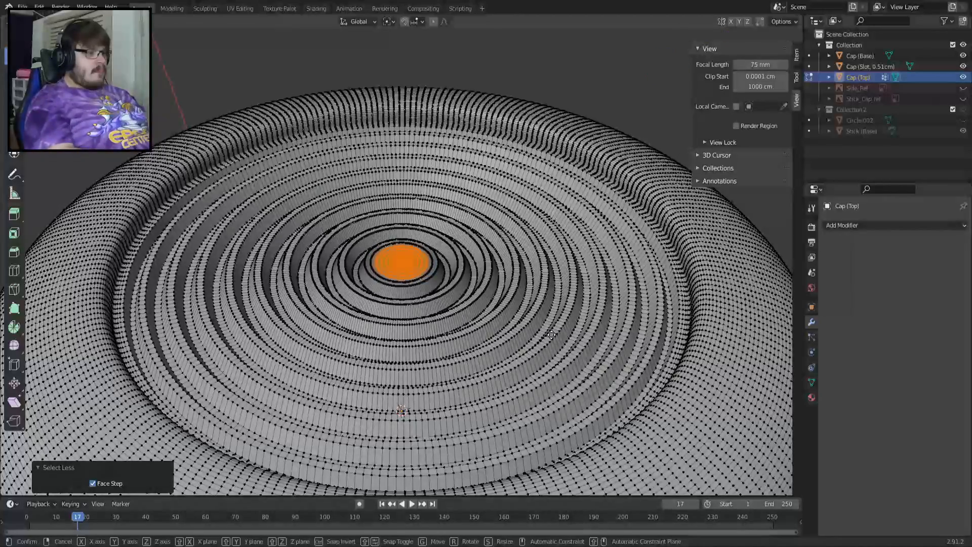
key("z")
left_click(551, 334)
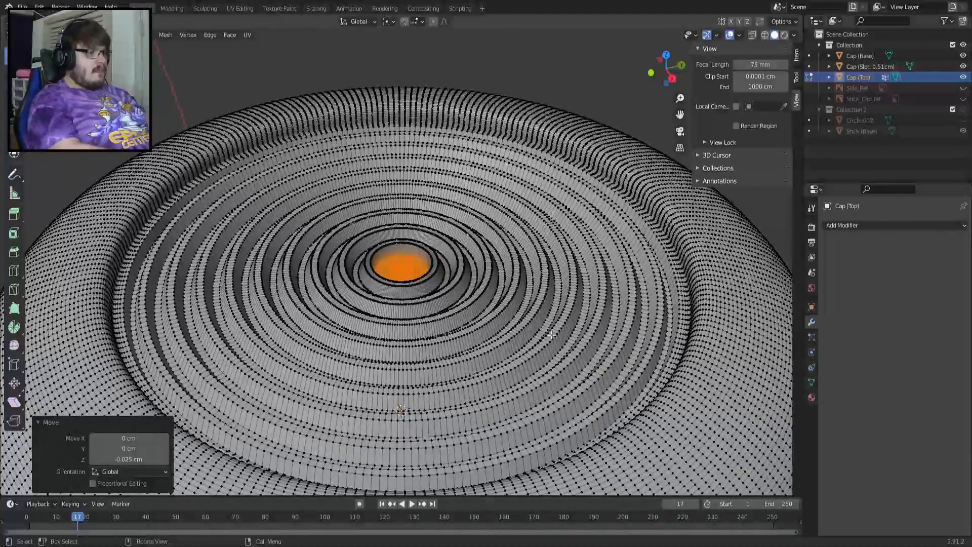
Shrink the selection twice within the lowered centre and try raising the inner disc along Z
key("Tab")
scroll(435, 271, "up", 5)
key("Tab")
scroll(436, 271, "up", 6)
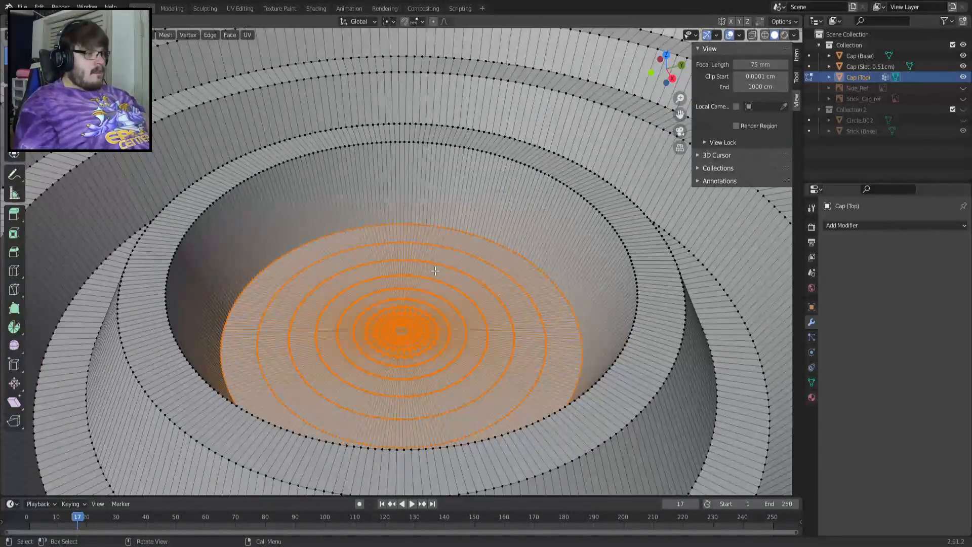
key("ctrl+KP_Subtract")
key("ctrl+KP_Subtract")
key("g")
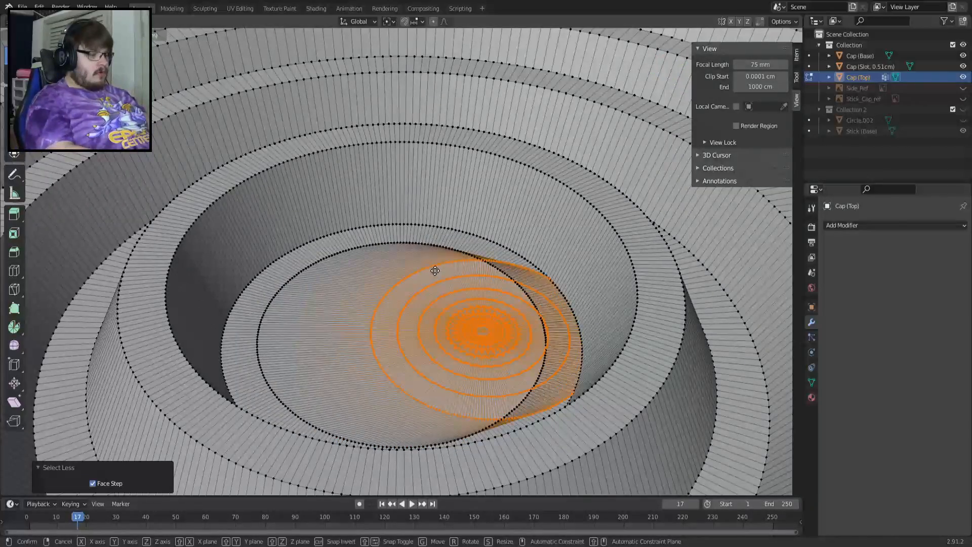
key("z")
left_click(435, 271)
Check the raised centre disc in Object Mode and undo its raising
key("Tab")
scroll(433, 271, "down", 7)
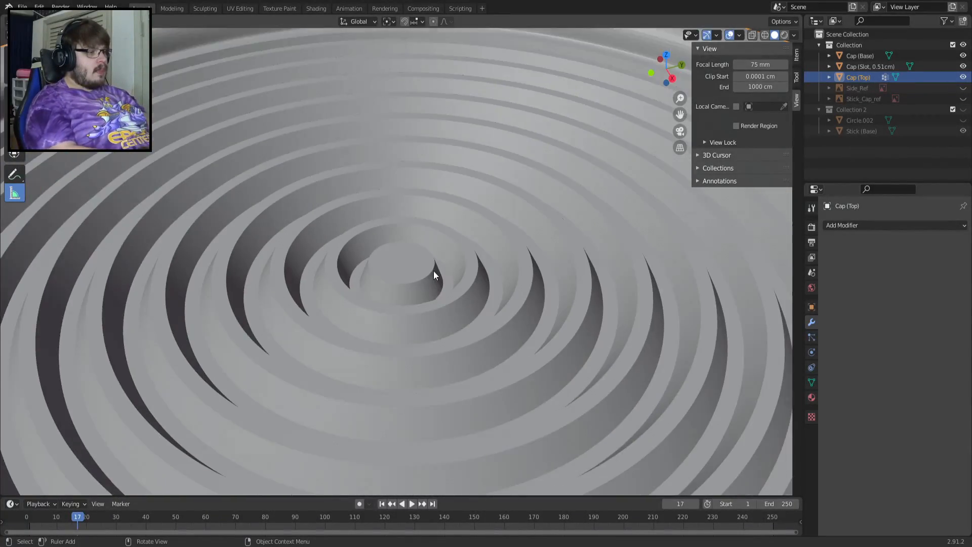
scroll(433, 271, "down", 5)
middle_click_drag(434, 272, 354, 291)
key("Tab")
scroll(446, 276, "up", 8)
key("ctrl+z")
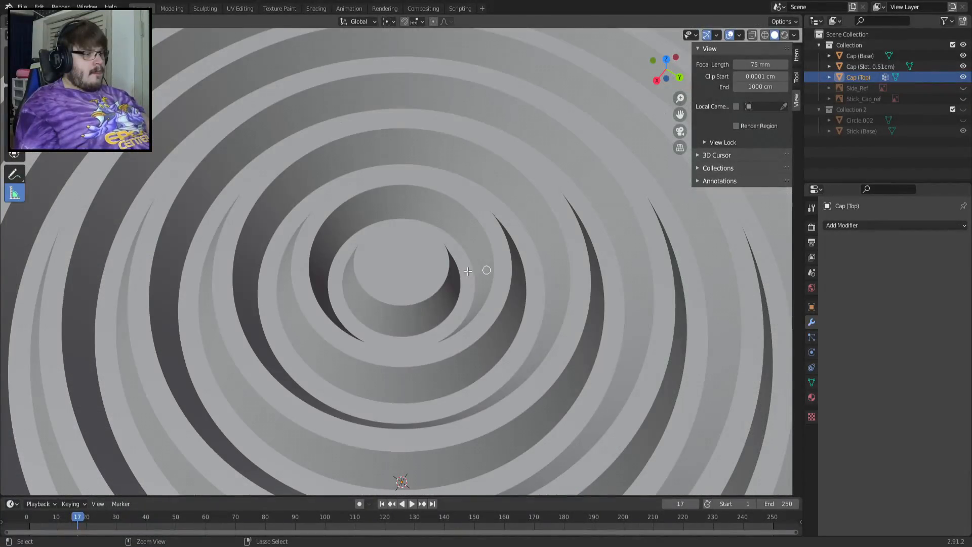
key("ctrl+z")
key("ctrl+z")
Try raising the twice-shrunken centre selection of the recess floor again
key("Tab")
scroll(468, 272, "down", 8)
key("Tab")
scroll(468, 289, "up", 8)
key("Tab")
key("Tab")
key("e")
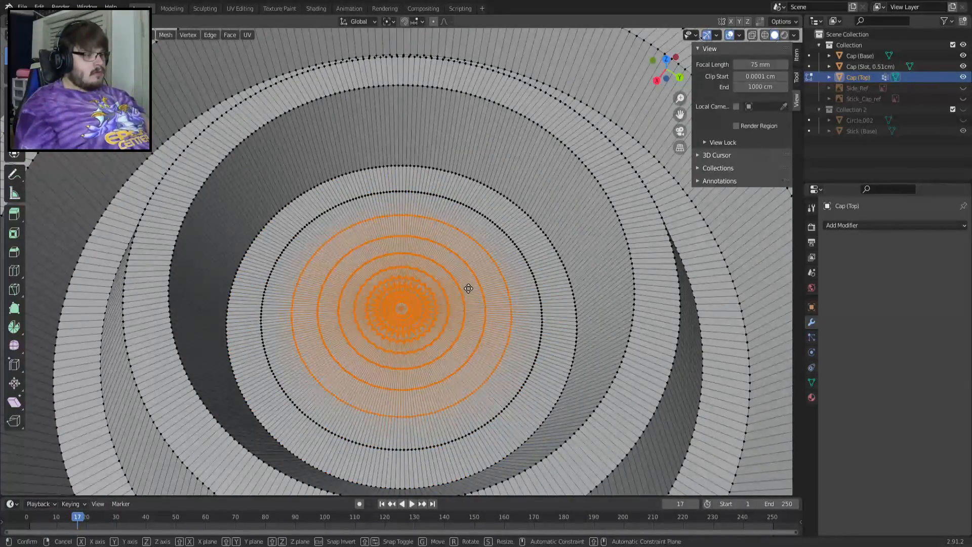
key("Return")
Shrink the selection twice on the raised centre disc and try lowering its middle along Z
key("ctrl+KP_Subtract")
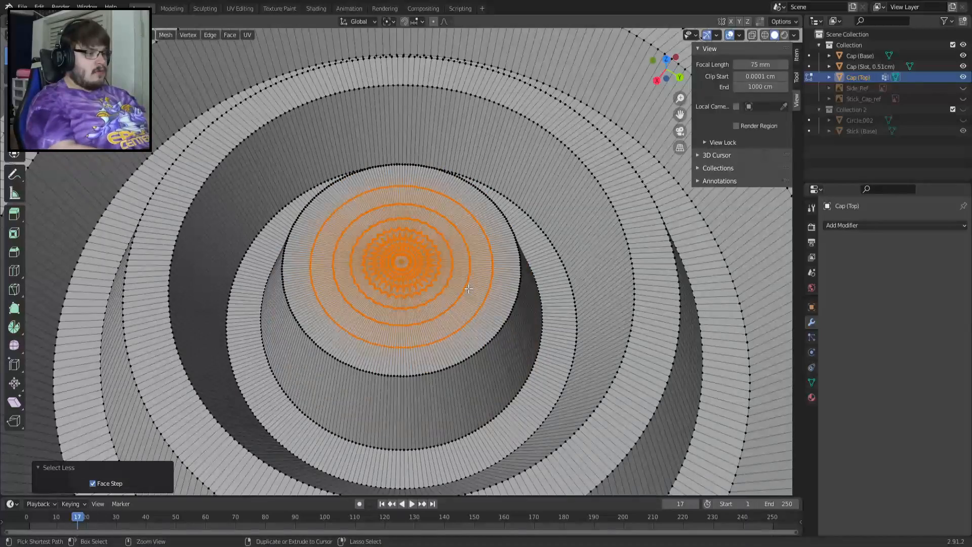
key("ctrl+KP_Subtract")
type("gz-.1")
key("Return")
Examine the innermost grooves and the whole grooved recess in Object Mode
key("Tab")
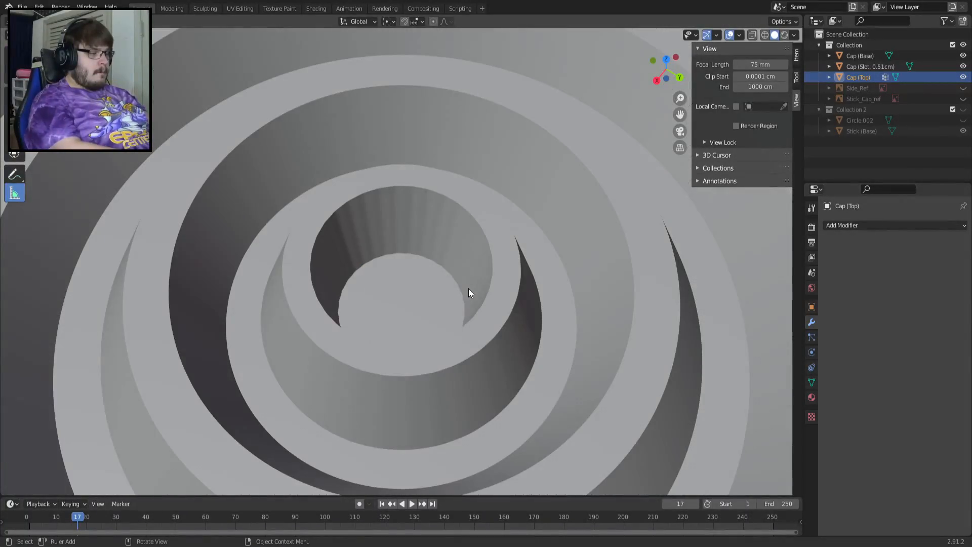
scroll(469, 286, "down", 8)
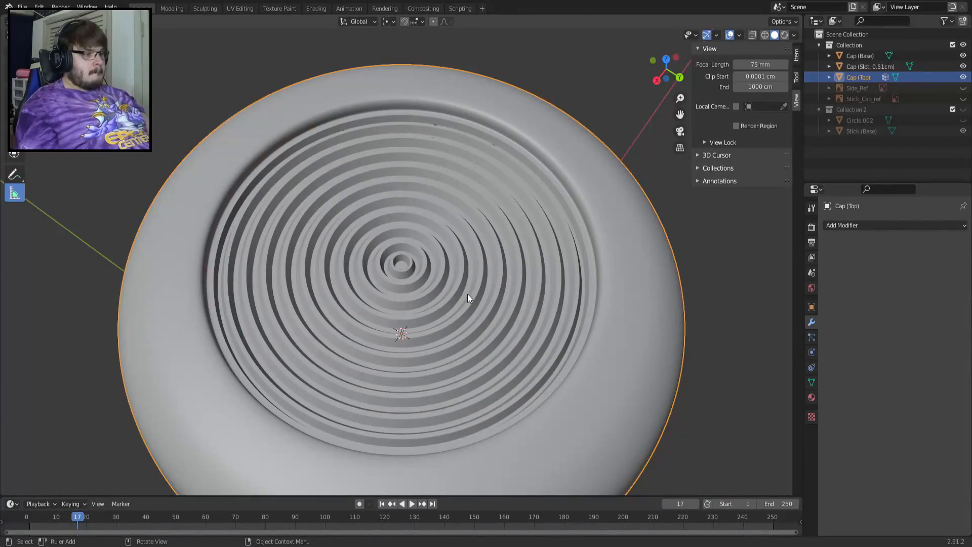
scroll(467, 294, "down", 3)
mouse_move(460, 311)
middle_mouse_down()
mouse_move(439, 268)
mouse_move(446, 283)
mouse_move(386, 303)
mouse_move(356, 257)
mouse_move(406, 259)
mouse_move(477, 356)
mouse_move(460, 295)
middle_mouse_up()
scroll(445, 284, "up", 3)
scroll(445, 287, "up", 2)
scroll(445, 284, "down", 5)
scroll(458, 291, "up", 5)
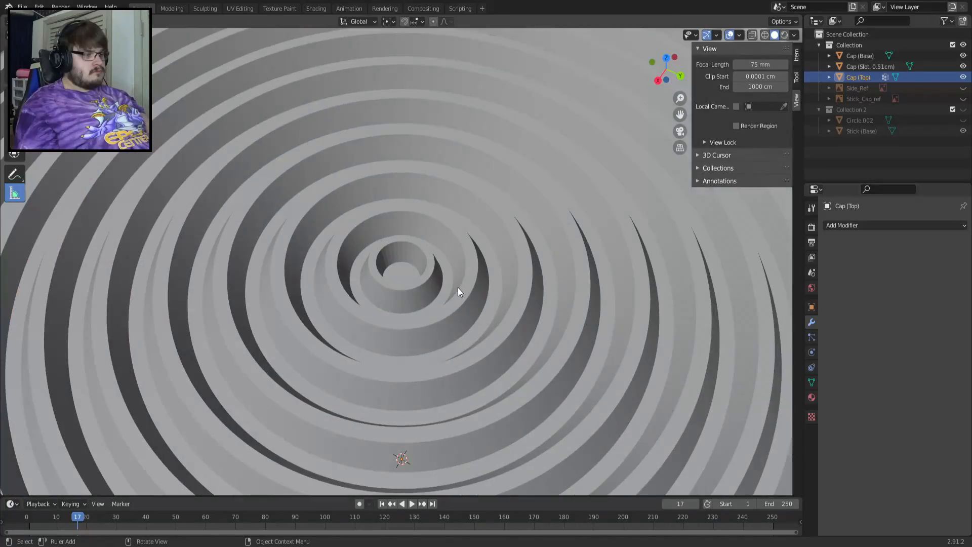
Undo the recent lowering, raising and selection shrinking at the recess centre
key("Tab")
key("ctrl+z")
key("ctrl+z")
key("ctrl+z")
key("ctrl+z")
key("ctrl+z")
key("ctrl+z")
key("ctrl+z")
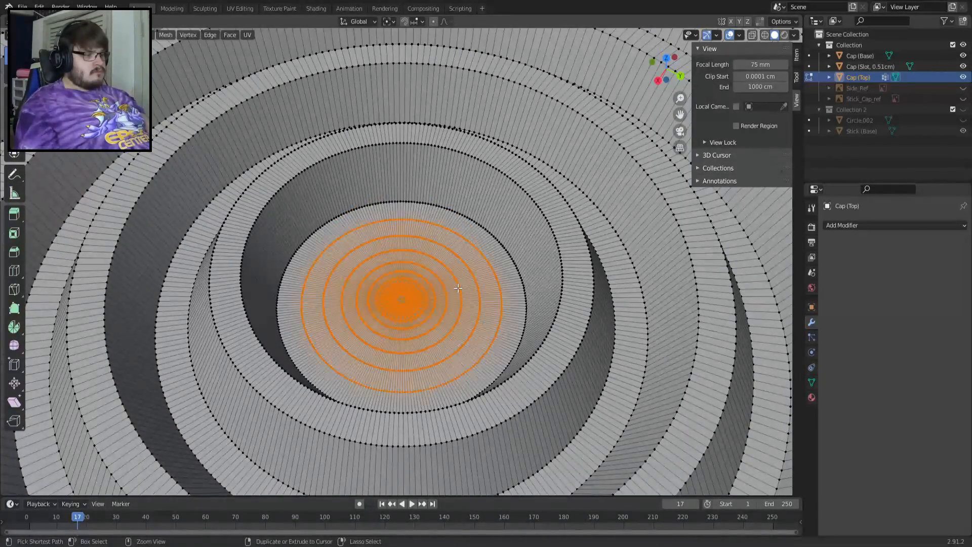
Examine the grooved cap from several angles in Object Mode using Rendered viewport shading
scroll(457, 287, "down", 10)
mouse_move(457, 288)
middle_mouse_down()
mouse_move(464, 297)
mouse_move(445, 261)
mouse_move(518, 304)
mouse_move(515, 314)
mouse_move(484, 292)
middle_mouse_up()
scroll(514, 304, "up", 6)
scroll(511, 302, "up", 2)
scroll(510, 302, "down", 3)
key("z")
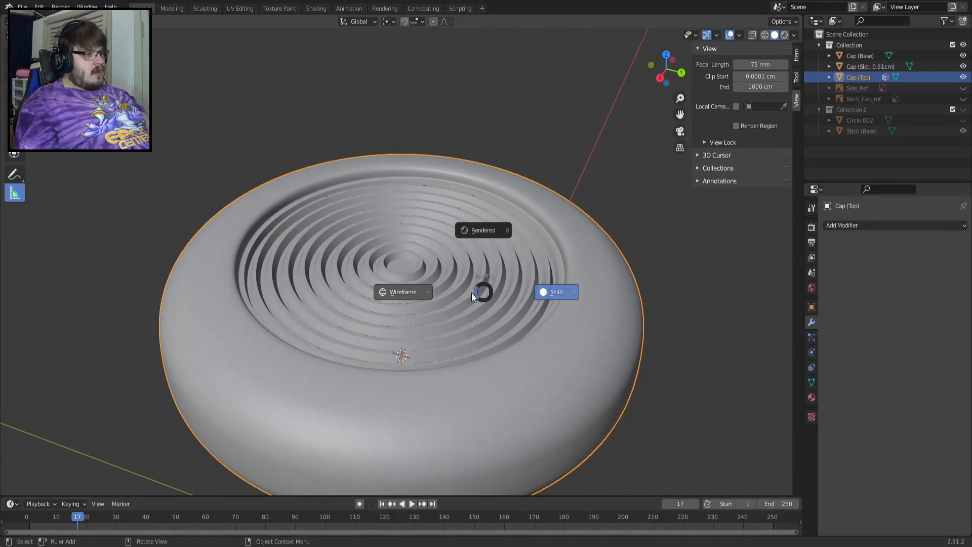
left_click(495, 225)
mouse_move(528, 260)
middle_mouse_down()
mouse_move(494, 278)
mouse_move(322, 320)
mouse_move(304, 296)
middle_mouse_up()
scroll(305, 296, "down", 4)
key("z")
left_click(408, 274)
middle_click_drag(408, 277, 465, 306)
scroll(366, 281, "up", 5)
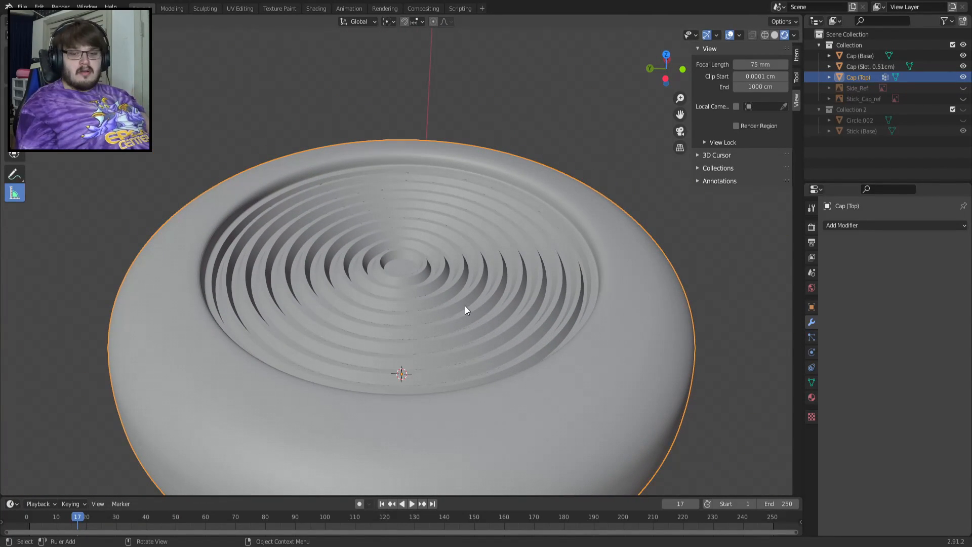
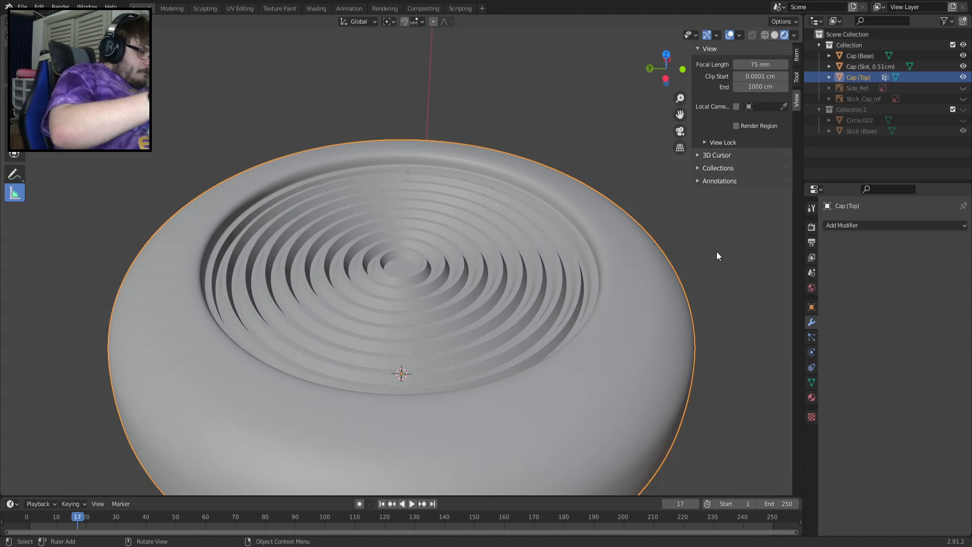
View the cap from the front, enter Edit Mode on Cap (Top) and save the file
scroll(716, 253, "down", 3)
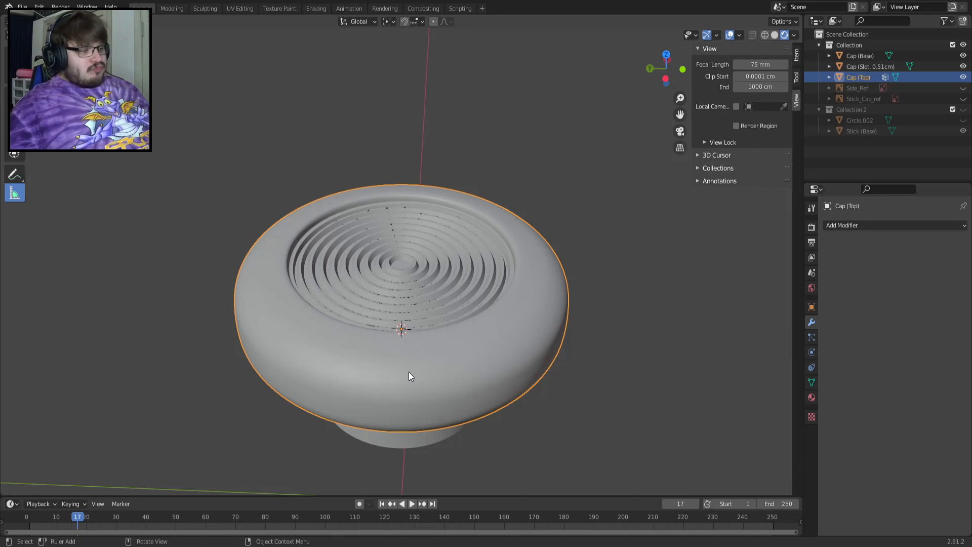
key("KP_1")
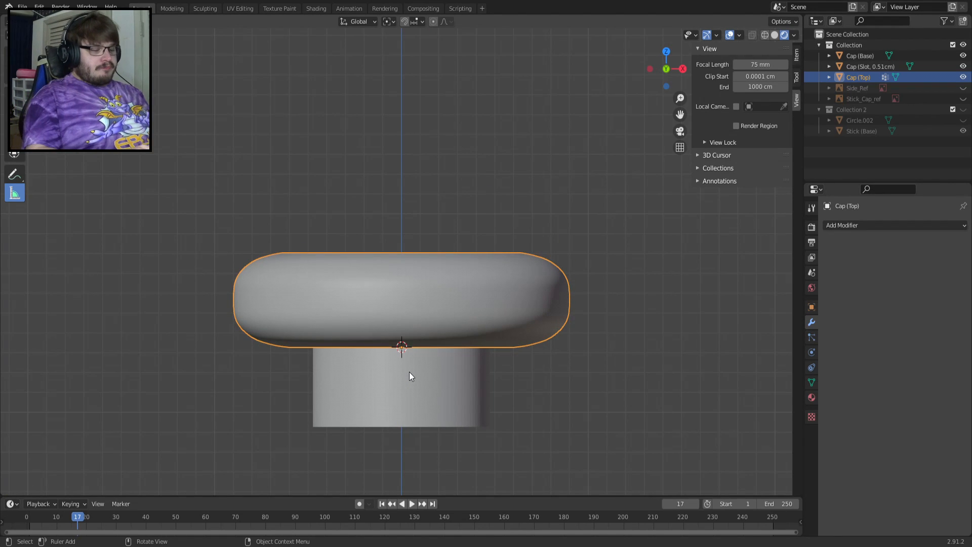
middle_click_drag(406, 311, 372, 271)
scroll(372, 270, "up", 5)
key("Tab")
key("ctrl+s")
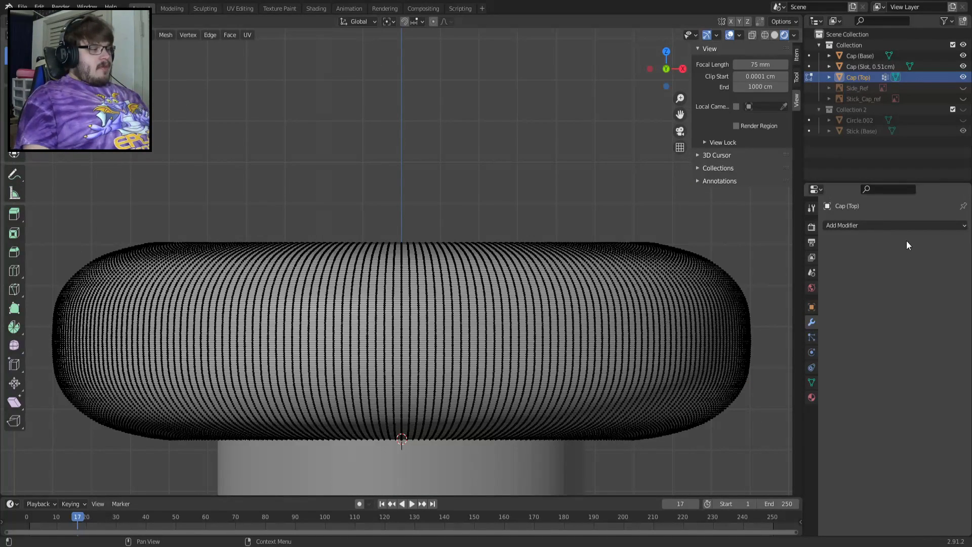
Select the vertices stored in the vertex group Group, the band around Cap (Top)'s side
left_click(812, 338)
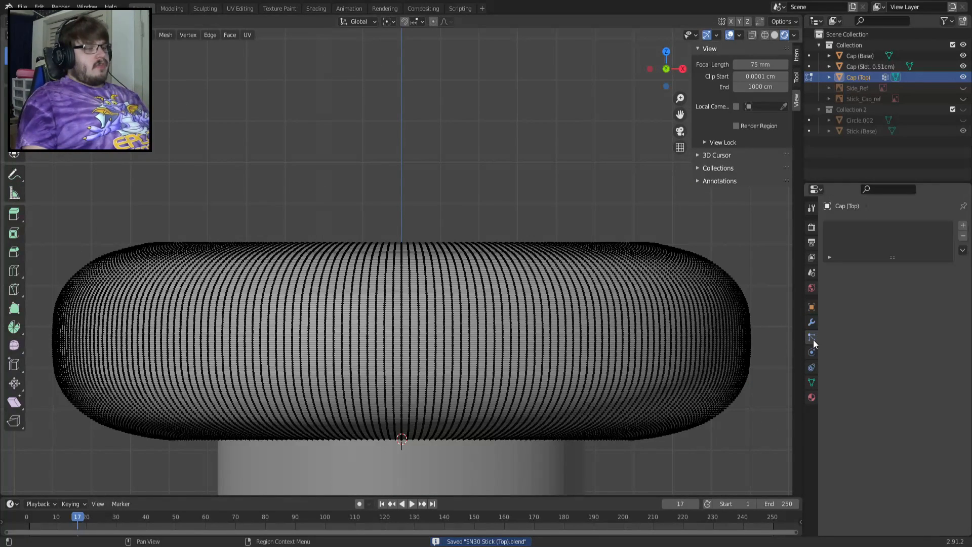
left_click(811, 382)
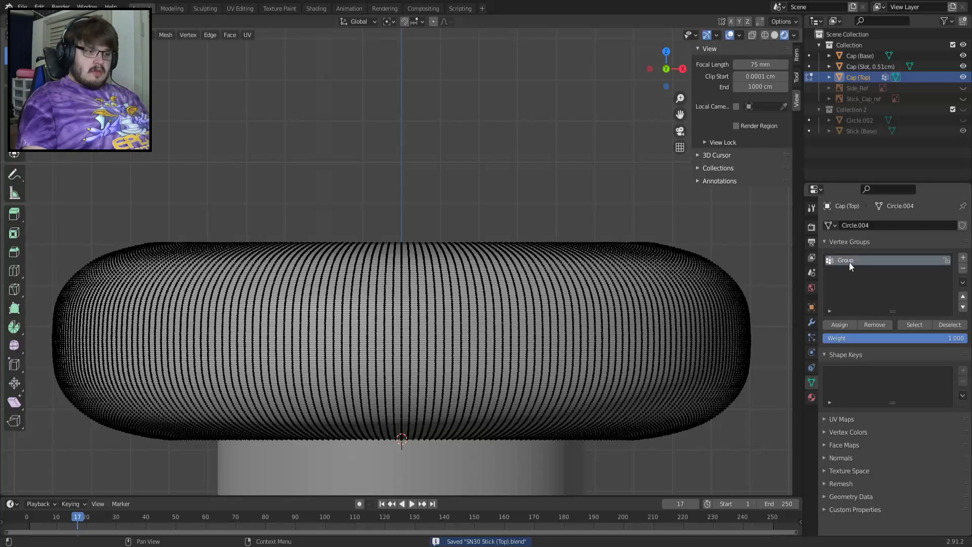
left_click(913, 324)
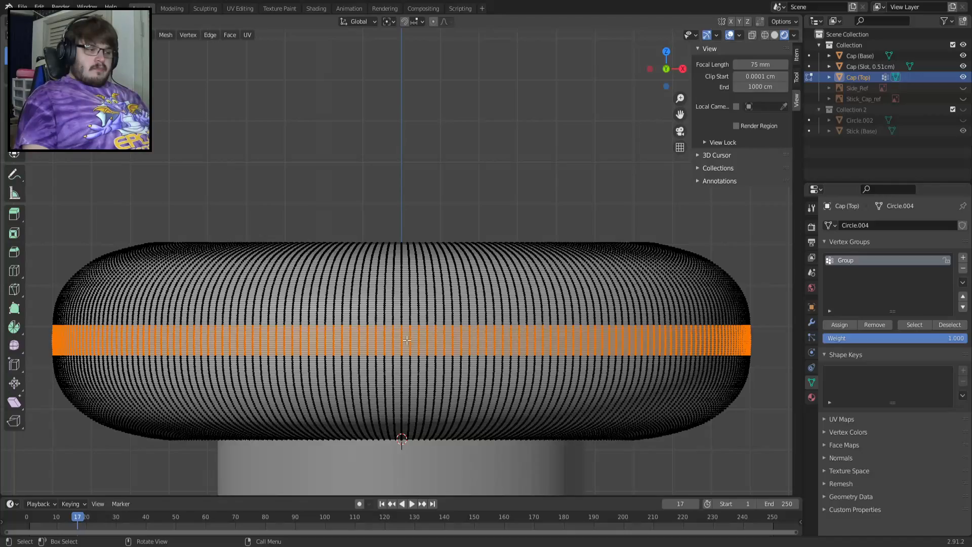
middle_click_drag(142, 329, 368, 303, "shift")
scroll(368, 303, "up", 5)
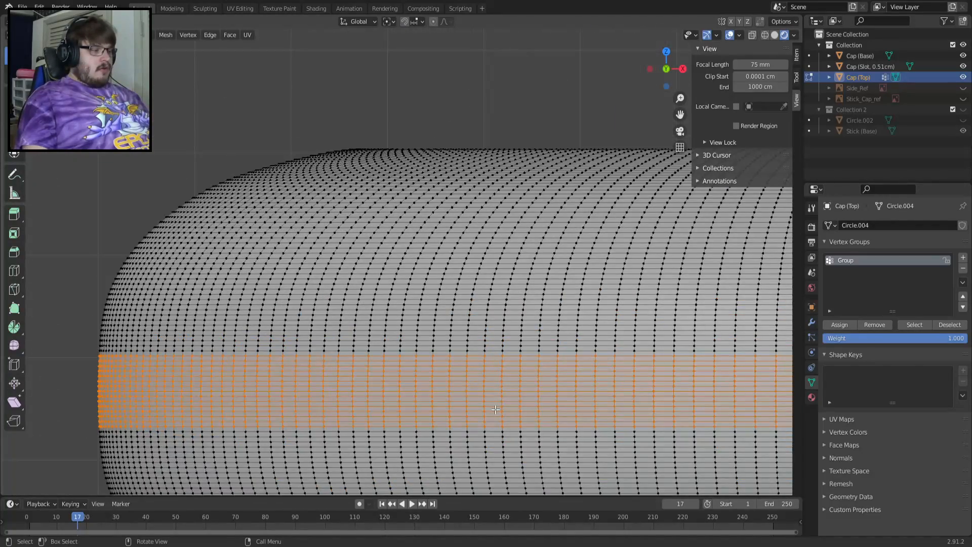
Shrink the selected vertex band repeatedly to the rows at the middle of the cap's side
middle_click_drag(496, 410, 328, 311, "shift")
key("ctrl+KP_Subtract")
key("ctrl+KP_Subtract")
key("ctrl+KP_Subtract")
key("ctrl+KP_Subtract")
key("ctrl+KP_Subtract")
key("ctrl+KP_Subtract")
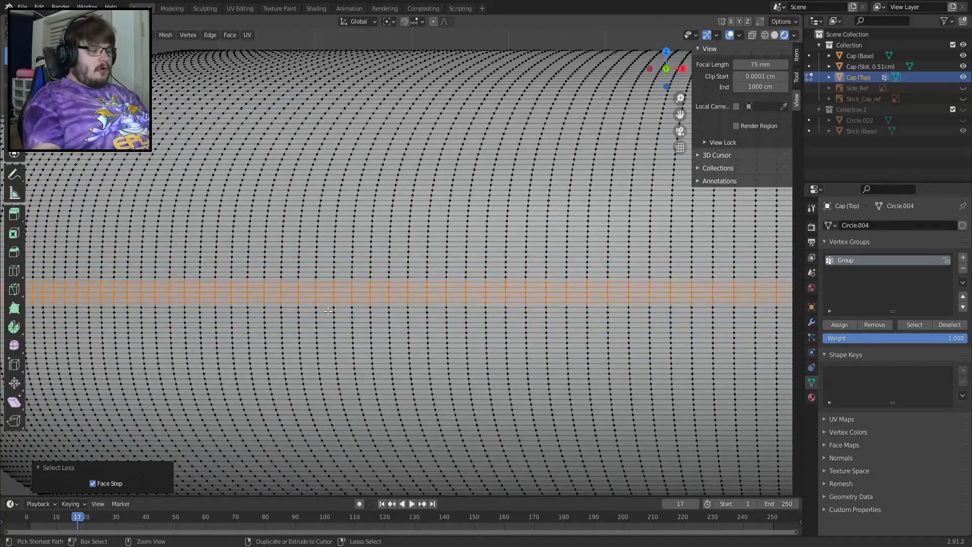
scroll(328, 311, "down", 4)
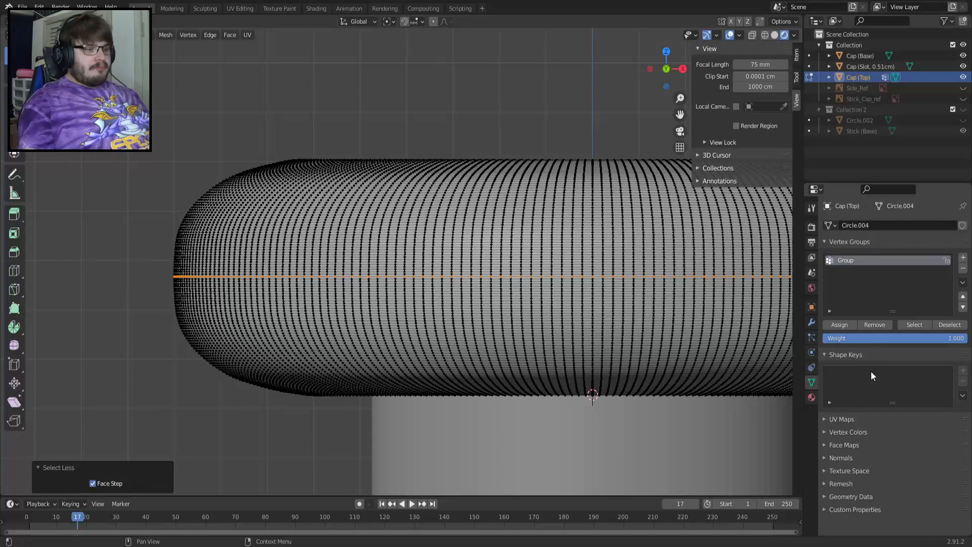
Reselect the vertex group Group, shrink the selection to its middle loop and grow it to a narrow band of five edge loops
left_click(915, 324)
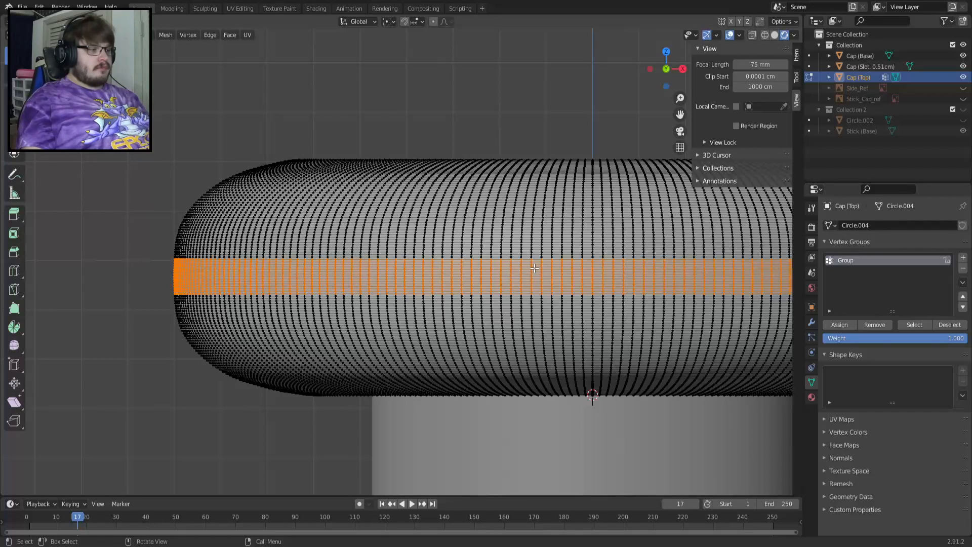
key("ctrl+KP_Subtract")
key("ctrl+KP_Subtract")
key("ctrl+KP_Subtract")
key("ctrl+KP_Subtract")
key("ctrl+KP_Subtract")
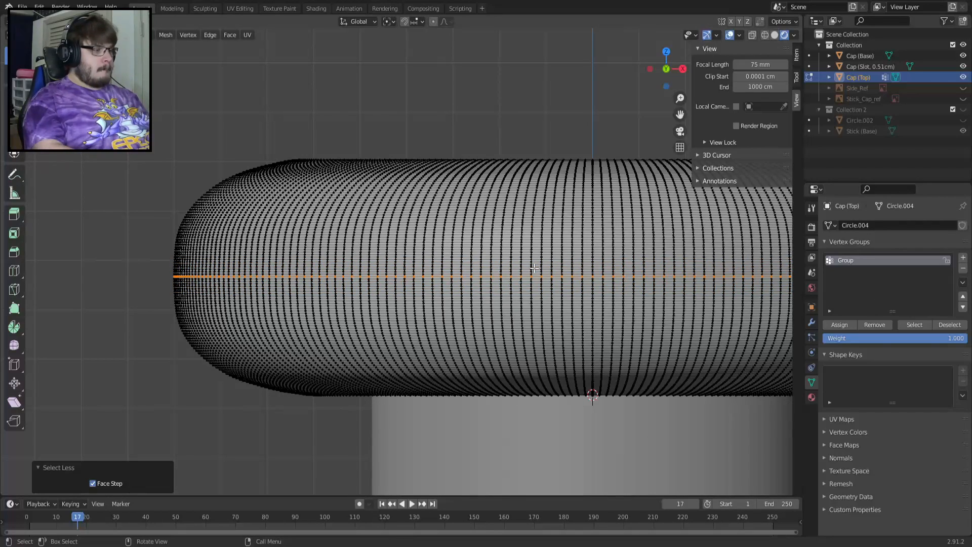
scroll(534, 269, "up", 5)
key("ctrl+KP_Add")
key("ctrl+KP_Add")
key("ctrl+KP_Add")
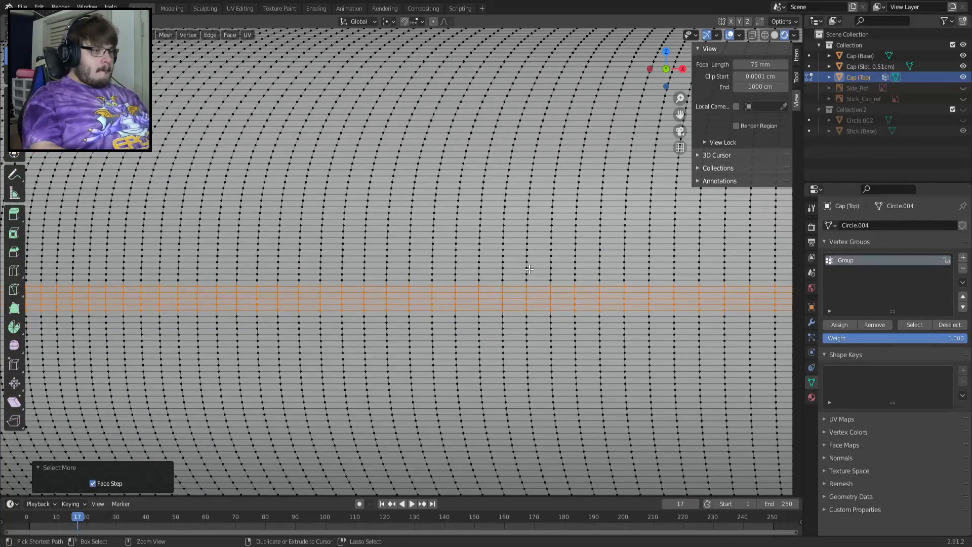
scroll(529, 268, "up", 4)
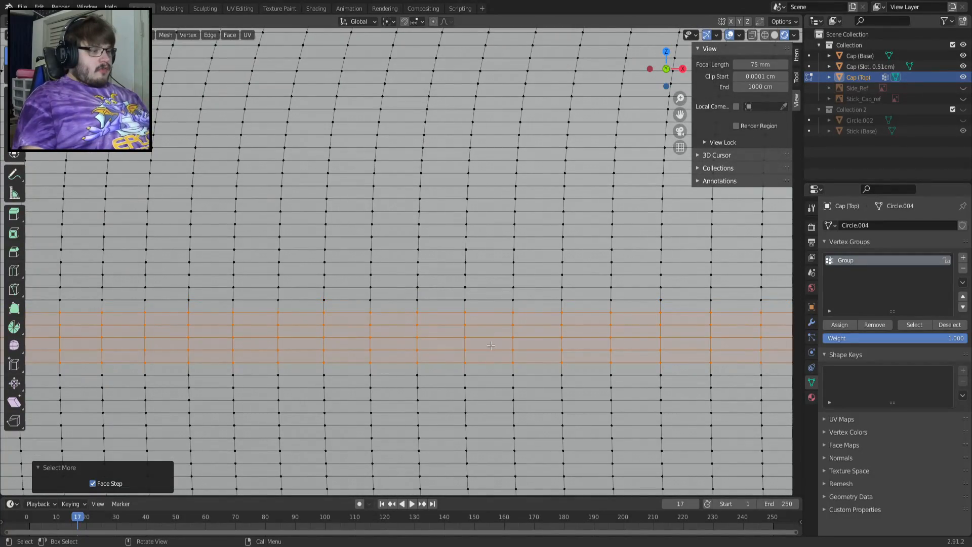
scroll(491, 346, "down", 8)
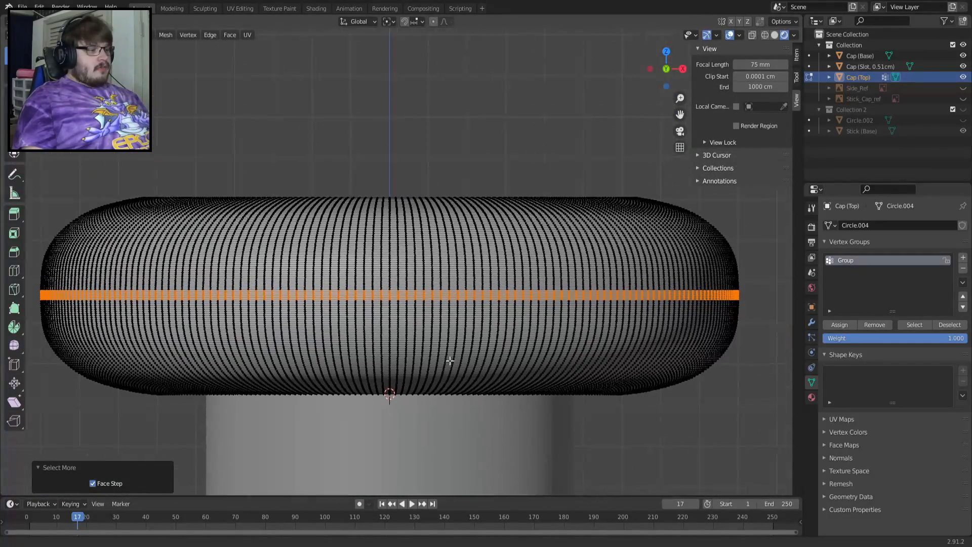
scroll(440, 304, "up", 2)
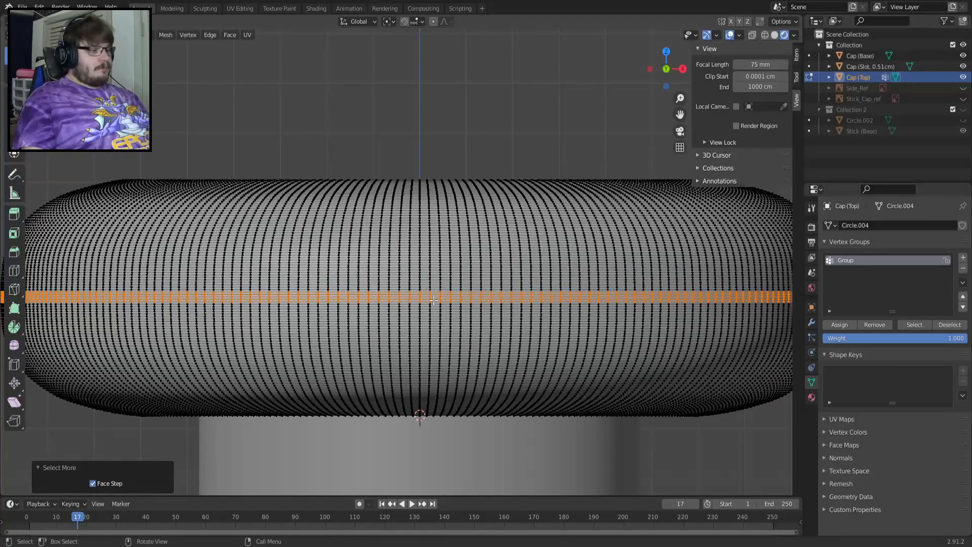
scroll(434, 300, "down", 1)
Scale the selected narrow band inward in X and Y only, by a factor of about 0.969
key("s")
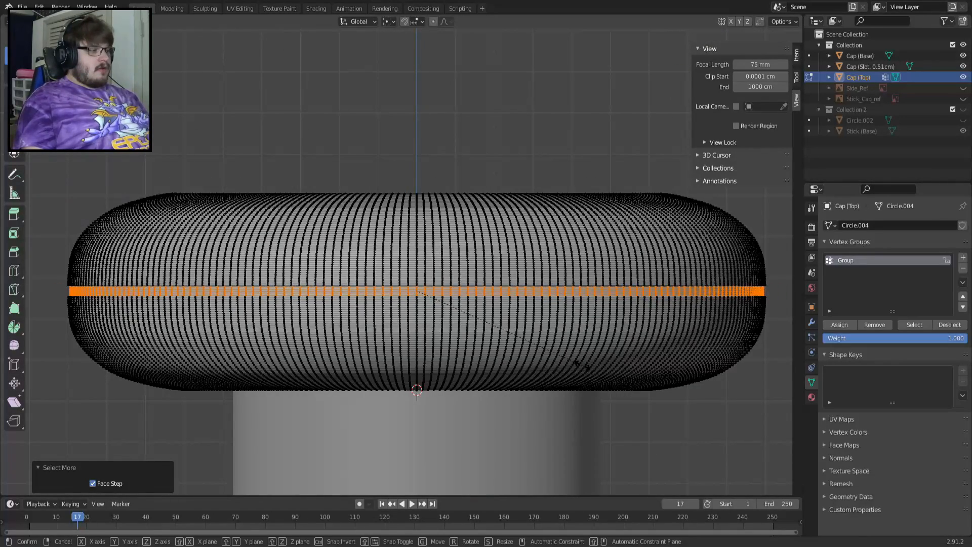
left_click(581, 364)
key("s")
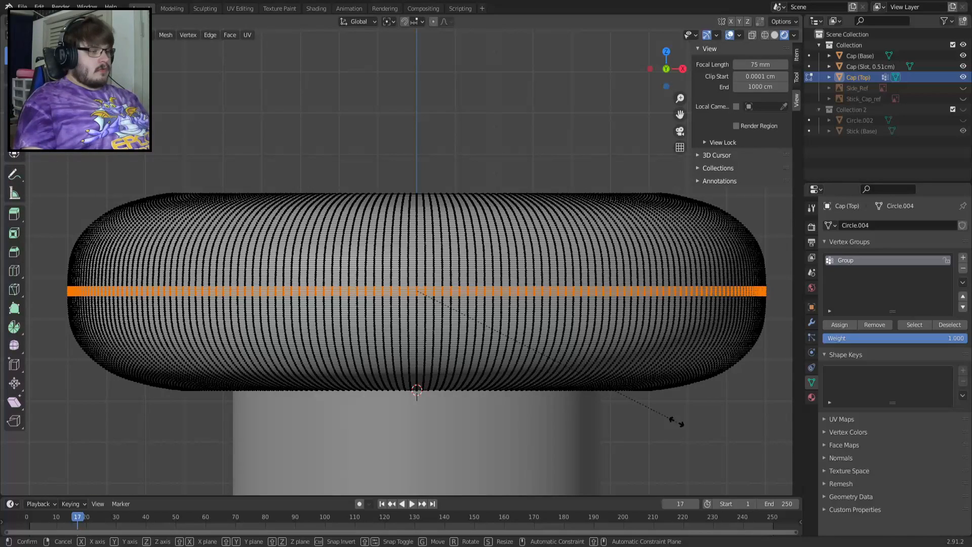
key("x")
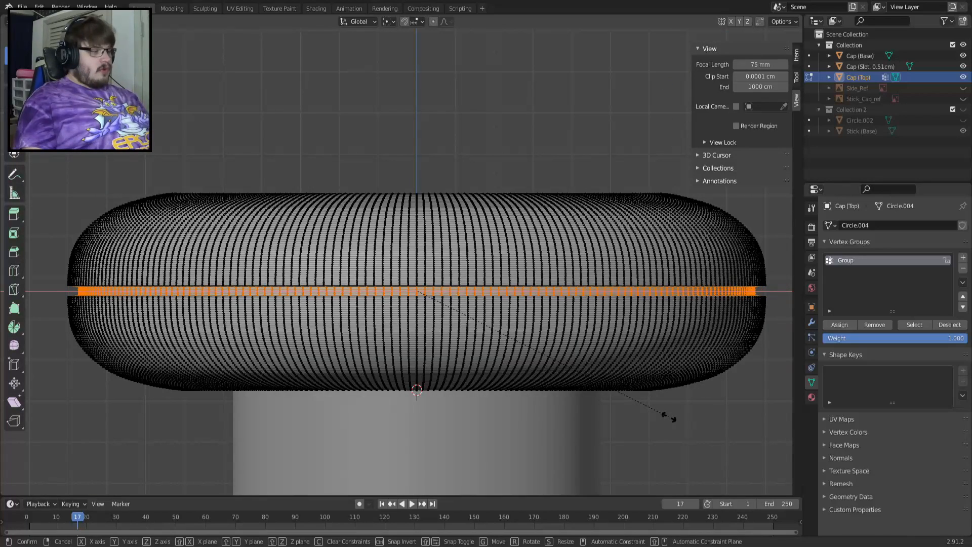
left_click(668, 417)
Try X scale factors of 0.099 and 0.9 for the band's resize
left_click(137, 438)
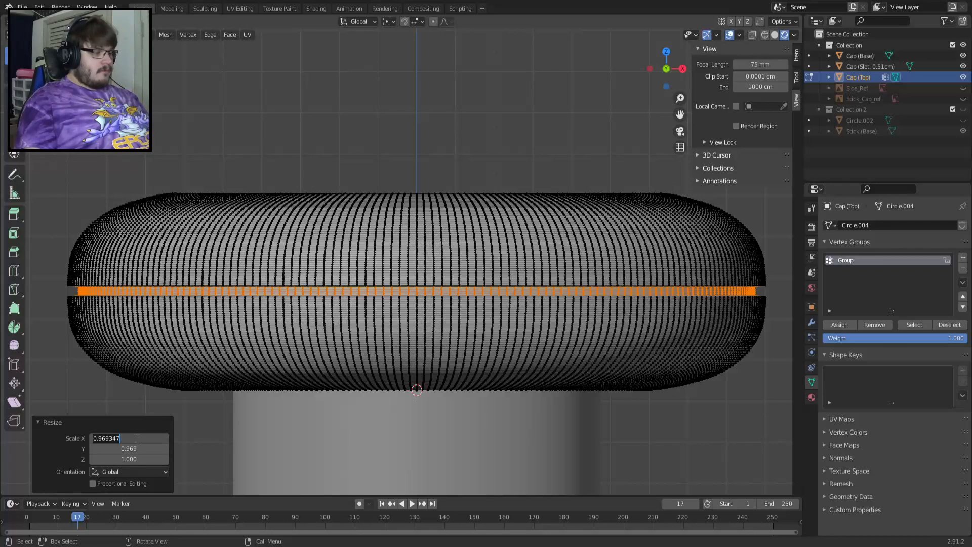
type("0.095")
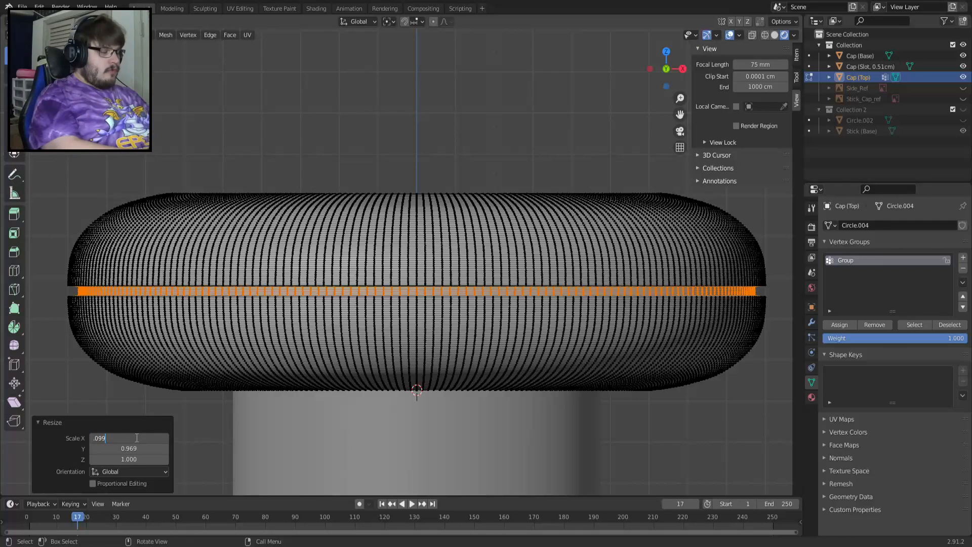
key("Return")
left_click(133, 438)
type("0.9")
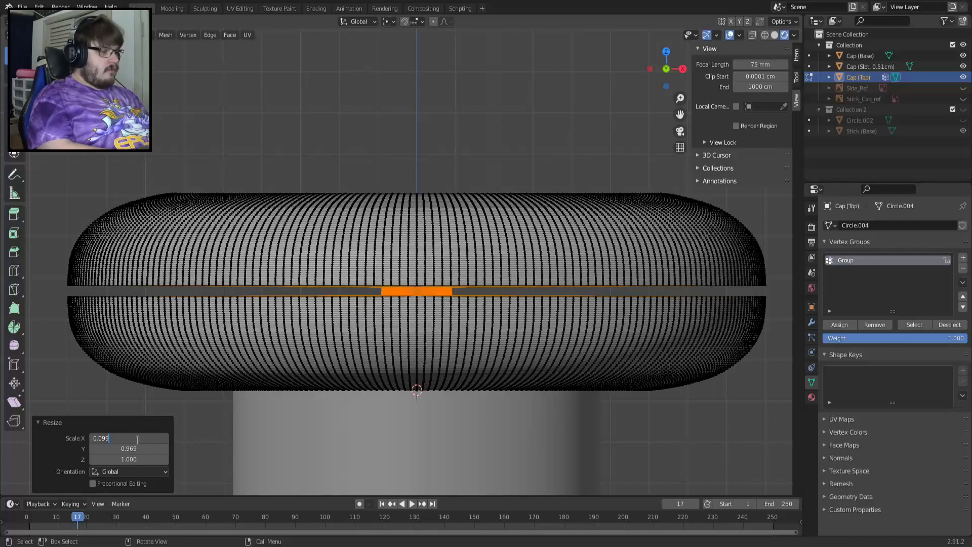
key("Return")
Set the X scale of the band's resize to 0.995
left_click(136, 439)
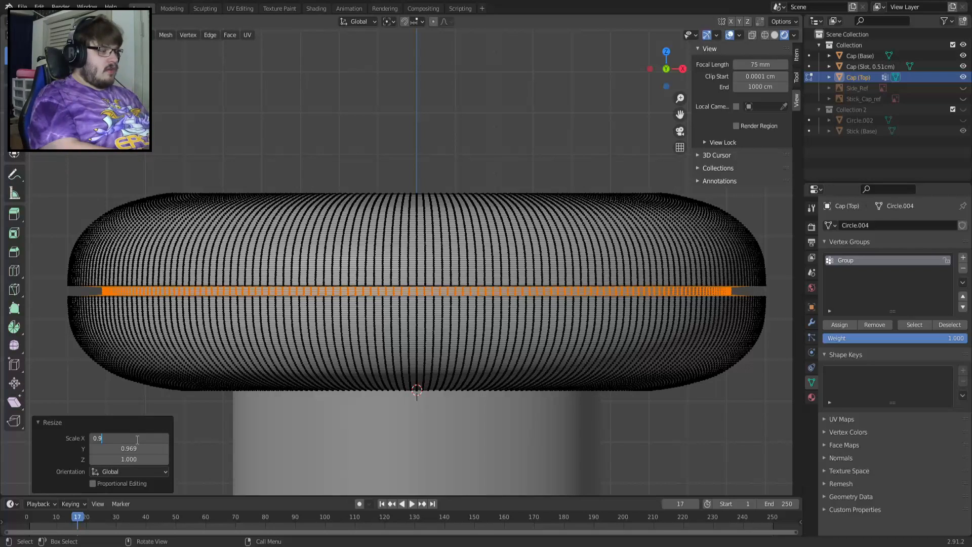
type("9")
key("Return")
left_click(140, 440)
left_click(140, 439)
key("BackSpace")
type("99")
key("Return")
left_click(140, 439)
left_click(140, 439)
key("BackSpace")
type("5")
key("Return")
Set the Y scale of the band's resize to 0.995
left_click(140, 455)
left_click(135, 448)
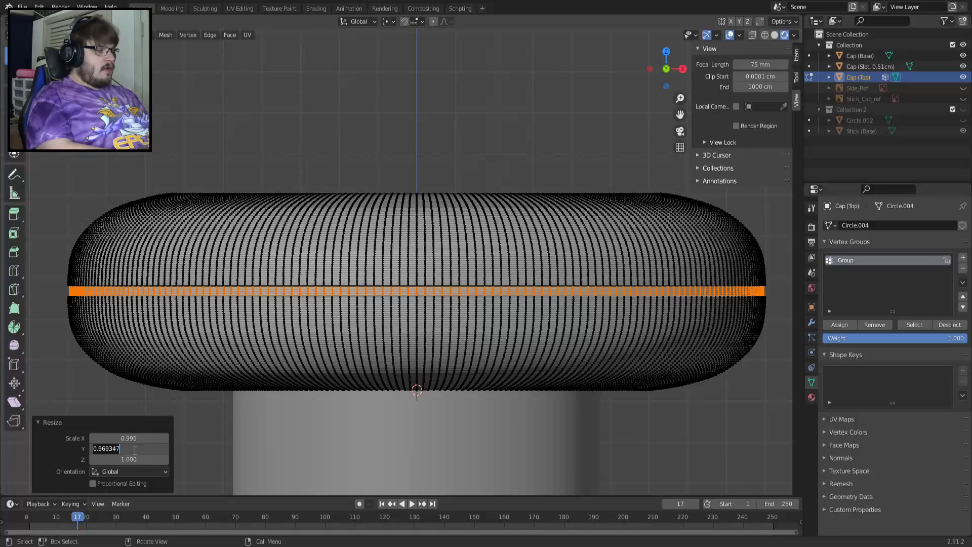
key("End")
key("BackSpace")
key("BackSpace")
key("BackSpace")
key("BackSpace")
key("BackSpace")
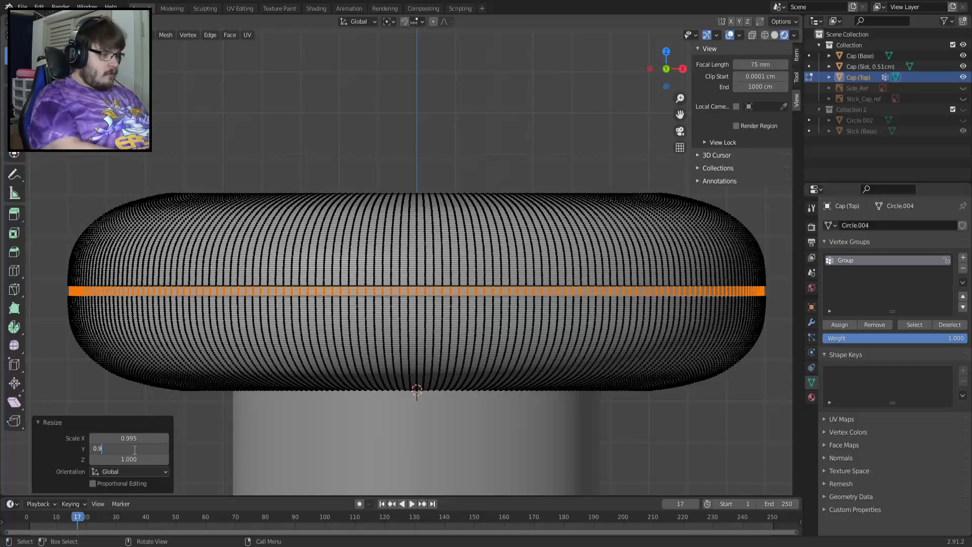
type("99")
key("BackSpace")
type("5")
key("Return")
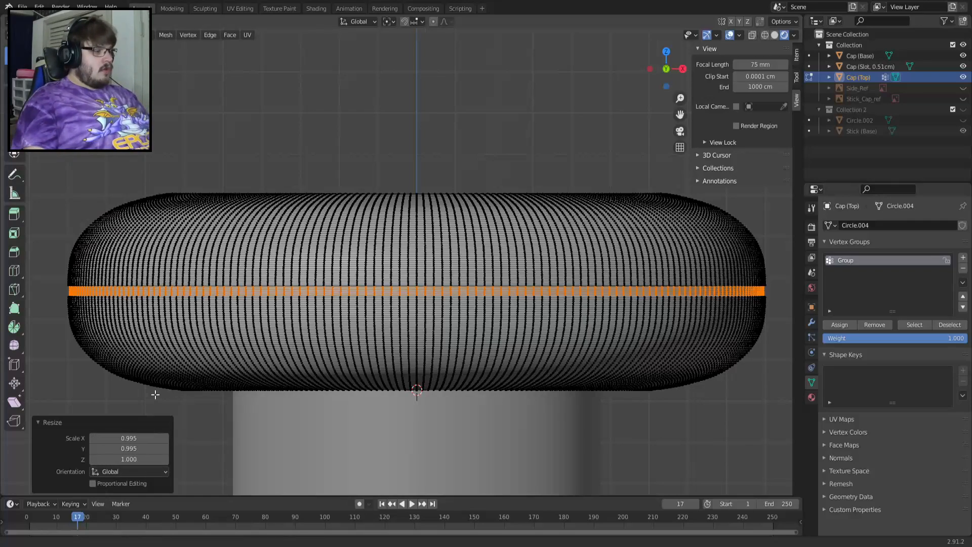
Examine the recessed band up close at the cap's edge and along its front for depth and loop spacing
middle_click_drag(142, 308, 451, 256, "shift")
scroll(431, 238, "up", 8)
scroll(414, 223, "up", 1)
middle_click_drag(441, 140, 316, 287, "shift")
scroll(315, 287, "down", 2)
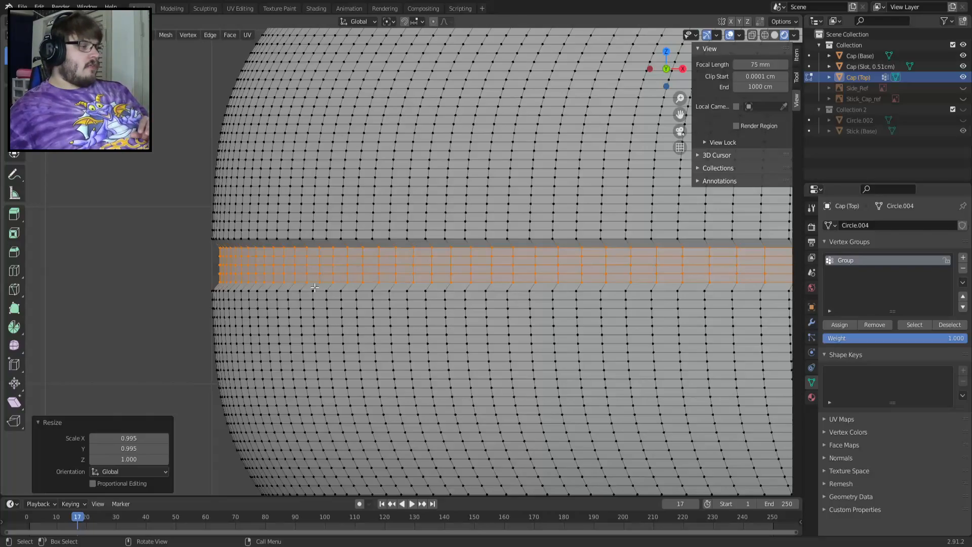
scroll(314, 287, "down", 5)
scroll(315, 287, "up", 5)
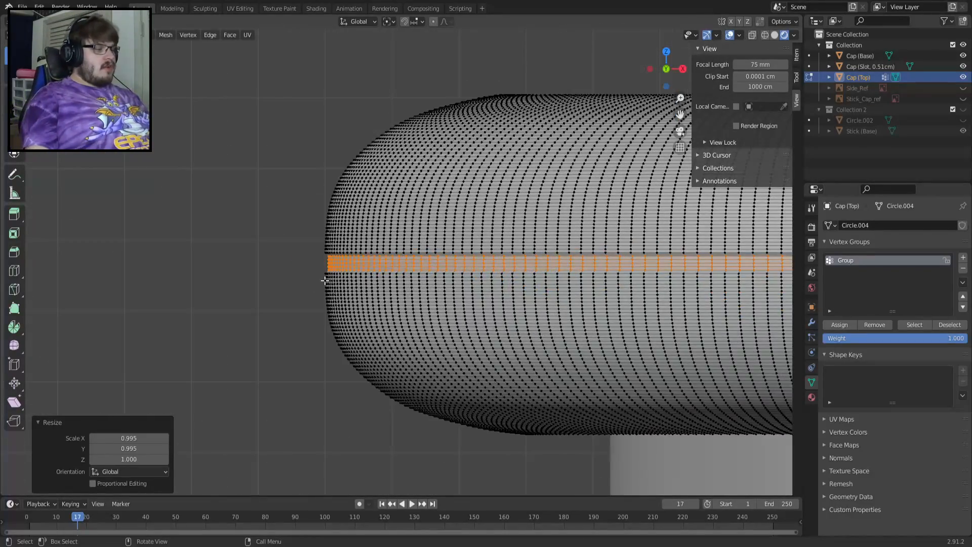
scroll(324, 244, "up", 3)
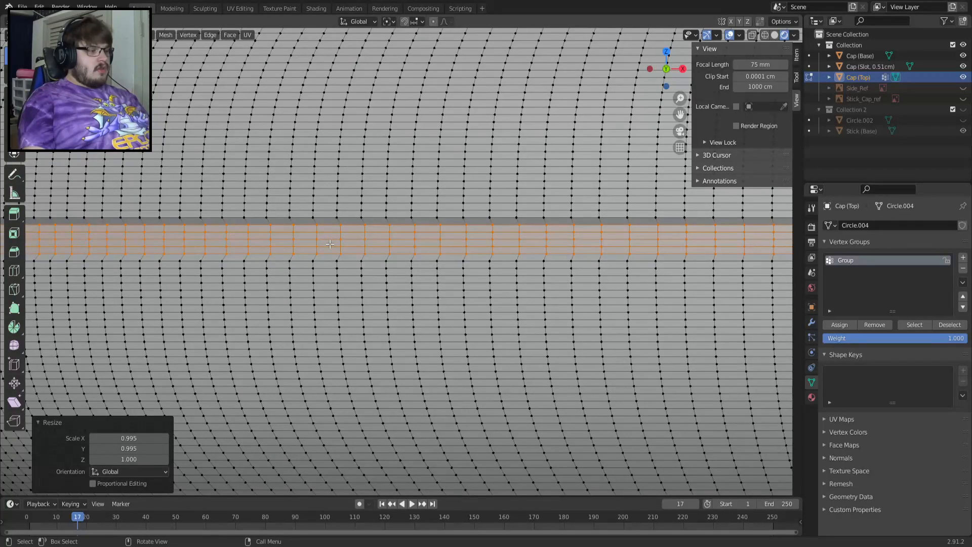
scroll(382, 245, "up", 2)
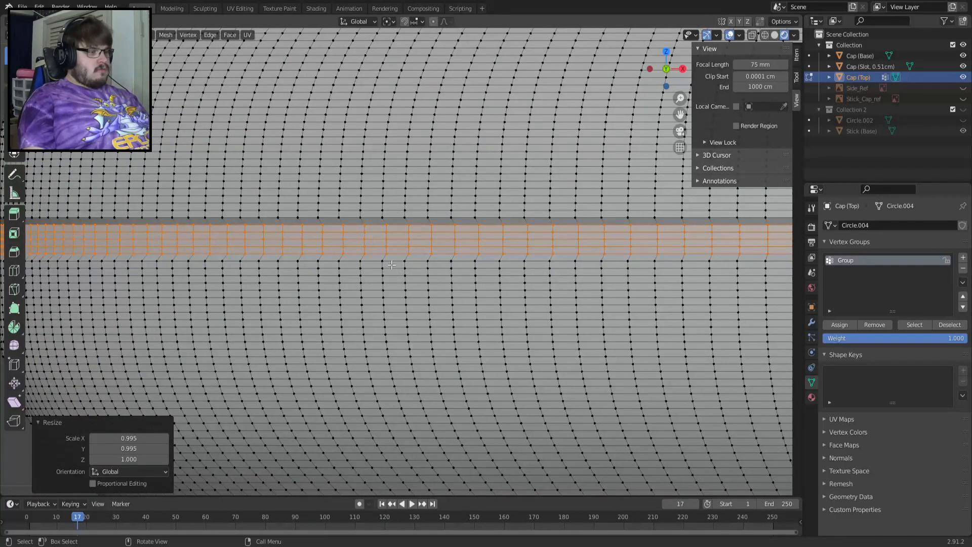
Select the four edge loops directly below the groove to gauge the spacing for another groove
left_click(373, 263, "alt")
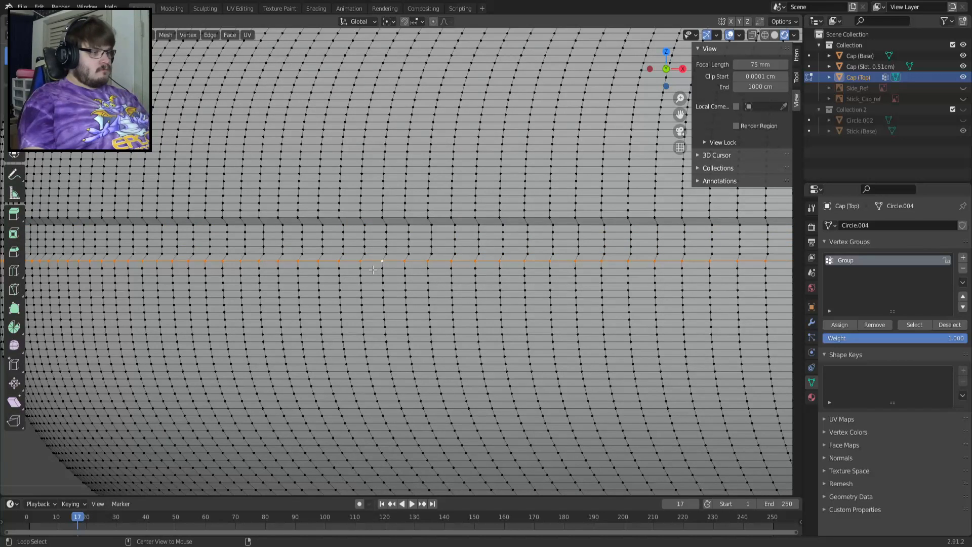
left_click(373, 268, "alt+shift")
left_click(375, 276, "alt+shift")
left_click(375, 283, "alt+shift")
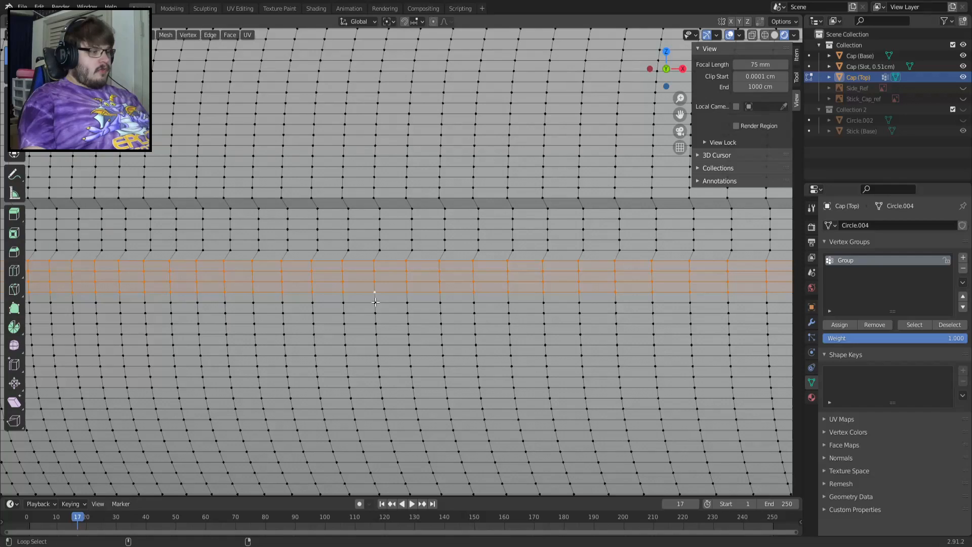
scroll(437, 297, "down", 2)
scroll(436, 297, "up", 5)
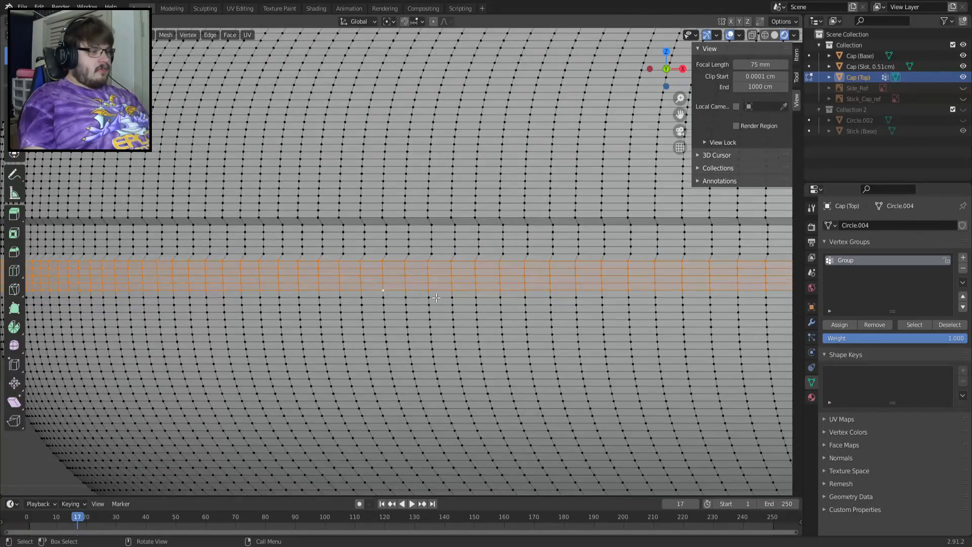
Select five adjacent edge loops on the cap's side, just below the four spacing loops
left_click(360, 303, "alt")
left_click(364, 313, "alt+shift")
left_click(365, 324, "alt+shift")
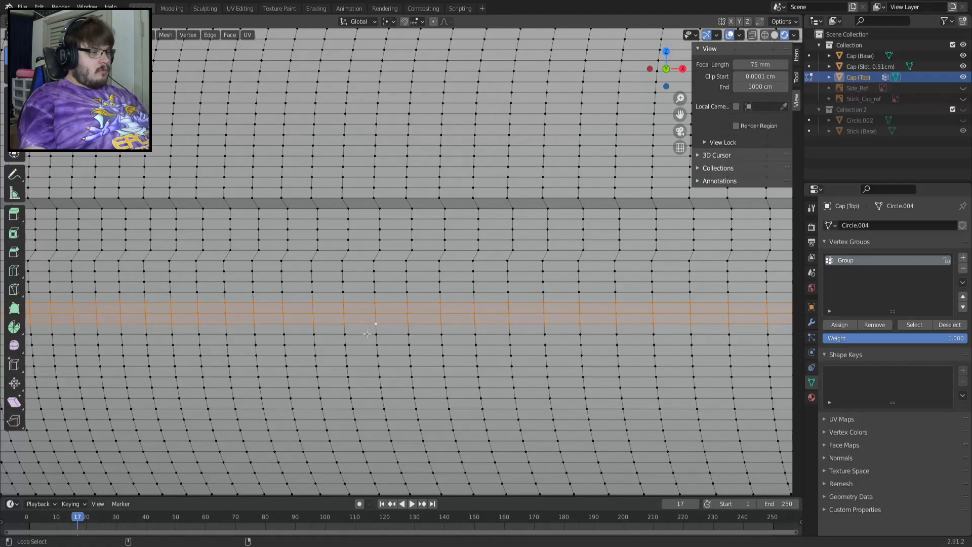
scroll(367, 334, "down", 4)
Try scaling the five selected loops inward to 0.995 in X and Y, and undo the scaling
key("s")
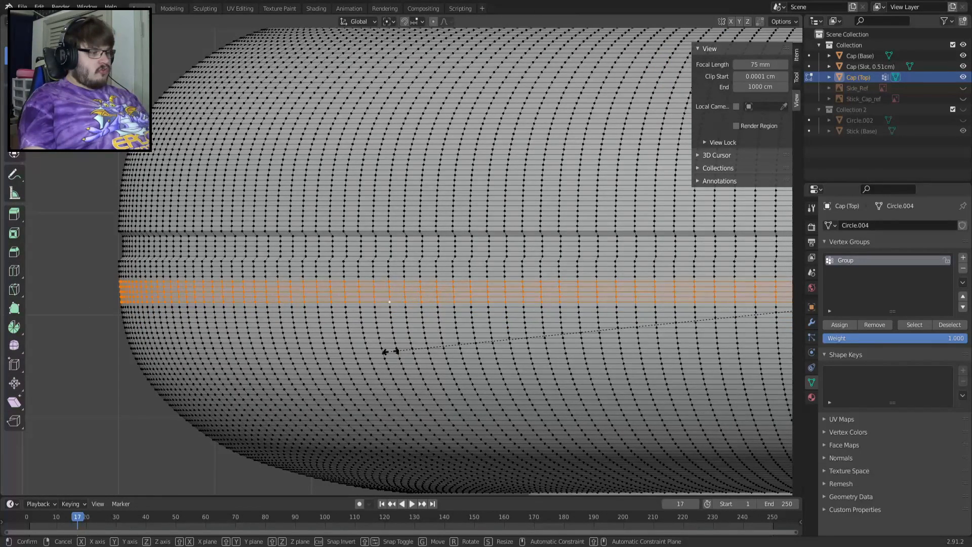
key("x")
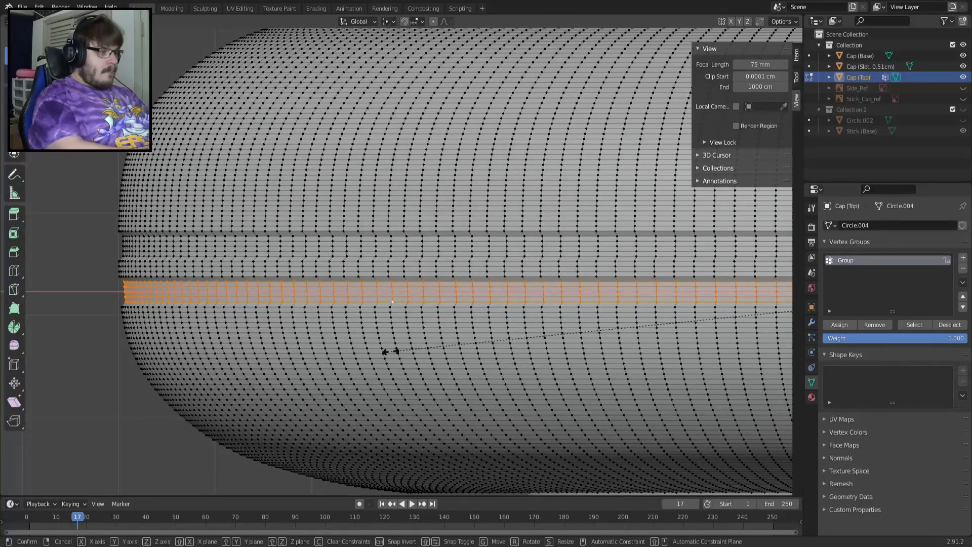
left_click(390, 351)
scroll(379, 279, "up", 5)
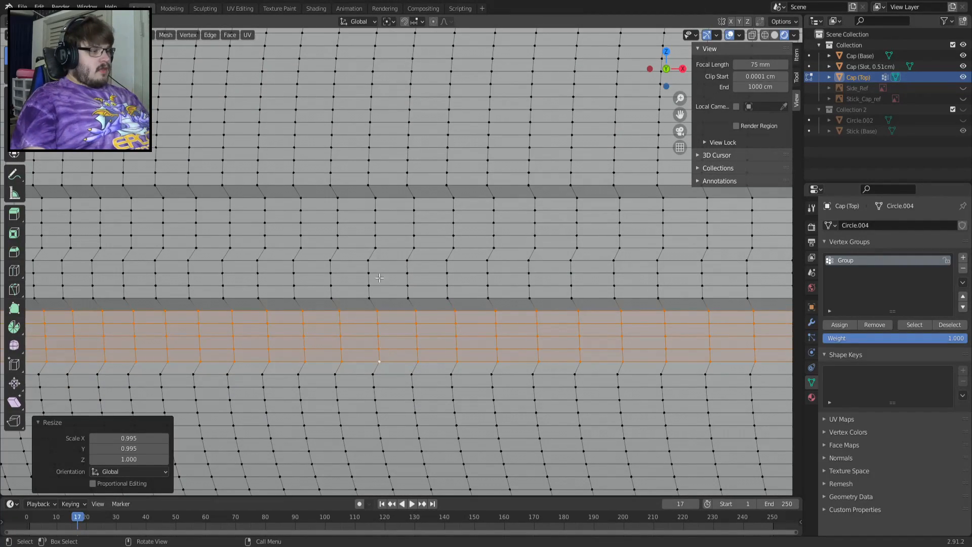
scroll(379, 279, "down", 4)
key("ctrl+z")
scroll(397, 288, "up", 3)
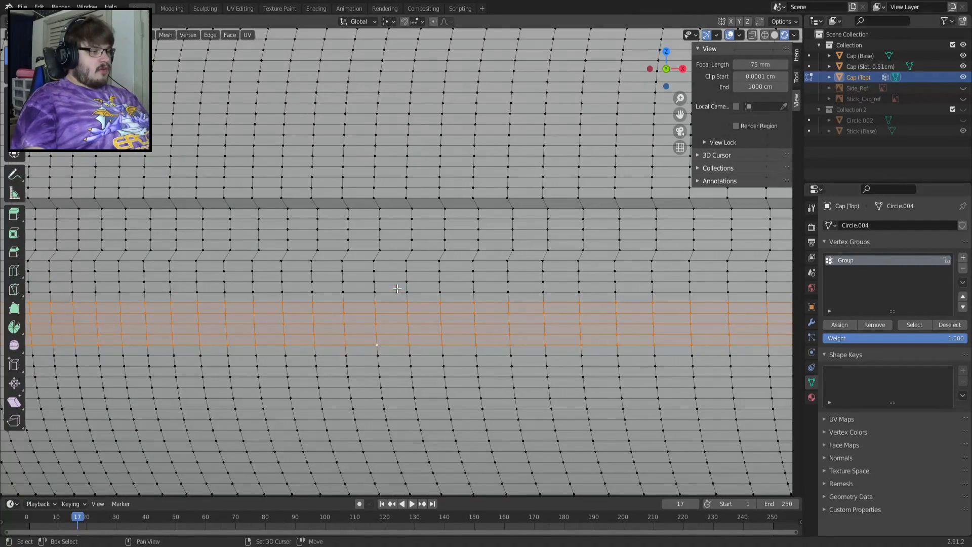
Shift the five-loop selection one edge loop lower and scale it to 0.995 in X and Y only
left_click(395, 304, "alt+shift")
key("s")
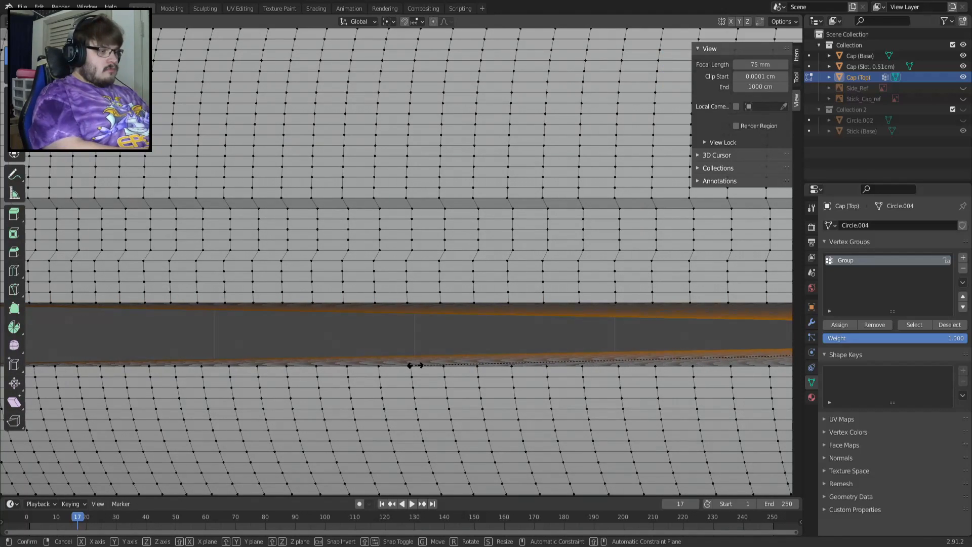
type("995")
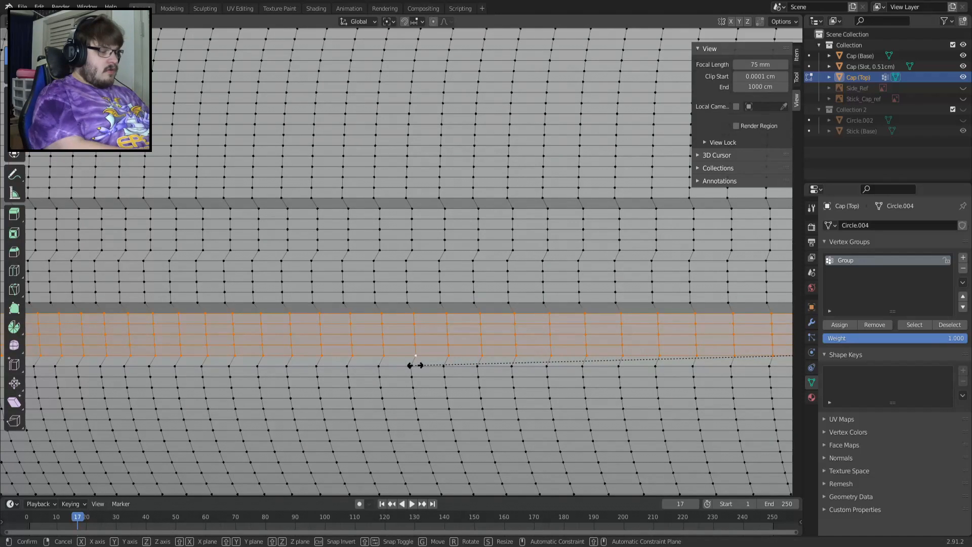
key("Return")
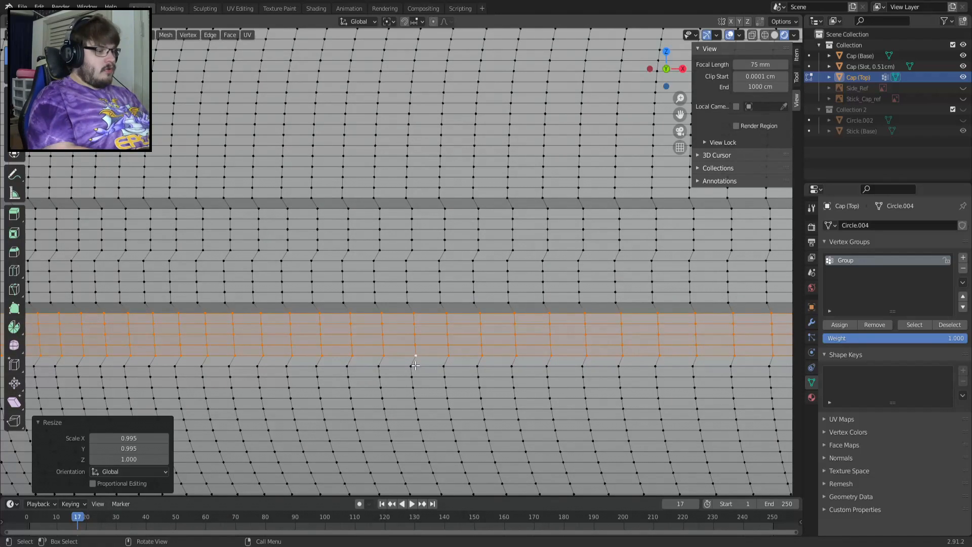
scroll(415, 365, "down", 4)
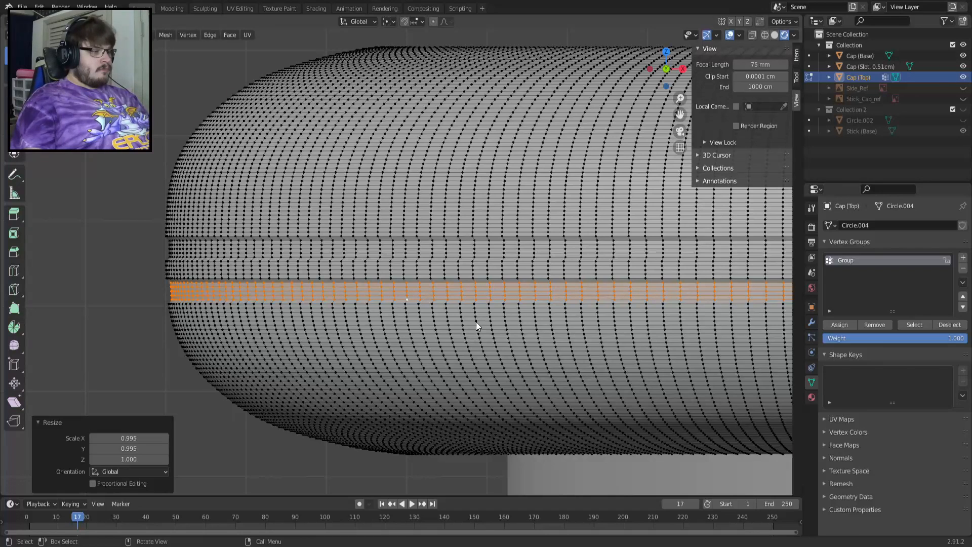
Leave Edit Mode and examine the two side grooves on the cap's smooth surface
key("Tab")
middle_click_drag(568, 331, 384, 309, "shift")
scroll(384, 309, "down", 4)
key("Tab")
key("Tab")
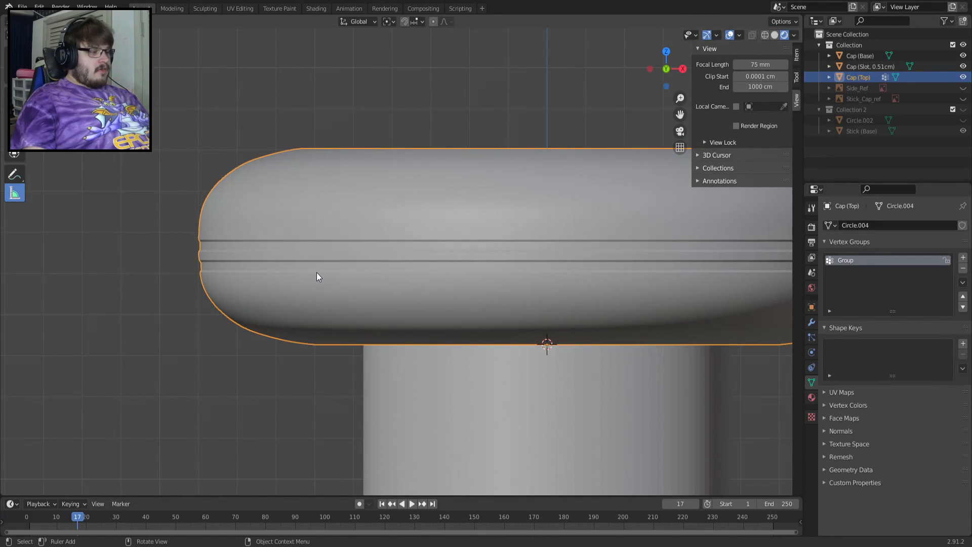
In Edit Mode on Cap (Top), count off five spacing edge loops by selecting them directly above the upper side groove
key("Tab")
key("Tab")
scroll(315, 273, "up", 3)
middle_click_drag(314, 271, 511, 271, "shift")
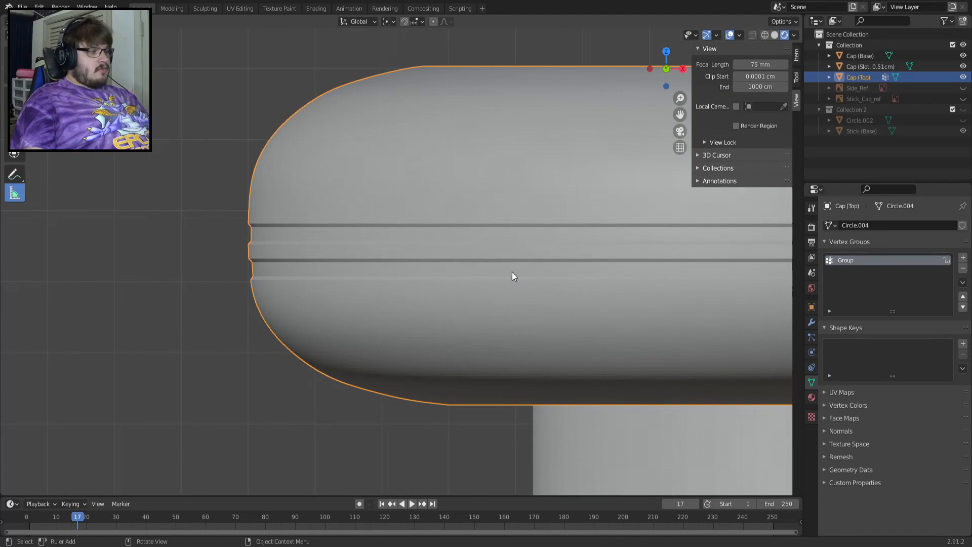
scroll(402, 197, "up", 3)
key("Tab")
middle_click_drag(402, 197, 394, 249, "shift")
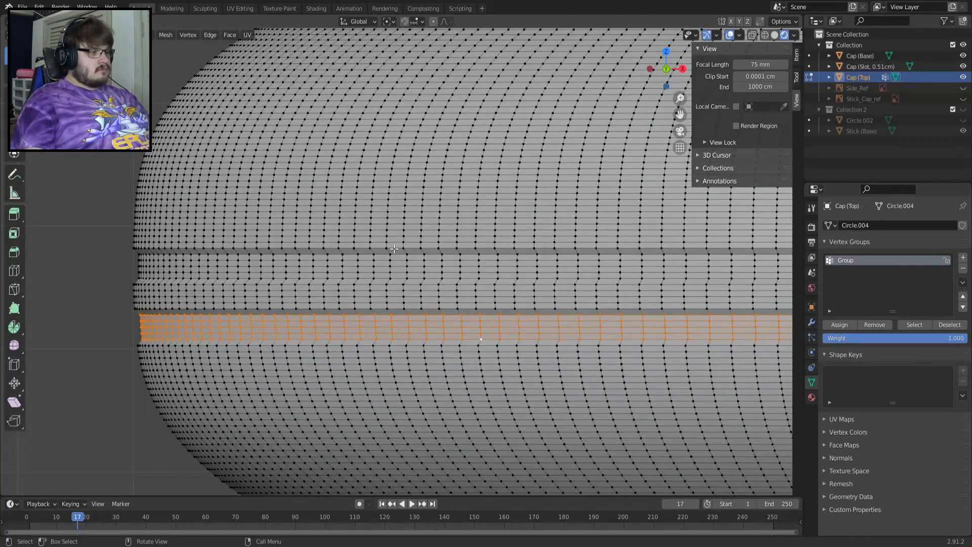
scroll(394, 249, "up", 3)
left_click(387, 219, "alt")
left_click(387, 219, "alt+shift")
left_click(387, 208, "alt+shift")
left_click(389, 198, "alt+shift")
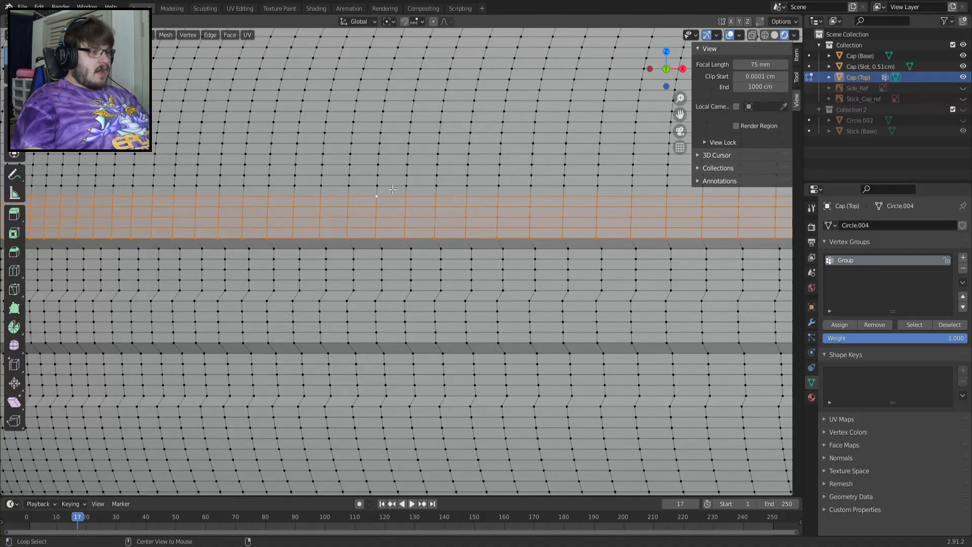
Select the next five edge loops above the spacing and scale them to 0.995 in X and Y only
left_click(391, 185, "alt")
left_click(390, 175, "alt+shift")
left_click(391, 164, "alt+shift")
left_click(392, 154, "alt+shift")
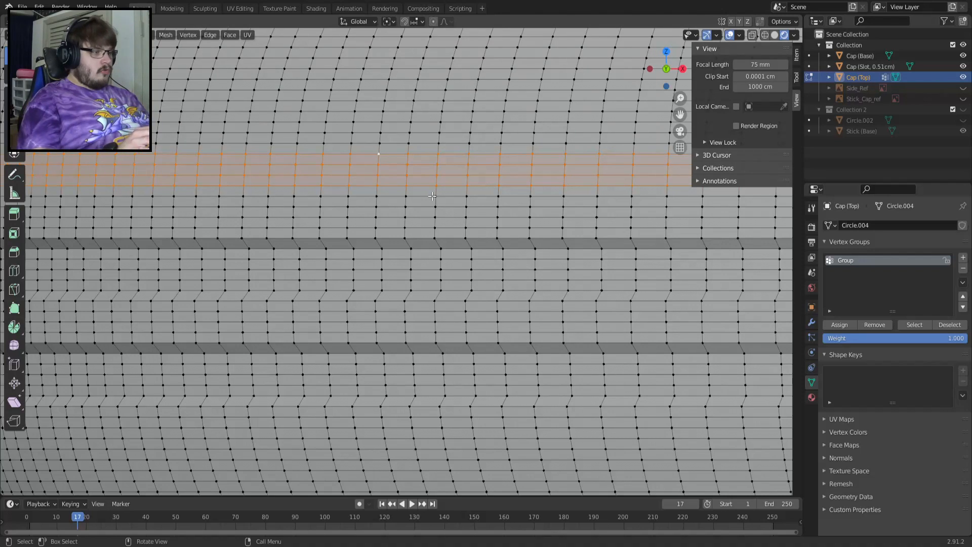
left_click(396, 140, "alt+shift")
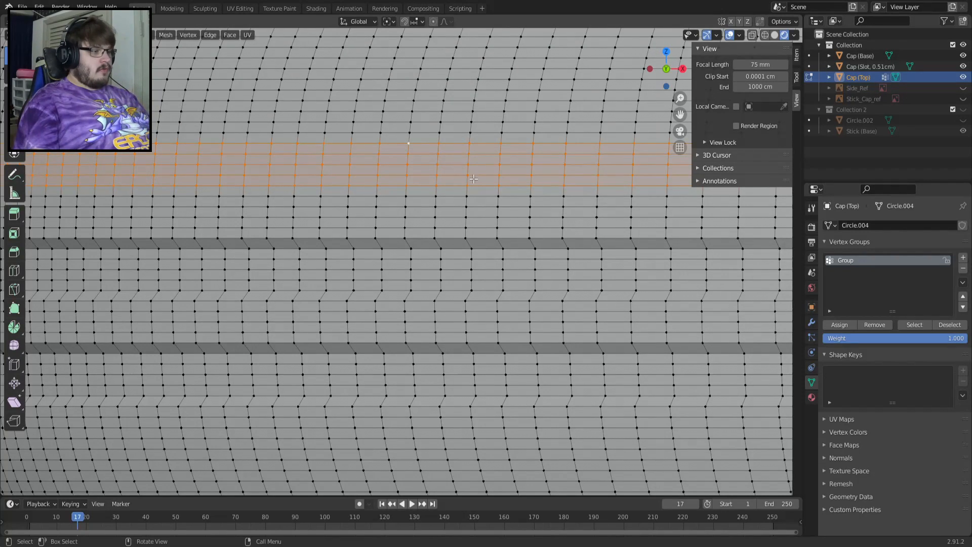
key("s")
key("shift+z")
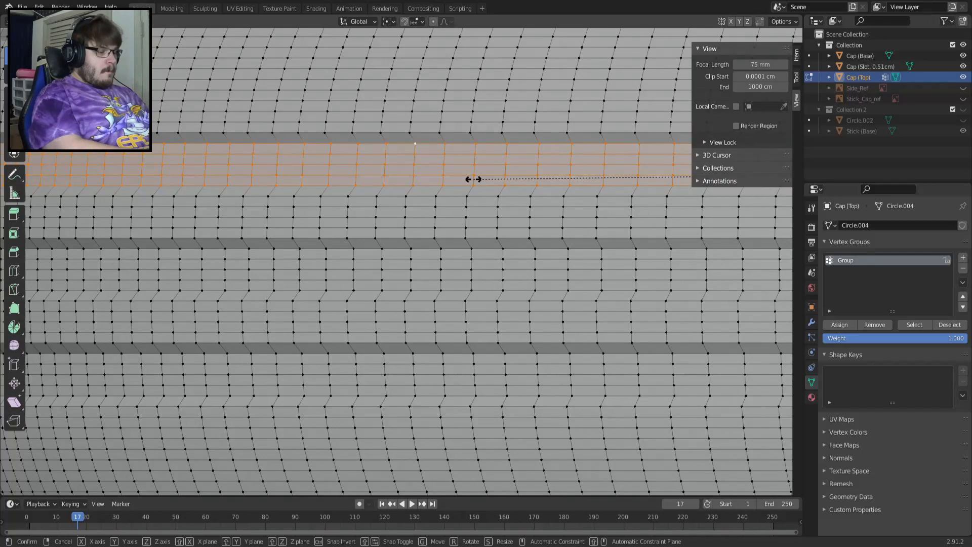
left_click(473, 179)
Leave Edit Mode and examine the spacing and profile of the three side grooves from the front view
scroll(473, 179, "down", 4)
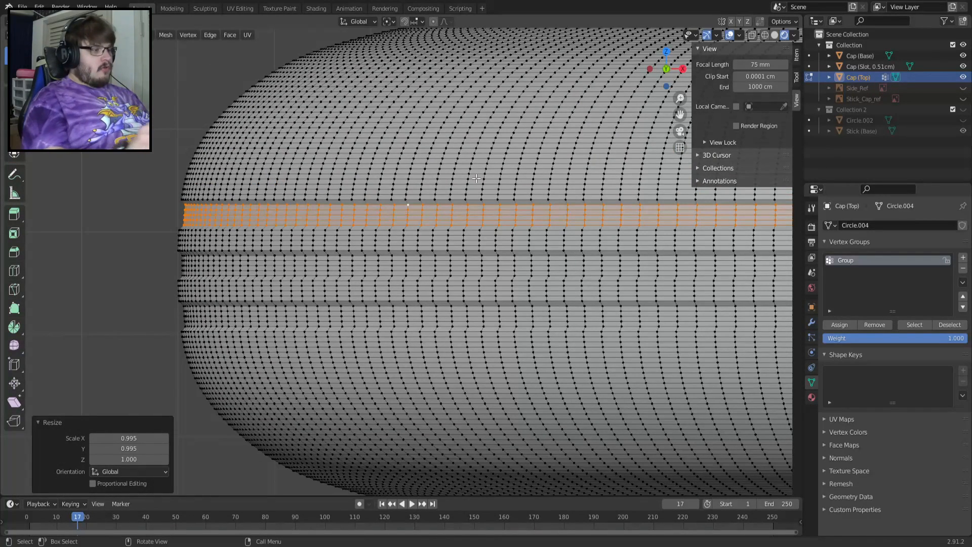
key("Tab")
middle_click_drag(476, 178, 221, 247)
key("KP_1")
scroll(515, 263, "down", 3)
scroll(221, 247, "down", 3)
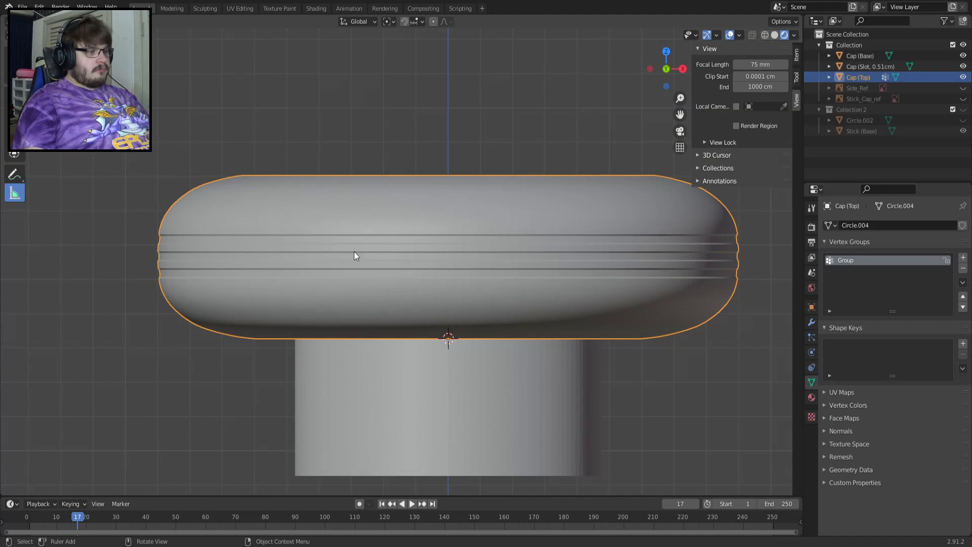
middle_click_drag(102, 274, 354, 298, "shift")
scroll(387, 284, "up", 8)
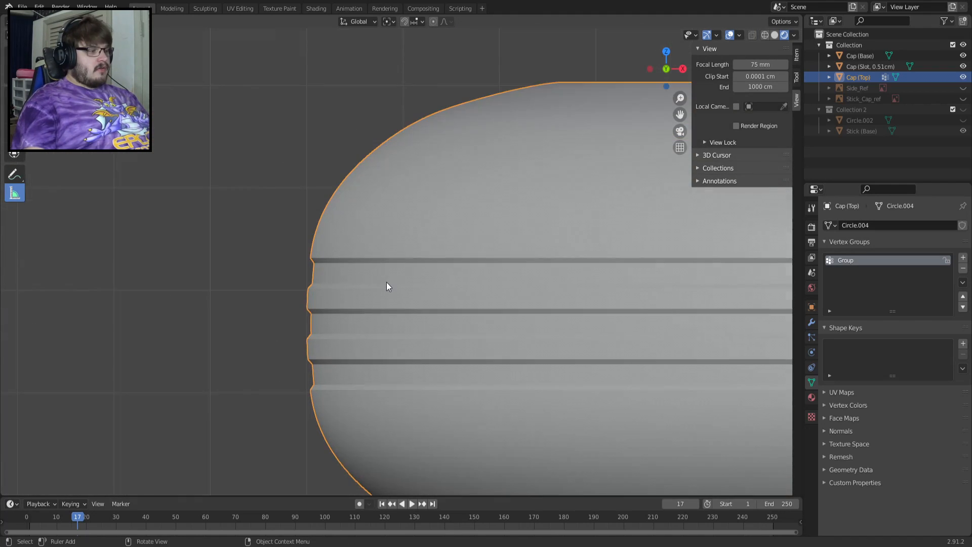
middle_click_drag(394, 289, 403, 243, "shift")
scroll(402, 239, "down", 3)
scroll(402, 244, "down", 3)
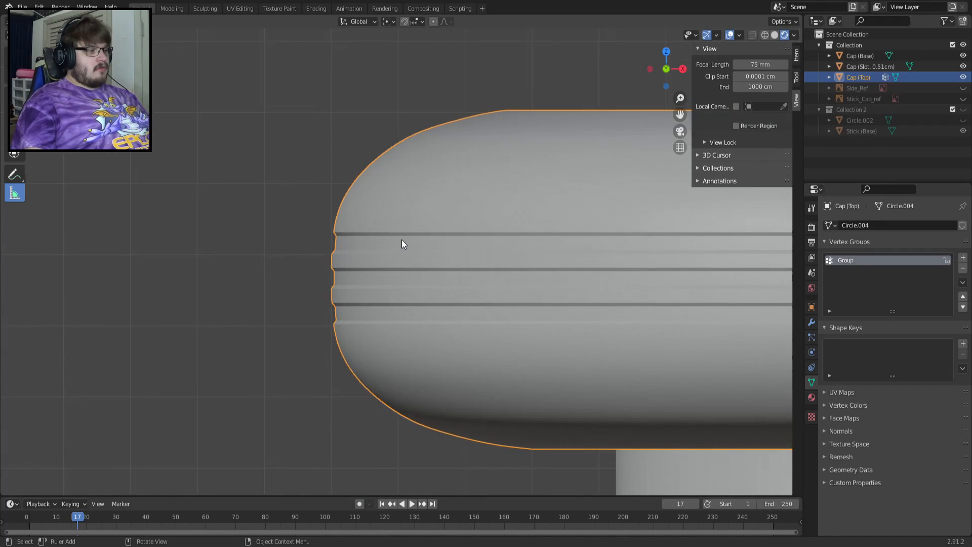
scroll(402, 245, "up", 1)
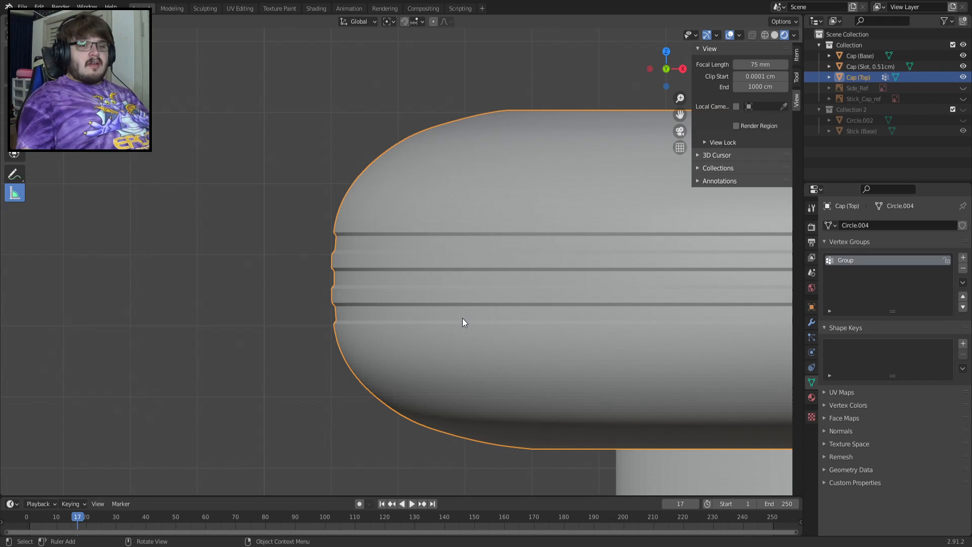
scroll(463, 317, "down", 6)
left_click(456, 298)
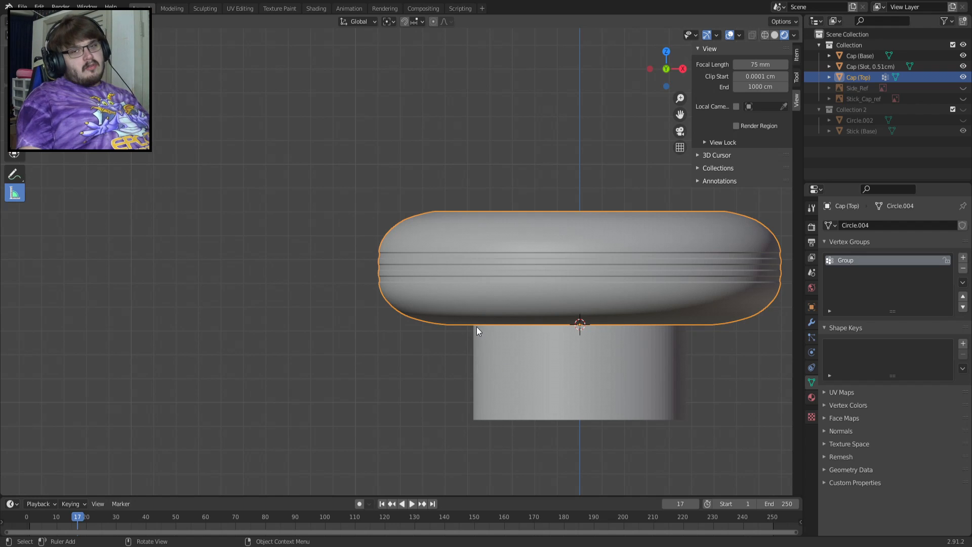
left_click(494, 309)
left_click(494, 310)
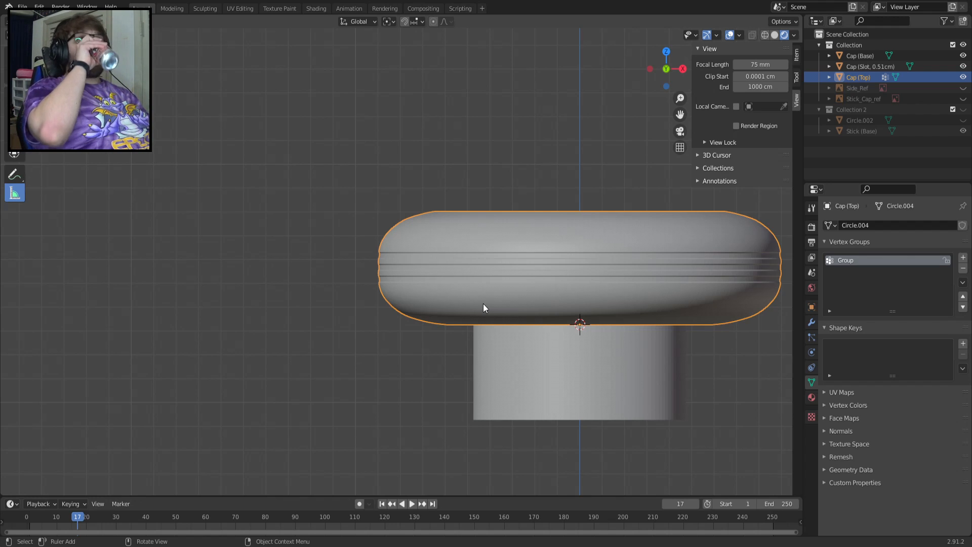
scroll(484, 302, "up", 4)
scroll(594, 296, "down", 2)
middle_click_drag(546, 293, 314, 278, "shift")
scroll(314, 278, "up", 3)
key("Tab")
scroll(314, 278, "down", 2)
key("Tab")
key("Tab")
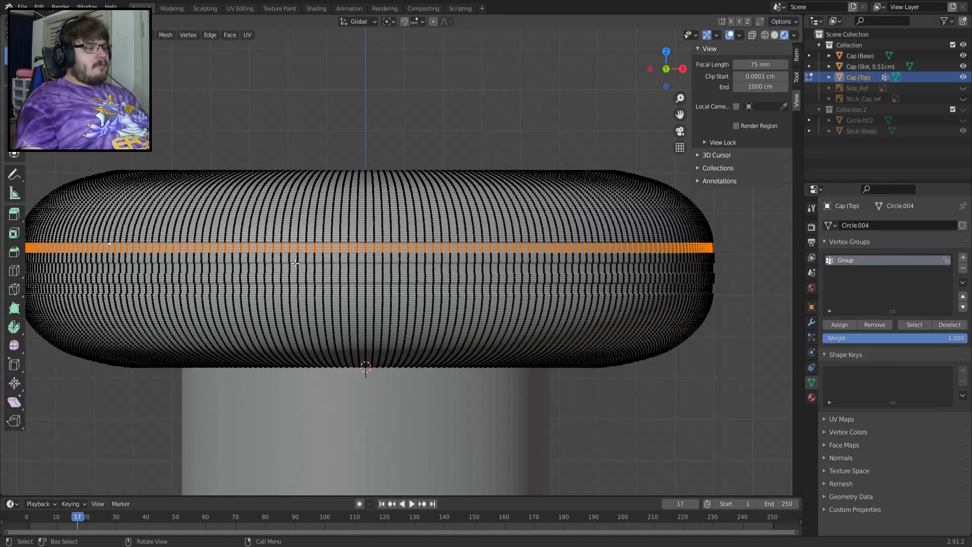
key("Tab")
middle_click_drag(303, 253, 371, 297, "shift")
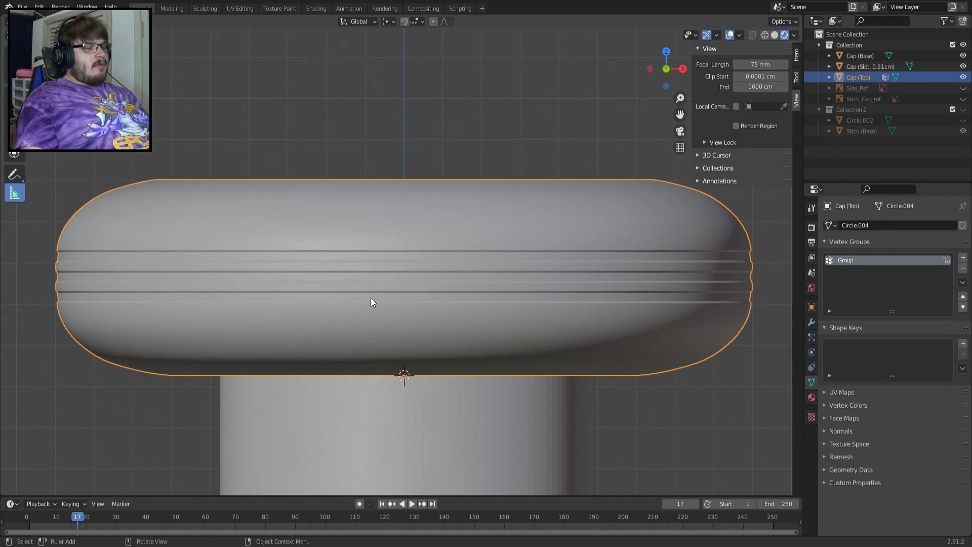
Return to Edit Mode and select the five edge loops directly above the topmost groove as spacing
key("Tab")
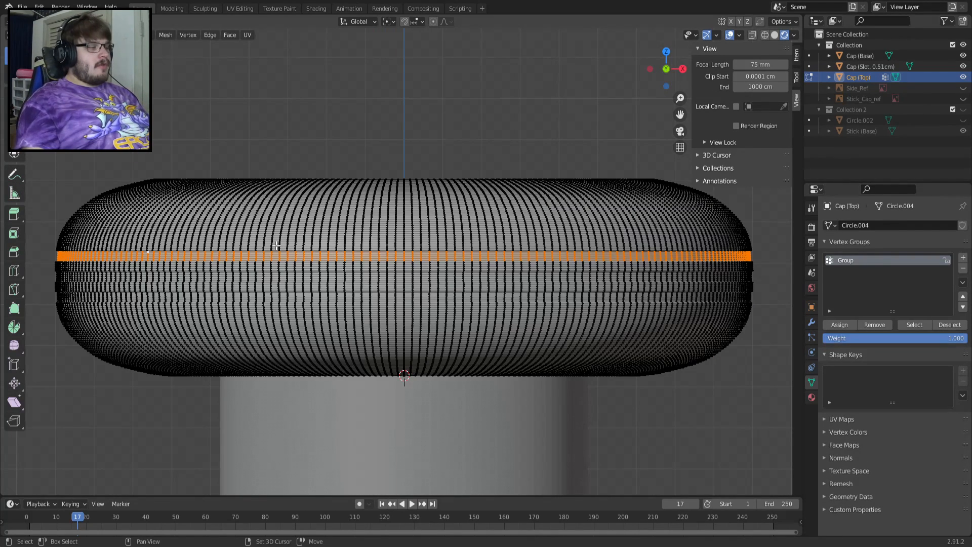
scroll(276, 245, "up", 5)
middle_click_drag(276, 245, 720, 349, "shift")
scroll(128, 358, "up", 2)
middle_click_drag(128, 359, 623, 207, "shift")
scroll(482, 185, "up", 3)
middle_click_drag(481, 186, 391, 259, "shift")
left_click(392, 258, "alt")
left_click(382, 245, "alt+shift")
left_click(380, 233, "alt+shift")
left_click(379, 222, "alt+shift")
left_click(385, 209, "alt+shift")
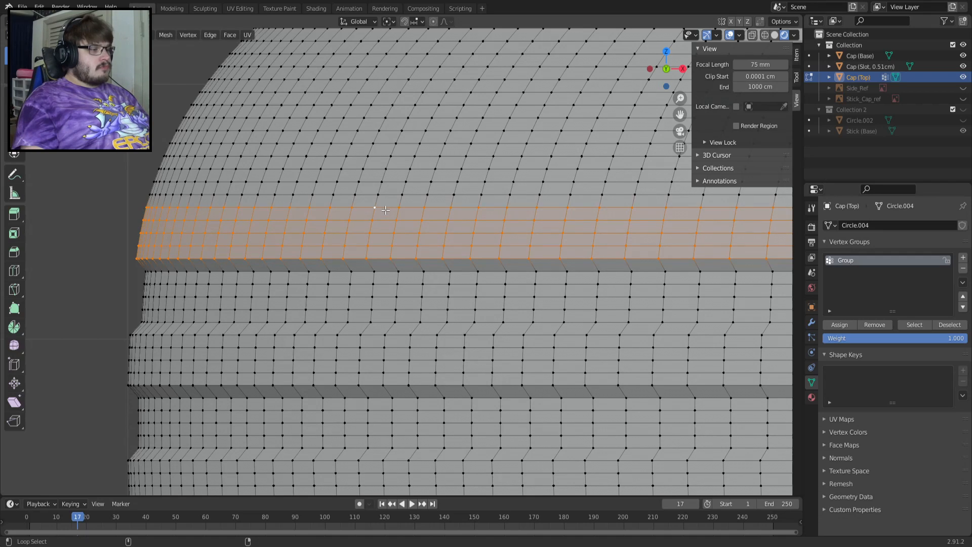
Cut a fourth groove by selecting the five edge loops above that spacing and scaling them to 0.995 in X and Y
left_click(391, 195, "alt")
left_click(392, 182, "alt+shift")
left_click(394, 169, "alt+shift")
left_click(400, 157, "alt+shift")
key("s")
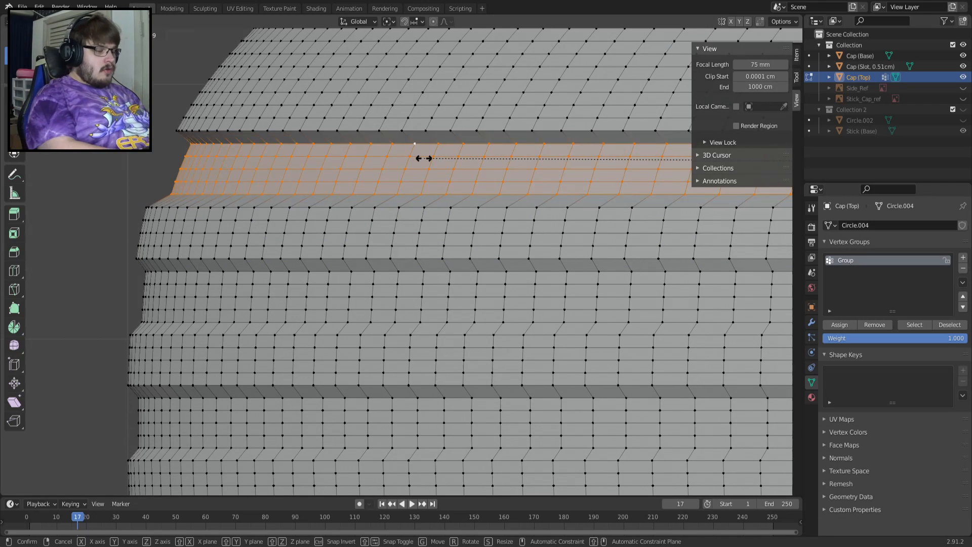
key("shift+z")
left_click(423, 158)
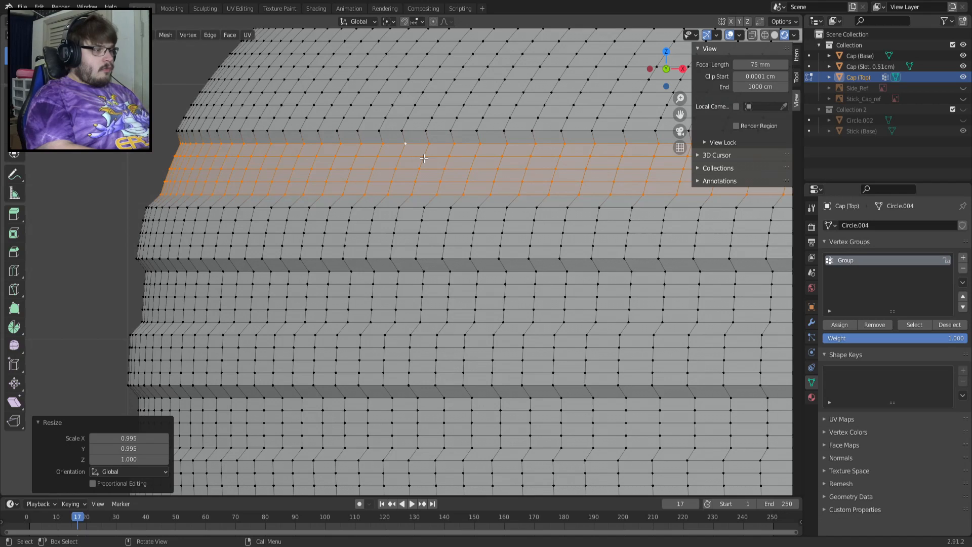
Select the five edge loops directly below the lowest groove on the cap's side as spacing
scroll(424, 158, "down", 4)
key("Tab")
scroll(453, 186, "up", 4)
middle_click_drag(507, 339, 413, 266, "shift")
middle_click_drag(450, 320, 381, 282, "shift")
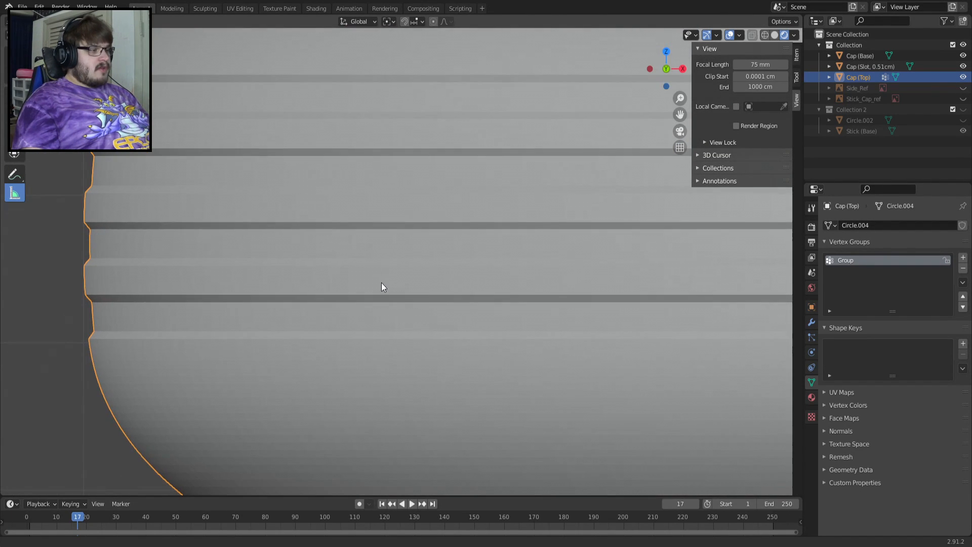
key("Tab")
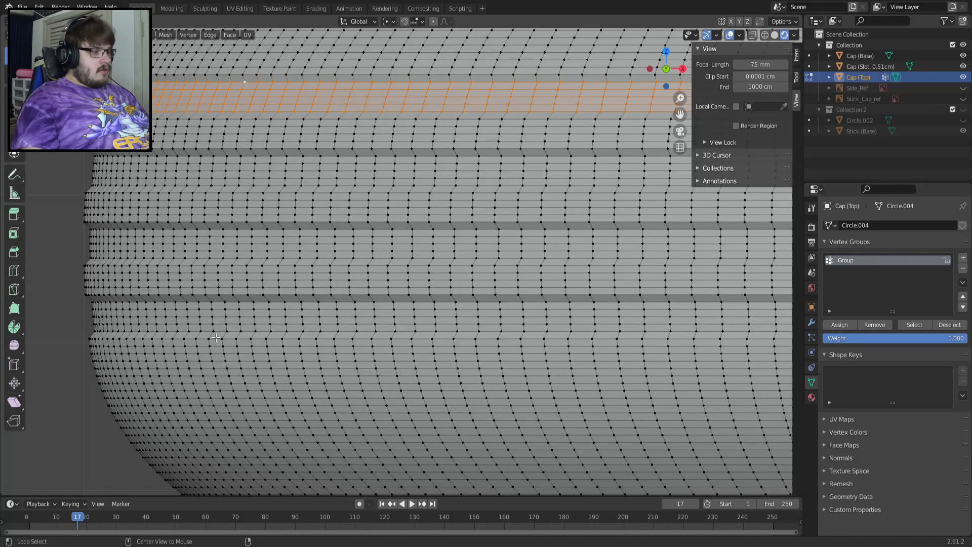
middle_click_drag(274, 334, 411, 174, "shift")
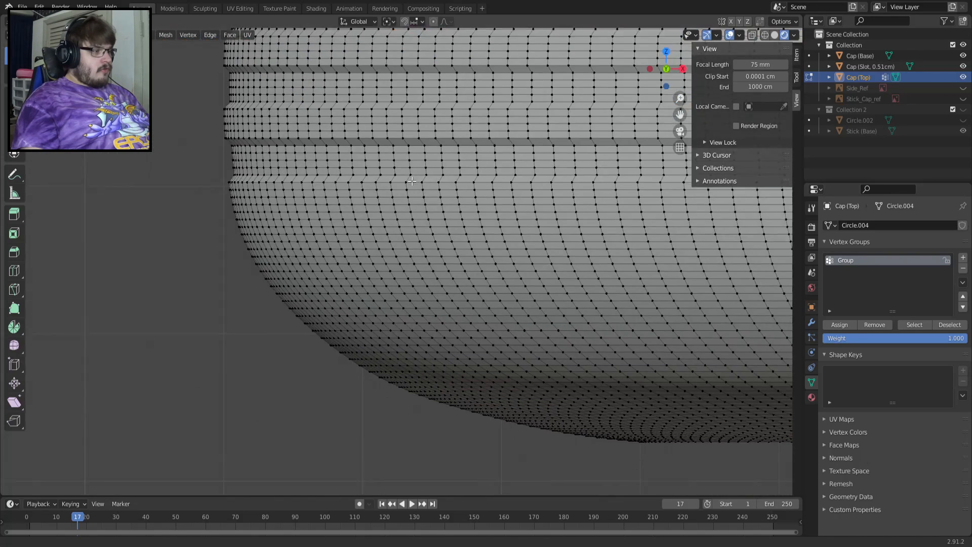
scroll(411, 174, "up", 5)
left_click(390, 63, "alt")
left_click(393, 76, "alt+shift")
left_click(395, 94, "alt+shift")
left_click(403, 112, "alt+shift")
left_click(414, 132, "alt+shift")
Select the next five edge loops below that spacing and scale them to 0.995 in X and Y only
left_click(414, 150, "alt")
left_click(421, 167, "alt+shift")
left_click(428, 186, "alt+shift")
left_click(433, 205, "alt+shift")
left_click(438, 222, "alt+shift")
scroll(438, 218, "down", 3)
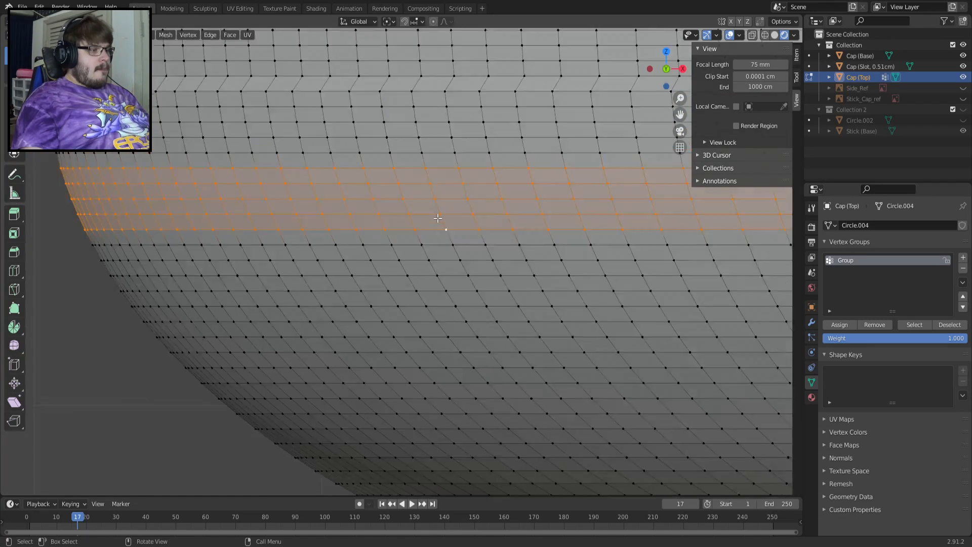
type("s.995z")
key("minus")
key("shift+z")
key("minus")
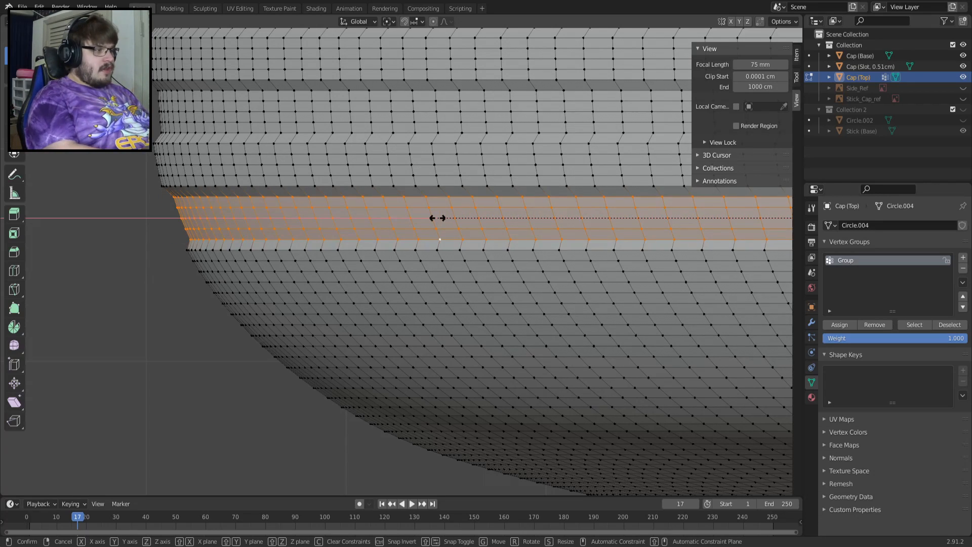
key("Return")
key("ctrl+z")
key("ctrl+shift+z")
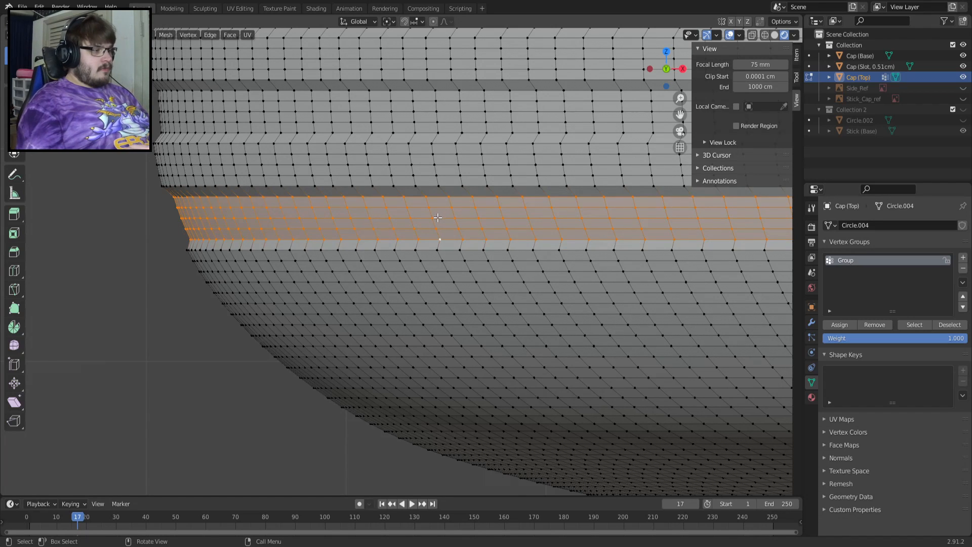
Leave Edit Mode and examine the five side grooves from the front, including the lowest one near the cap's underside
key("Tab")
scroll(466, 216, "down", 3)
middle_click_drag(466, 211, 399, 274)
key("KP_1")
scroll(399, 273, "down", 4)
middle_click_drag(501, 261, 338, 258, "shift")
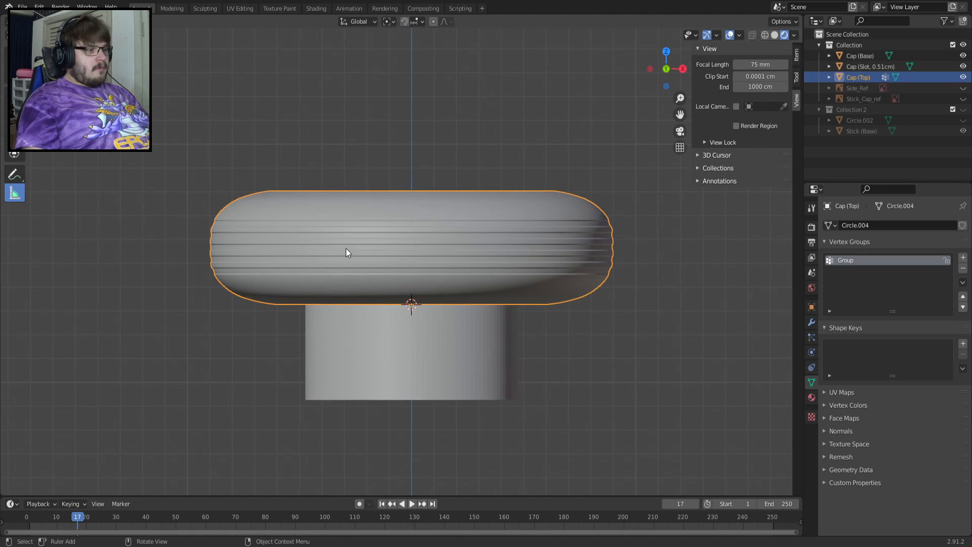
scroll(366, 237, "up", 3)
key("Tab")
key("Tab")
middle_click_drag(220, 282, 389, 265, "shift")
scroll(389, 265, "up", 4)
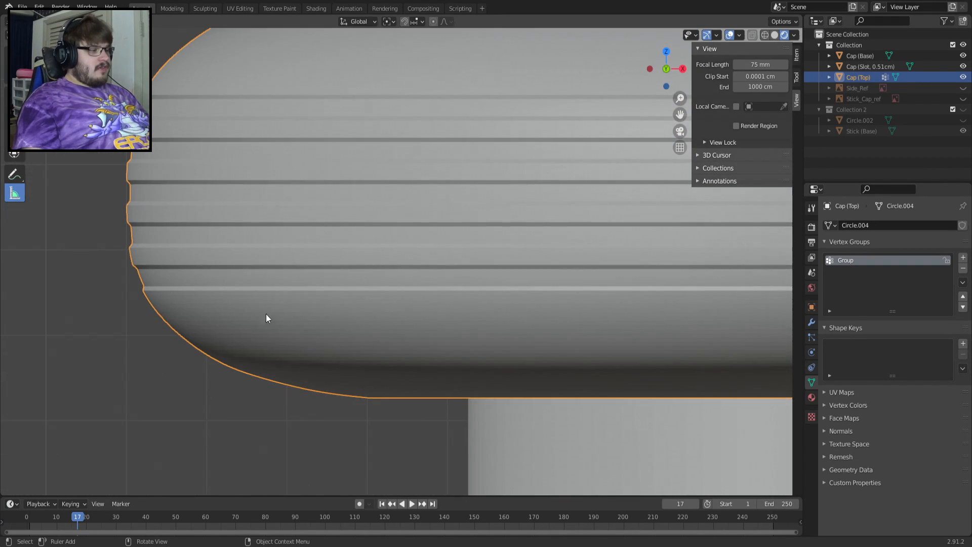
Back in Edit Mode, select five spacing edge loops directly beneath the newly made lowest groove
key("Tab")
scroll(238, 334, "up", 1)
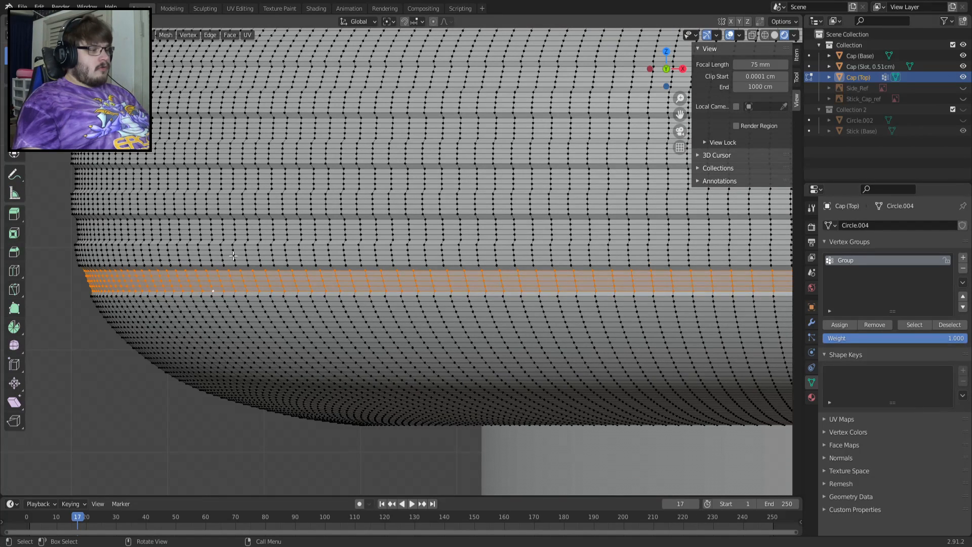
scroll(389, 287, "up", 6)
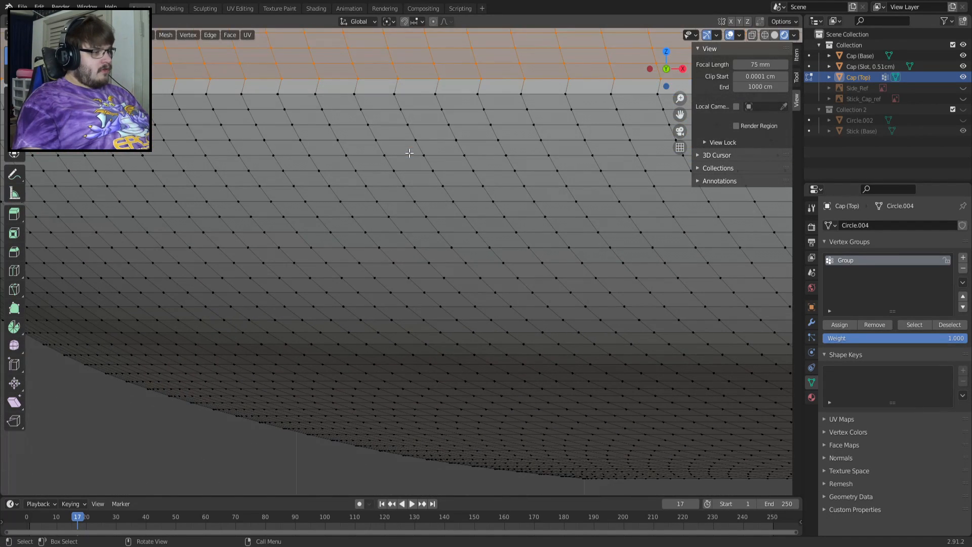
left_click(333, 98, "alt")
left_click(340, 112, "alt+shift")
left_click(348, 126, "alt+shift")
left_click(358, 142, "alt+shift")
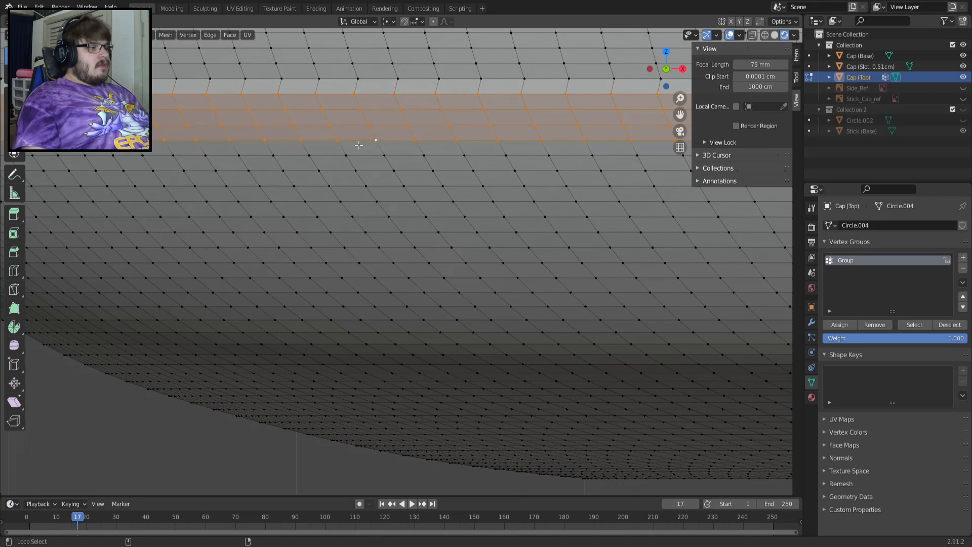
left_click(370, 156, "alt+shift")
Select the five edge loops directly below the spacing near the cap's underside and scale them slightly inward in X and Y only
left_click(373, 174, "alt")
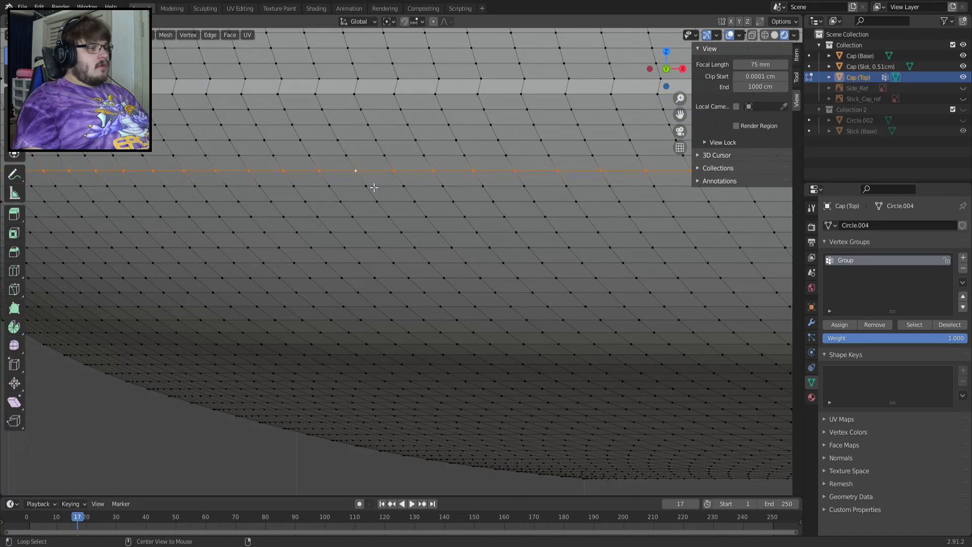
left_click(381, 190, "alt+shift")
left_click(393, 205, "alt+shift")
left_click(406, 220, "alt+shift")
left_click(412, 232, "alt+shift")
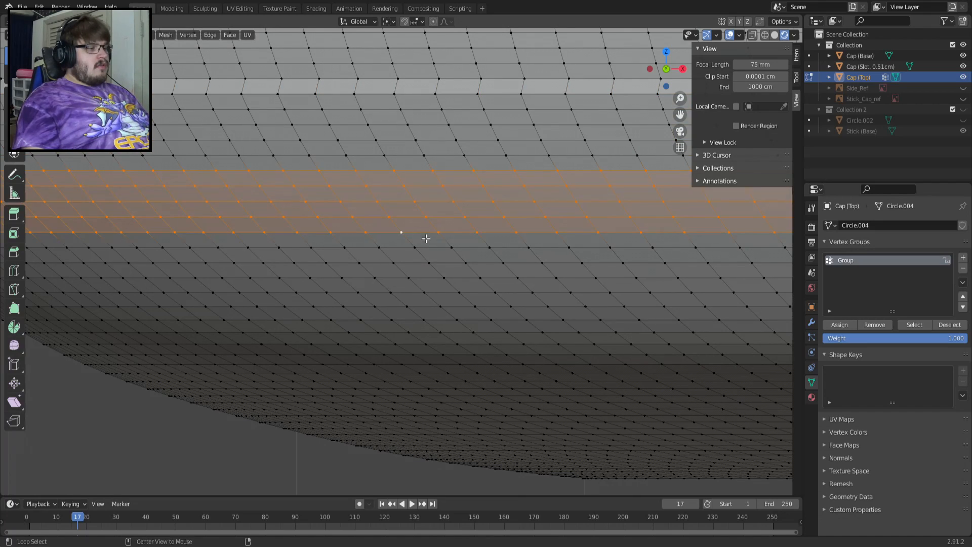
scroll(501, 246, "down", 3)
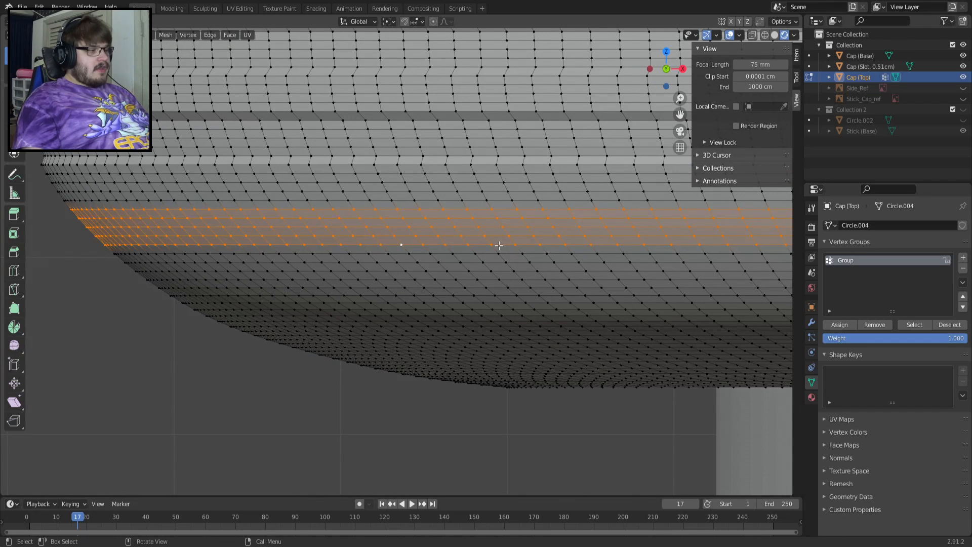
key("s")
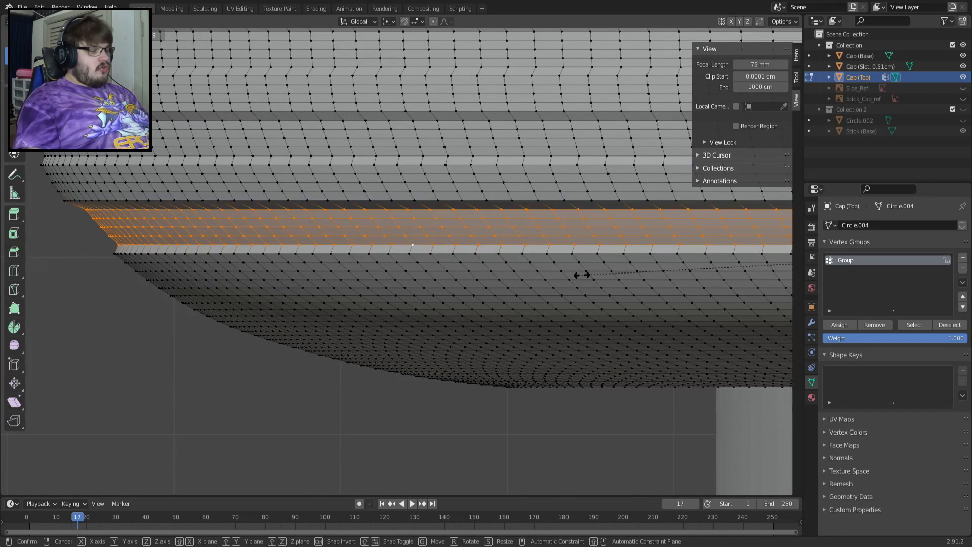
key("shift+z")
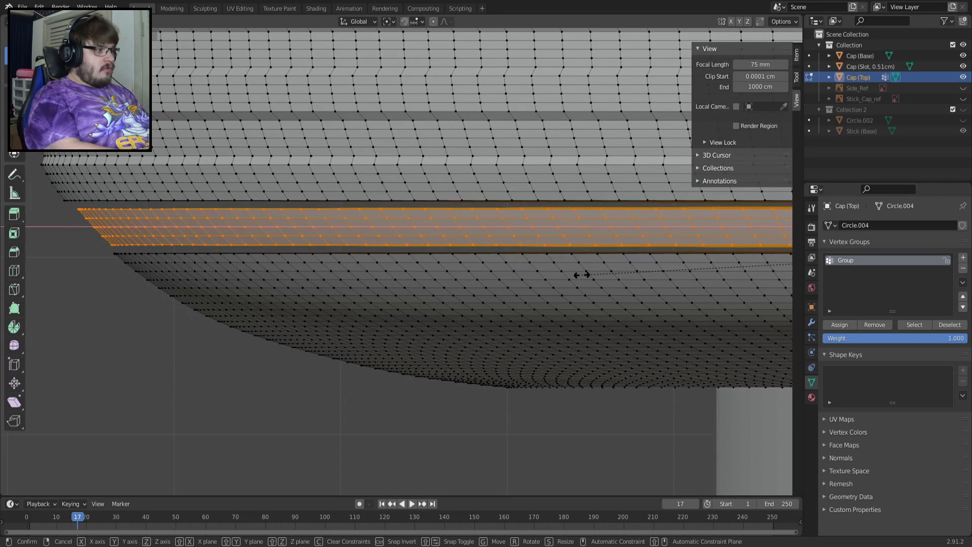
left_click(582, 275)
Leave Edit Mode and examine the groove spacing and the lower side profile of the cap from the front, close up and at a distance
key("Tab")
scroll(581, 275, "down", 6)
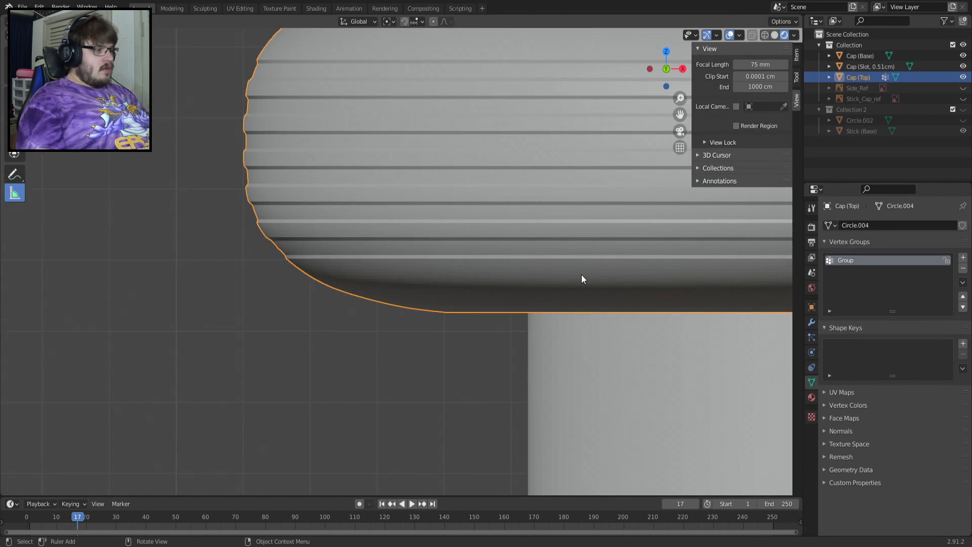
scroll(359, 279, "up", 6)
key("Tab")
key("Tab")
key("Tab")
key("Tab")
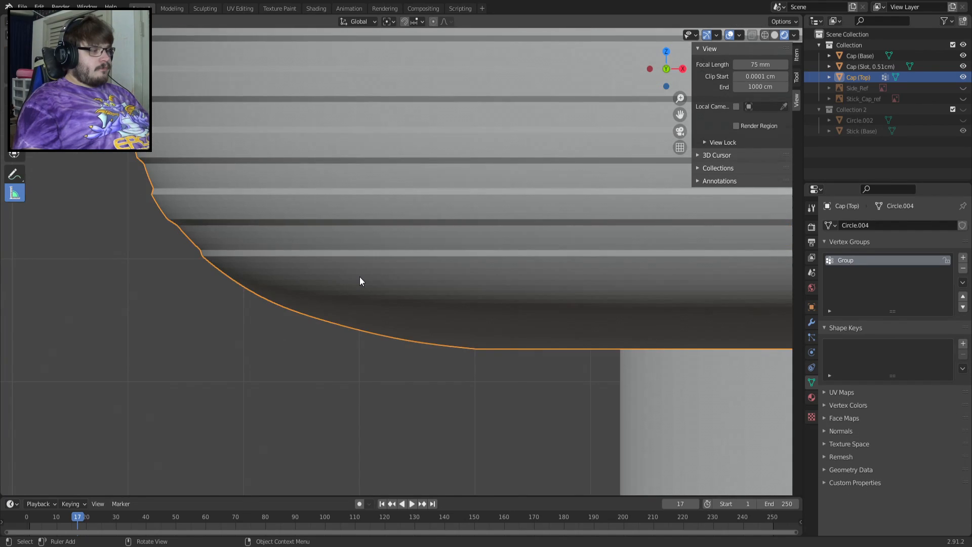
scroll(360, 279, "down", 5)
key("Tab")
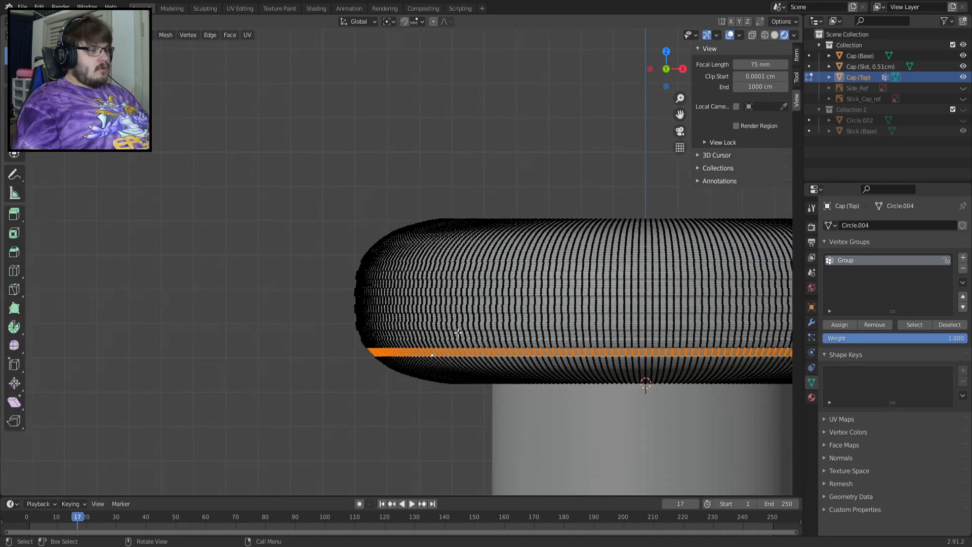
key("Tab")
scroll(506, 436, "up", 5)
scroll(494, 321, "up", 2)
key("Tab")
key("Tab")
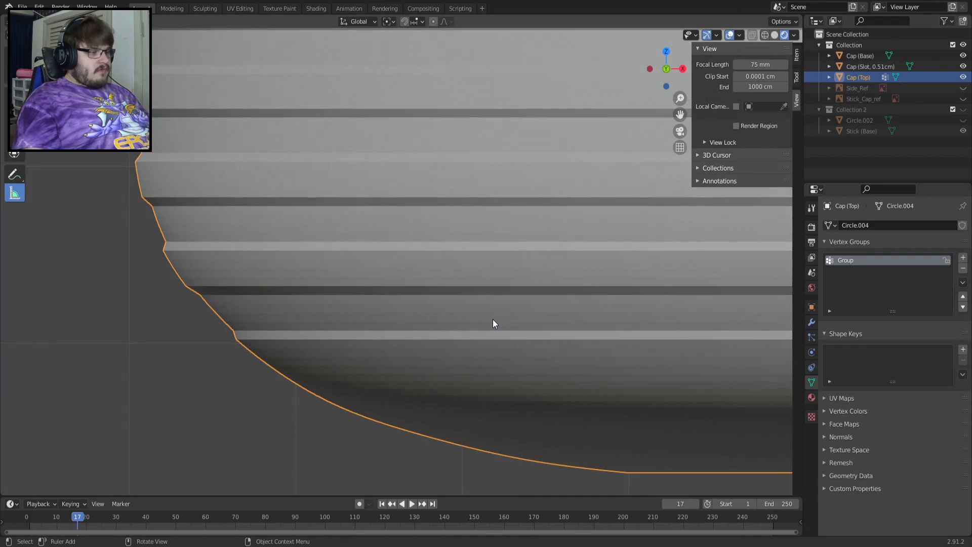
scroll(494, 322, "down", 4)
scroll(527, 283, "down", 2)
scroll(530, 282, "up", 5)
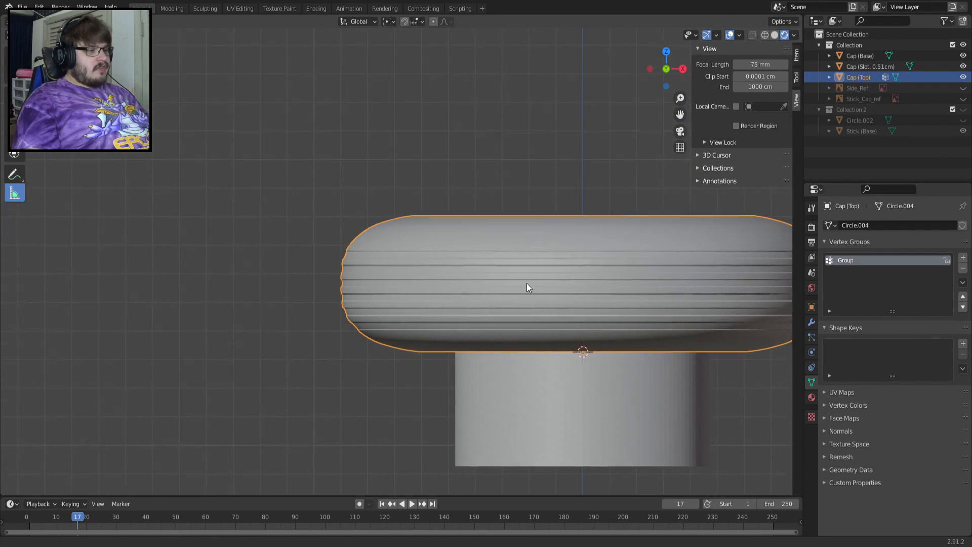
In Edit Mode, select five edge loops directly above the uppermost groove on the cap's side as spacing
key("Tab")
scroll(372, 205, "up", 6)
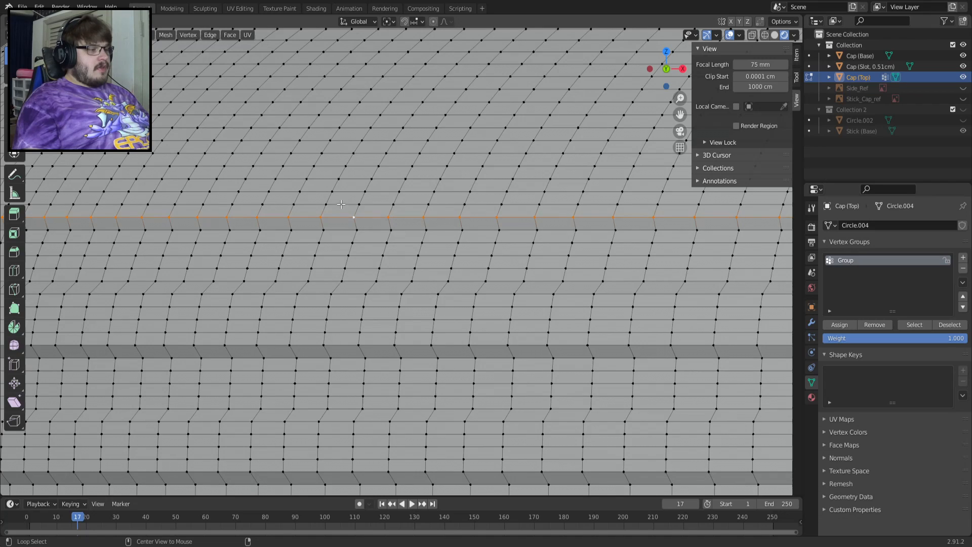
left_click(341, 204, "alt")
left_click(349, 195, "alt+shift")
left_click(354, 182, "alt+shift")
left_click(358, 169, "alt+shift")
Select the next five edge loops above that spacing and scale them to 0.995 in X and Y, keeping Z at 1.000
left_click(363, 157, "alt")
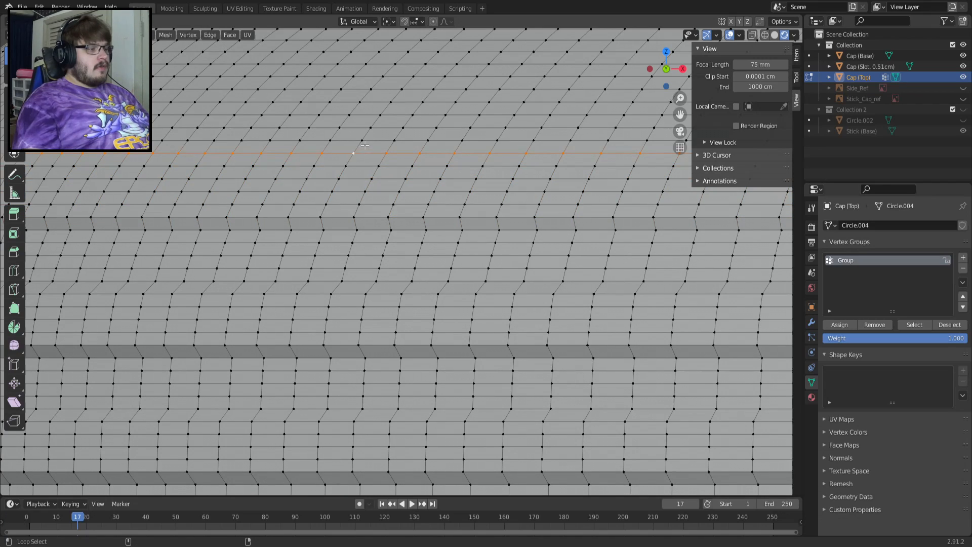
left_click(379, 140, "alt+shift")
left_click(387, 128, "alt+shift")
left_click(388, 127, "alt+shift")
left_click(389, 127, "alt+shift")
left_click(399, 113, "alt+shift")
left_click(406, 99, "alt+shift")
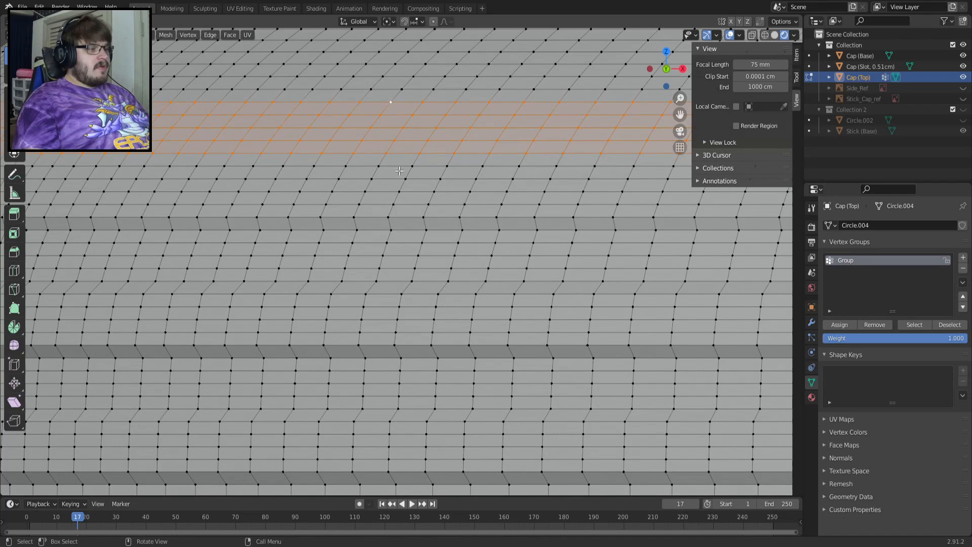
key("g")
key("g")
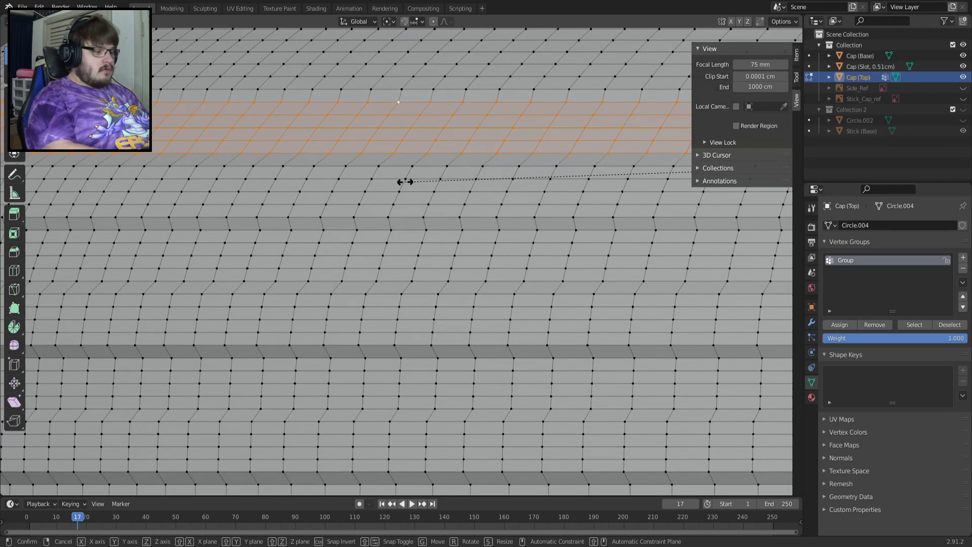
left_click(405, 181)
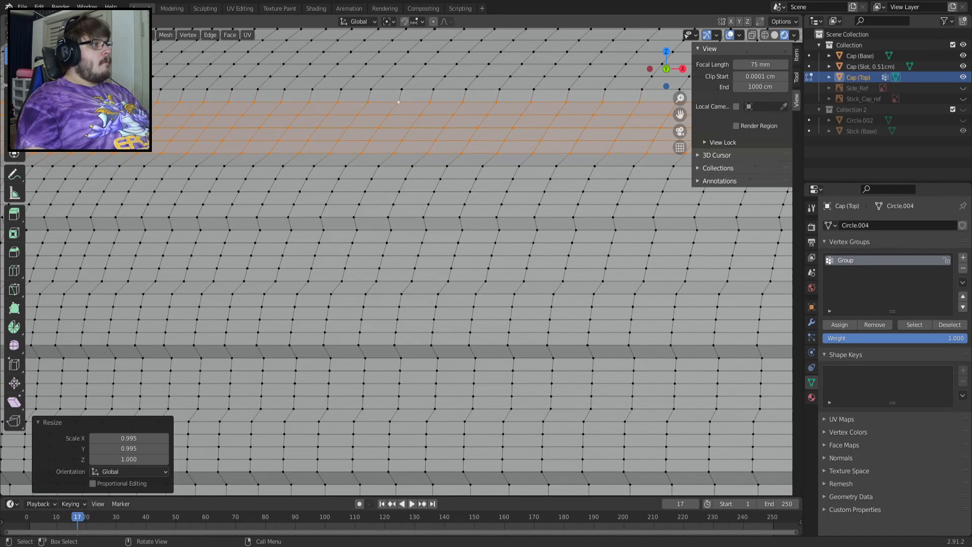
scroll(395, 261, "down", 3)
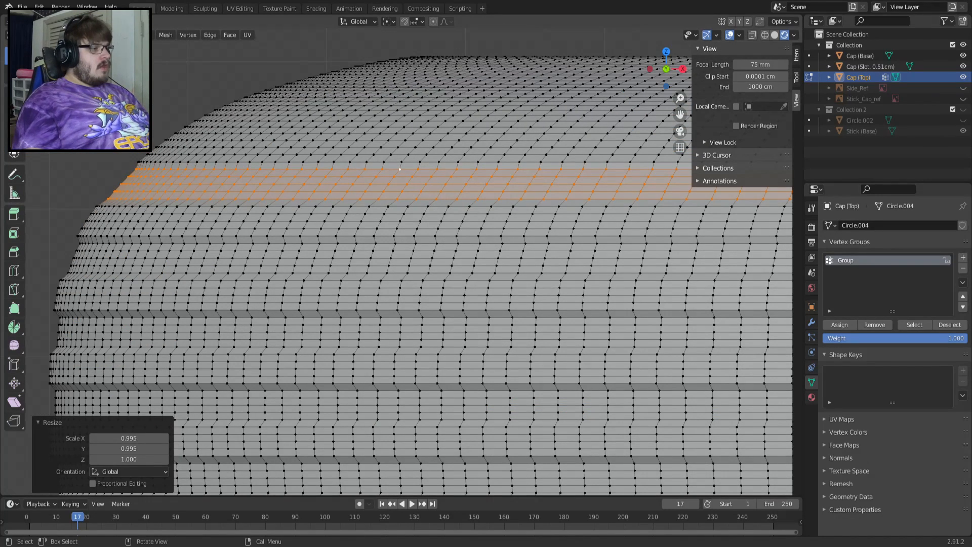
Leave Edit Mode on the cap top, inspect its ridged edge and open the scene's render settings with the lighting options
key("Tab")
scroll(283, 217, "down", 5)
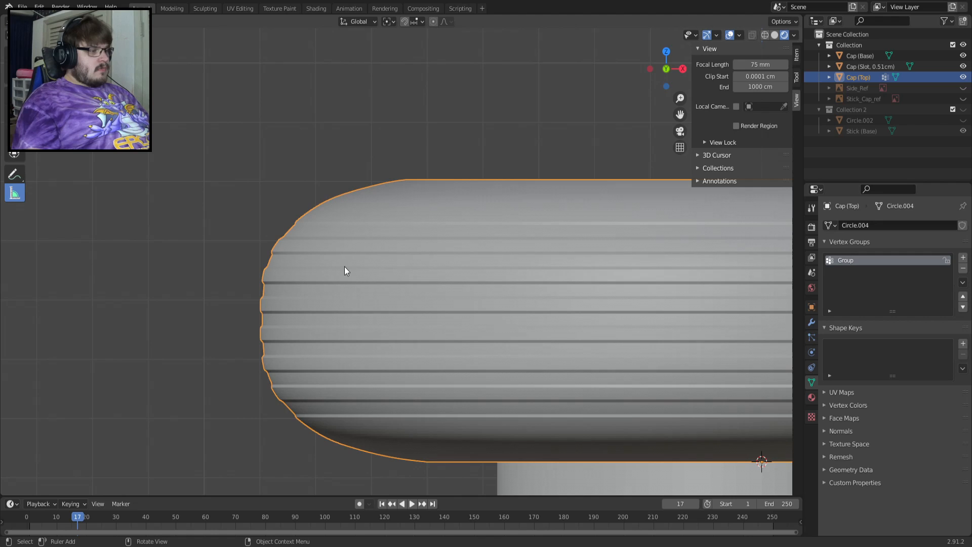
scroll(336, 252, "up", 5)
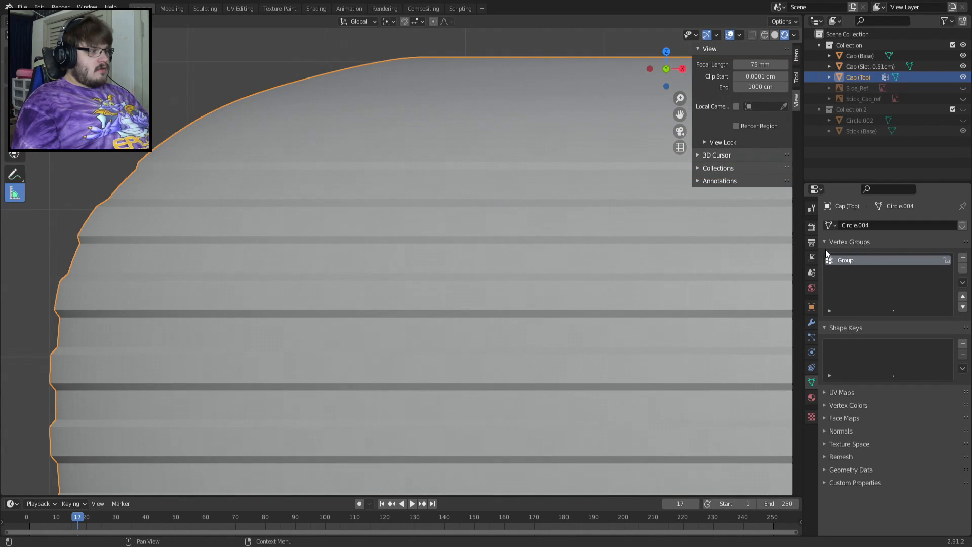
left_click(811, 287)
left_click(812, 272)
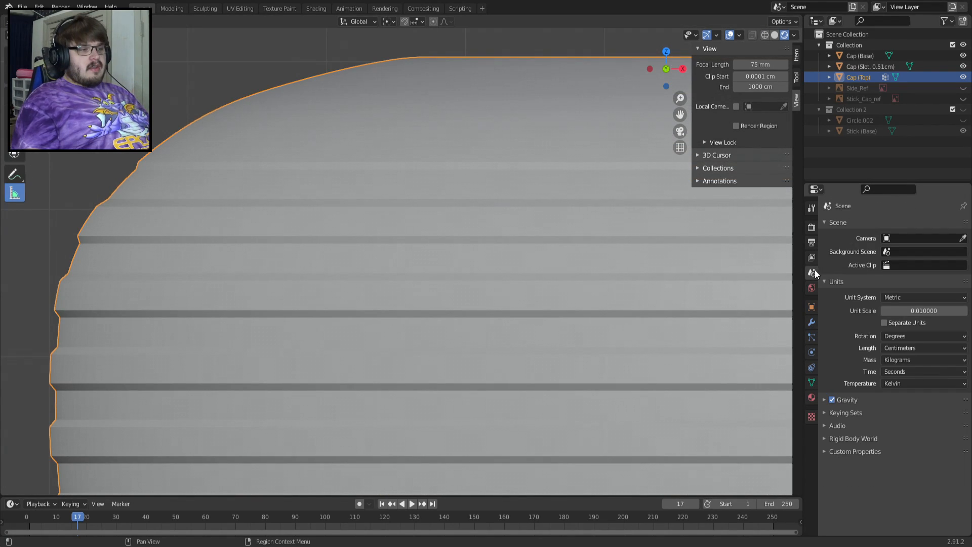
left_click(810, 242)
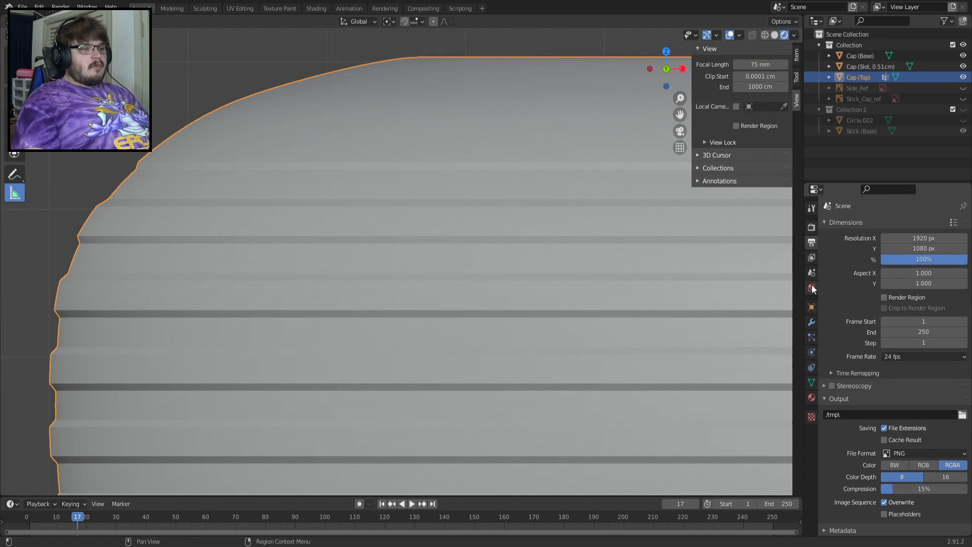
left_click(813, 211)
left_click(812, 242)
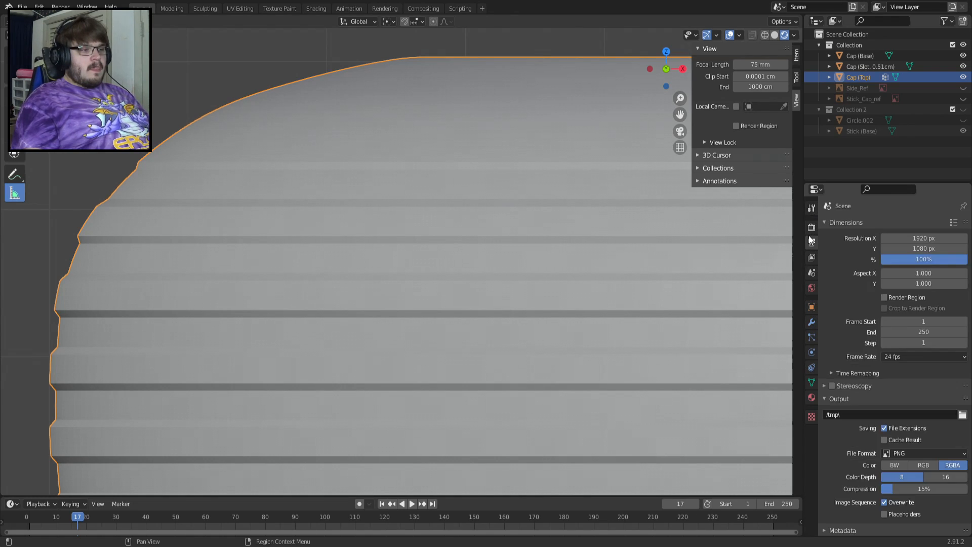
left_click(811, 229)
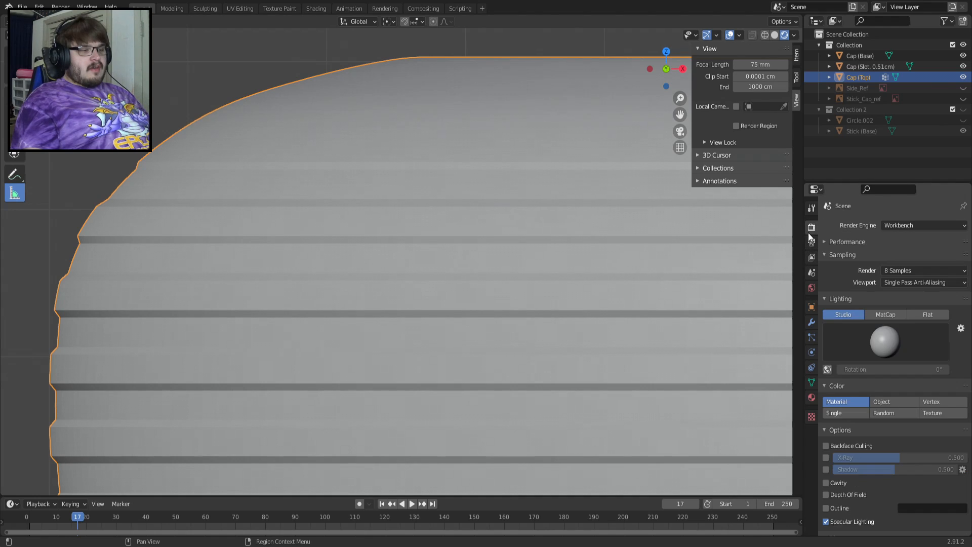
Try MatCap lighting on the cap and return to Studio lighting
left_click(863, 336)
left_click(872, 318)
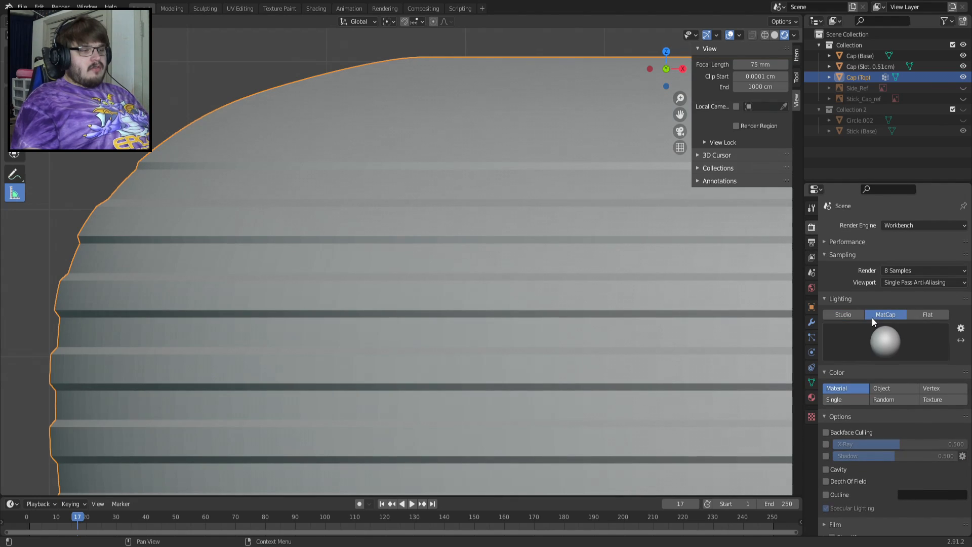
left_click(843, 314)
Try each of the other studio light presets on the cap's ridges and return to the first preset
left_click(864, 330)
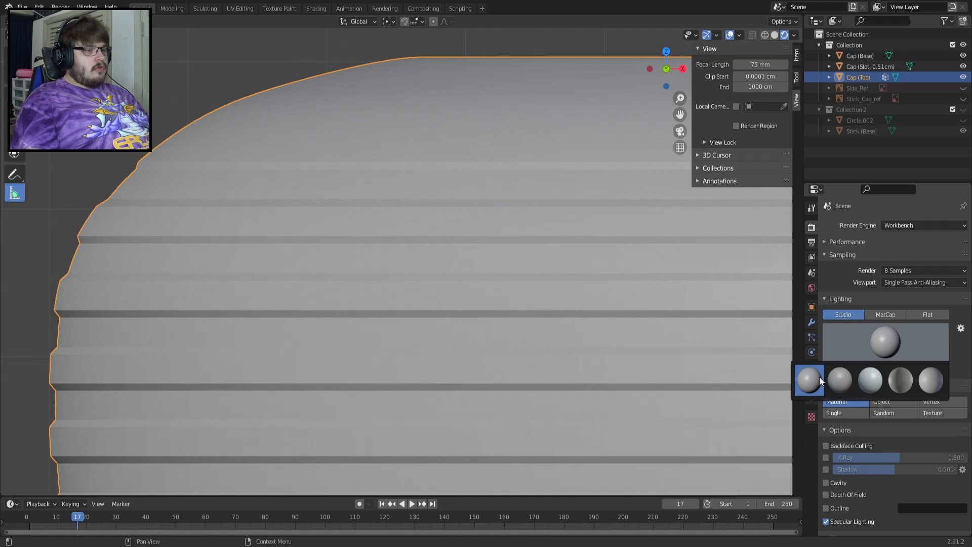
left_click(837, 381)
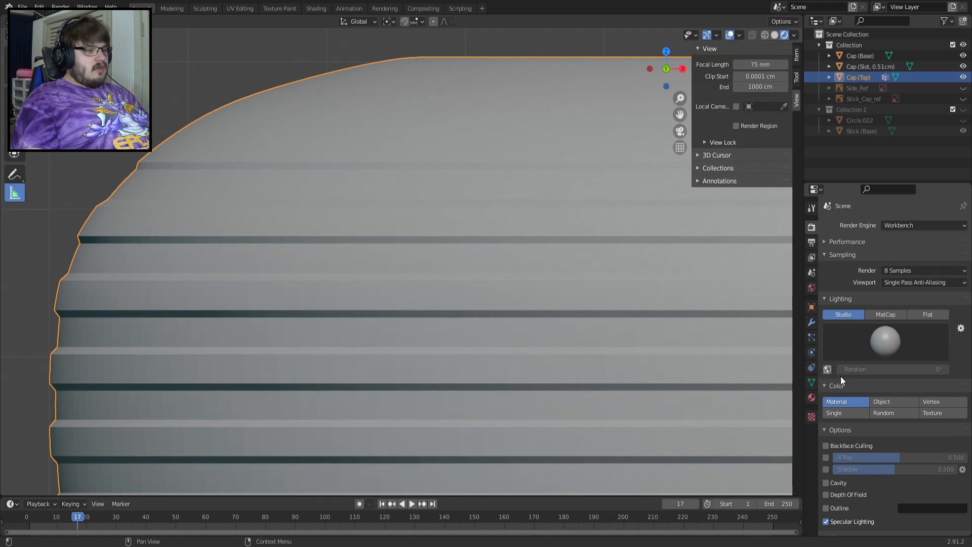
left_click(882, 353)
left_click(874, 383)
scroll(566, 327, "down", 4)
scroll(566, 327, "up", 4)
left_click(901, 353)
left_click(900, 379)
scroll(513, 296, "down", 3)
scroll(513, 295, "up", 3)
left_click(916, 353)
left_click(930, 379)
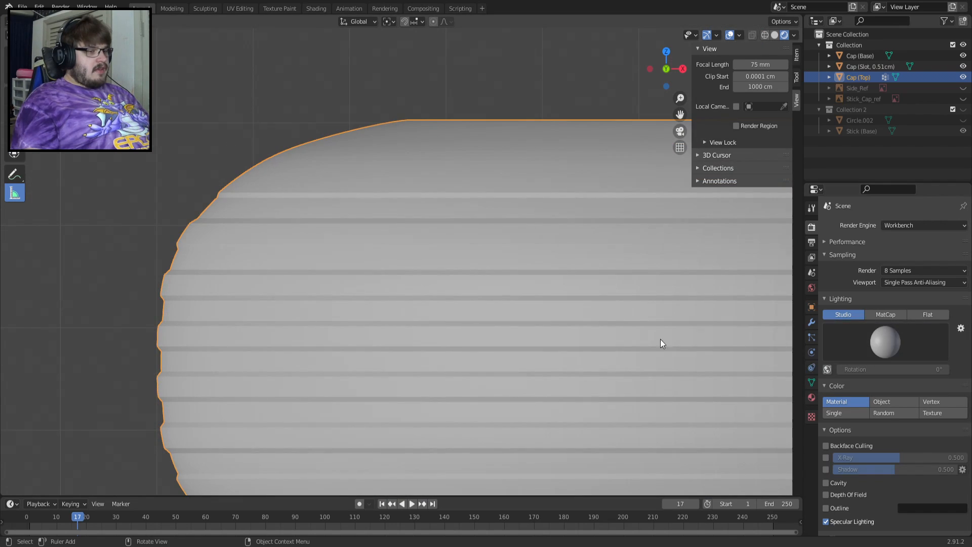
left_click(911, 348)
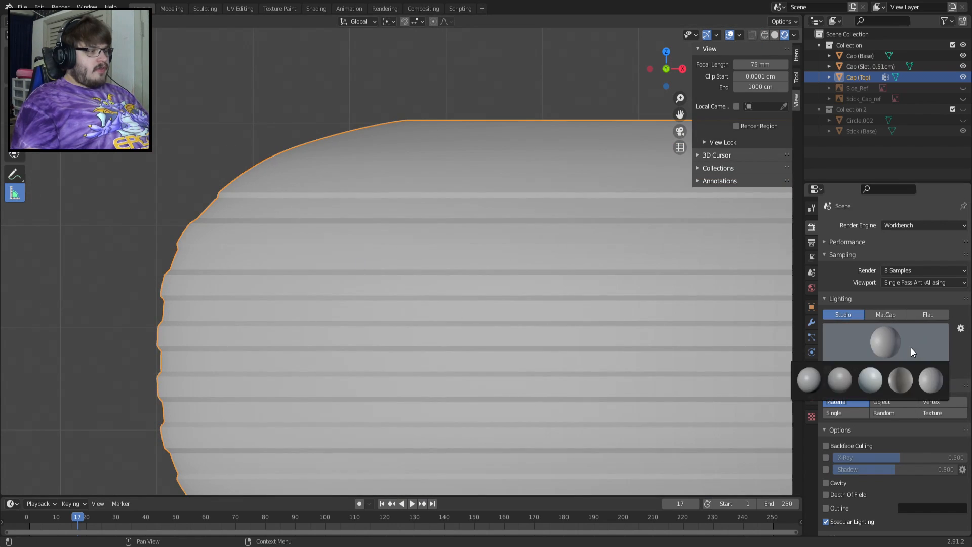
left_click(808, 384)
Switch the lighting to MatCap and examine the cap's ridges with the white-grey and the rainbow normal matcaps
left_click(910, 313)
left_click(900, 314)
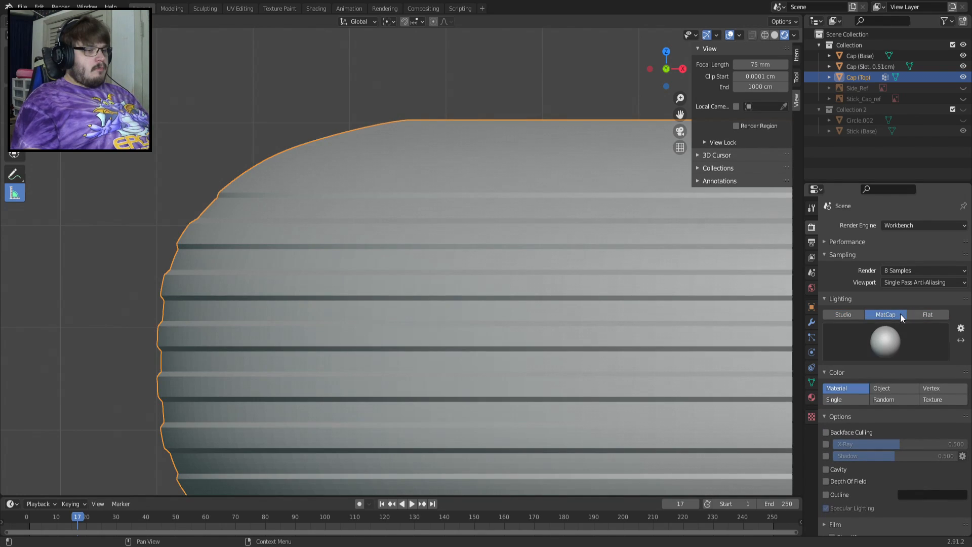
left_click(903, 354)
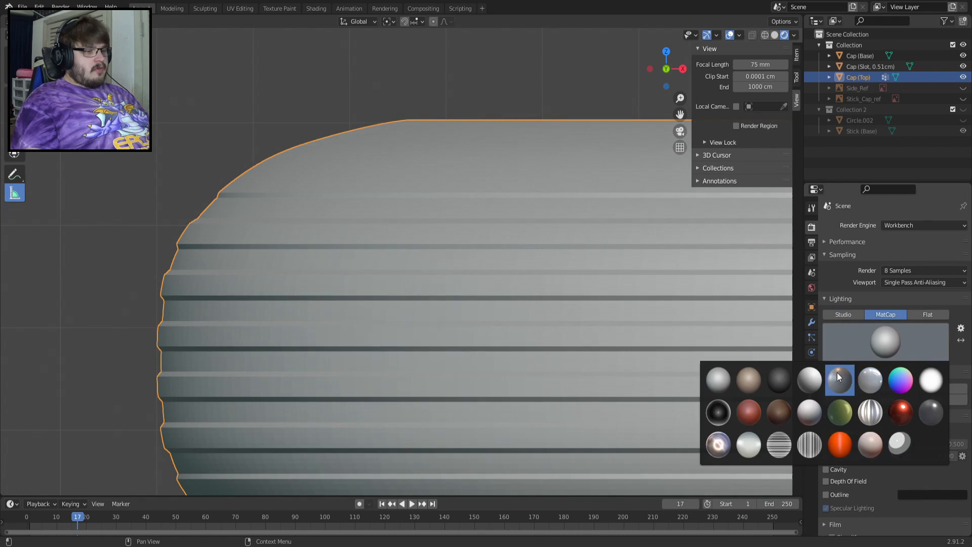
left_click(841, 374)
left_click(919, 354)
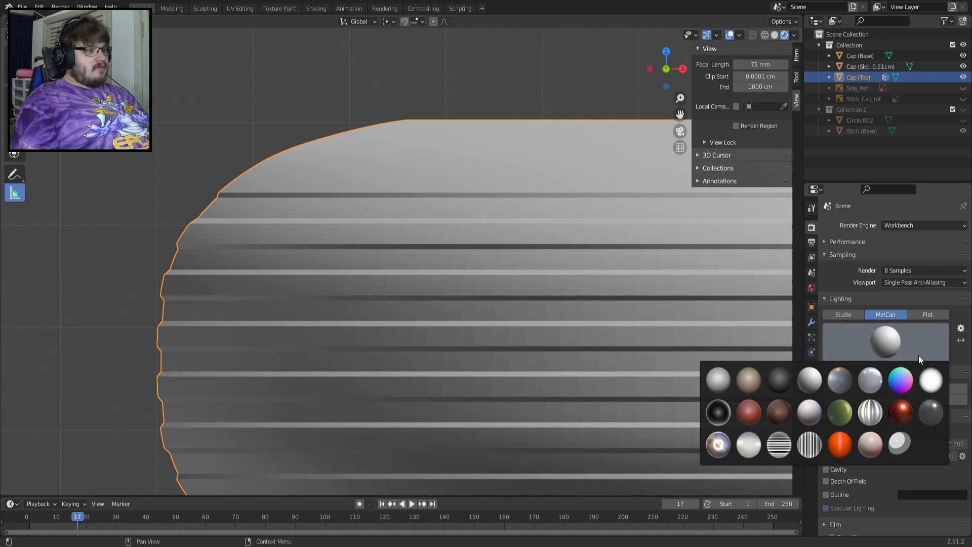
left_click(900, 381)
scroll(535, 365, "down", 3)
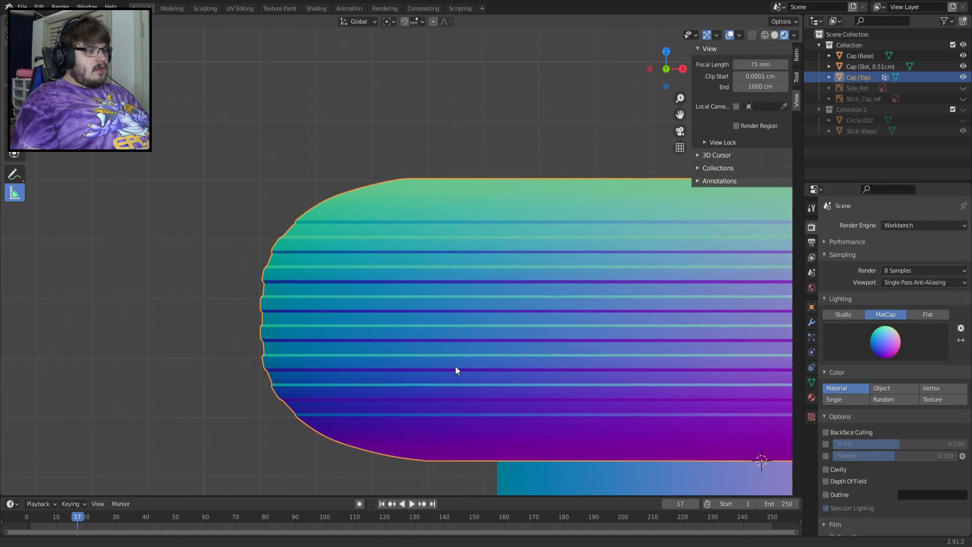
middle_click_drag(455, 365, 553, 349, "shift")
scroll(485, 257, "up", 5)
middle_click_drag(508, 243, 490, 292, "shift")
scroll(489, 292, "down", 4)
key("Tab")
key("Tab")
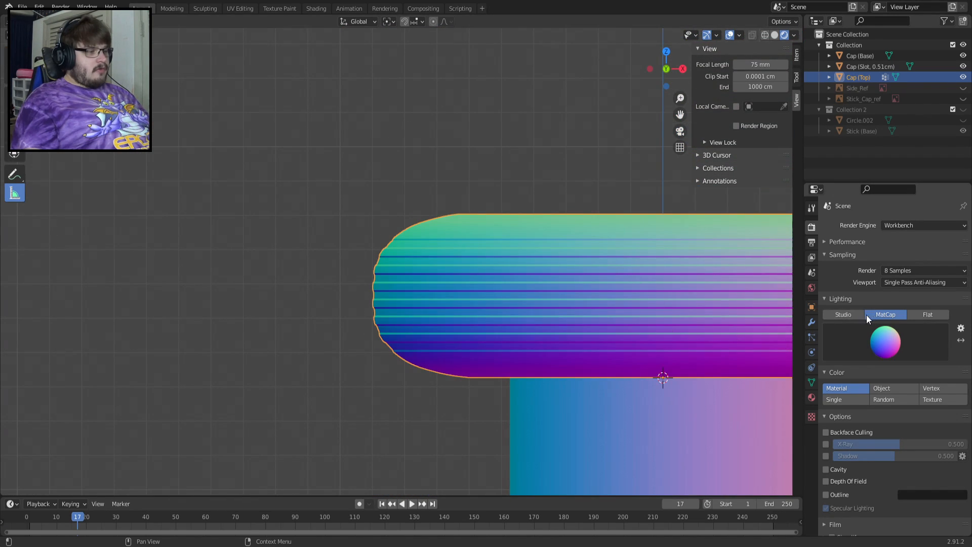
Set the lighting back to Studio and look over the cap's ridge profile
left_click(844, 314)
left_click(847, 329)
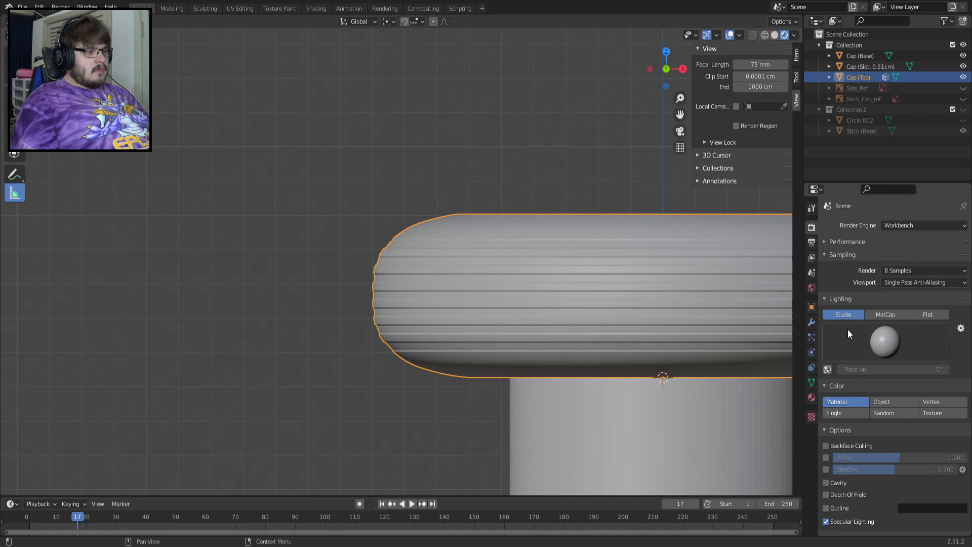
scroll(521, 238, "up", 5)
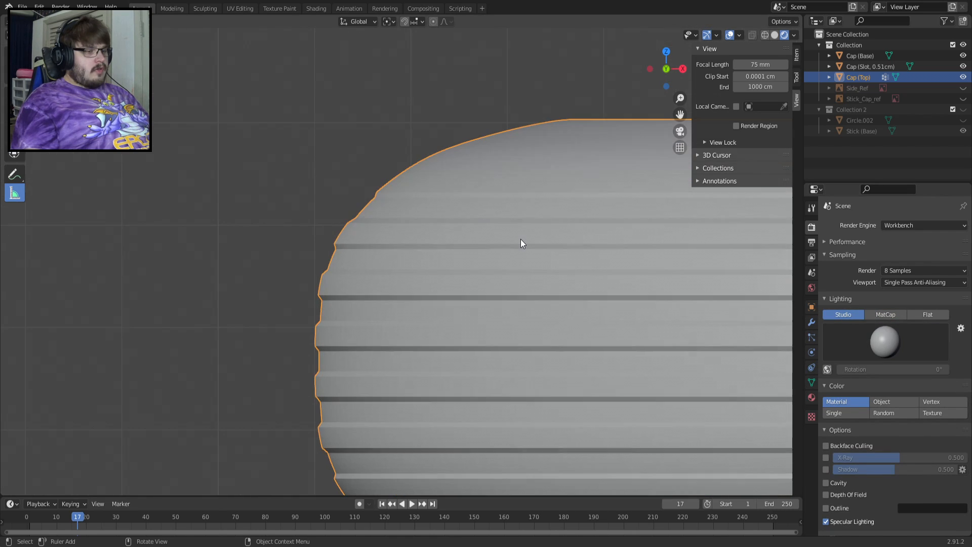
scroll(459, 168, "down", 5)
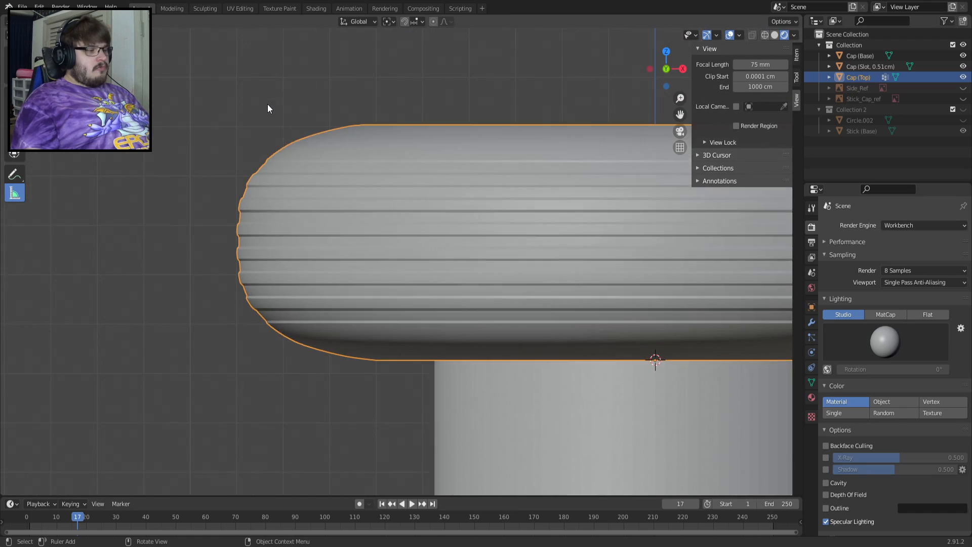
scroll(268, 108, "down", 2)
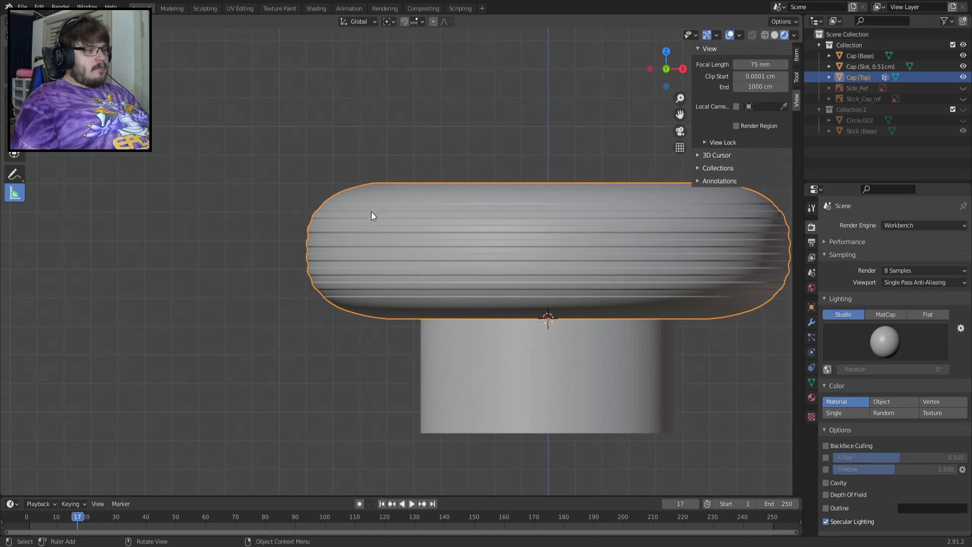
In Edit Mode, mark off five neighbouring edge loops directly above the uppermost scaled band by selecting them together
scroll(330, 201, "up", 5)
scroll(403, 302, "up", 3)
key("Tab")
middle_click_drag(403, 203, 519, 105)
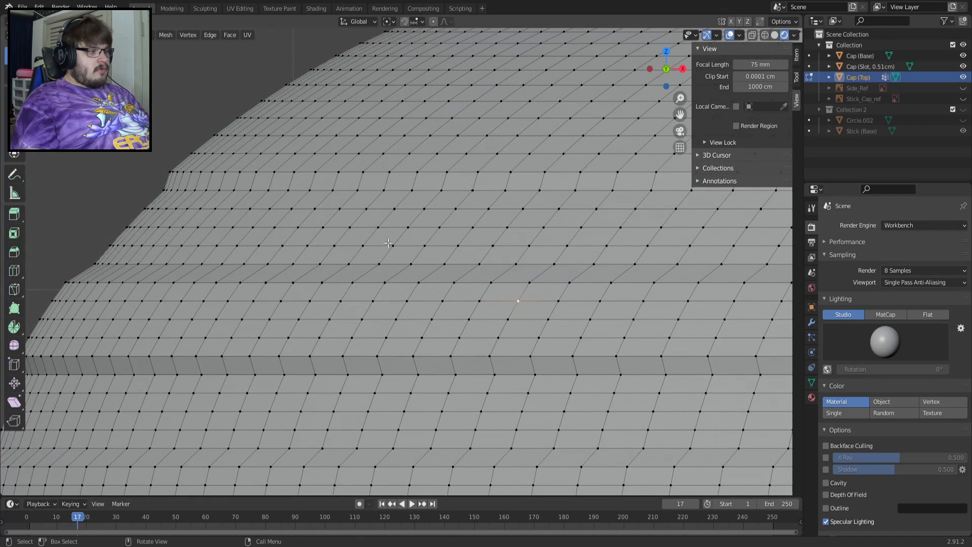
left_click(354, 173, "alt")
left_click(369, 151, "alt+shift")
left_click(386, 136, "alt+shift")
left_click(413, 118, "alt+shift")
left_click(437, 103, "alt+shift")
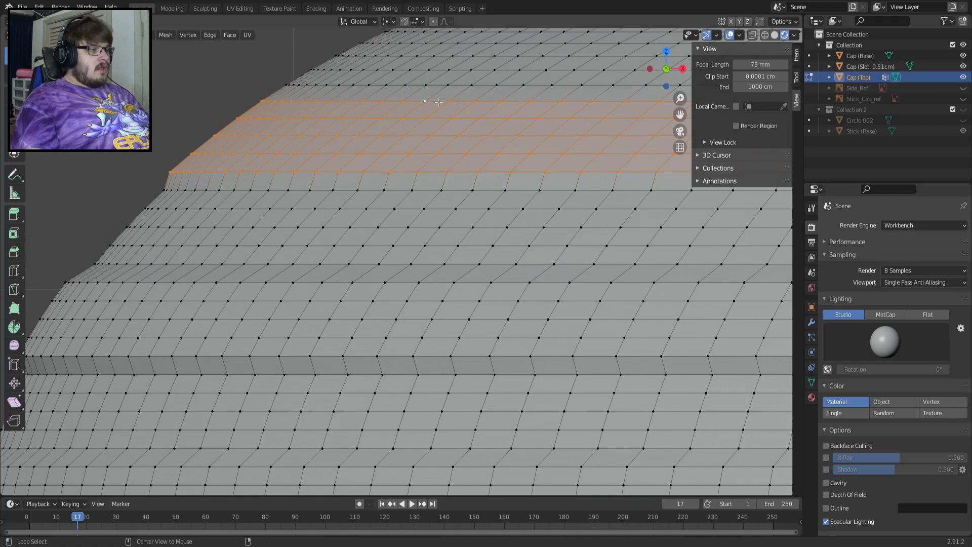
Select the next four edge loops above the marked ones, scale them to 0.995 and check the cap's profile in Object Mode
left_click(454, 85, "alt")
left_click(492, 68, "alt+shift")
left_click(503, 56, "alt+shift")
left_click(517, 44, "alt+shift")
type("s.95")
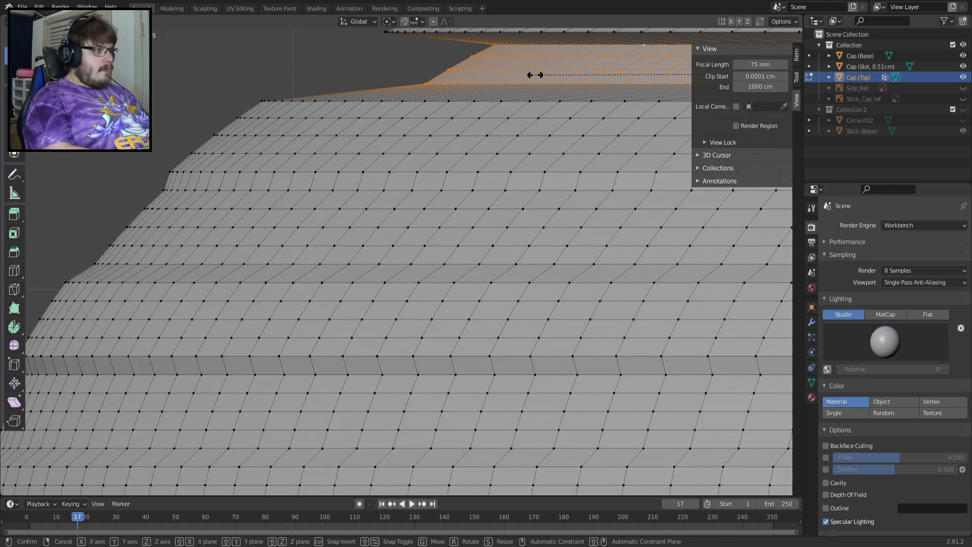
key("Return")
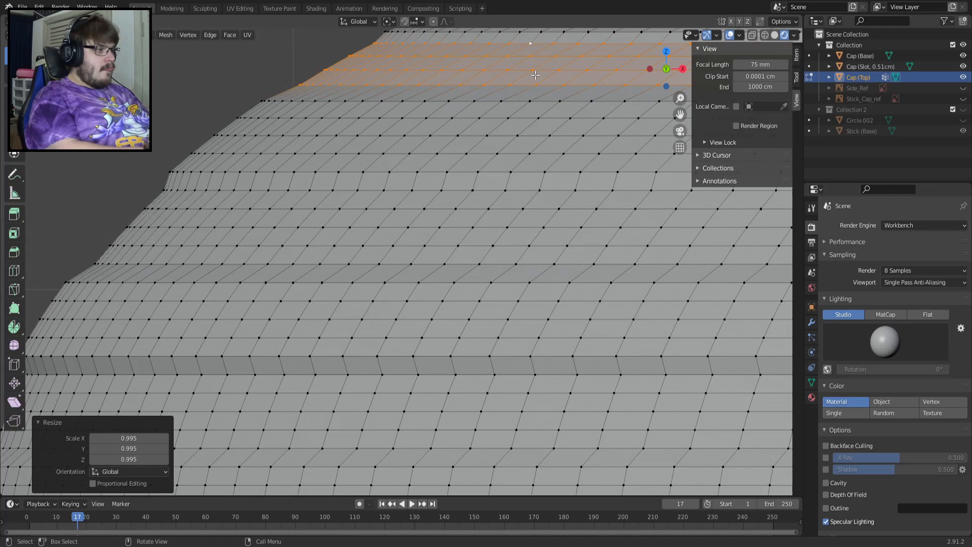
key("Tab")
scroll(536, 74, "down", 6)
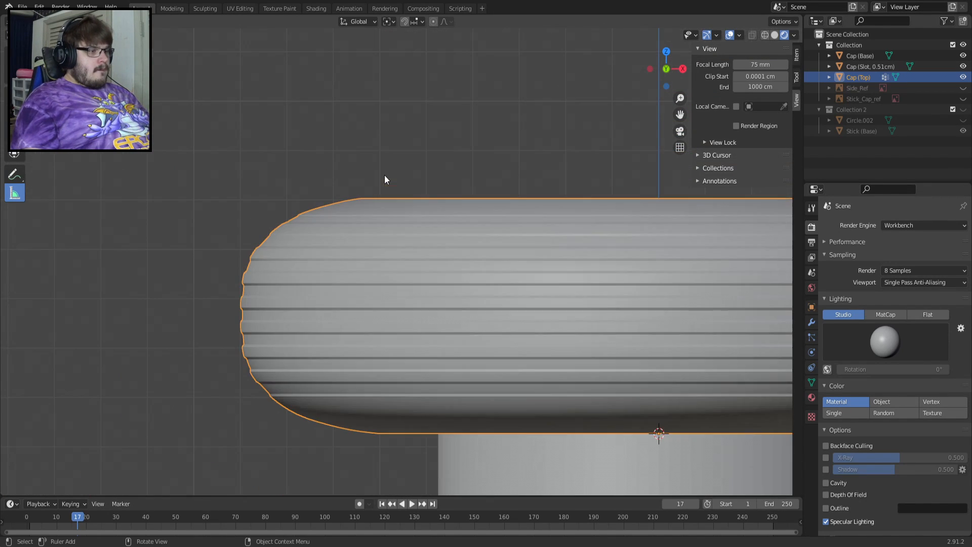
scroll(384, 174, "up", 1)
middle_click_drag(390, 241, 322, 227, "shift")
scroll(322, 227, "down", 2)
middle_click_drag(451, 263, 383, 239, "shift")
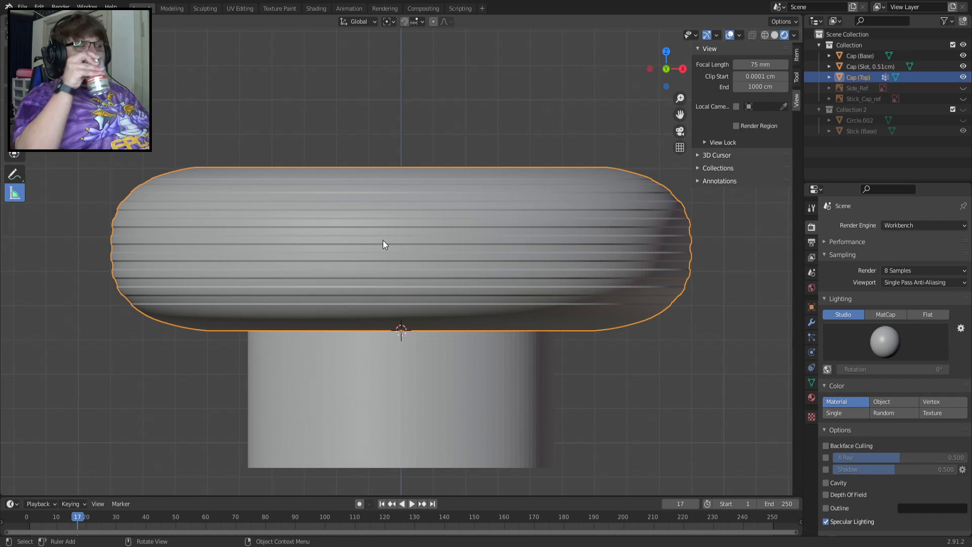
Mark off five neighbouring edge loops directly below the lowest ridge step on the cap's lower curve by selecting them together
scroll(63, 276, "up", 5)
middle_click_drag(63, 275, 726, 152, "shift")
scroll(542, 211, "up", 6)
scroll(542, 210, "up", 2)
left_click(532, 183, "alt")
left_click(544, 203, "alt+shift")
left_click(562, 220, "alt+shift")
left_click(581, 239, "alt+shift")
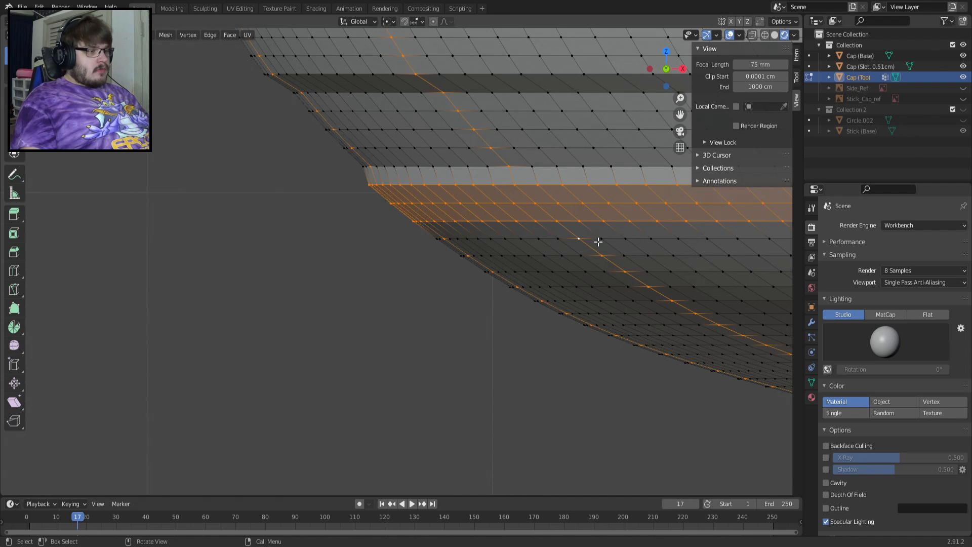
key("ctrl+z")
left_click(594, 242, "alt+shift")
left_click(612, 257, "alt+shift")
key("ctrl+z")
left_click(612, 258, "alt+shift")
key("ctrl+z")
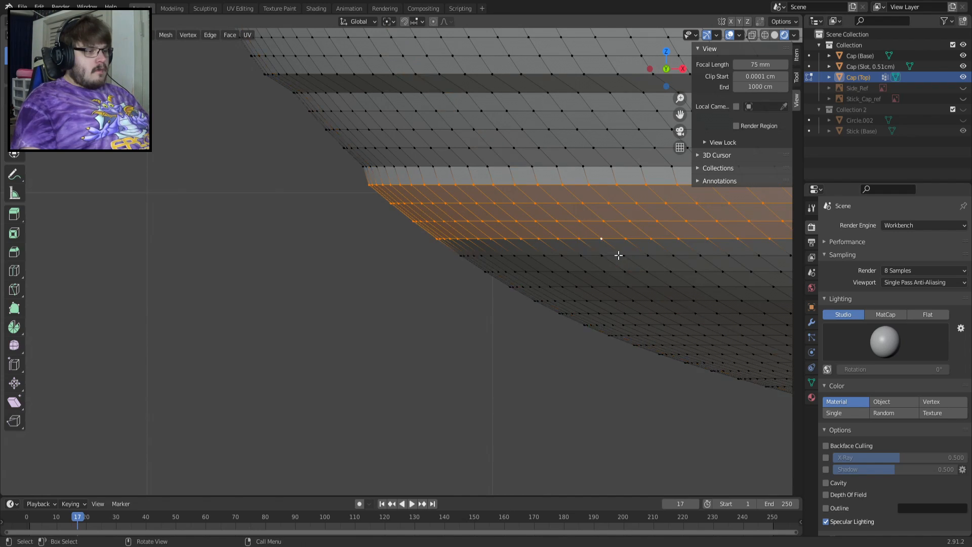
left_click(617, 255, "alt+shift")
middle_click_drag(683, 249, 364, 129, "shift")
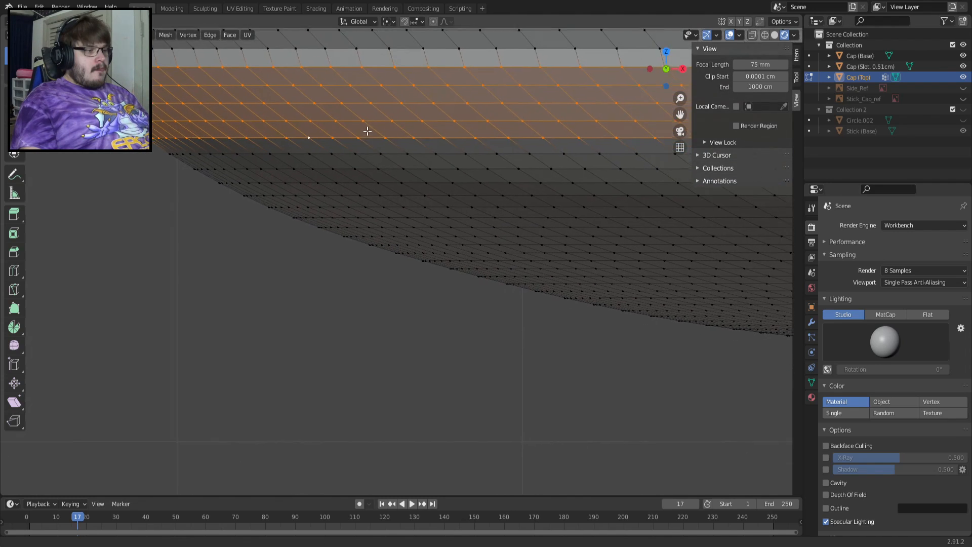
Select the next four edge loops below the marked ones, scale them slightly inward along X and return to Object Mode
left_click(345, 152, "alt")
left_click(360, 168, "alt+shift")
left_click(384, 182, "alt+shift")
key("ctrl+z")
left_click(384, 179, "alt+shift")
left_click(405, 194, "alt+shift")
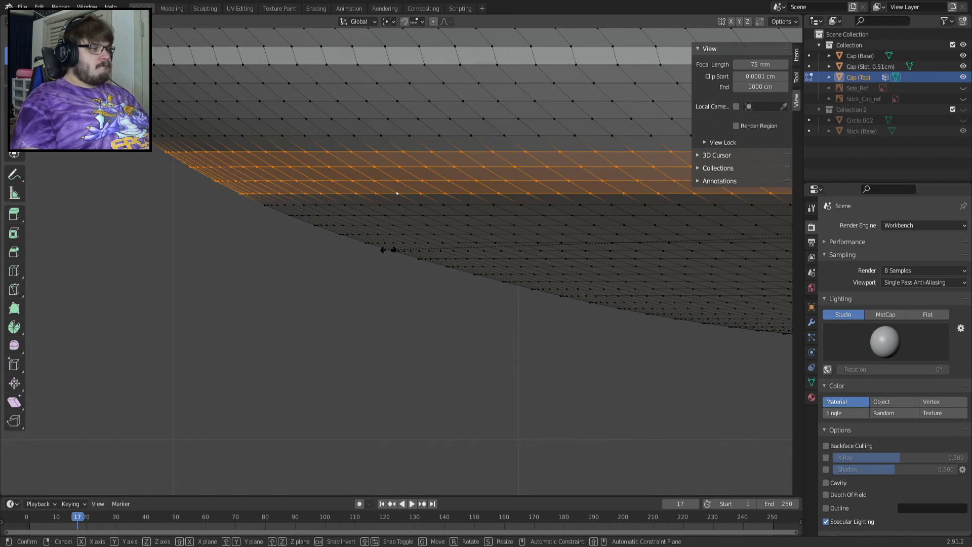
key("s")
key("x")
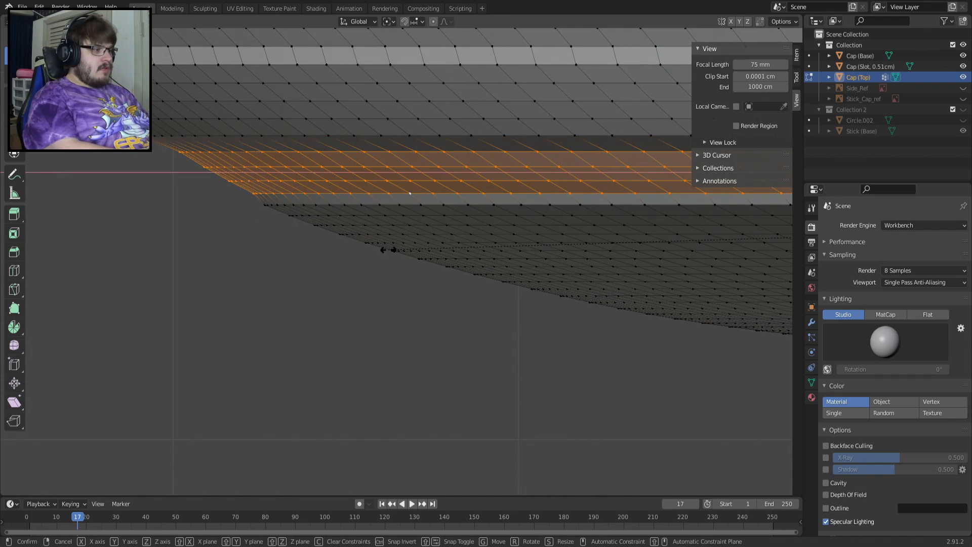
left_click(387, 249)
key("Tab")
key("alt+z")
scroll(387, 250, "down", 5)
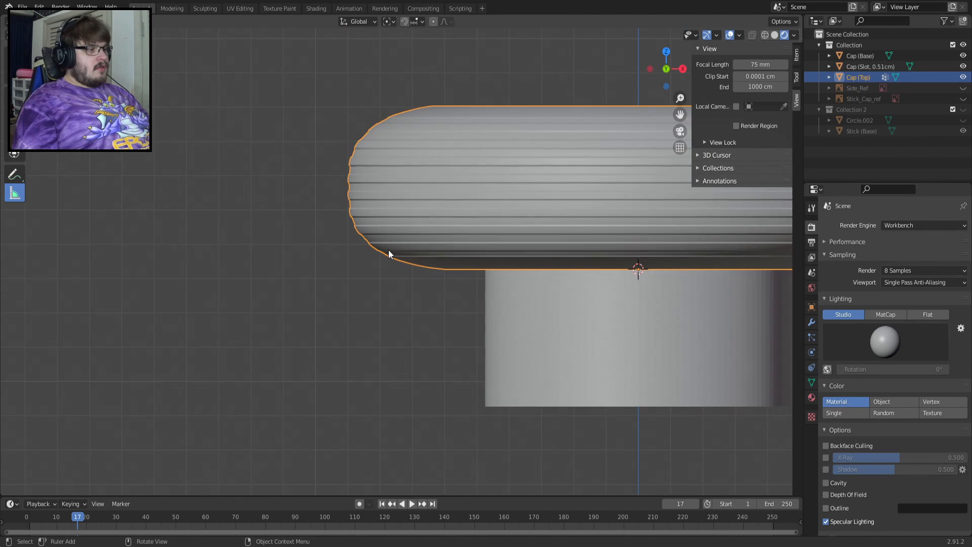
In Edit Mode, mark off five neighbouring edge loops on the cap's underside directly inside the selected band by selecting them together
middle_click_drag(527, 266, 416, 302, "shift")
scroll(417, 302, "up", 6)
key("Tab")
middle_click_drag(285, 373, 458, 212, "shift")
scroll(458, 212, "up", 5)
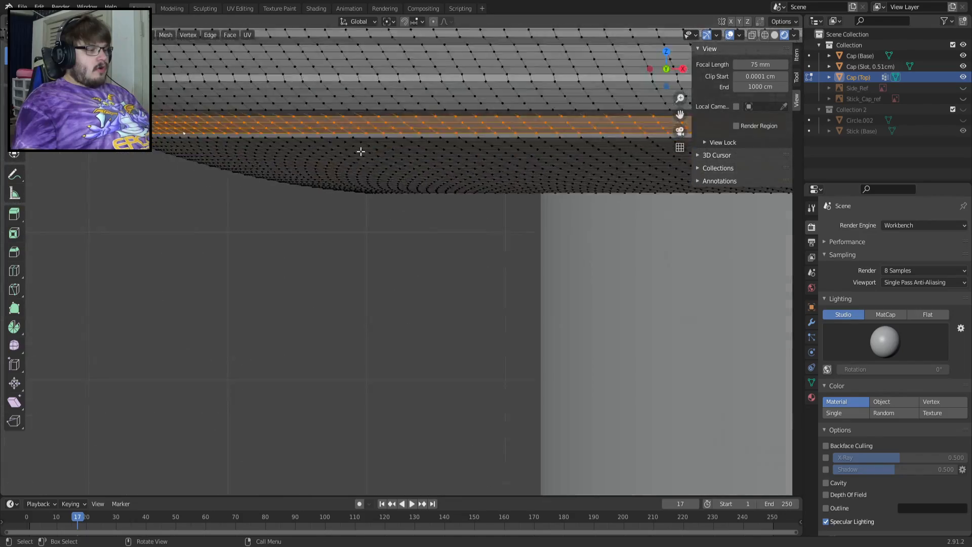
middle_click_drag(288, 99, 391, 219)
middle_click_drag(316, 176, 466, 199, "shift")
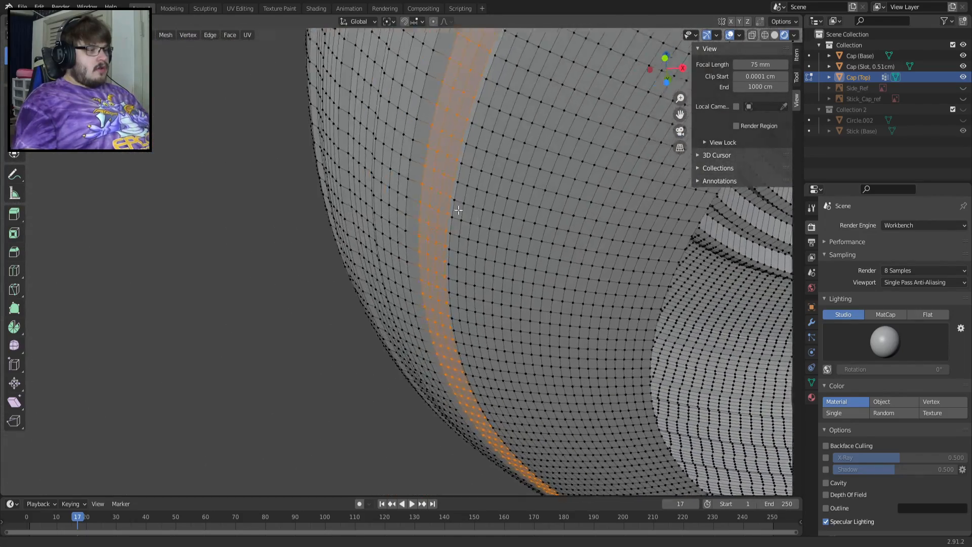
scroll(466, 199, "up", 3)
middle_click_drag(548, 243, 374, 163, "shift")
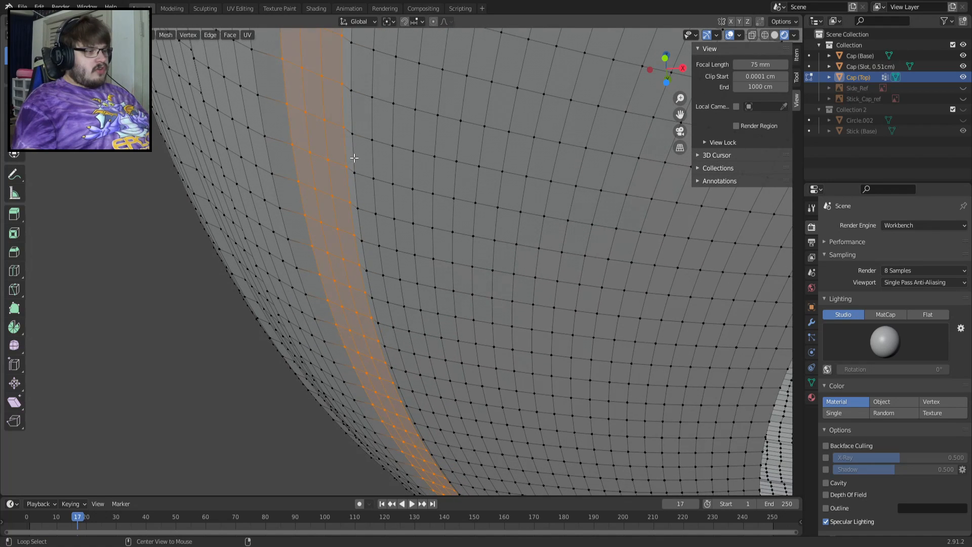
left_click(354, 158, "alt")
left_click(375, 159, "alt+shift")
left_click(397, 162, "alt+shift")
left_click(421, 172, "alt+shift")
left_click(441, 178, "alt+shift")
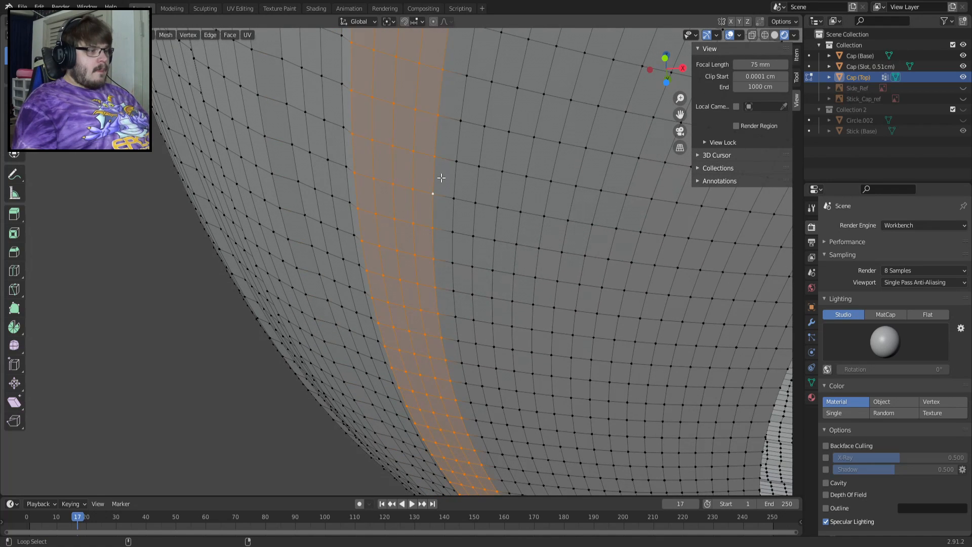
Select the next three edge loops on the underside beyond the five marked ones
left_click(454, 178, "alt")
left_click(476, 191, "alt+shift")
left_click(503, 194, "alt+shift")
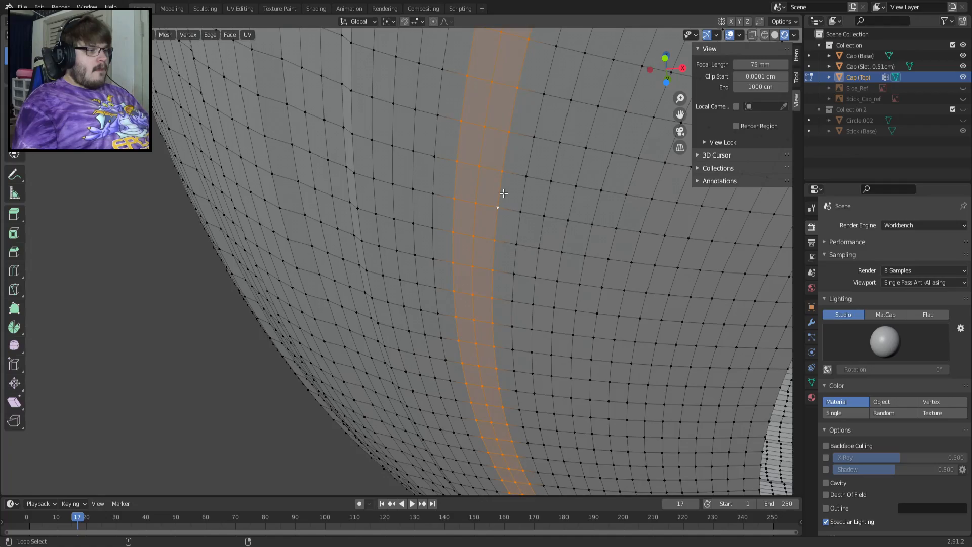
Undo the new underside loop selections and the last inward scaling of the lowest four-loop band
scroll(433, 172, "down", 3)
middle_click_drag(454, 175, 485, 179)
key("ctrl+z")
key("ctrl+z")
key("ctrl+z")
key("ctrl+z")
key("ctrl+z")
key("ctrl+z")
key("ctrl+z")
key("ctrl+z")
key("ctrl+z")
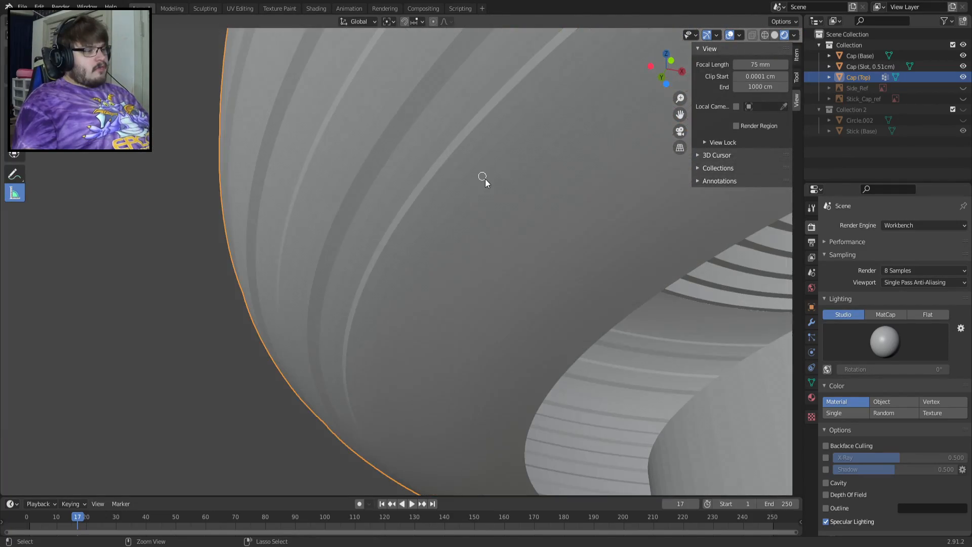
In Edit Mode, add one neighbouring edge loop to the lowest selected band and scale it to 0.995 in X and Y only
key("Tab")
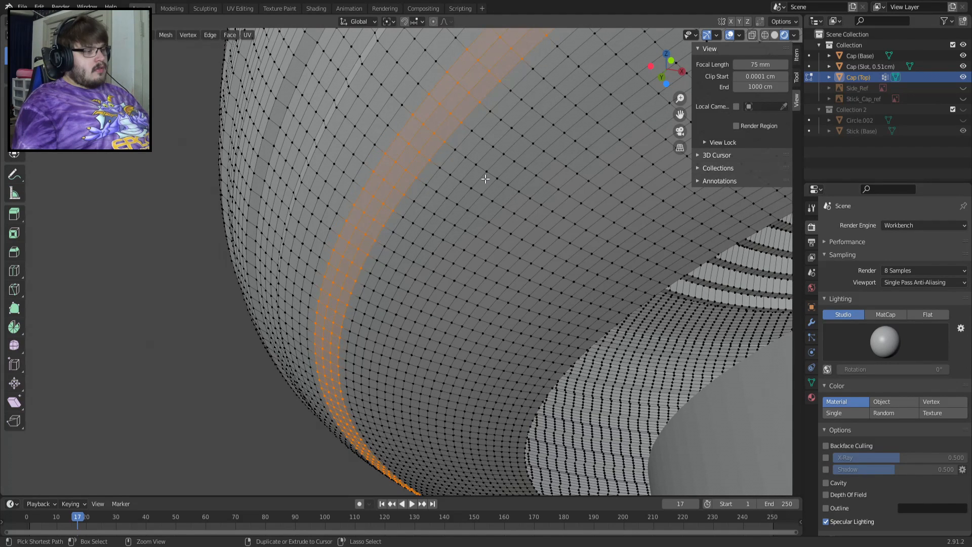
left_click(433, 177, "alt+shift")
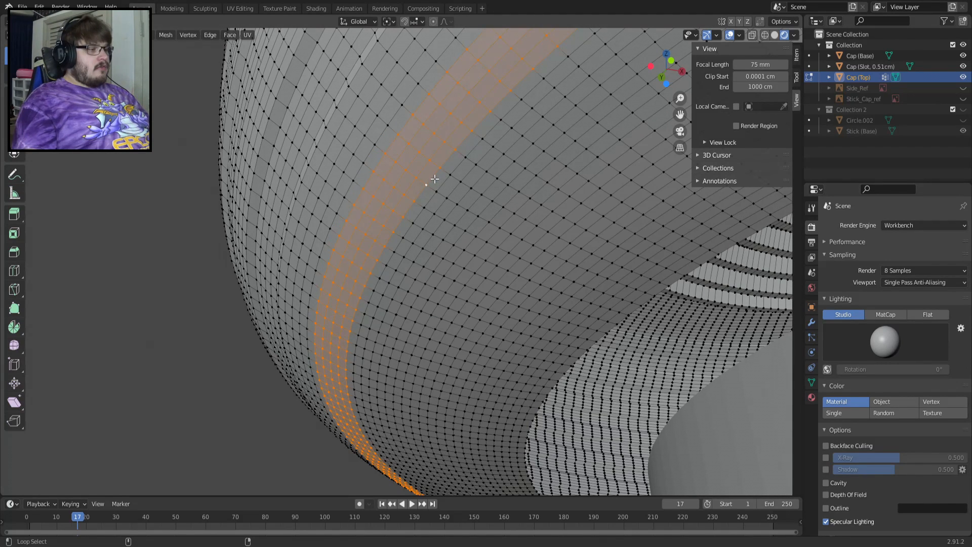
type("s")
type(".99")
key("shift+z")
key("Return")
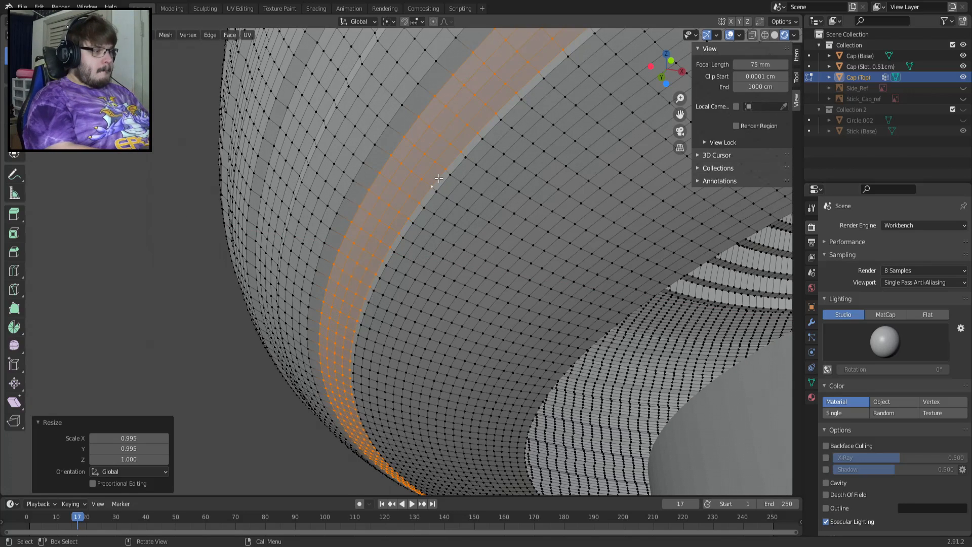
Inspect the ridges on the cap's lower and upper curves in Object Mode and switch the viewport lighting to MatCap
key("Tab")
key("Tab")
scroll(438, 177, "down", 1)
key("Tab")
middle_click_drag(438, 177, 500, 214)
scroll(499, 214, "down", 3)
middle_click_drag(464, 168, 313, 391)
key("Tab")
scroll(495, 252, "up", 3)
left_click(886, 314)
middle_click_drag(328, 266, 316, 277)
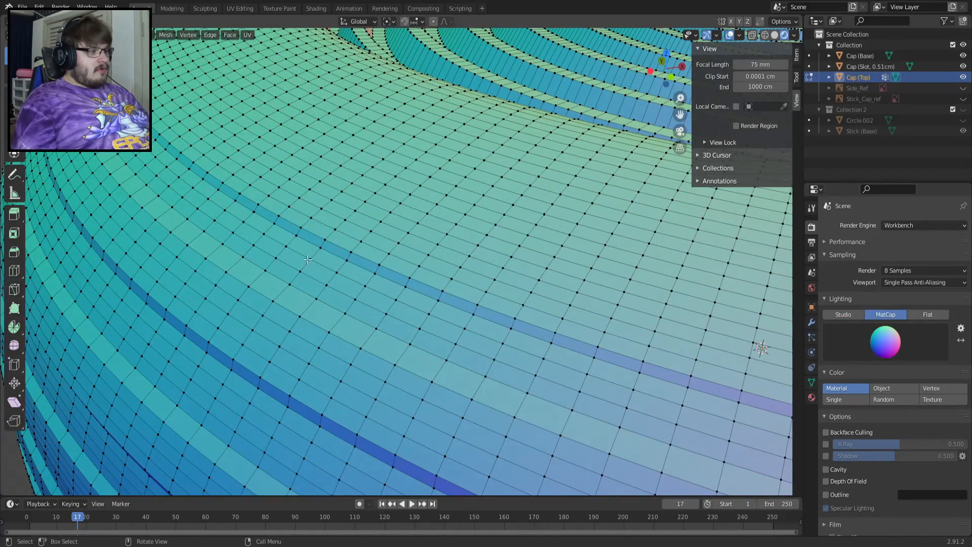
Undo the MatCap lighting change and step back to before the uppermost and lowest bands were scaled
key("ctrl+z")
key("ctrl+z")
key("ctrl+z")
key("ctrl+z")
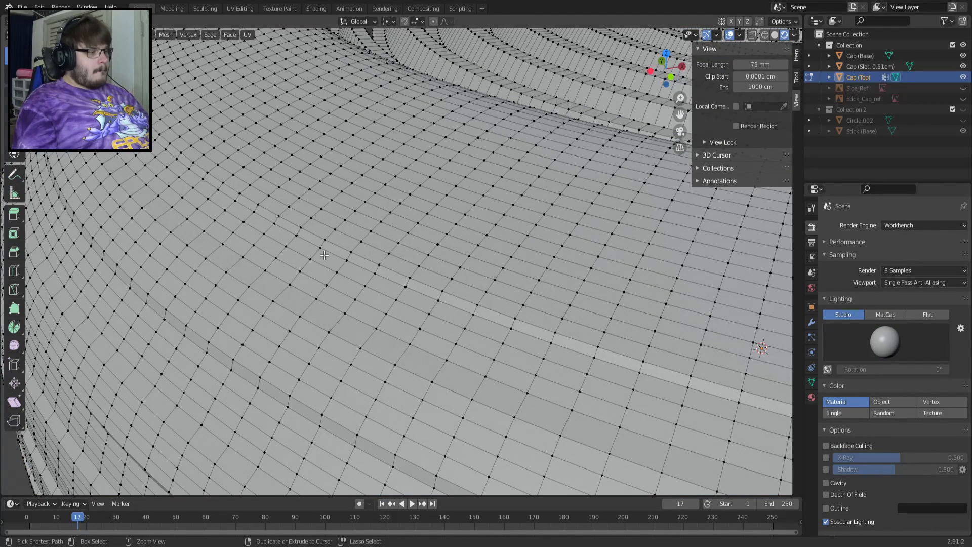
key("ctrl+z")
key("ctrl+z")
key("ctrl+z")
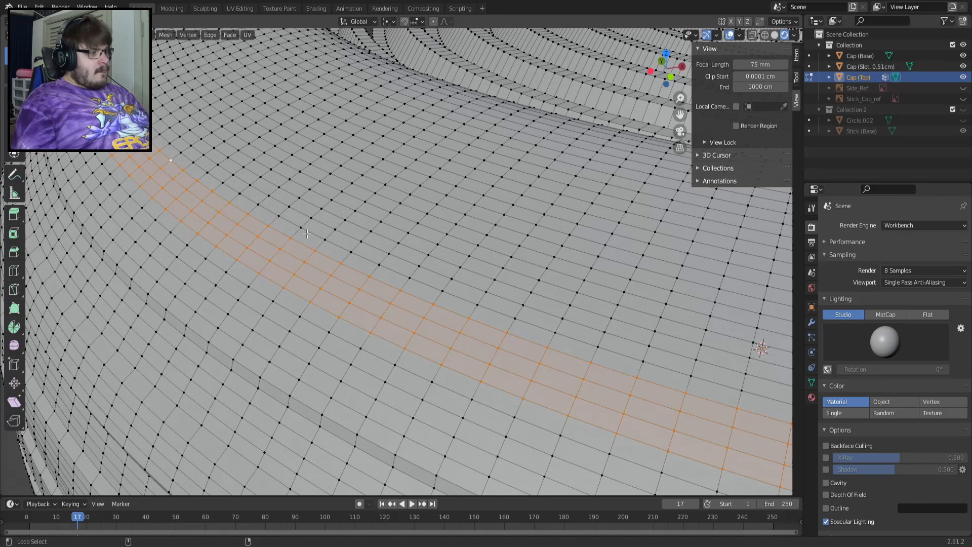
Select five edge loops for the uppermost band, scale them slightly inward in X and Y only, and check the ridge in Object Mode
key("s")
key("shift+z")
type(".9")
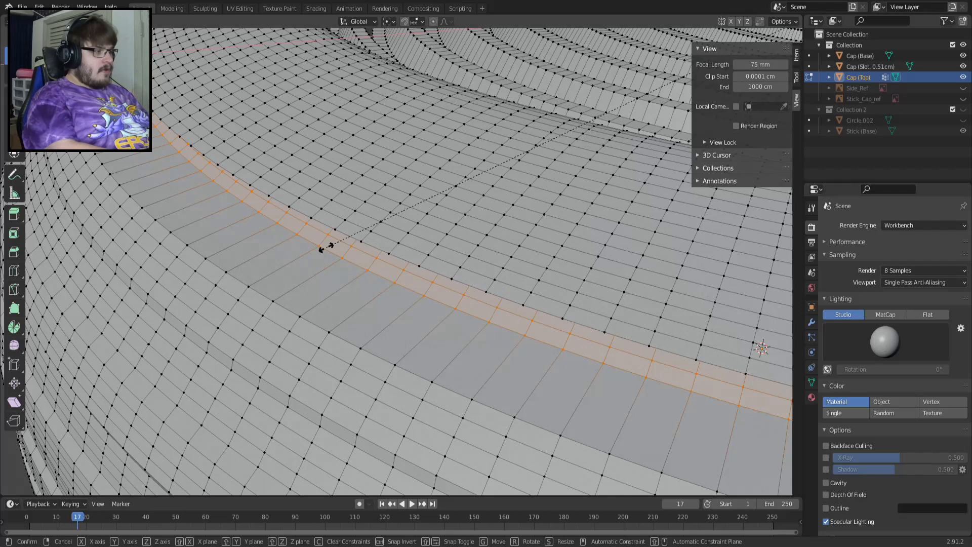
key("BackSpace")
type("99")
key("BackSpace")
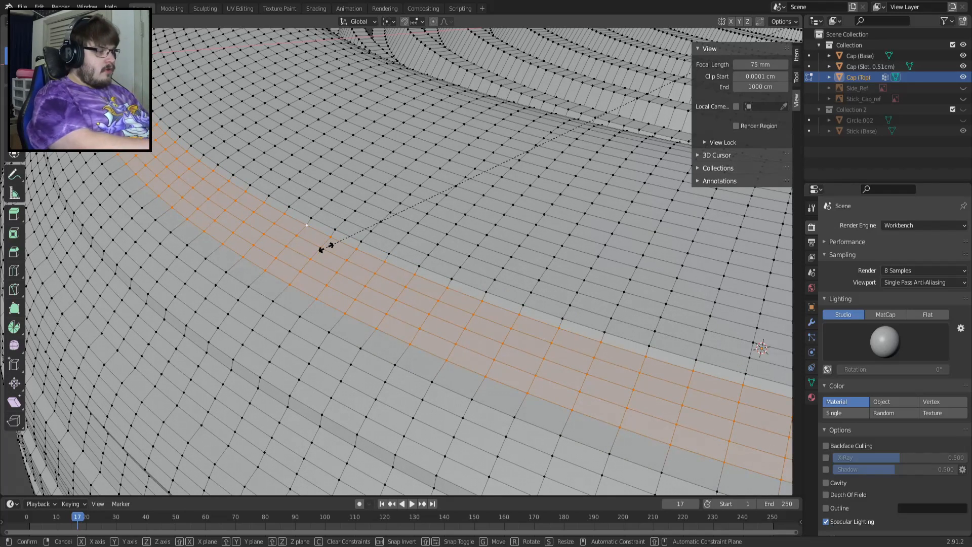
key("Return")
key("Tab")
key("Tab")
scroll(326, 247, "down", 2)
mouse_move(326, 247)
middle_mouse_down()
mouse_move(353, 287)
mouse_move(349, 264)
mouse_move(358, 278)
mouse_move(323, 254)
middle_mouse_up()
key("Tab")
scroll(324, 260, "down", 3)
key("Tab")
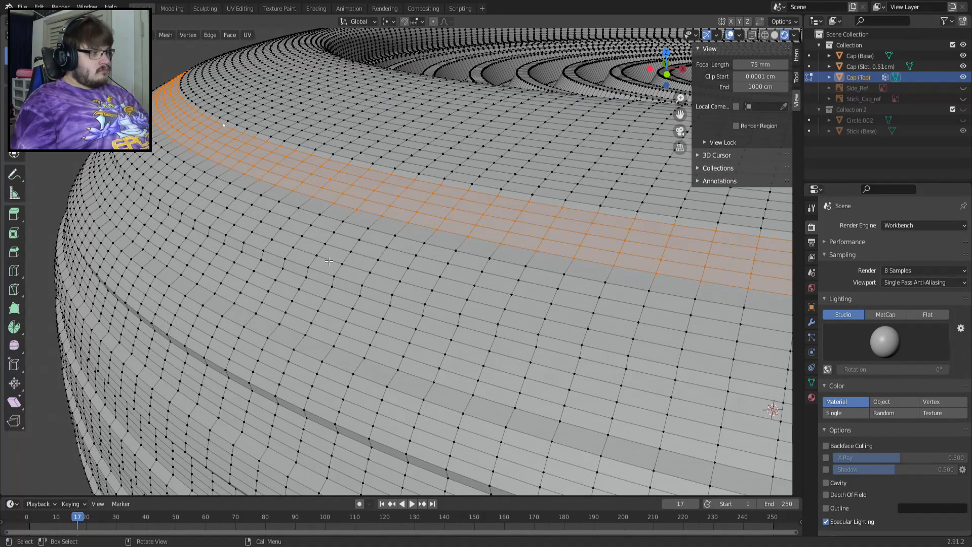
Move the selected uppermost band slightly down along Z
type("gz10")
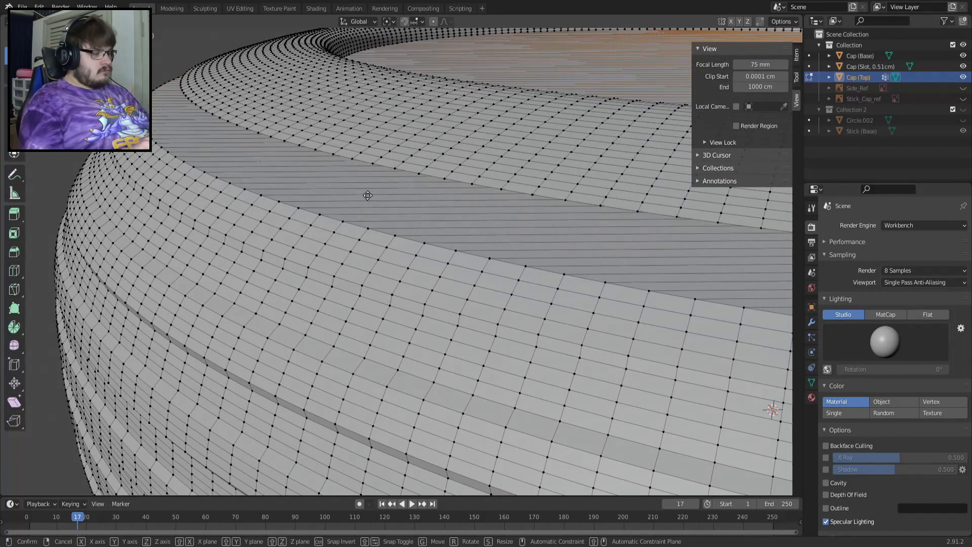
key("BackSpace")
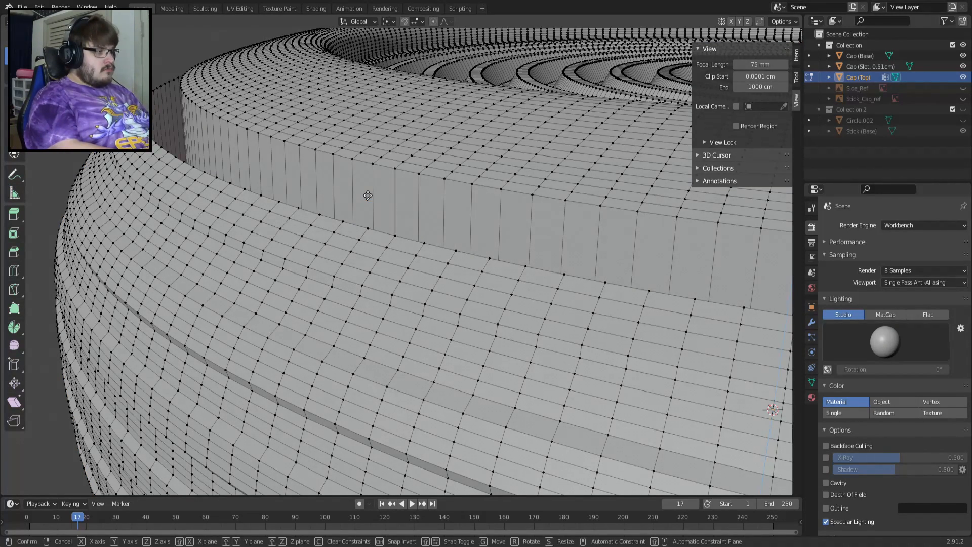
type("1")
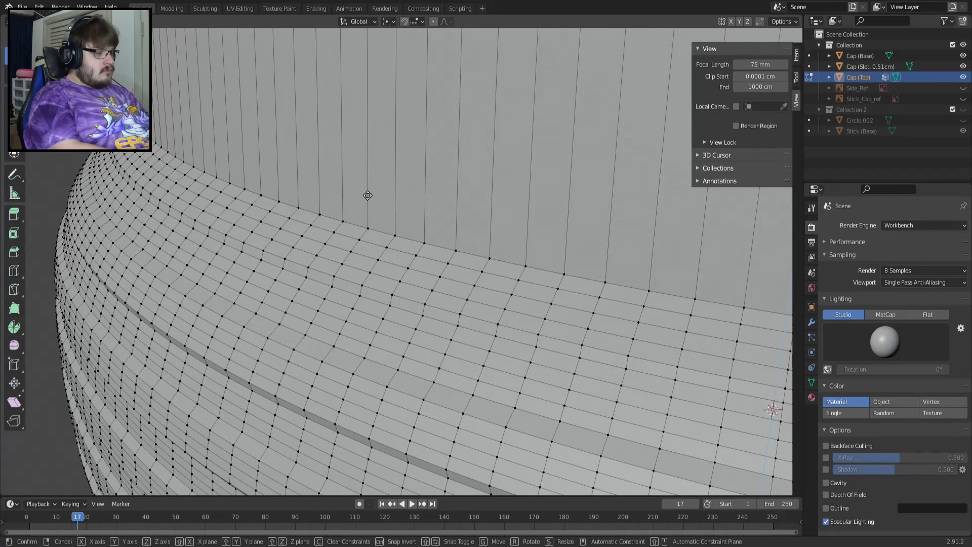
key("BackSpace")
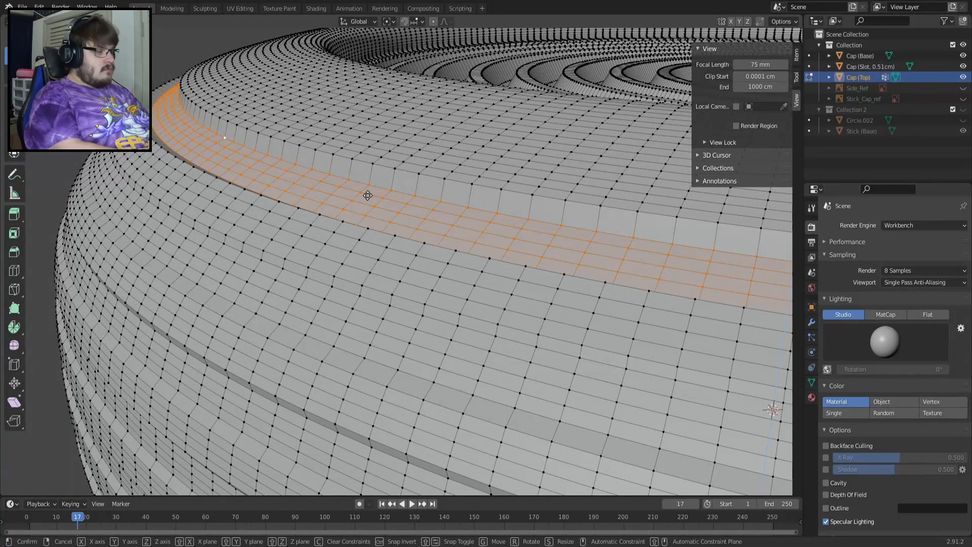
type("1")
key("BackSpace")
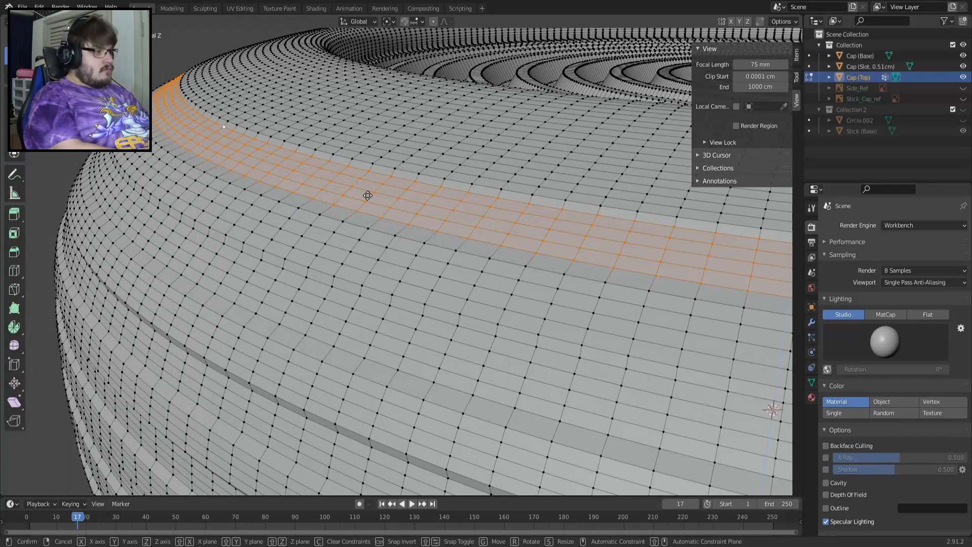
key("Return")
Compare the uppermost ridge in Object Mode and Edit Mode, and examine the cap's ridges down to its underside
key("Tab")
key("Tab")
key("Tab")
key("Tab")
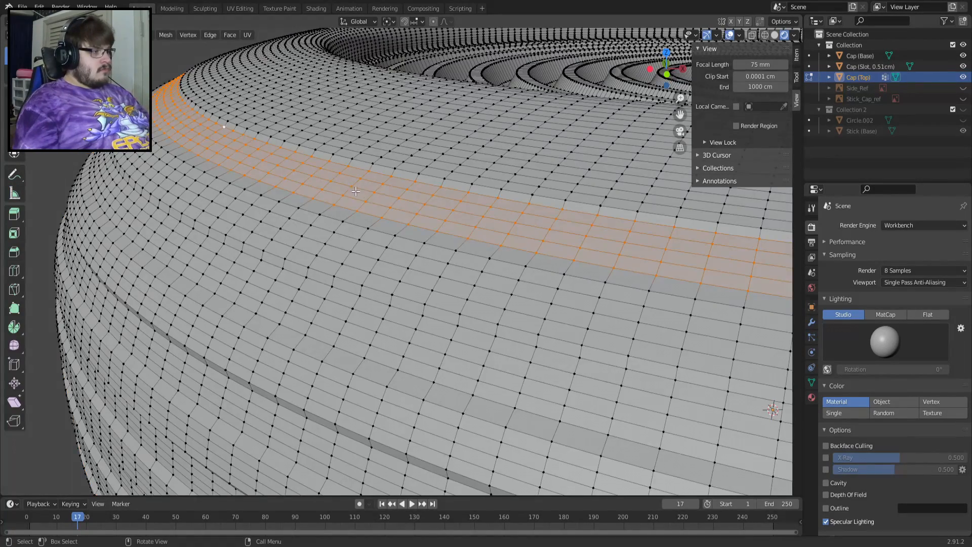
key("Tab")
key("Tab")
key("Tab")
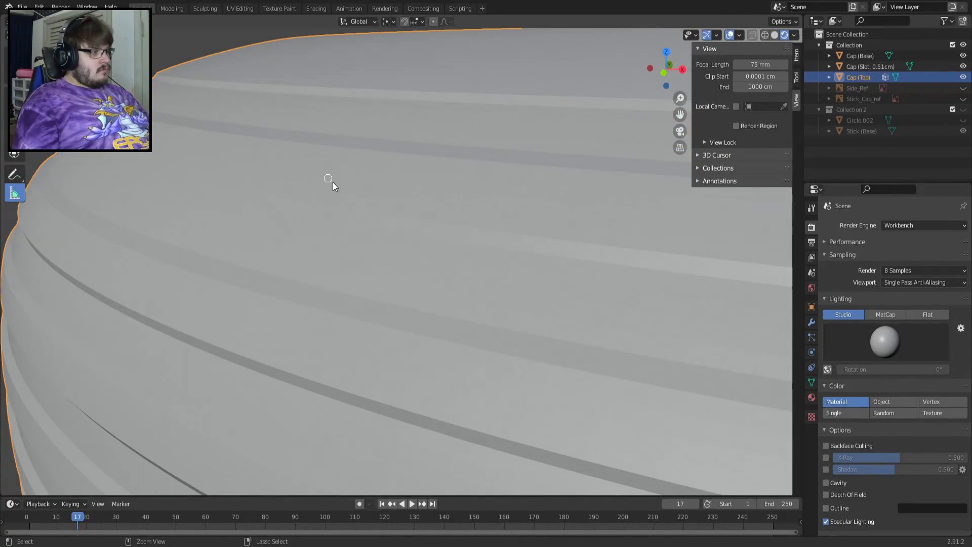
scroll(333, 186, "down", 5)
middle_click_drag(336, 184, 356, 203)
middle_click_drag(409, 296, 385, 256)
In Edit Mode, mark off the neighbouring edge loops directly below the lowest ridge step on the cap's underside curve
key("Tab")
scroll(385, 256, "up", 5)
scroll(331, 213, "down", 3)
middle_click_drag(291, 153, 360, 222, "shift")
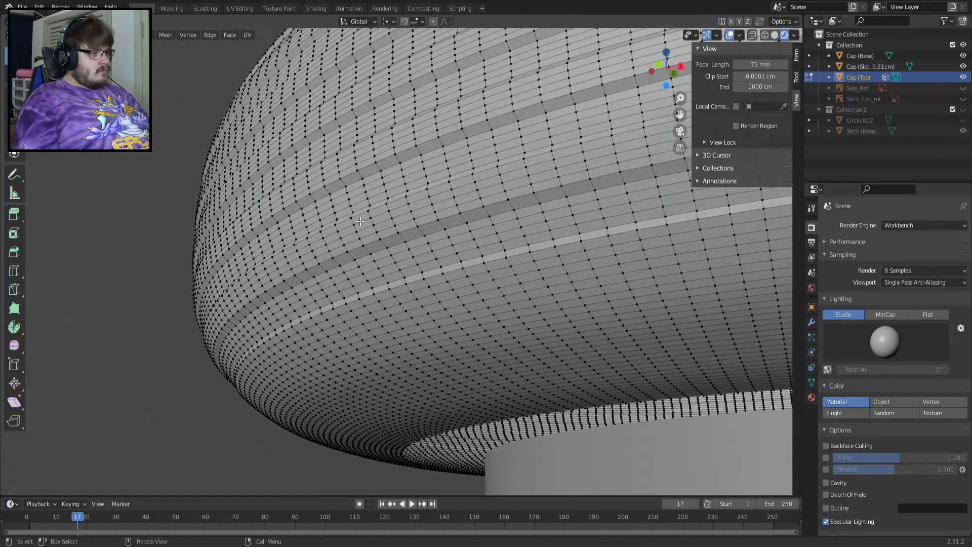
scroll(359, 222, "up", 4)
middle_click_drag(446, 322, 469, 329)
scroll(469, 329, "down", 5)
middle_click_drag(342, 116, 406, 229, "shift")
scroll(406, 230, "up", 4)
scroll(406, 230, "up", 2)
left_click(373, 168, "alt+shift")
left_click(388, 190, "alt+shift")
left_click(408, 213, "alt+shift")
left_click(427, 231, "alt+shift")
Select the next five edge loops below the marked ones, scale them slightly inward in X and Y only, and check in Object Mode
left_click(440, 250, "alt")
left_click(467, 268, "alt+shift")
left_click(480, 288, "alt+shift")
left_click(503, 312, "alt+shift")
left_click(506, 320, "alt+shift")
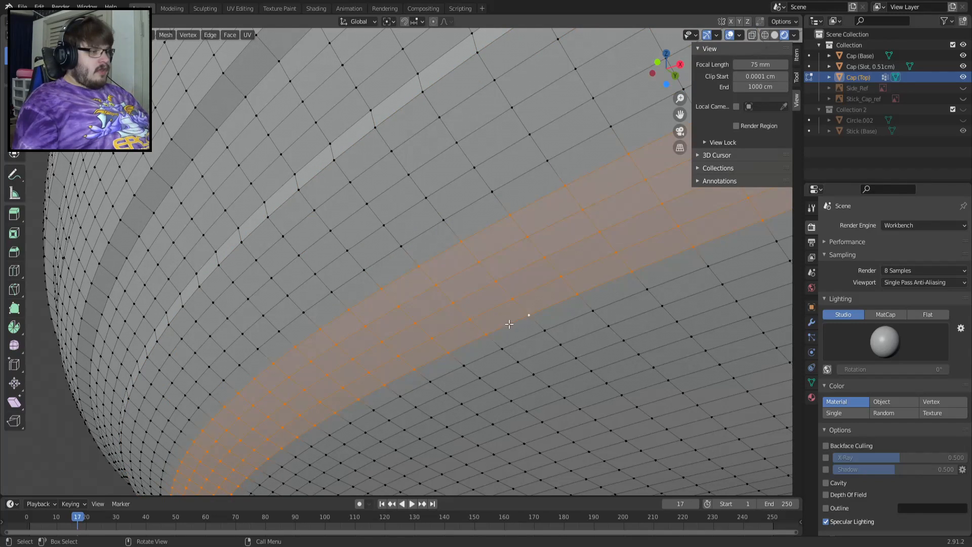
type("s.99")
key("shift+z")
type("--")
key("Return")
key("Tab")
scroll(510, 326, "down", 5)
middle_click_drag(512, 330, 562, 317)
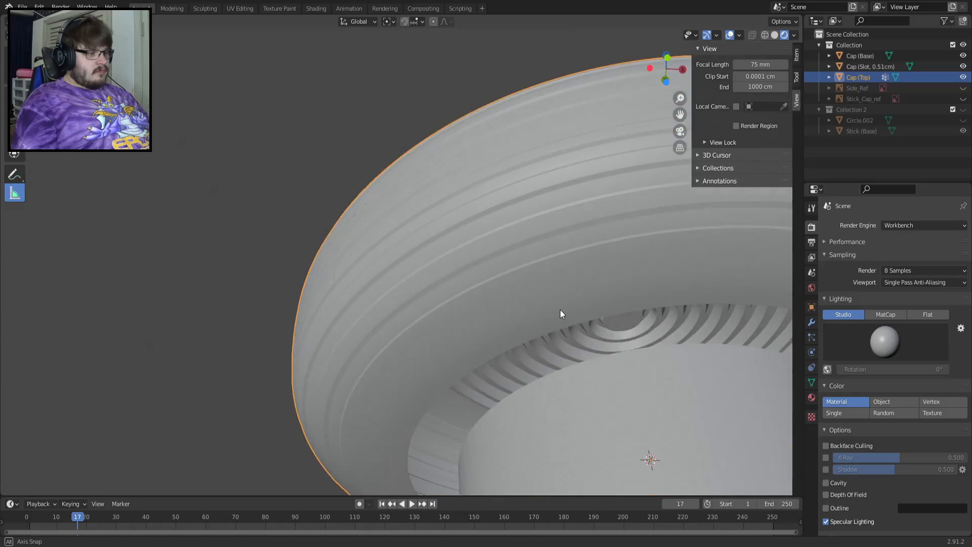
Move the selected lowest band freehand along Z and inspect the ridge in Object Mode
key("Tab")
scroll(461, 376, "up", 5)
middle_click_drag(460, 375, 463, 258)
scroll(399, 190, "up", 2)
scroll(400, 191, "down", 2)
middle_click_drag(511, 299, 530, 326)
key("g")
key("z")
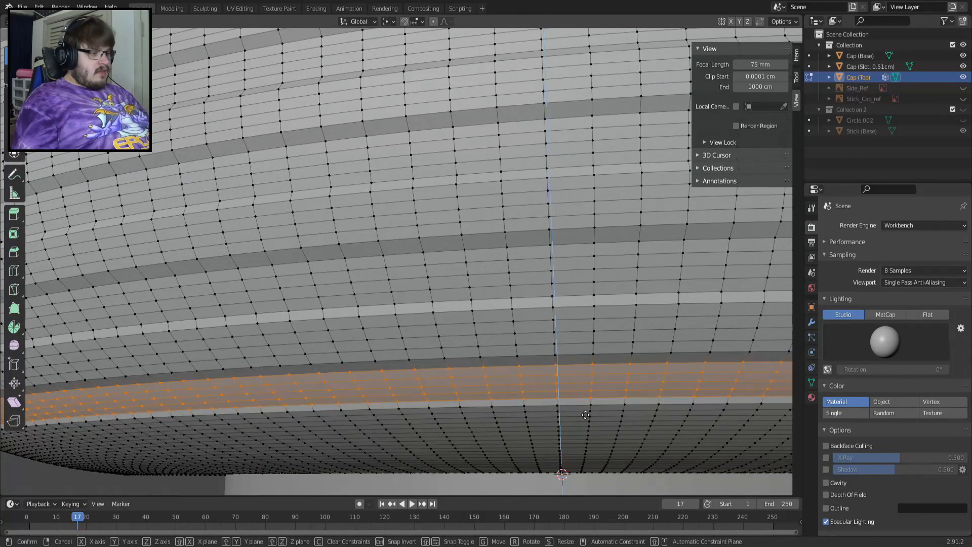
left_click(585, 414)
key("Tab")
middle_click_drag(582, 414, 512, 396)
scroll(511, 396, "down", 2)
Shift the selected lowest band slightly up along Z and check the cap's lower ridges in Object Mode
key("Tab")
key("Tab")
key("Tab")
key("Tab")
key("Tab")
scroll(346, 298, "up", 3)
scroll(346, 298, "up", 3)
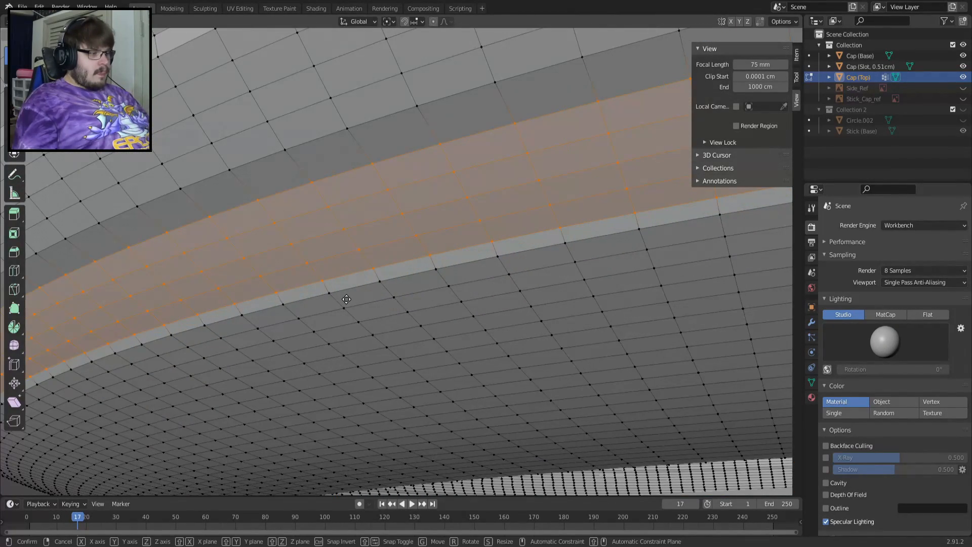
scroll(346, 298, "up", 1)
type("g1")
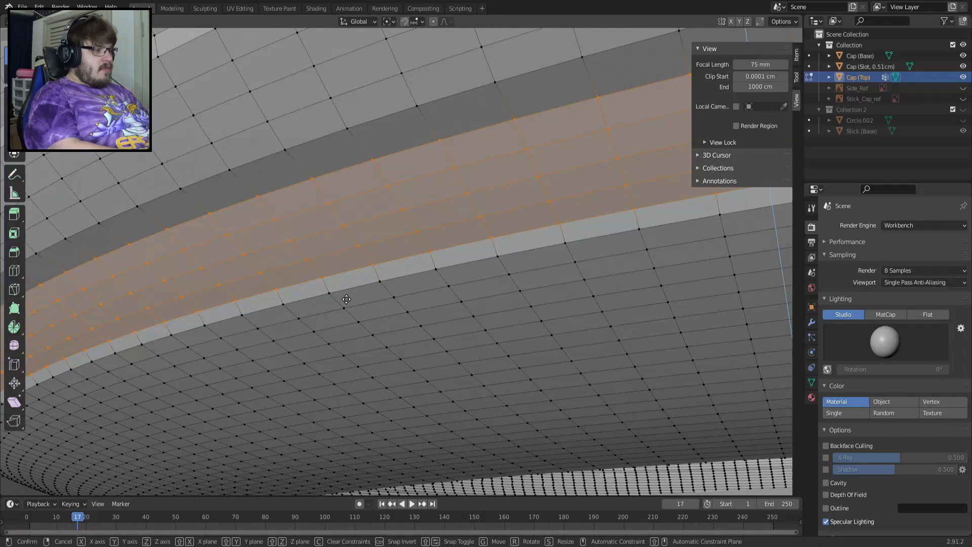
key("Return")
key("Tab")
scroll(314, 288, "down", 6)
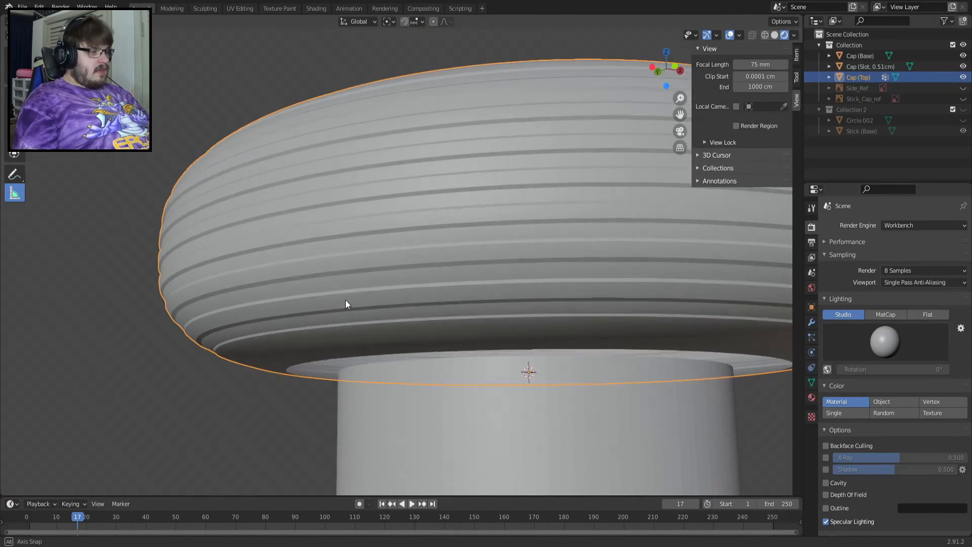
Reselect the five edge loops of the uppermost band, move them slightly, and check the upper ridges in Object Mode
middle_click_drag(346, 304, 284, 273)
key("Tab")
scroll(326, 233, "up", 6)
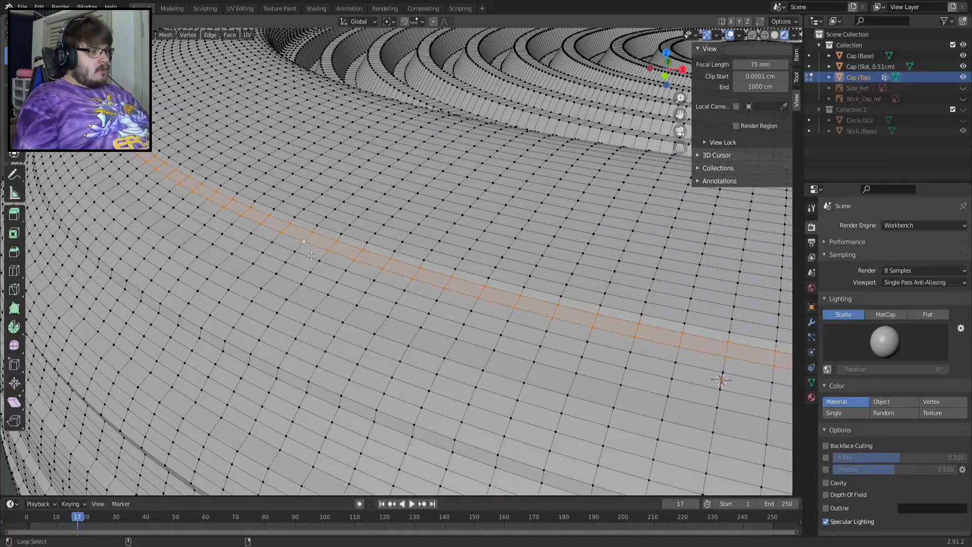
middle_click_drag(289, 280, 284, 278)
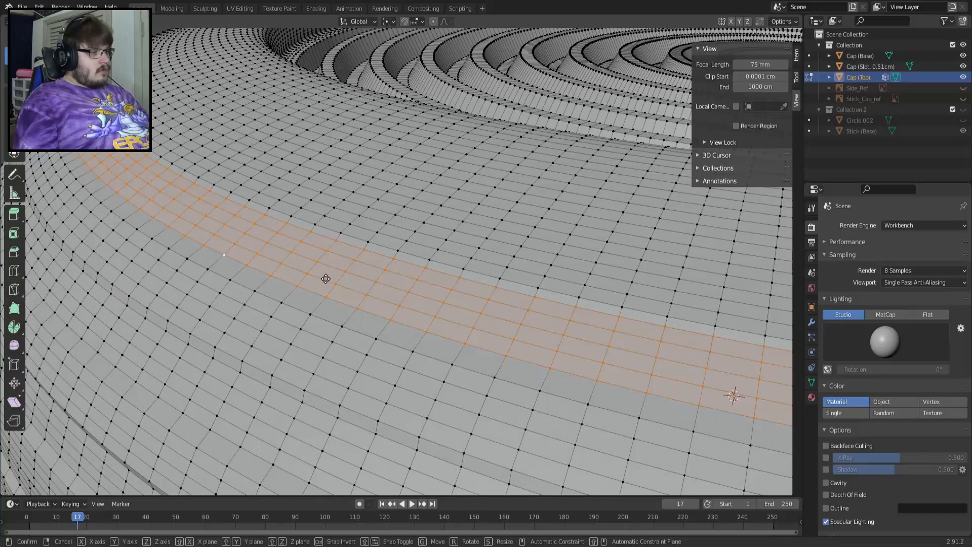
key("Tab")
middle_click_drag(326, 284, 364, 252)
key("Tab")
middle_click_drag(361, 211, 383, 238)
key("Tab")
scroll(383, 238, "down", 8)
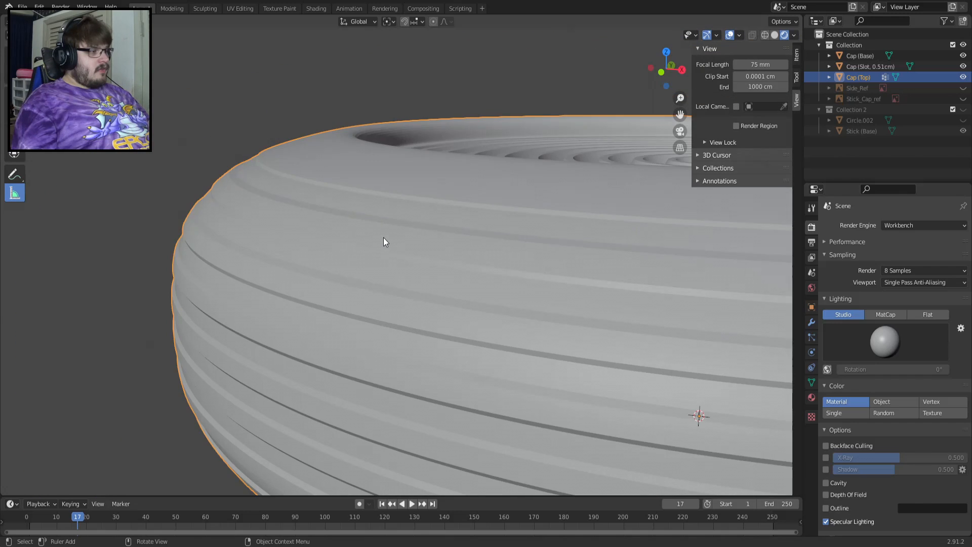
Frame the cap in front view and examine the spacing of the ridges along its whole profile
middle_click_drag(430, 294, 421, 284)
key("KP_1")
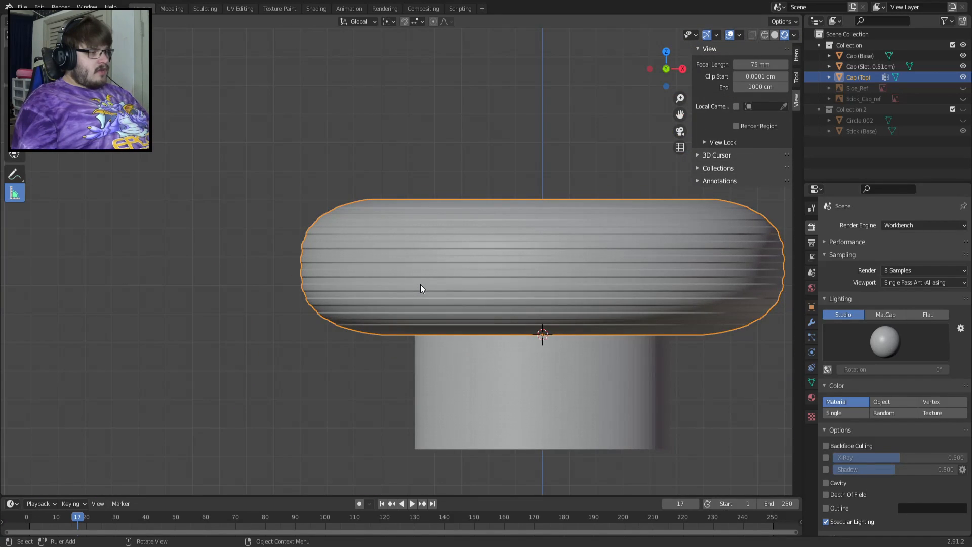
key("KP_Decimal")
key("Tab")
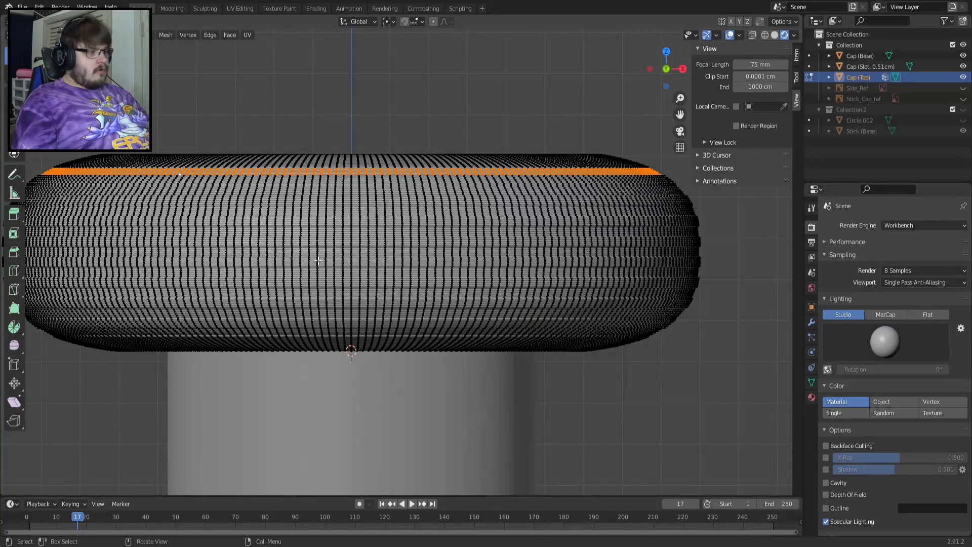
key("Tab")
middle_click_drag(321, 253, 340, 232, "shift")
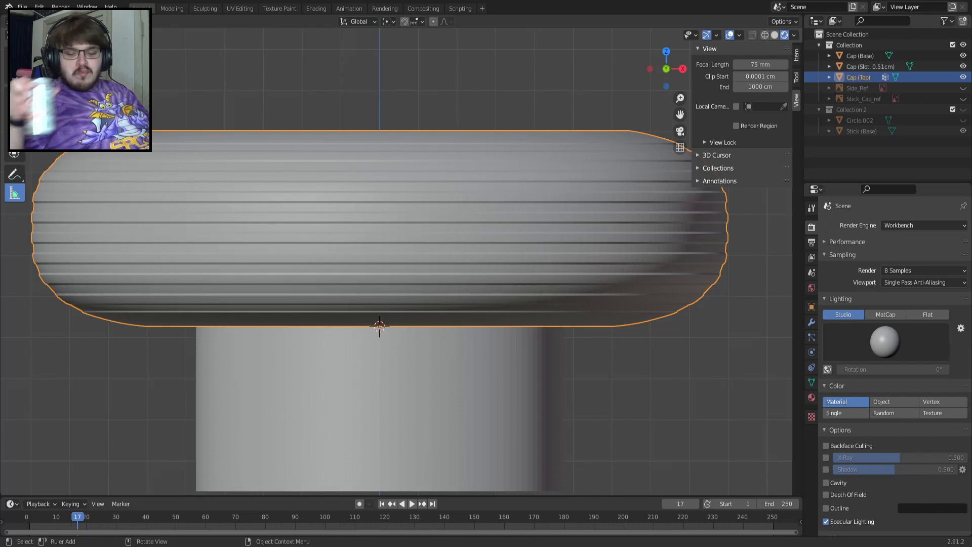
Switch the viewport lighting to MatCap and examine the cap's ridges from an angle and in front view
scroll(396, 253, "down", 3)
middle_click_drag(506, 283, 446, 355)
left_click(885, 315)
middle_click_drag(611, 390, 510, 335)
key("KP_1")
key("KP_1")
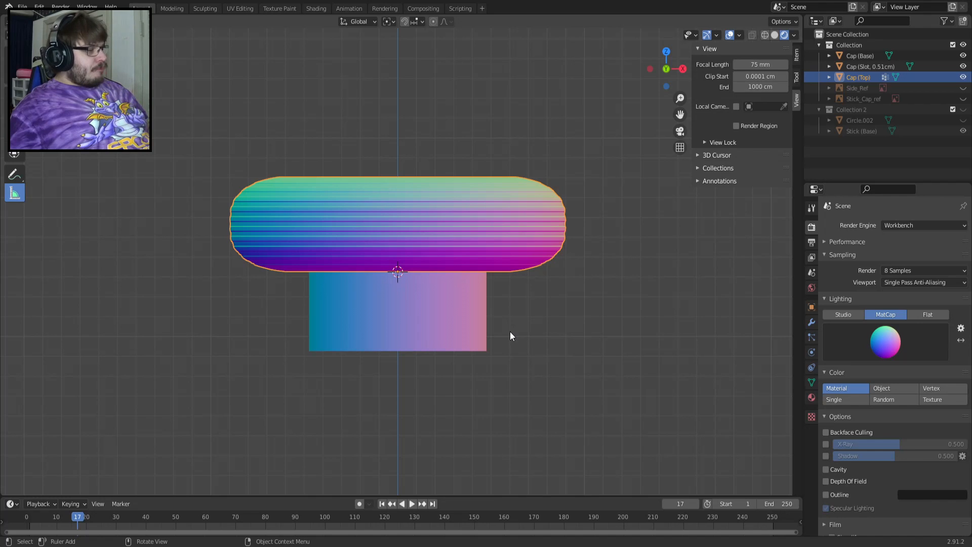
scroll(436, 217, "up", 2)
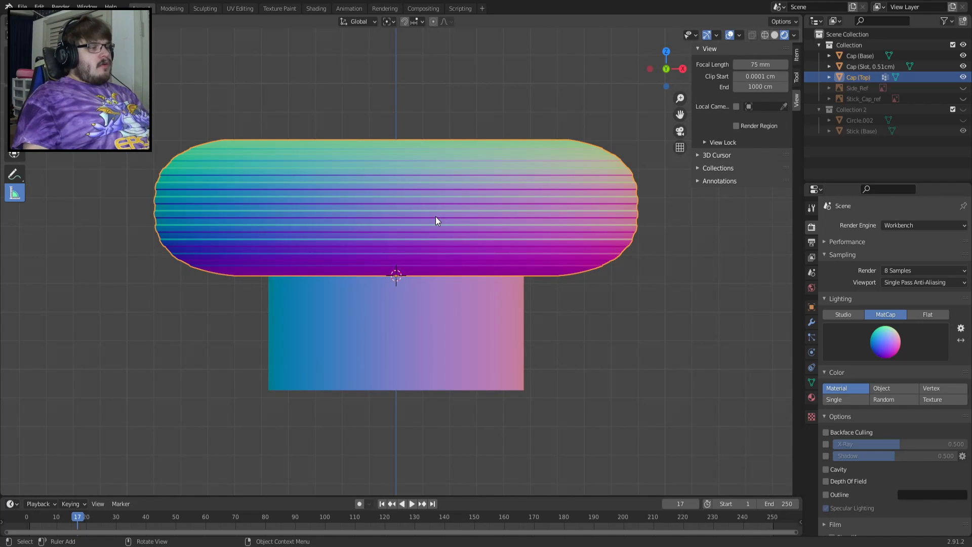
scroll(435, 216, "up", 2)
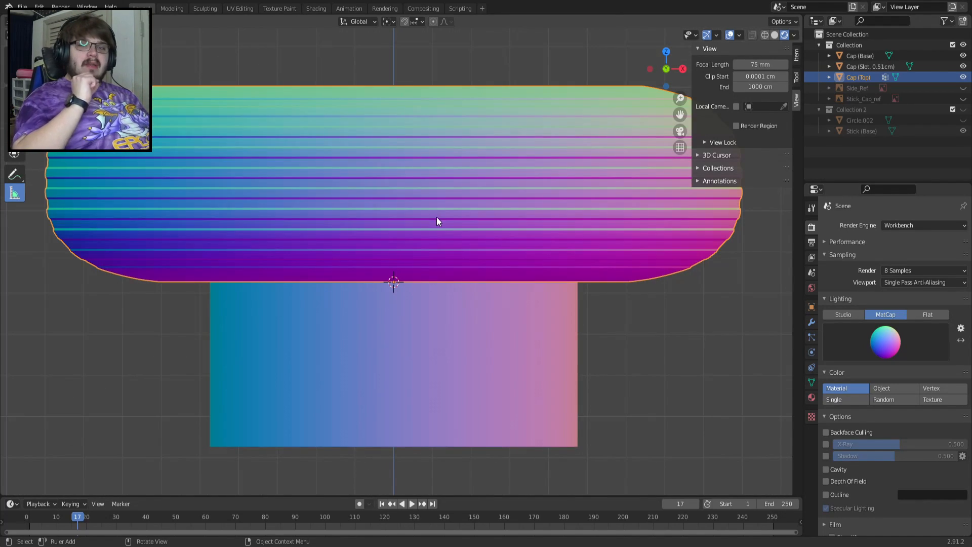
scroll(436, 216, "down", 2)
Examine the underside of the cap and the interior of the base from below in MatCap shading
left_click(497, 318)
middle_click_drag(496, 318, 516, 260)
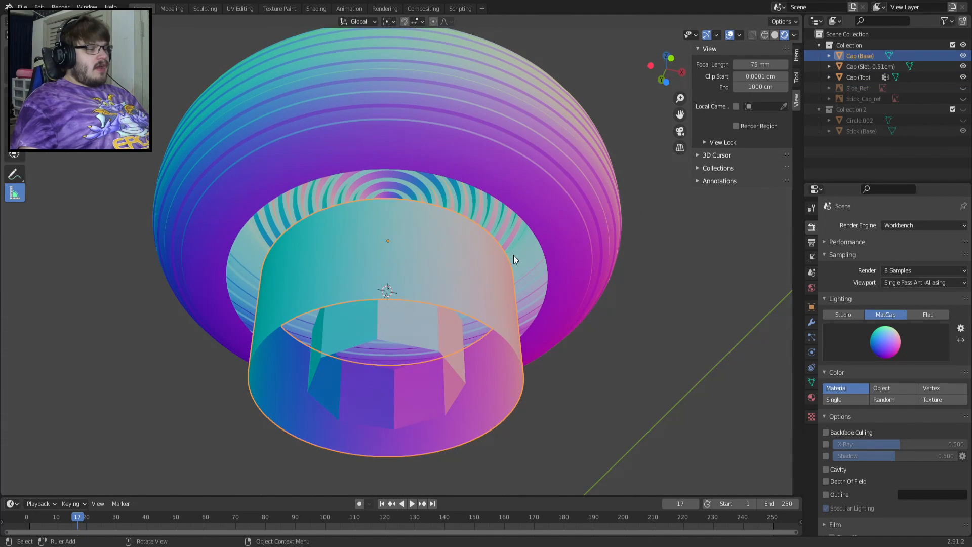
key("Tab")
key("Tab")
left_click(379, 162)
key("Tab")
key("Tab")
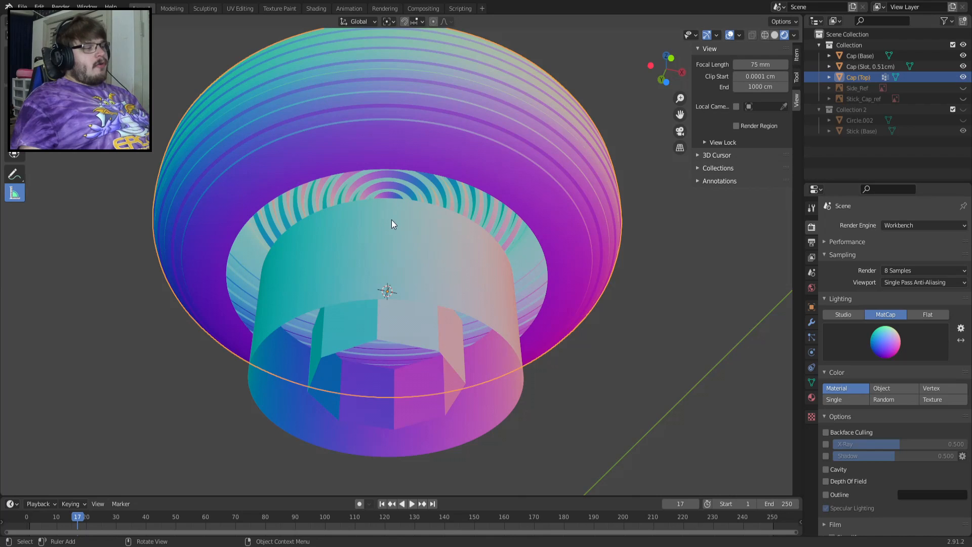
middle_click_drag(392, 220, 392, 172)
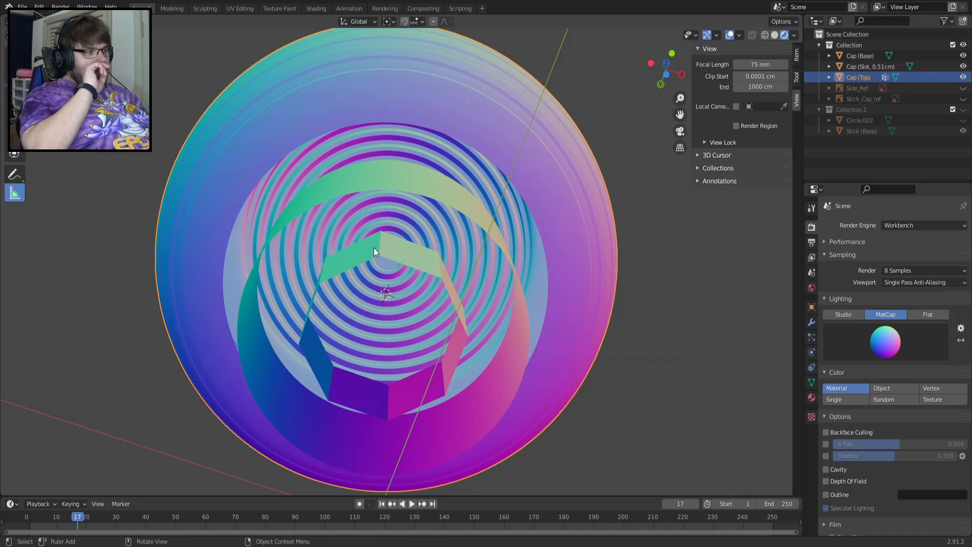
mouse_move(374, 247)
middle_mouse_down()
mouse_move(372, 227)
mouse_move(375, 256)
middle_mouse_up()
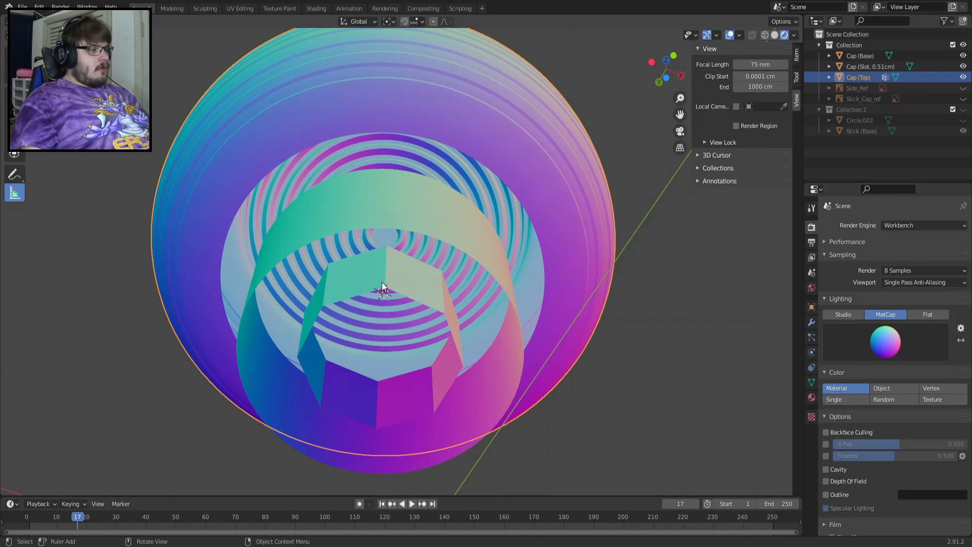
Restore Studio lighting and briefly show Stick_Cap_ref in front view to compare it with the cap's profile
left_click(851, 316)
middle_click_drag(381, 252, 400, 293)
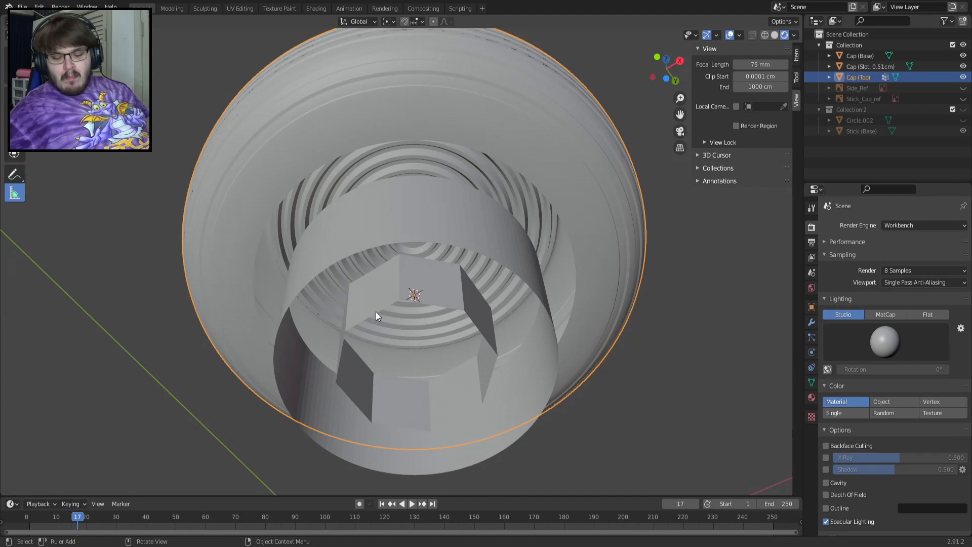
key("KP_1")
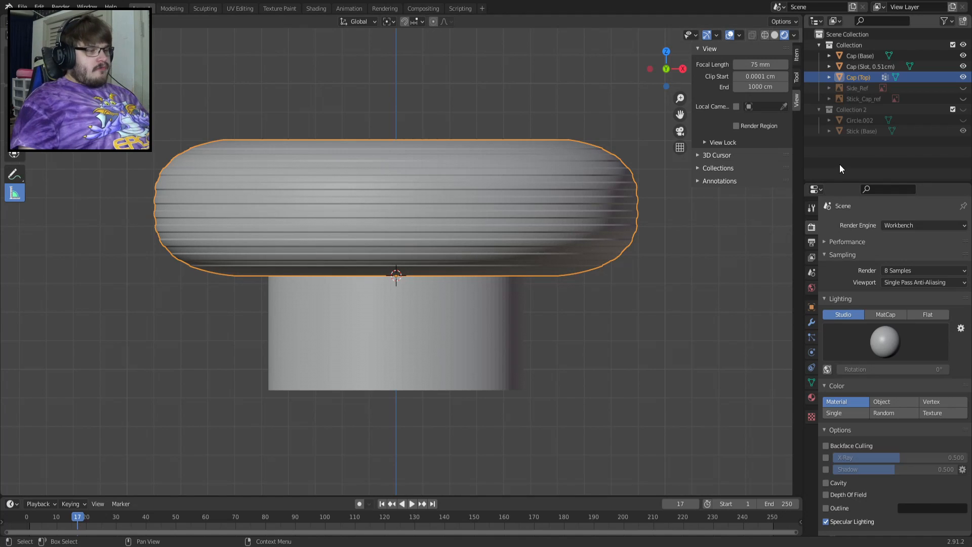
left_click(962, 98)
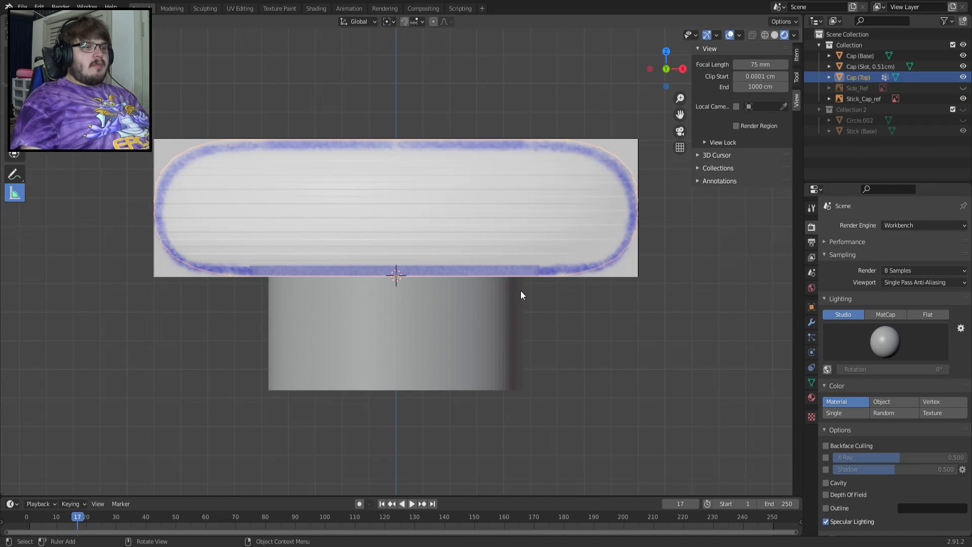
left_click(963, 98)
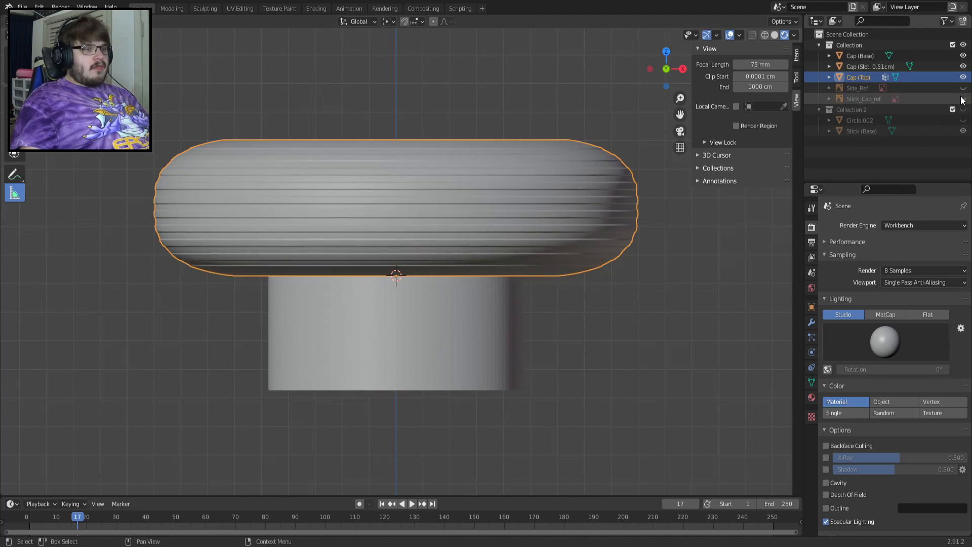
Show the Side_Ref image and frame the cap and its base against it in front view
left_click(963, 88)
scroll(288, 260, "up", 4)
scroll(288, 260, "down", 4)
scroll(288, 262, "up", 4)
middle_click_drag(290, 262, 363, 199, "shift")
scroll(379, 165, "down", 3)
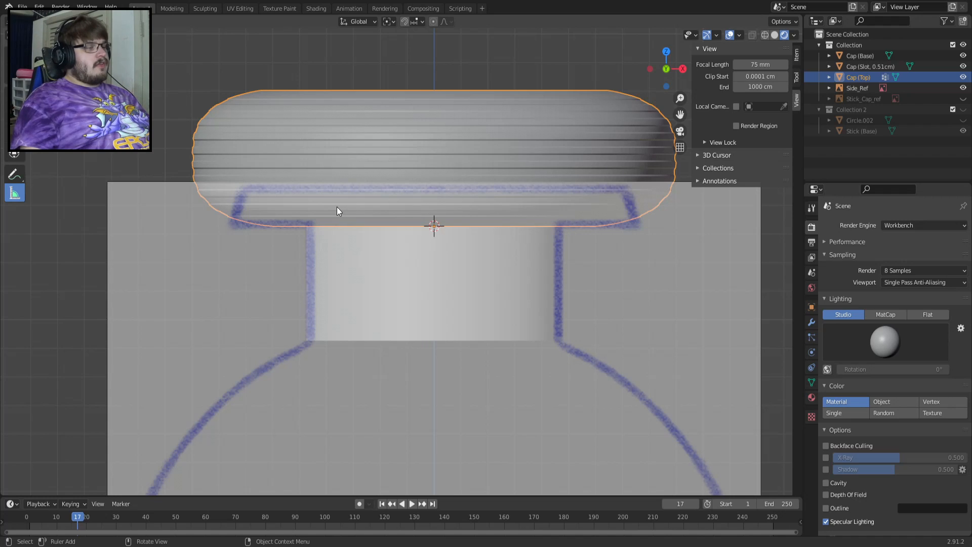
Snap the 3D cursor to the lowest edge loop of Cap (Base) and set the pivot point to 3D Cursor with the whole mesh selected
left_click(353, 242)
key("Tab")
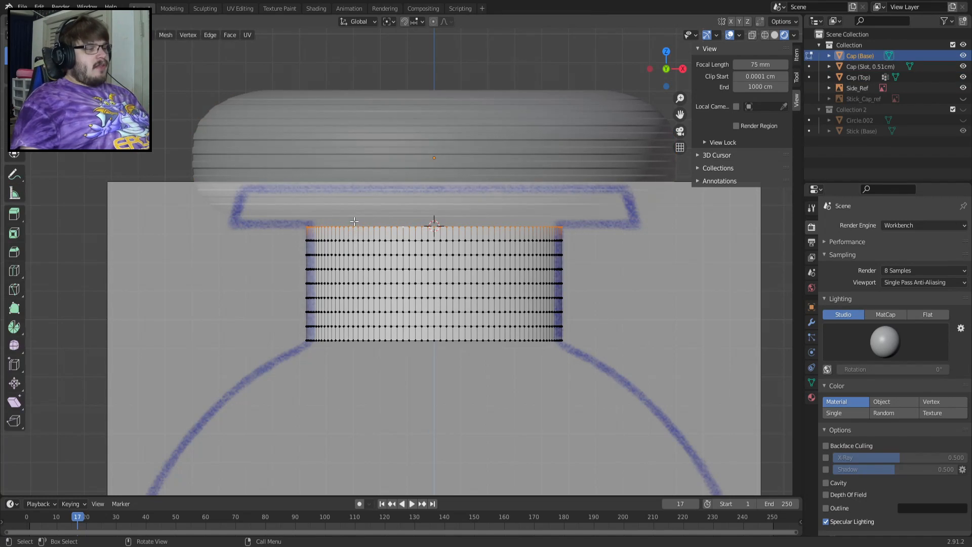
scroll(354, 221, "up", 4)
key("a")
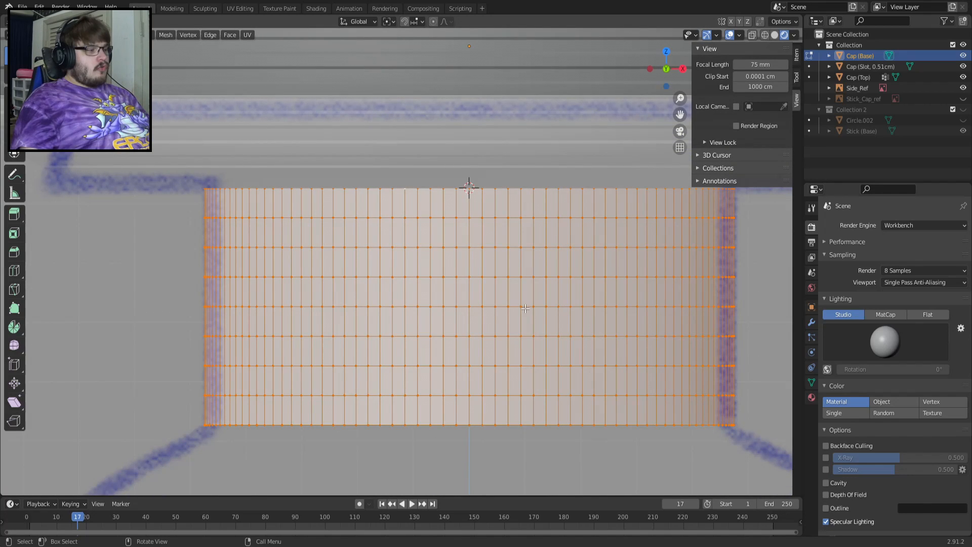
left_click(552, 426, "alt")
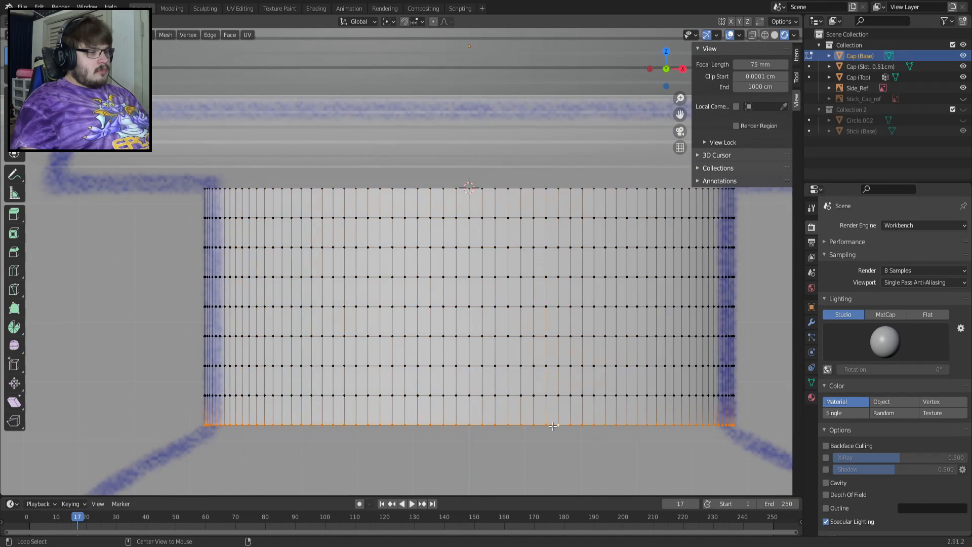
key("shift+s")
left_click(552, 446)
key("a")
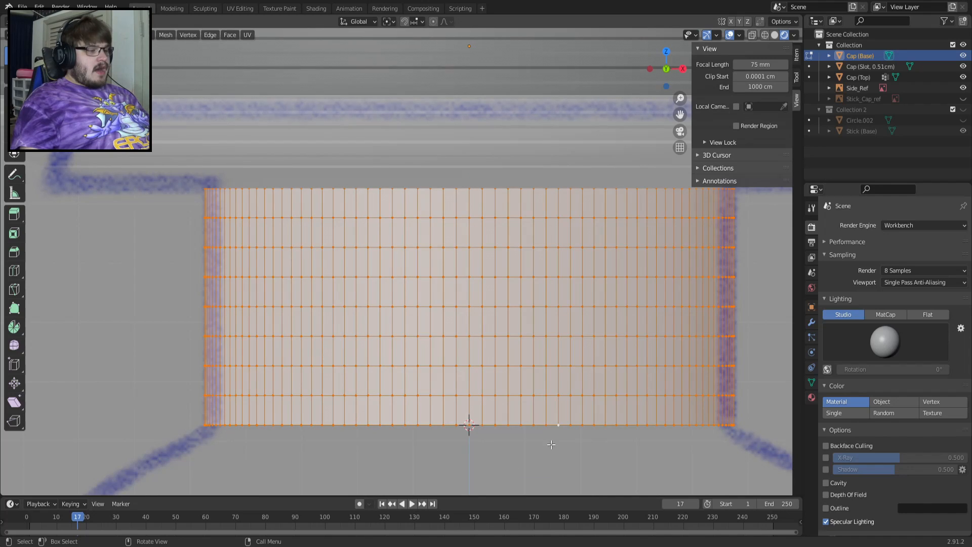
left_click(392, 22)
left_click(415, 56)
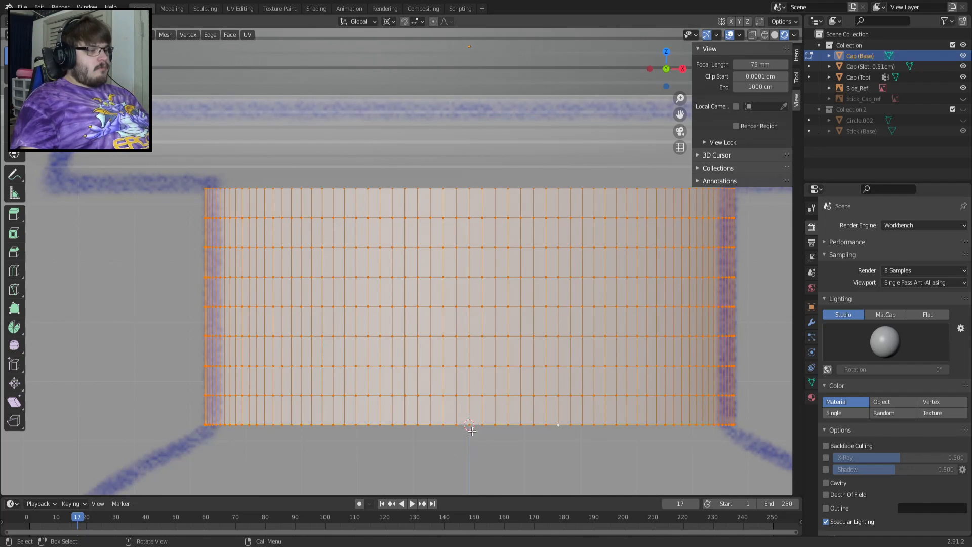
Try scaling the whole base mesh along Z from the 3D cursor
key("s")
key("z")
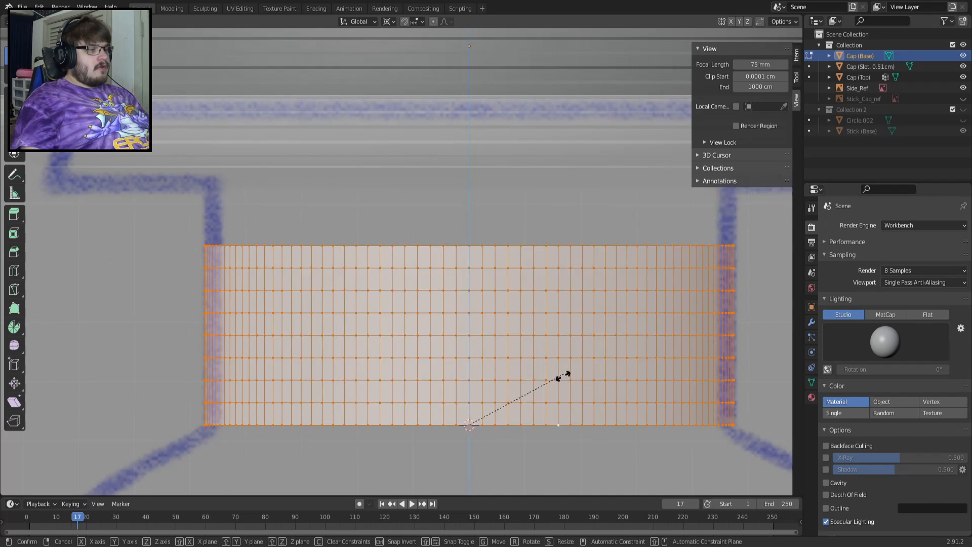
left_click(549, 354)
key("ctrl+z")
Hide Cap (Top) and reopen the Cap (Base) mesh in Edit Mode, framed in front view
key("Tab")
left_click(448, 148)
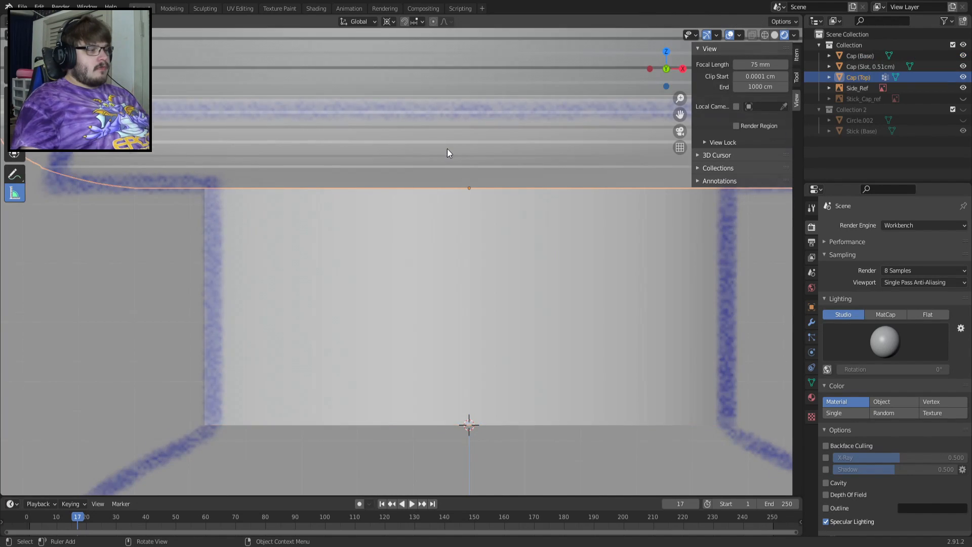
scroll(456, 167, "down", 3)
key("h")
left_click(485, 290)
key("Tab")
scroll(479, 274, "up", 3)
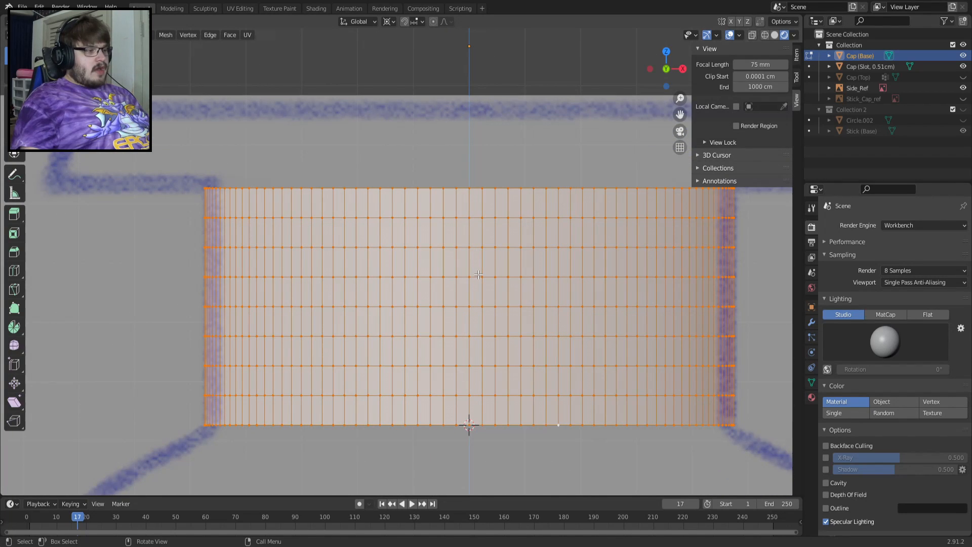
middle_click_drag(483, 251, 487, 300)
key("KP_1")
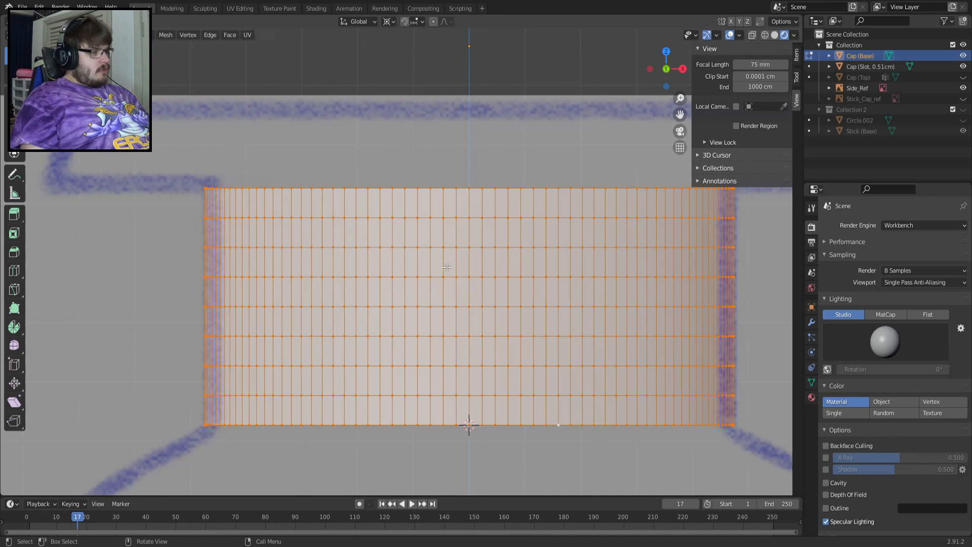
key("s")
key("z")
right_click(416, 237)
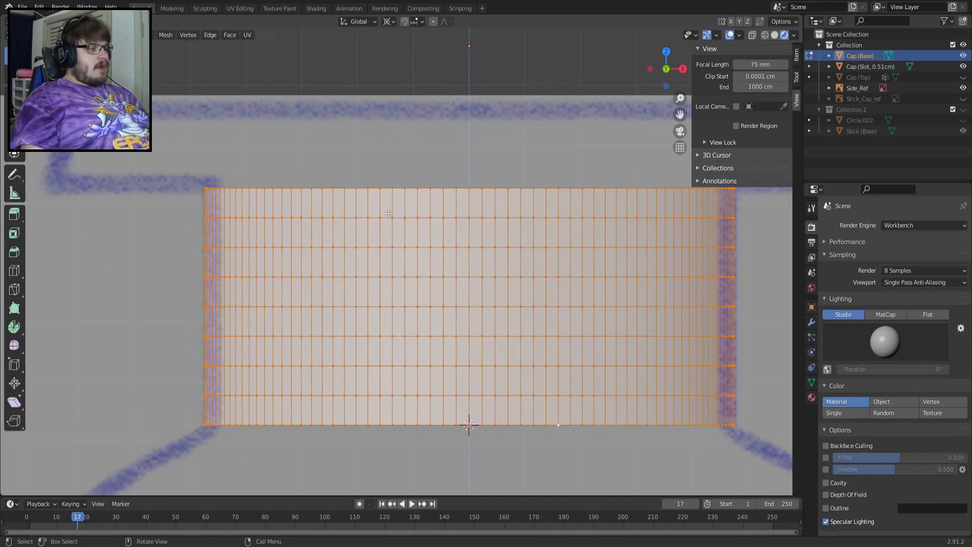
Try to move only the top edge loop of the base up along Z by 0.025 cm
key("alt+a")
left_click(368, 189, "alt")
type("g")
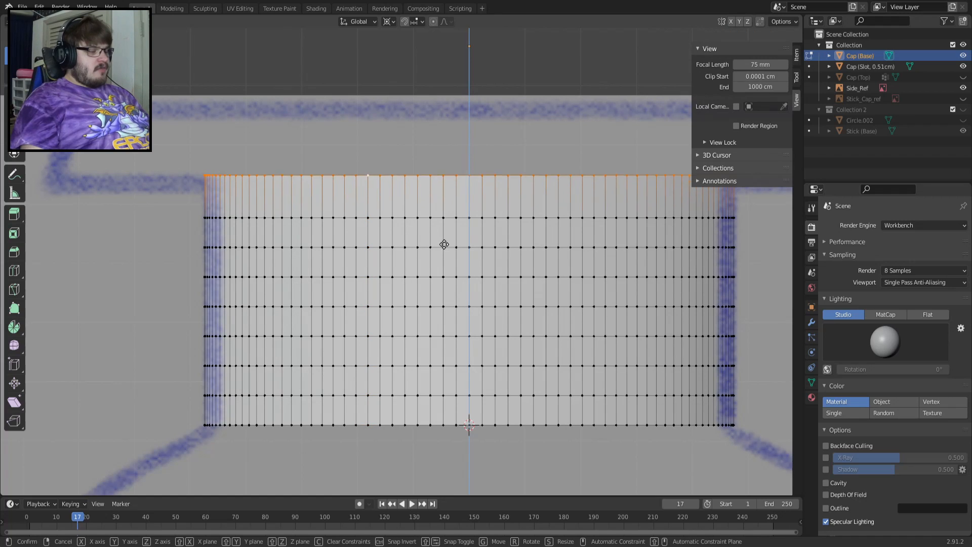
type(".025")
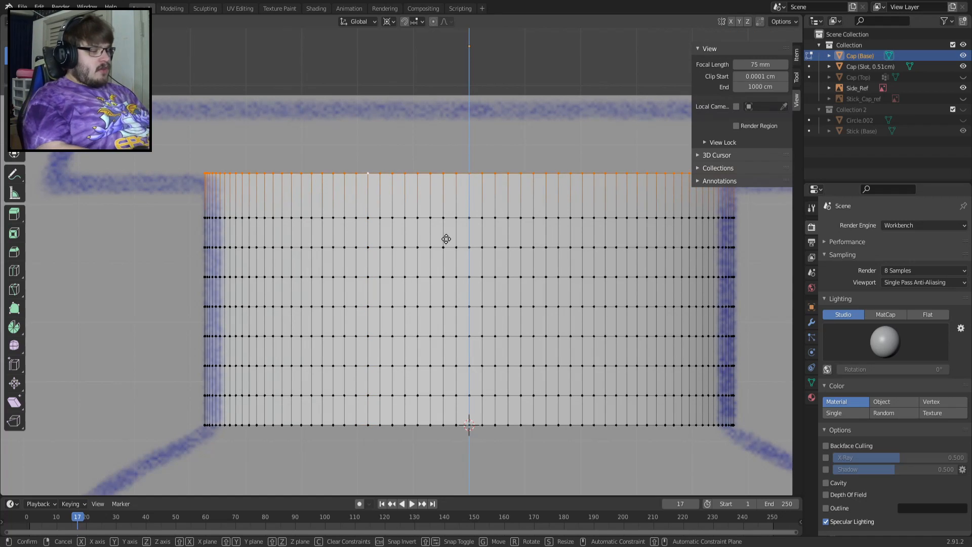
key("Escape")
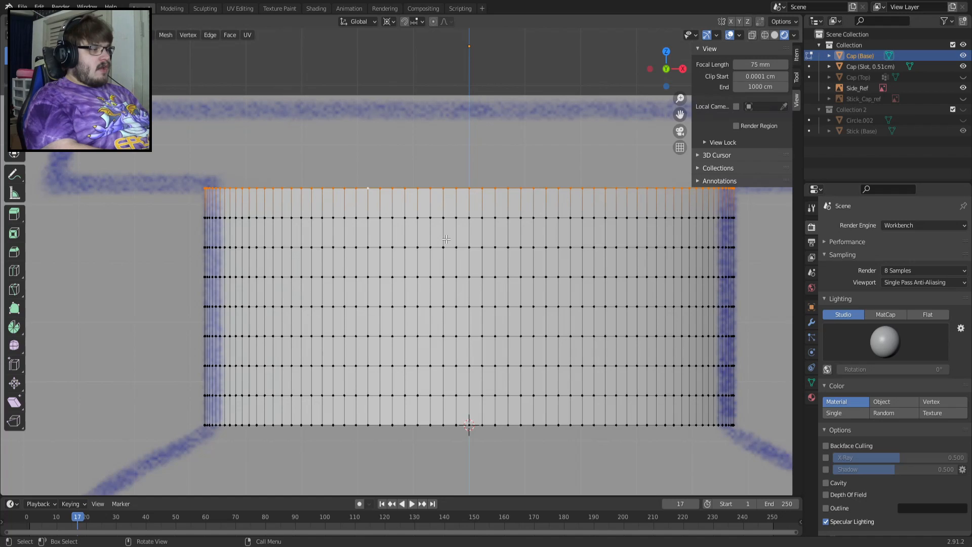
Move the selected top edge loop of the base up 0.05 cm along Z
type("g.01")
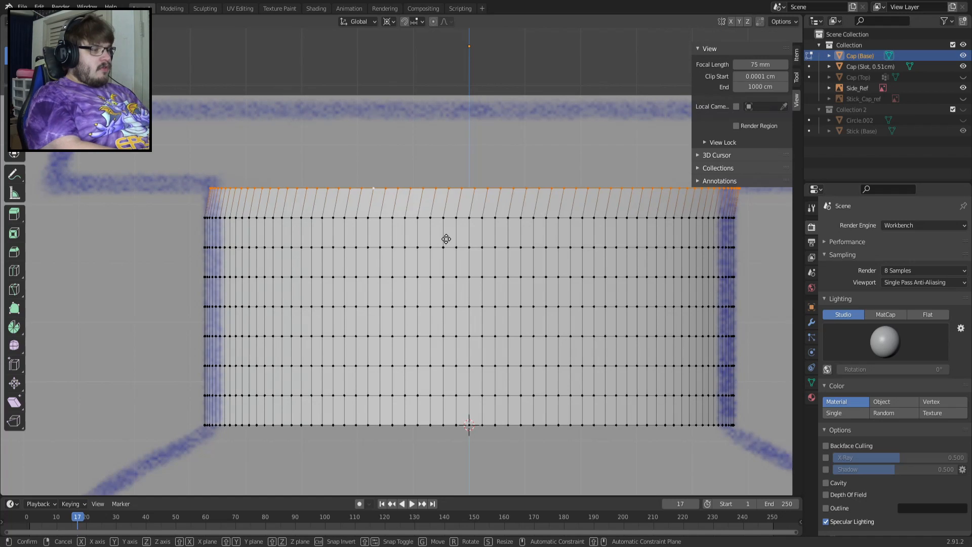
key("BackSpace")
key("BackSpace")
type("1z")
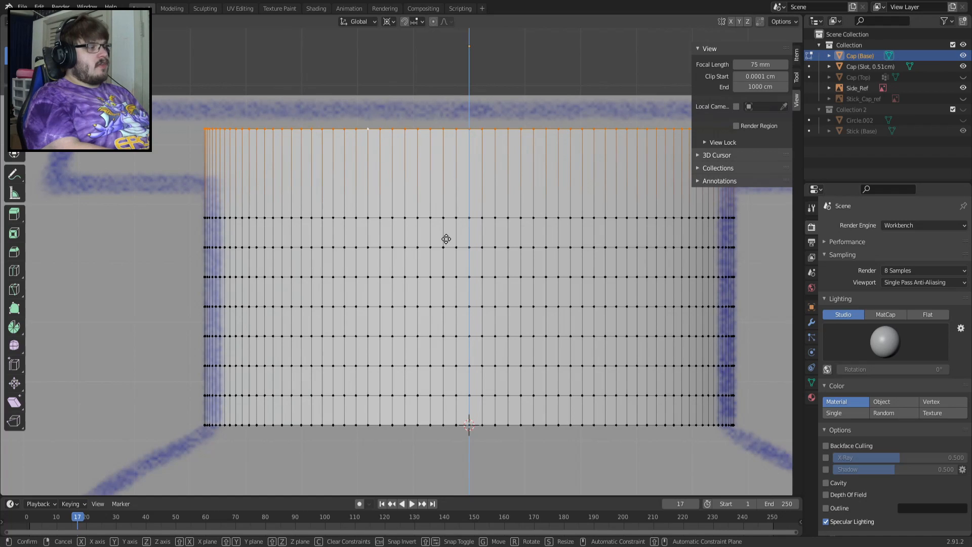
key("BackSpace")
type("25")
key("BackSpace")
key("BackSpace")
type("05")
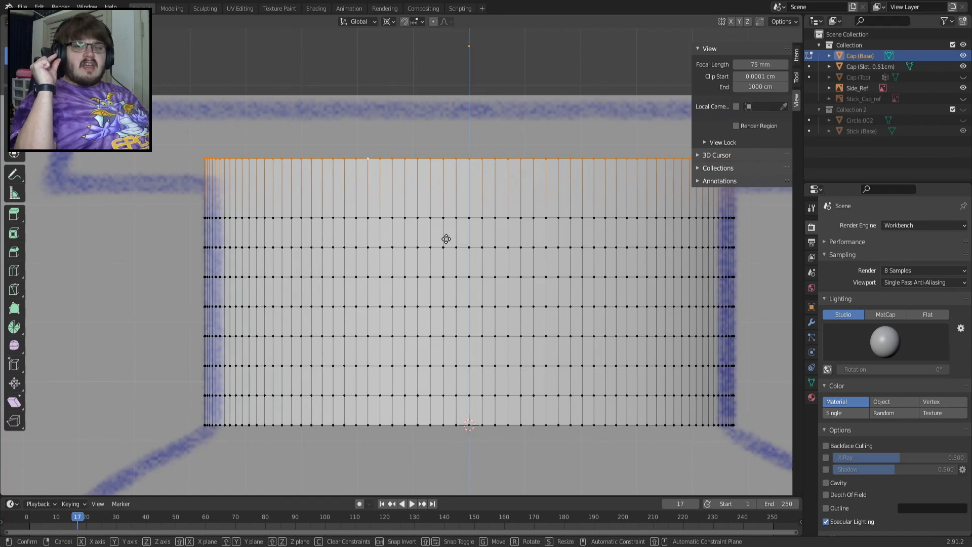
key("Return")
Measure the extended base's height from its top edge loop to its bottom edge loop and view it against the side reference
middle_click_drag(343, 218, 420, 224)
left_click(14, 193)
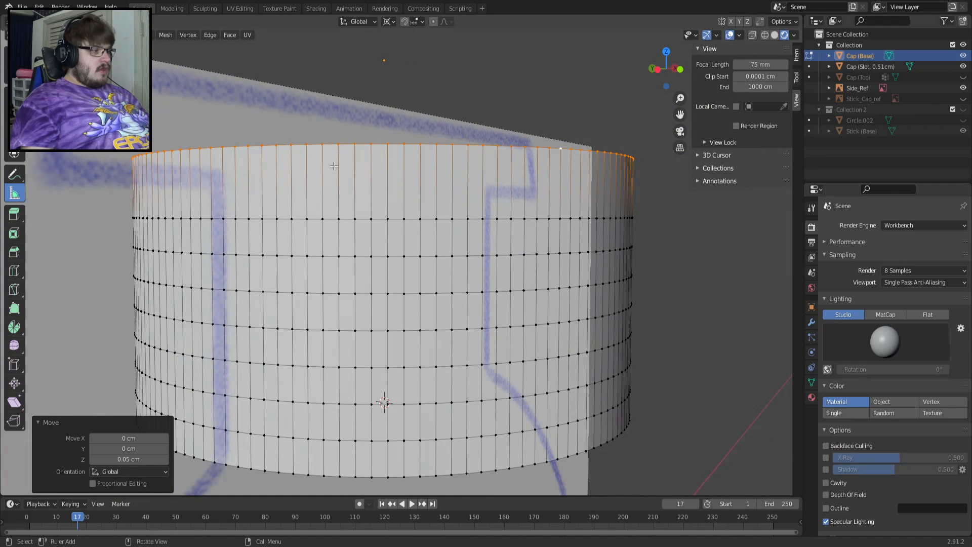
left_click_drag(375, 143, 372, 475)
scroll(417, 434, "down", 3)
middle_click_drag(416, 434, 362, 406)
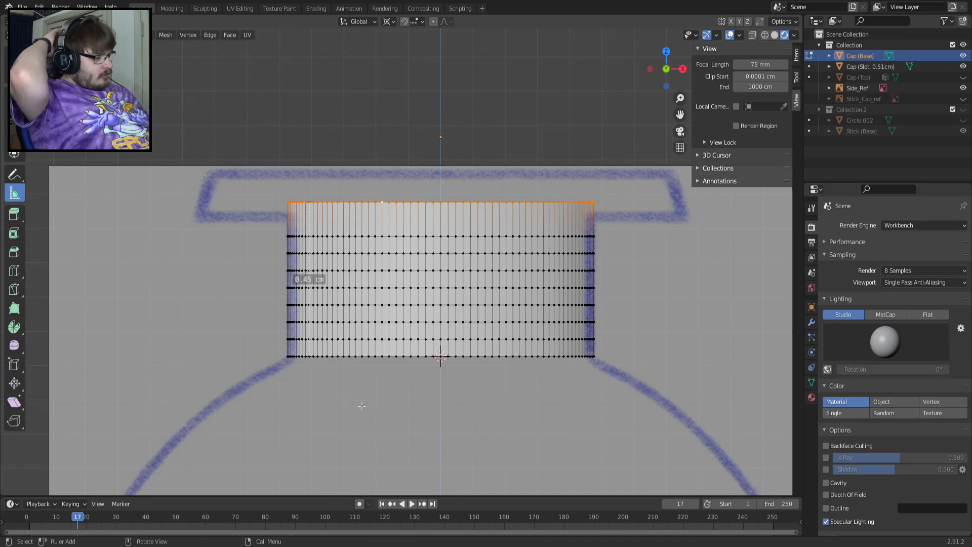
scroll(309, 417, "up", 3)
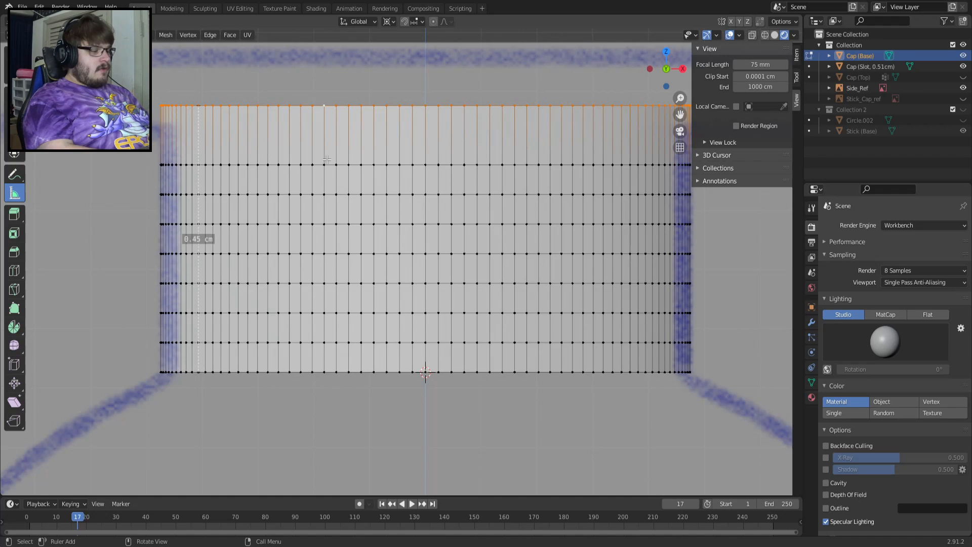
Undo the 0.05 cm move of the base's top edge loop
key("g")
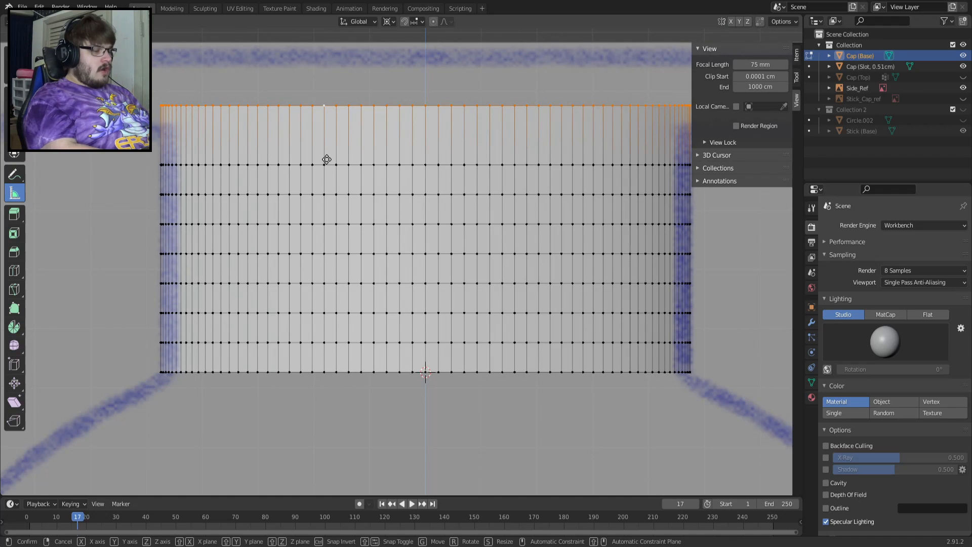
left_click(326, 159)
key("ctrl+z")
key("ctrl+z")
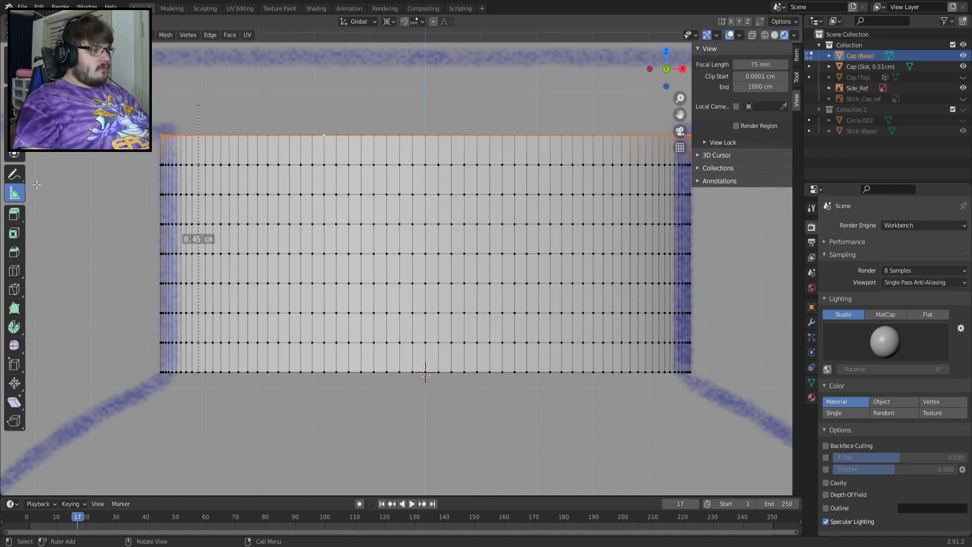
Measure the base's restored height between its top and bottom edge loops with a second ruler
left_click_drag(324, 135, 324, 371)
mouse_move(382, 259)
middle_mouse_down()
mouse_move(389, 240)
mouse_move(404, 287)
mouse_move(389, 252)
middle_mouse_up()
scroll(380, 264, "down", 1)
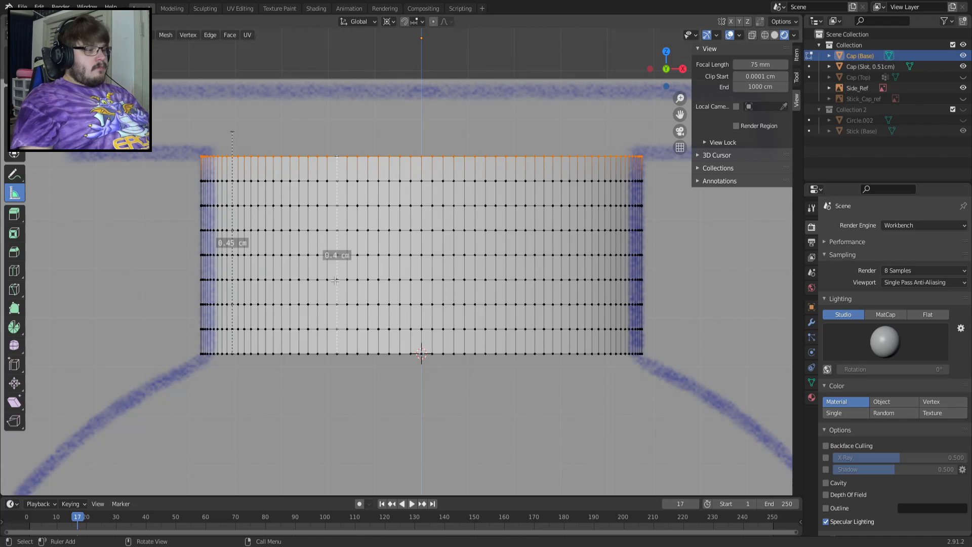
Try scaling the entire base mesh by 1.125 on all axes from the 3D cursor, and undo the scaling
key("a")
key("s")
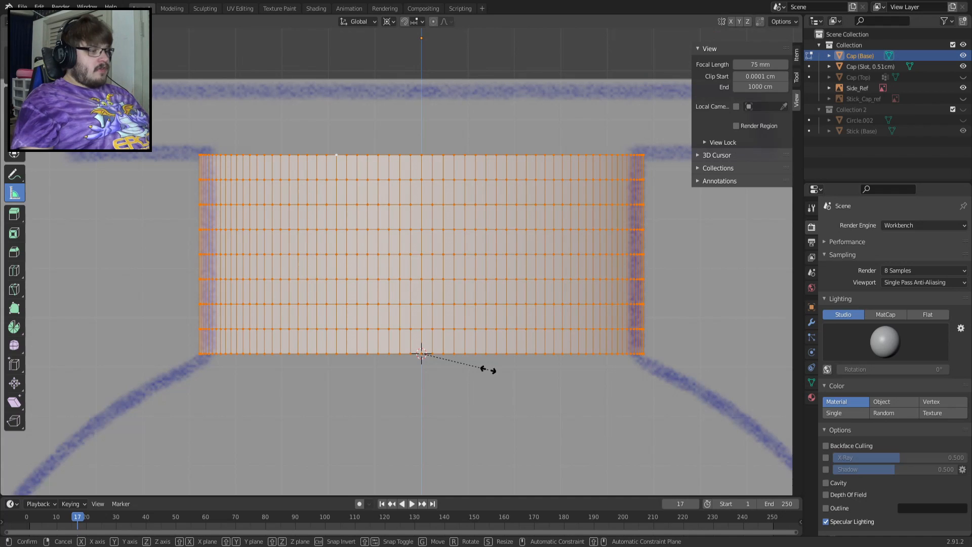
type("1")
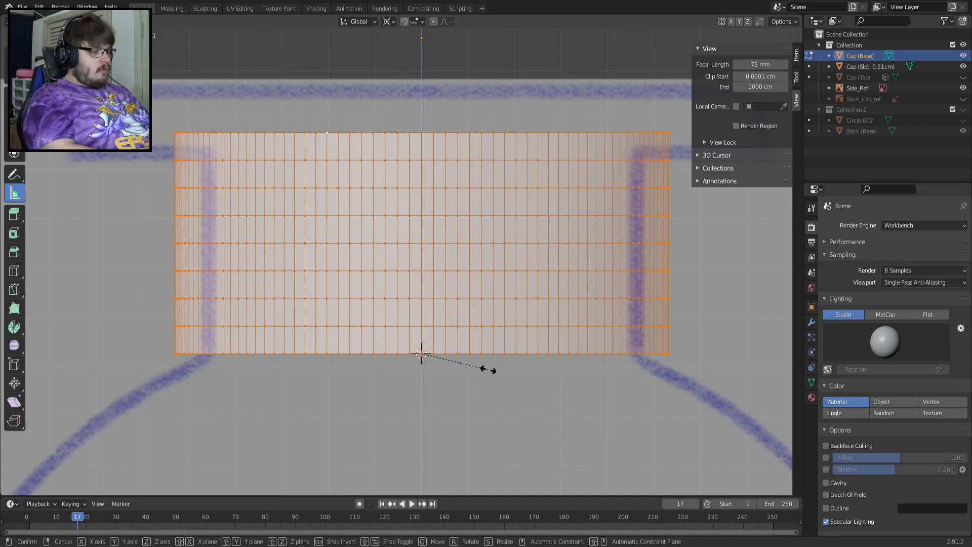
type(".1")
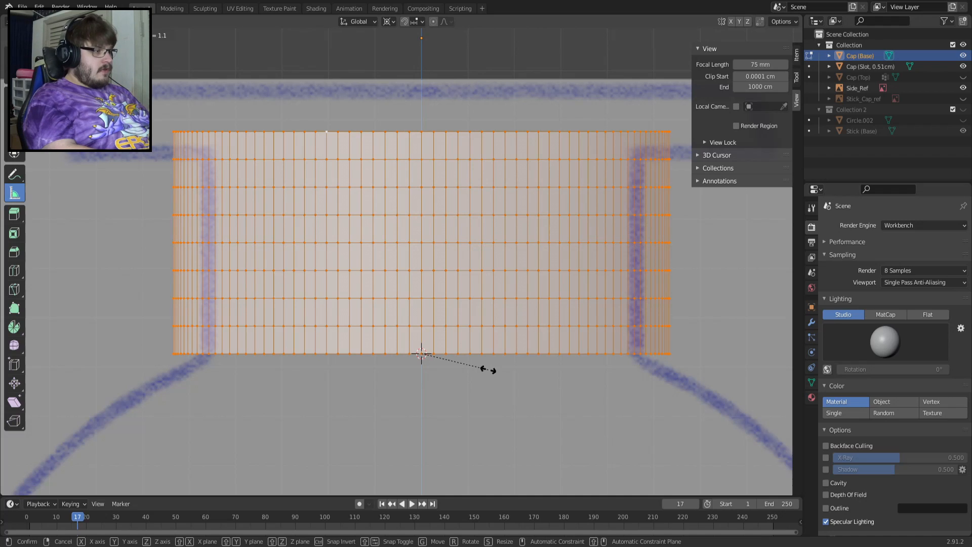
key("Return")
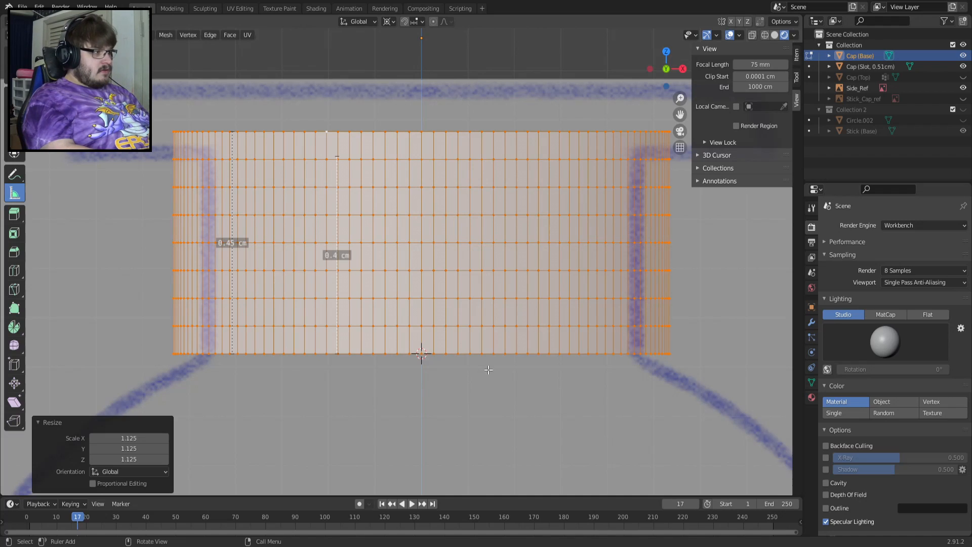
key("ctrl+z")
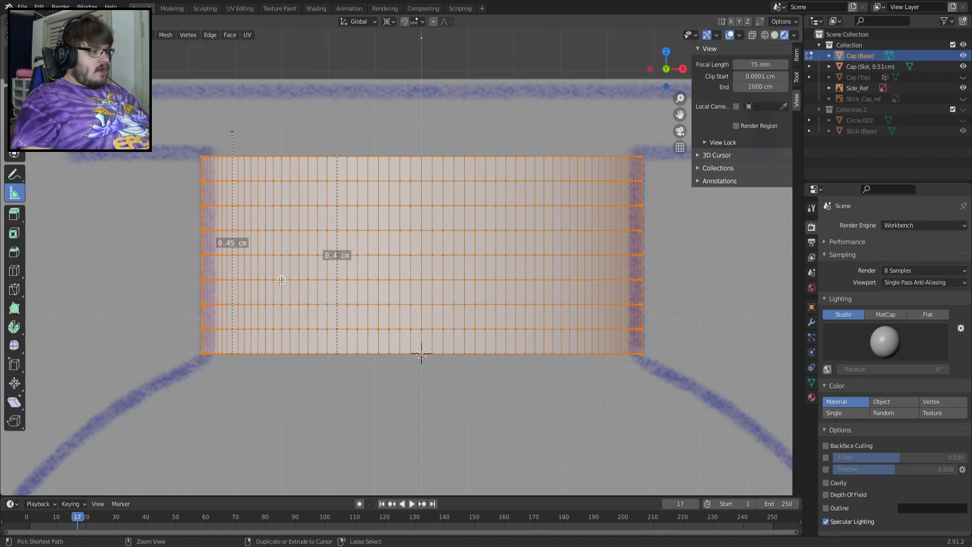
Scale the entire base mesh by 1.125 along Z only, from the 3D cursor at the lower rim
key("s")
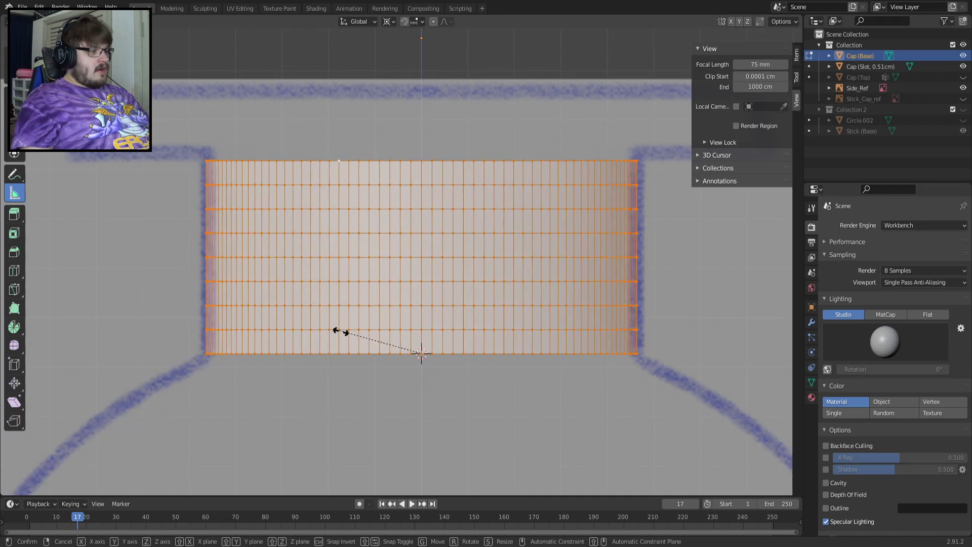
key("z")
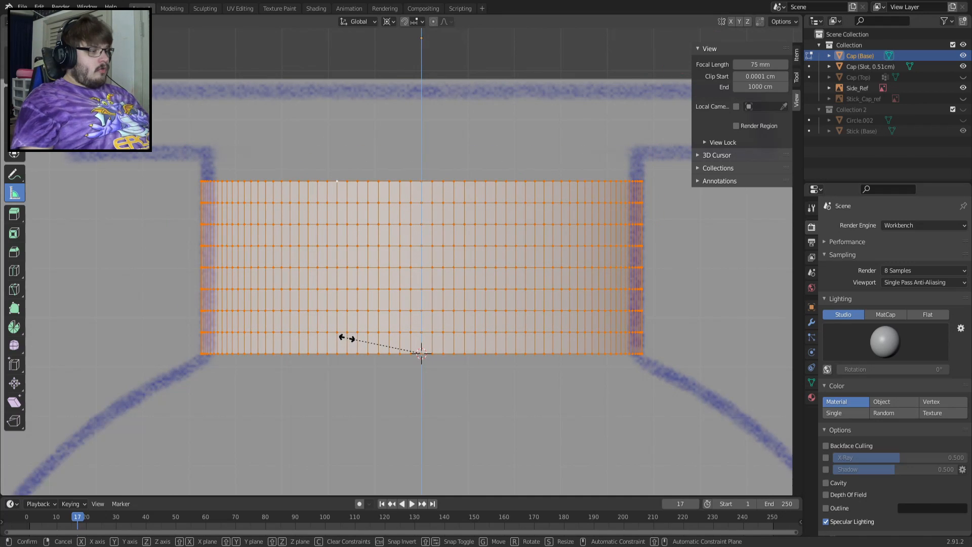
type("1.125")
key("Return")
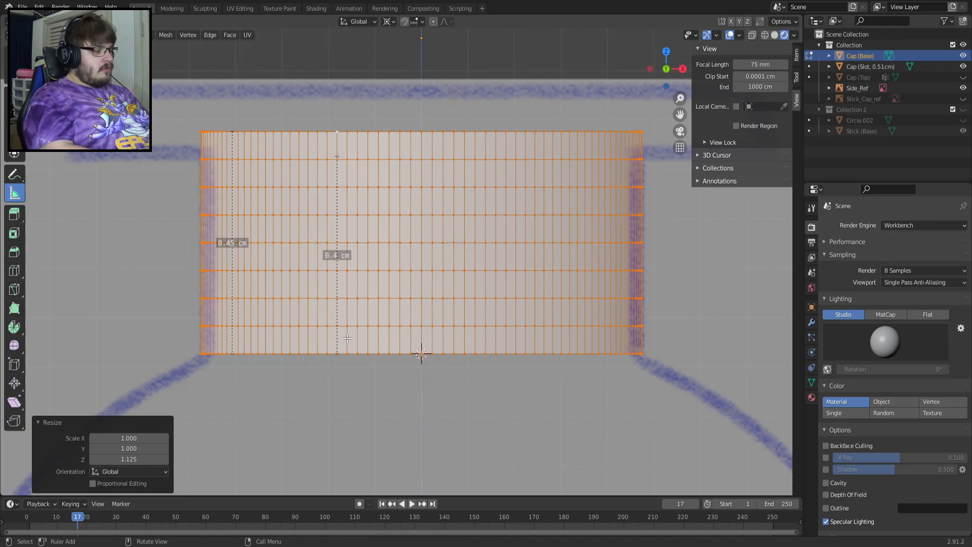
key("s")
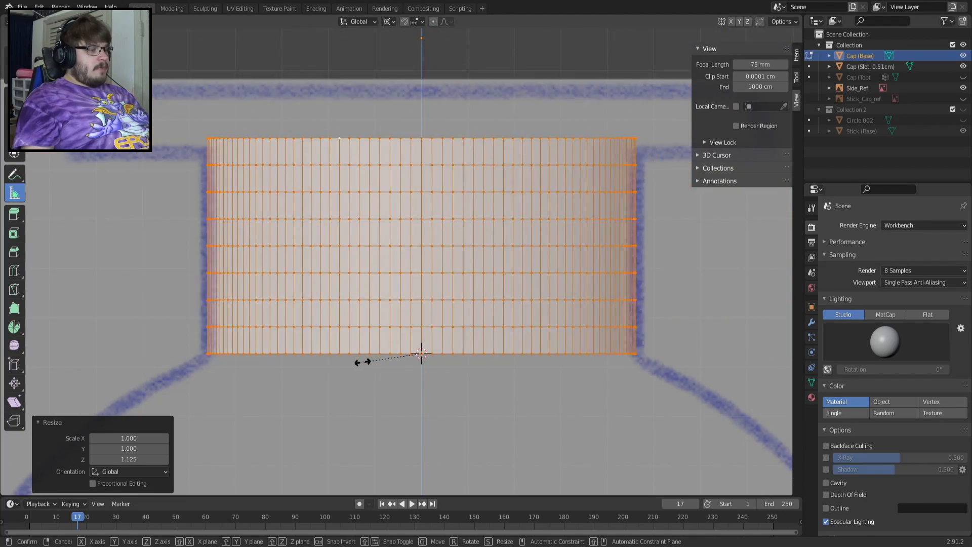
key("z")
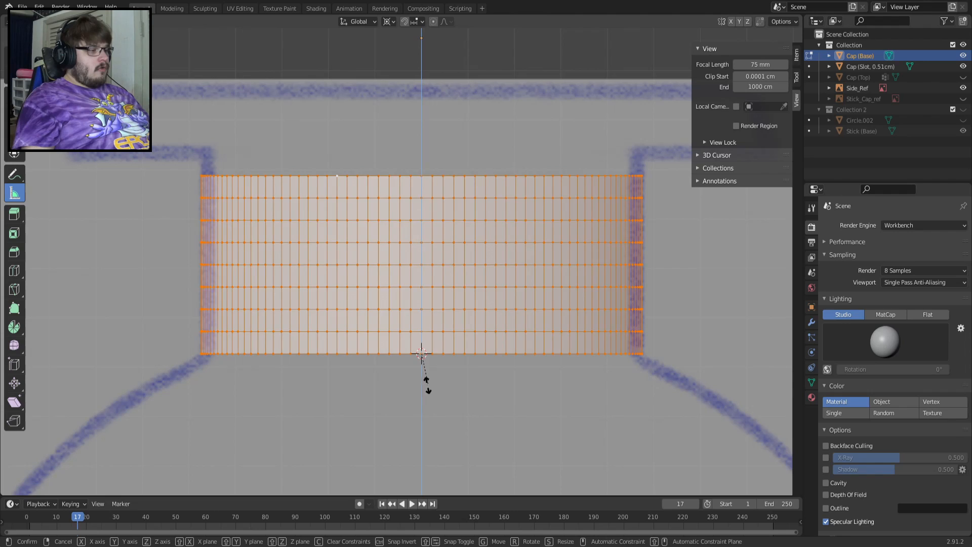
right_click(433, 406)
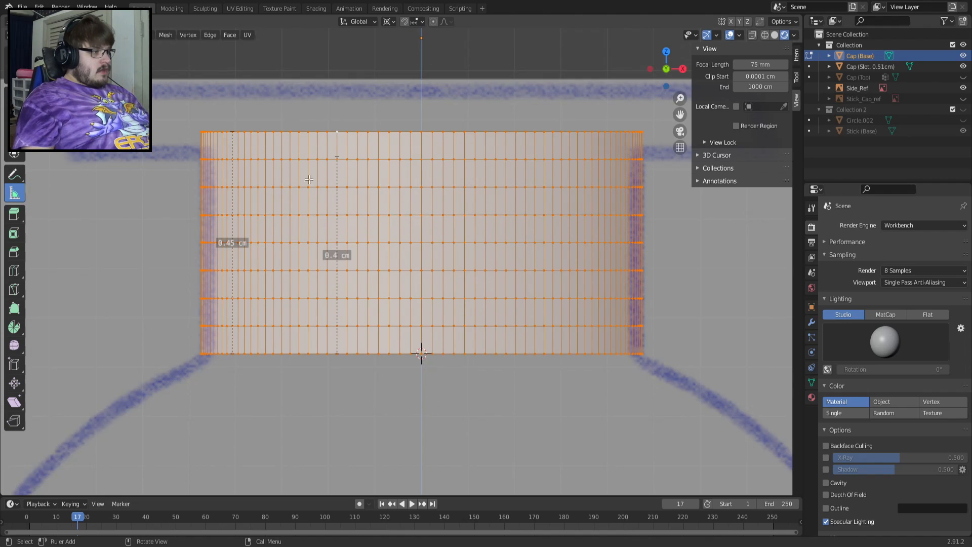
Measure the scaled base's height with a ruler snapped between its top and bottom edge loops
left_click_drag(410, 137, 412, 353, "ctrl")
middle_click_drag(412, 353, 426, 252)
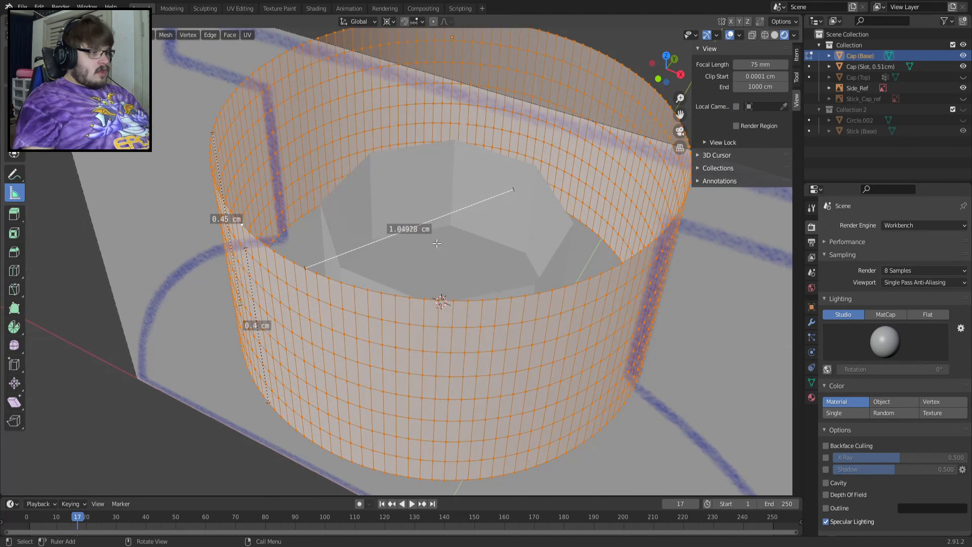
left_click_drag(510, 196, 293, 445)
middle_click_drag(293, 445, 337, 401)
scroll(330, 409, "down", 3)
left_click_drag(323, 464, 405, 317)
scroll(418, 306, "up", 5)
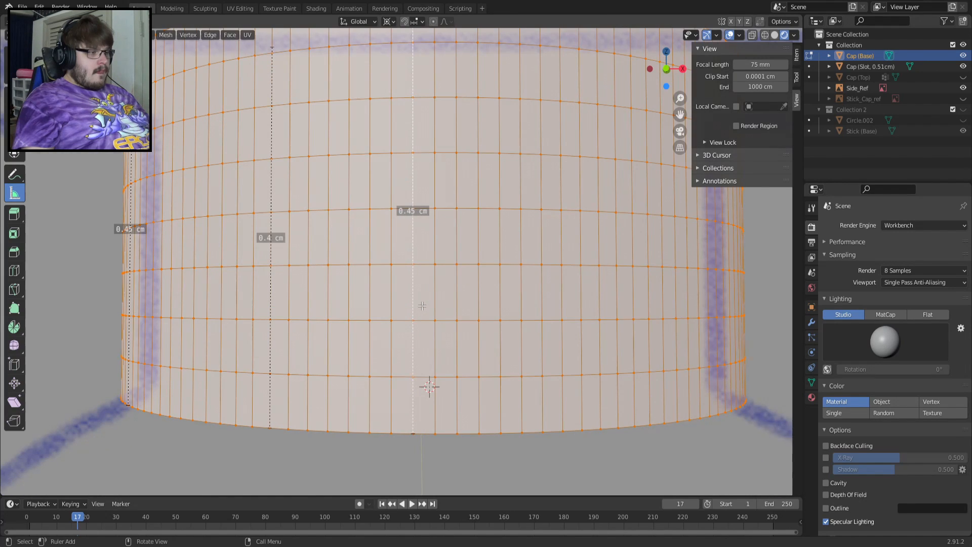
Delete the height rulers from the base and return to the front view
scroll(422, 306, "down", 5)
mouse_move(428, 342)
middle_mouse_down()
mouse_move(441, 326)
mouse_move(430, 339)
middle_mouse_up()
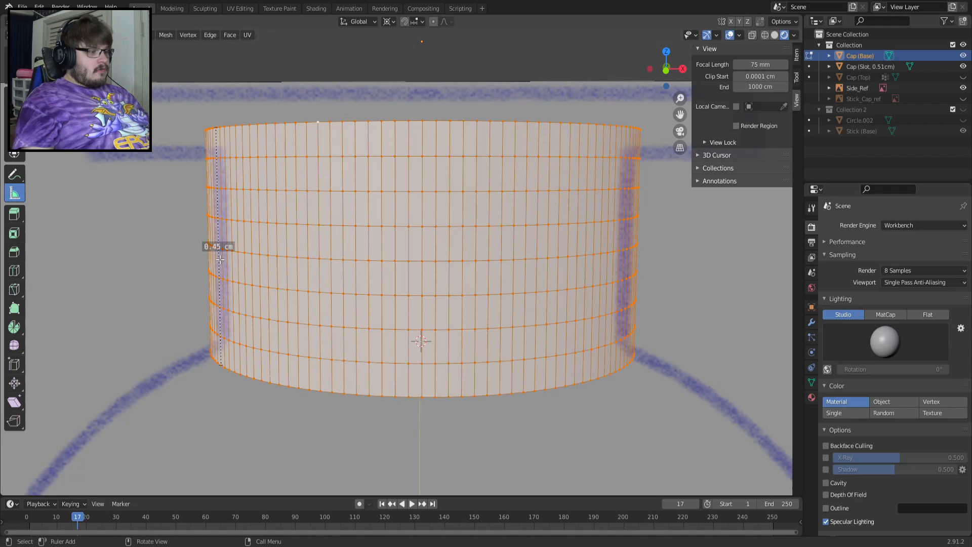
key("Delete")
key("KP_1")
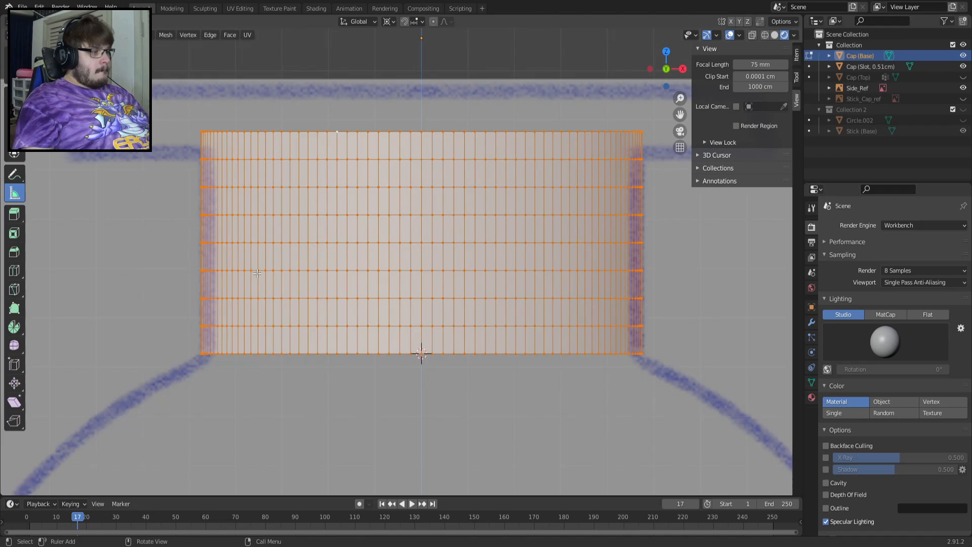
middle_click_drag(339, 201, 300, 203, "shift")
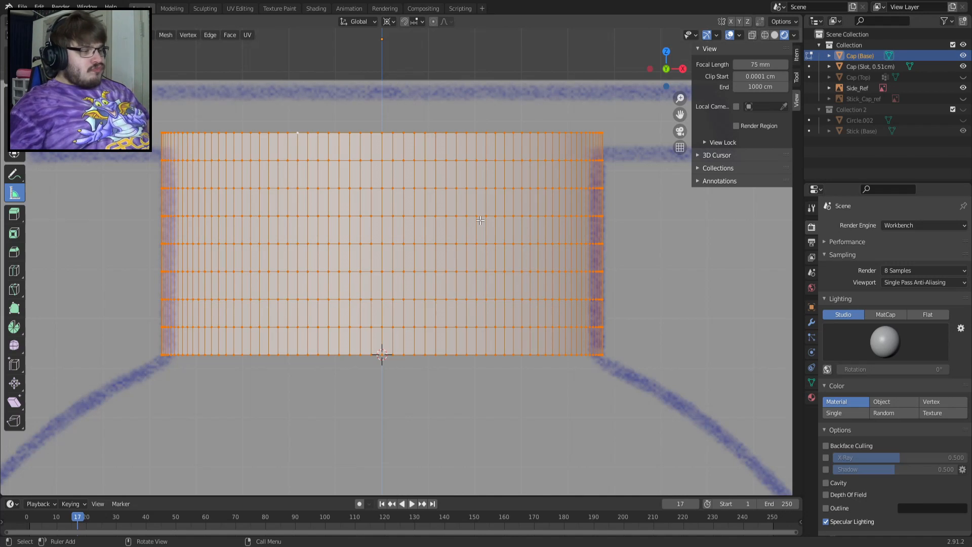
Snap the 3D cursor to the center of the base's top edge loop and save the file
scroll(414, 198, "down", 4)
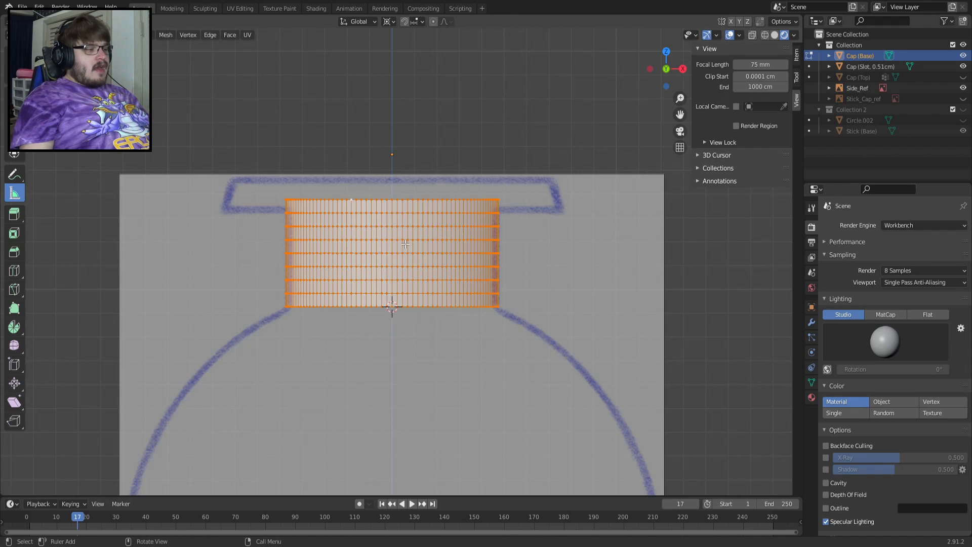
left_click(392, 202, "alt")
scroll(392, 202, "up", 3)
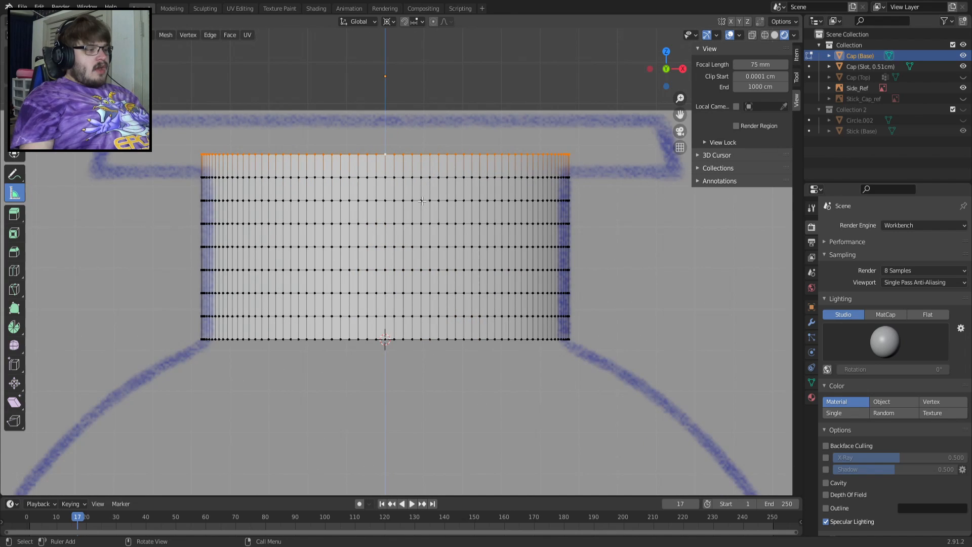
key("shift+s")
left_click(428, 261)
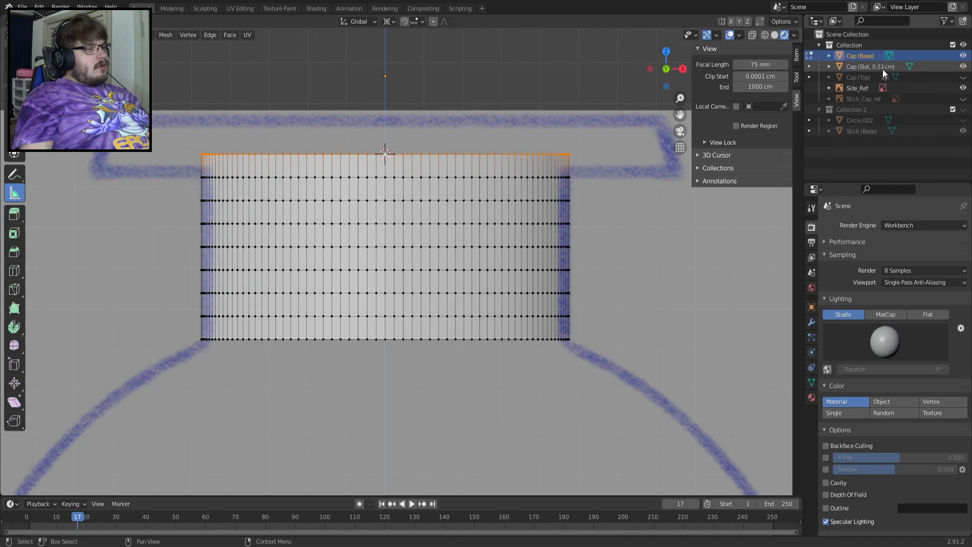
key("ctrl+s")
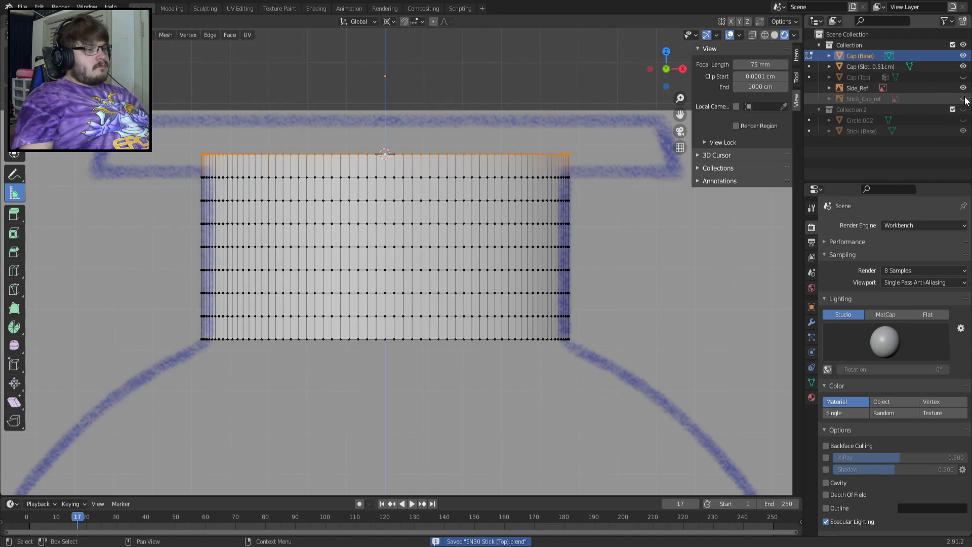
Unhide Cap (Top) and switch from editing the base mesh to editing the Cap (Top) mesh
left_click(963, 99)
left_click(963, 99)
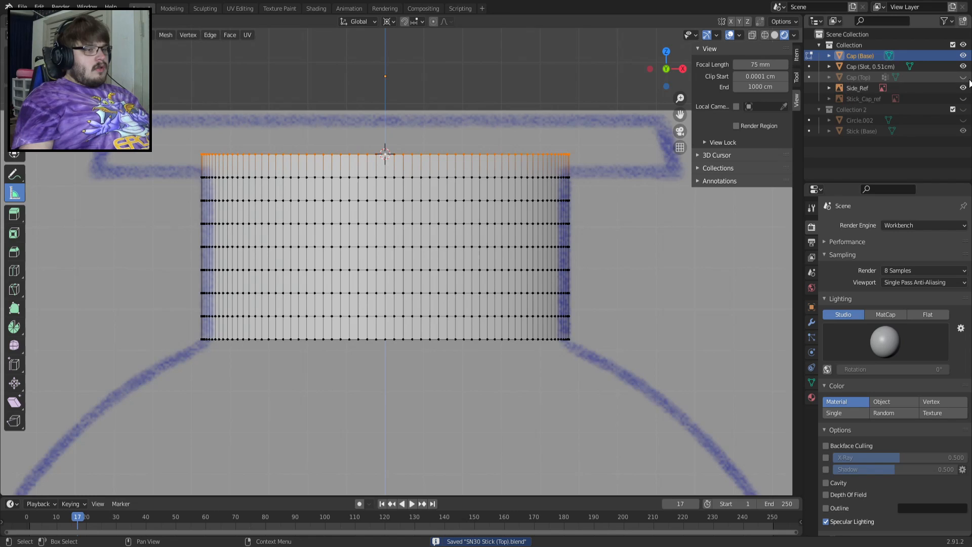
left_click(964, 77)
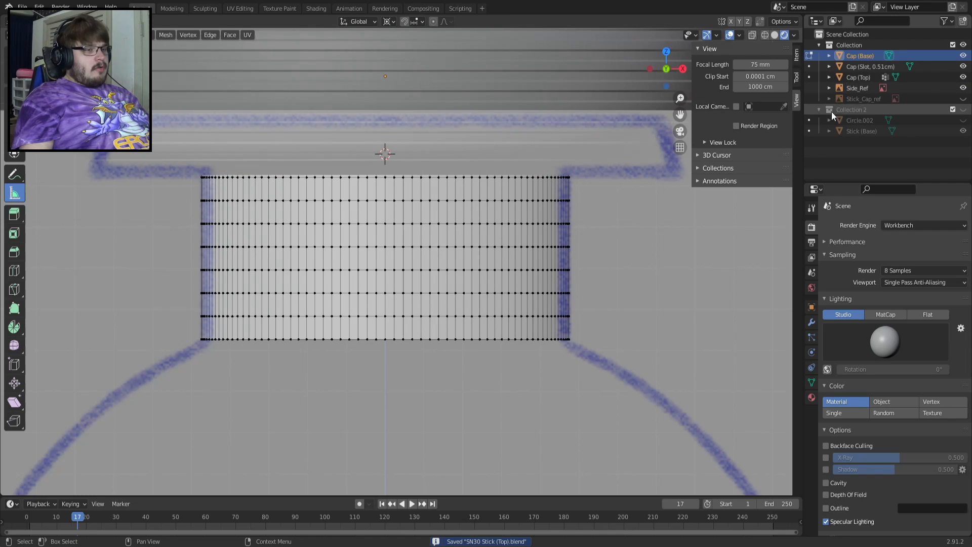
left_click(963, 57)
left_click(964, 56)
key("Tab")
left_click(514, 131)
key("Tab")
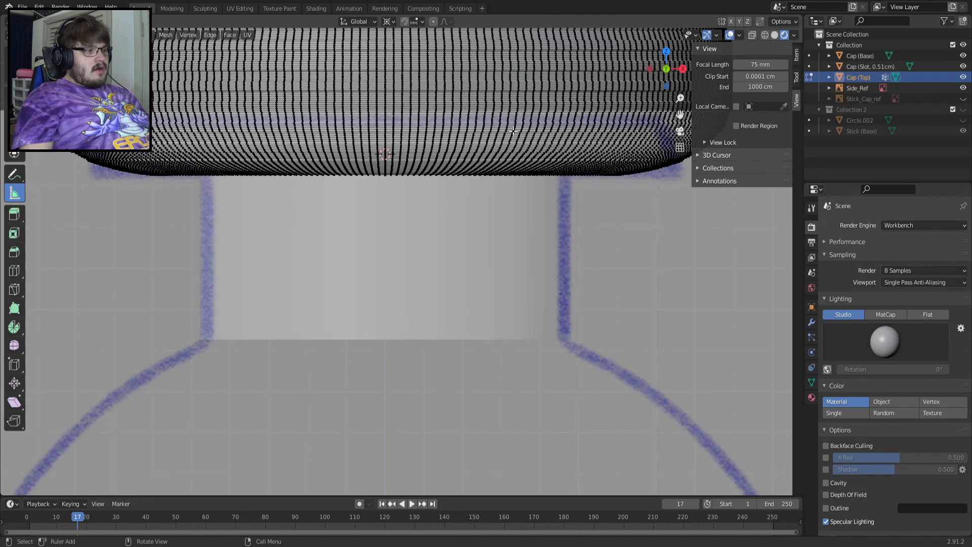
scroll(513, 131, "down", 2)
key("Tab")
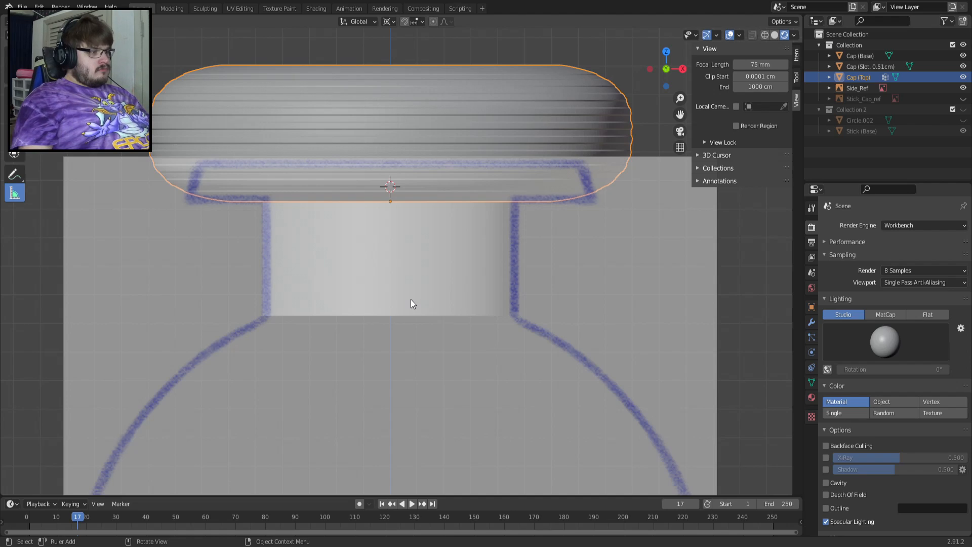
key("Tab")
Select the edge loop around the underside opening of Cap (Top) and snap the 3D cursor to it
scroll(423, 225, "up", 6)
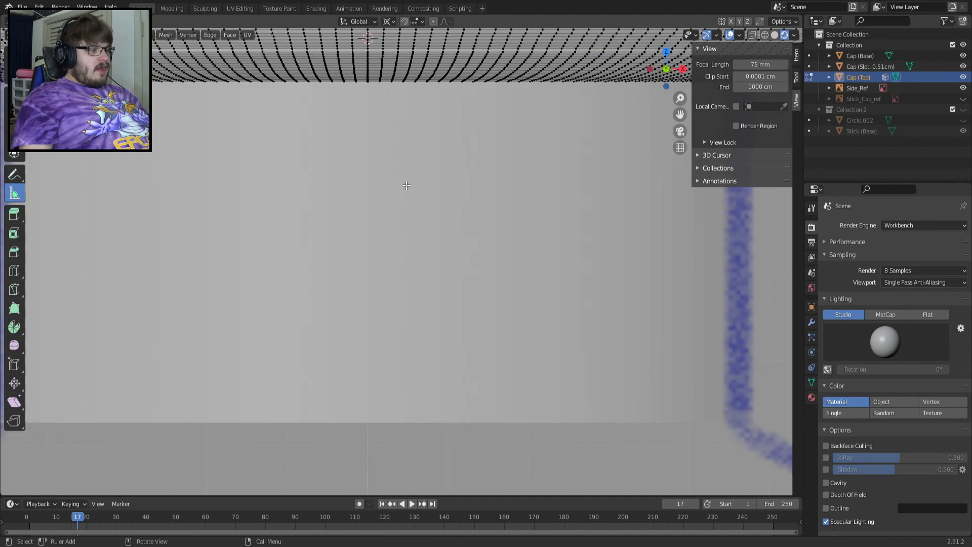
middle_click_drag(412, 195, 410, 122)
scroll(410, 121, "down", 4)
scroll(410, 120, "down", 1)
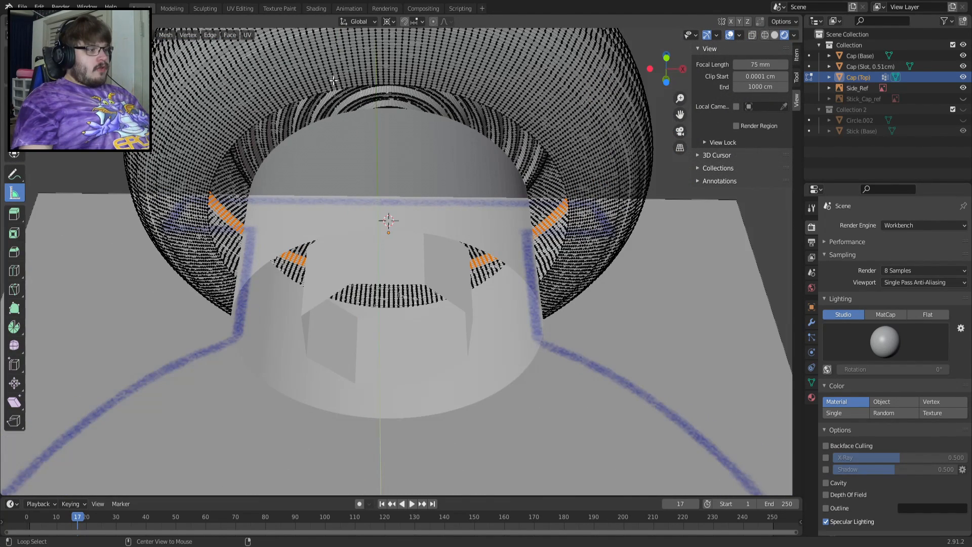
left_click(341, 88, "alt")
left_click(342, 94, "alt")
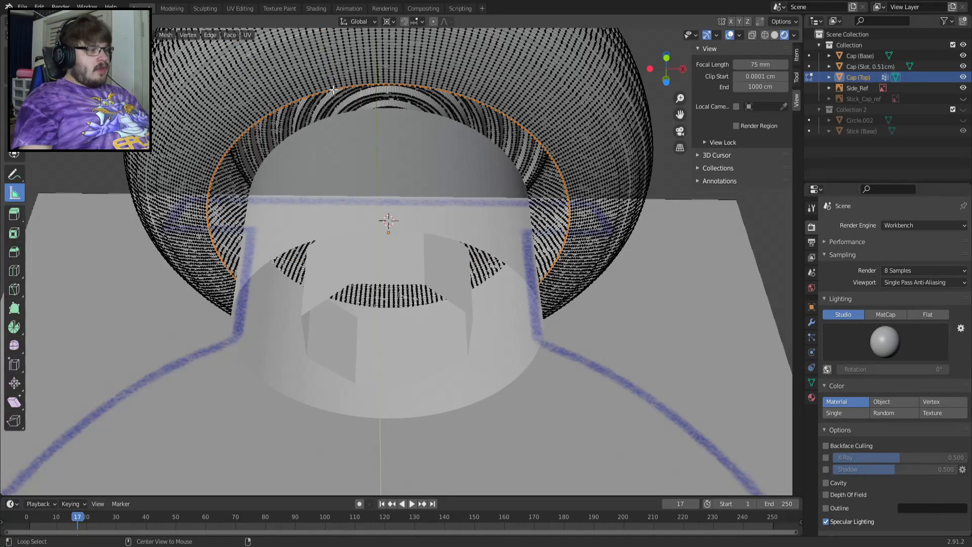
middle_click_drag(346, 98, 367, 118, "shift")
scroll(399, 150, "up", 5)
scroll(400, 149, "down", 3)
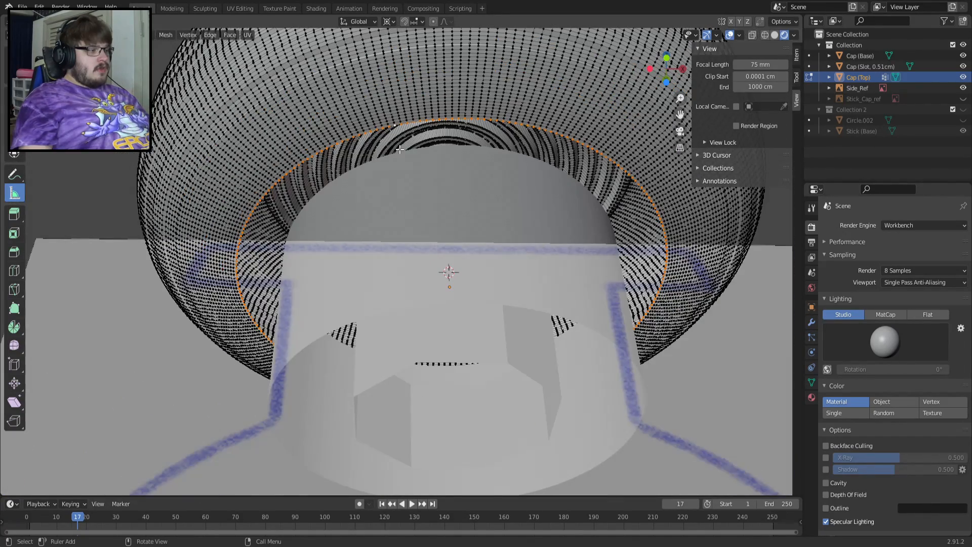
middle_click_drag(276, 214, 378, 222, "shift")
scroll(380, 222, "up", 6)
scroll(388, 224, "down", 4)
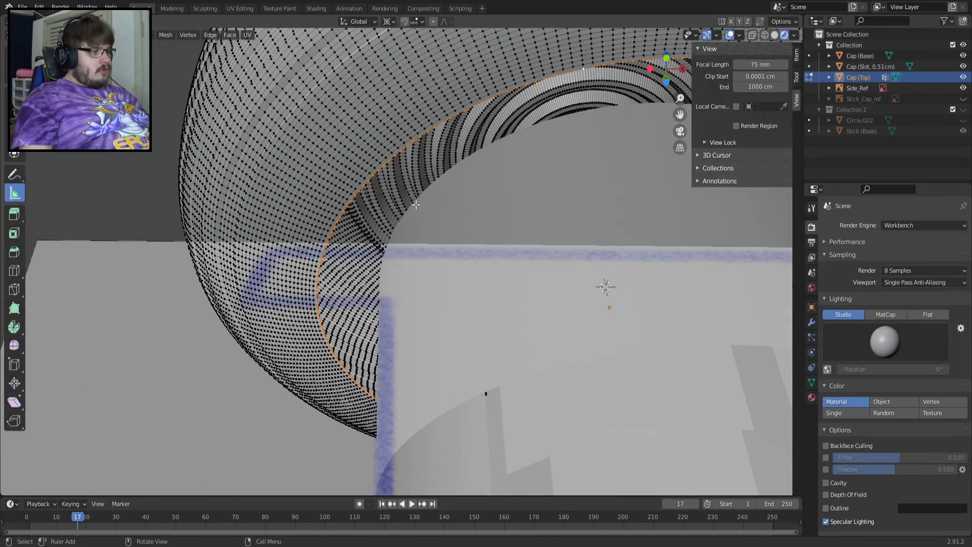
key("shift+s")
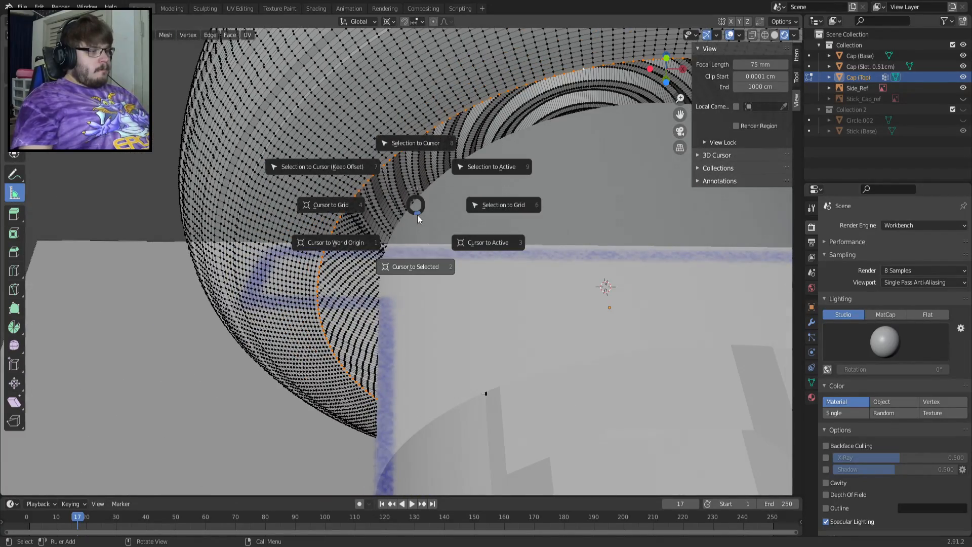
left_click(419, 268)
Try isolating the selected underside loop by hiding the unselected Cap (Top) geometry, and undo the hiding
key("KP_1")
scroll(492, 236, "down", 3)
middle_click_drag(492, 236, 537, 146)
scroll(470, 206, "up", 8)
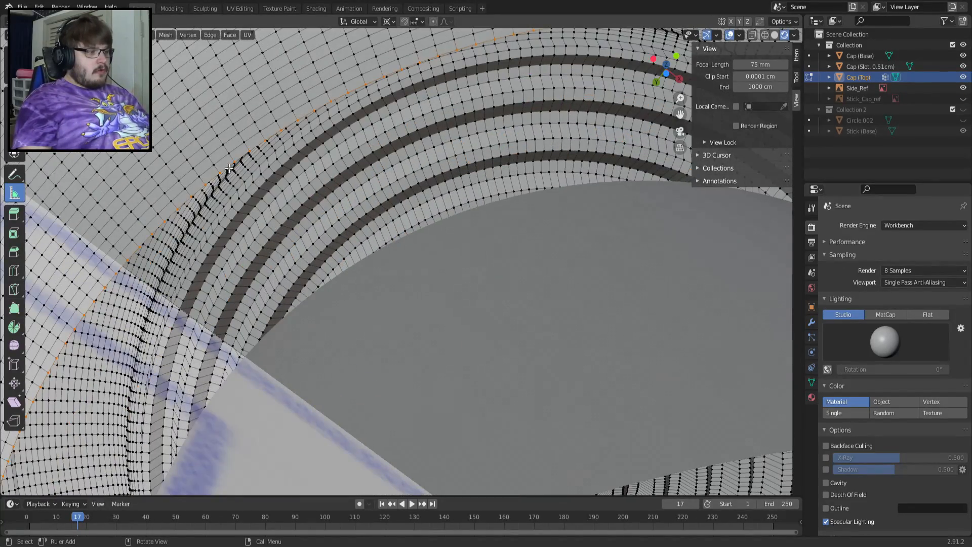
key("shift+h")
middle_click_drag(297, 141, 342, 231)
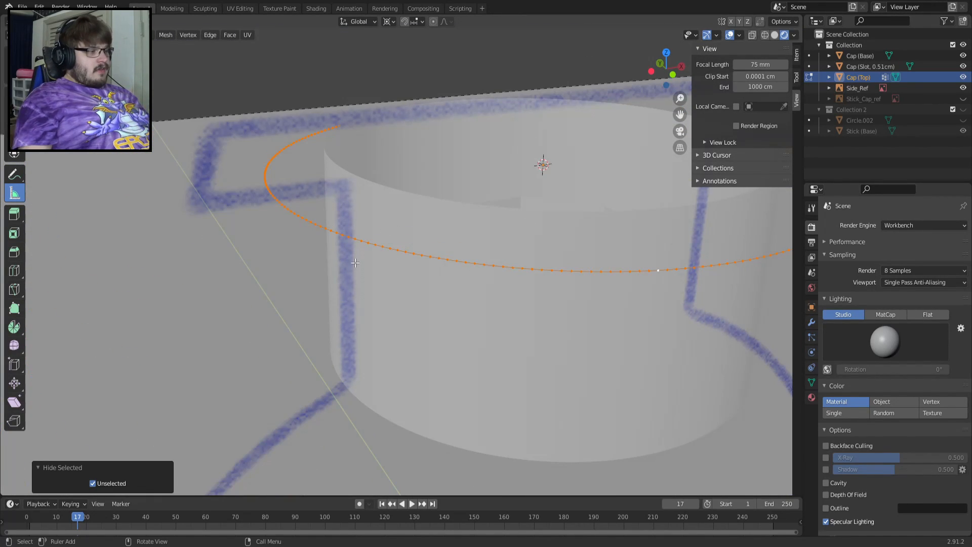
key("ctrl+z")
Return Cap (Top) to Object Mode and frame the cap from the front over the side reference
key("KP_3")
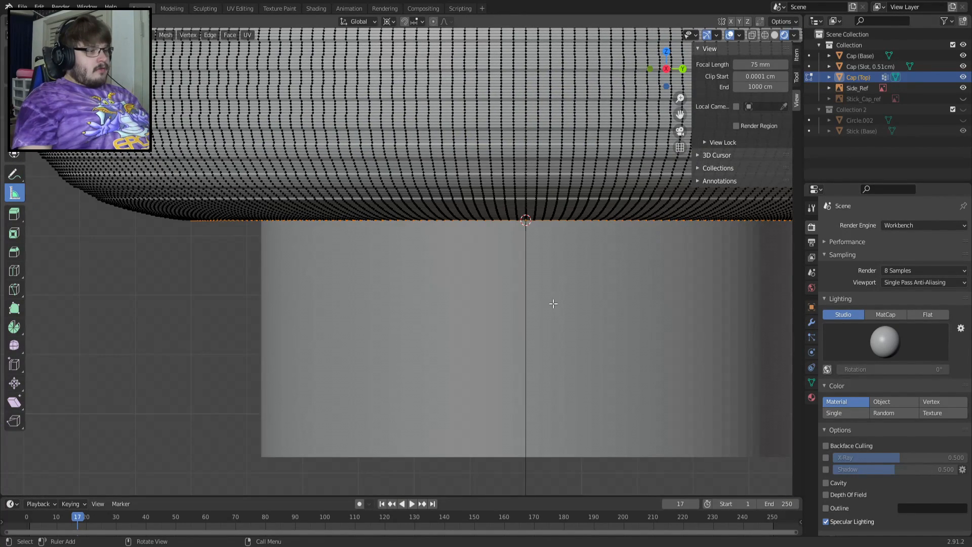
key("KP_1")
middle_click_drag(462, 269, 375, 255, "shift")
scroll(375, 255, "down", 5)
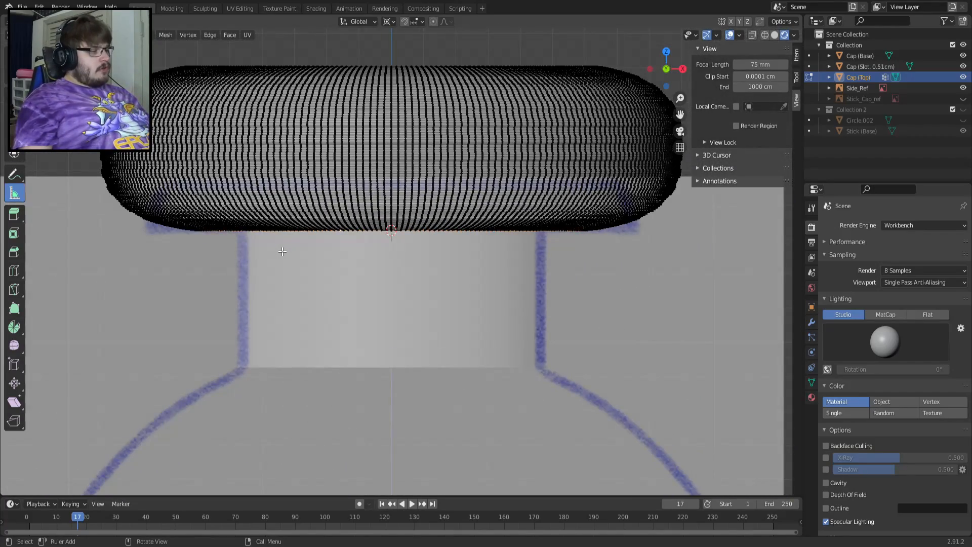
key("Tab")
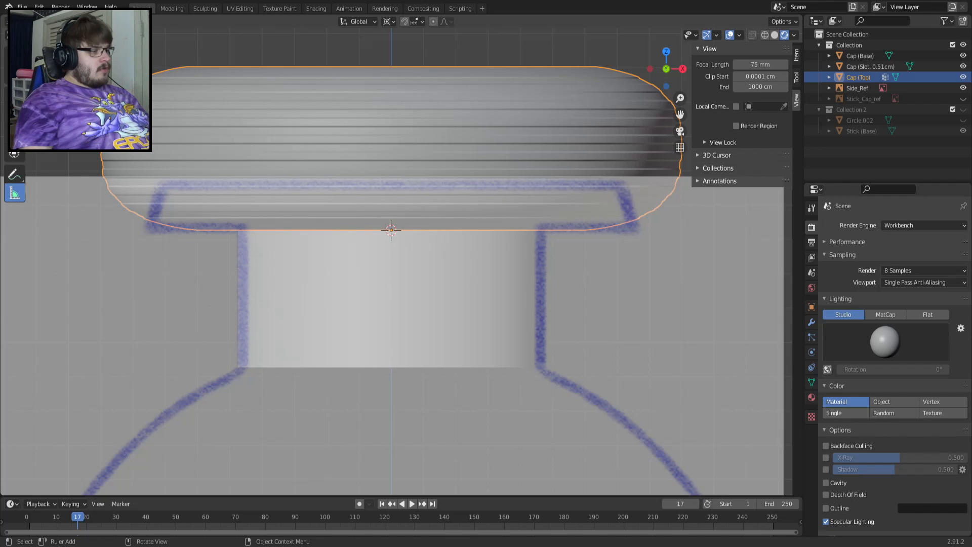
Set the origin of Cap (Top) to the 3D cursor at its underside opening
left_click(135, 22)
mouse_move(169, 59)
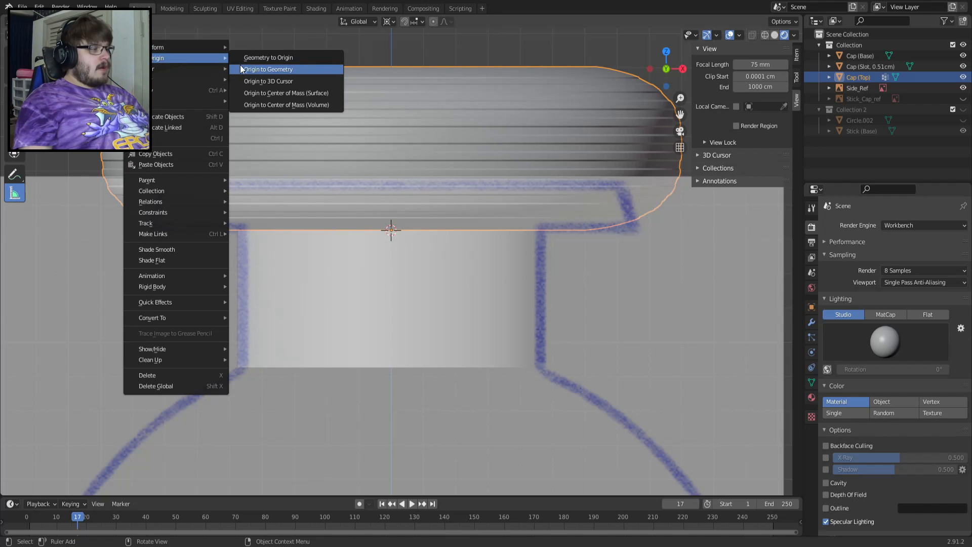
left_click(295, 83)
Edit the Cap (Base) mesh in wireframe and snap the 3D cursor to the selected uppermost edge loop
left_click(353, 240)
key("Tab")
key("Tab")
key("Tab")
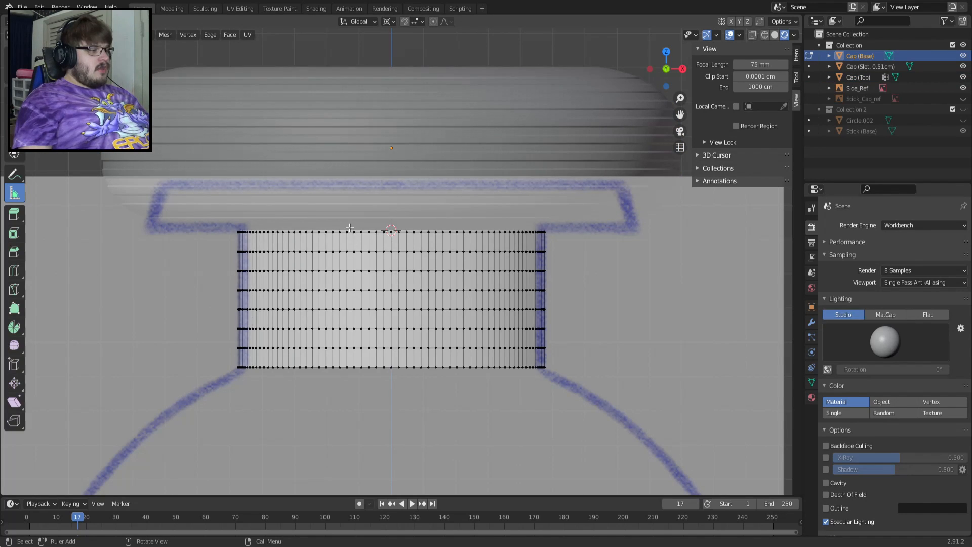
key("z")
left_click(323, 217)
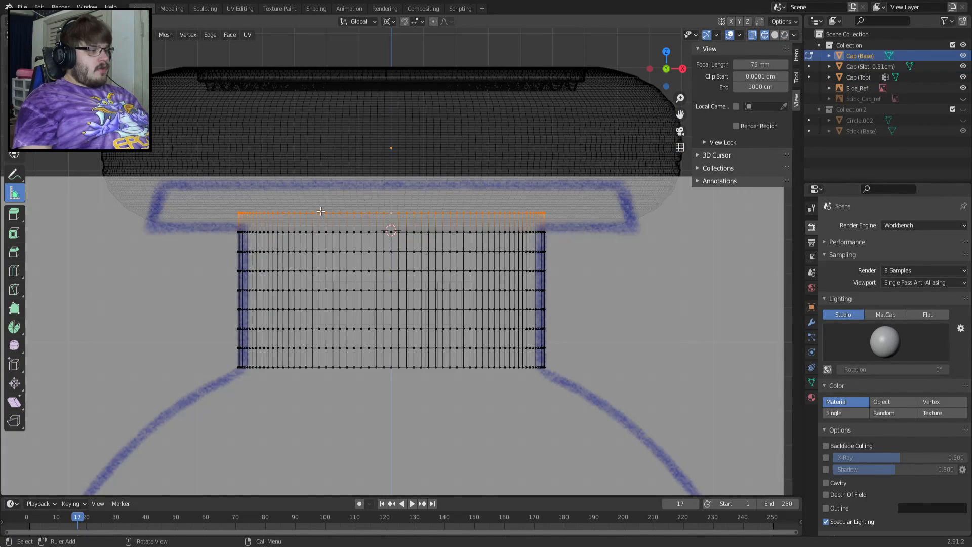
scroll(338, 212, "up", 3)
scroll(337, 211, "up", 1)
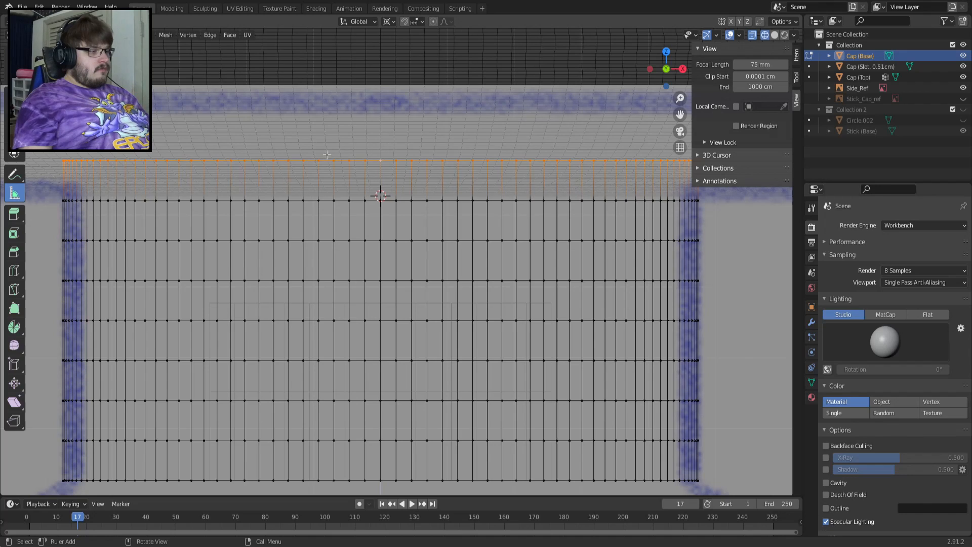
key("shift+s")
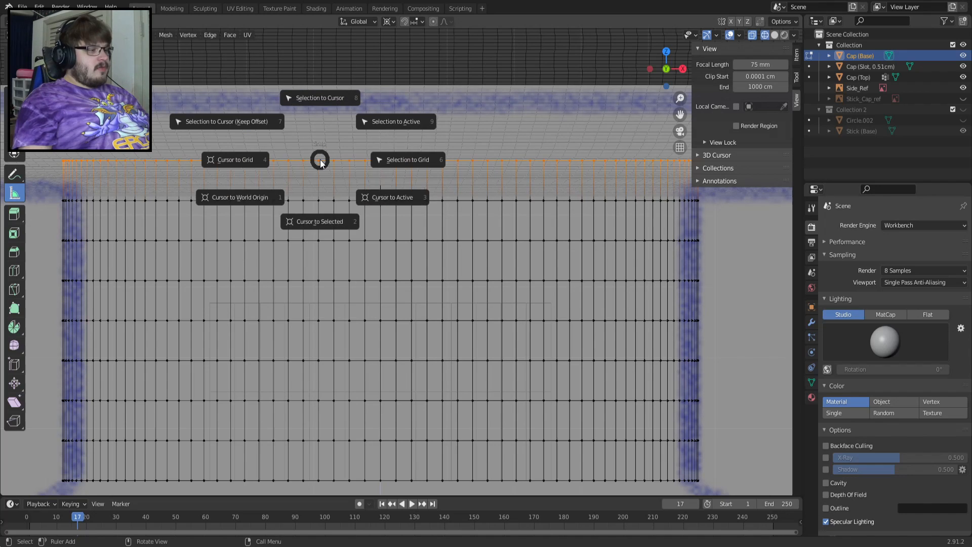
left_click(325, 207)
Return to Object Mode with solid shading and snap Cap (Top) to the 3D cursor on the base's upper rim
scroll(325, 207, "down", 5)
key("Tab")
left_click(354, 174)
key("Tab")
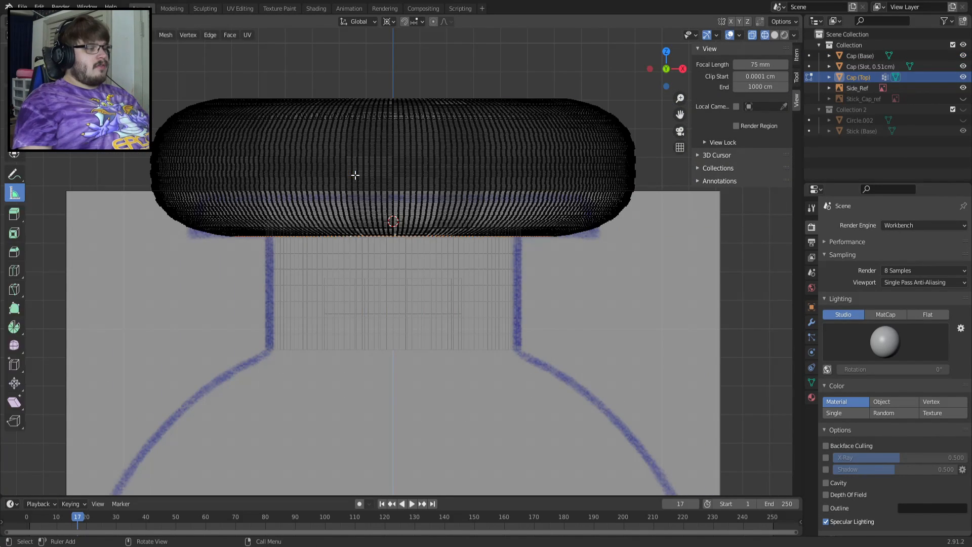
key("Tab")
key("z")
left_click(414, 189)
scroll(410, 177, "up", 4)
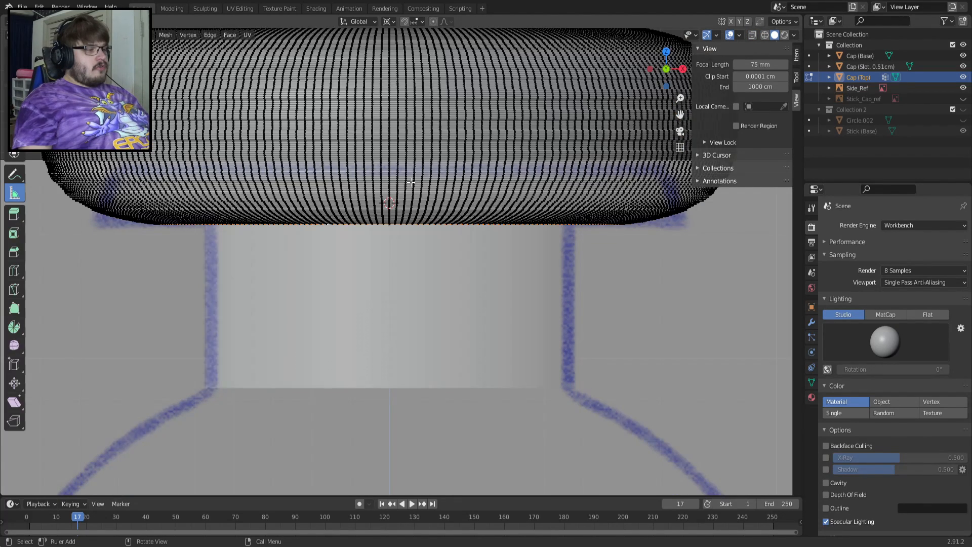
left_click(134, 35)
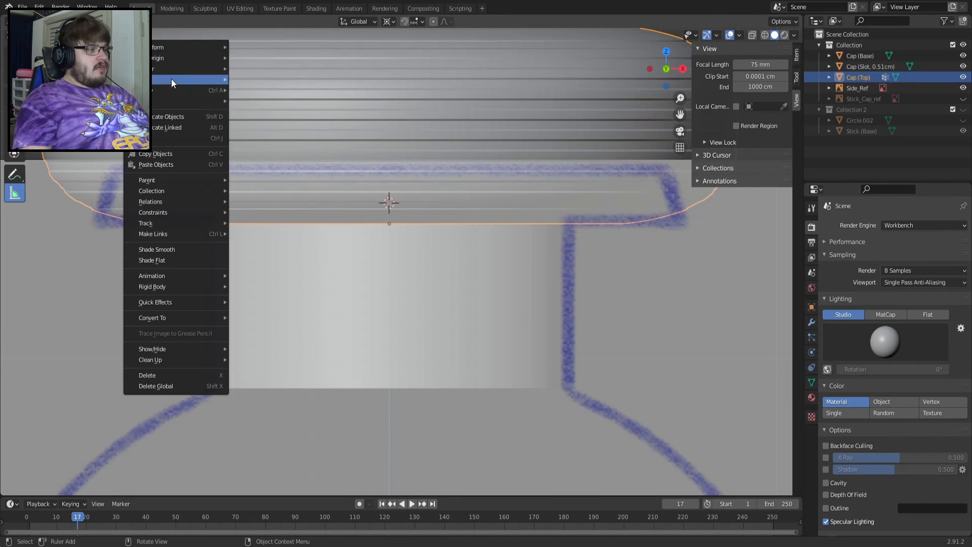
key("shift+s")
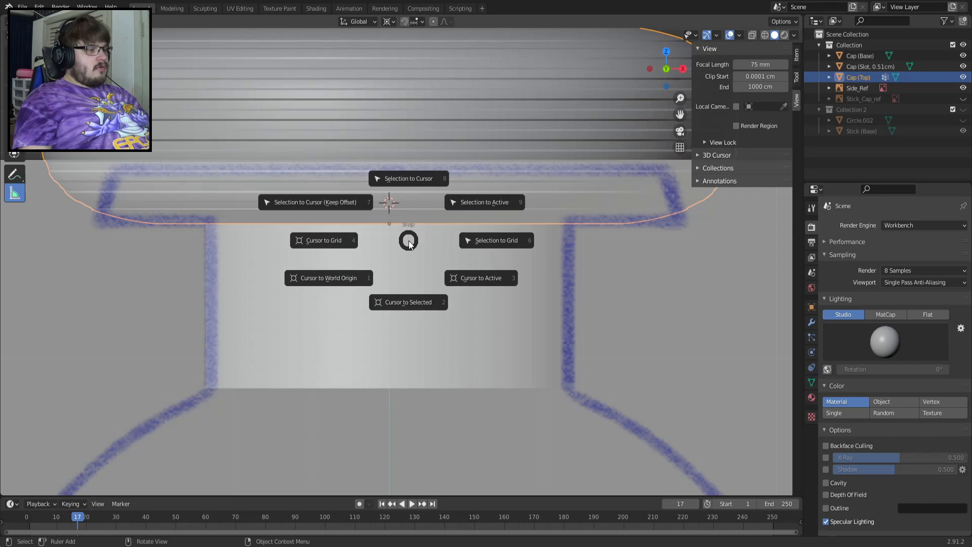
left_click(415, 177)
scroll(267, 134, "down", 2)
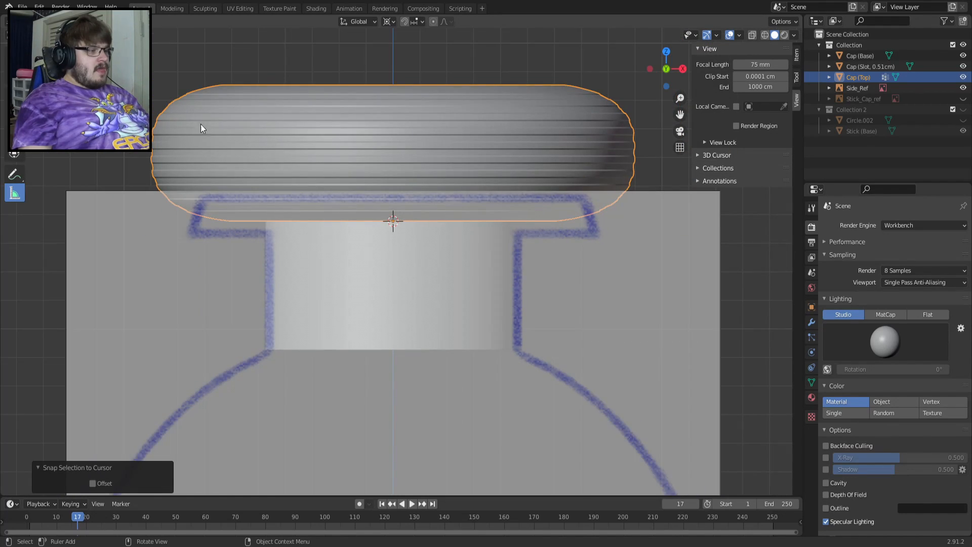
Try setting the origin of Cap (Top) to its geometry and to its center of mass (surface), and undo both
right_click(162, 57)
mouse_move(172, 59)
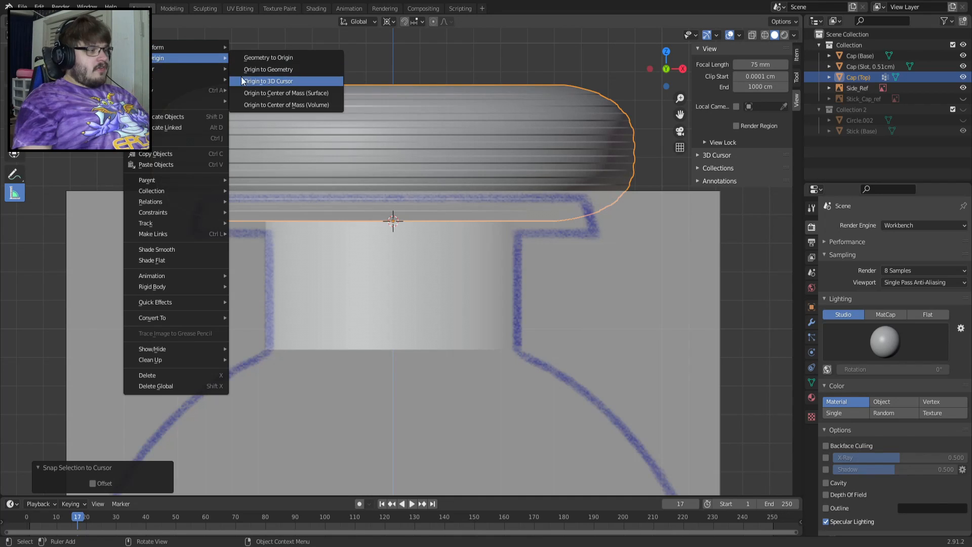
left_click(272, 70)
right_click(144, 58)
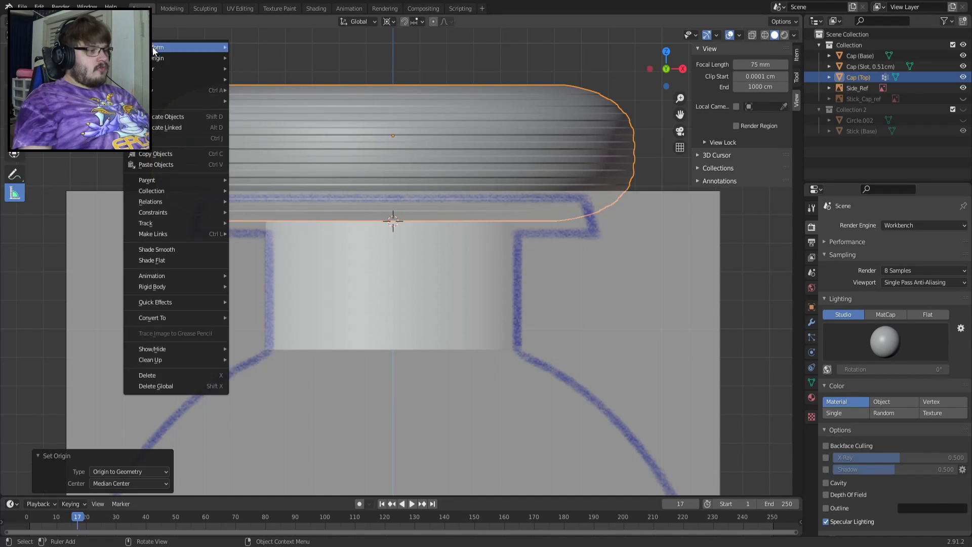
mouse_move(202, 57)
left_click(293, 95)
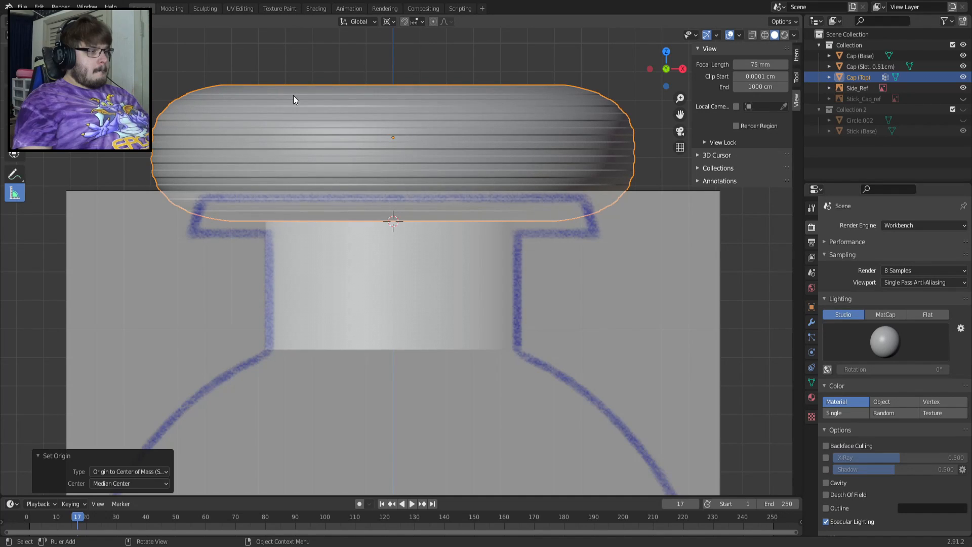
key("ctrl+z")
key("ctrl+z")
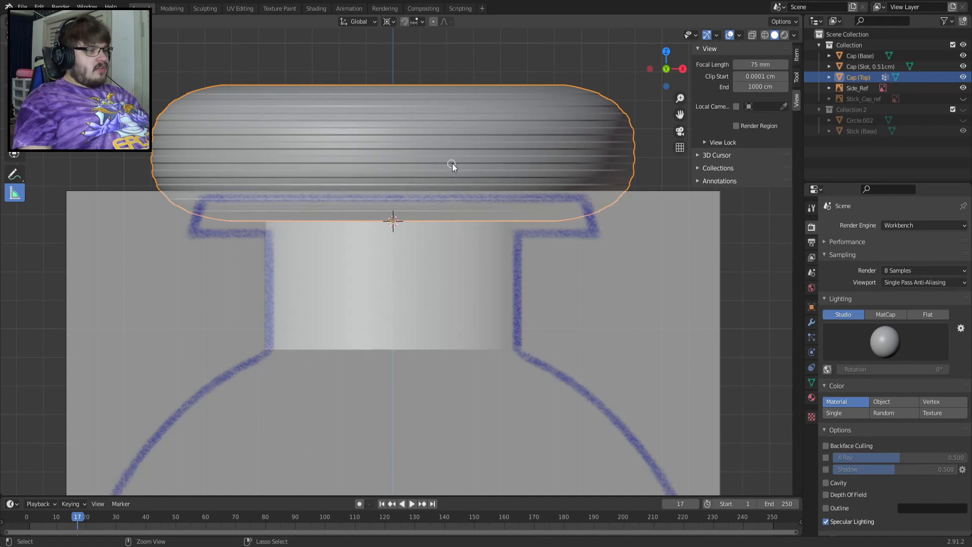
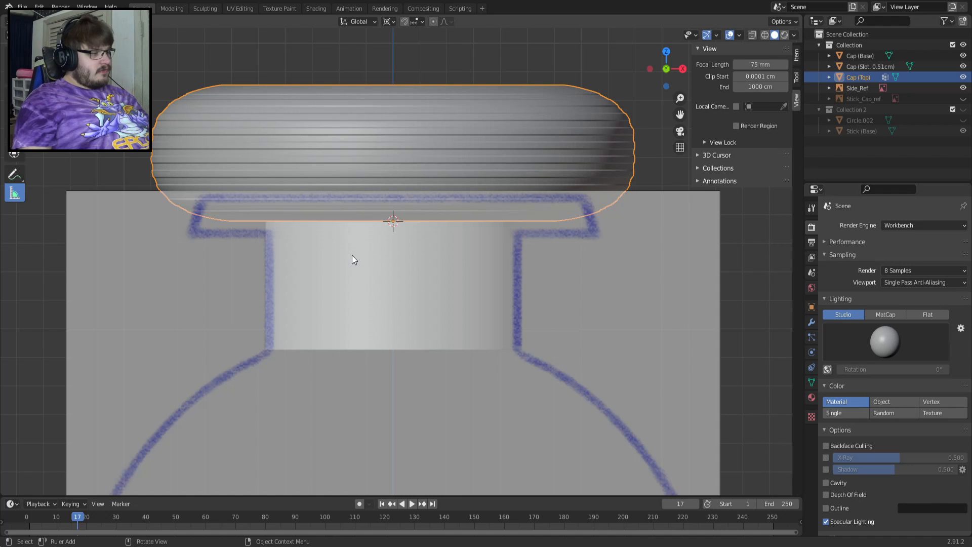
mouse_move(352, 255)
middle_mouse_down()
mouse_move(377, 211)
mouse_move(344, 237)
middle_mouse_up()
key("KP_1")
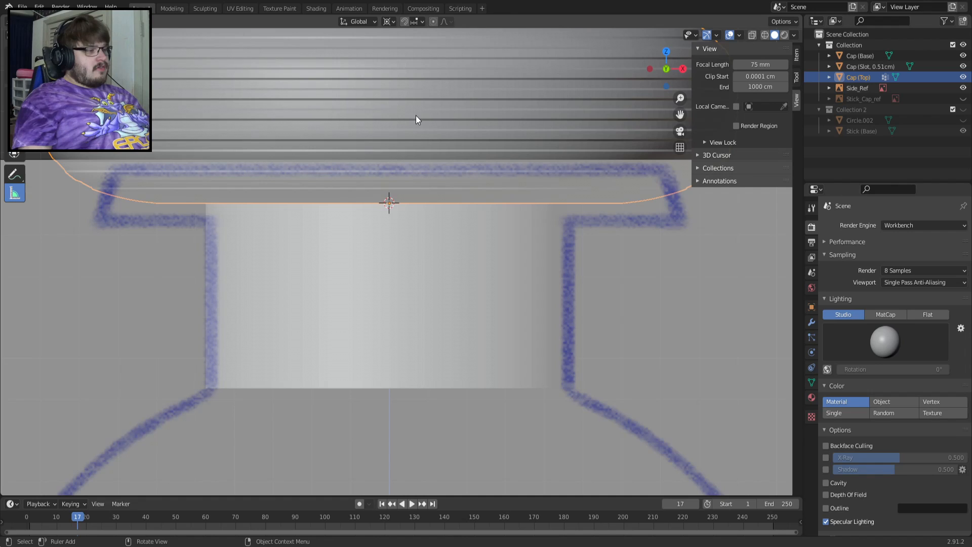
scroll(419, 116, "down", 2)
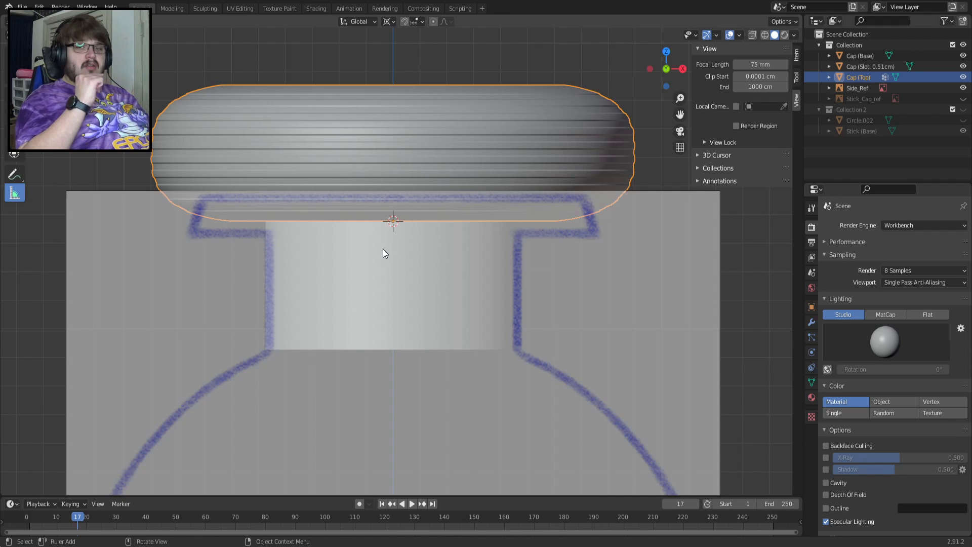
left_click_drag(382, 250, 388, 252)
key("x")
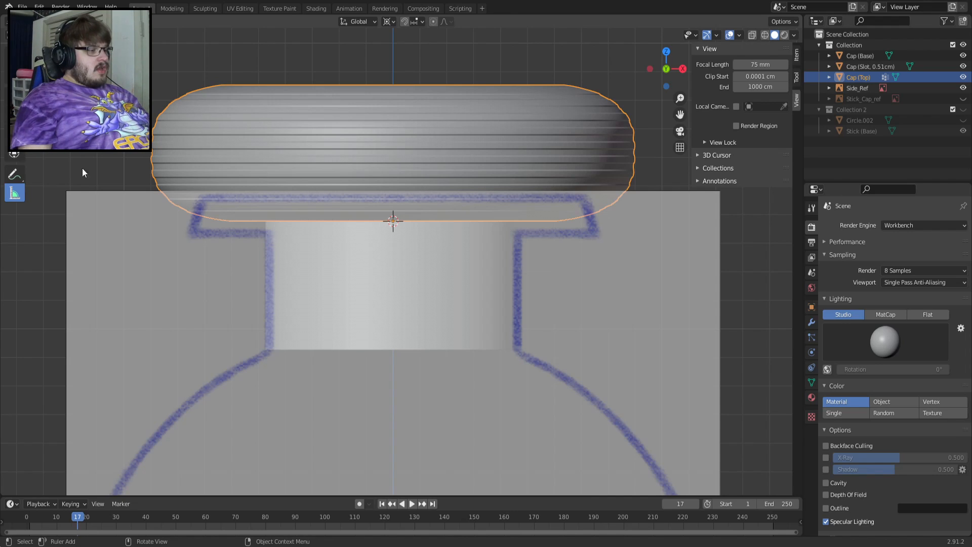
left_click(14, 56)
Add a Catmull-Clark Subdivision Surface modifier to Cap (Base) with viewport level 3 and on-cage display enabled
left_click(272, 287)
key("Tab")
key("Tab")
middle_click_drag(341, 254, 375, 254)
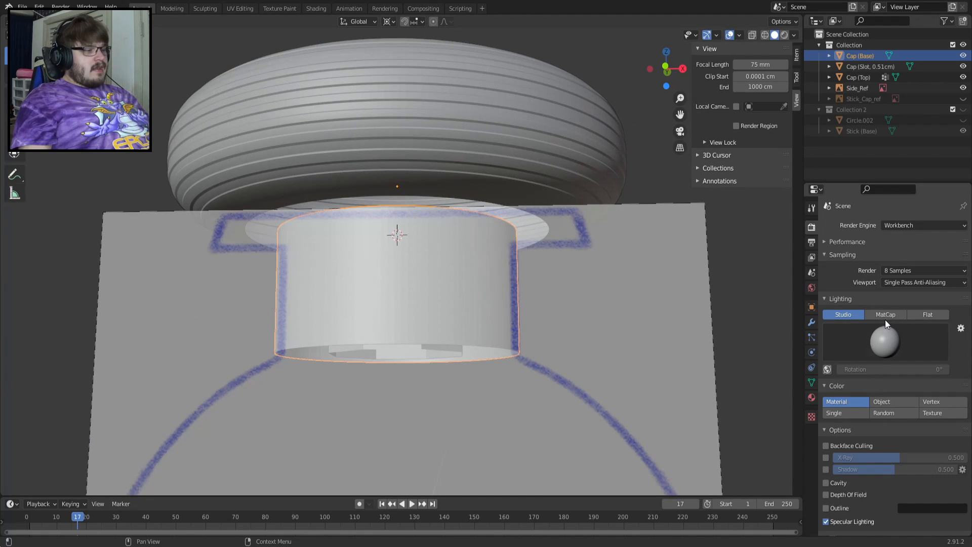
key("KP_1")
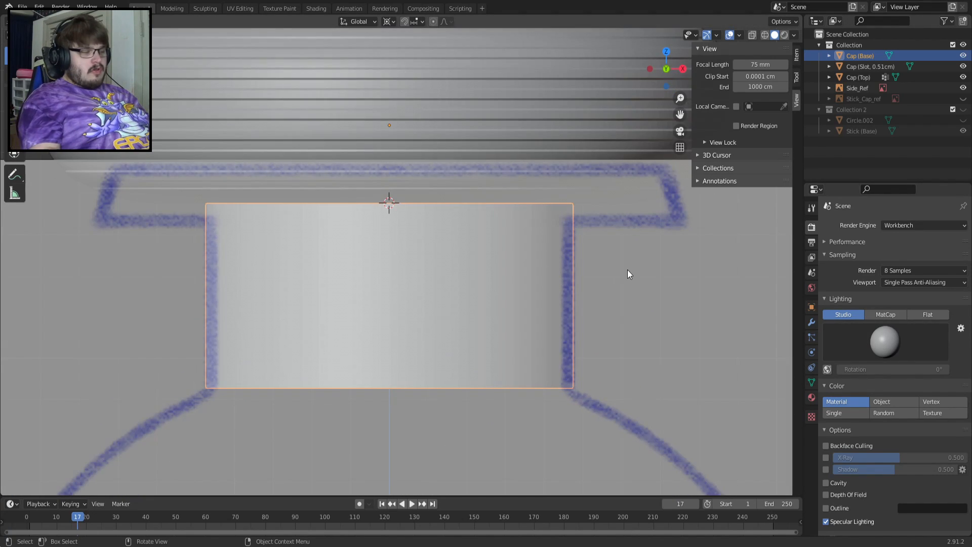
left_click(812, 321)
left_click(867, 224)
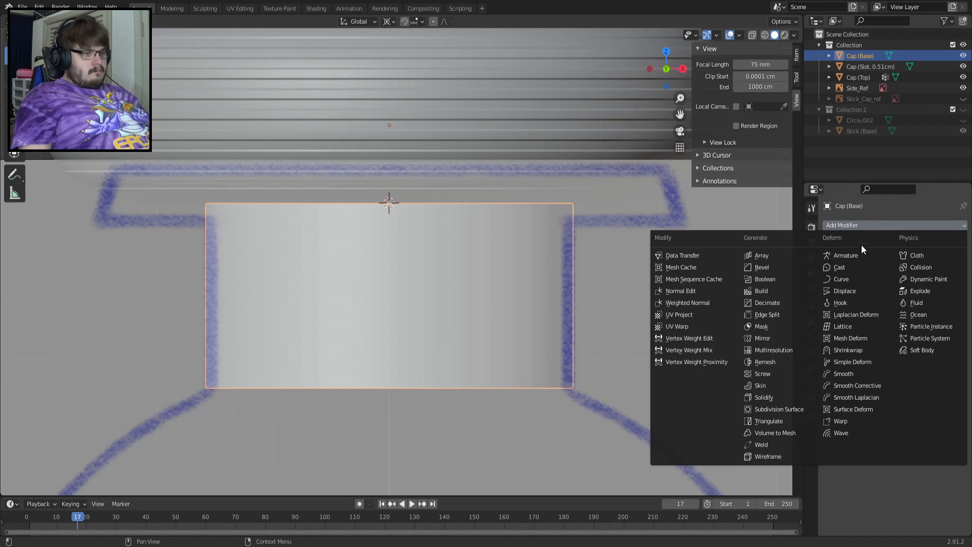
left_click(773, 409)
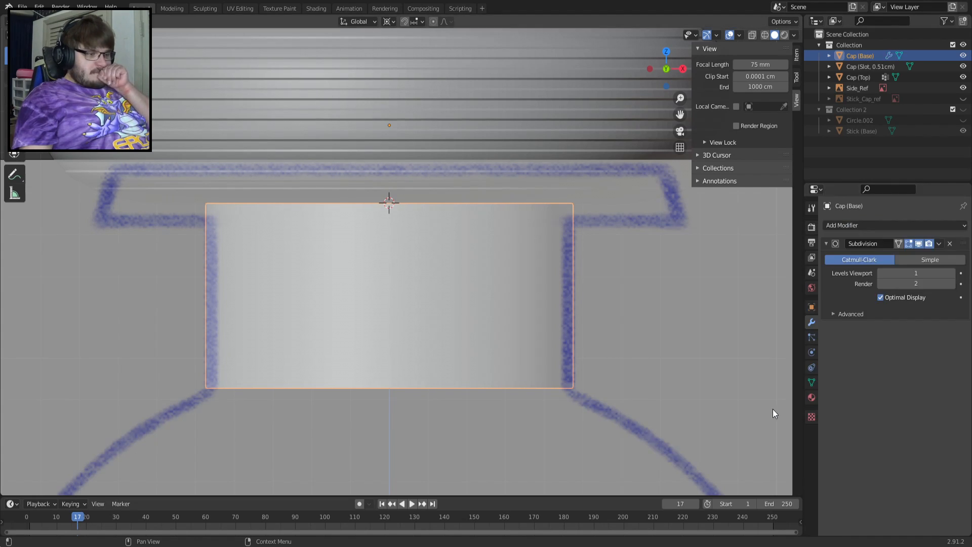
left_click(919, 243)
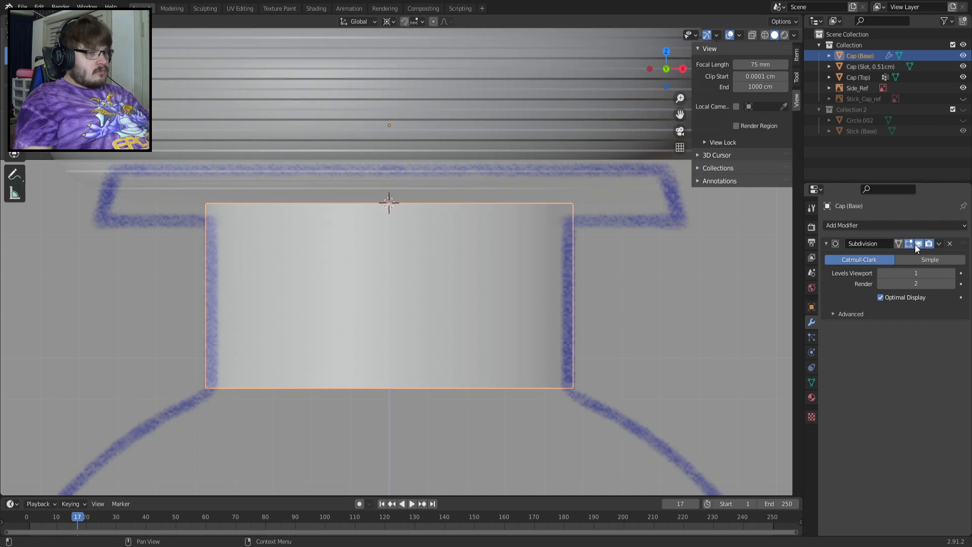
left_click(952, 274)
left_click(951, 274)
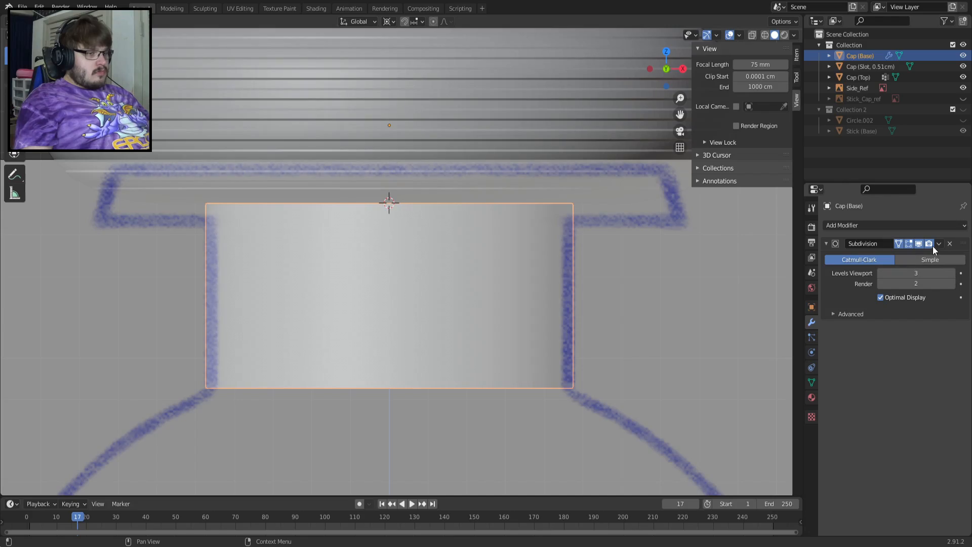
Apply the Subdivision modifier on Cap (Base) and check the resulting vertex density in Edit Mode
left_click(938, 247)
left_click(925, 254)
key("Tab")
scroll(531, 276, "up", 6)
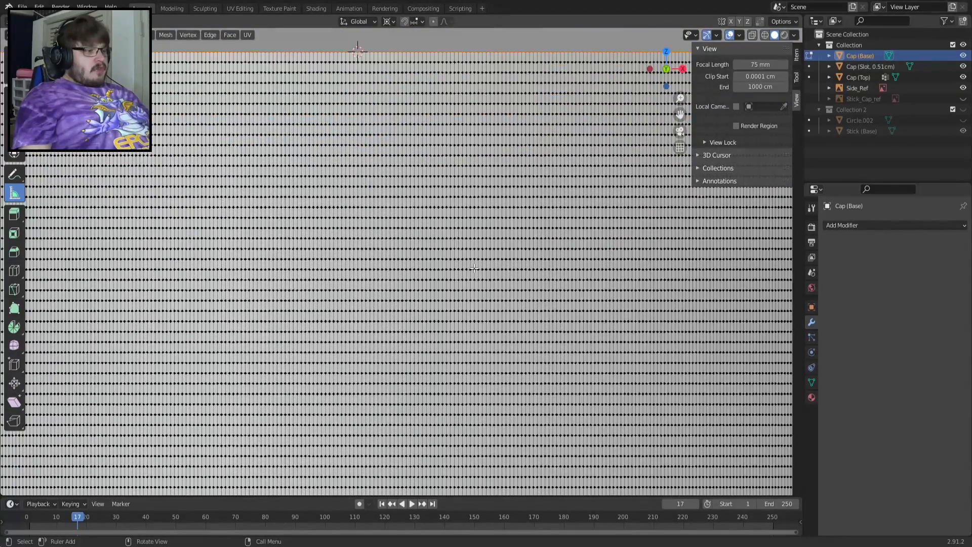
scroll(474, 267, "down", 8)
key("Tab")
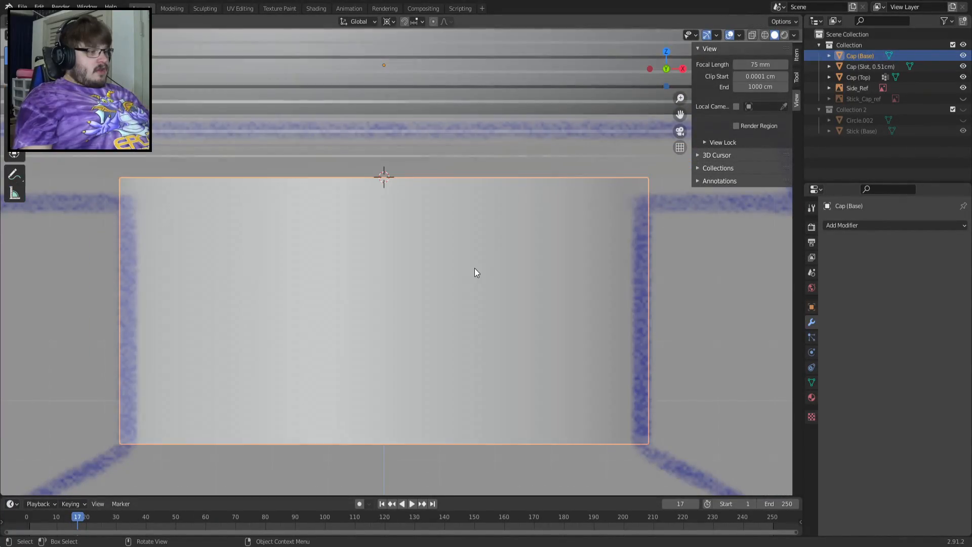
Compare the mesh density of Cap (Top) with that of Cap (Base) in Edit Mode
left_click(428, 62)
key("Tab")
scroll(435, 91, "down", 2)
key("Tab")
scroll(458, 187, "up", 2)
left_click(467, 252)
key("Tab")
key("Tab")
Undo back to the unapplied Subdivision modifier on Cap (Base)
key("ctrl+z")
key("ctrl+z")
key("ctrl+z")
key("ctrl+z")
key("ctrl+z")
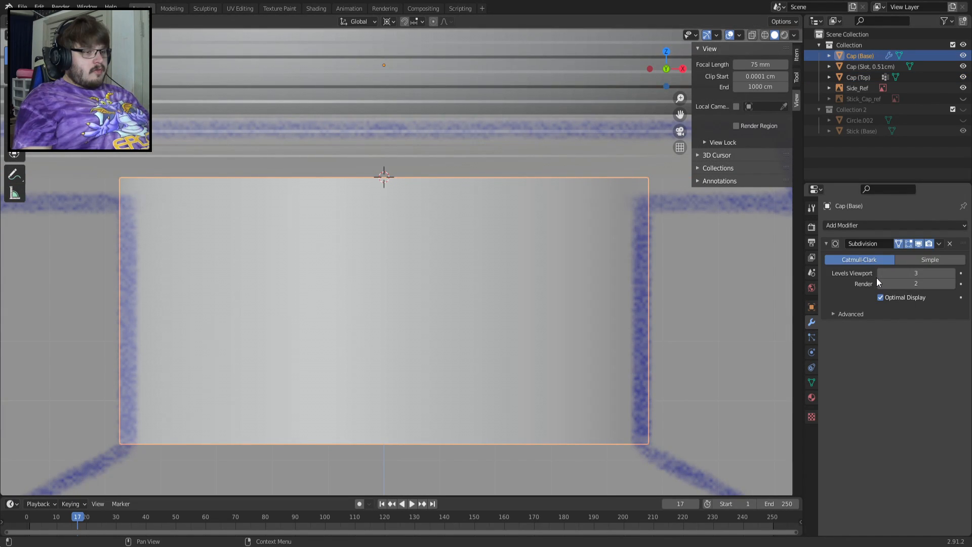
Apply the level 3 Subdivision modifier to Cap (Base) and check its mesh in Edit Mode
left_click(939, 244)
left_click(887, 255)
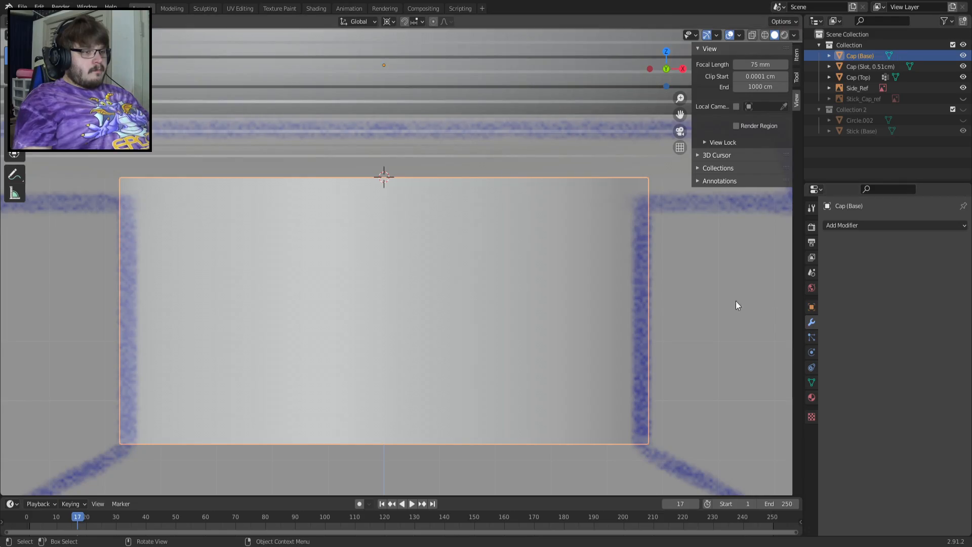
key("Tab")
middle_click_drag(526, 311, 475, 302)
key("Tab")
key("Tab")
scroll(468, 285, "up", 5)
key("Tab")
scroll(475, 194, "down", 3)
scroll(475, 302, "up", 2)
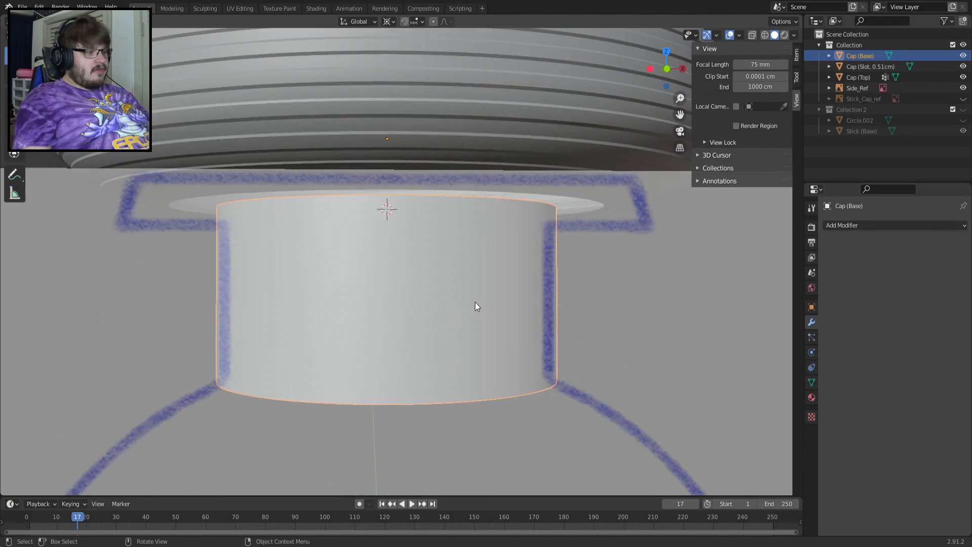
Select Cap (Base) together with Cap (Top) as the active object and join them into one object
key("Tab")
key("Tab")
middle_click_drag(390, 330, 389, 244)
key("Tab")
middle_click_drag(381, 226, 393, 253)
key("Tab")
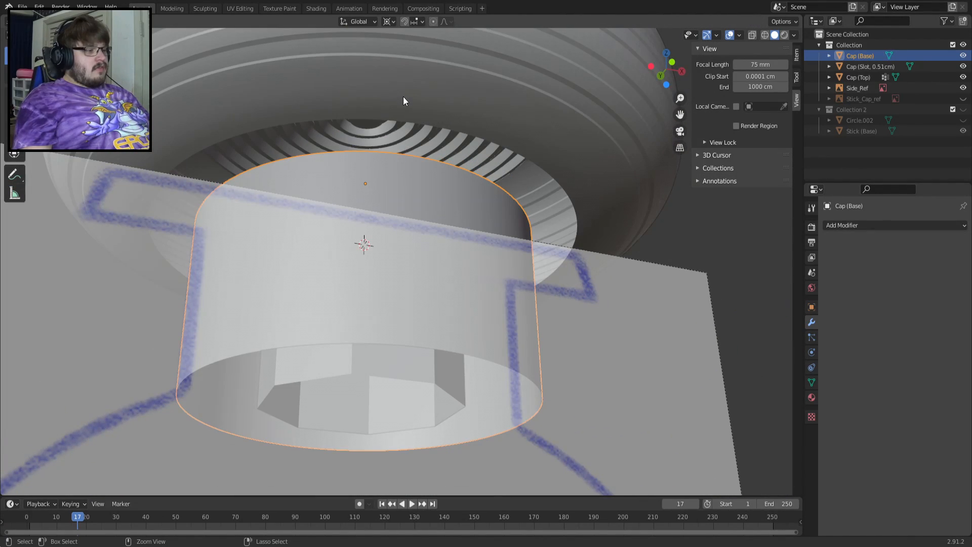
left_click(423, 187)
left_click(423, 188)
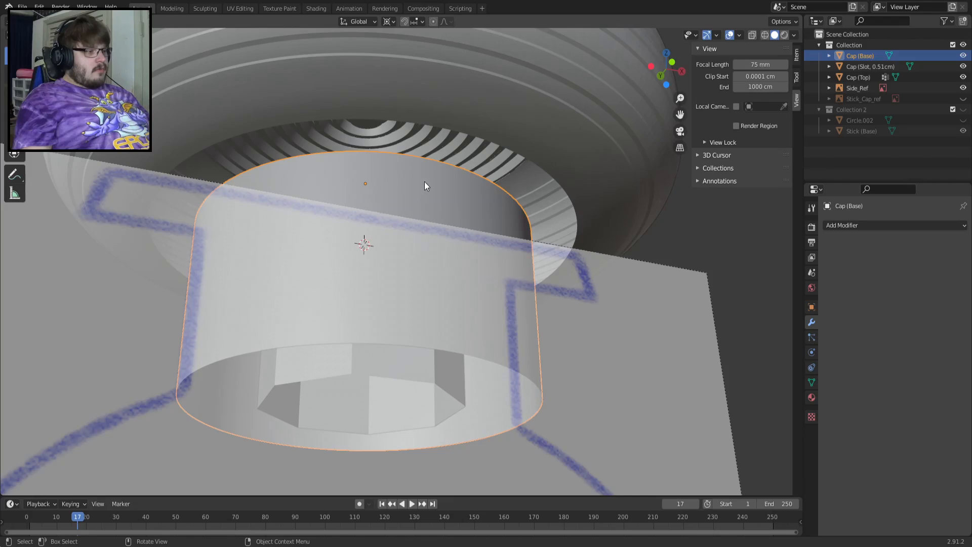
left_click(460, 94, "shift")
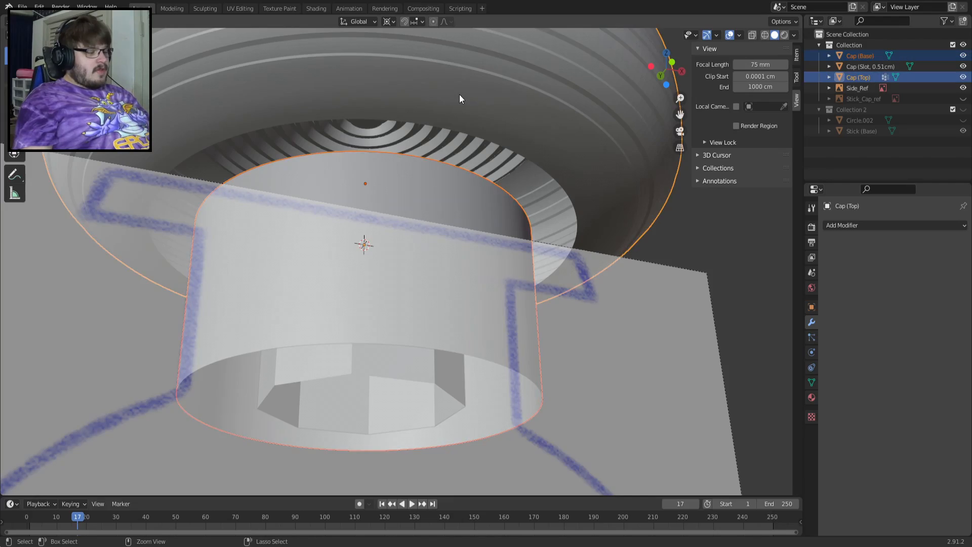
key("ctrl+j")
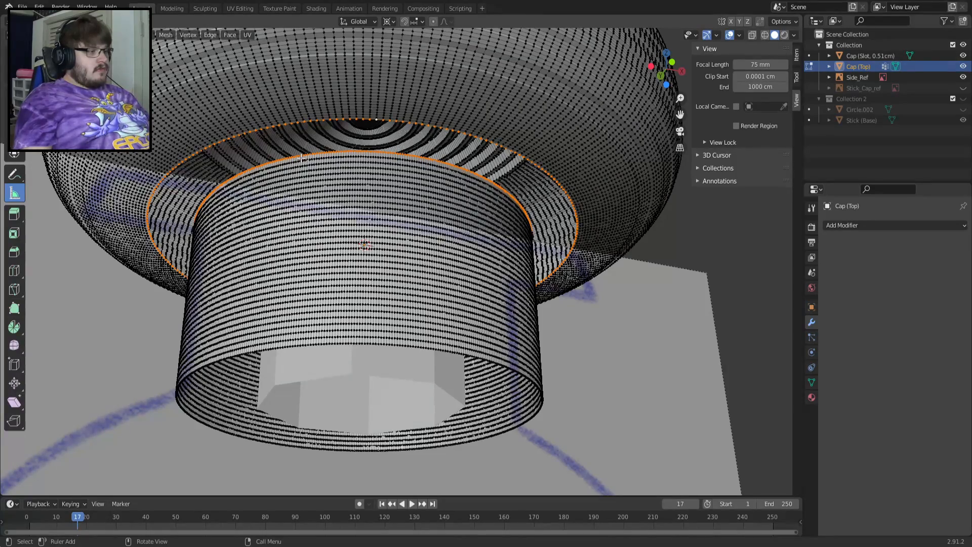
Bridge the two selected edge loops between the cap top's underside and the base rim, using Linear interpolation
scroll(301, 159, "up", 8)
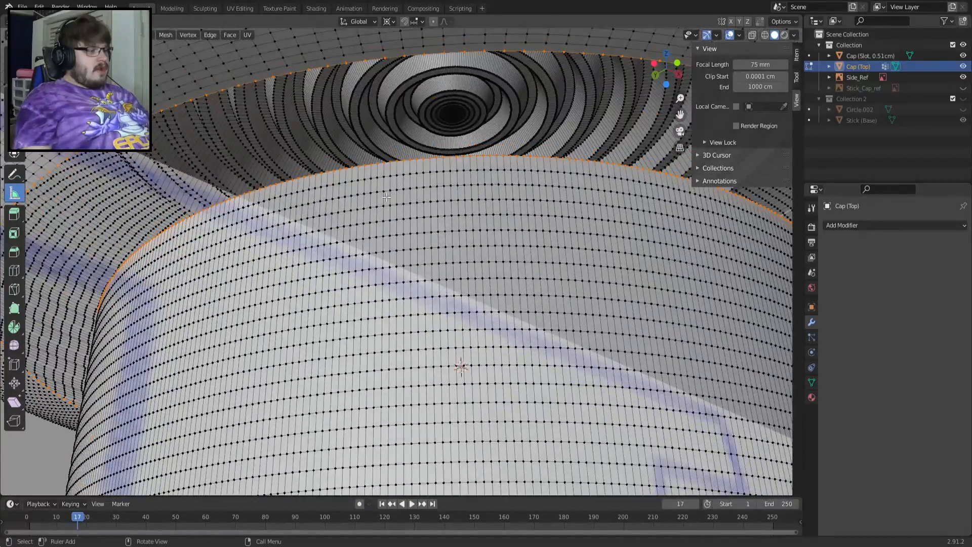
scroll(387, 197, "down", 3)
middle_click_drag(387, 197, 362, 202)
scroll(363, 202, "up", 3)
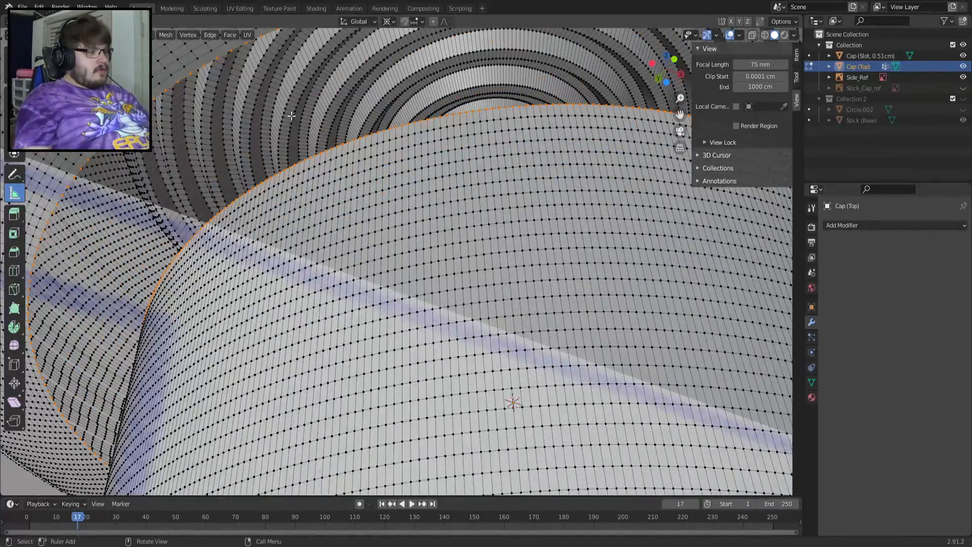
scroll(291, 116, "down", 3)
left_click(229, 35)
mouse_move(247, 39)
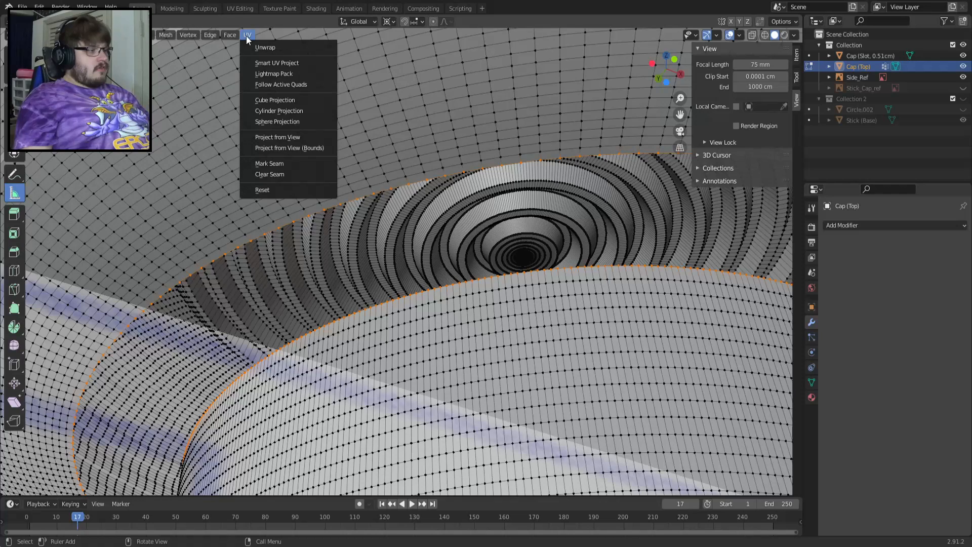
mouse_move(210, 35)
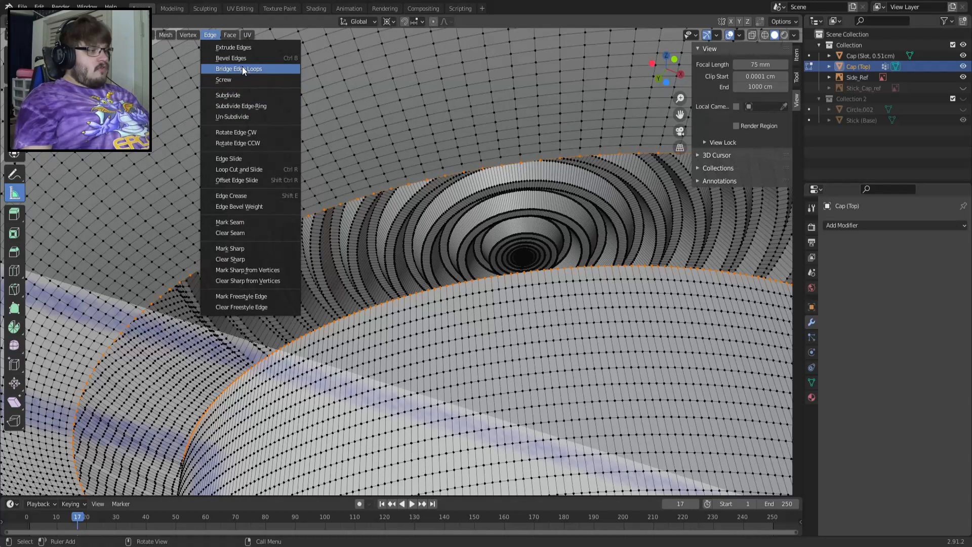
left_click(243, 69)
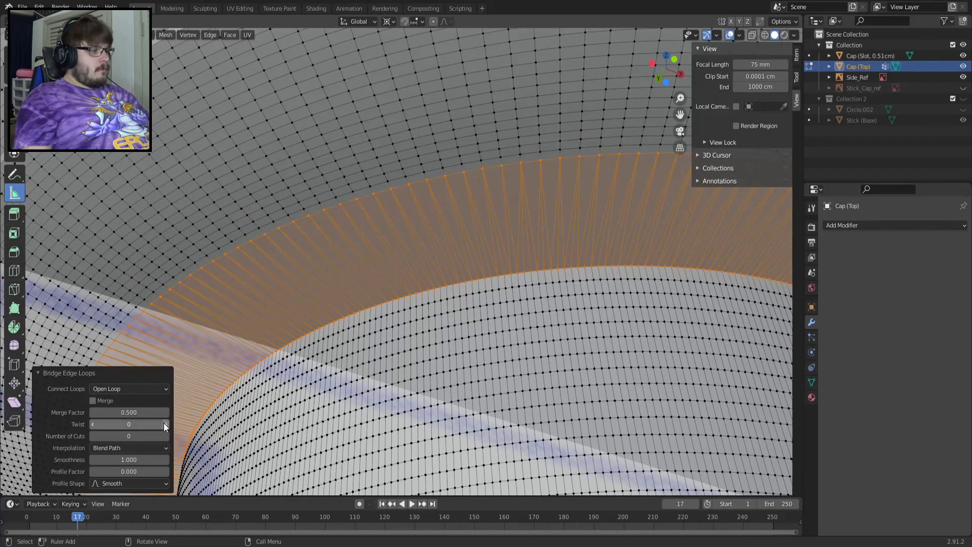
left_click(145, 448)
left_click(128, 460)
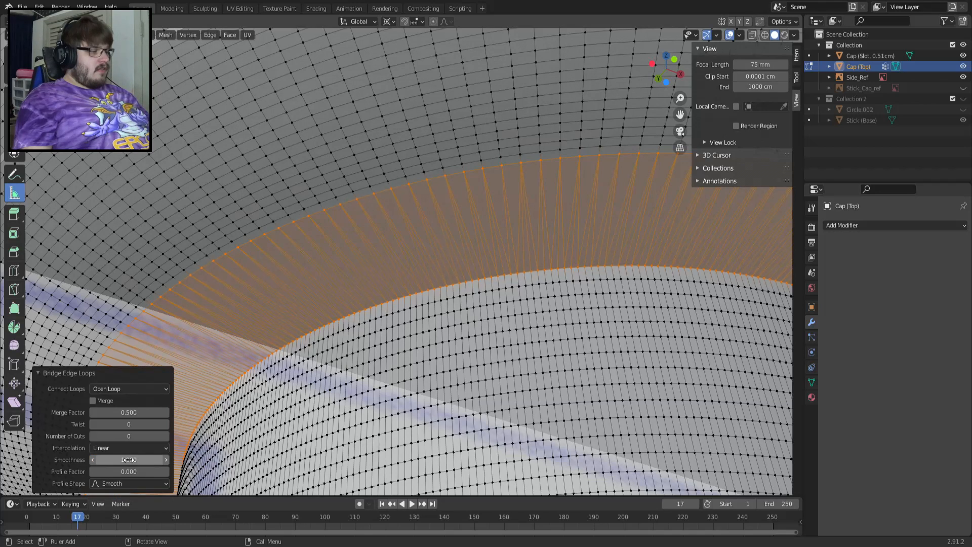
Set the bridge's number of cuts to 7
left_click(165, 435)
left_click(165, 435)
left_click(165, 436)
left_click(165, 436)
left_click(165, 436)
left_click(166, 436)
left_click(165, 436)
left_click(166, 436)
left_click(166, 435)
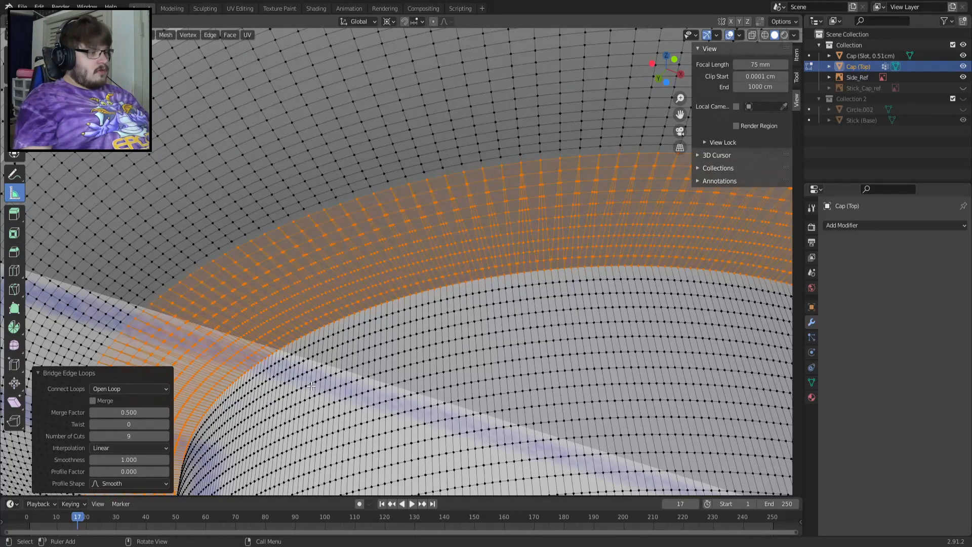
double_click(97, 437)
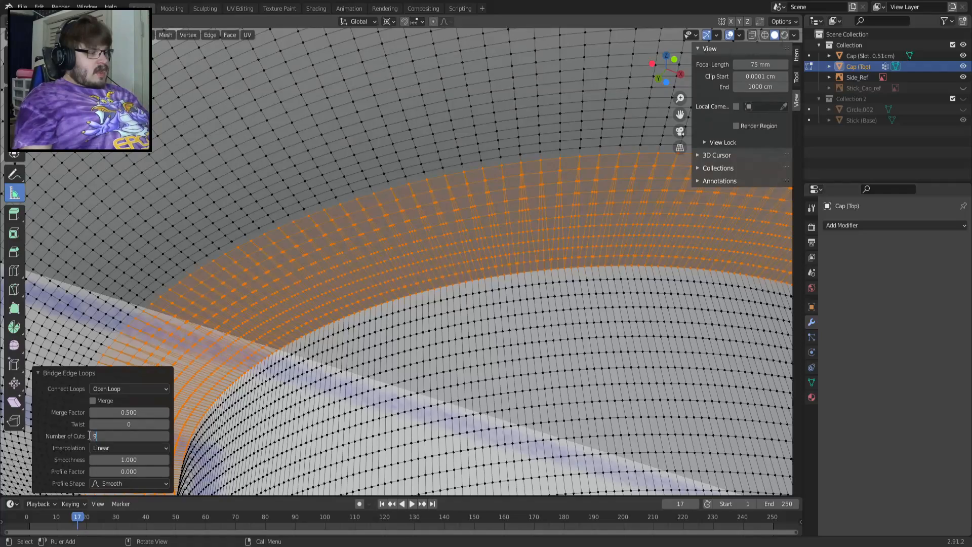
left_click(93, 436)
left_click(93, 436)
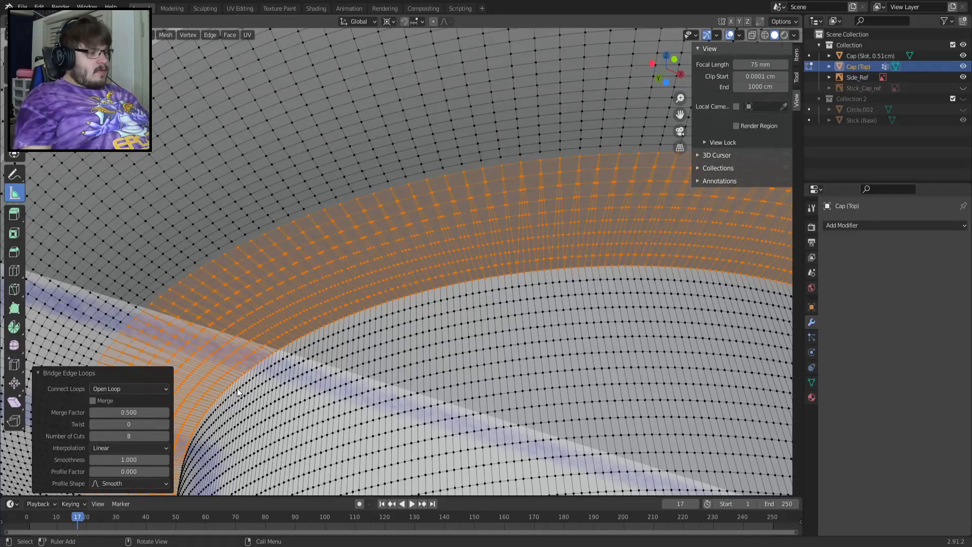
Try Blend Path and Blend Surface interpolation on the bridge and return it to Linear
middle_click_drag(249, 337, 318, 242)
middle_click_drag(334, 194, 387, 261, "shift")
scroll(387, 260, "up", 2)
left_click(144, 446)
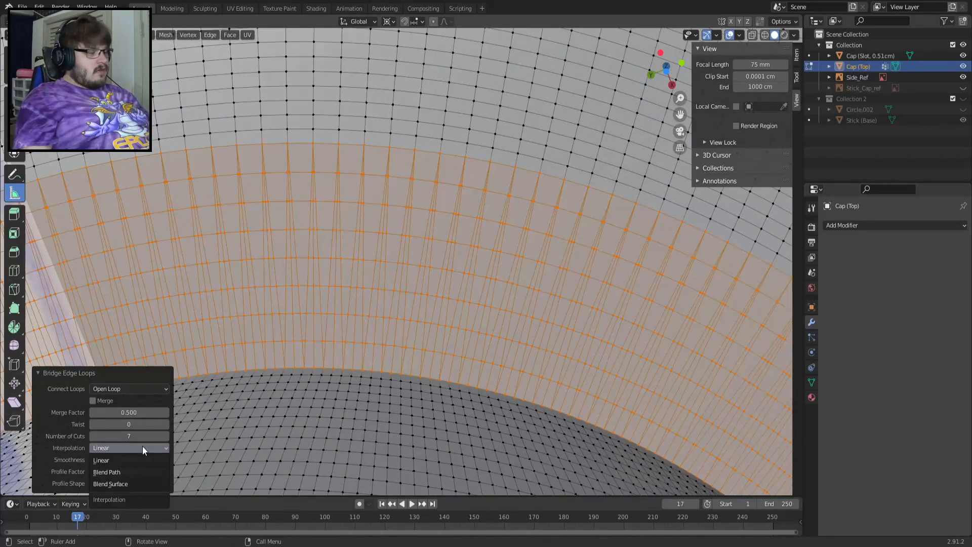
left_click(129, 469)
scroll(319, 372, "down", 3)
middle_click_drag(324, 375, 451, 373)
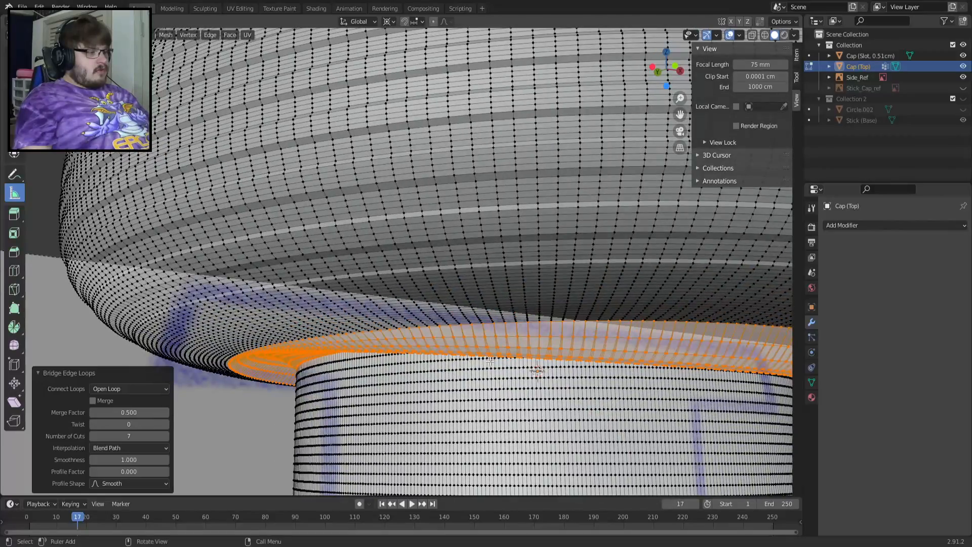
left_click(153, 448)
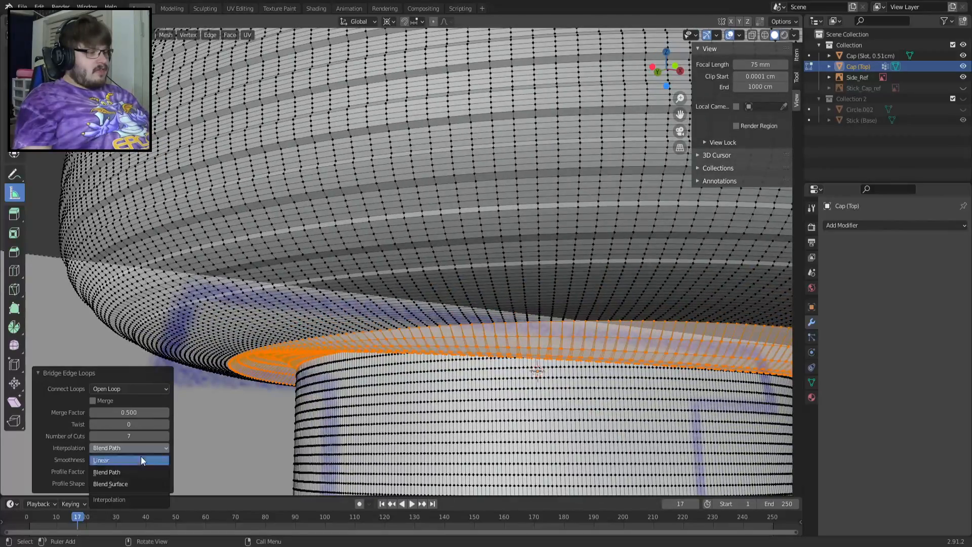
left_click(132, 481)
middle_click_drag(284, 418, 325, 348)
scroll(400, 323, "up", 4)
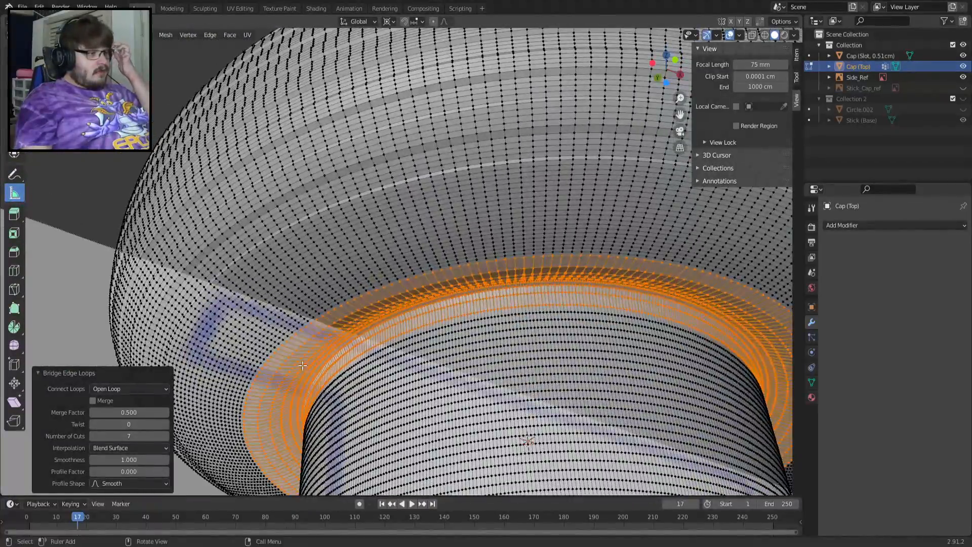
left_click(156, 448)
left_click(147, 456)
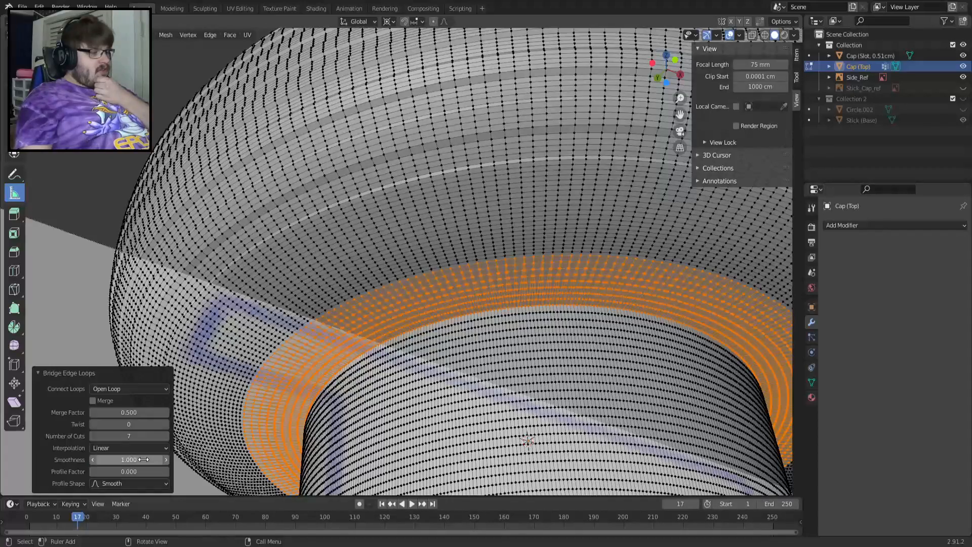
Set the bridge's smoothness to 0.1 and its profile shape to Linear
left_click(141, 460)
type("0.0")
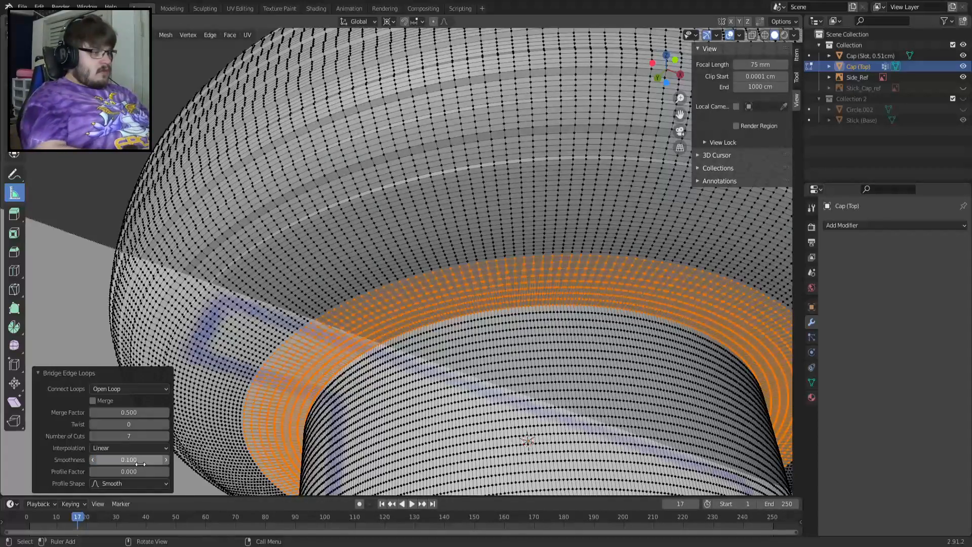
key("Return")
left_click(109, 481)
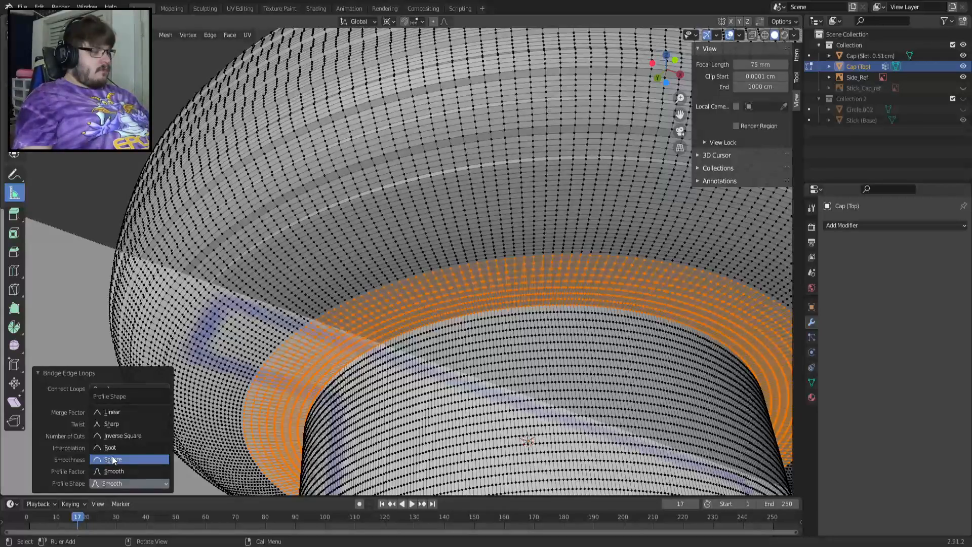
left_click(119, 412)
middle_click_drag(399, 329, 423, 262)
scroll(423, 262, "up", 5)
left_click(111, 483)
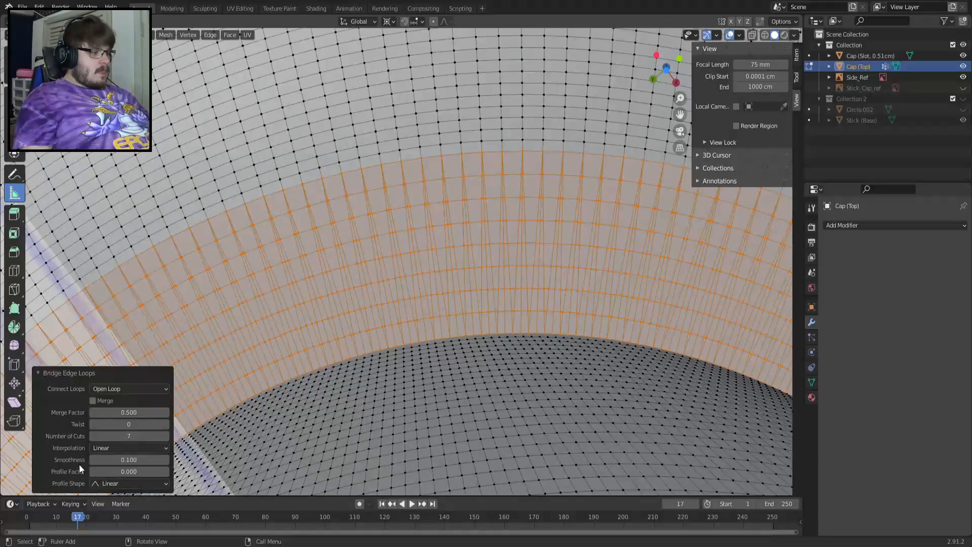
Try Blend Path interpolation on the bridge with a smoothness of 2.0 and a profile factor of 0
left_click(112, 448)
left_click(116, 472)
scroll(385, 336, "down", 4)
middle_click_drag(384, 335, 378, 411)
left_click_drag(125, 460, 131, 460)
left_click(133, 459)
type("2.0")
key("Return")
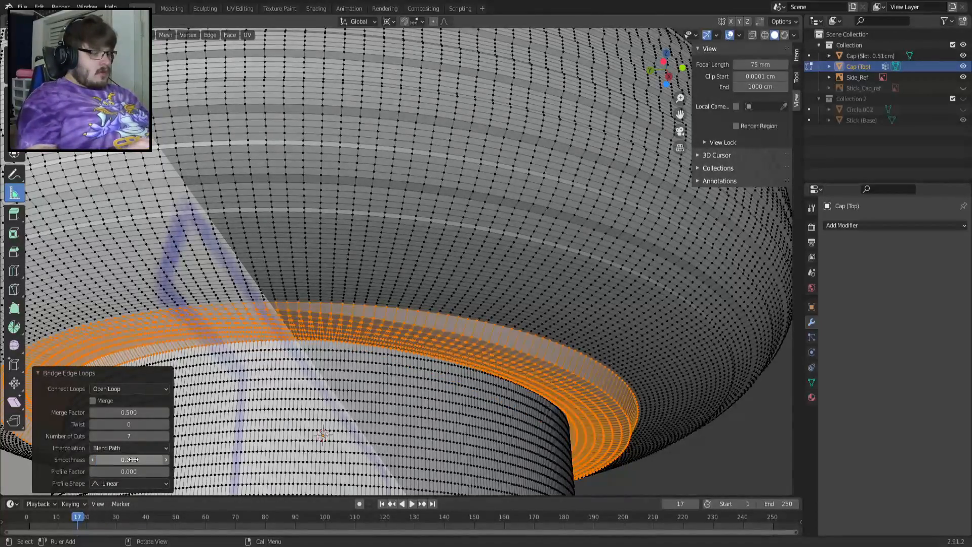
left_click_drag(125, 473, 135, 472)
left_click(127, 473)
type("0")
key("Return")
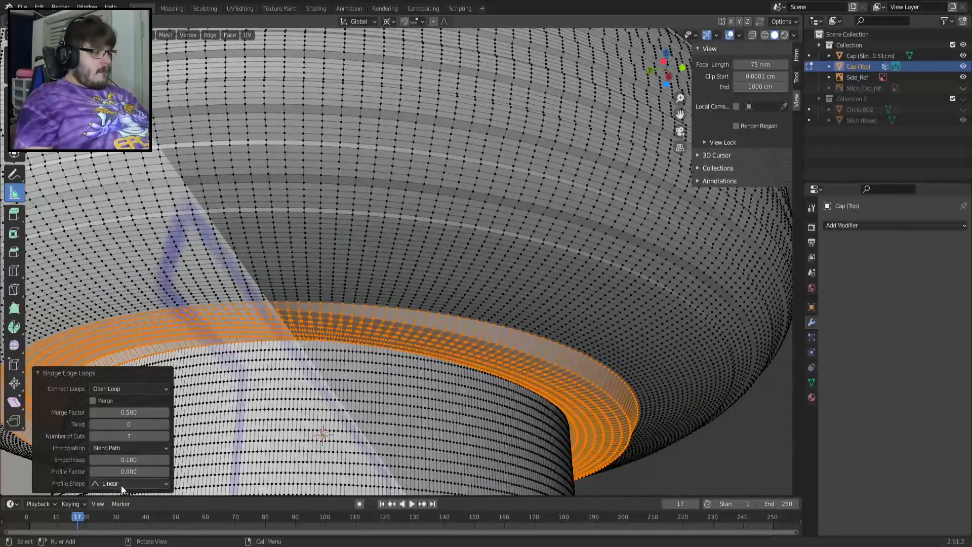
Set the bridge's profile shape to Smooth and its interpolation to Linear, and inspect the bridged ring
left_click(121, 483)
left_click(117, 472)
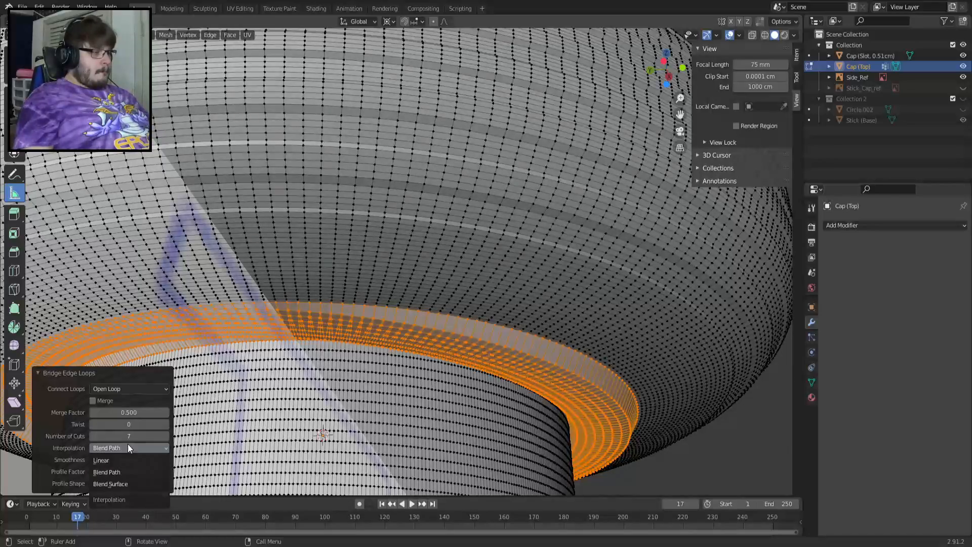
scroll(295, 278, "up", 6)
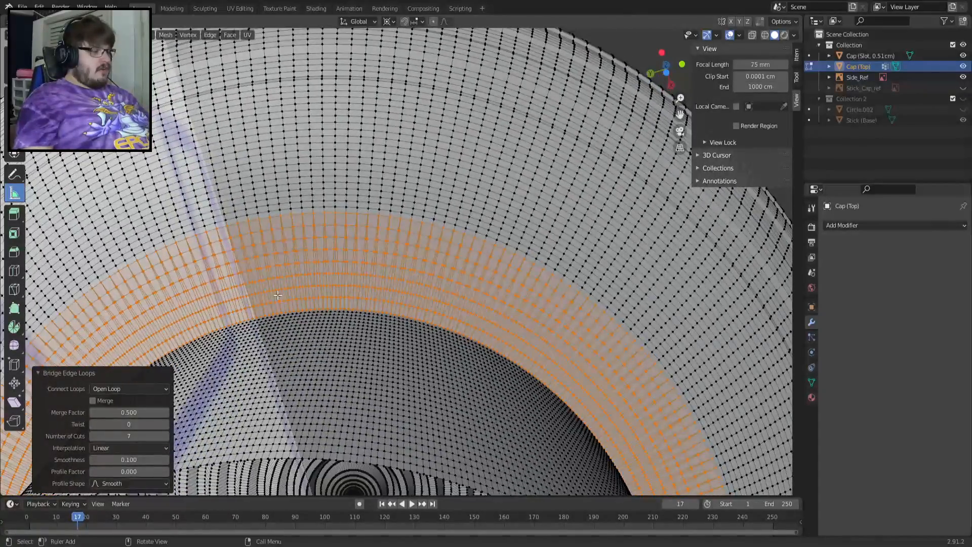
mouse_move(257, 320)
middle_mouse_down()
mouse_move(268, 314)
mouse_move(256, 323)
middle_mouse_up()
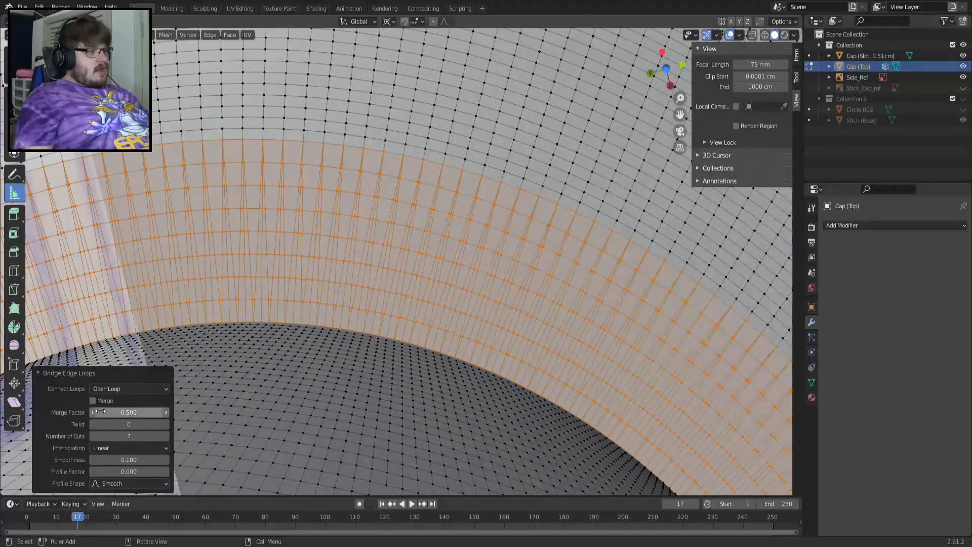
scroll(343, 285, "down", 6)
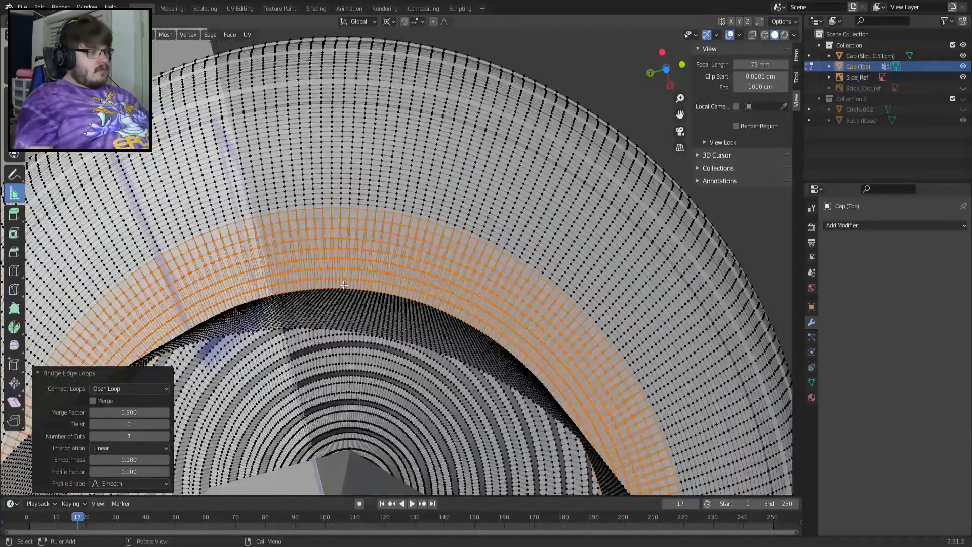
middle_click_drag(343, 285, 393, 282)
scroll(391, 277, "up", 3)
scroll(391, 277, "down", 3)
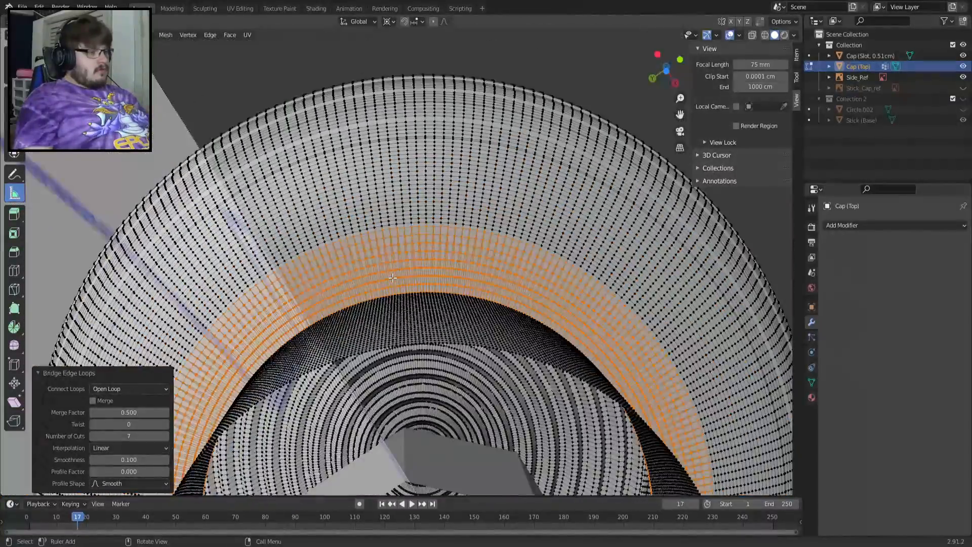
middle_click_drag(410, 287, 409, 75)
Set the transform pivot point to Bounding Box Center and clear the mesh selection after checking the cap in Object Mode
left_click(389, 22)
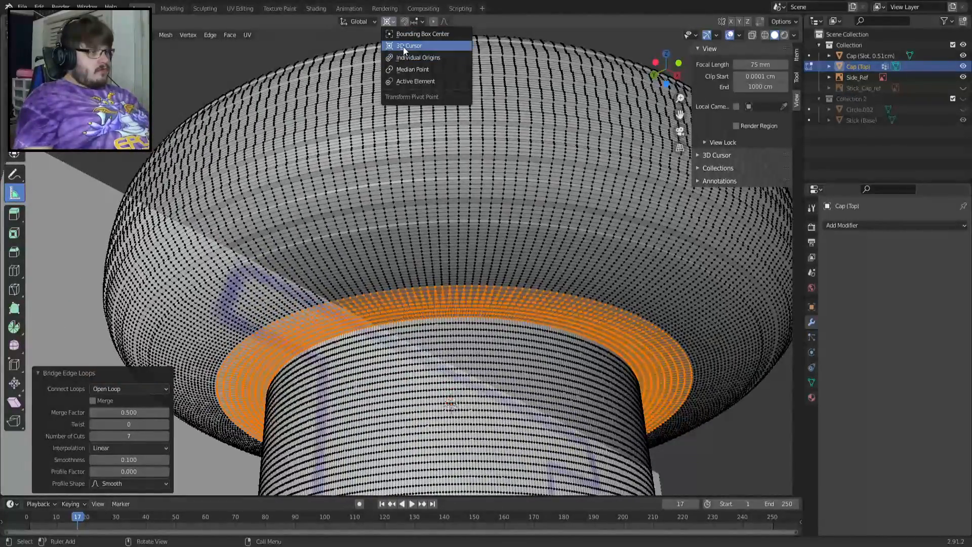
left_click(403, 34)
key("Tab")
middle_click_drag(440, 236, 451, 260)
key("Tab")
key("a")
key("a")
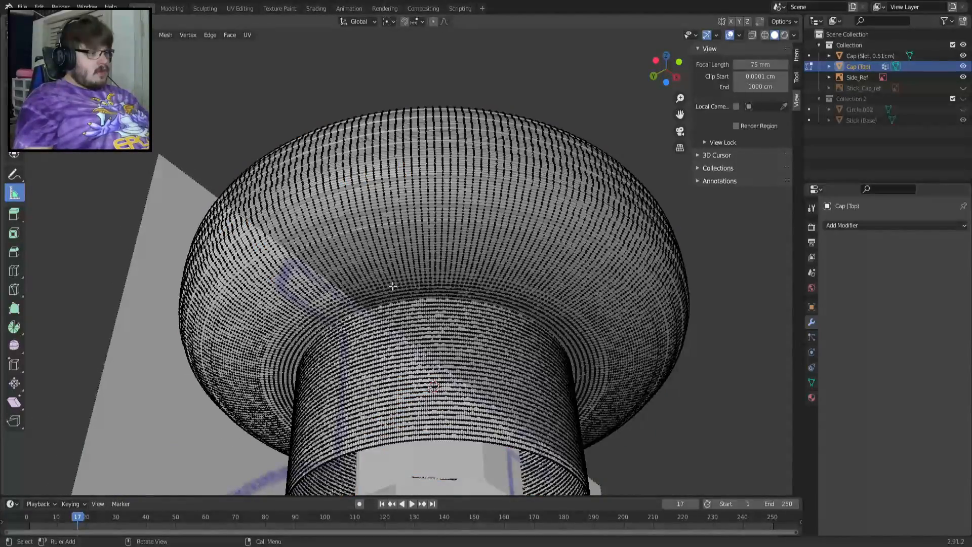
Select the entire joined cap mesh and recalculate its normals
key("a")
left_click(165, 35)
mouse_move(198, 212)
left_click(266, 223)
Examine the joined cap's underside and base in Object Mode and Edit Mode with nothing selected in the mesh
key("Tab")
middle_click_drag(347, 239, 404, 250)
key("Tab")
scroll(410, 347, "up", 3)
key("Tab")
key("Tab")
key("alt+a")
key("Tab")
middle_click_drag(491, 357, 649, 102)
Look through the viewport overlay, shading, gizmo and sidebar settings, and compare the wireframe and solid displays
left_click(739, 35)
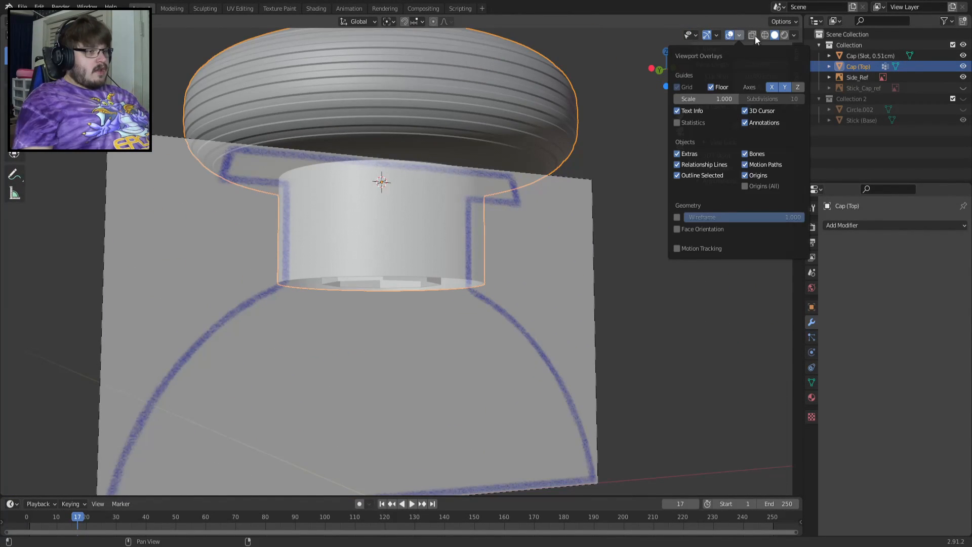
left_click(794, 35)
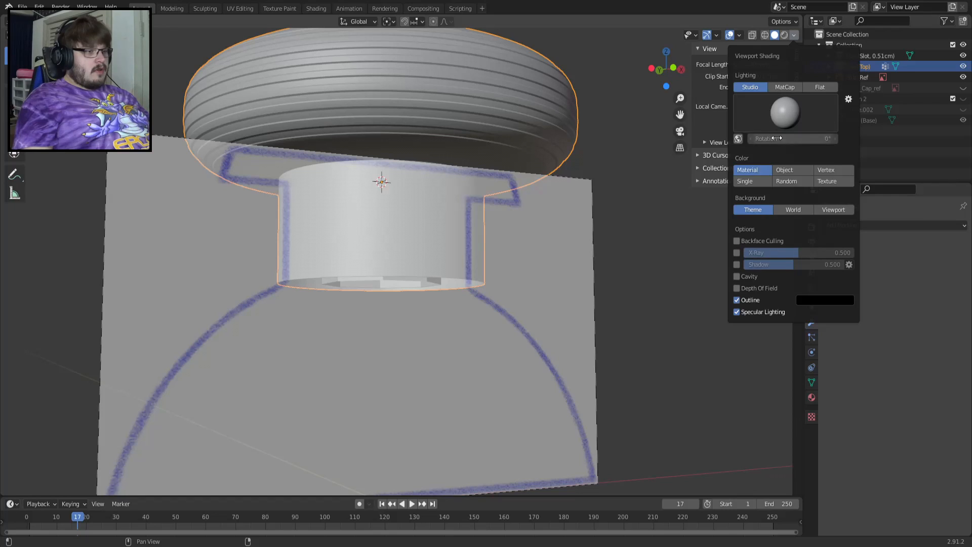
left_click(792, 35)
left_click(714, 35)
left_click(714, 35)
left_click(796, 54)
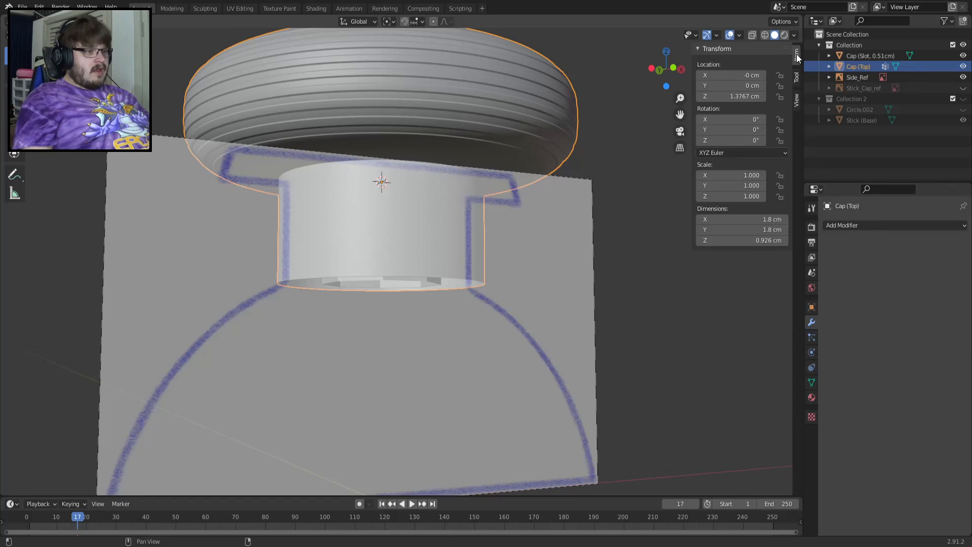
left_click(798, 95)
left_click(797, 77)
left_click(797, 53)
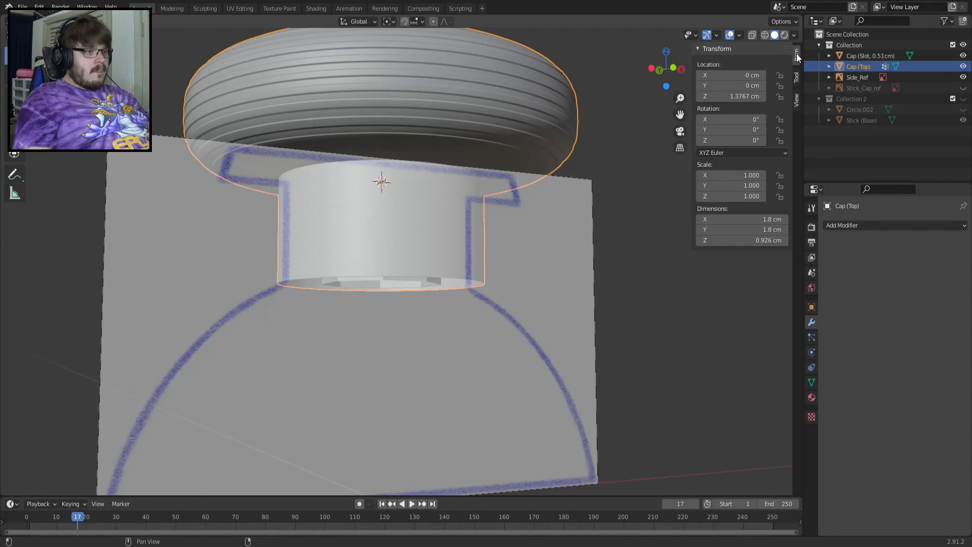
left_click(796, 99)
left_click(793, 36)
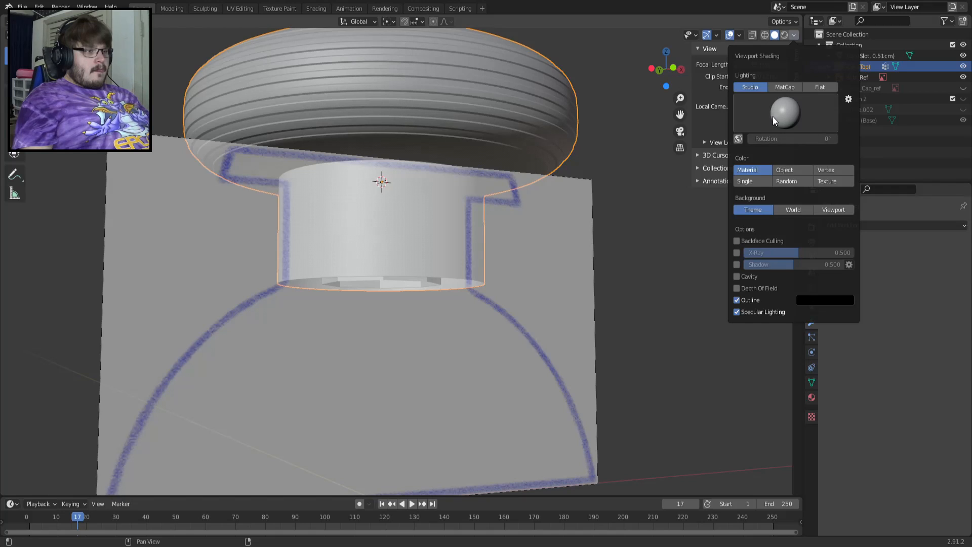
left_click(740, 34)
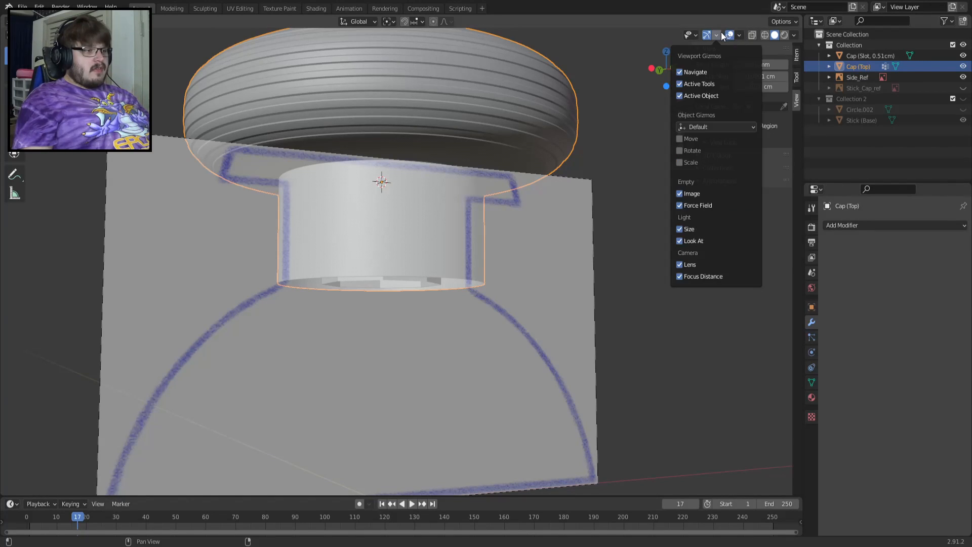
left_click(794, 22)
left_click(792, 22)
left_click(792, 22)
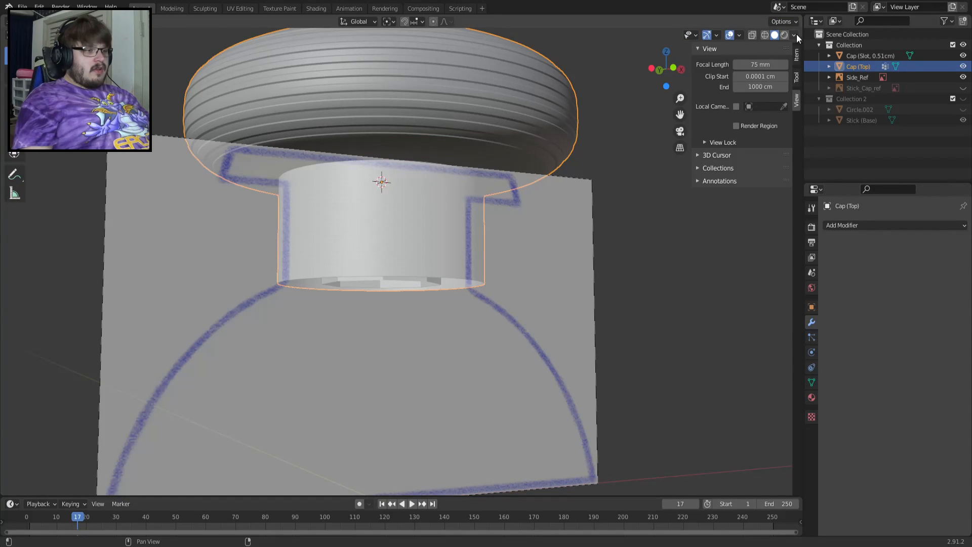
left_click(764, 36)
left_click(775, 35)
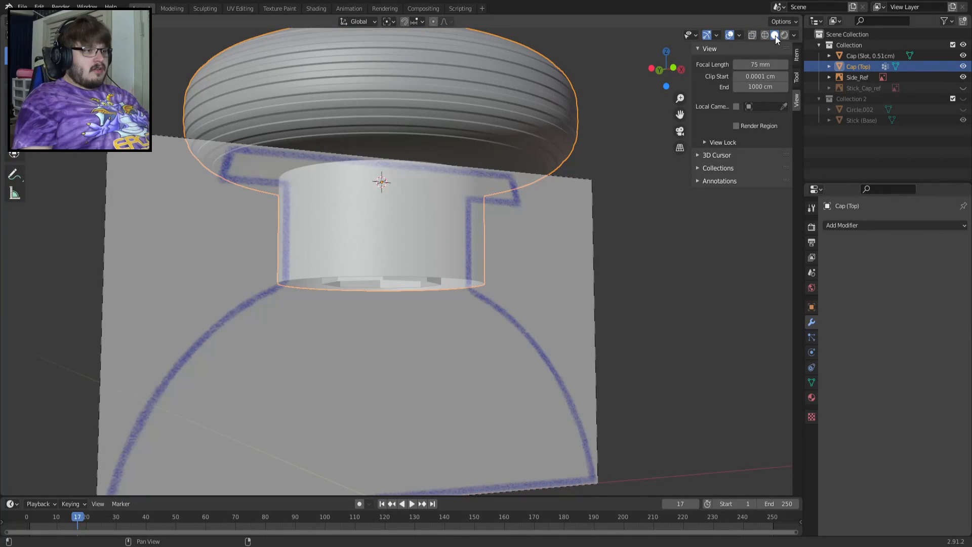
Show the transform properties of Cap (Top) to check its dimensions
left_click(793, 36)
left_click(798, 77)
left_click(795, 57)
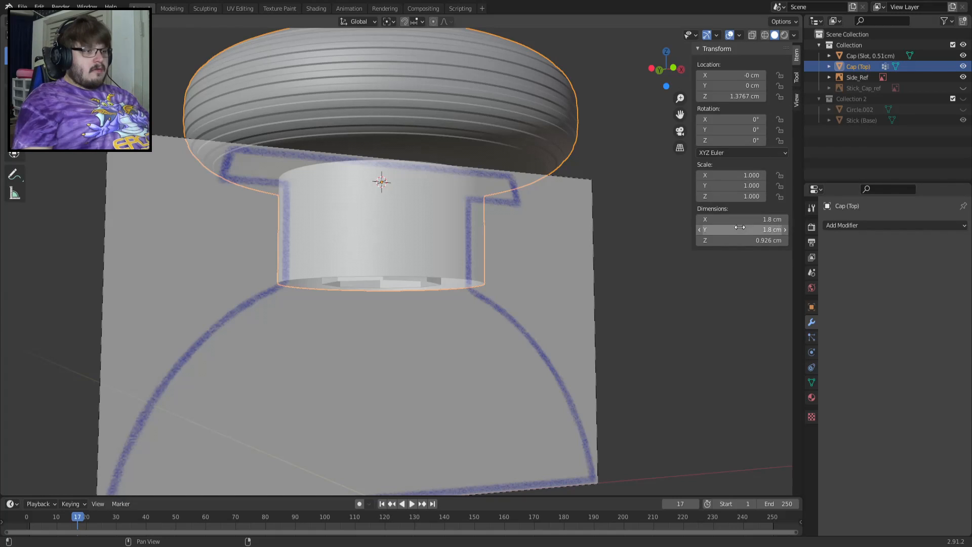
Look through the view, tool and item properties and the overlay options for a way to display the cap's normals
left_click(794, 101)
left_click(706, 143)
left_click(705, 143)
left_click(707, 156)
left_click(707, 156)
left_click(703, 168)
left_click(702, 169)
left_click(704, 181)
left_click(705, 180)
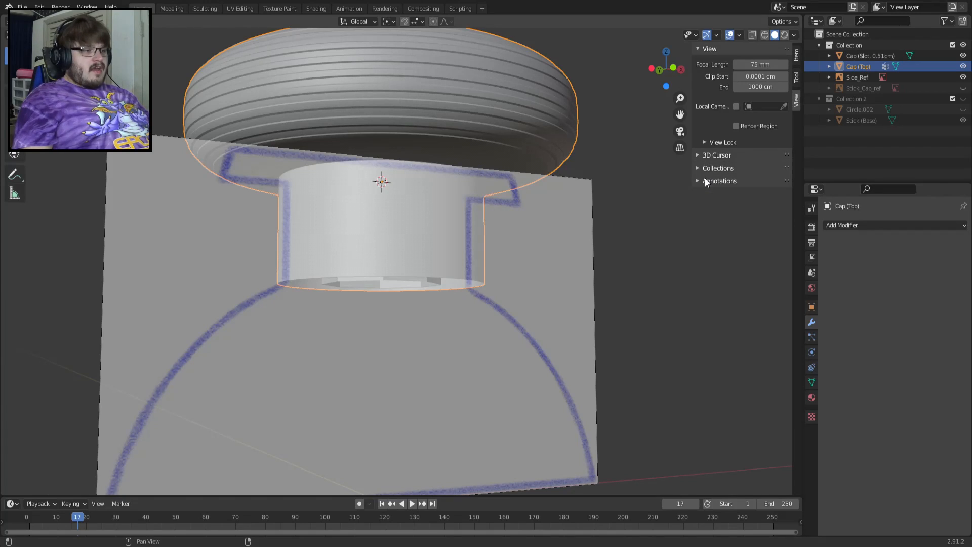
left_click(739, 38)
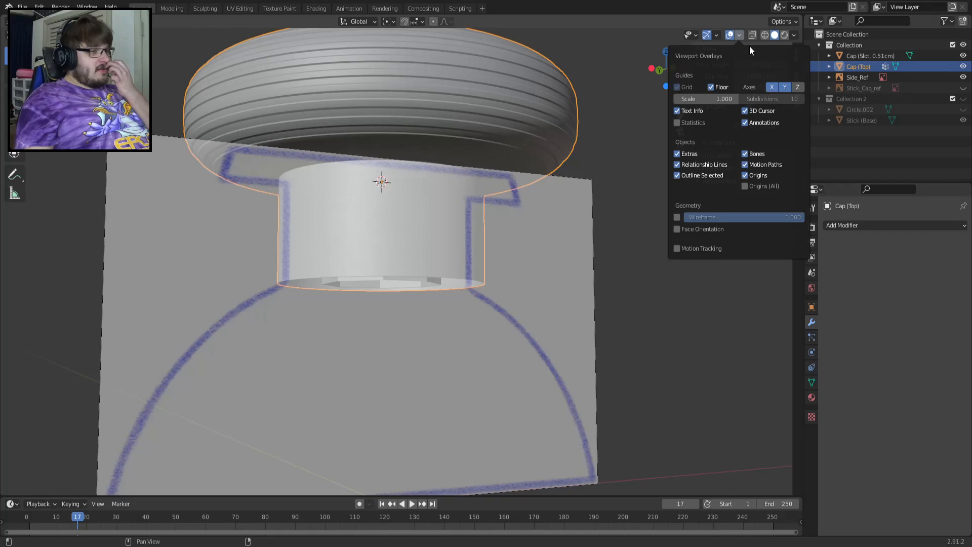
left_click(795, 35)
left_click(799, 79)
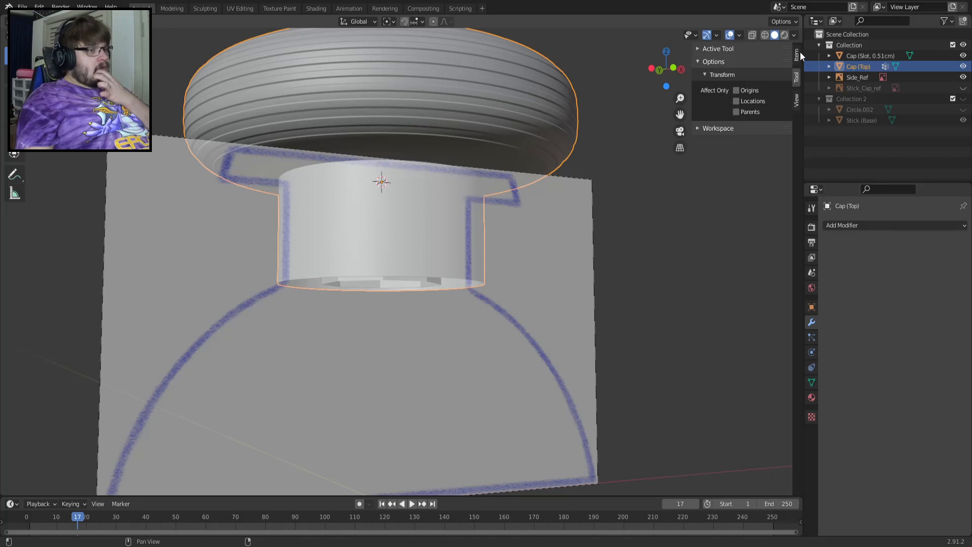
left_click(799, 54)
left_click(794, 36)
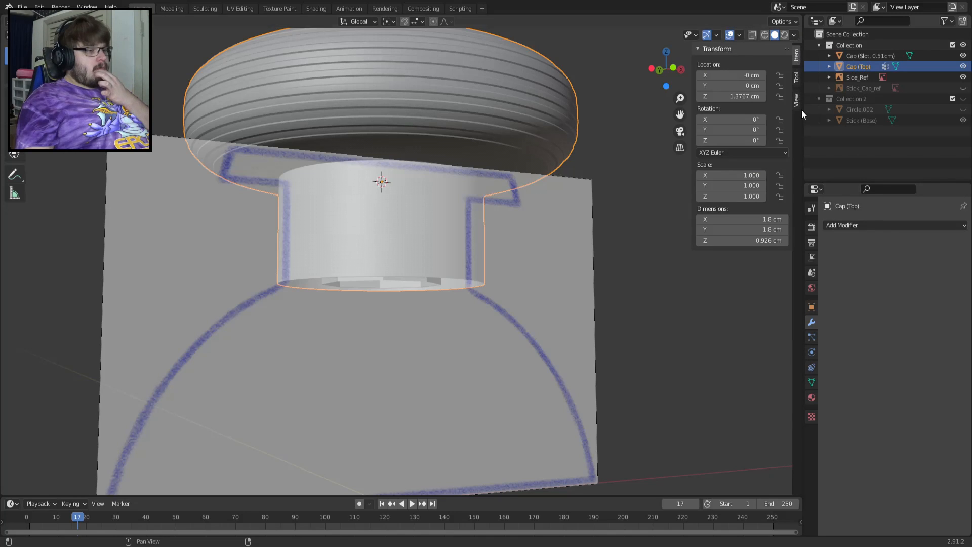
left_click(797, 82)
left_click(797, 96)
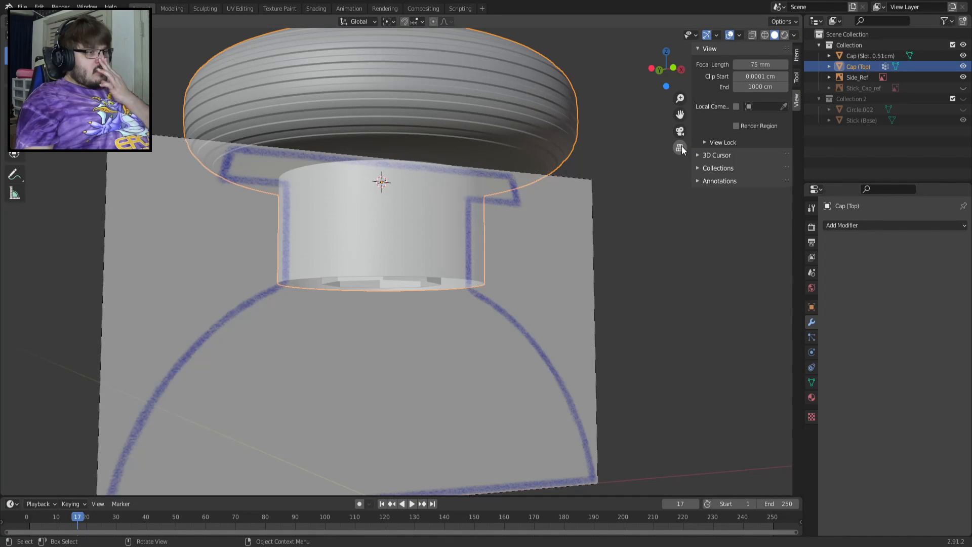
Check the gizmo and overlay options, comparing the cap with the wireframe overlay and X-ray on and off
middle_click_drag(360, 259, 343, 305)
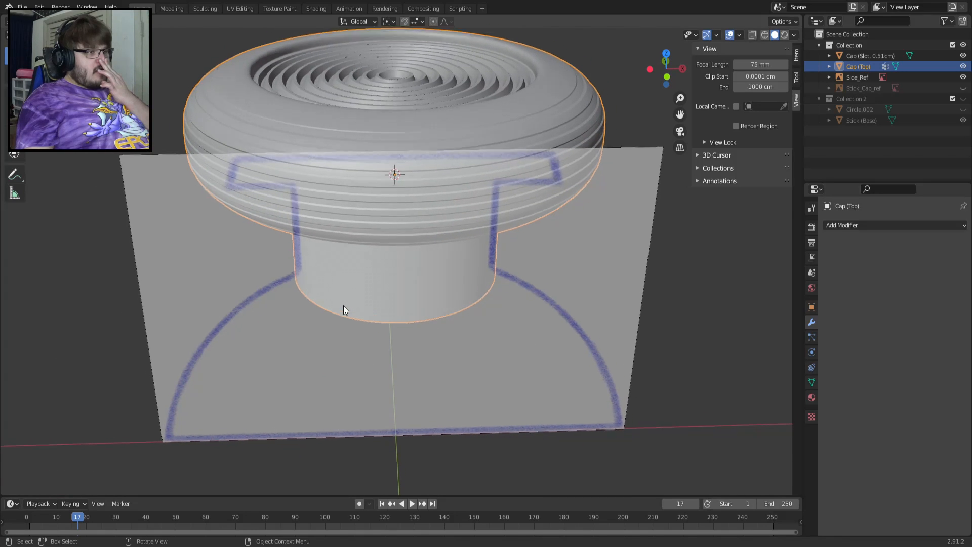
scroll(343, 306, "up", 3)
middle_click_drag(445, 263, 564, 249)
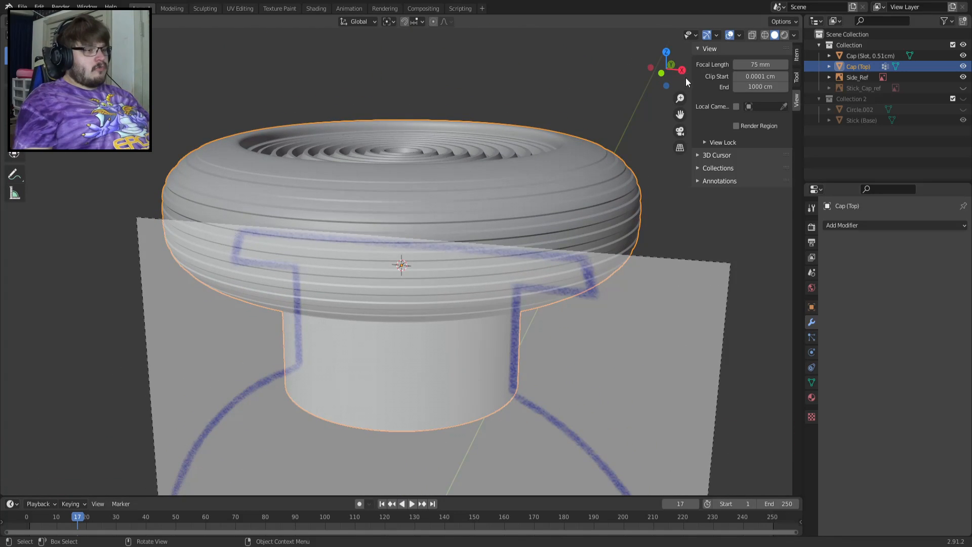
left_click(697, 38)
left_click(714, 38)
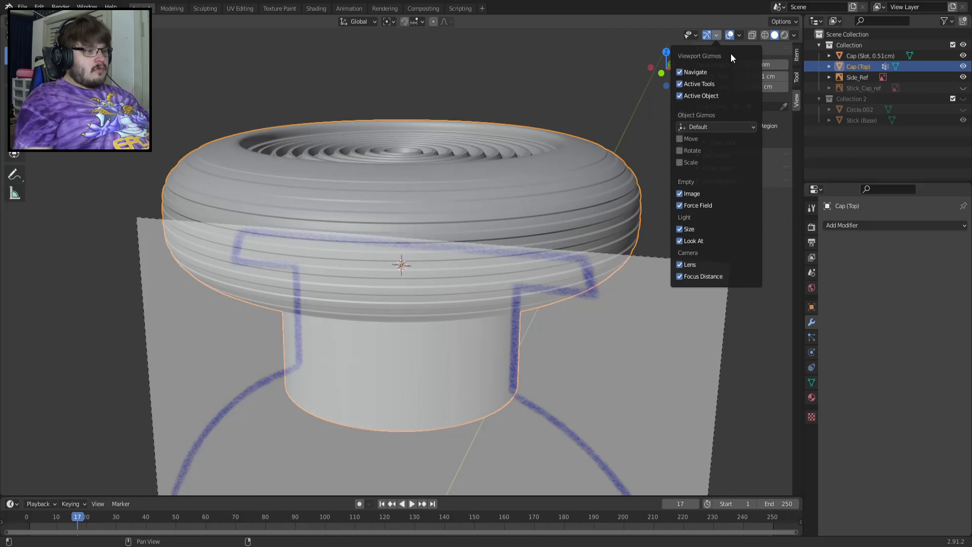
left_click(740, 36)
left_click(677, 217)
left_click(677, 217)
left_click(677, 217)
left_click(677, 218)
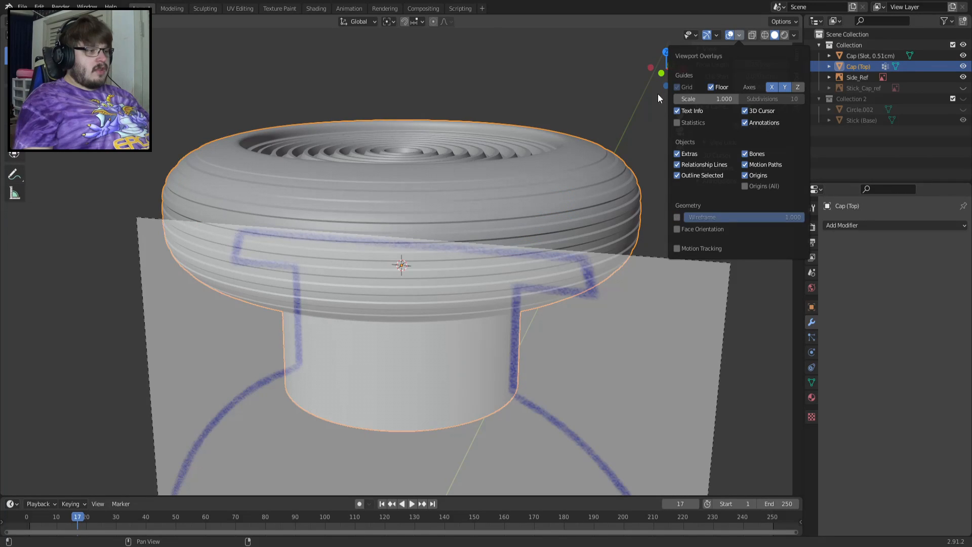
left_click(751, 35)
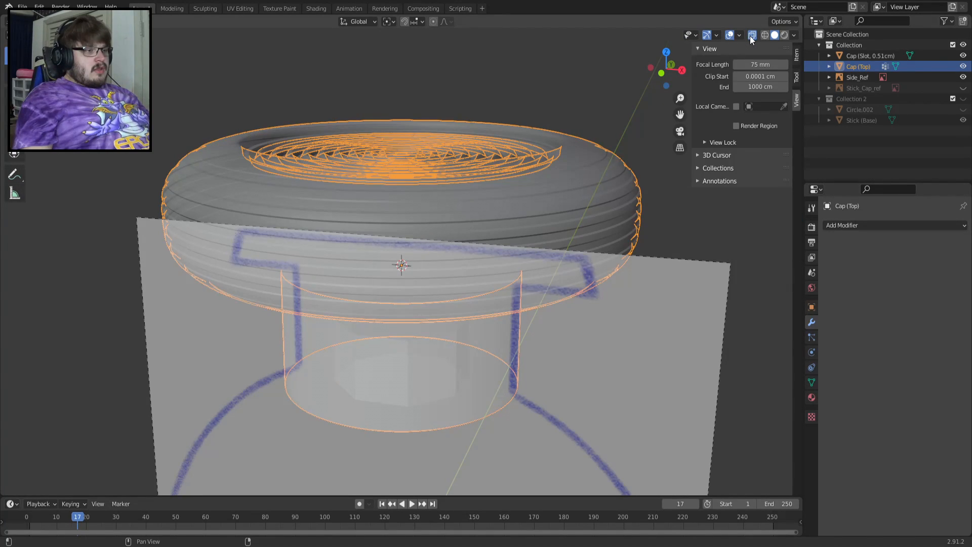
left_click(750, 36)
left_click(752, 35)
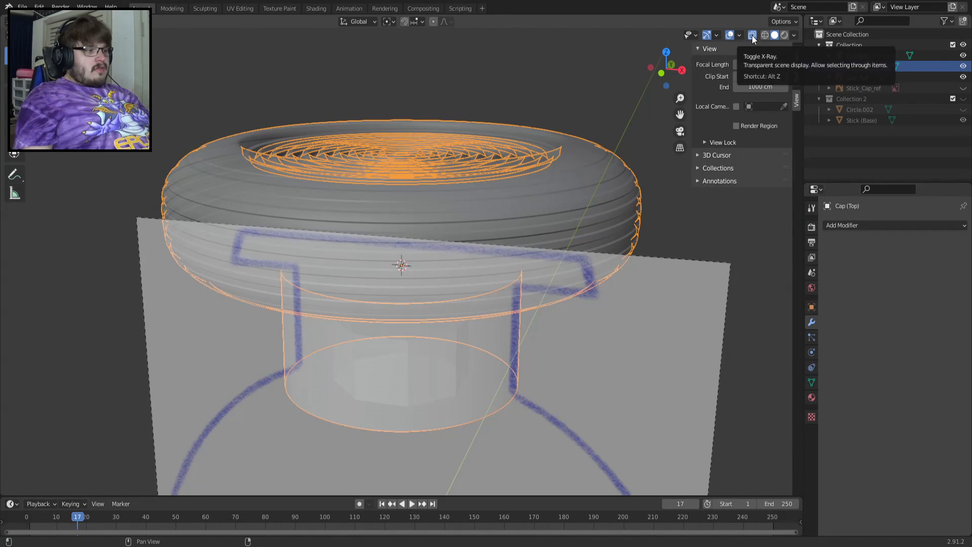
left_click(751, 35)
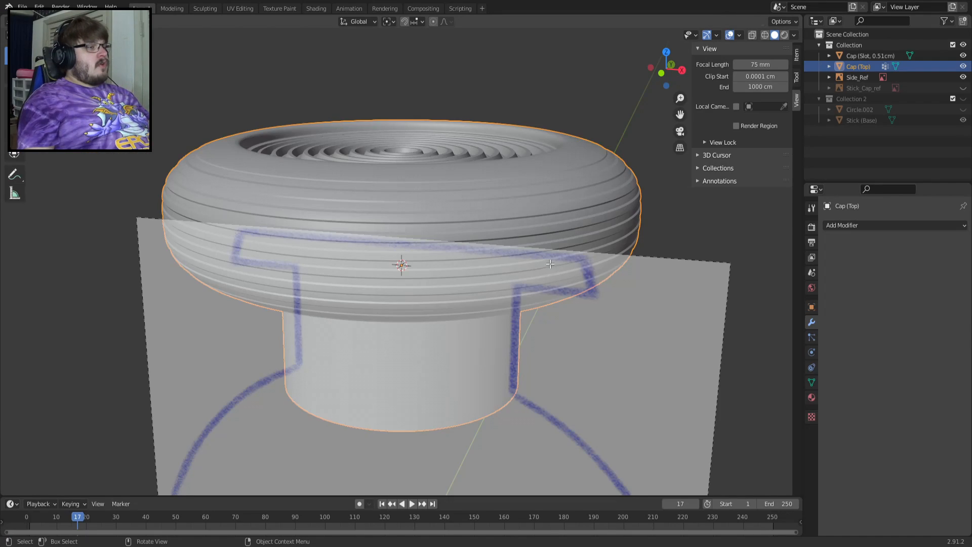
Compare the cap in Edit Mode and Object Mode and under rendered, wireframe and solid shading
key("Tab")
key("Tab")
key("Tab")
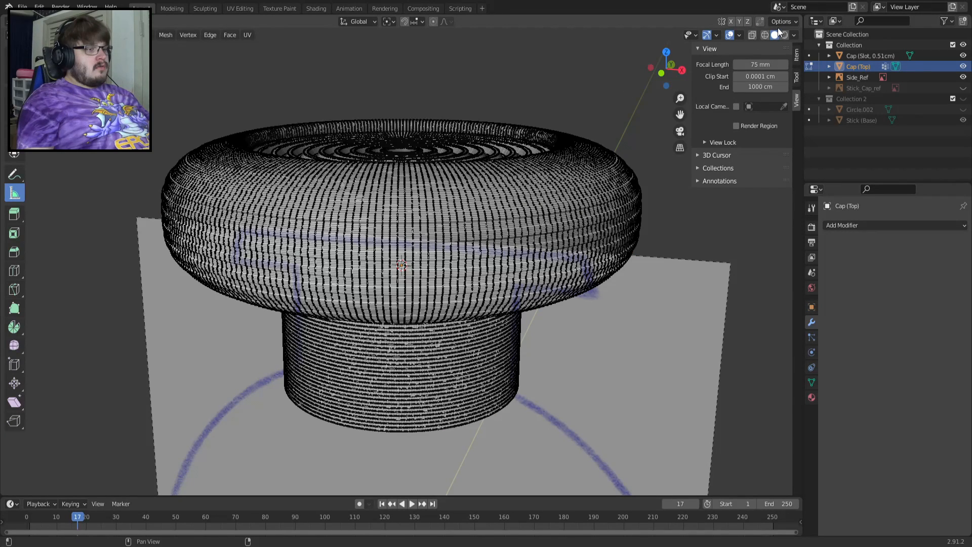
left_click(780, 22)
left_click(793, 35)
key("Tab")
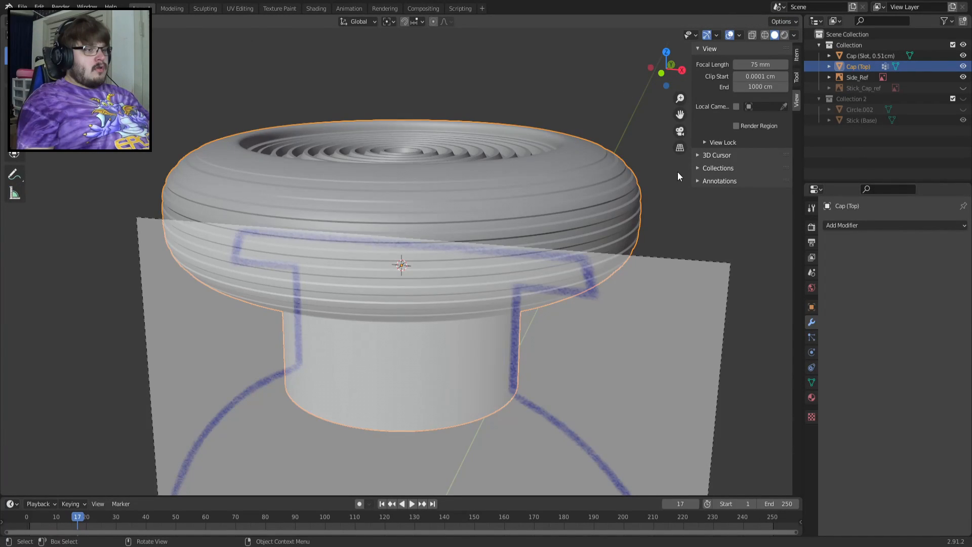
key("z")
left_click(803, 68)
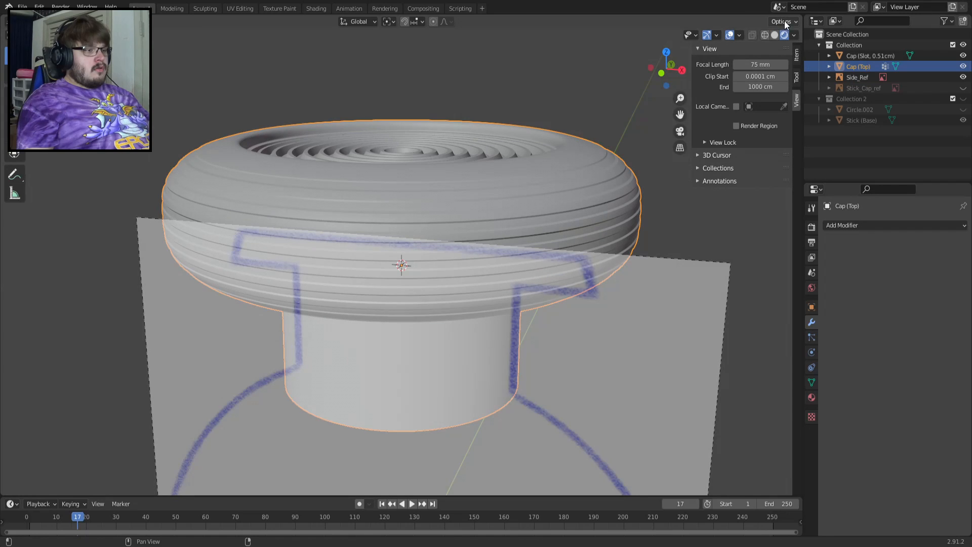
key("z")
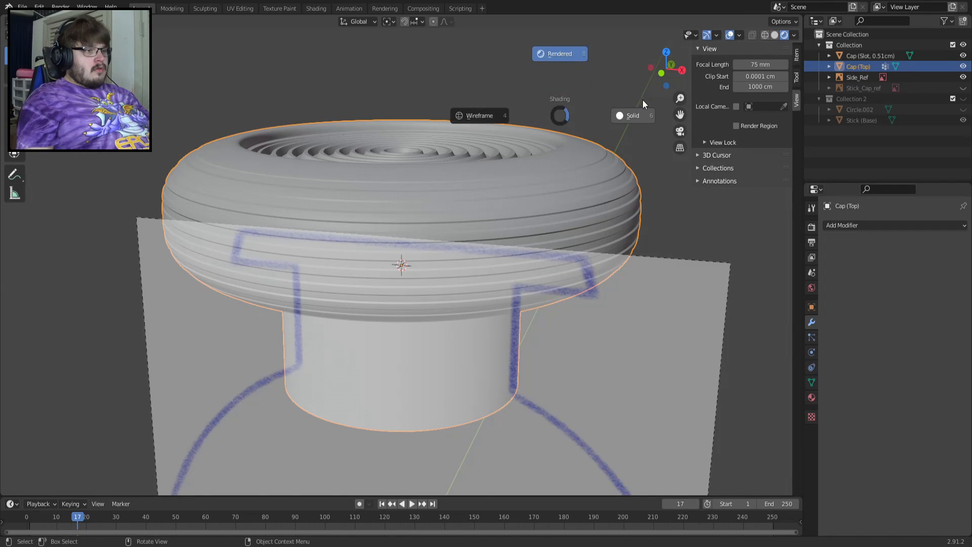
left_click(477, 116)
left_click(794, 37)
key("z")
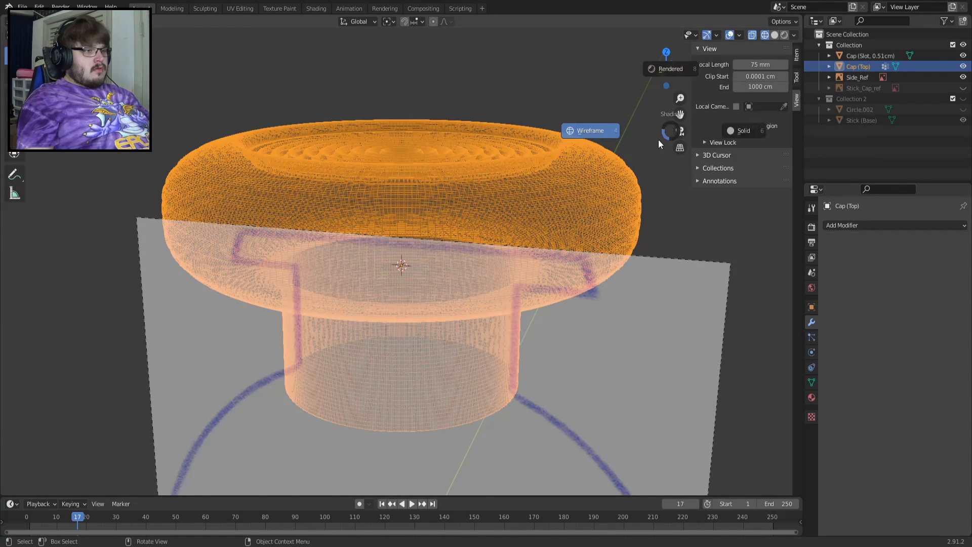
left_click(764, 113)
mouse_move(517, 237)
middle_mouse_down()
mouse_move(495, 242)
mouse_move(503, 238)
middle_mouse_up()
Look through the shading and overlay options, checking the background and colour choices and the Z axis display
left_click(794, 35)
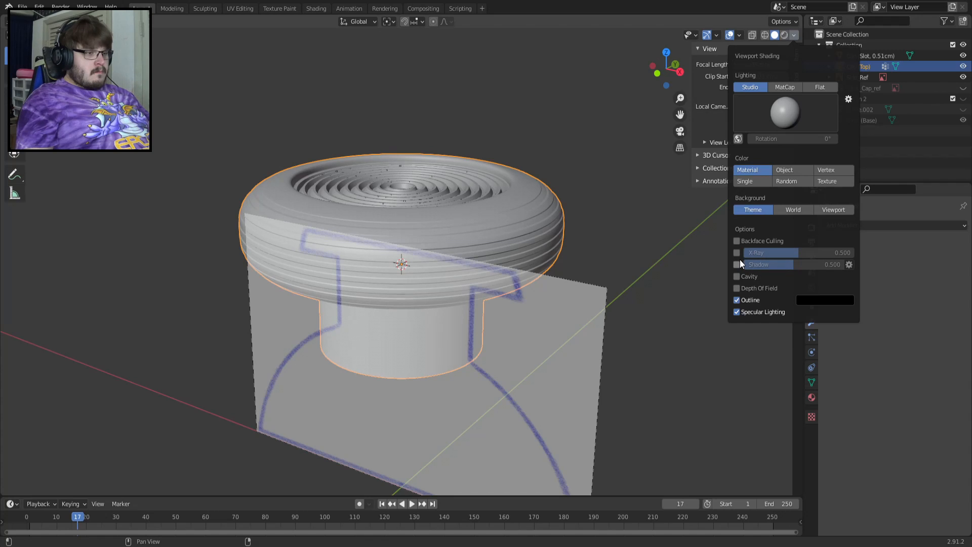
left_click(816, 208)
left_click(760, 211)
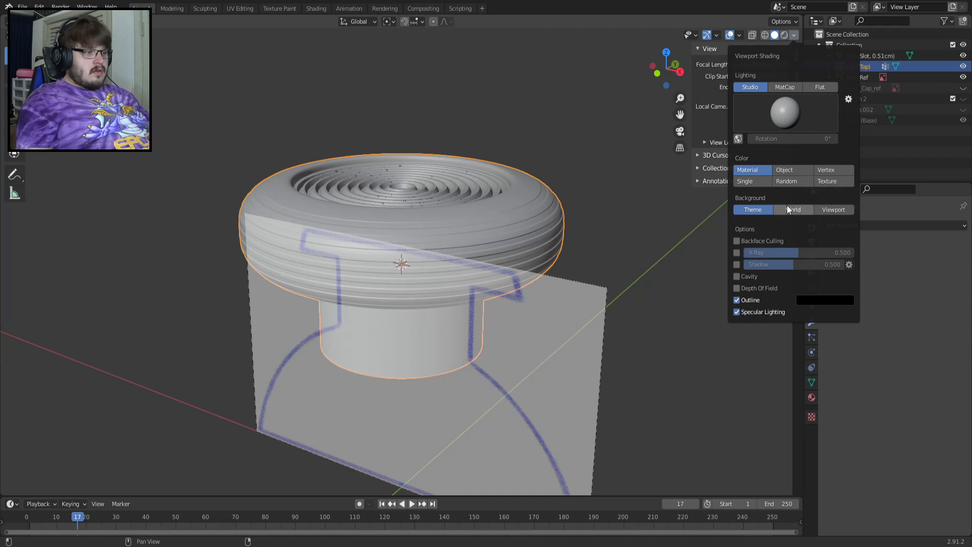
left_click(792, 169)
left_click(760, 171)
key("Tab")
key("Tab")
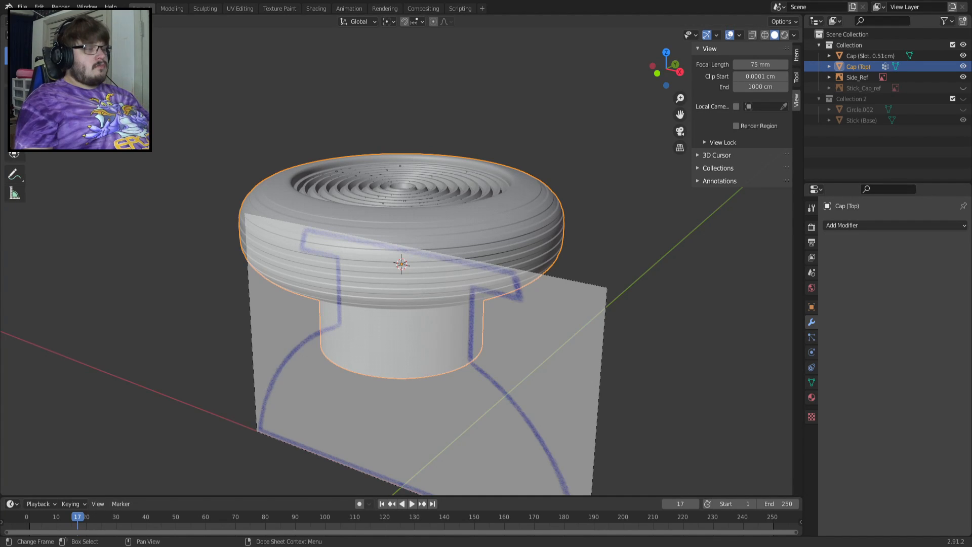
left_click(739, 35)
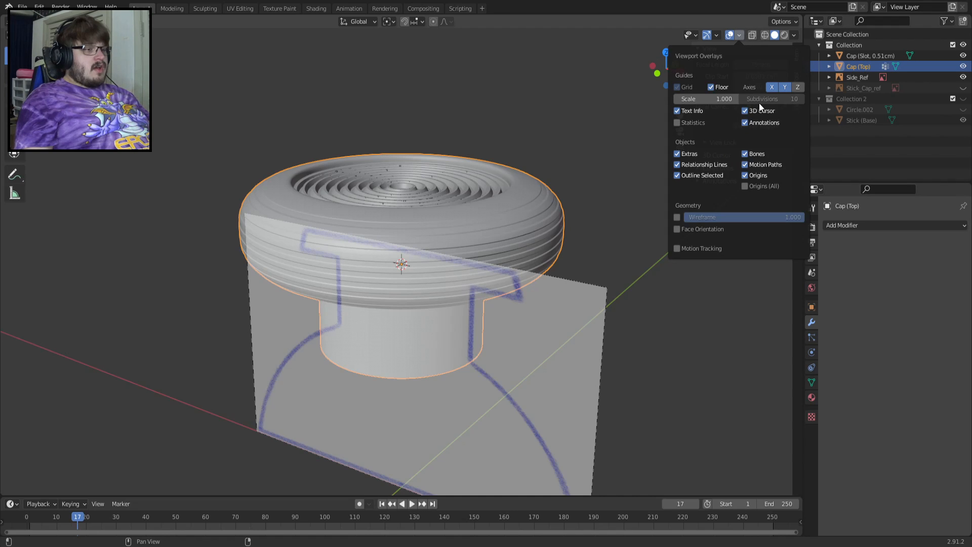
left_click(799, 86)
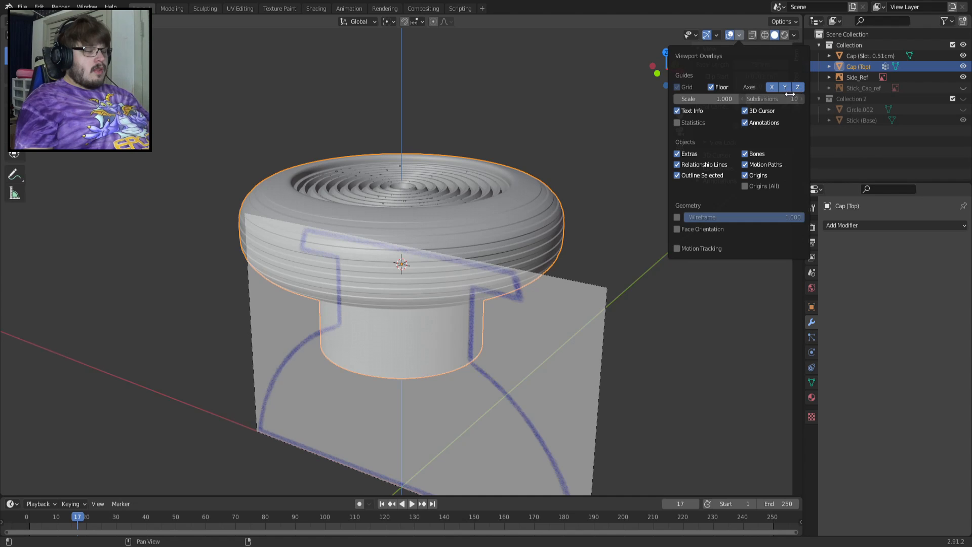
left_click(798, 87)
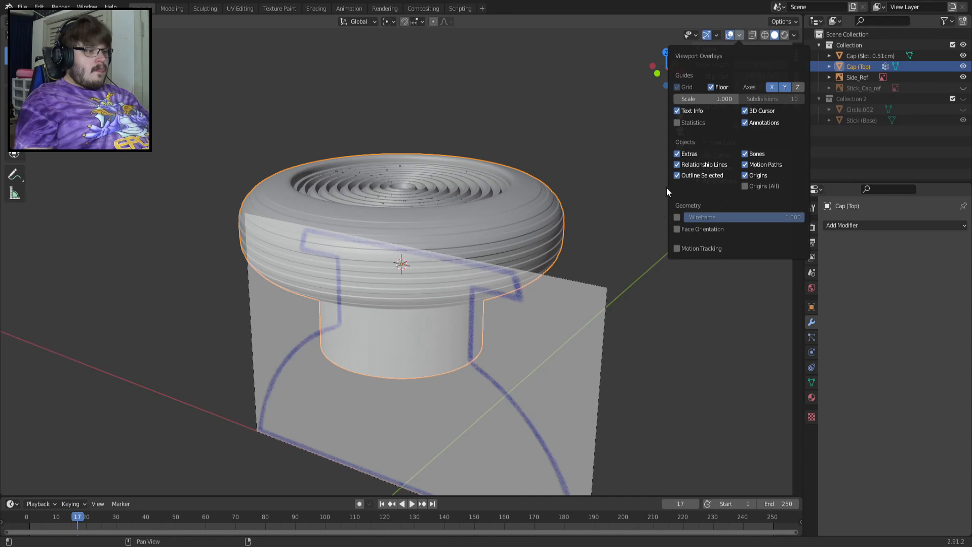
Enter Edit Mode on Cap (Top) and turn on the vertex normals display in the viewport overlays
key("Tab")
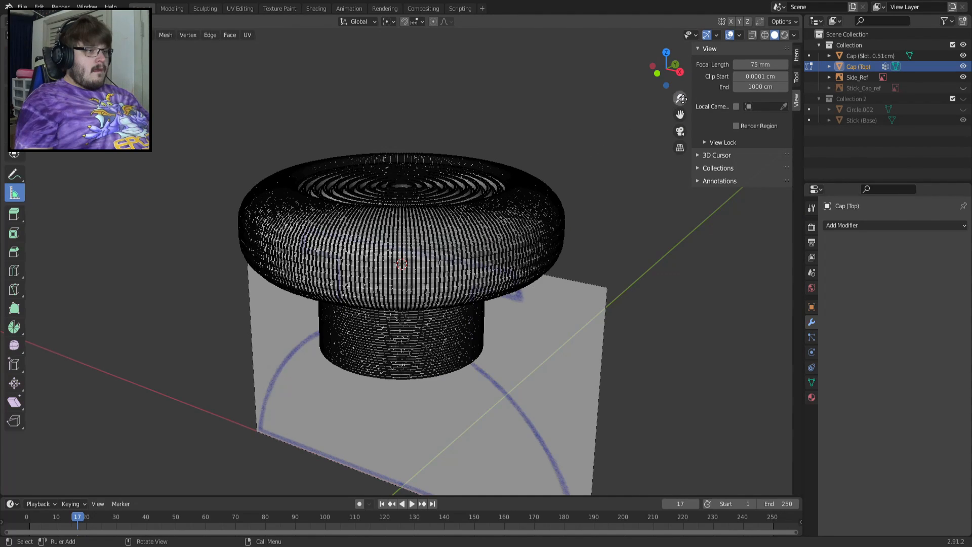
left_click(738, 35)
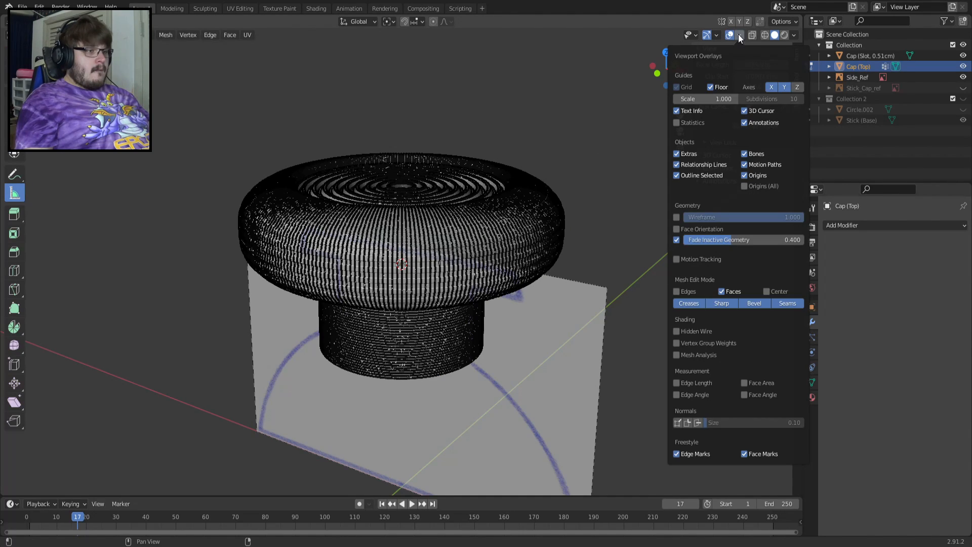
left_click(714, 36)
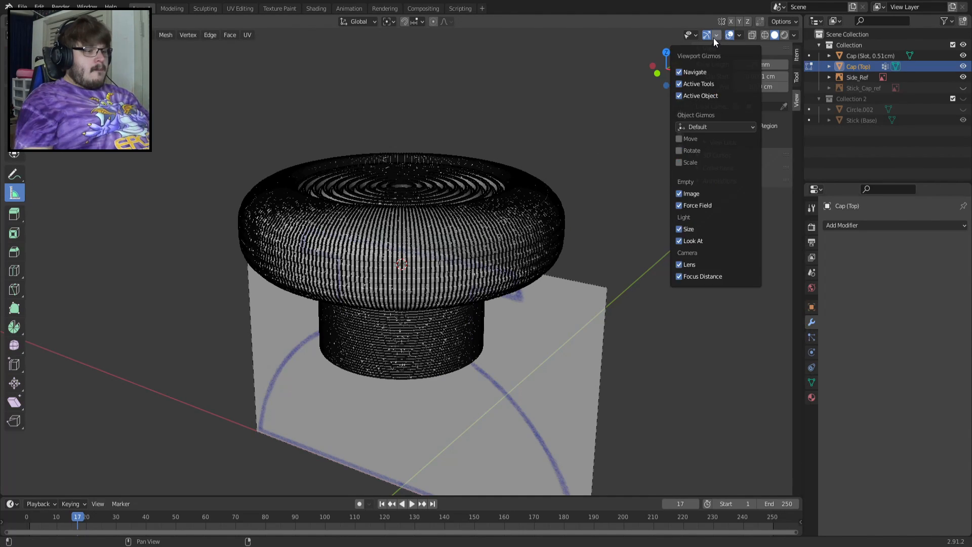
left_click(741, 35)
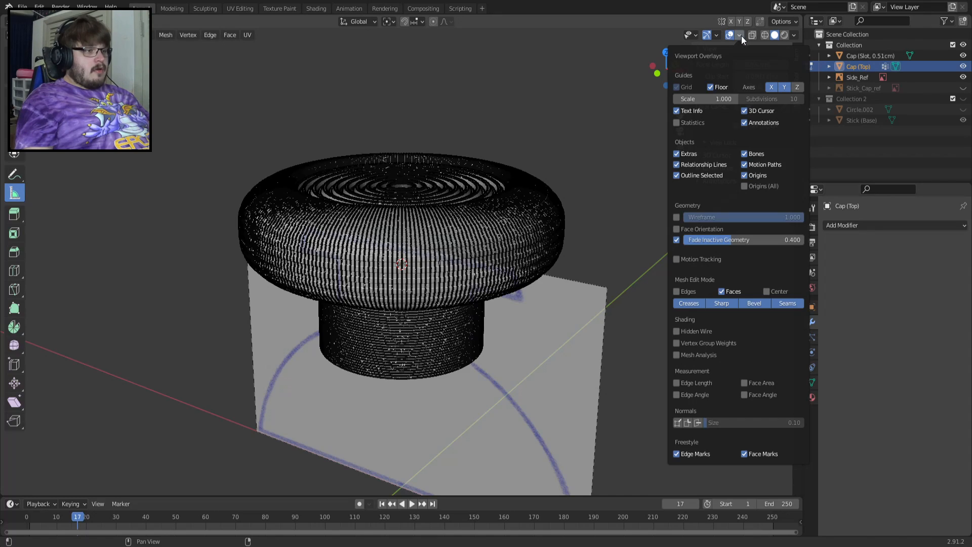
left_click(679, 422)
Examine the direction of the vertex normals across the cap's ridged top, outer side, cylindrical base and underside
scroll(388, 280, "up", 6)
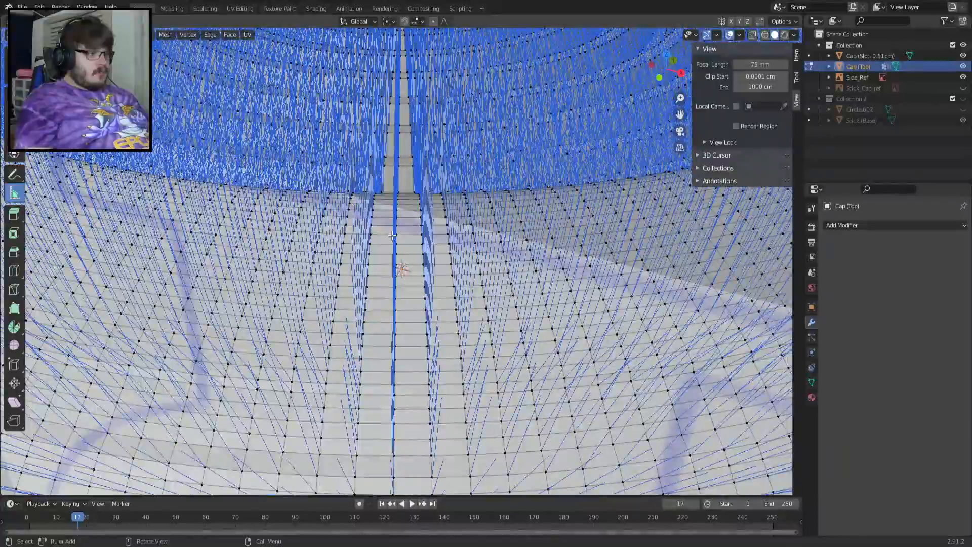
scroll(392, 235, "up", 8)
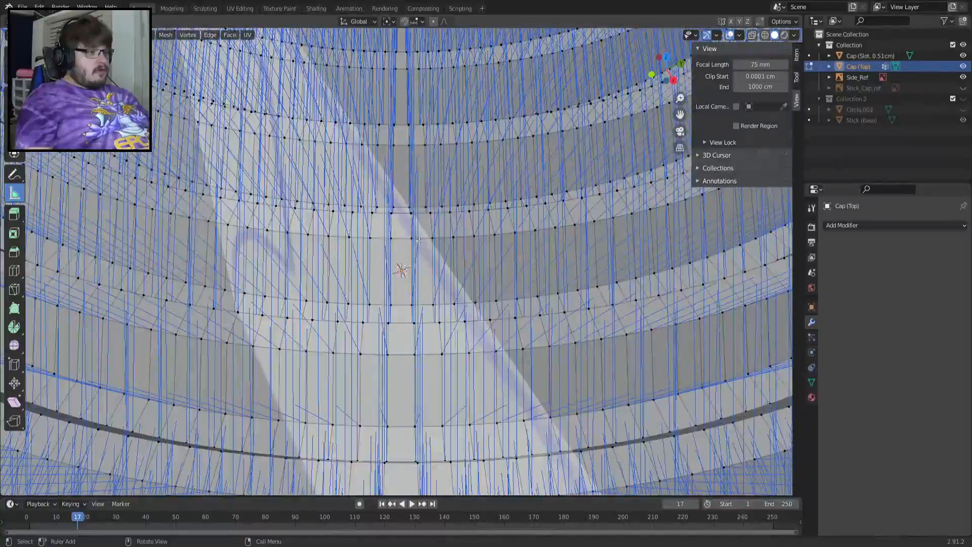
scroll(515, 344, "down", 12)
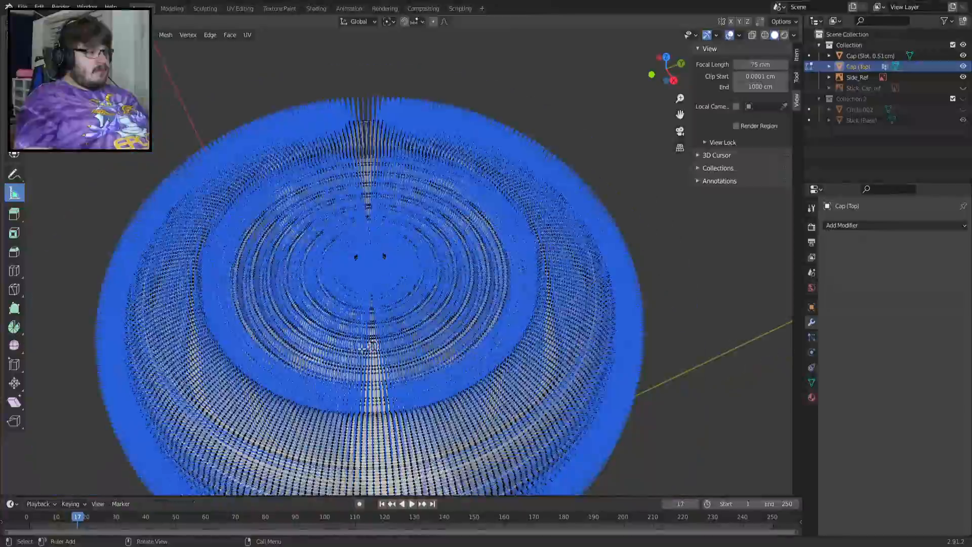
scroll(360, 327, "up", 10)
middle_click_drag(342, 315, 478, 257, "shift")
scroll(479, 257, "down", 10)
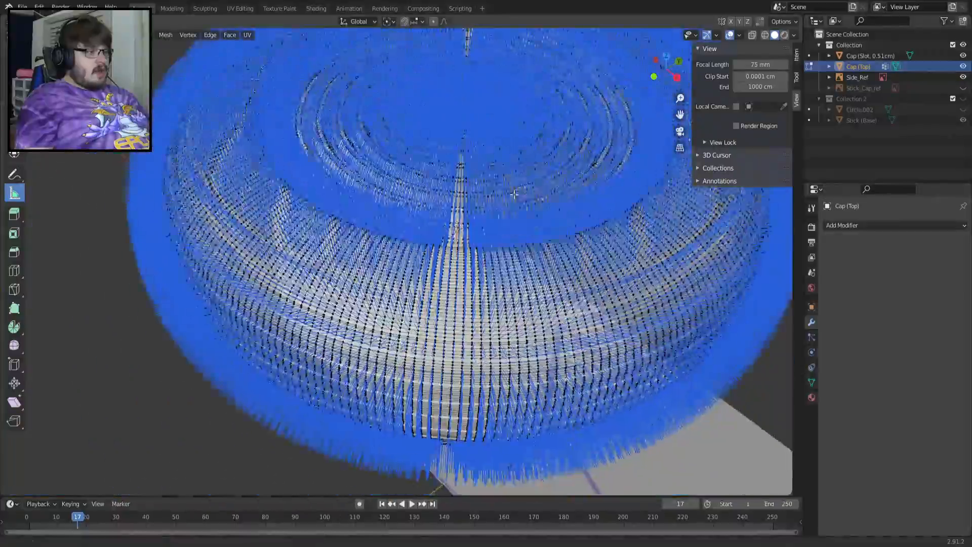
middle_click_drag(514, 194, 488, 219)
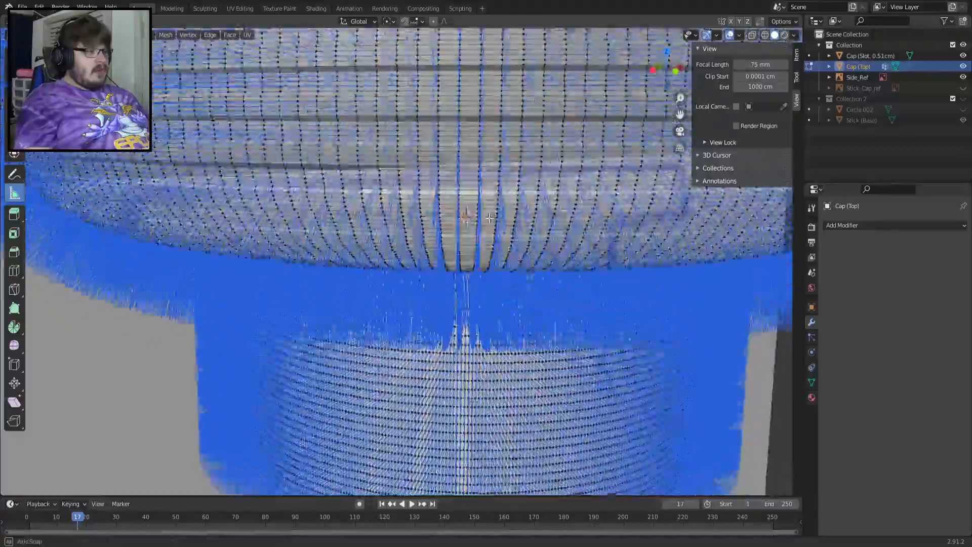
middle_click_drag(515, 186, 296, 337)
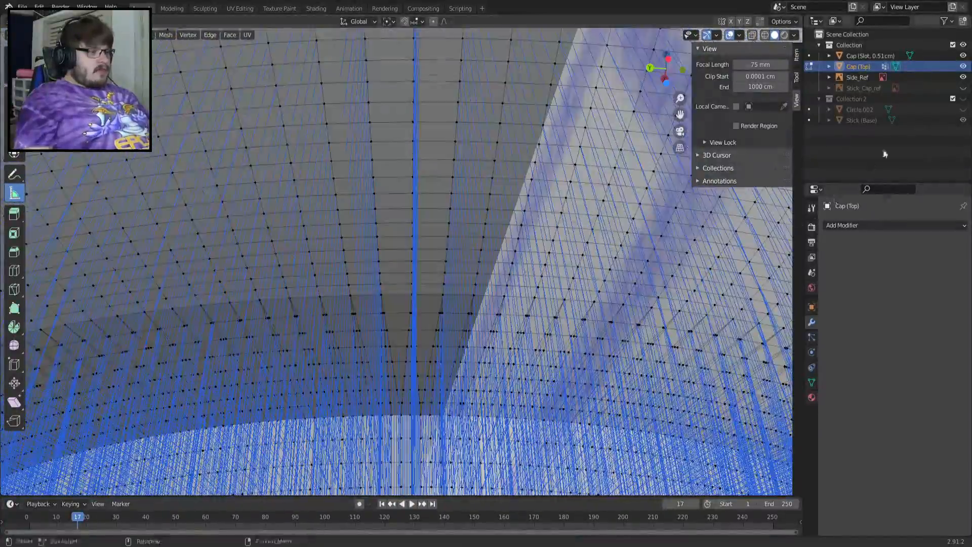
Hide the Side_Ref reference image and check the cap's vertex normals from below and above
left_click(963, 77)
scroll(579, 154, "down", 4)
middle_click_drag(448, 219, 515, 237)
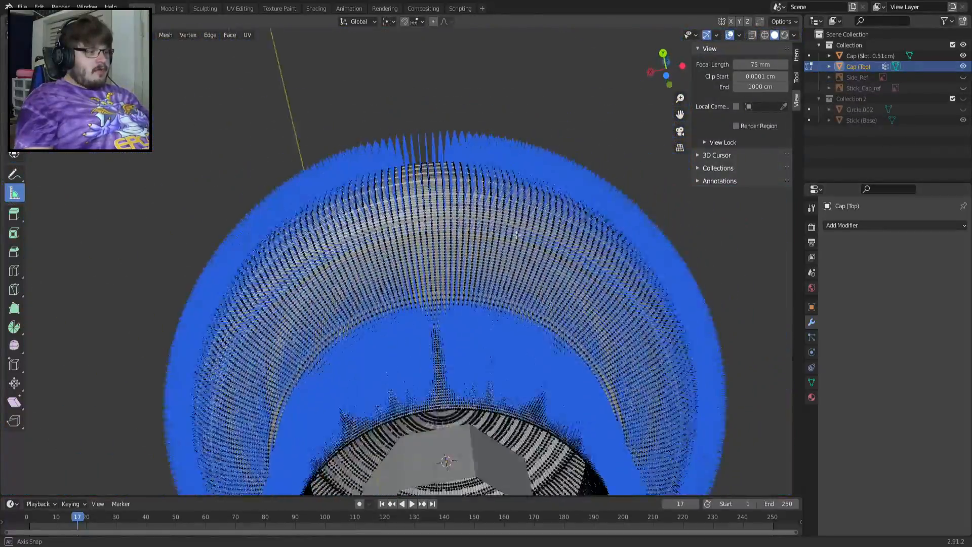
middle_click_drag(521, 202, 433, 262)
scroll(433, 261, "up", 2)
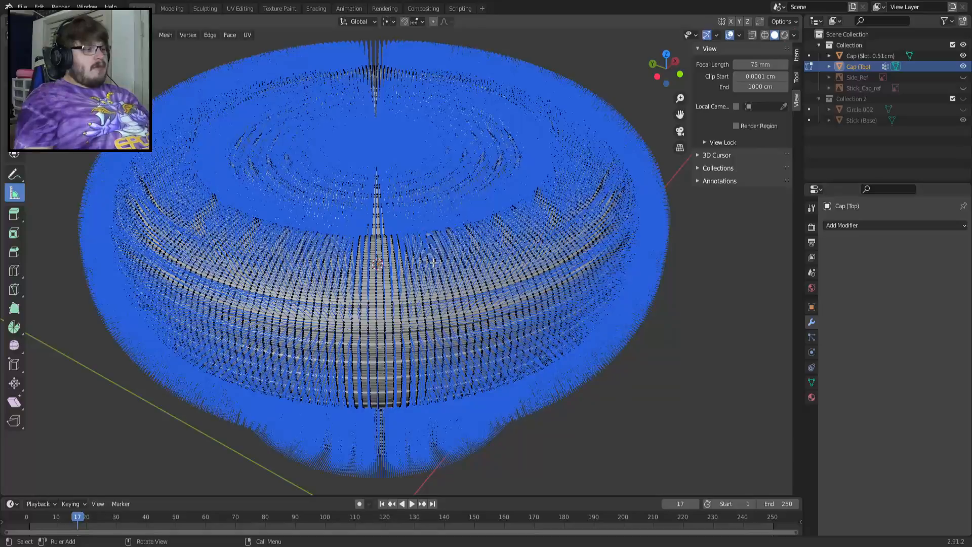
Examine the cap's vertex normals from the side, comparing the cylindrical base wall with the outer rim
middle_click_drag(547, 224, 581, 218)
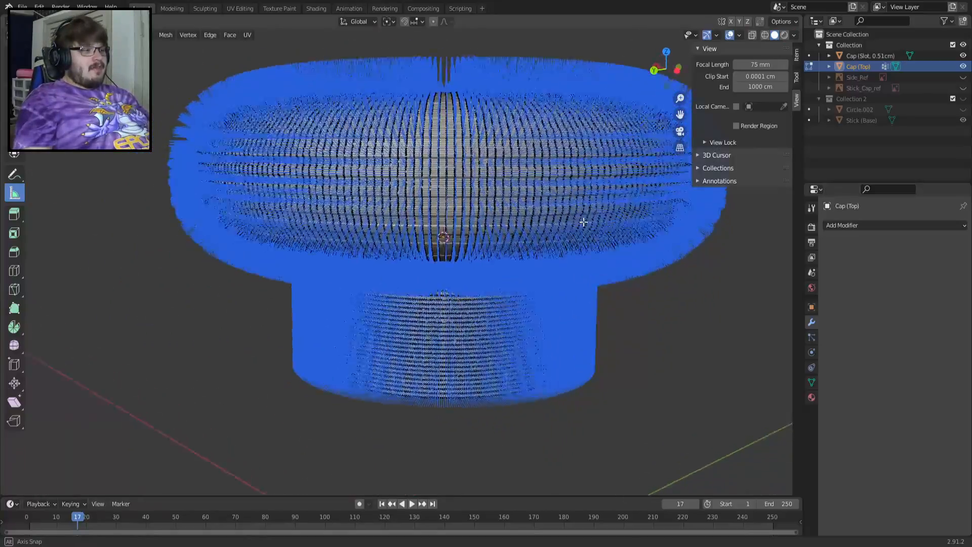
scroll(572, 202, "up", 8)
scroll(503, 190, "down", 10)
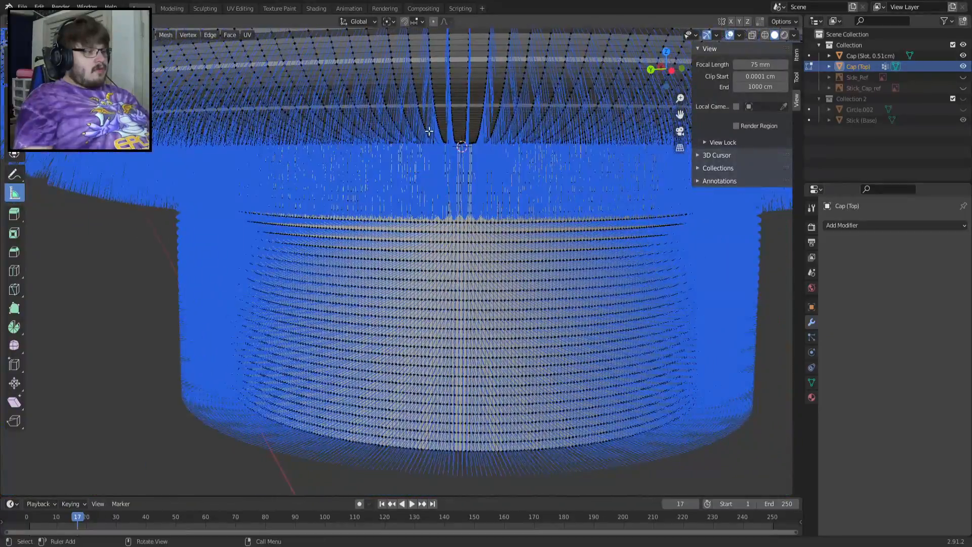
scroll(449, 241, "up", 10)
scroll(420, 305, "down", 10)
scroll(420, 305, "up", 3)
middle_click_drag(420, 305, 378, 300)
scroll(378, 300, "down", 5)
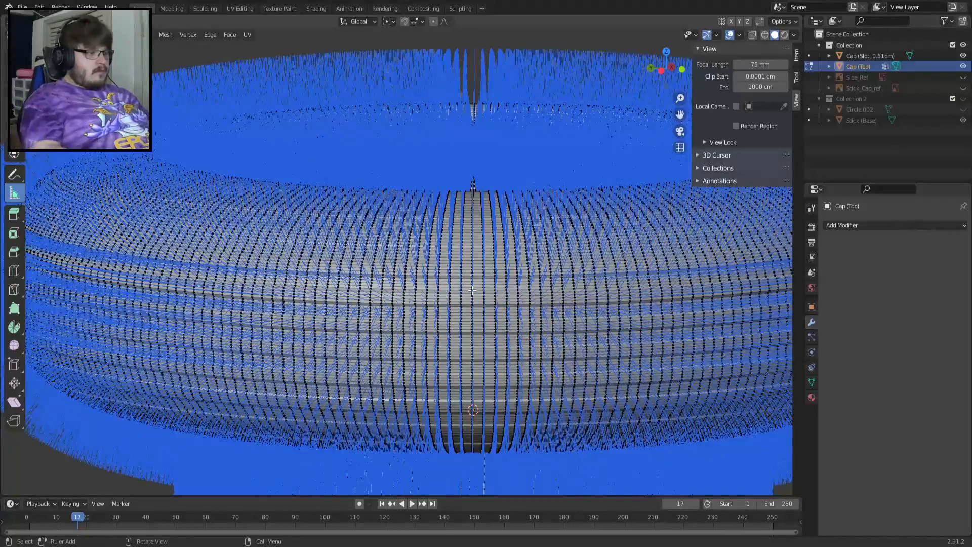
Inspect the vertex normals up close along the ridges of the cap's outer side, checking the direction they point
middle_click_drag(471, 290, 598, 273)
scroll(599, 271, "up", 7)
middle_click_drag(451, 235, 469, 210)
scroll(469, 210, "down", 12)
middle_click_drag(223, 222, 284, 301, "shift")
scroll(464, 209, "up", 4)
scroll(482, 191, "up", 7)
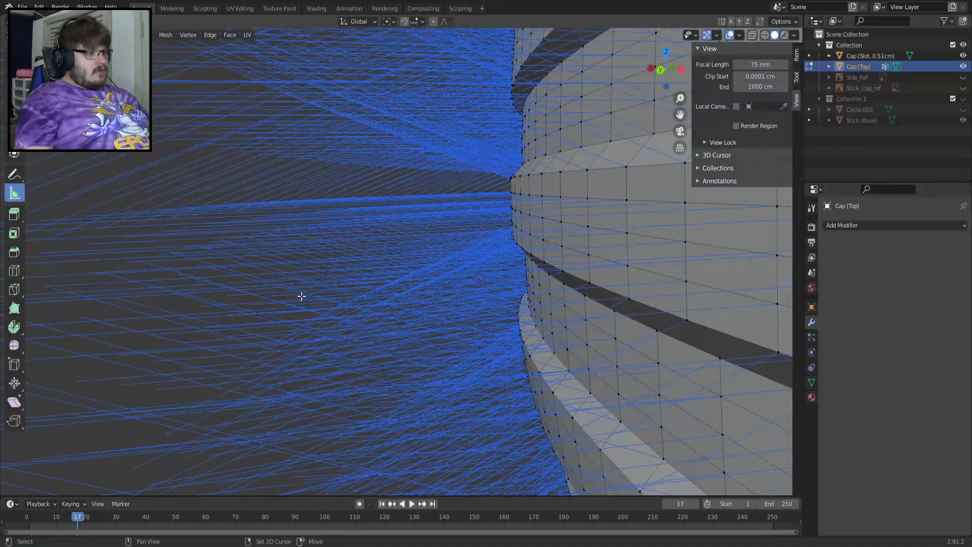
scroll(284, 301, "up", 5)
scroll(422, 277, "up", 3)
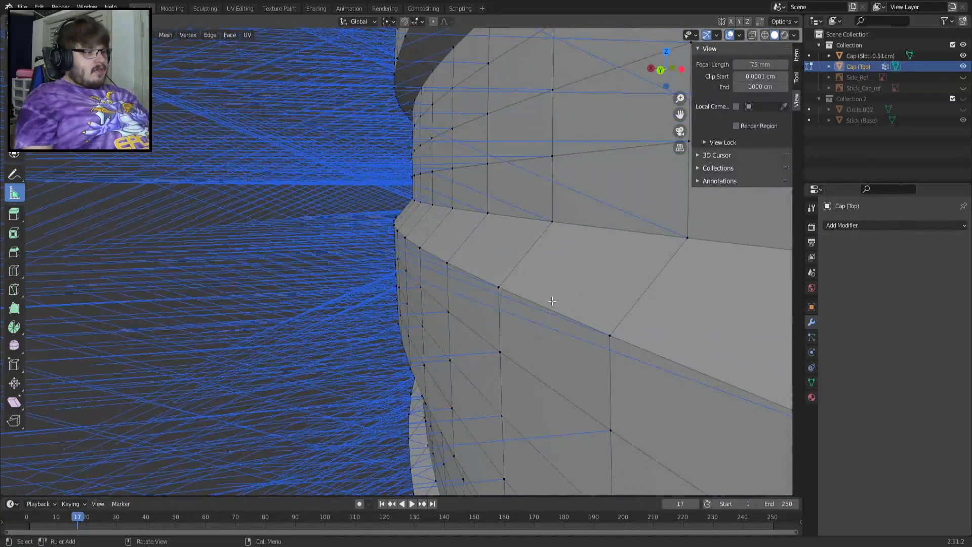
middle_click_drag(552, 300, 510, 232)
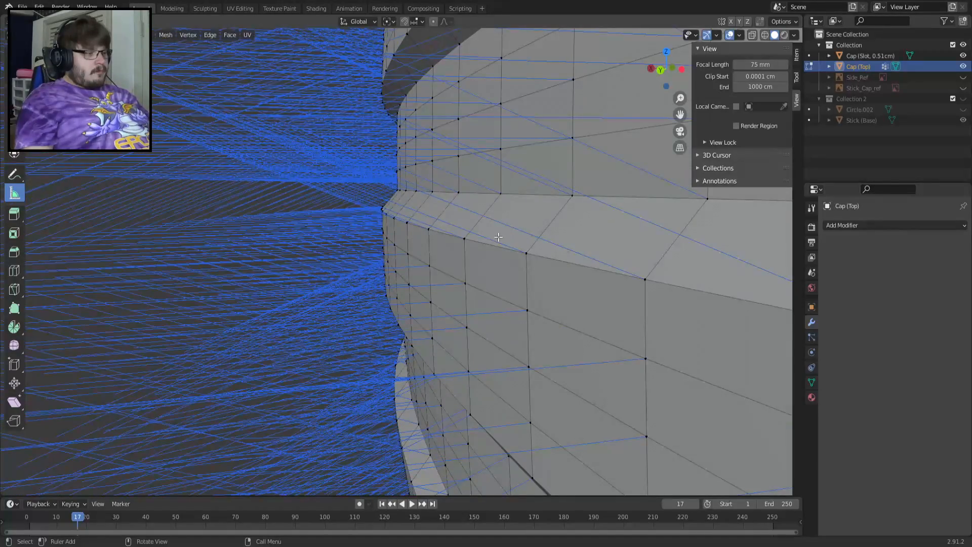
scroll(544, 245, "down", 12)
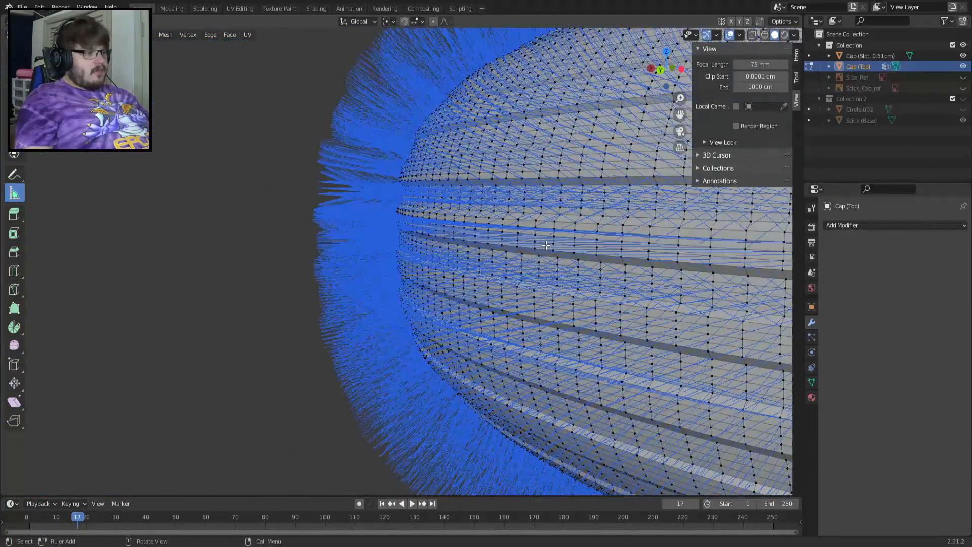
middle_click_drag(567, 258, 398, 59, "shift")
scroll(690, 187, "down", 4)
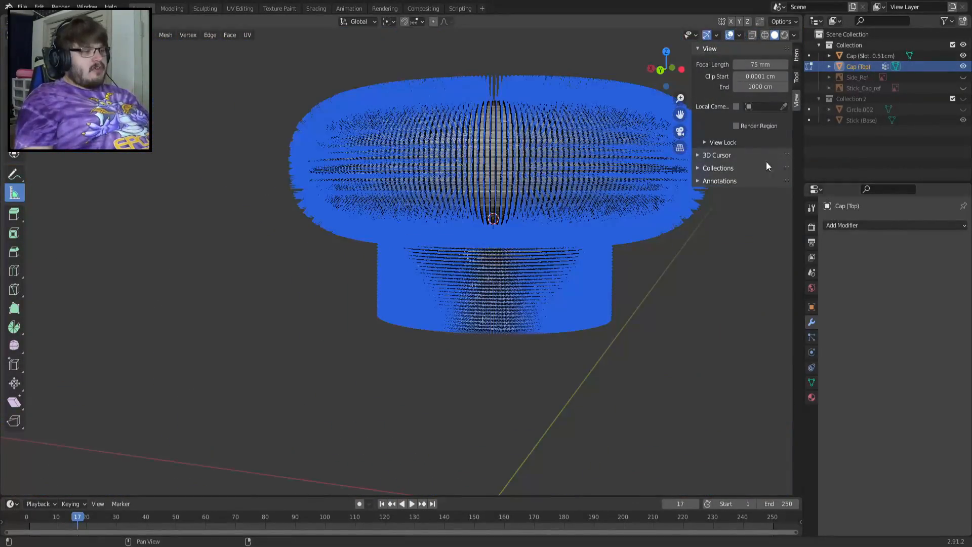
middle_click_drag(572, 206, 456, 306, "shift")
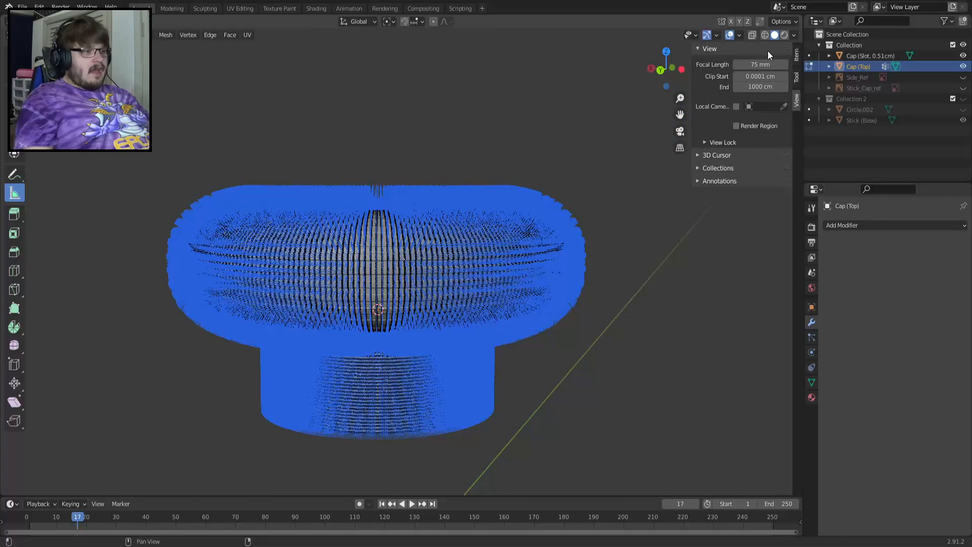
Show split normals instead of vertex normals in the viewport overlays and inspect the cap's ridged top
left_click(716, 36)
mouse_move(739, 36)
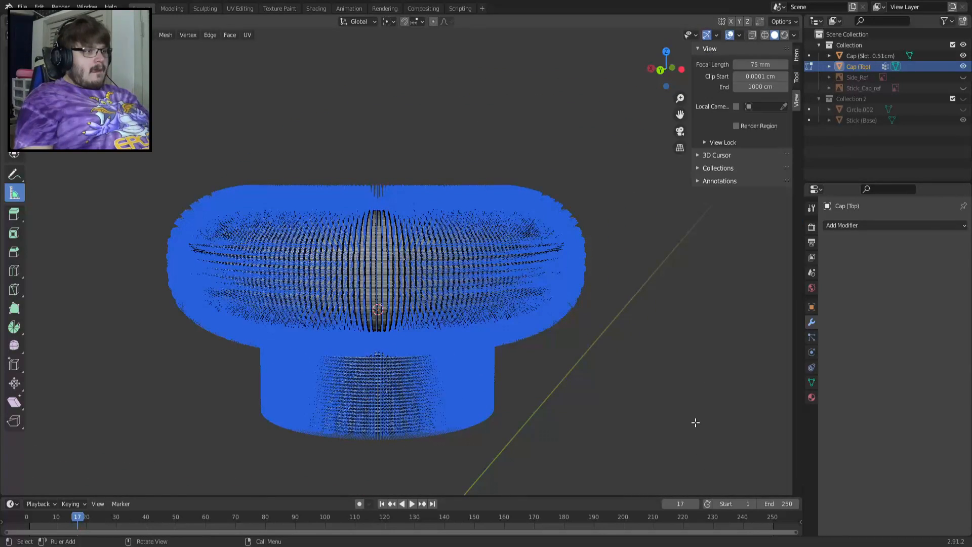
left_click(738, 37)
left_click(688, 422)
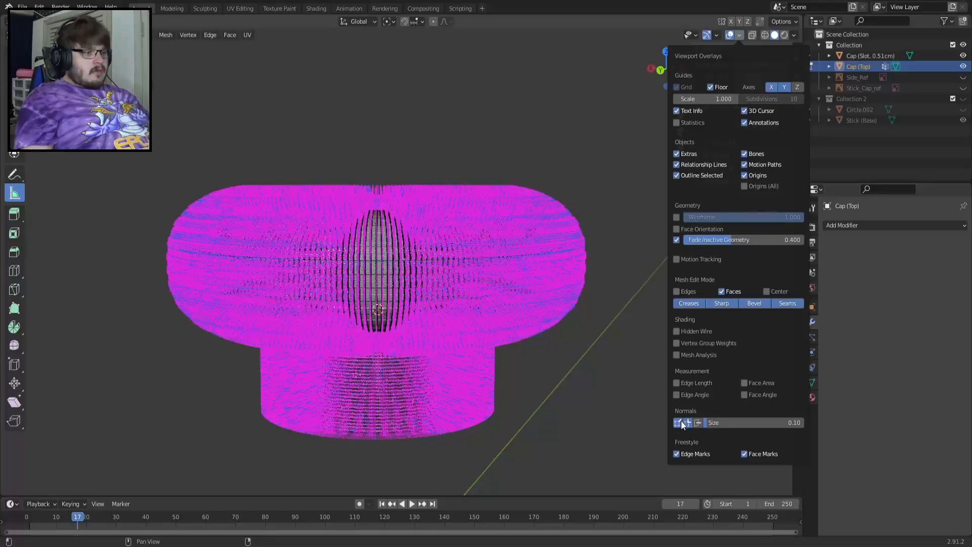
scroll(414, 264, "up", 10)
scroll(413, 264, "down", 10)
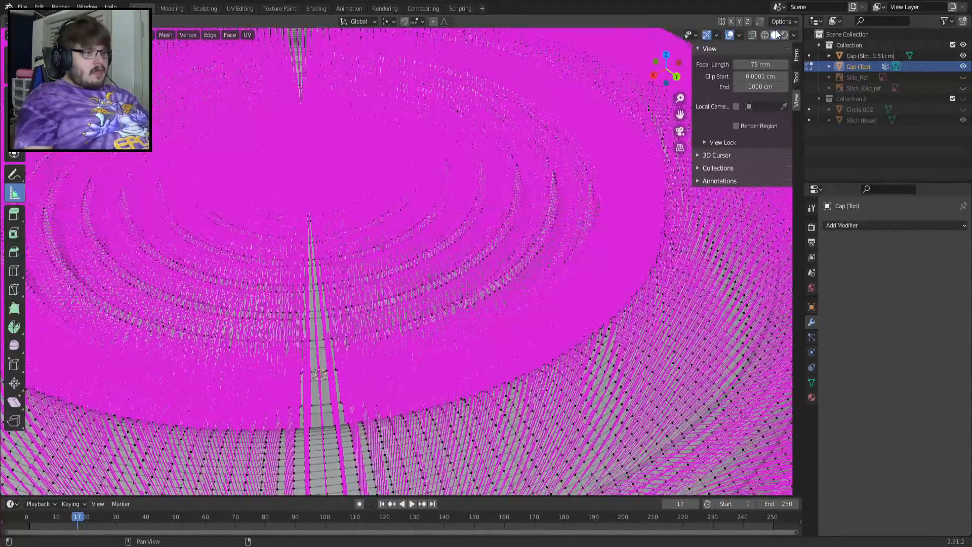
Replace the split normals display with face normals and check them around the cap's top and outer side
left_click(740, 35)
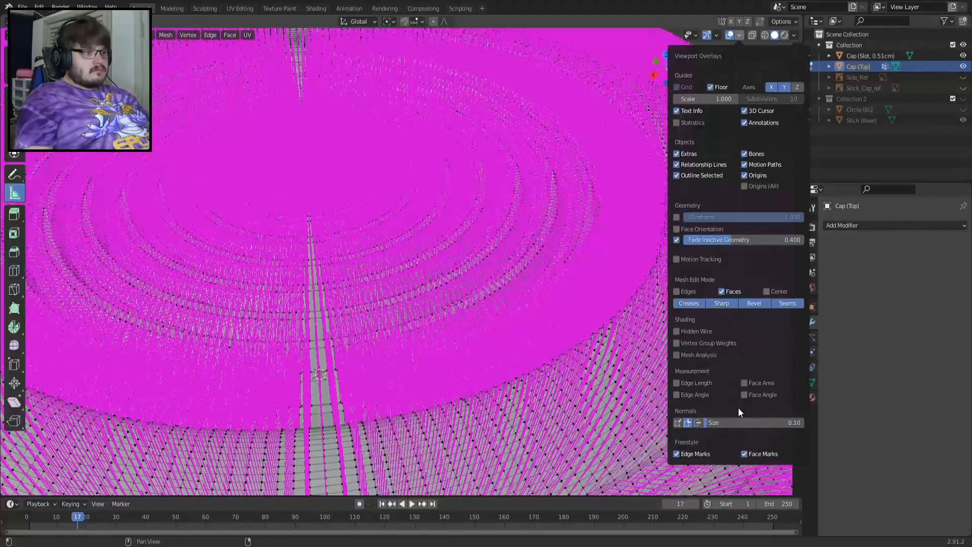
left_click(689, 423)
left_click(699, 422)
scroll(448, 400, "down", 4)
middle_click_drag(449, 400, 601, 375)
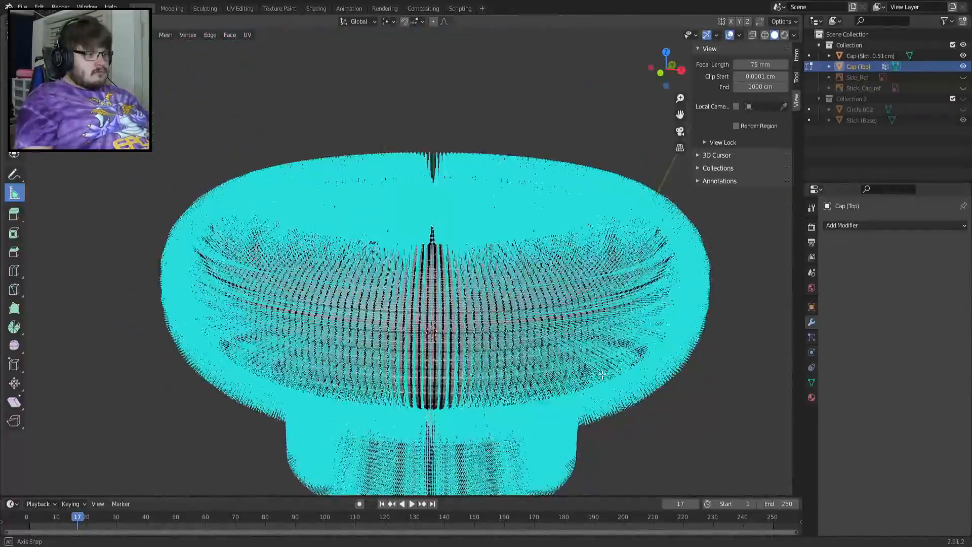
scroll(564, 332, "up", 5)
scroll(492, 253, "down", 10)
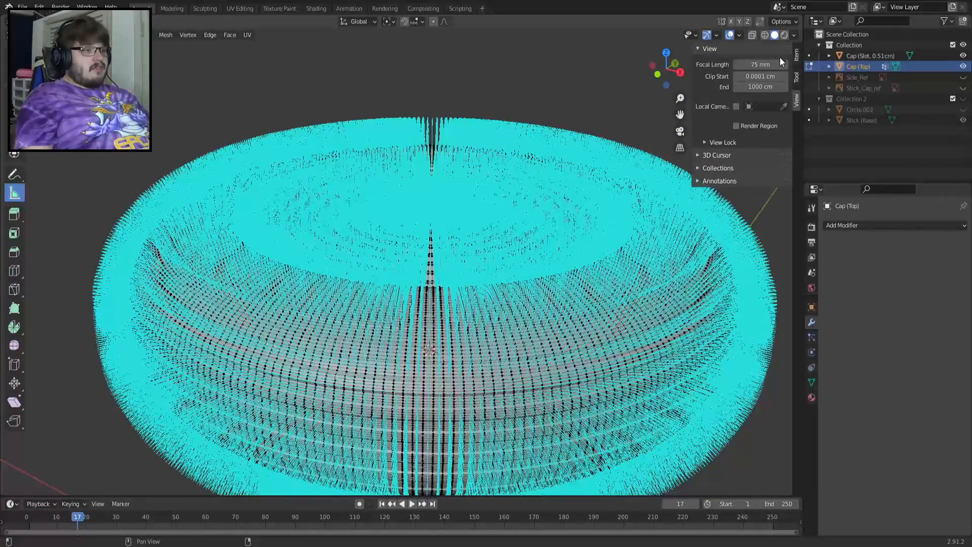
Turn off the face normals display in the viewport overlays, leaving the plain mesh in view
left_click(739, 36)
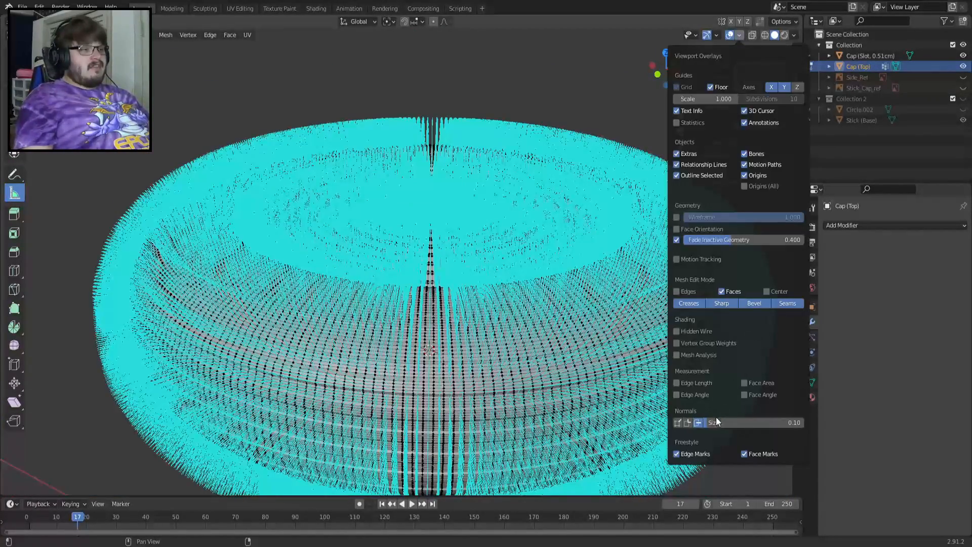
left_click(697, 423)
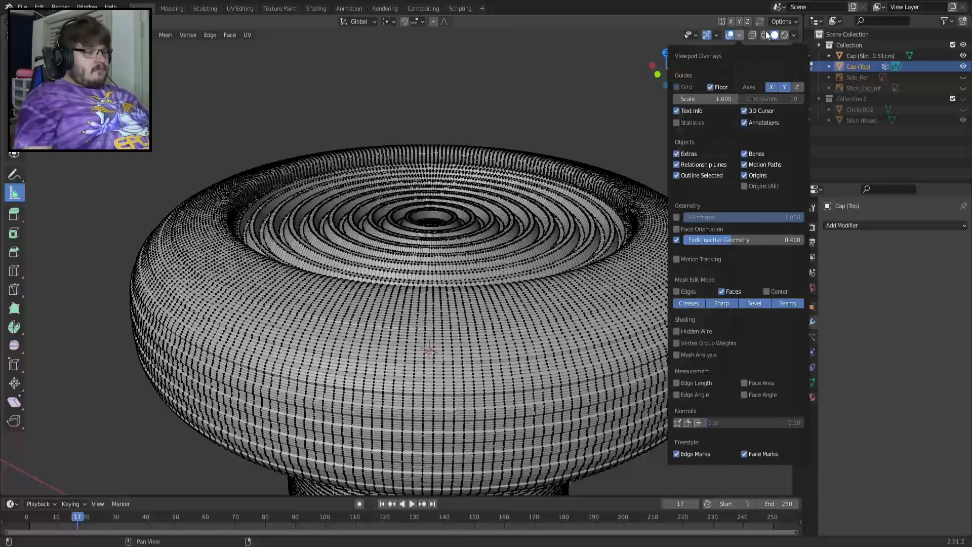
scroll(508, 258, "down", 4)
scroll(509, 264, "up", 5)
middle_click_drag(564, 352, 491, 232, "shift")
scroll(491, 232, "down", 3)
Check the cap from the front and below in Object and Edit Mode, comparing its mesh with the separate slot ring
key("KP_1")
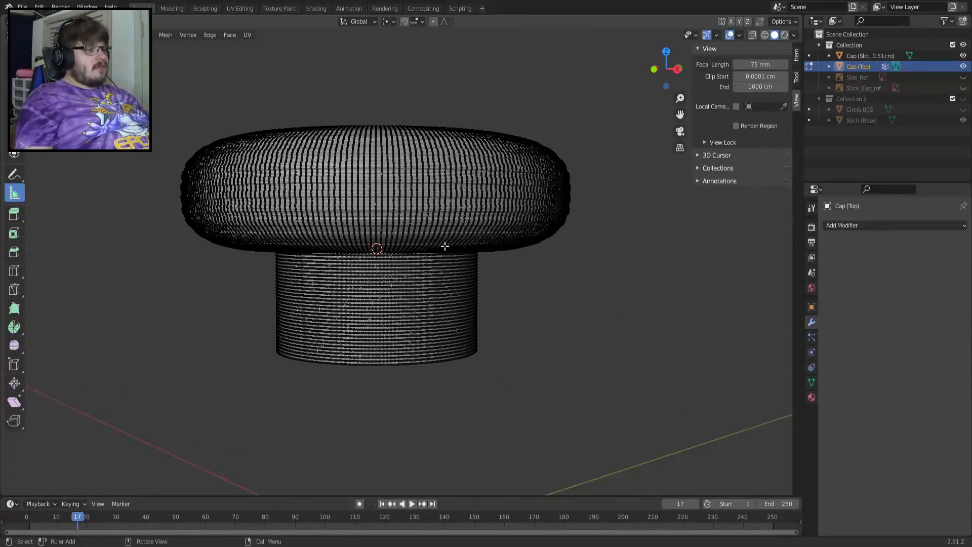
key("a")
scroll(445, 246, "down", 1)
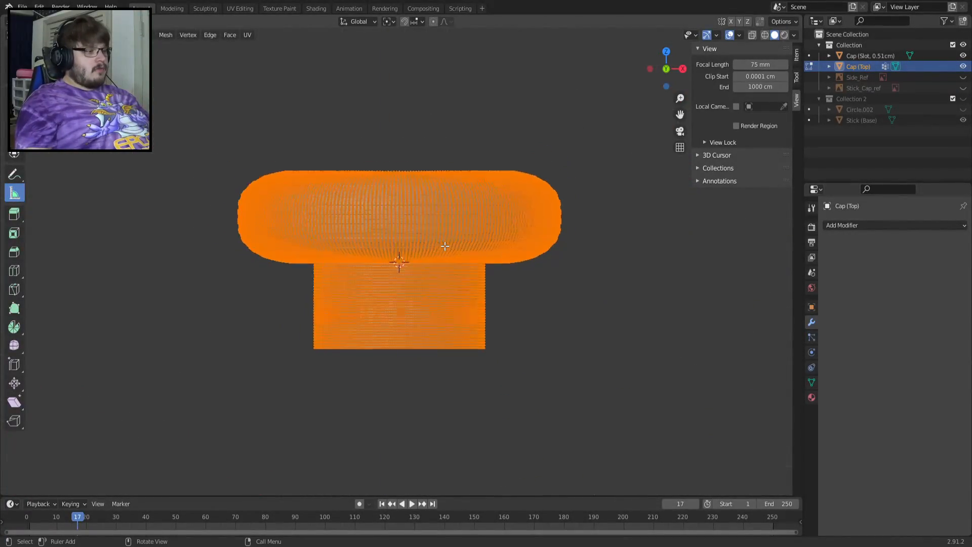
key("Tab")
scroll(445, 246, "up", 5)
scroll(444, 249, "down", 5)
scroll(444, 248, "up", 5)
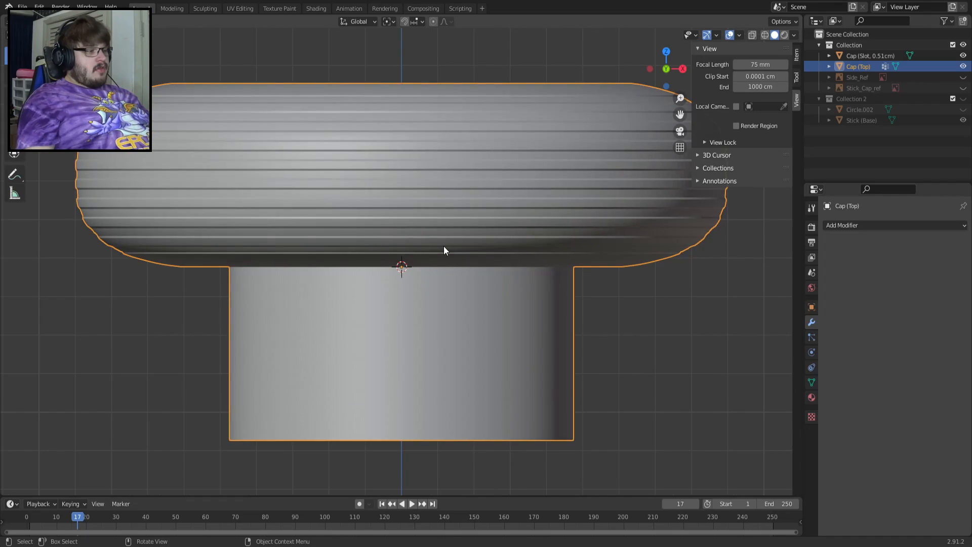
middle_click_drag(460, 257, 377, 145)
key("Tab")
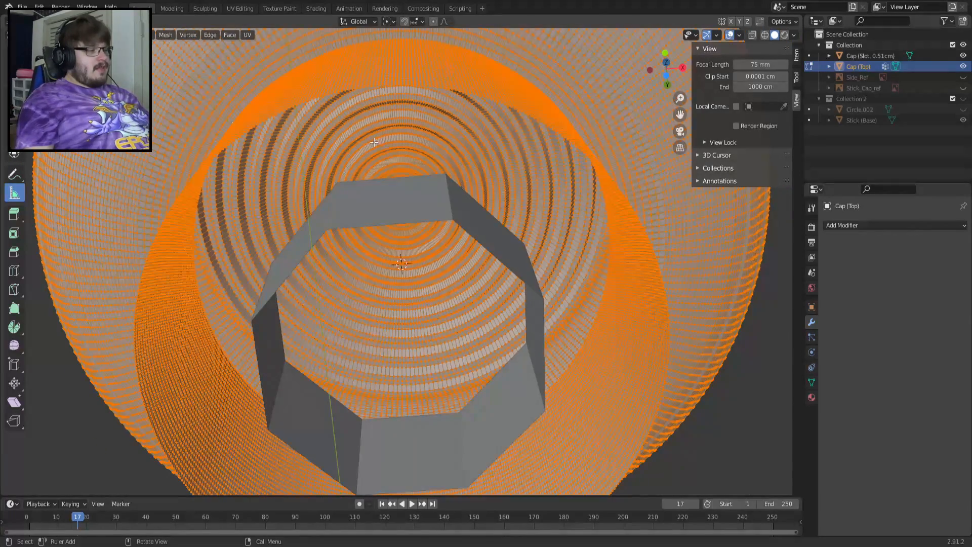
key("Tab")
left_click(390, 220)
key("Tab")
key("Tab")
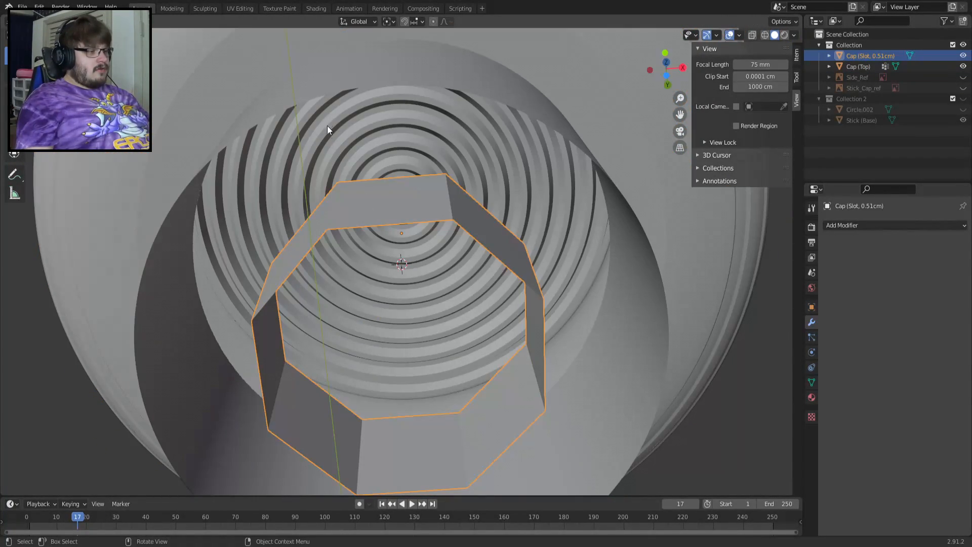
Join Cap (Top) into the Cap (Slot, 0.51cm) object and check the combined mesh from below
left_click(328, 84)
middle_click_drag(329, 84, 419, 199)
key("Tab")
key("Tab")
middle_click_drag(473, 322, 441, 221)
middle_click_drag(428, 159, 457, 233)
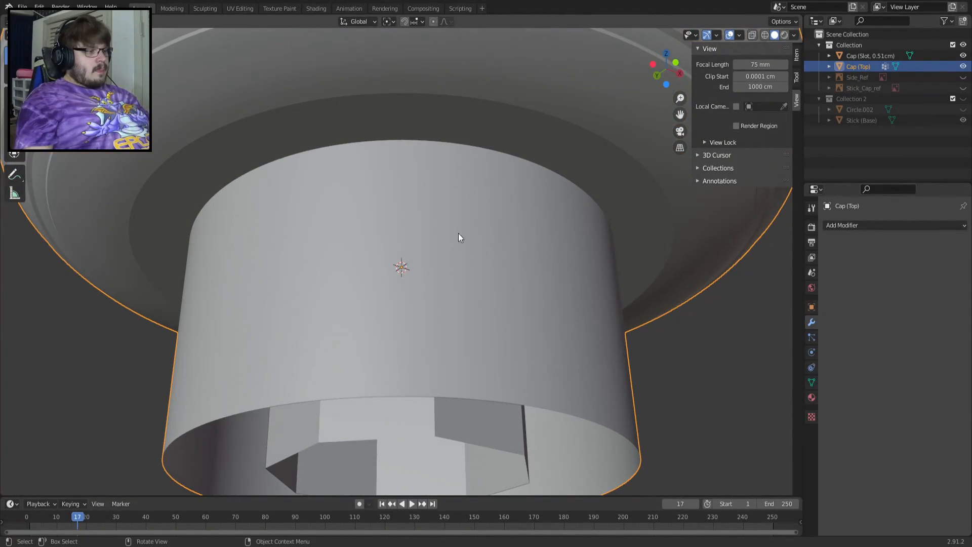
left_click(444, 412, "shift")
key("ctrl+j")
key("Tab")
scroll(443, 411, "down", 3)
key("Tab")
middle_click_drag(429, 371, 416, 231)
scroll(414, 274, "up", 2)
Select the slot ring's upper edge loop in Edit Mode and look through the available edge operations
key("Tab")
left_click(429, 306, "alt")
left_click(433, 305, "alt")
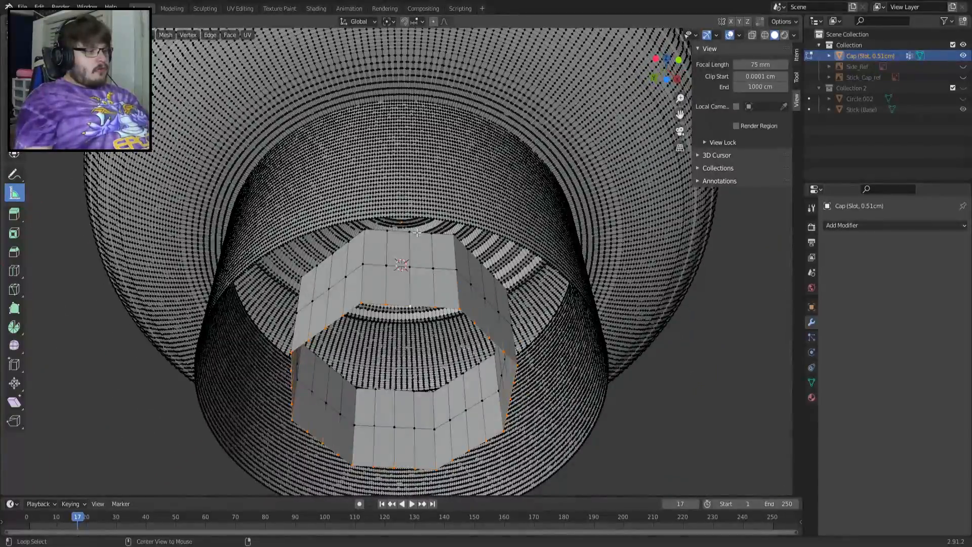
scroll(443, 258, "up", 3)
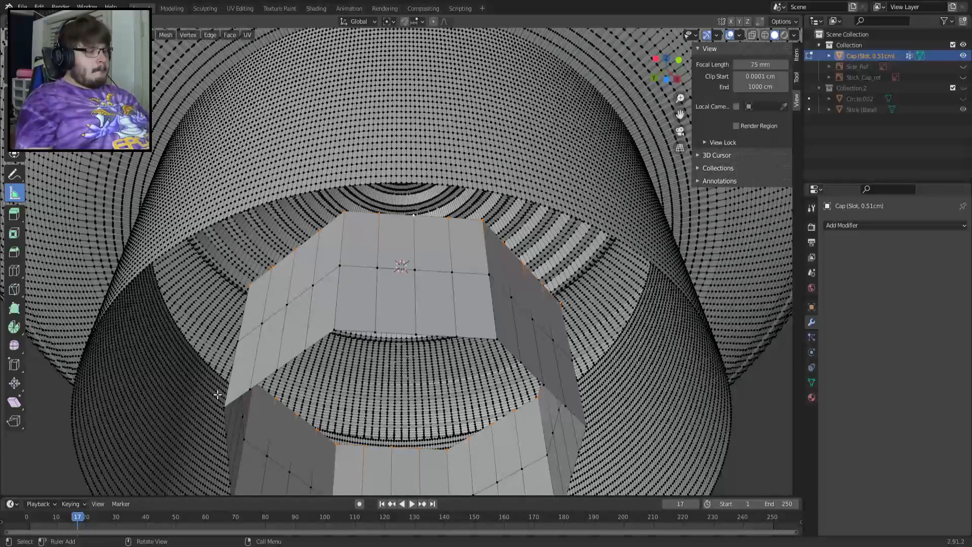
scroll(235, 278, "up", 3)
scroll(239, 269, "down", 3)
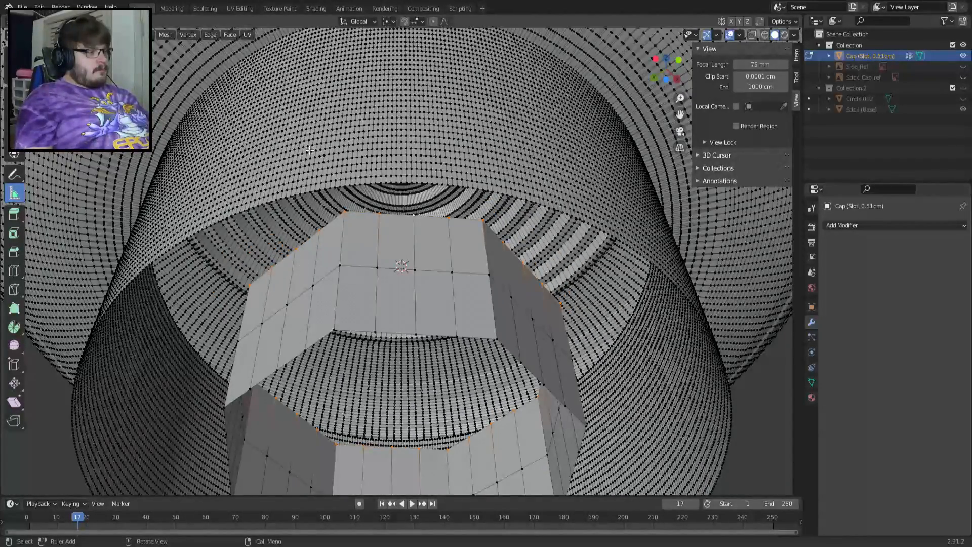
left_click(215, 34)
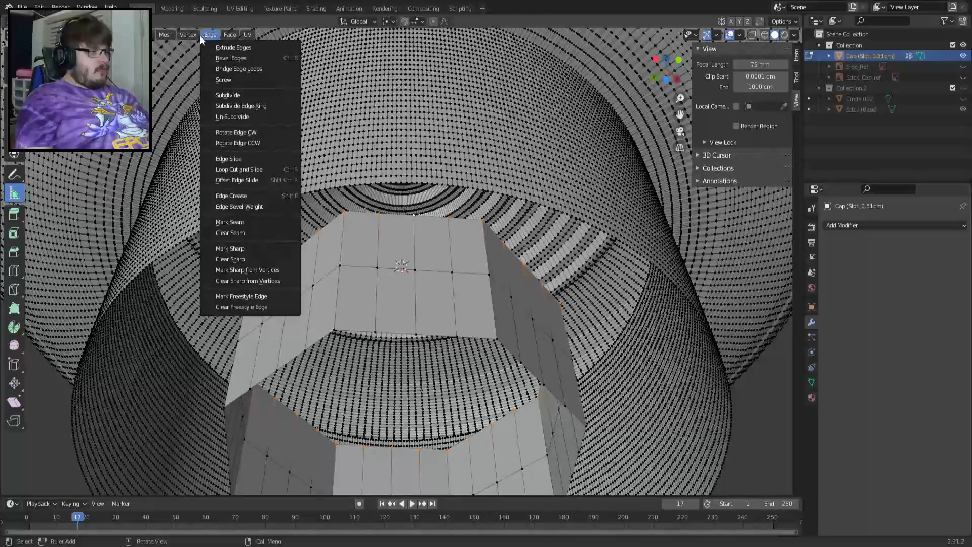
Select the centre of the cap's ridged top and grow the selection outwards across the inner ridges
scroll(360, 240, "up", 4)
middle_click_drag(360, 240, 385, 316)
scroll(385, 316, "down", 10)
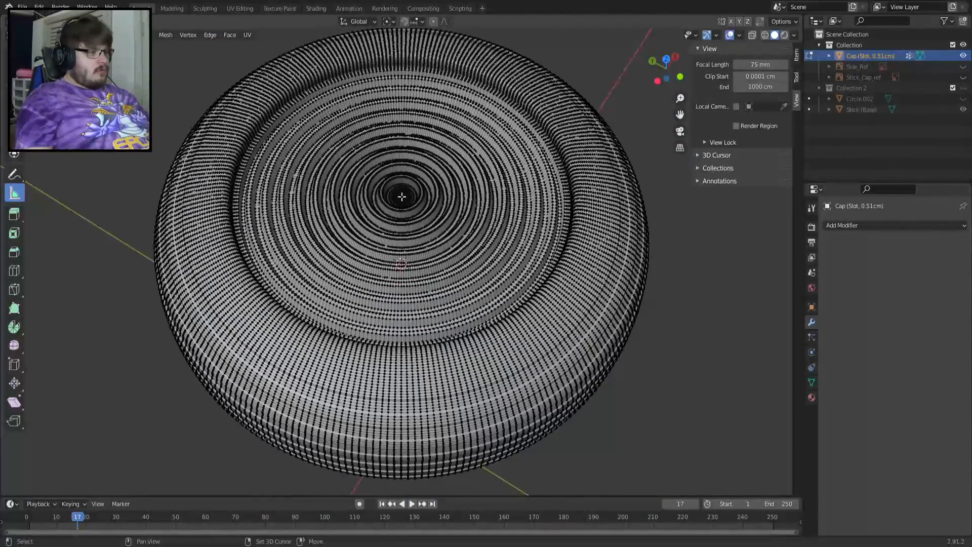
key("ctrl+KP_Add")
key("ctrl+KP_Add")
key("ctrl+KP_Add")
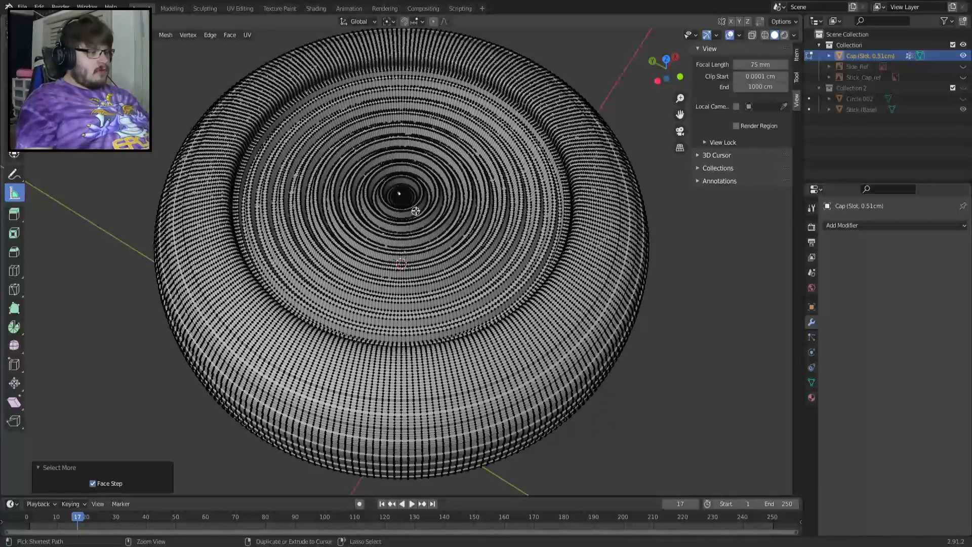
key("ctrl+KP_Add")
key("ctrl+KP_Add")
key("ctrl+KP_Add")
key("ctrl+KP_Add")
key("ctrl+KP_Add")
key("ctrl+KP_Add")
key("ctrl+KP_Add")
key("ctrl+KP_Add")
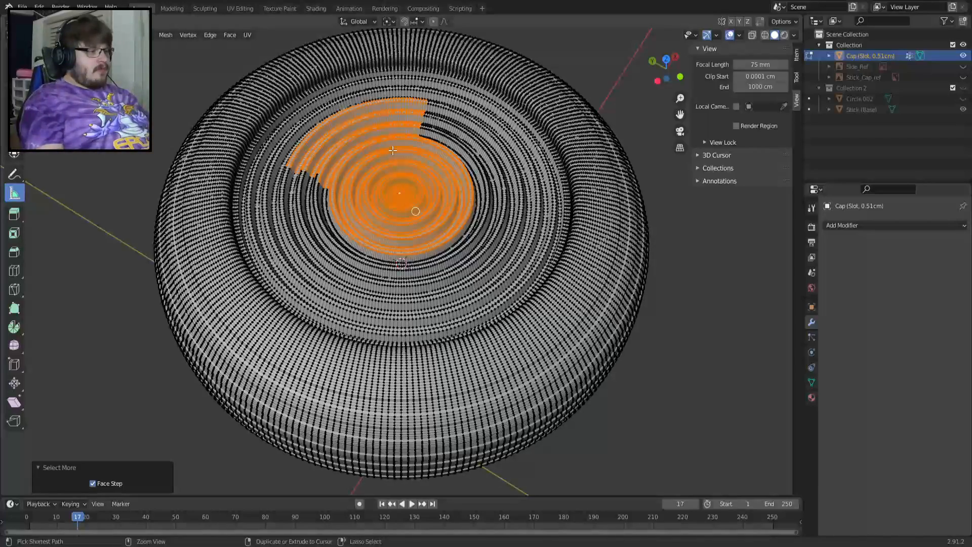
Grow the selection over the rest of the ridged top and the outer rim, and hide the selected geometry
scroll(394, 150, "up", 9)
scroll(394, 150, "down", 4)
scroll(395, 150, "up", 4)
scroll(394, 150, "down", 10)
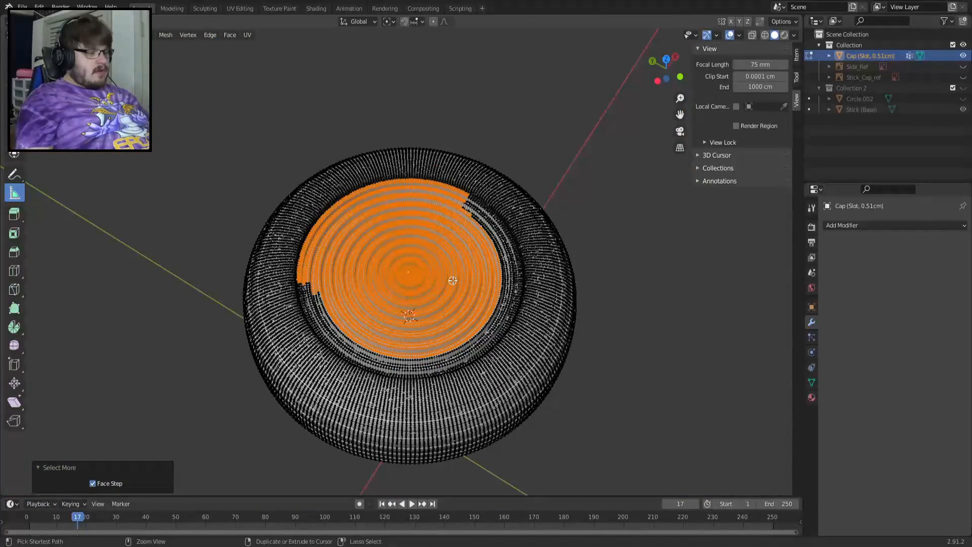
key("ctrl+KP_Add")
key("ctrl+KP_Add")
key("ctrl+KP_Add")
key("ctrl+KP_Add")
key("ctrl+KP_Add")
key("ctrl+KP_Add")
key("ctrl+KP_Add")
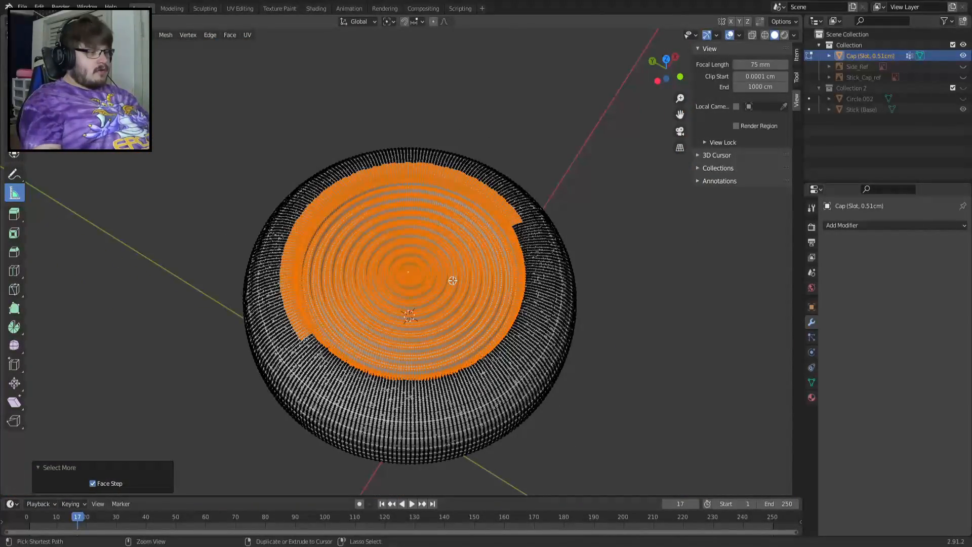
key("ctrl+KP_Add")
key("ctrl+KP_Add")
key("ctrl+KP_Add")
key("ctrl+KP_Add")
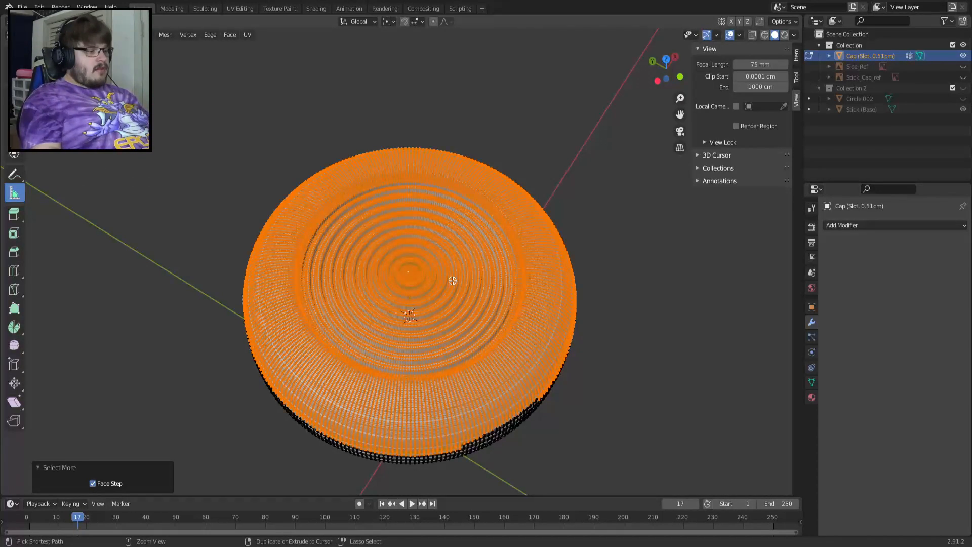
key("ctrl+KP_Add")
scroll(443, 316, "up", 5)
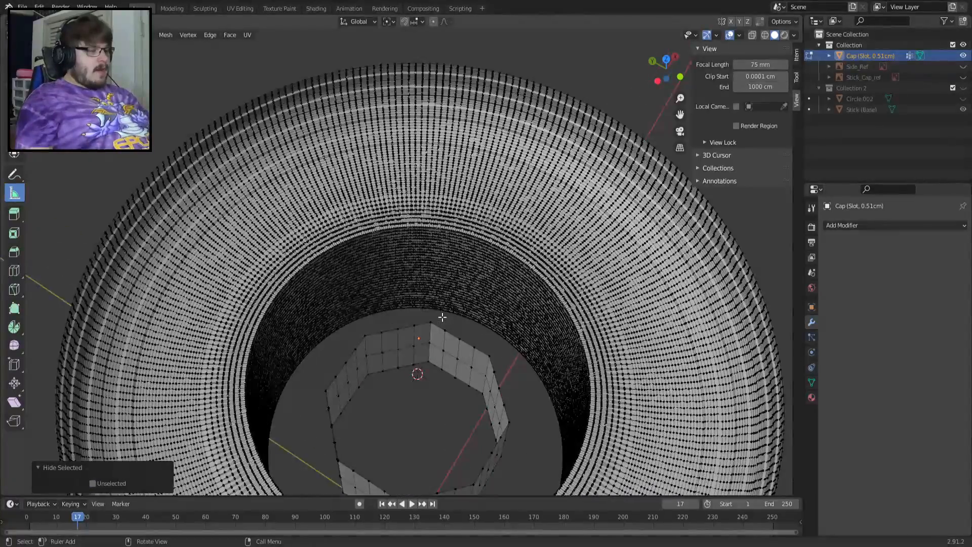
Examine the slot ring inside the opened cap from above and below, selecting its upper edge loop
middle_click_drag(444, 321, 441, 252)
scroll(457, 174, "up", 3)
key("KP_5")
key("KP_7")
scroll(441, 252, "down", 5)
middle_click_drag(341, 232, 284, 163)
scroll(211, 226, "up", 5)
middle_click_drag(211, 225, 372, 242, "shift")
scroll(492, 250, "up", 3)
scroll(618, 296, "up", 2)
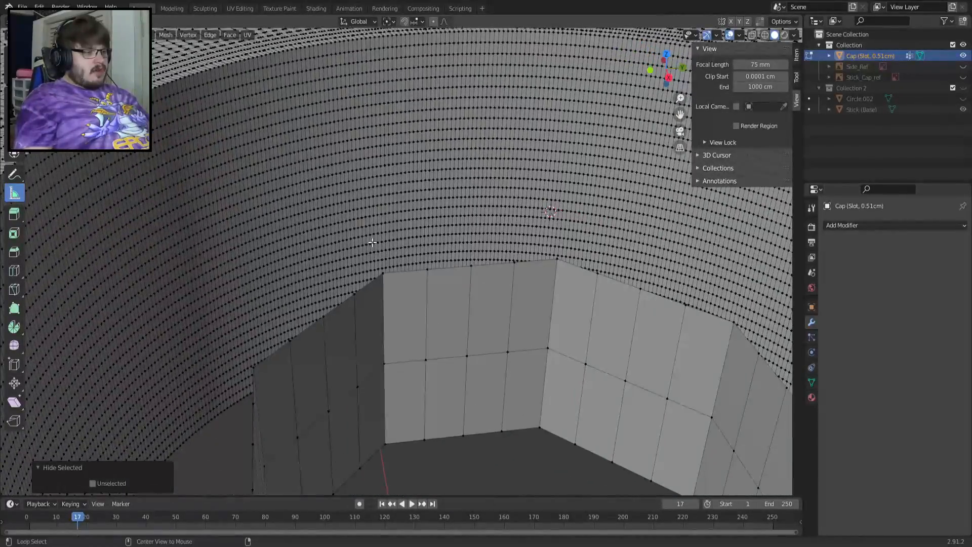
left_click(407, 271, "alt")
middle_click_drag(407, 270, 412, 281)
middle_click_drag(378, 316, 414, 230)
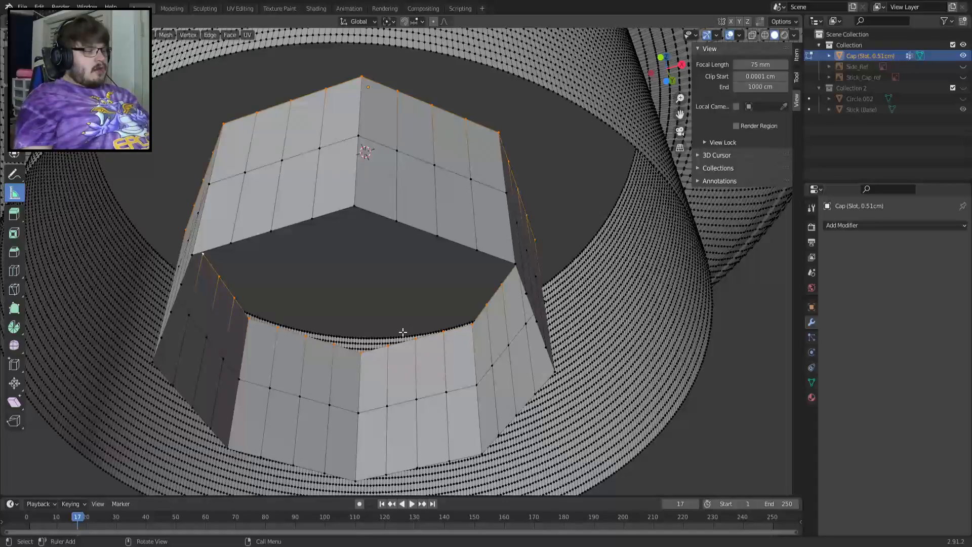
Select the slot ring's lower edge loop and snap the 3D cursor to that selection
key("KP_1")
mouse_move(404, 339)
middle_mouse_down()
mouse_move(417, 294)
mouse_move(415, 327)
middle_mouse_up()
key("a")
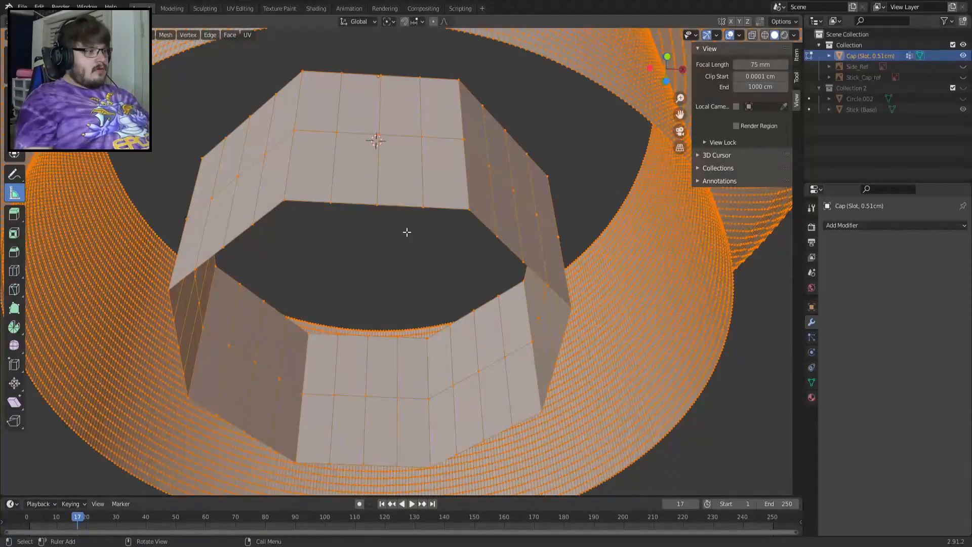
left_click(398, 206, "alt")
key("shift+s")
left_click(409, 263)
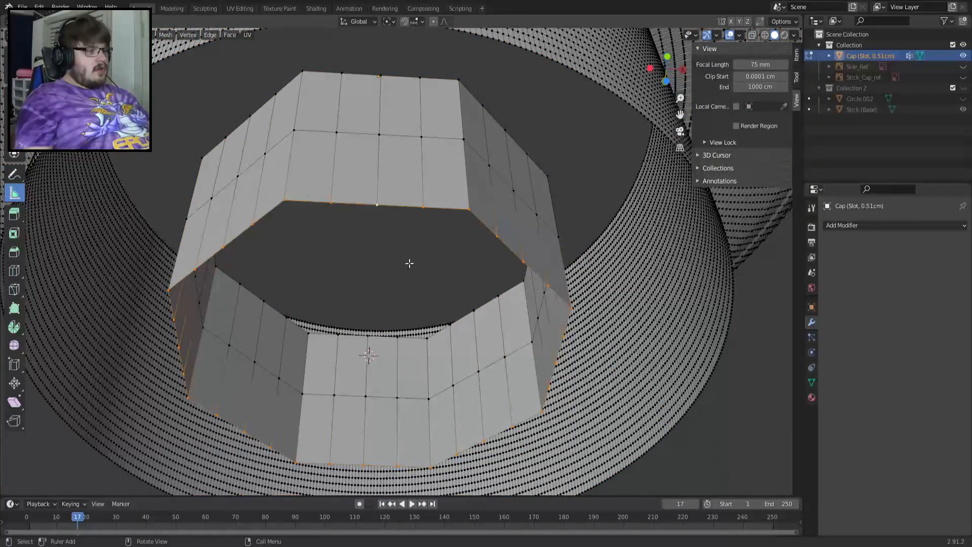
Select the whole slot ring by its lower, middle and upper edge loops
key("a")
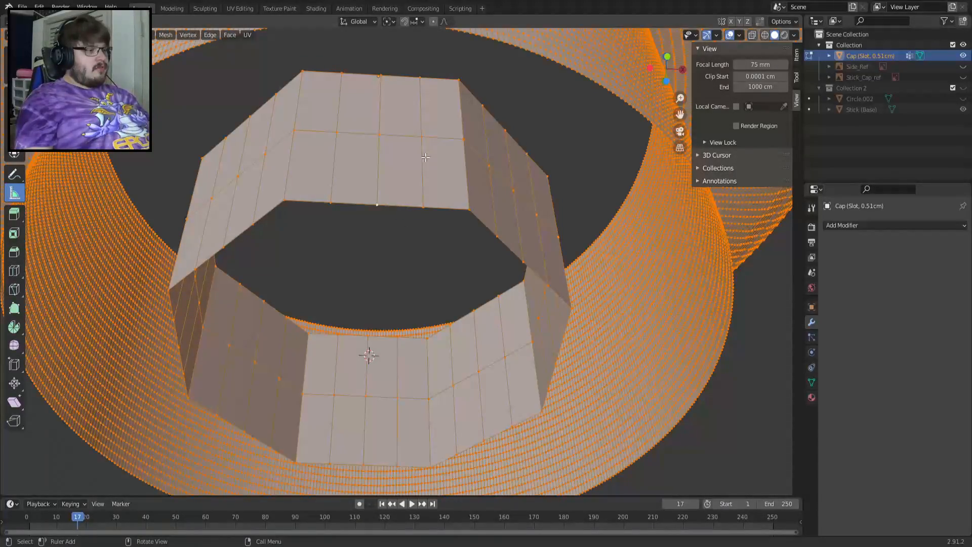
left_click(499, 225, "alt")
left_click(407, 137, "alt+shift")
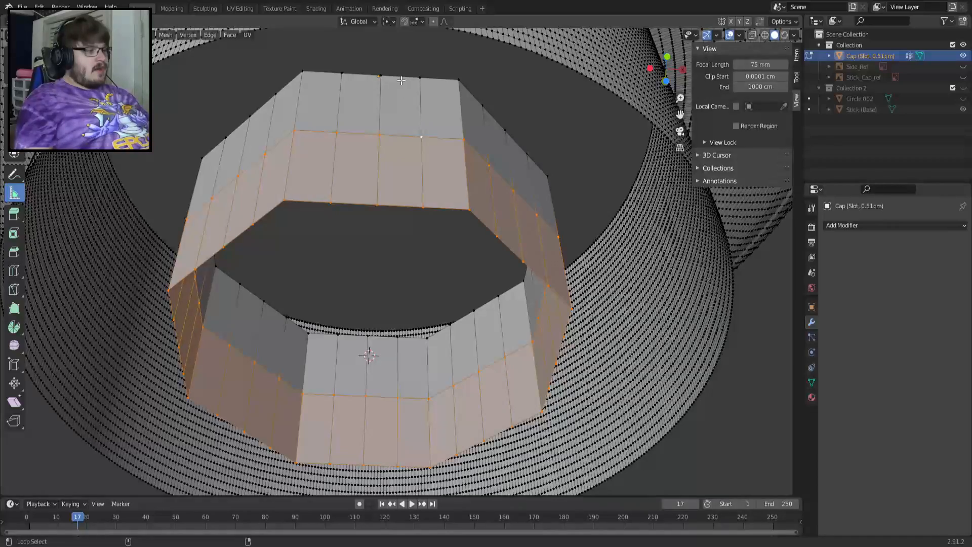
left_click(409, 78, "alt+shift")
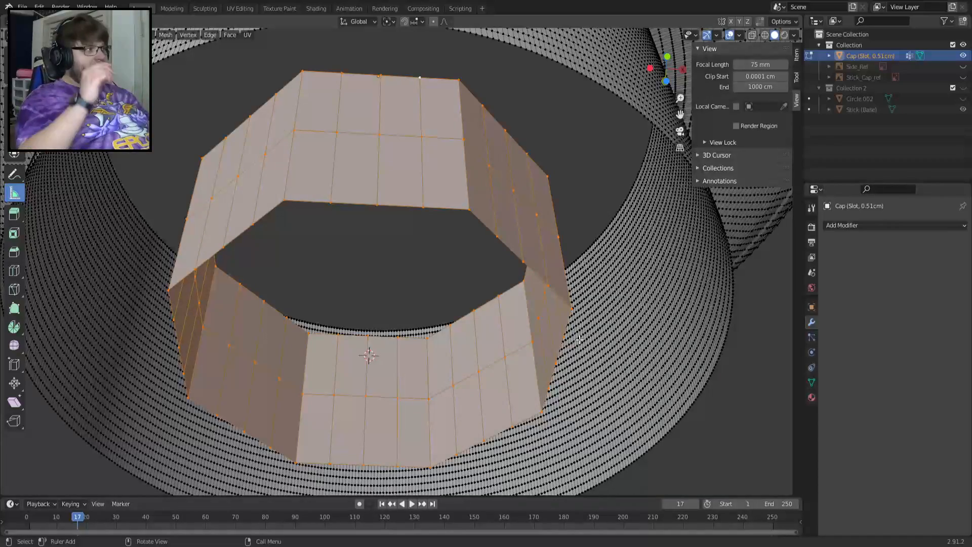
Show Collection 2 with Stick (Base) visible and Circle.002 hidden, for comparison with the cap
scroll(579, 340, "down", 3)
left_click(961, 107)
left_click(962, 99)
middle_click_drag(561, 344, 529, 376)
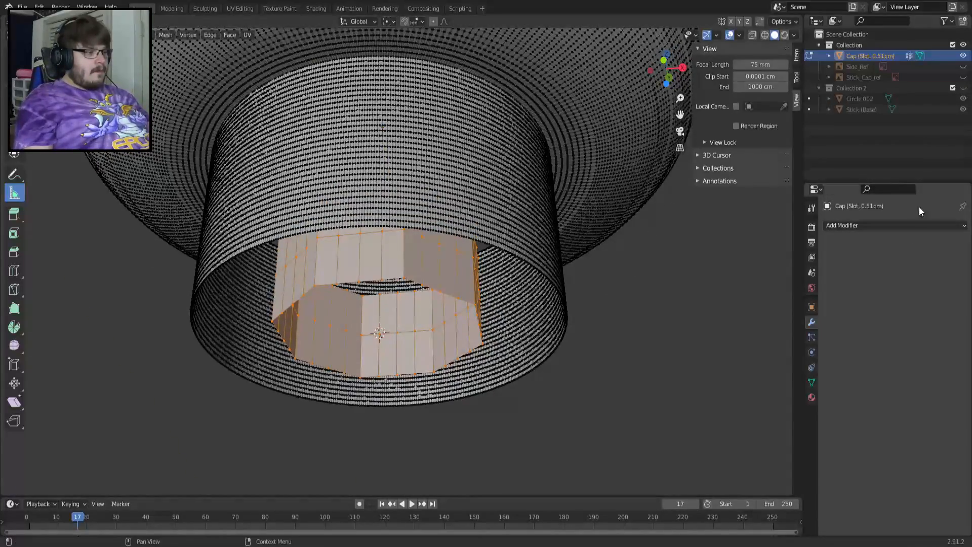
left_click(962, 89)
left_click(963, 97)
middle_click_drag(577, 324, 547, 418)
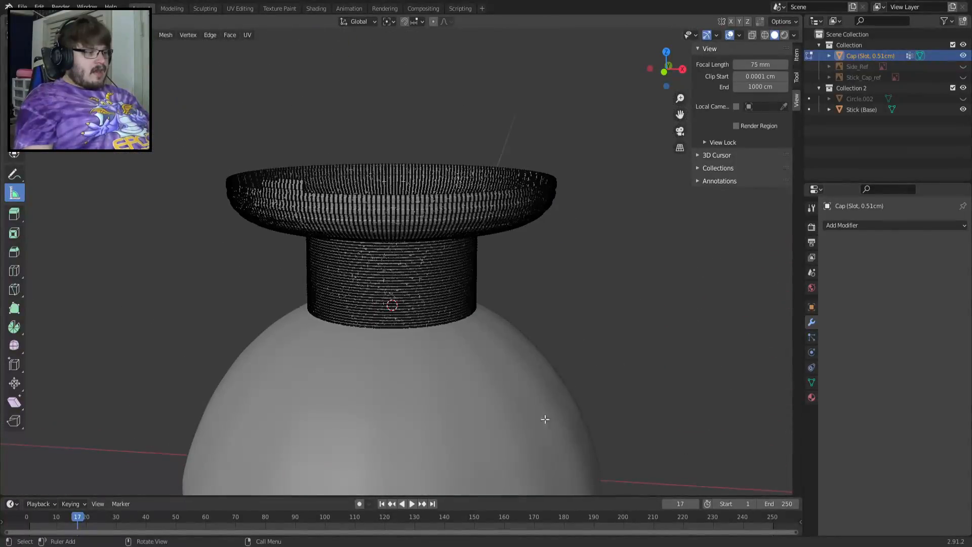
Examine in see-through wireframe how the slot ring lines up with the post of Stick (Base)
scroll(462, 403, "up", 3)
key("alt+z")
scroll(390, 417, "up", 3)
scroll(456, 282, "up", 3)
middle_click_drag(456, 282, 488, 289)
scroll(488, 289, "down", 4)
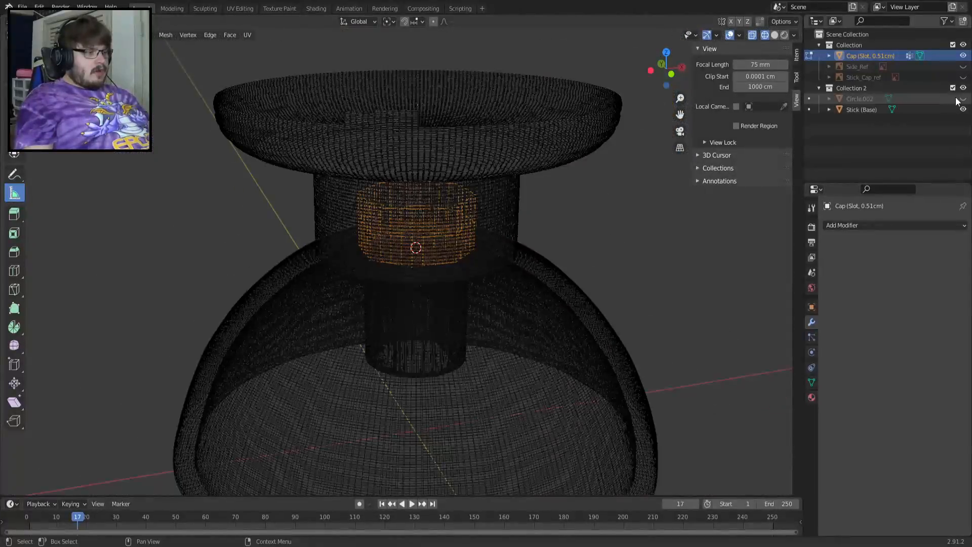
Hide Collection 2 and return to solid shading with the slot ring in view from below
left_click(963, 88)
key("z")
left_click(680, 175)
middle_click_drag(581, 238, 490, 267)
scroll(499, 206, "up", 4)
middle_click_drag(499, 207, 493, 216)
Set the transform pivot point to 3D Cursor and show the slot ring in wireframe from the front
left_click(389, 22)
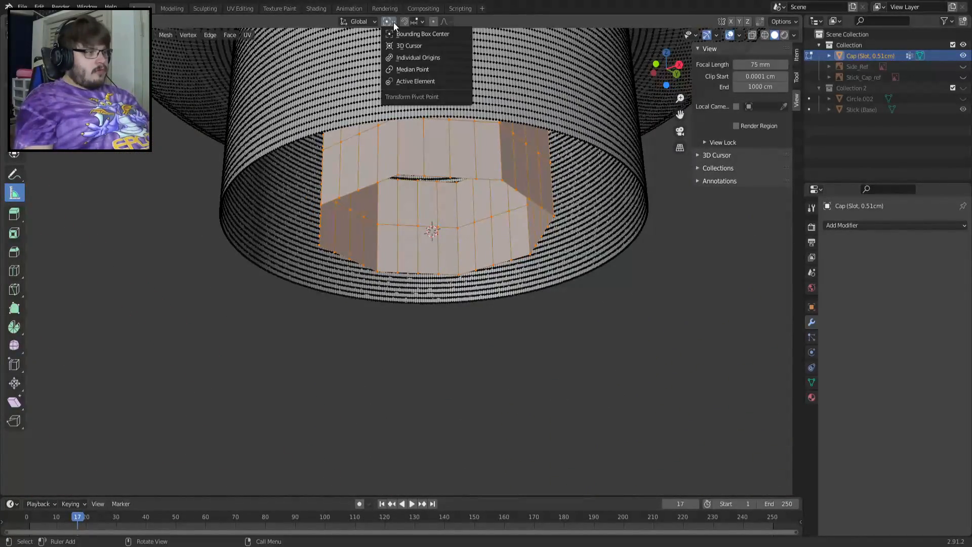
left_click(419, 46)
key("z")
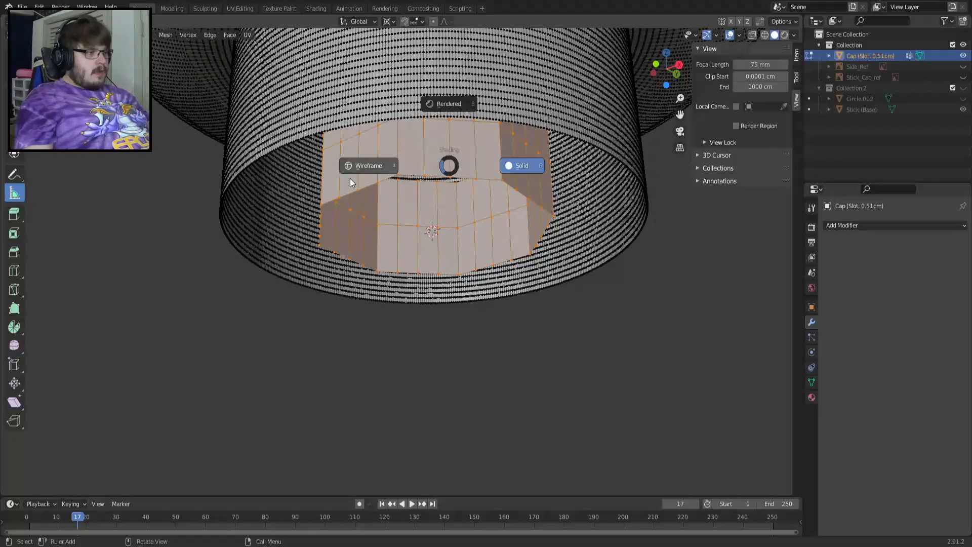
left_click(353, 179)
key("KP_1")
middle_click_drag(509, 167, 453, 310, "shift")
Try to stretch the selected slot ring along Z from the 3D cursor, and undo the scaling
key("s")
key("z")
right_click(495, 328)
key("s")
key("z")
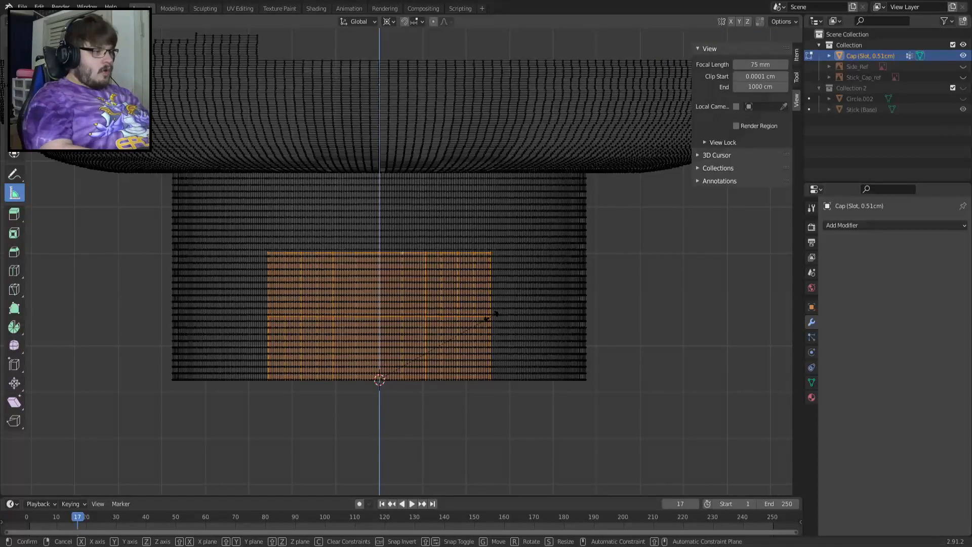
left_click(492, 316)
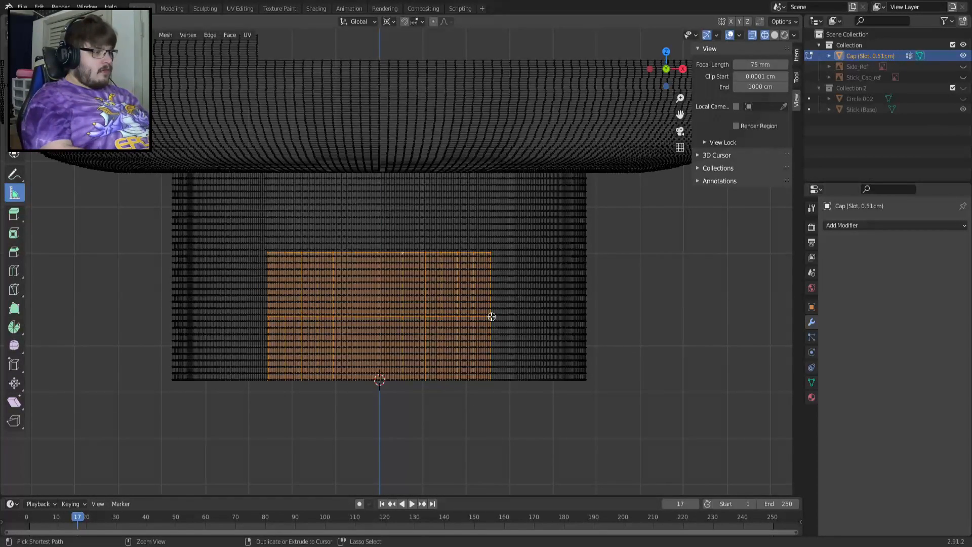
key("ctrl+z")
key("ctrl+shift+z")
key("ctrl+z")
Scale the slot ring up along Z from the 3D cursor, raising its upper edge inside the cap's stem
key("s")
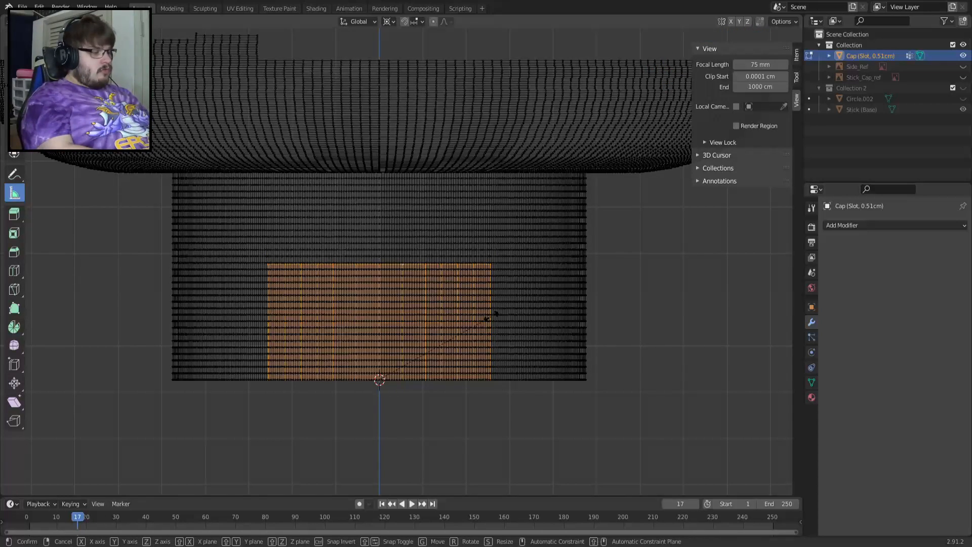
key("z")
left_click(490, 317)
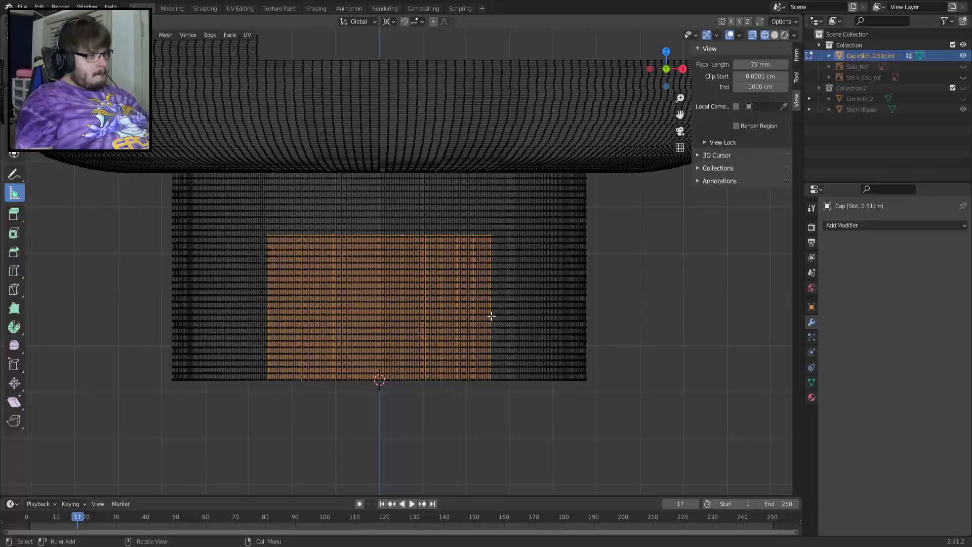
scroll(490, 316, "down", 4)
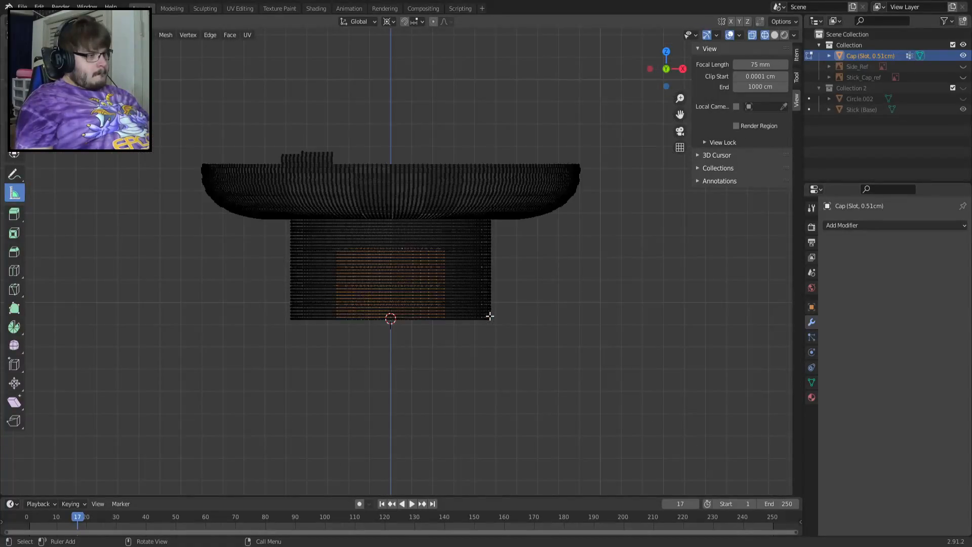
scroll(490, 316, "up", 2)
Return to solid shading in Edit Mode and inspect the stretched slot ring from above
key("Tab")
mouse_move(490, 316)
middle_mouse_down()
mouse_move(516, 224)
mouse_move(434, 253)
mouse_move(372, 235)
mouse_move(225, 381)
mouse_move(207, 425)
mouse_move(192, 354)
mouse_move(180, 387)
mouse_move(214, 234)
mouse_move(136, 374)
middle_mouse_up()
key("Tab")
key("z")
left_click(590, 235)
scroll(372, 234, "up", 4)
scroll(366, 233, "up", 1)
scroll(366, 234, "down", 2)
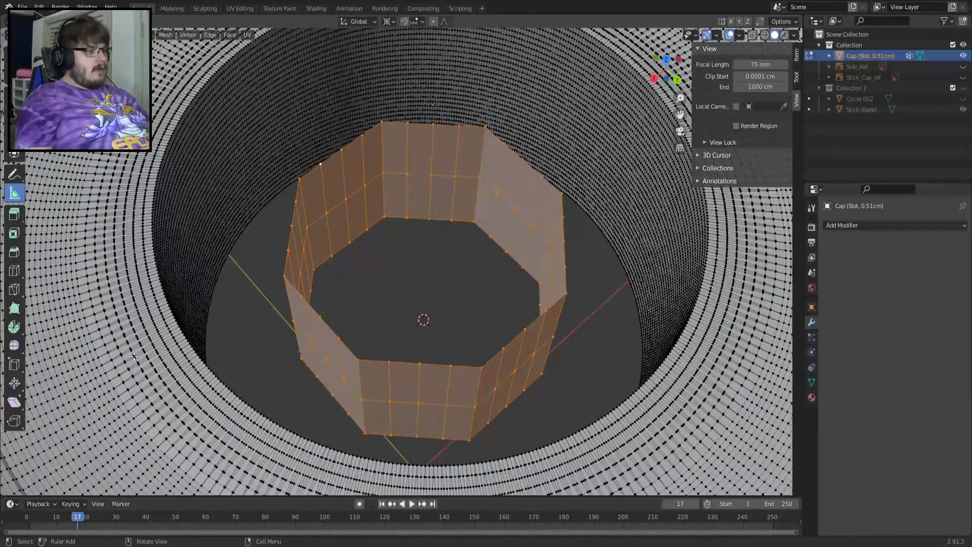
Select only the slot ring's upper edge loop
left_click(154, 222, "alt")
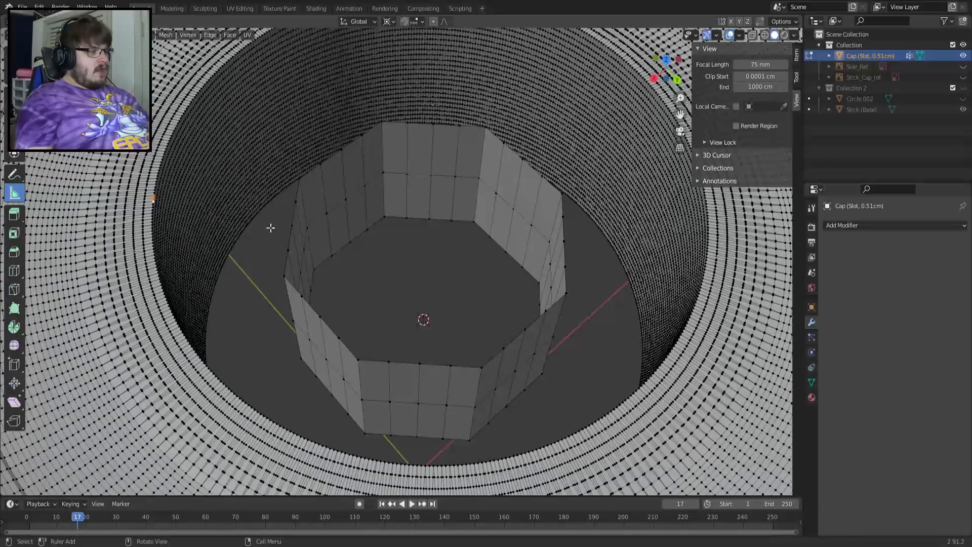
left_click(285, 240, "alt")
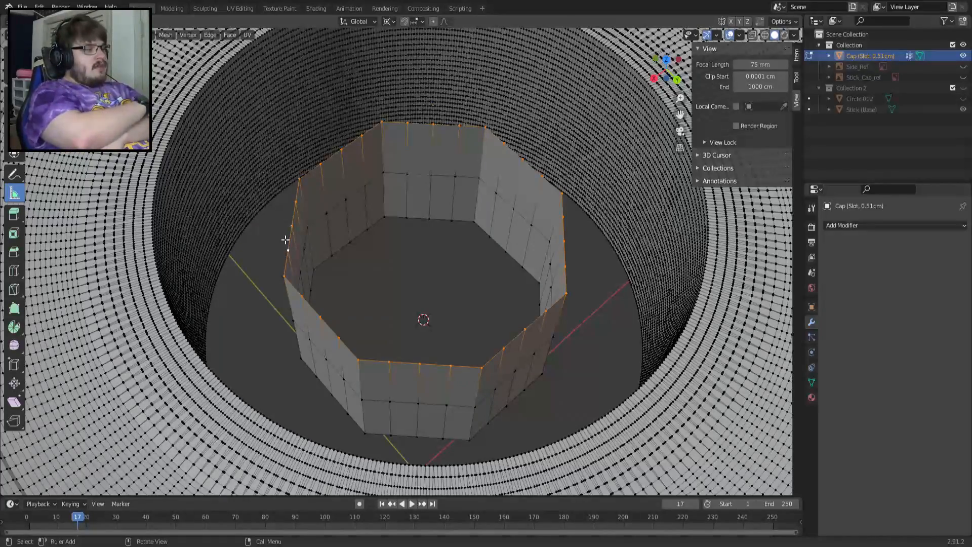
scroll(286, 241, "down", 4)
middle_click_drag(299, 397, 340, 252)
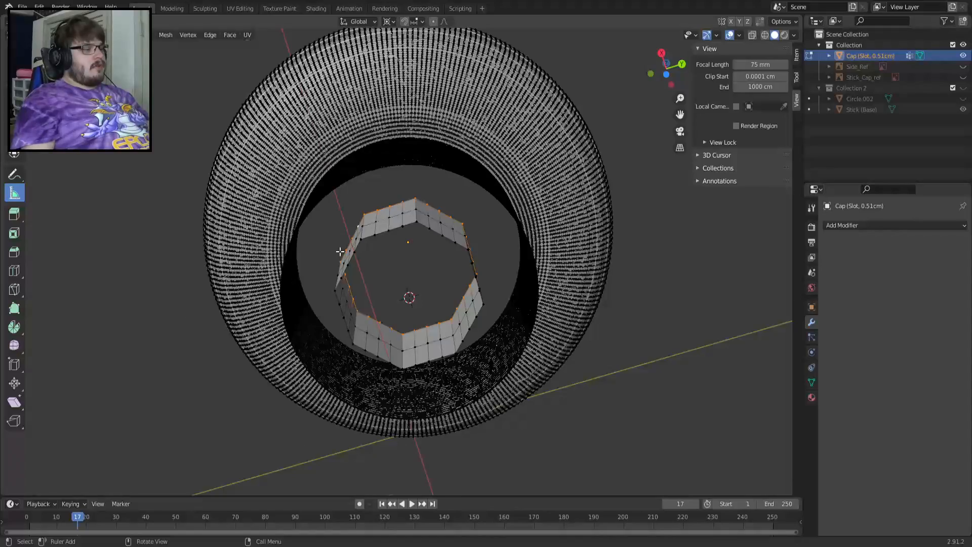
scroll(340, 251, "up", 3)
left_click(288, 248, "alt")
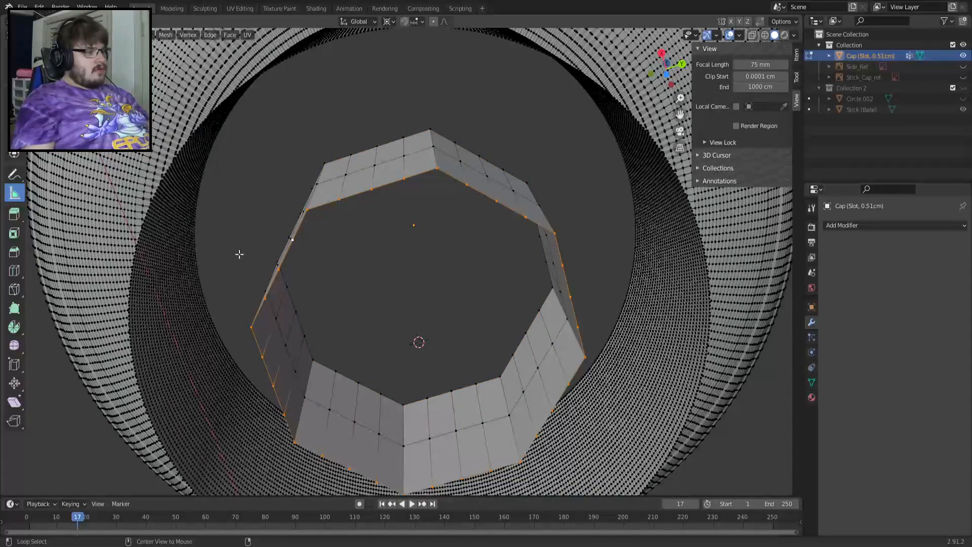
left_click(302, 316, "alt")
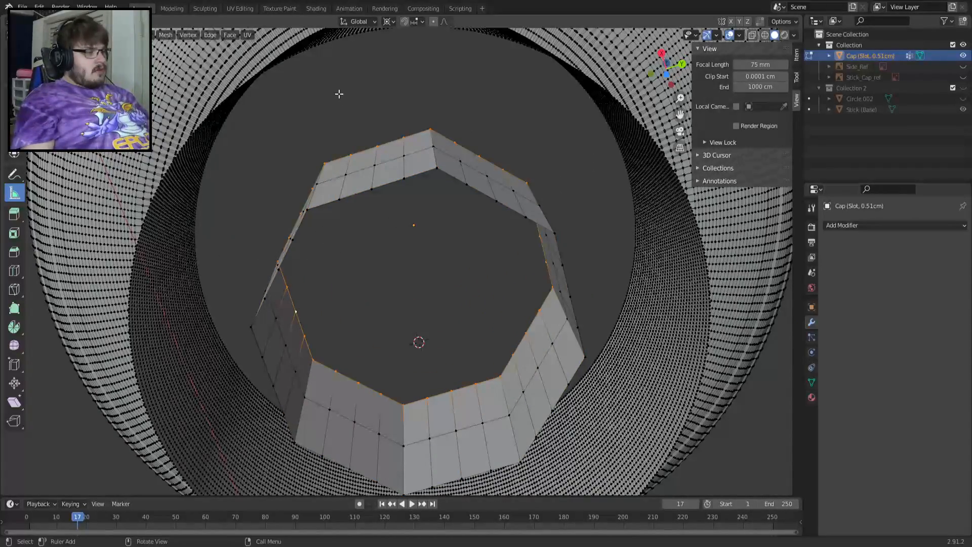
Close the slot ring's upper opening with the Fill face operation and check the new surface
left_click(207, 36)
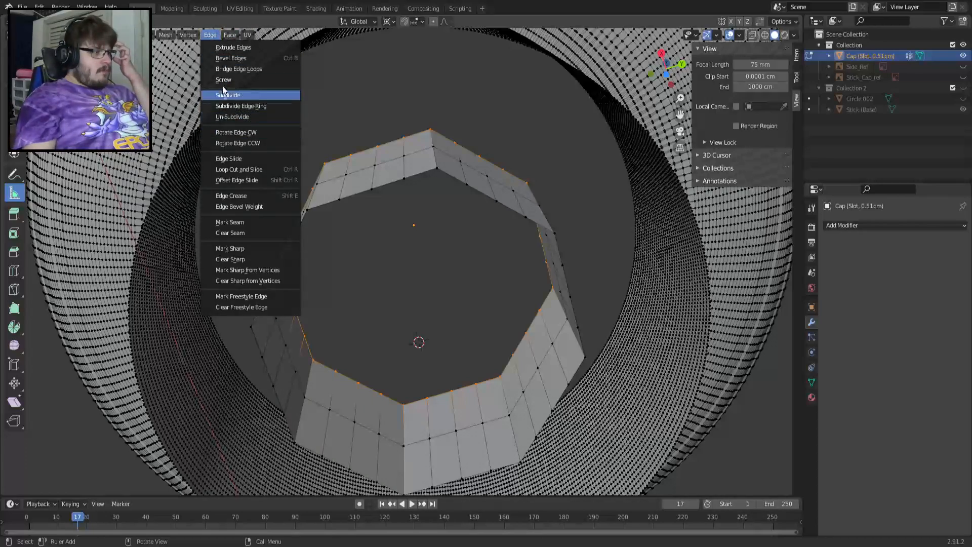
left_click(184, 34)
mouse_move(227, 36)
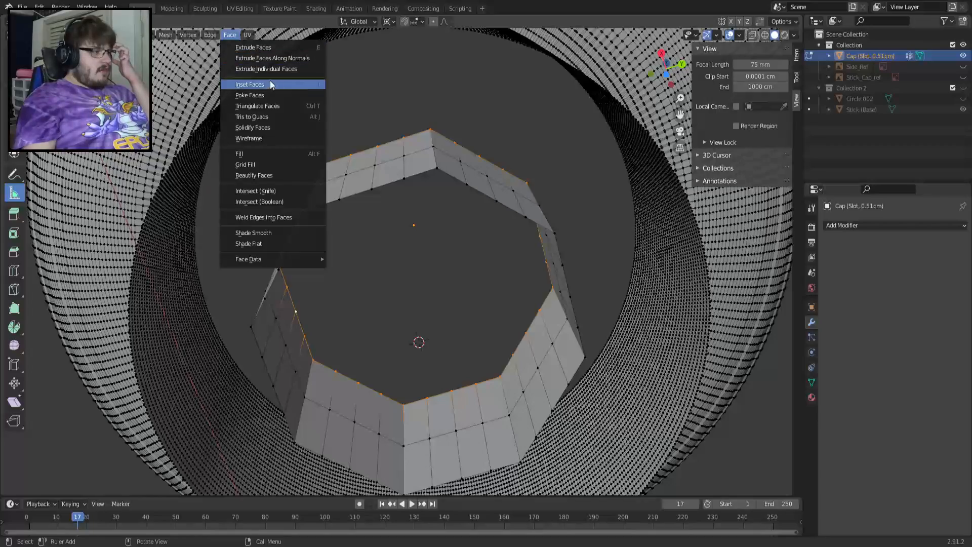
left_click(274, 153)
middle_click_drag(354, 223, 411, 237)
left_click(106, 483)
left_click(106, 483)
left_click(106, 484)
key("Tab")
key("Tab")
scroll(334, 314, "down", 1)
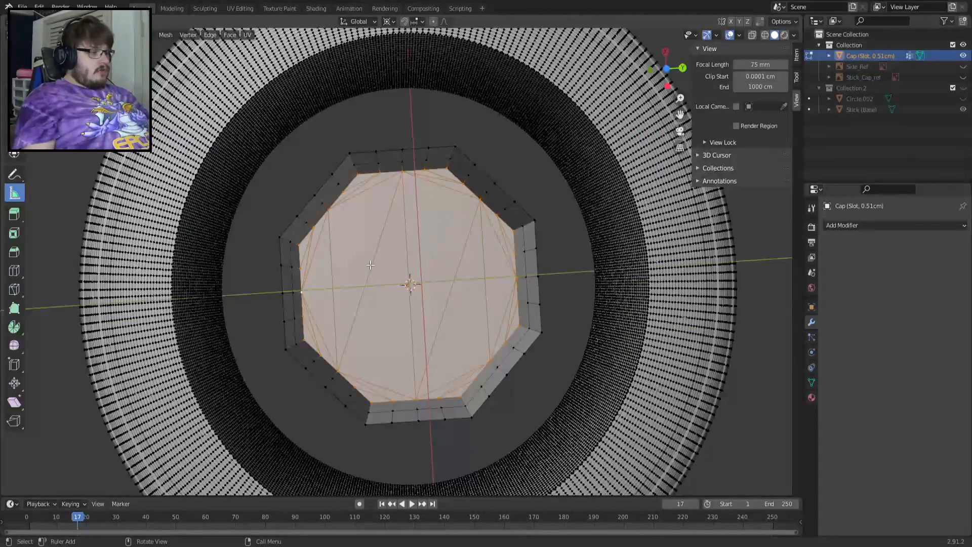
Select the slot ring's lower edge loop together with the bottom edge loop of the cap's outer stem
middle_click_drag(357, 243, 360, 262)
left_click(320, 207, "alt")
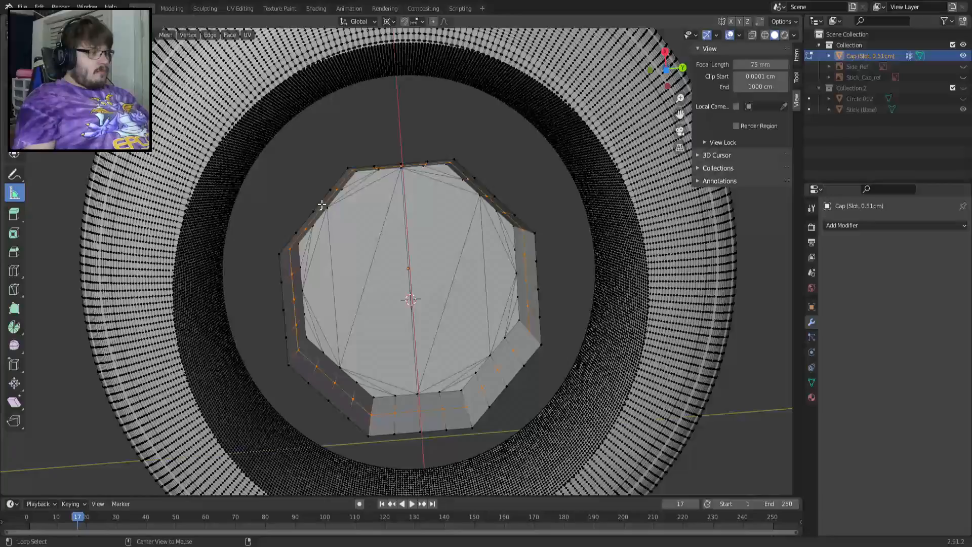
scroll(321, 205, "down", 2)
middle_click_drag(322, 210, 377, 276)
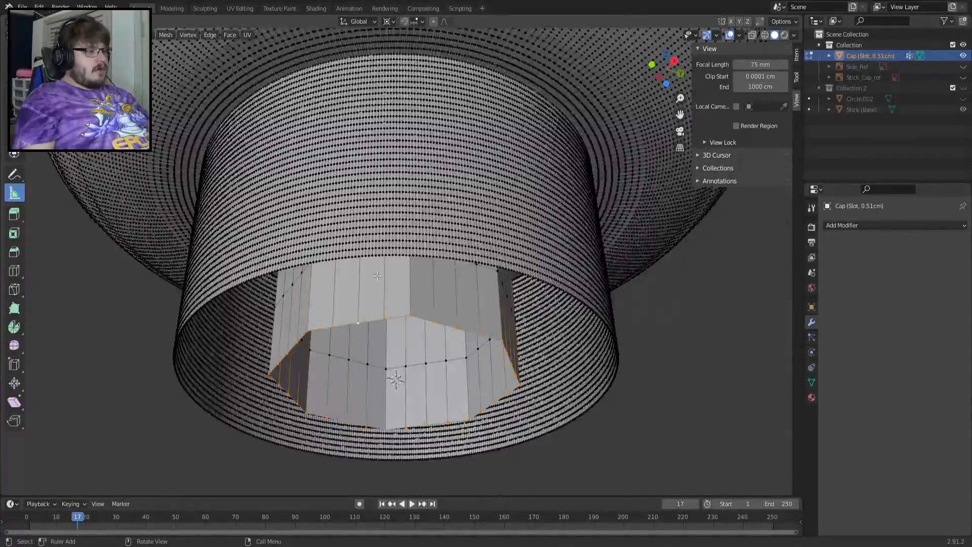
scroll(377, 276, "up", 3)
left_click(359, 237, "alt+shift")
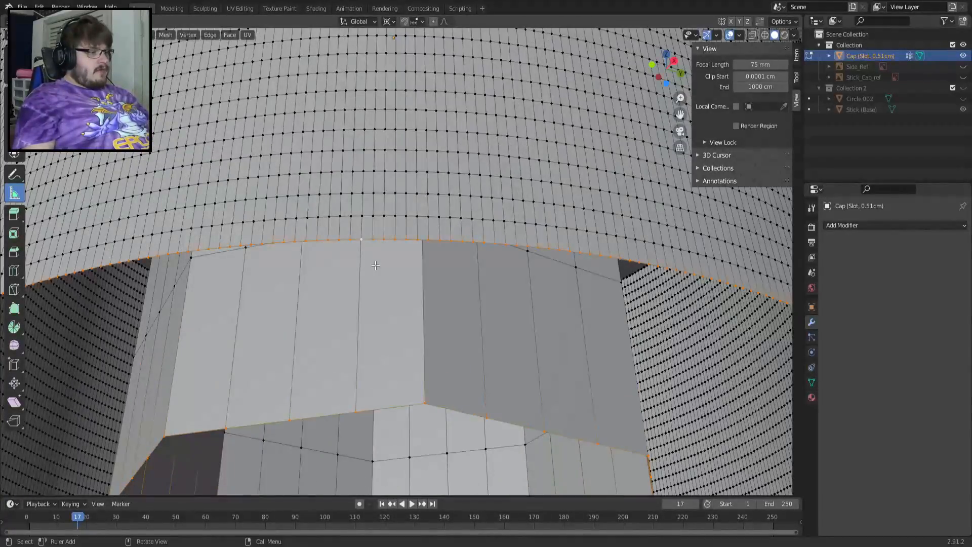
Try to scale the two selected bottom edge loops about the 3D cursor
key("KP_1")
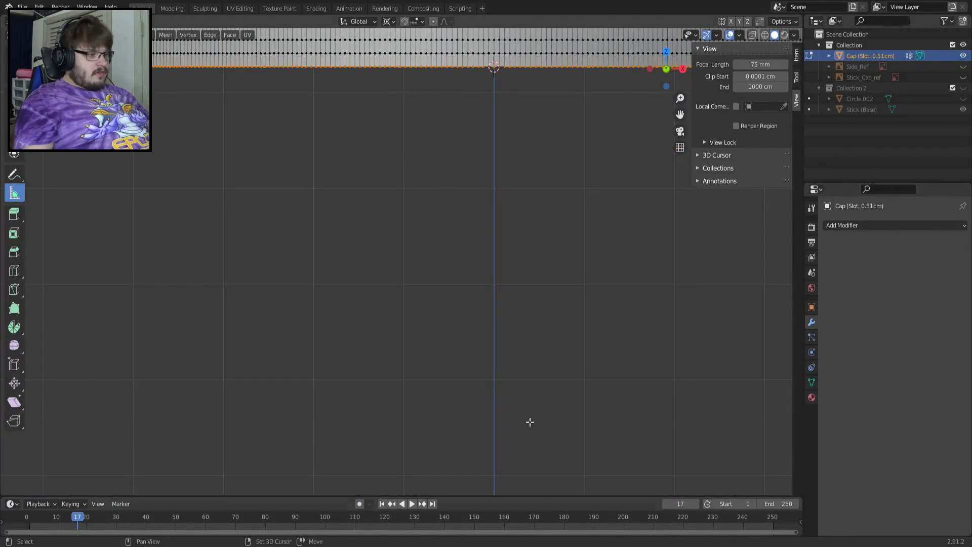
middle_click_drag(499, 300, 421, 367, "shift")
key("s")
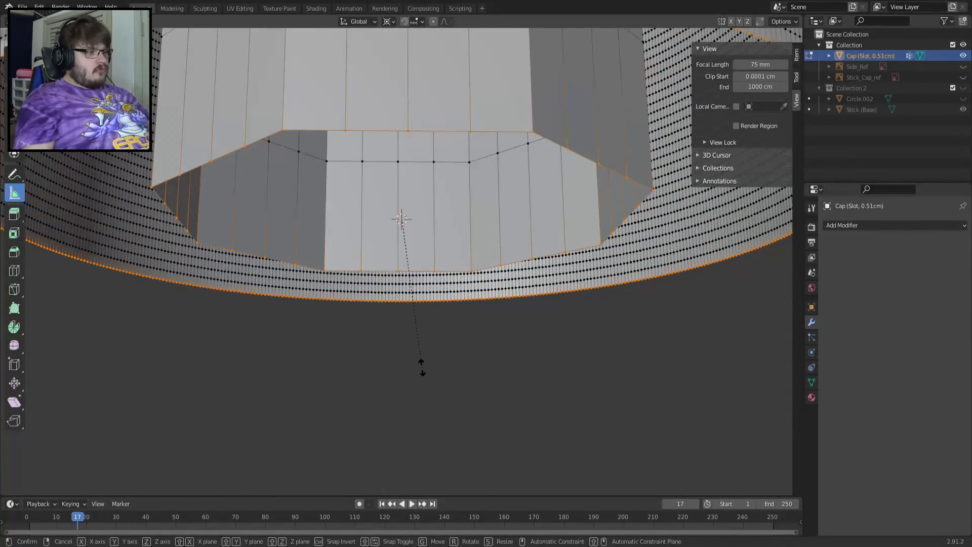
left_click(422, 367)
scroll(427, 369, "down", 4)
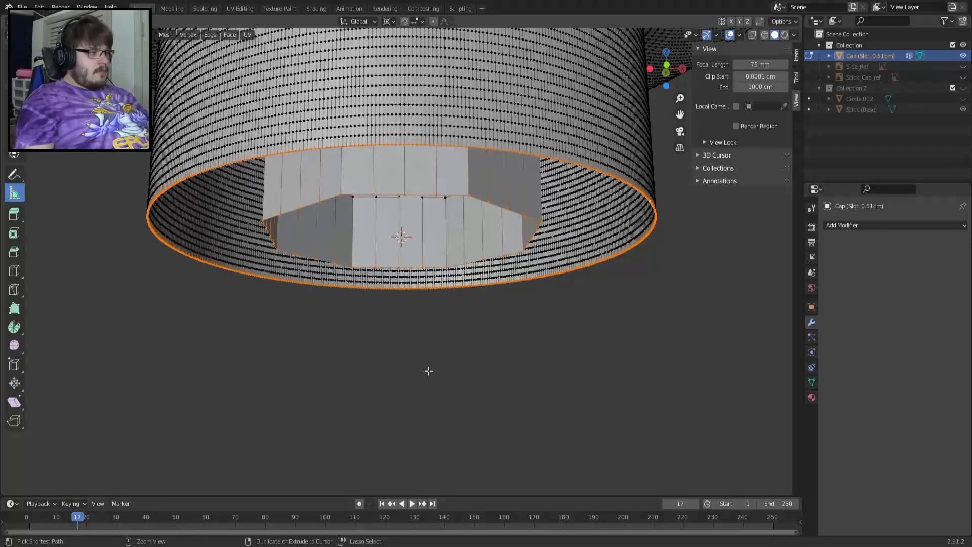
Try to bridge the slot ring's lower edge loop with the bottom edge loop of the cap's outer stem
middle_click_drag(420, 233, 407, 172)
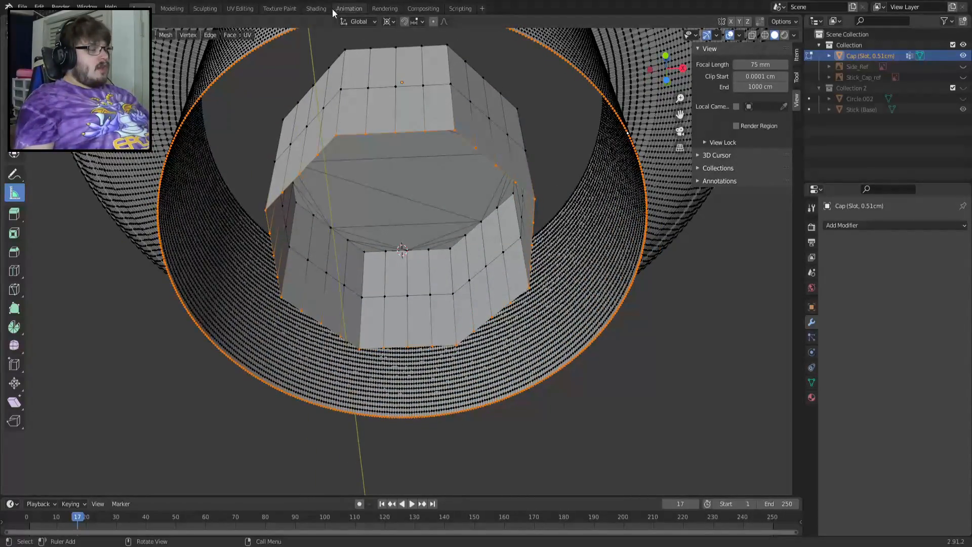
left_click(230, 35)
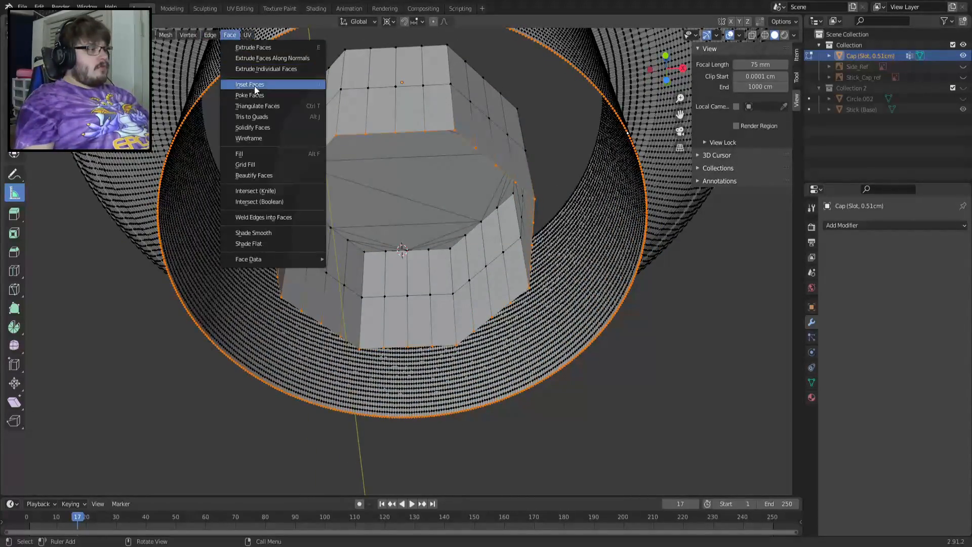
left_click(210, 35)
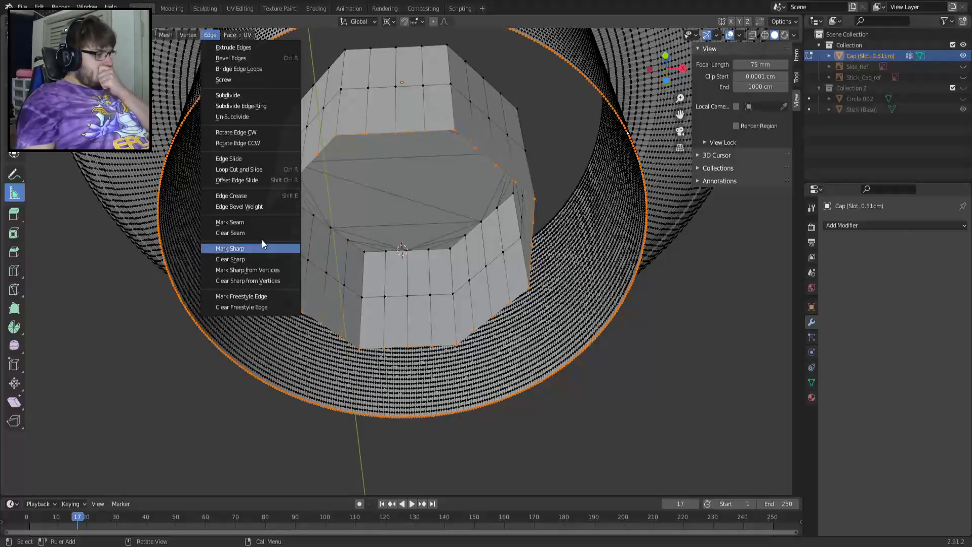
left_click(207, 35)
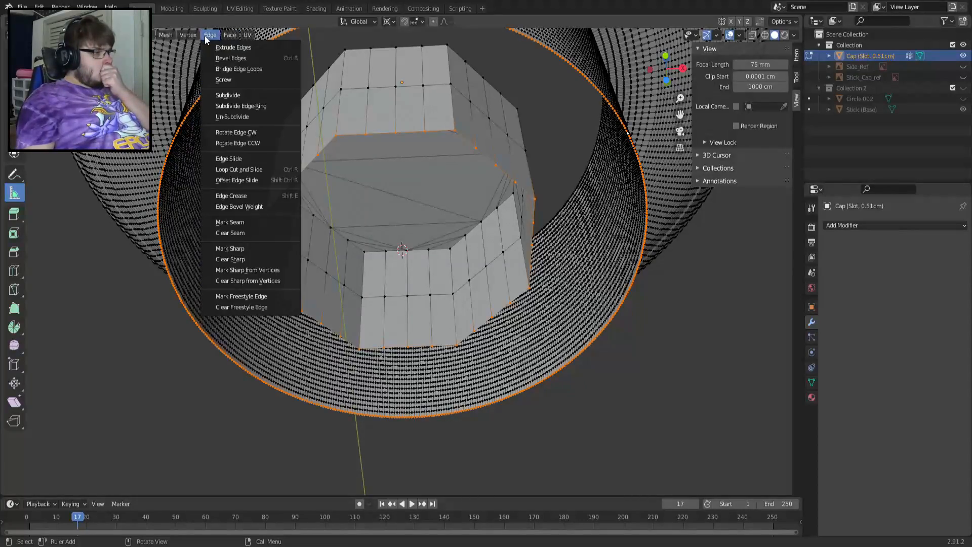
left_click(234, 70)
middle_click_drag(292, 162, 289, 120)
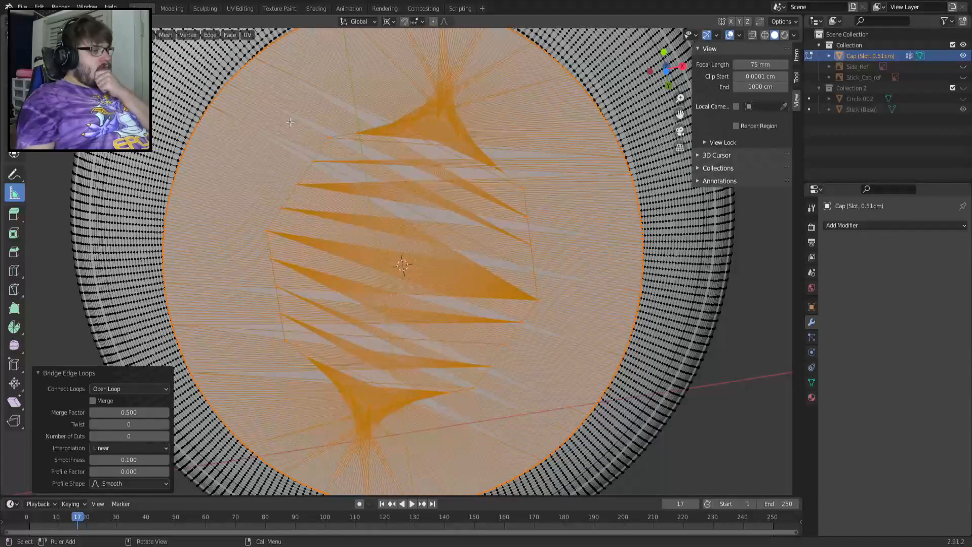
Try the bridge's Closed Loop and Open Loop connection modes, ending on Open Loop with 1 cut
left_click(132, 390)
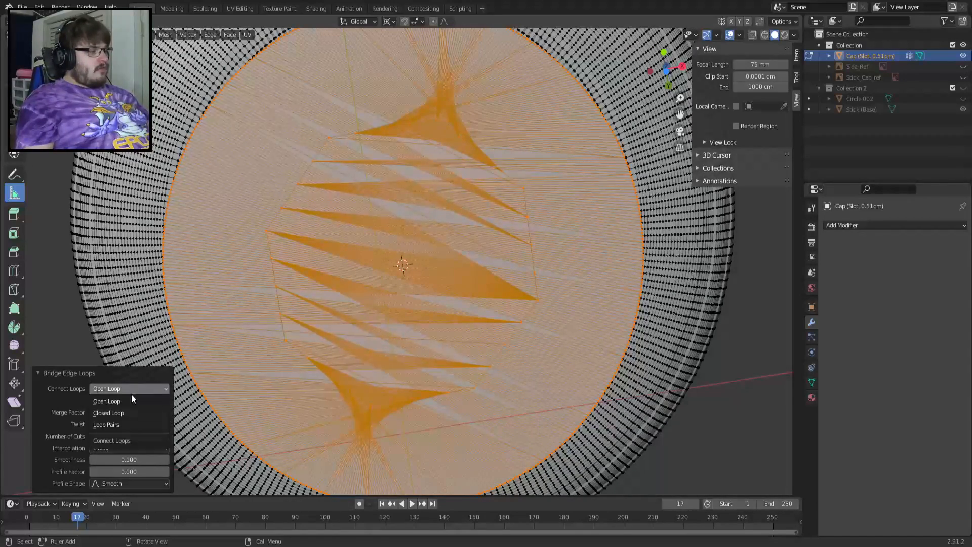
left_click(130, 411)
left_click(141, 388)
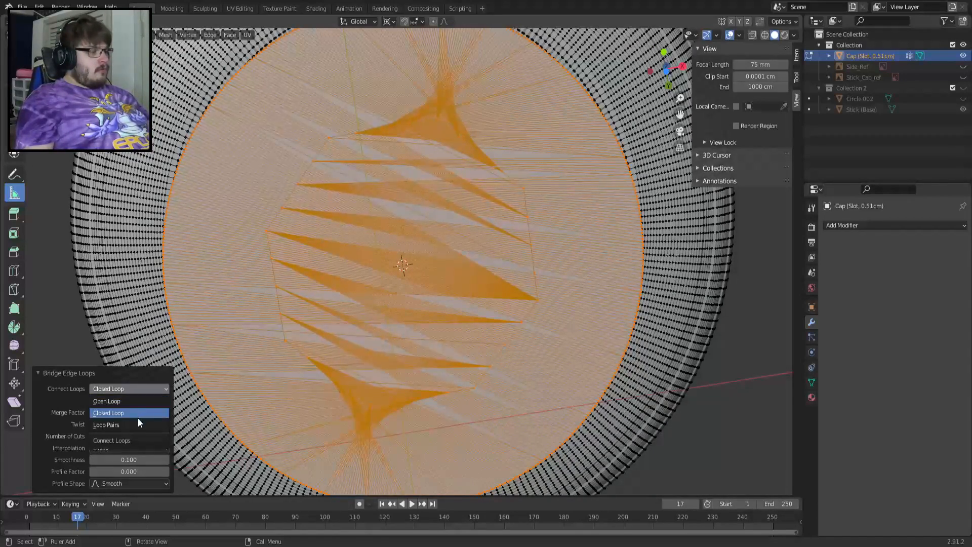
left_click(136, 402)
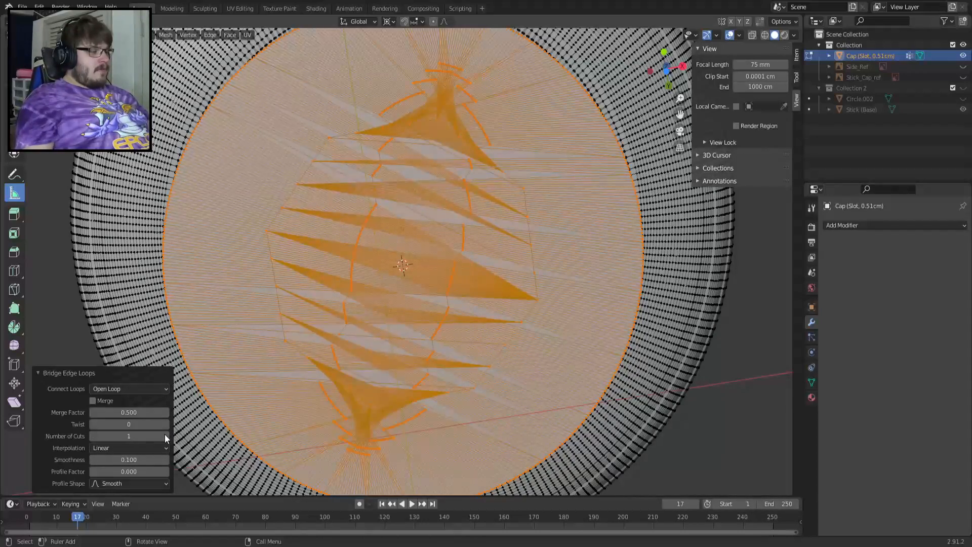
Check the bridged surface outside Edit Mode, return to editing and undo the bridge
key("Tab")
middle_click_drag(403, 343, 440, 402)
scroll(441, 329, "down", 2)
key("Tab")
key("ctrl+z")
key("ctrl+z")
key("ctrl+z")
Select only the slot ring's lower edge loop and extrude it outward by scaling to form a narrow rim
middle_click_drag(386, 243, 312, 221)
scroll(311, 221, "up", 3)
left_click(267, 163, "alt")
middle_click_drag(306, 180, 348, 186)
key("s")
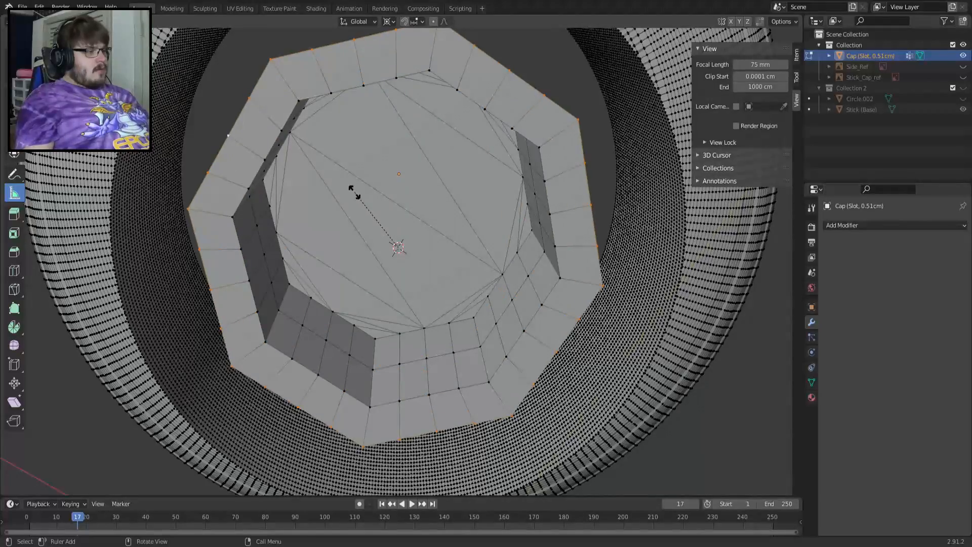
left_click(364, 198)
Add the stem's bottom edge loop to the selected outer rim loop and try Bridge Edge Loops between them
middle_click_drag(145, 178, 234, 182)
left_click(245, 107, "alt+shift")
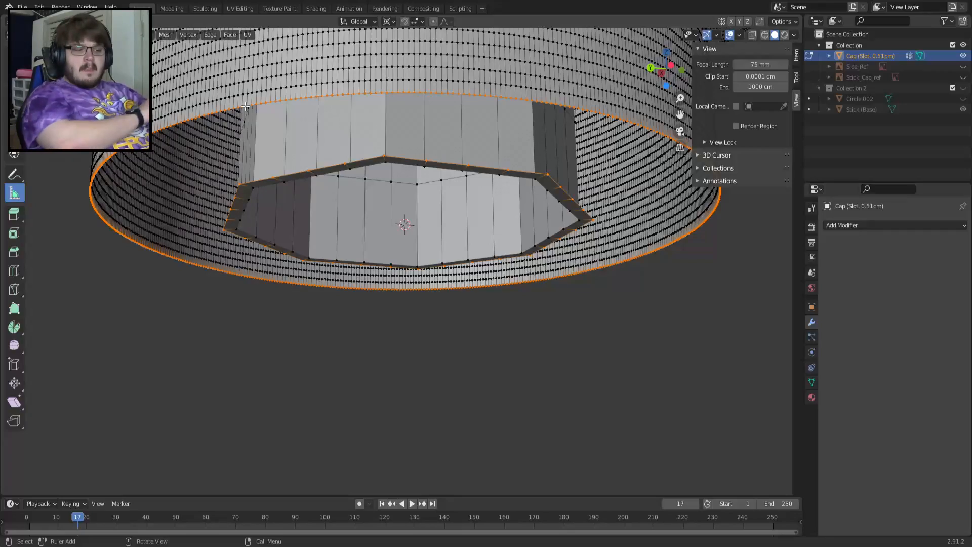
middle_click_drag(245, 106, 266, 81)
left_click(188, 35)
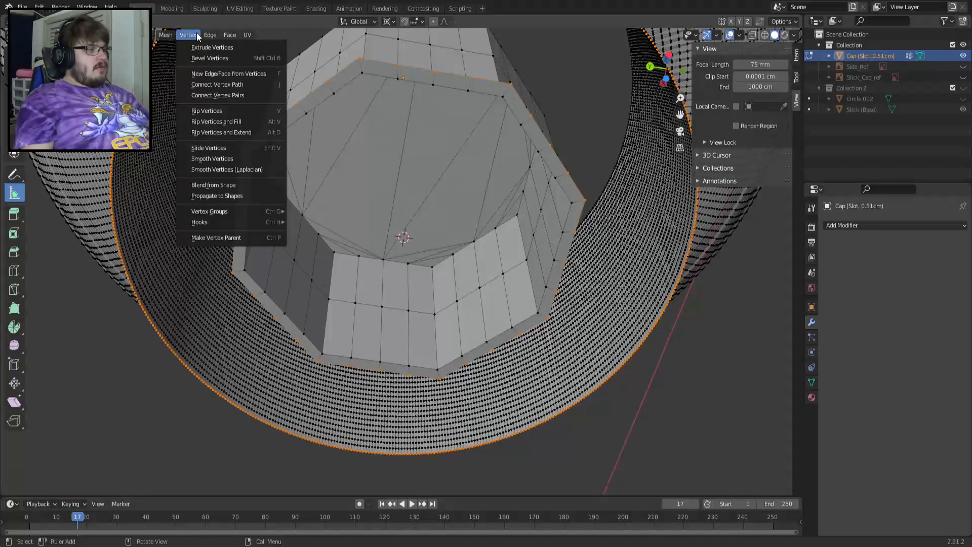
left_click(200, 33)
left_click(199, 34)
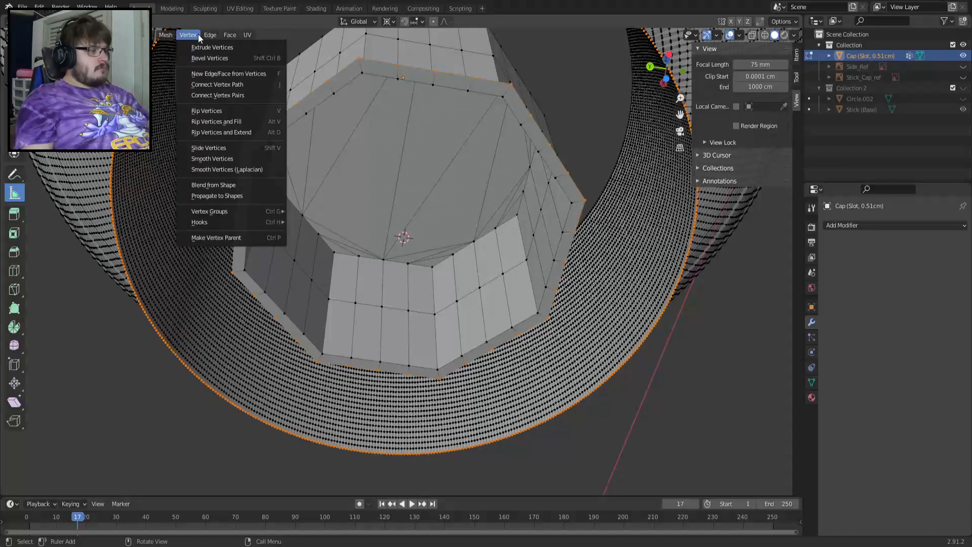
mouse_move(209, 35)
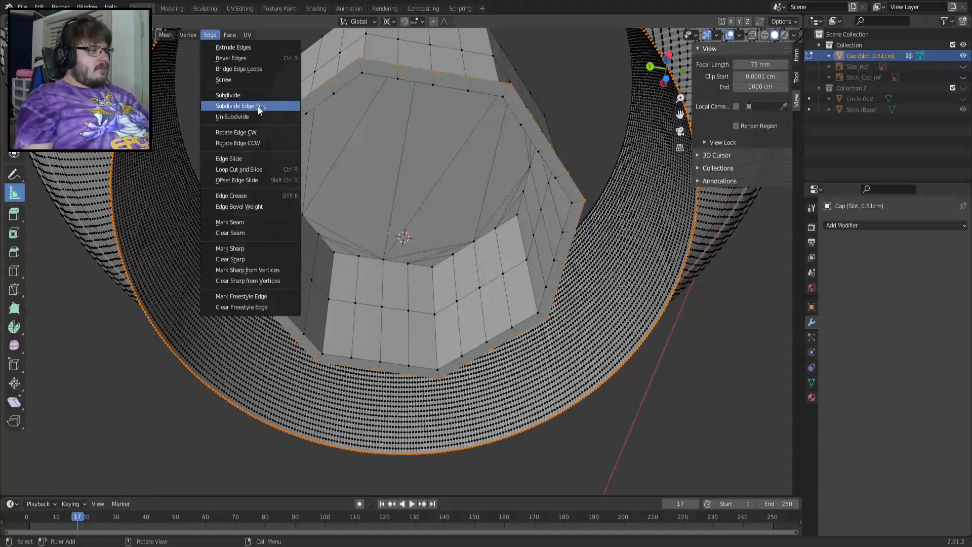
left_click(259, 69)
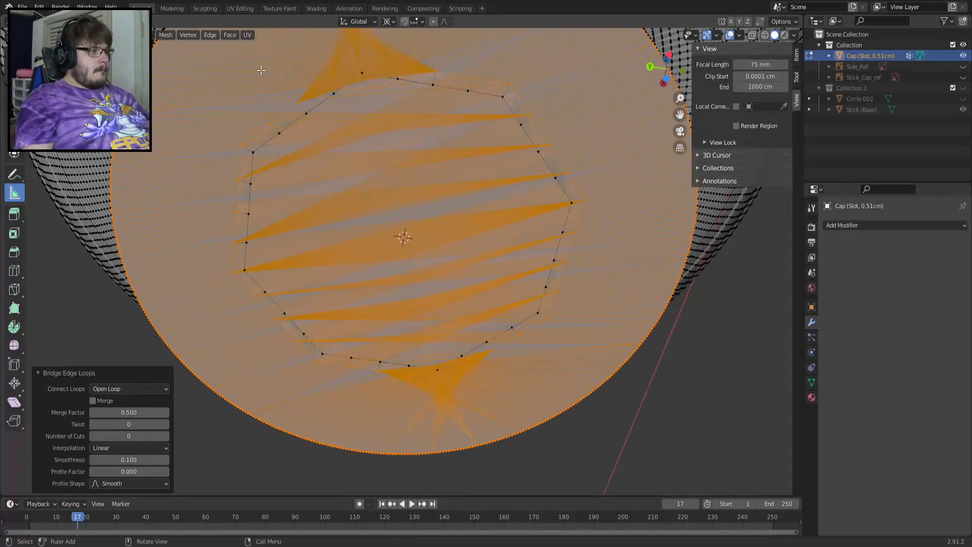
middle_click_drag(305, 190, 204, 215)
key("ctrl+z")
Try to extrude and scale the slot rim loop and the stem's bottom loop together
key("e")
key("s")
left_click(586, 247)
key("ctrl+z")
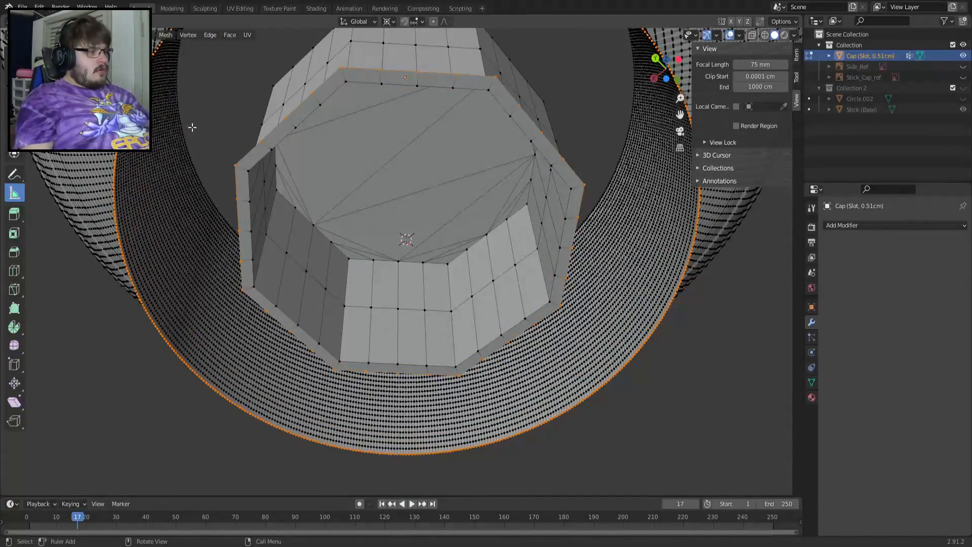
Select only the stem's bottom edge loop and extrude it inward by scaling to form a flat rim
middle_click_drag(260, 92, 260, 162)
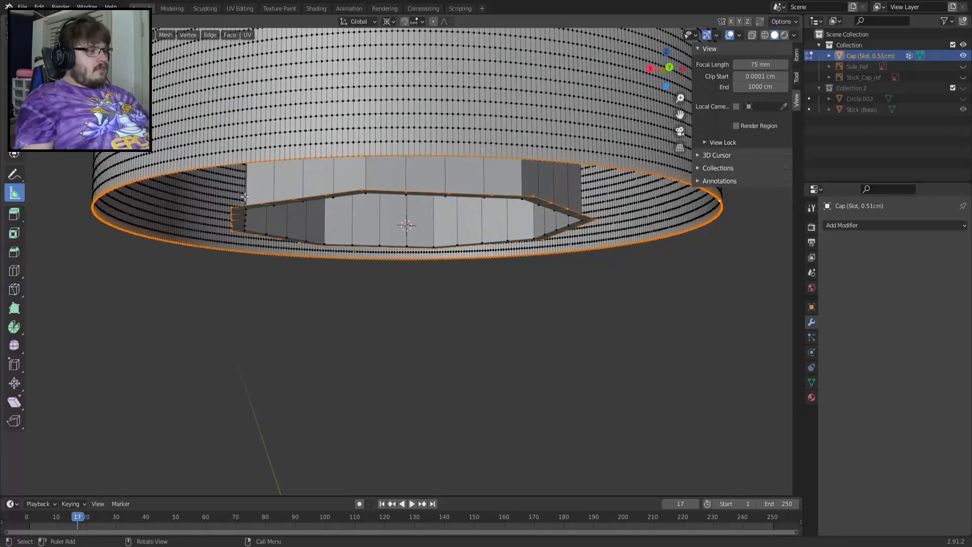
left_click(272, 160, "alt")
middle_click_drag(271, 159, 360, 198)
scroll(361, 198, "down", 1)
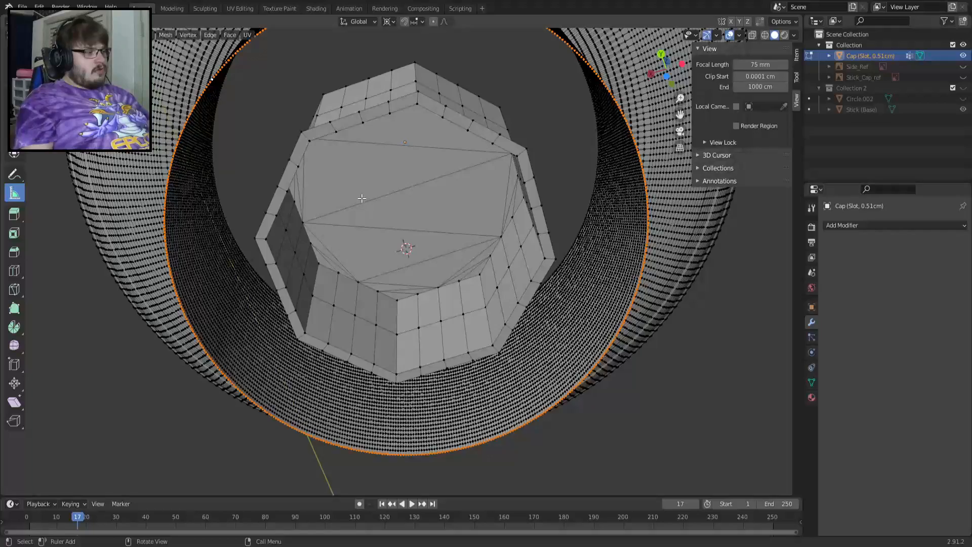
key("e")
key("s")
key("shift+z")
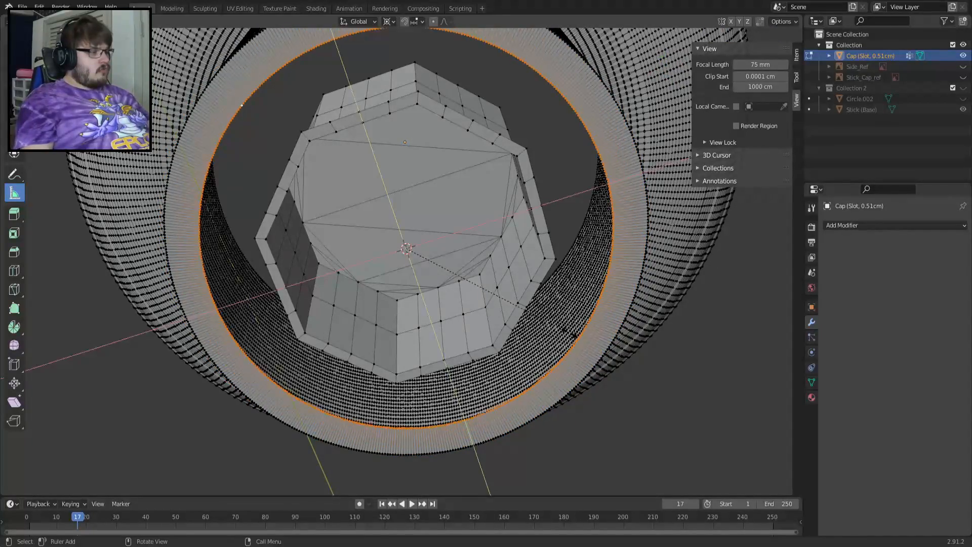
right_click(633, 364)
key("e")
key("s")
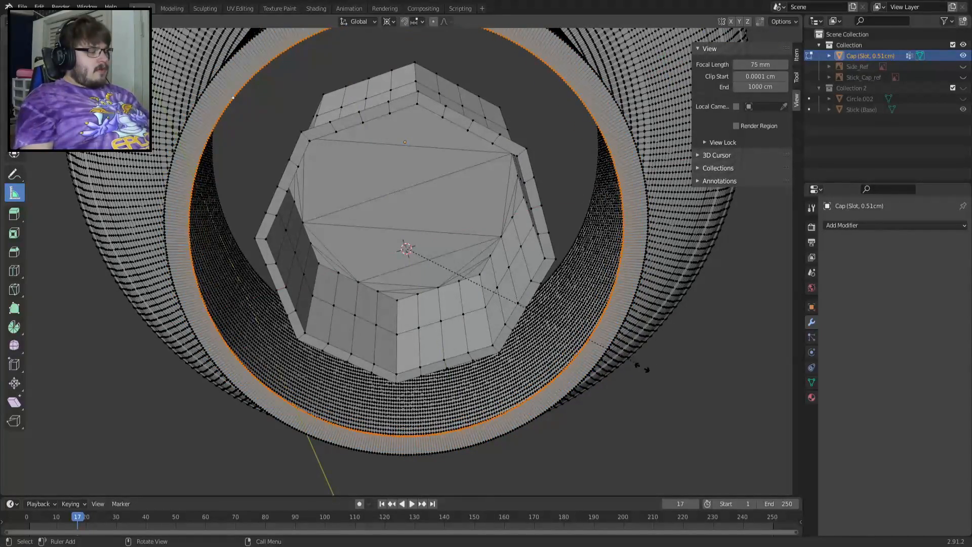
left_click(638, 366)
Try to bridge the stem's inner rim loop with the slot ring's outer rim loop
left_click(278, 194, "alt+shift")
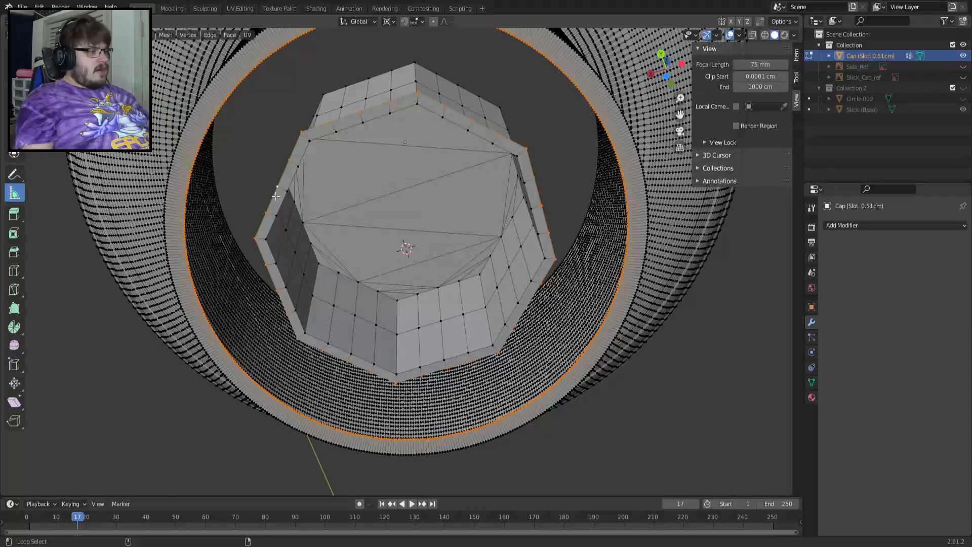
left_click(230, 35)
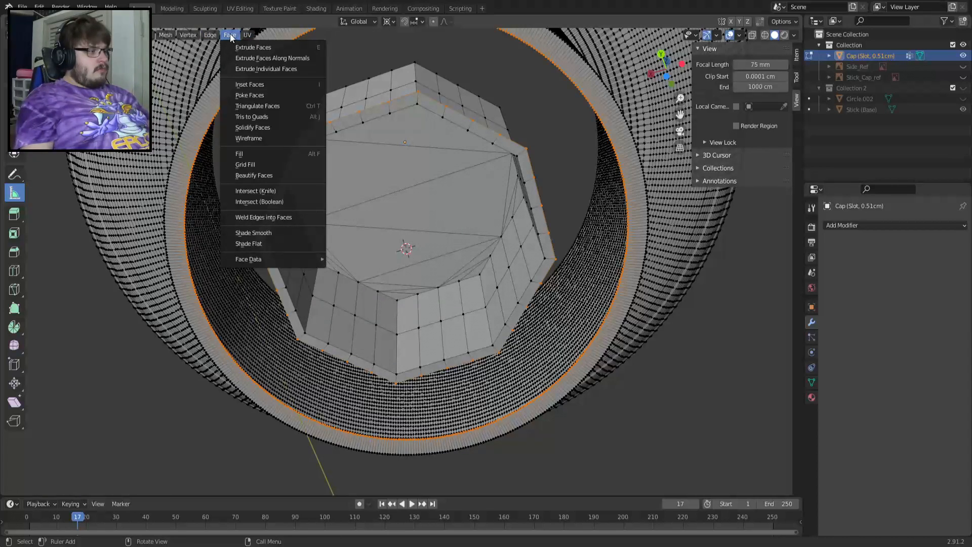
mouse_move(211, 38)
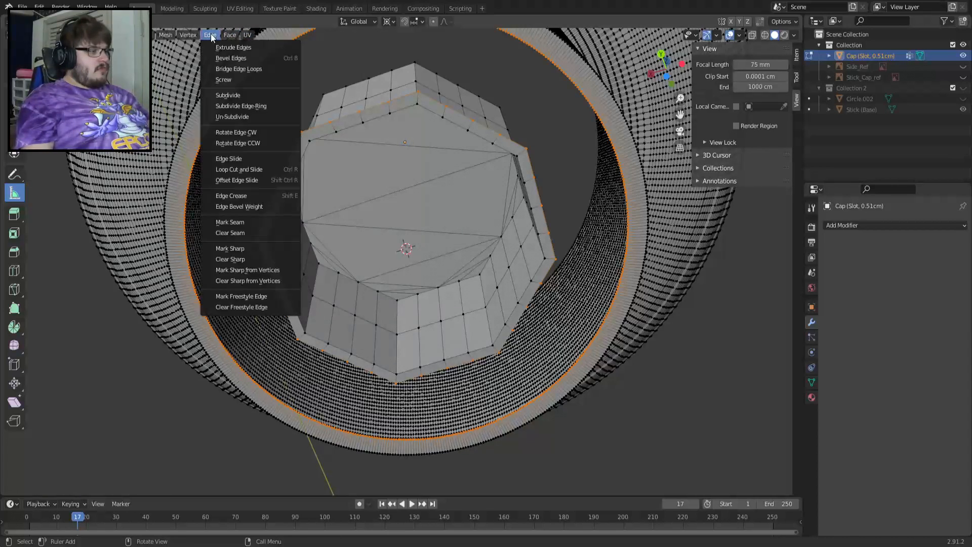
left_click(239, 69)
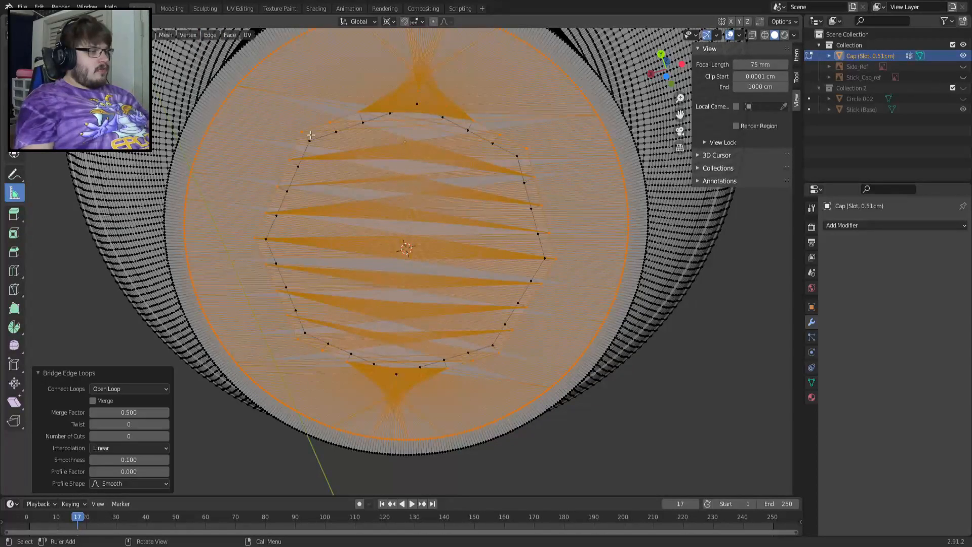
key("ctrl+z")
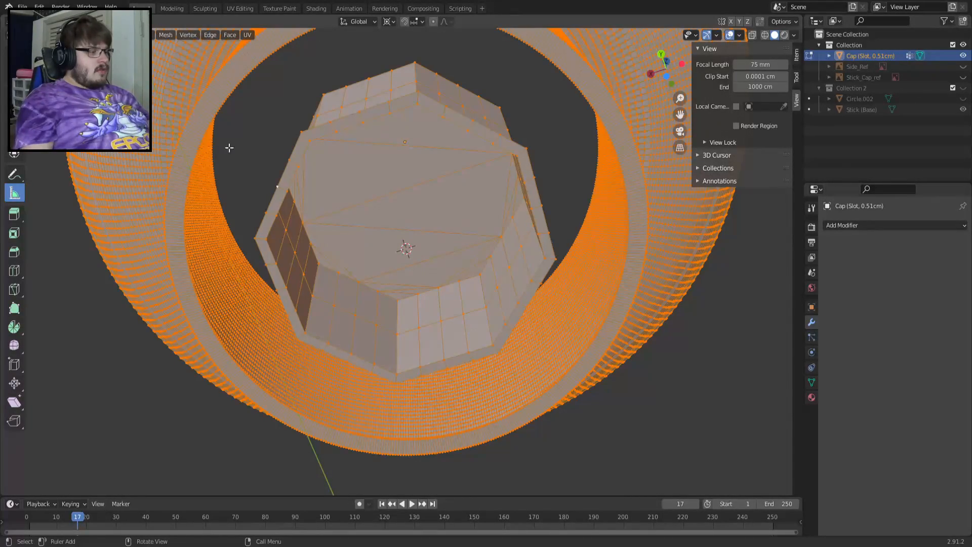
Recalculate the normals of the entire cap mesh, including both extruded rims, to face outside
left_click(166, 35)
mouse_move(193, 211)
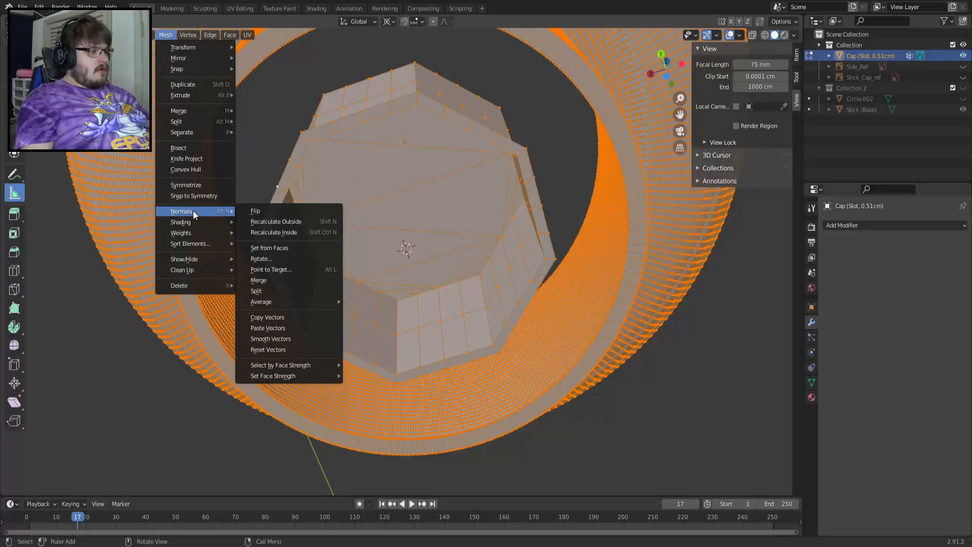
left_click(293, 221)
Reselect the slot ring's outer rim loop and the stem's inner rim loop and join them with Bridge Edge Loops
left_click(274, 194, "alt")
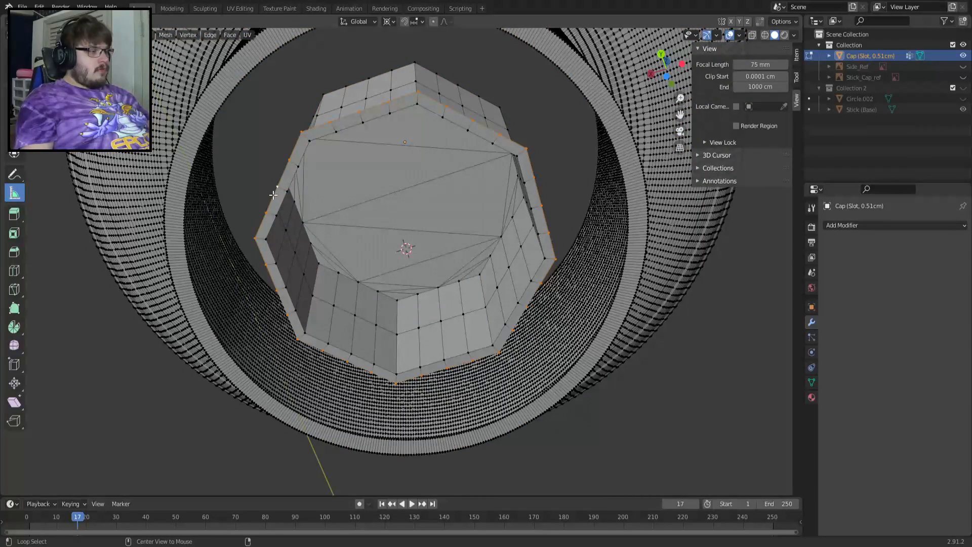
left_click(194, 172, "alt")
key("ctrl+z")
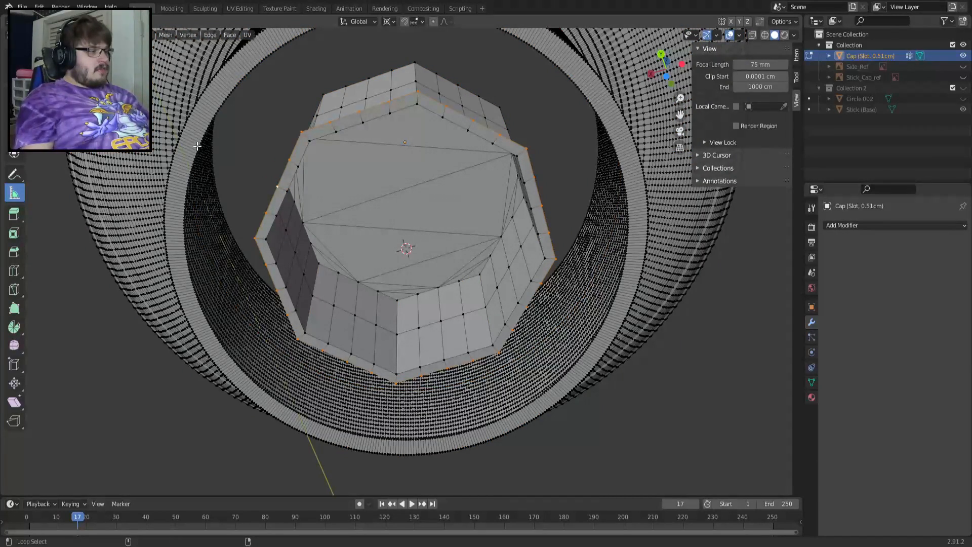
left_click(198, 146, "alt+shift")
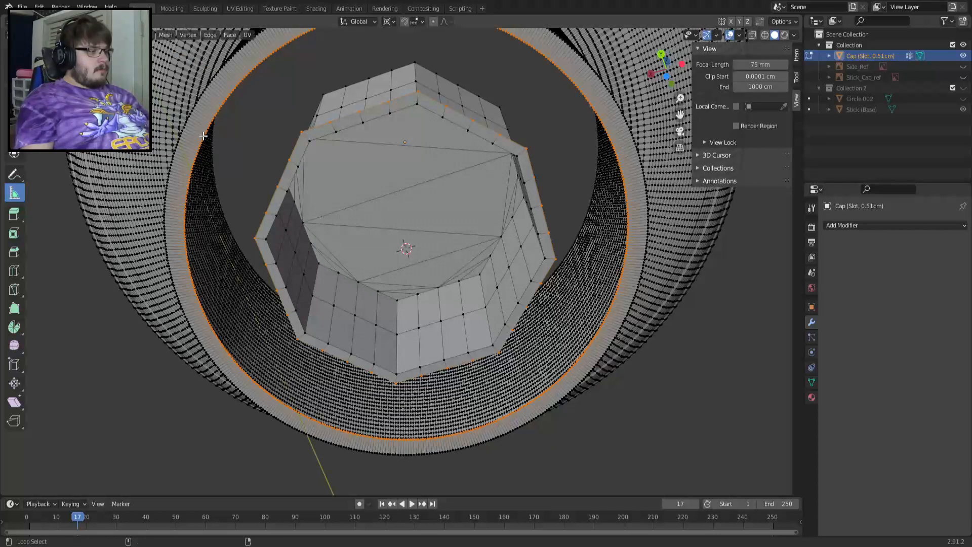
left_click(196, 36)
mouse_move(213, 37)
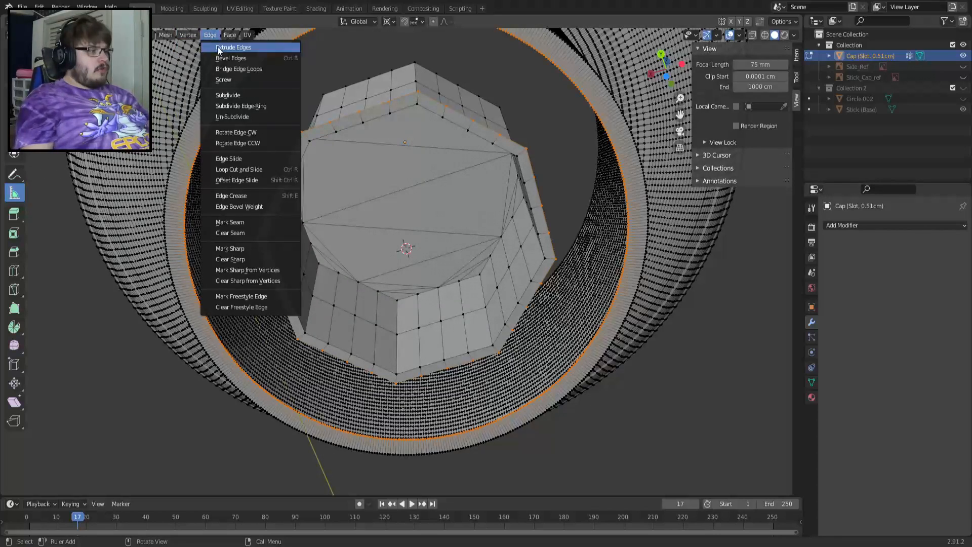
left_click(238, 67)
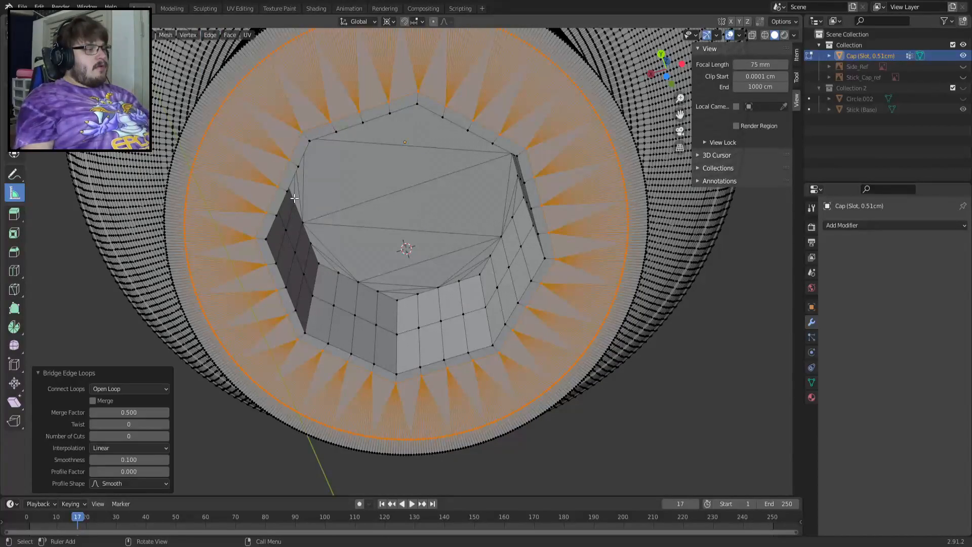
Undo the bridge, the normals recalculation and the extruded rims on the stem and slot ring
key("ctrl+z")
key("ctrl+z")
key("ctrl+z")
key("ctrl+z")
key("ctrl+z")
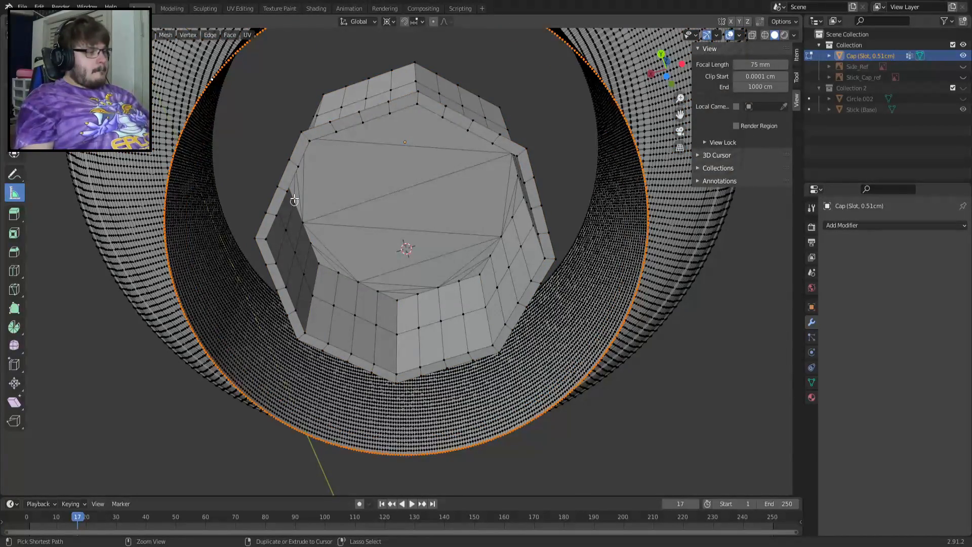
key("ctrl+z")
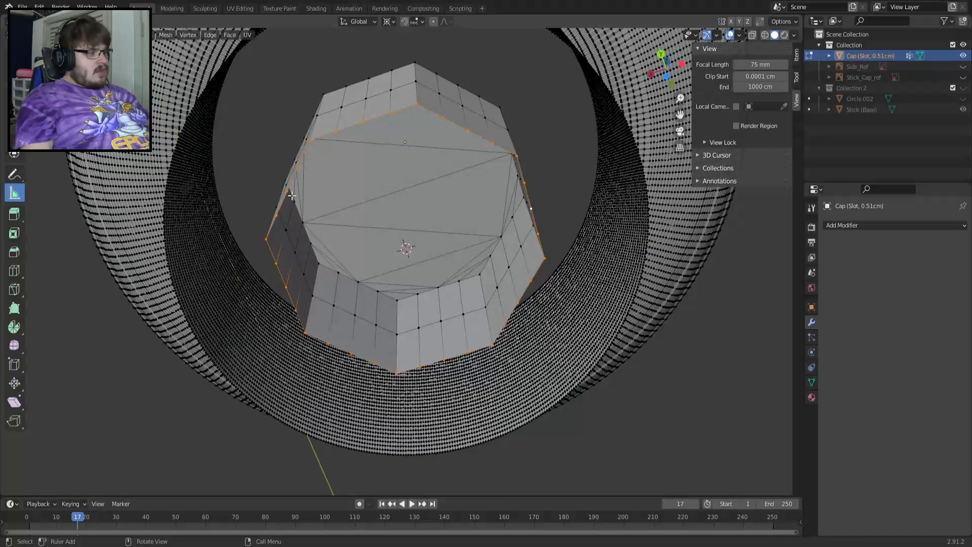
Select the whole cap mesh and recalculate its normals to face outside
key("a")
left_click(176, 36)
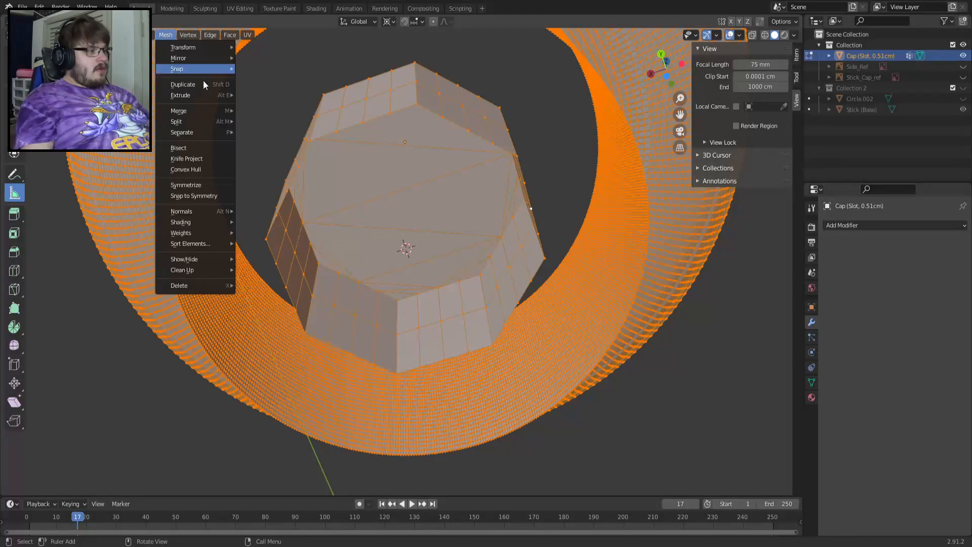
mouse_move(223, 132)
mouse_move(212, 211)
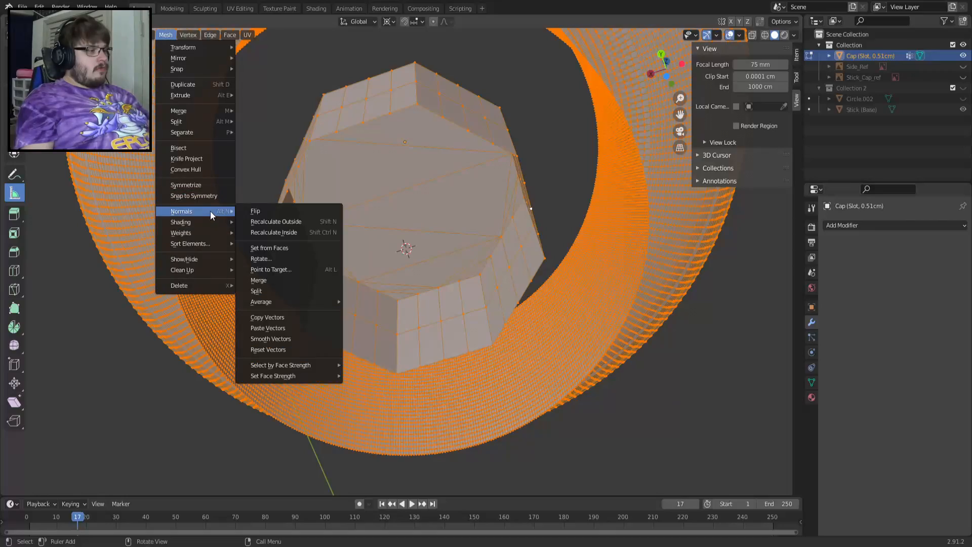
left_click(276, 221)
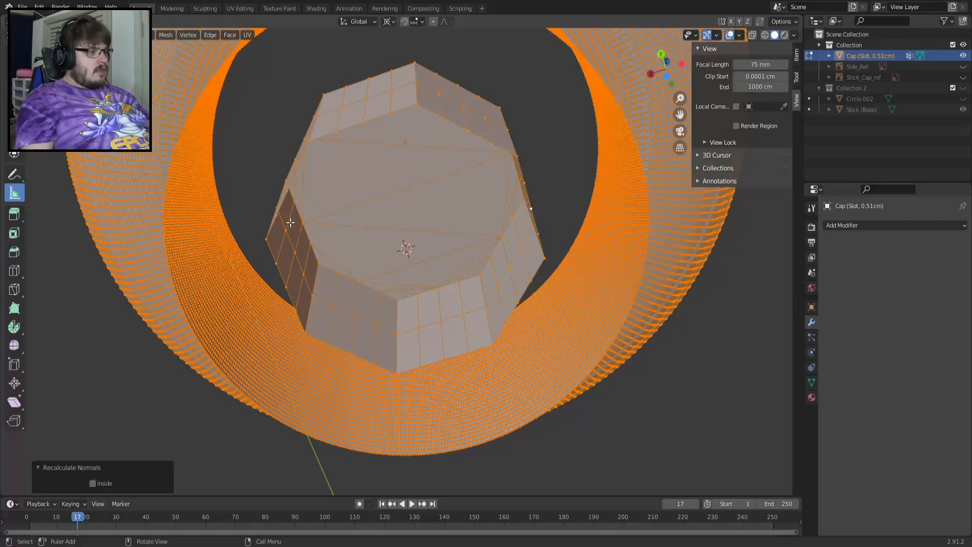
Try to bridge the slot ring's lower edge loop with the stem's bottom edge loop using Bridge Edge Loops
left_click(291, 184, "alt")
middle_click_drag(173, 172, 275, 170)
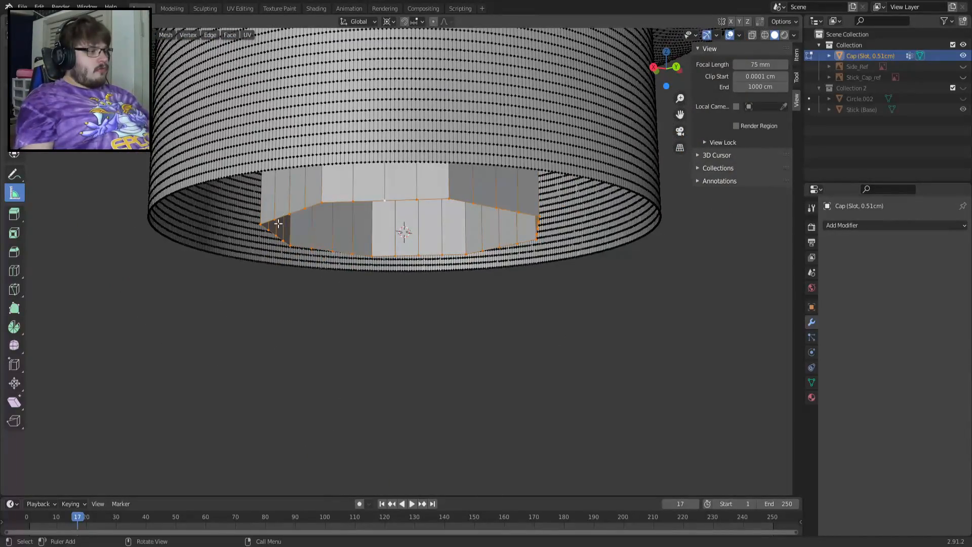
key("ctrl+z")
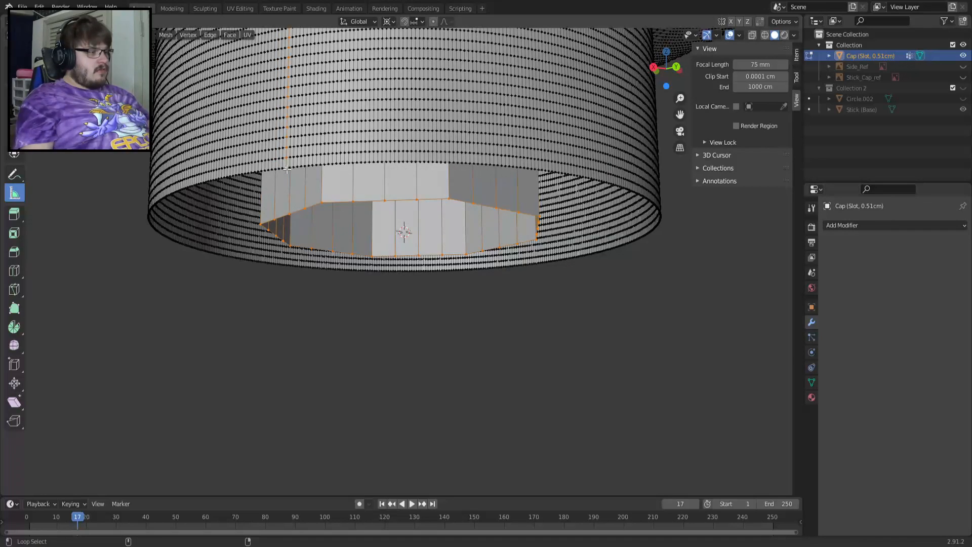
left_click(292, 165, "alt")
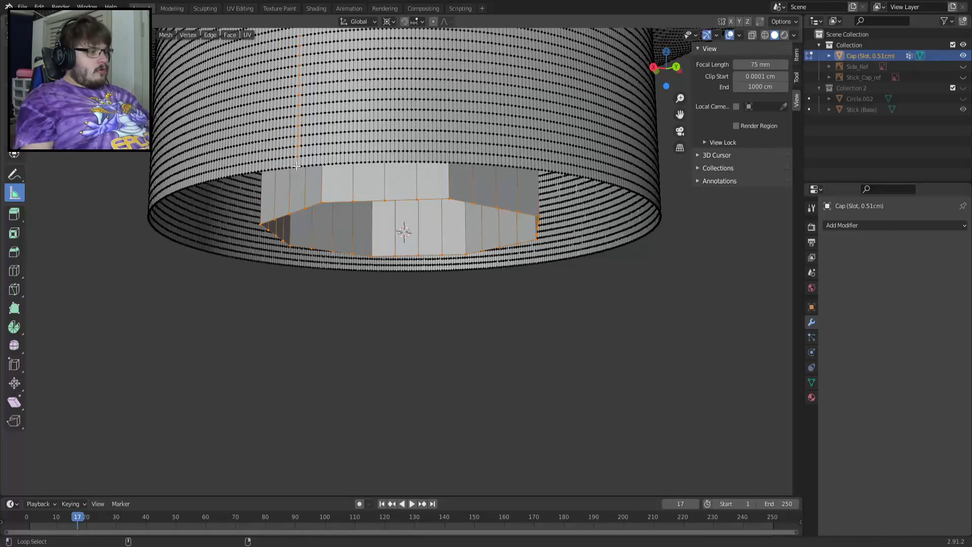
left_click(294, 168, "alt")
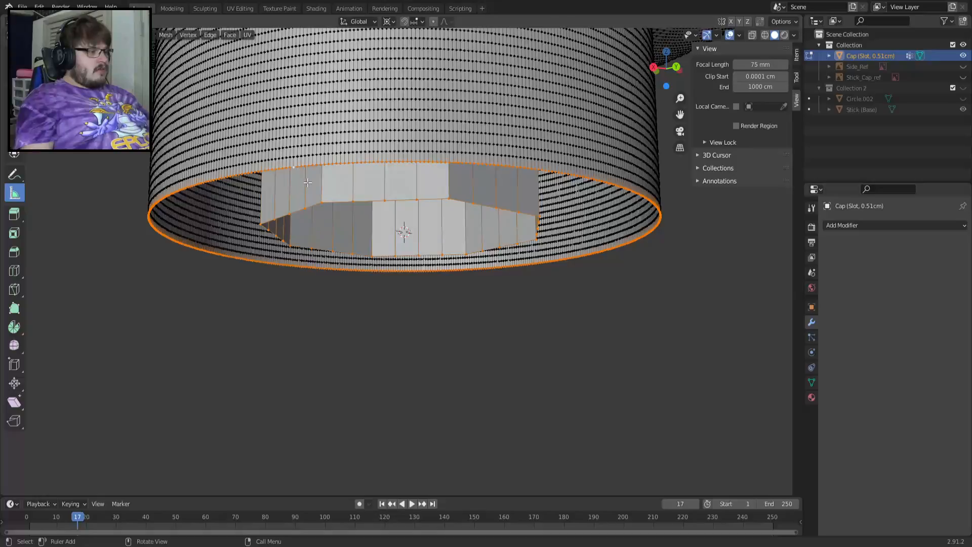
key("KP_1")
key("KP_7")
middle_click_drag(309, 182, 400, 140)
left_click(211, 34)
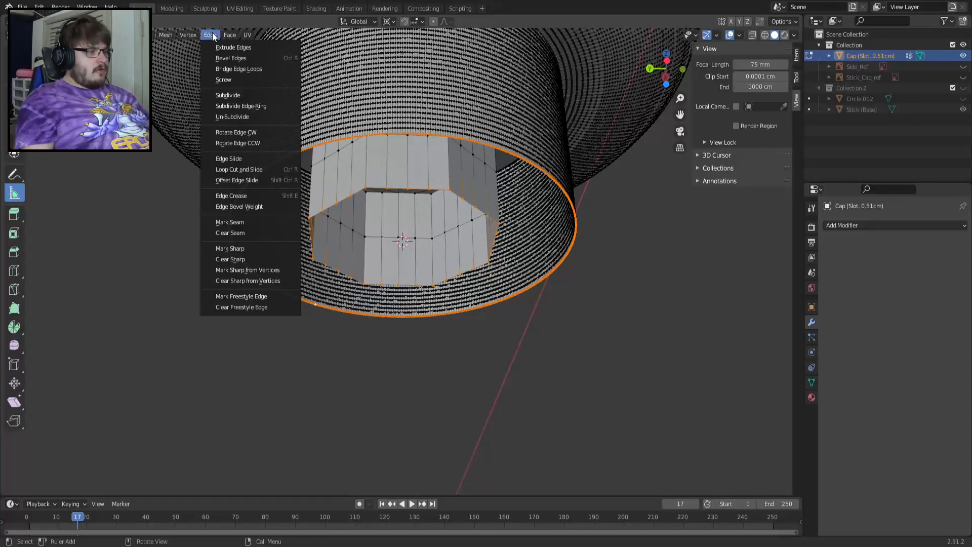
left_click(252, 67)
middle_click_drag(322, 165, 320, 119)
scroll(329, 142, "up", 3)
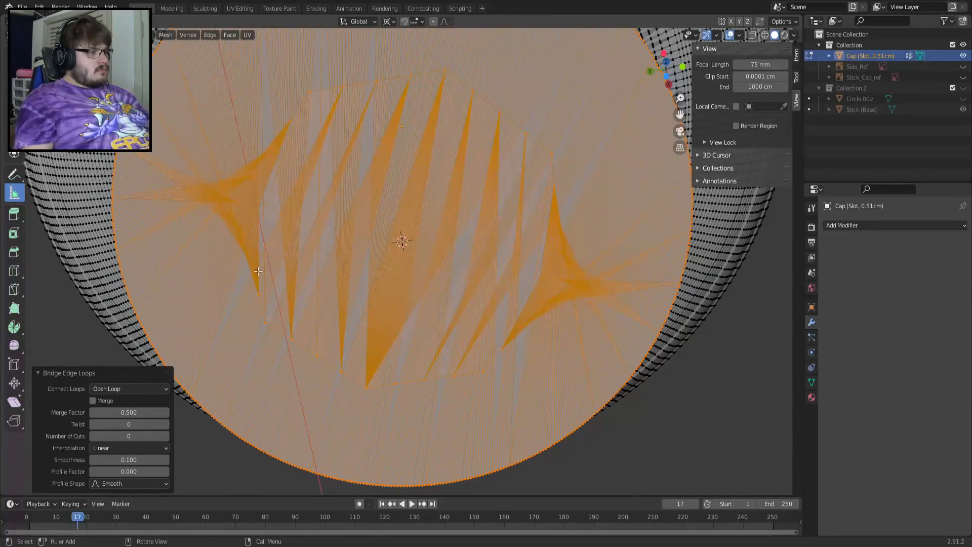
key("ctrl+z")
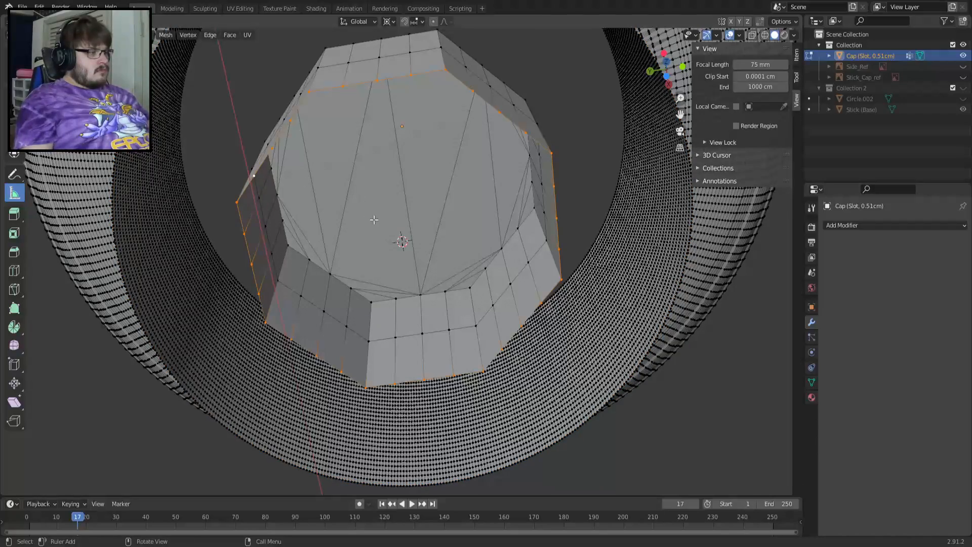
Extrude the slot ring's lower edge loop outward into a narrow flat rim, scaled about 1.070
key("e")
key("s")
left_click(364, 218)
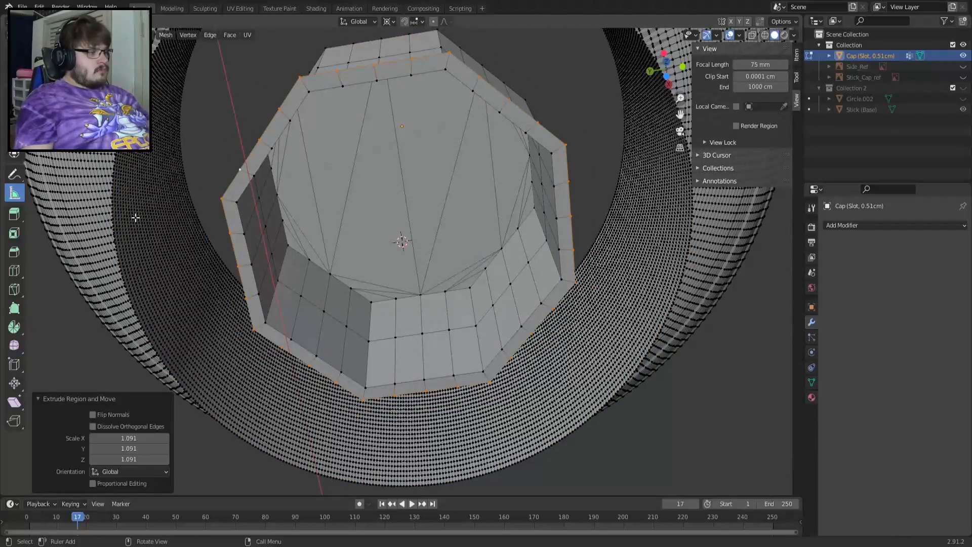
key("ctrl+z")
key("e")
key("s")
left_click(348, 220)
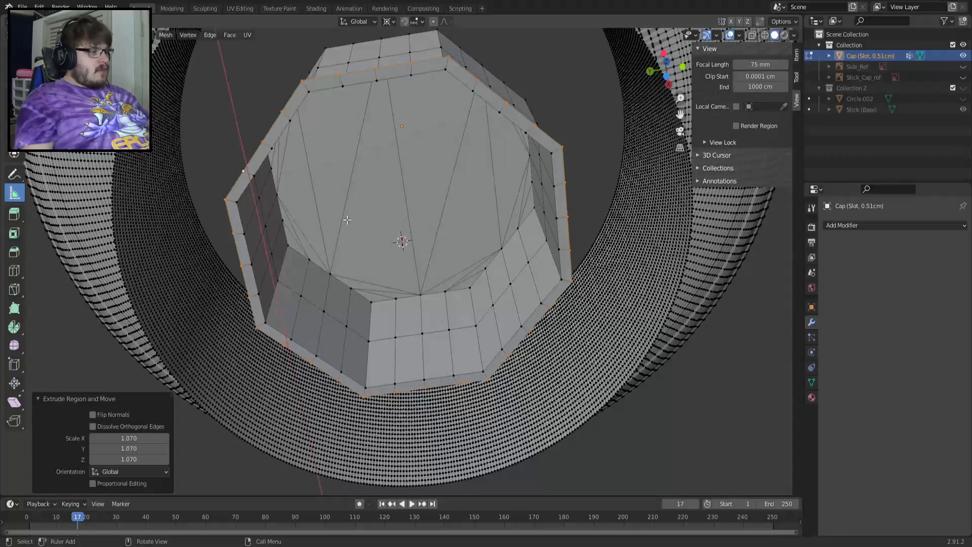
Select the stem's bottom edge loop and extrude it inward into a thin flat rim by scaling
left_click(115, 175, "alt")
middle_click_drag(180, 182, 245, 211)
key("e")
key("s")
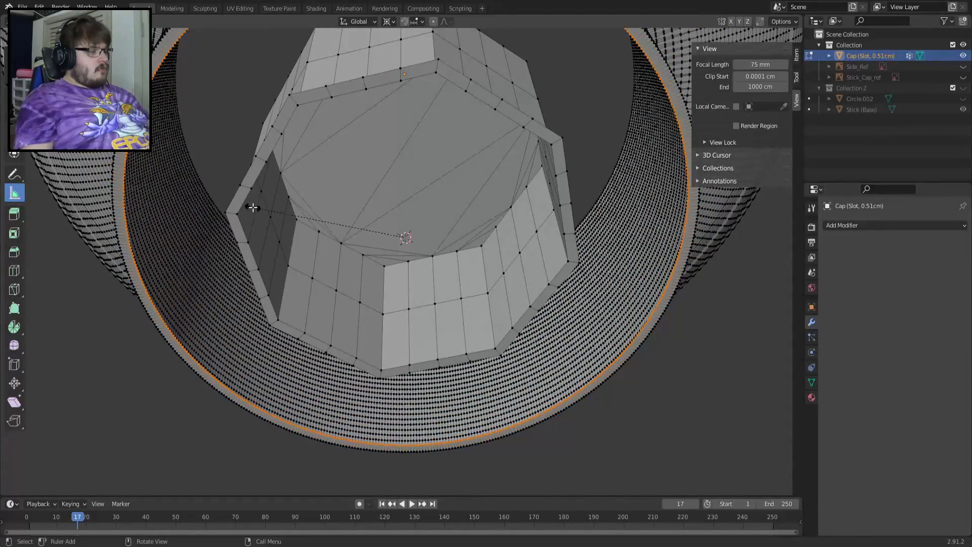
left_click(245, 185)
Select the whole cap mesh with both new rims and recalculate its normals to face outside
key("a")
left_click(166, 35)
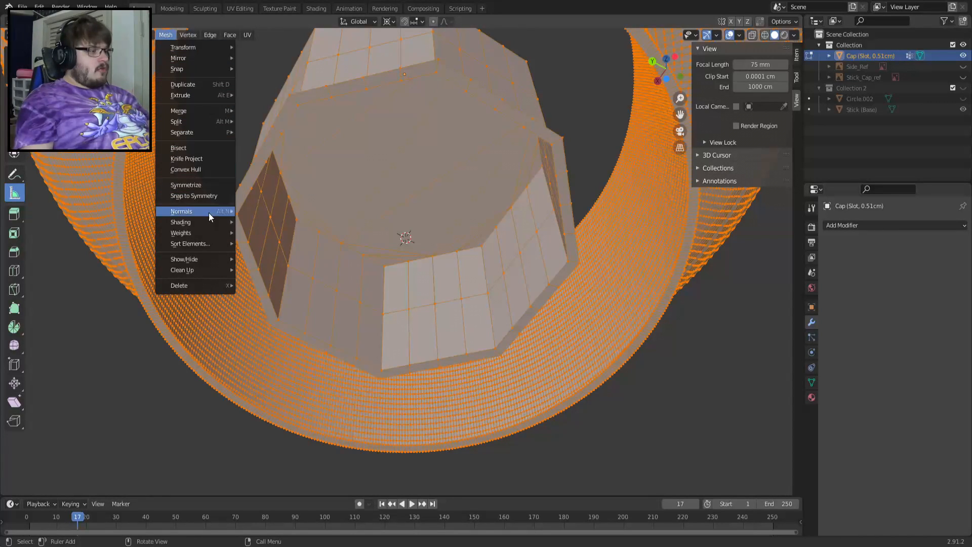
mouse_move(211, 225)
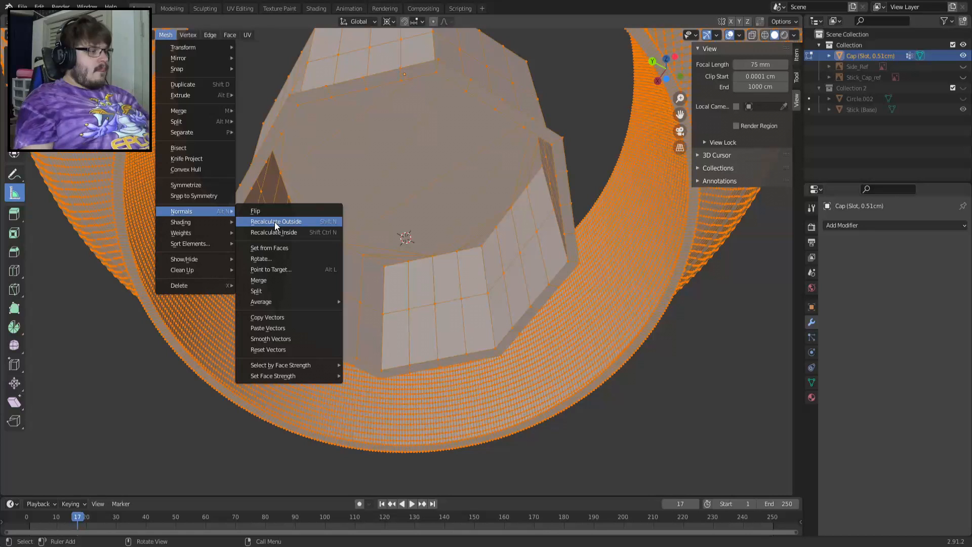
left_click(275, 222)
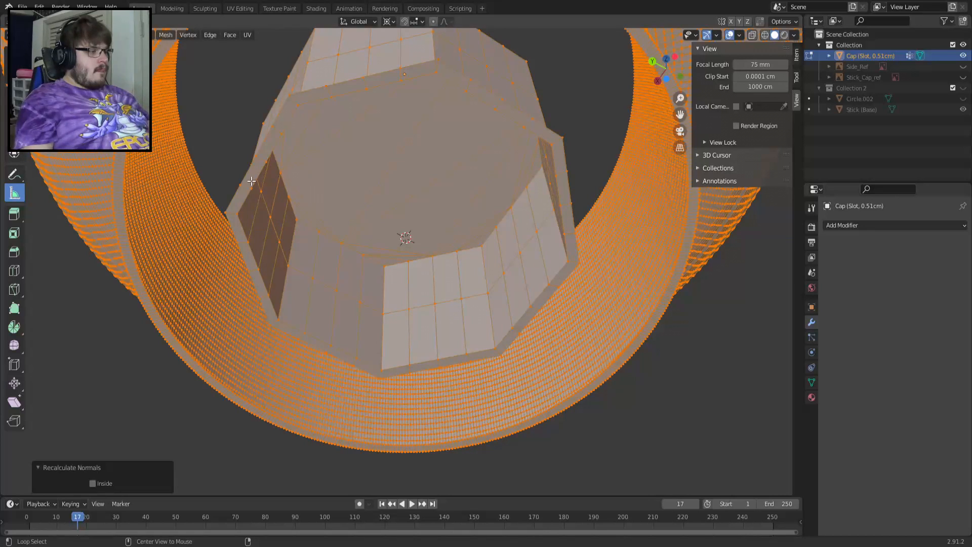
Select the slot ring's outer rim loop and the stem's inner rim loop and join them with Bridge Edge Loops
key("alt+a")
key("ctrl+z")
middle_click_drag(169, 135, 252, 176)
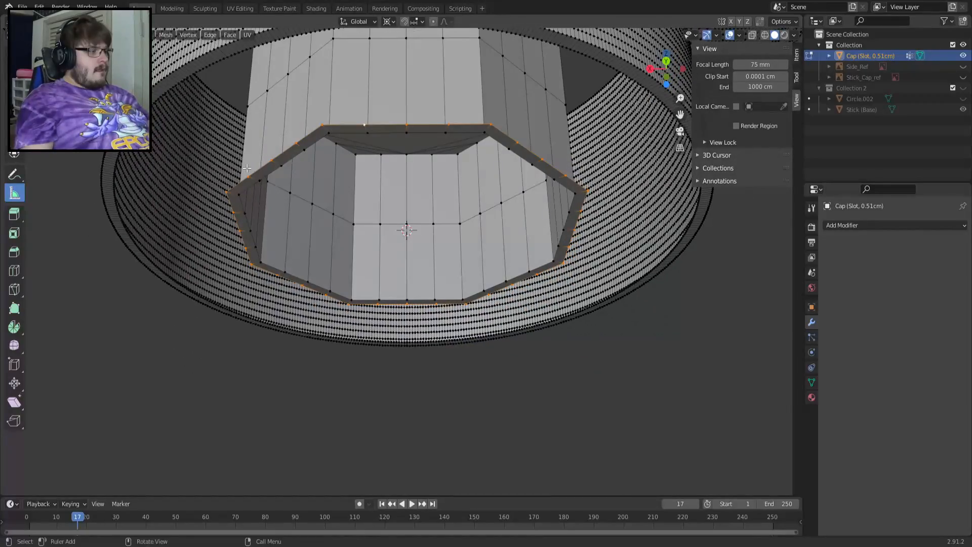
left_click(203, 69, "alt+shift")
left_click(209, 36)
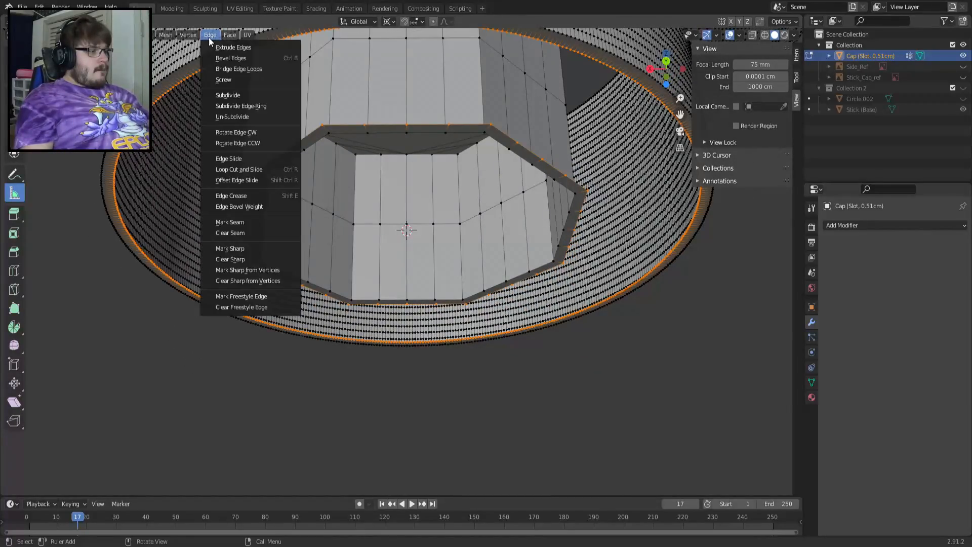
left_click(244, 71)
Set the bridge's number of cuts to 5 and return to Object Mode
middle_click_drag(282, 91, 320, 128)
left_click(164, 438)
left_click(164, 439)
left_click(164, 439)
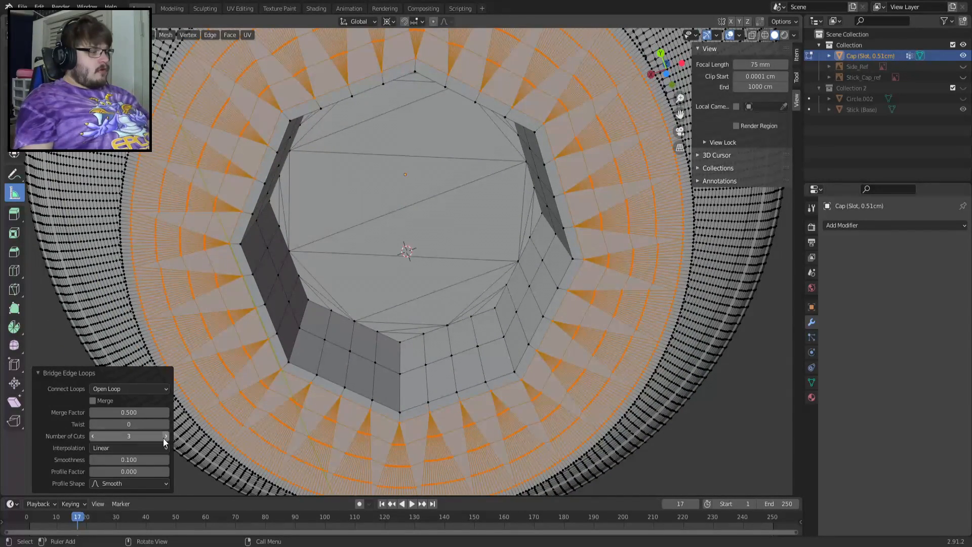
left_click(163, 438)
left_click(163, 439)
middle_click_drag(223, 385, 521, 261)
key("Tab")
scroll(279, 265, "up", 3)
scroll(279, 264, "down", 4)
scroll(369, 316, "down", 4)
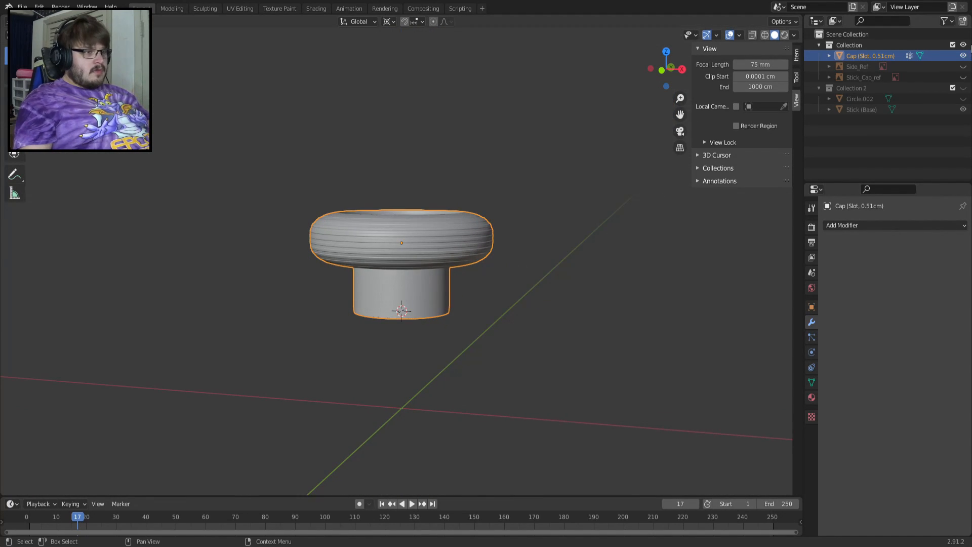
Unhide the Stick (Base) object and inspect how the cap sits on top of it
left_click(963, 109)
middle_click_drag(404, 344, 498, 373)
key("Tab")
key("Tab")
left_click(582, 330)
middle_click_drag(582, 330, 478, 307)
Select both the cap and the stick base and save the Blender file
key("a")
scroll(616, 314, "up", 3)
key("ctrl+s")
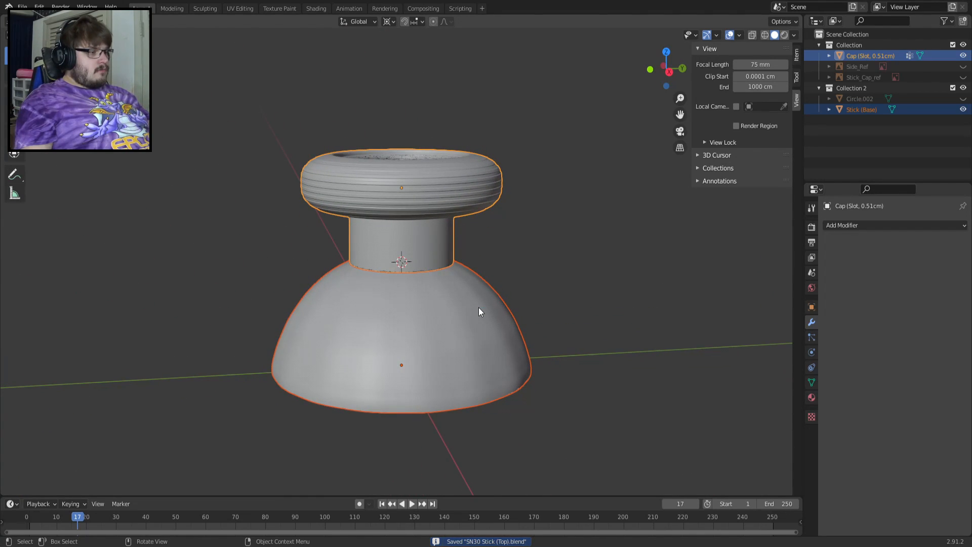